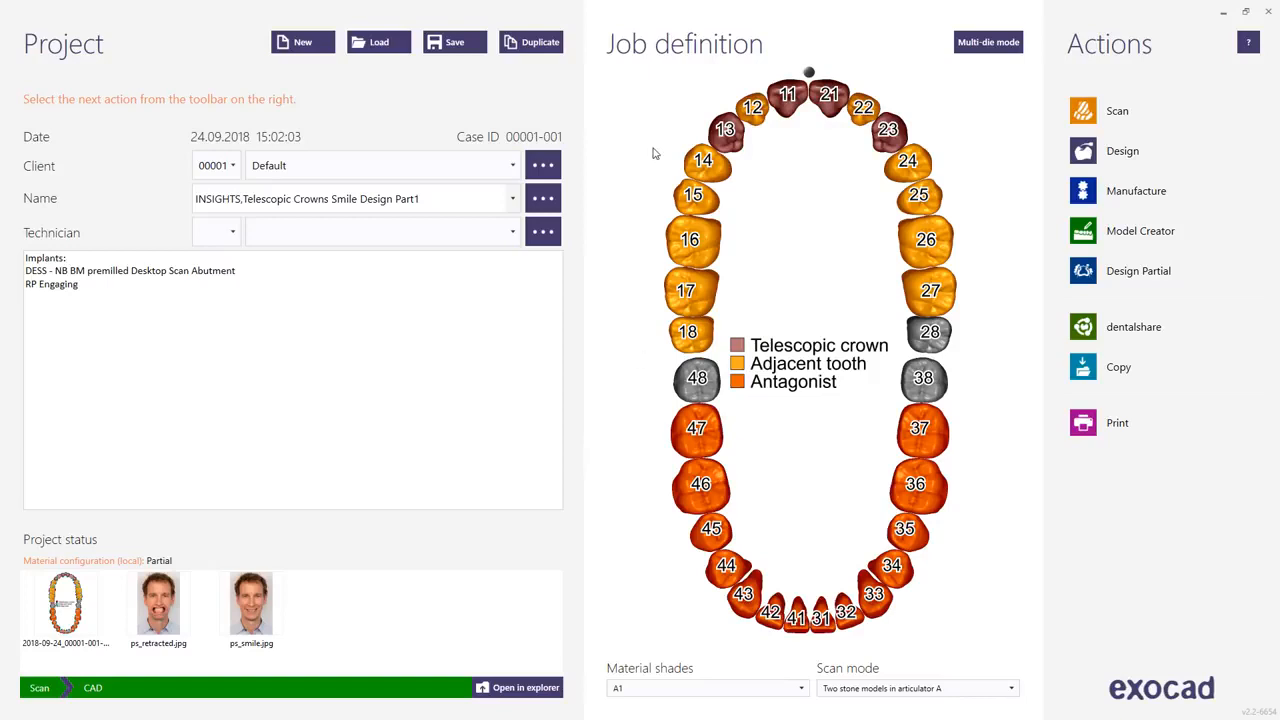
Duplicate the current project including its scan data but not the designed files.
{"action": "left_click", "coordinate": [519, 54]}
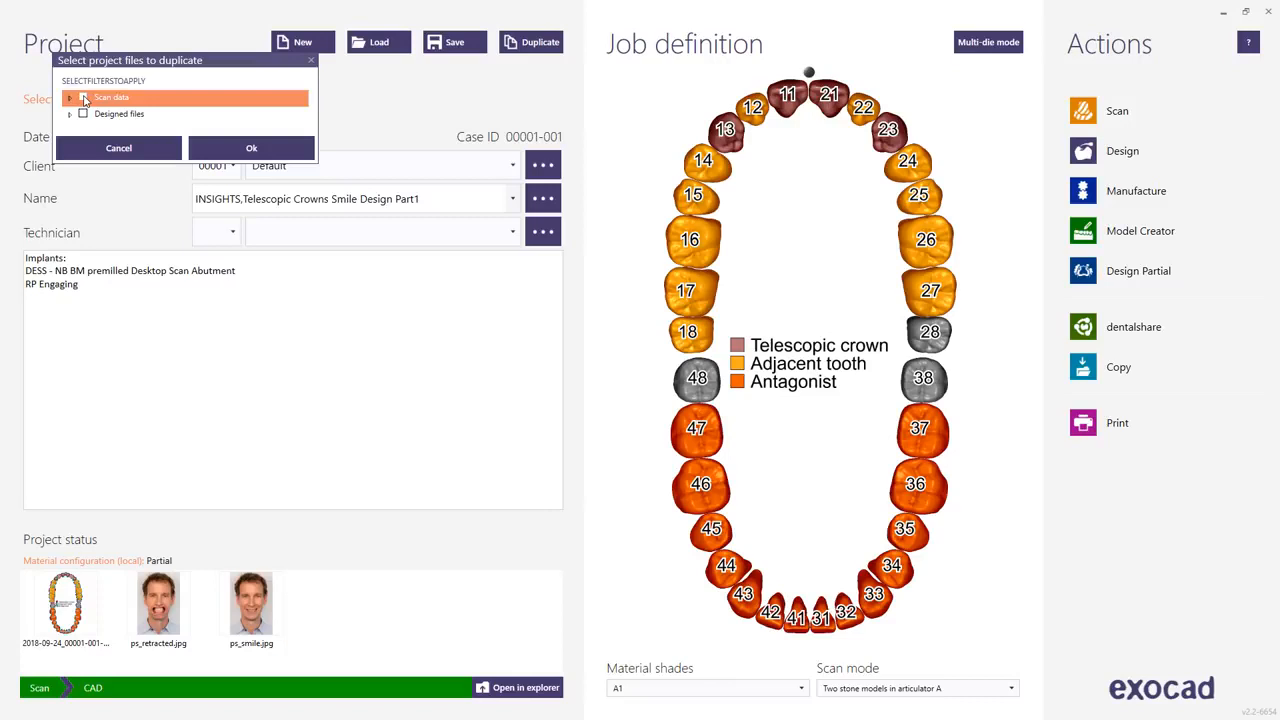
{"action": "left_click", "coordinate": [83, 98]}
{"action": "left_click", "coordinate": [252, 149]}
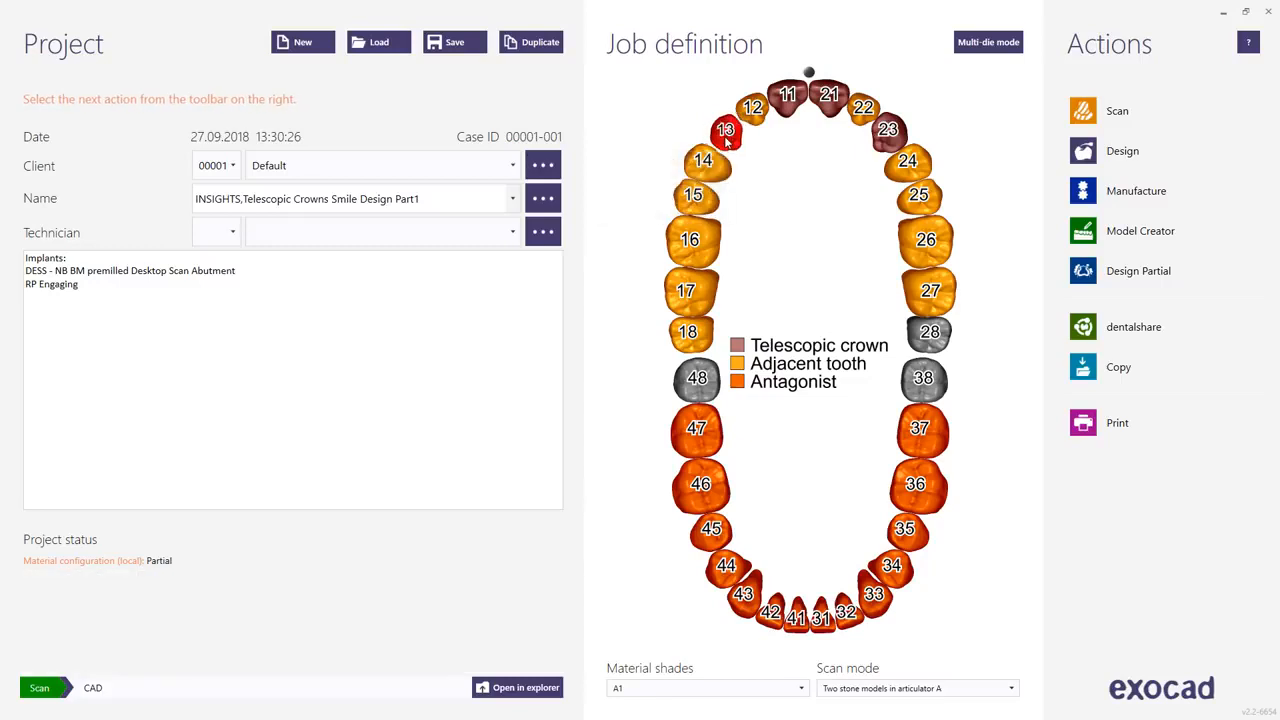
Define teeth 13, 11, 21 and 23 as NP Metal copings.
{"action": "left_click", "coordinate": [726, 139]}
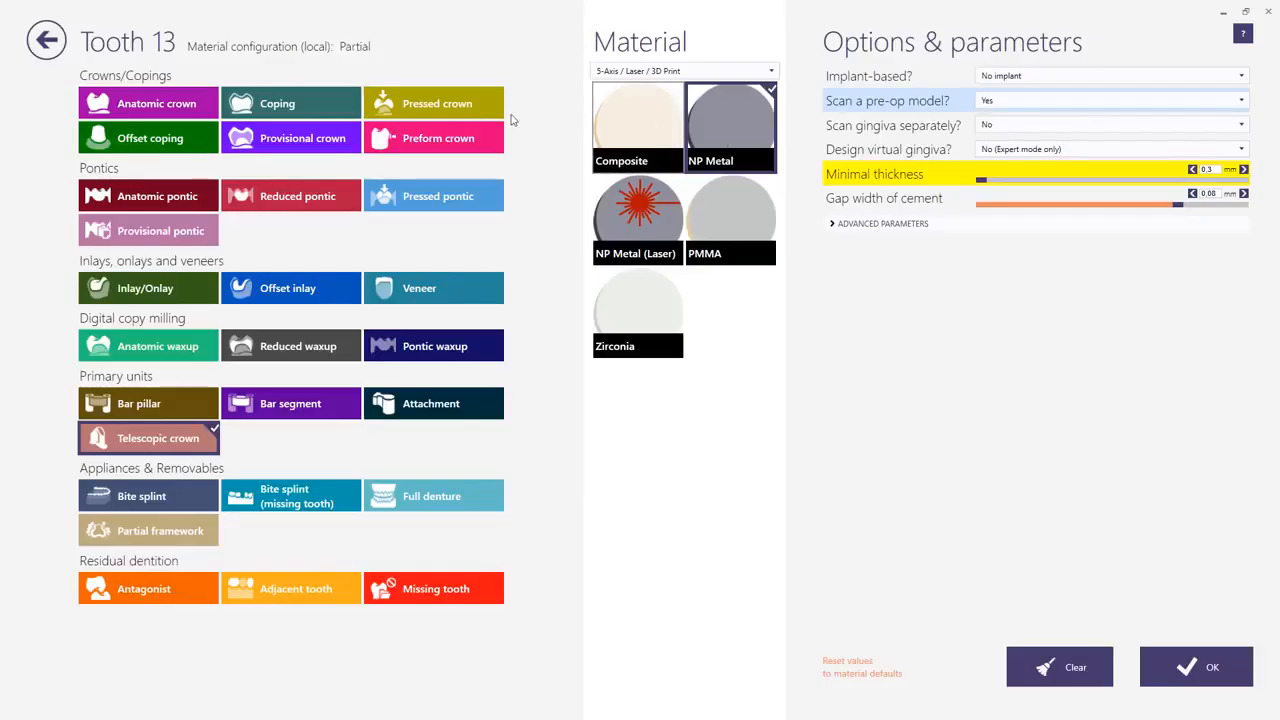
{"action": "left_click", "coordinate": [307, 101]}
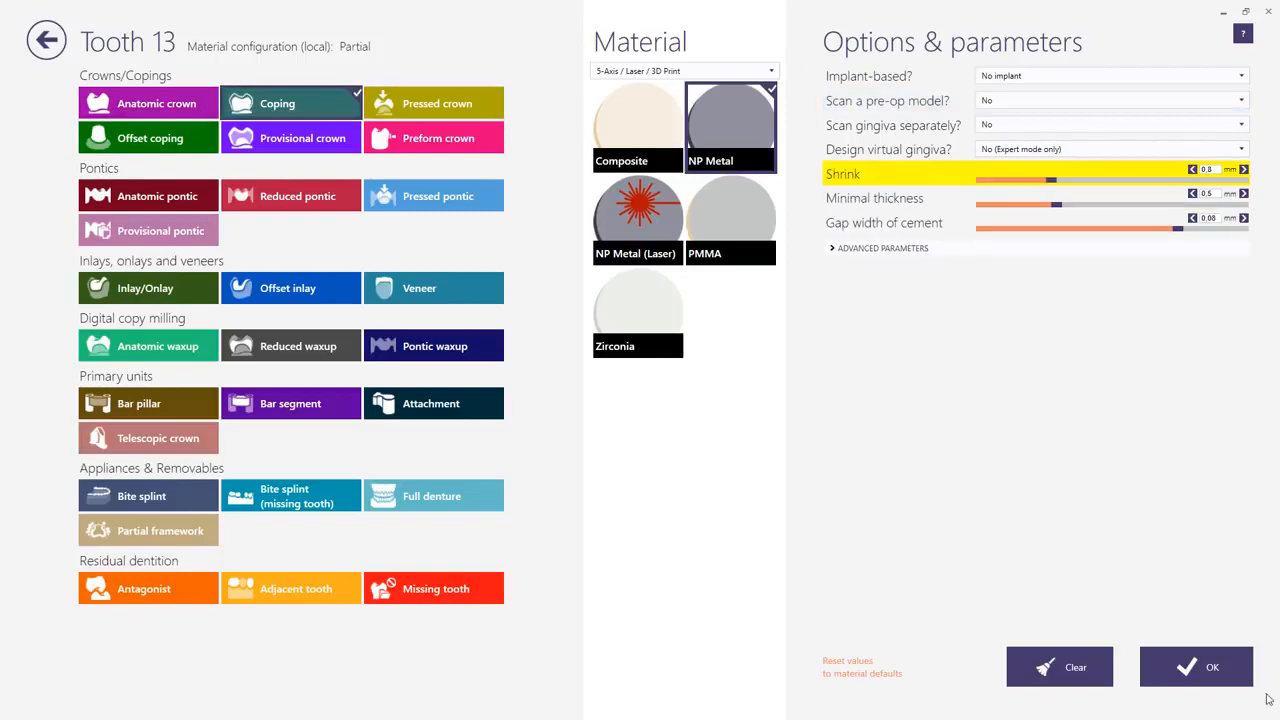
{"action": "left_click", "coordinate": [1196, 667]}
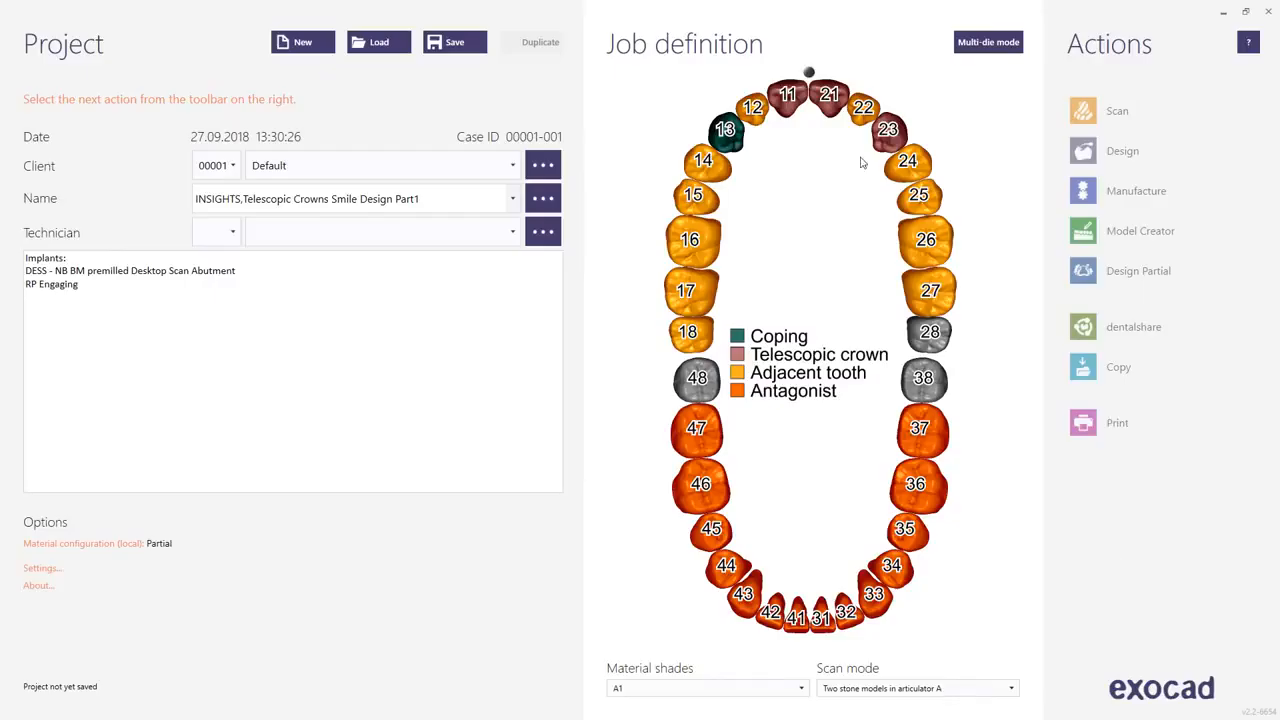
{"action": "left_click", "coordinate": [793, 103], "text": "ctrl"}
{"action": "left_click", "coordinate": [829, 103], "text": "ctrl"}
{"action": "left_click", "coordinate": [886, 138], "text": "ctrl"}
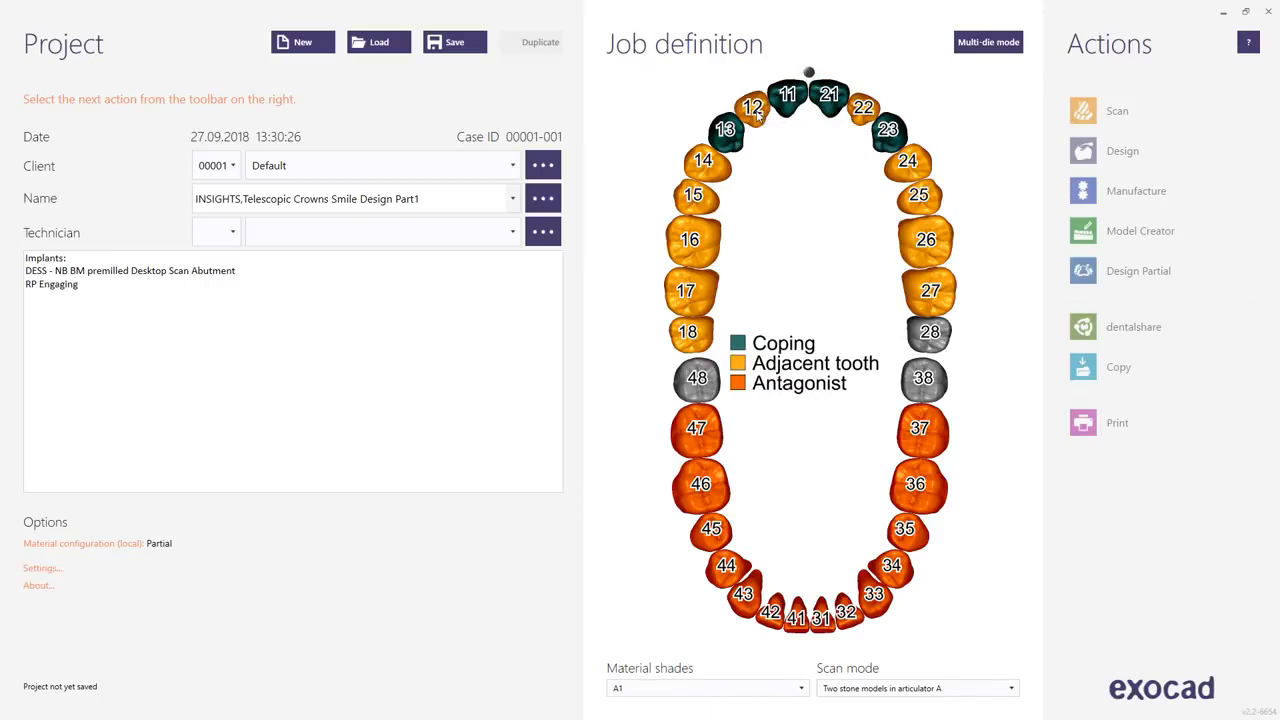
Define teeth 12 and 22 as reduced pontics in NP Metal.
{"action": "left_click", "coordinate": [754, 110]}
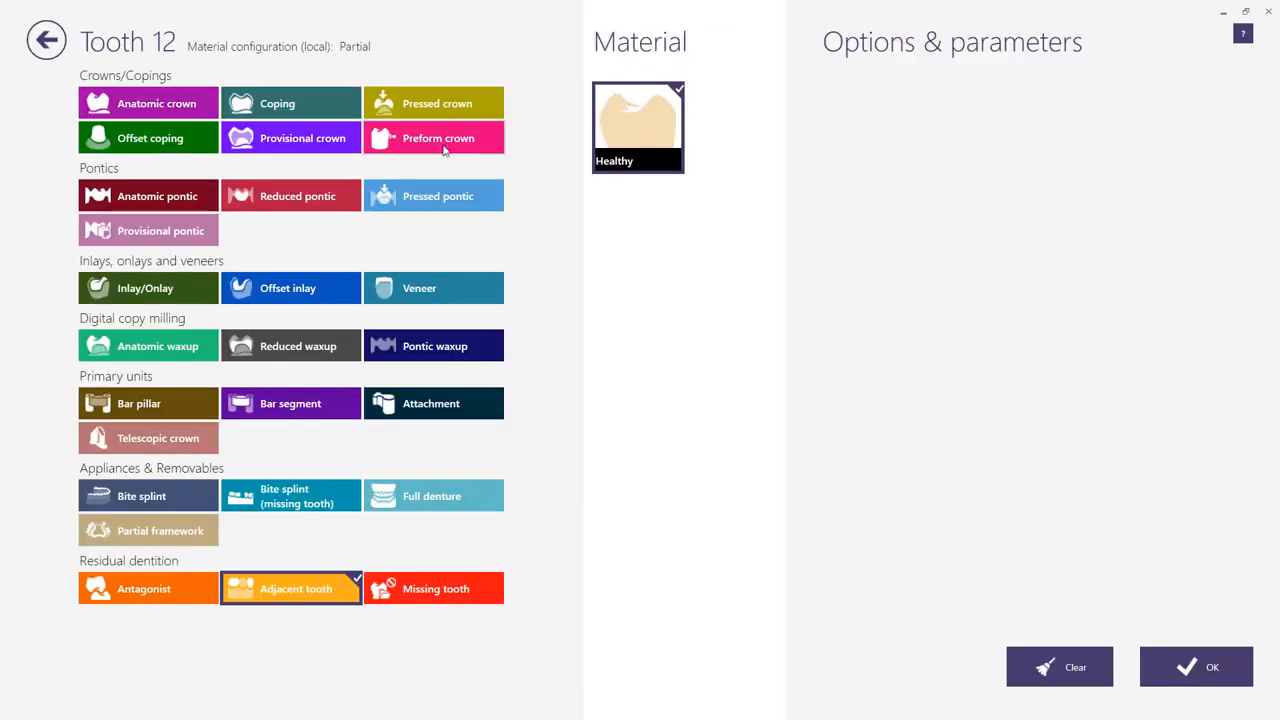
{"action": "left_click", "coordinate": [300, 197]}
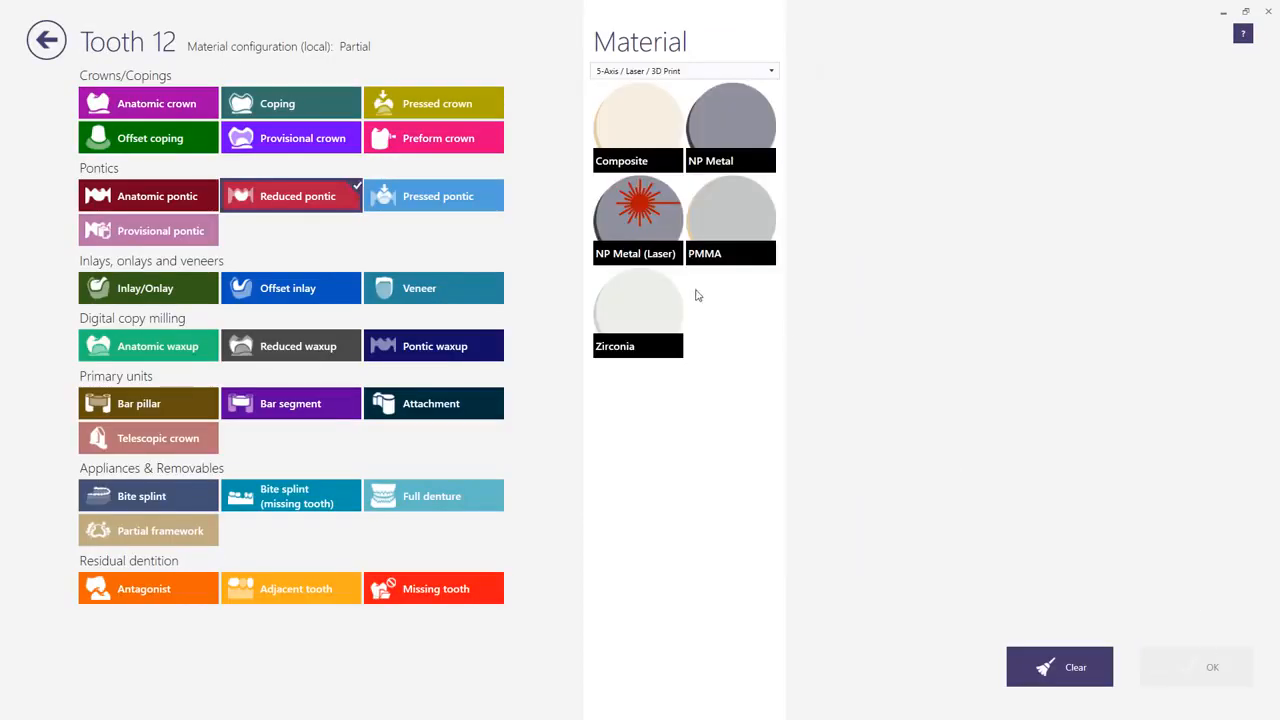
{"action": "left_click", "coordinate": [757, 120]}
{"action": "left_click", "coordinate": [1171, 666]}
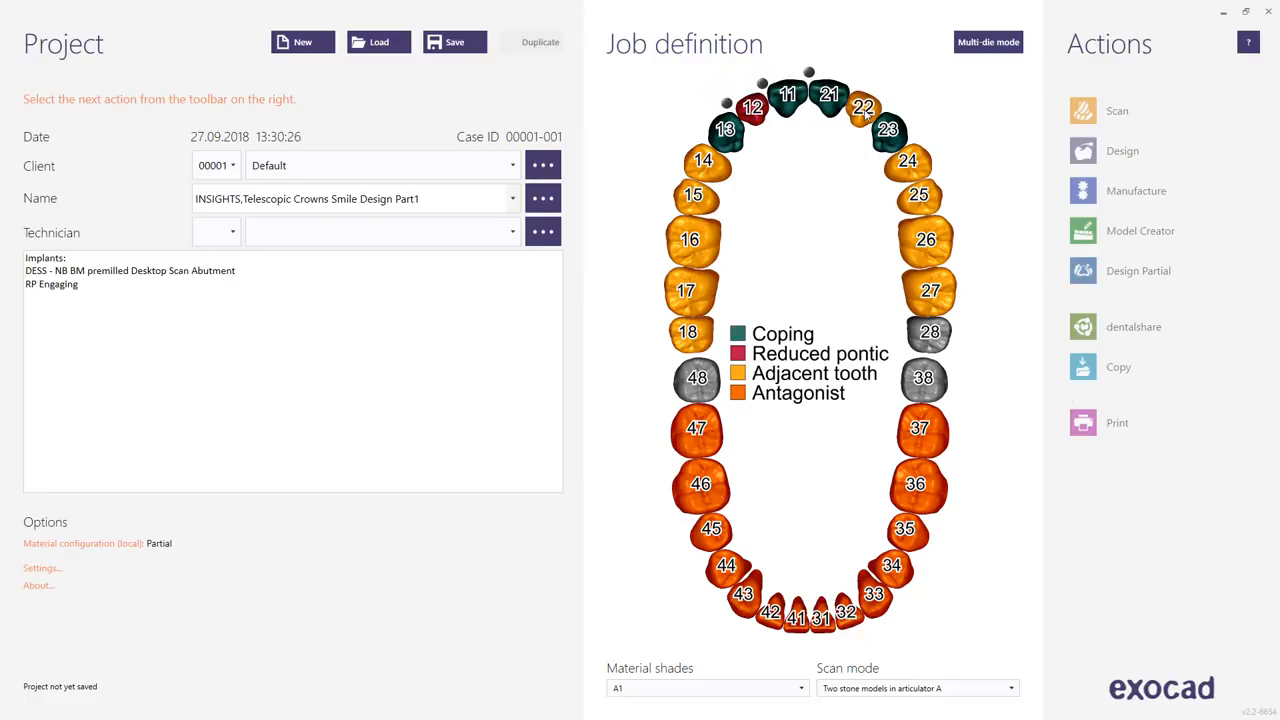
{"action": "left_click", "coordinate": [862, 109], "text": "ctrl"}
Enable the connectors between all neighbouring units from tooth 13 to tooth 23.
{"action": "left_click", "coordinate": [858, 84]}
{"action": "left_click", "coordinate": [890, 103]}
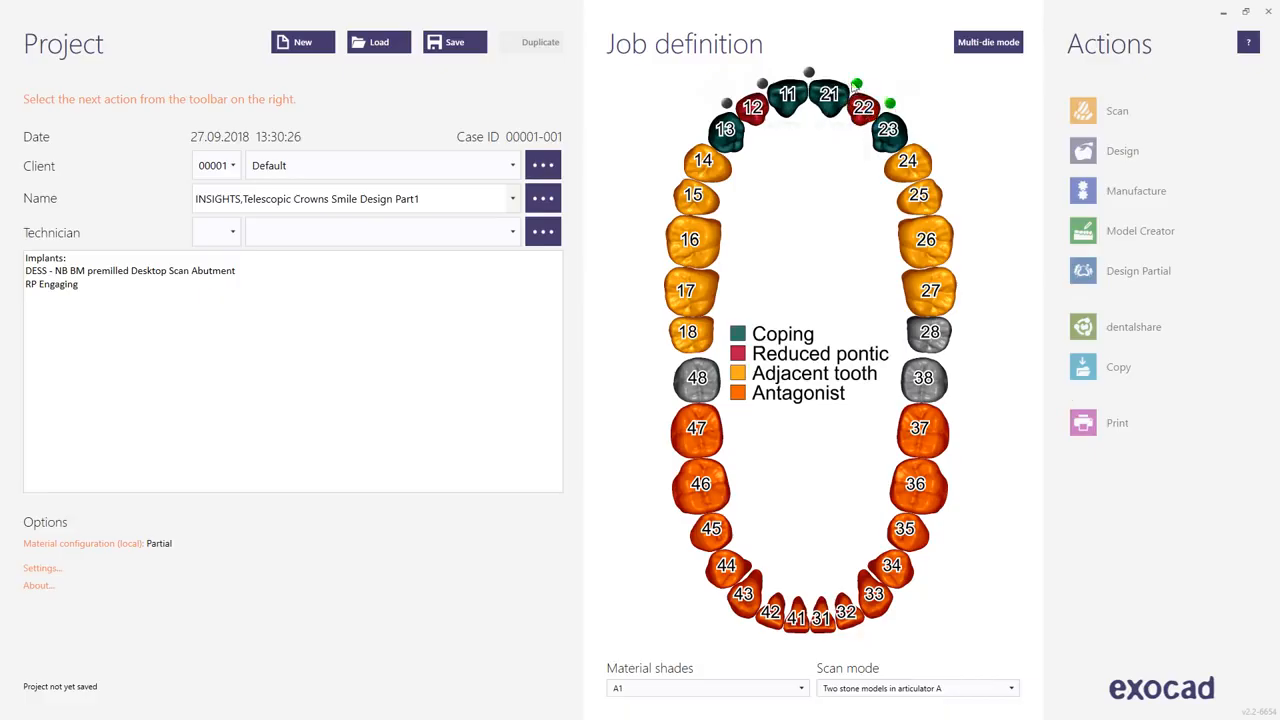
{"action": "left_click", "coordinate": [809, 72]}
{"action": "left_click", "coordinate": [762, 84]}
{"action": "left_click", "coordinate": [726, 103]}
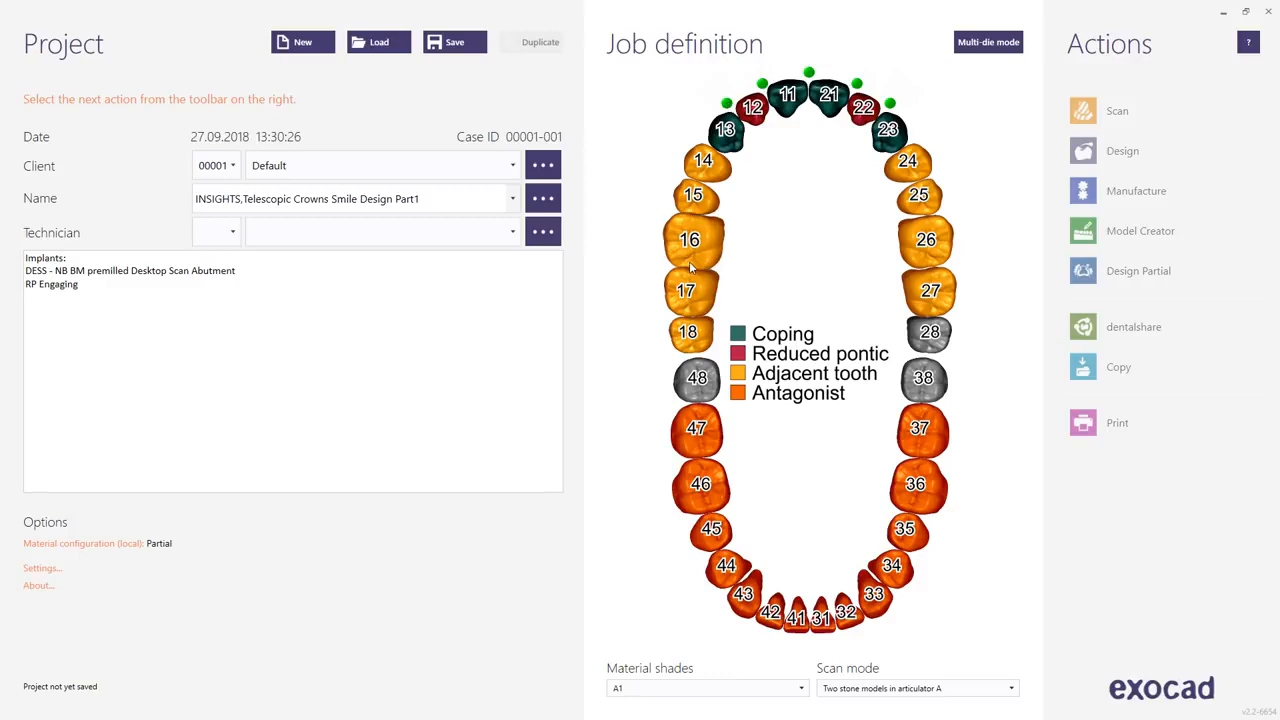
Define teeth 14 to 17 and 24 to 26 as an NP Metal partial framework and save the project.
{"action": "left_click", "coordinate": [722, 163]}
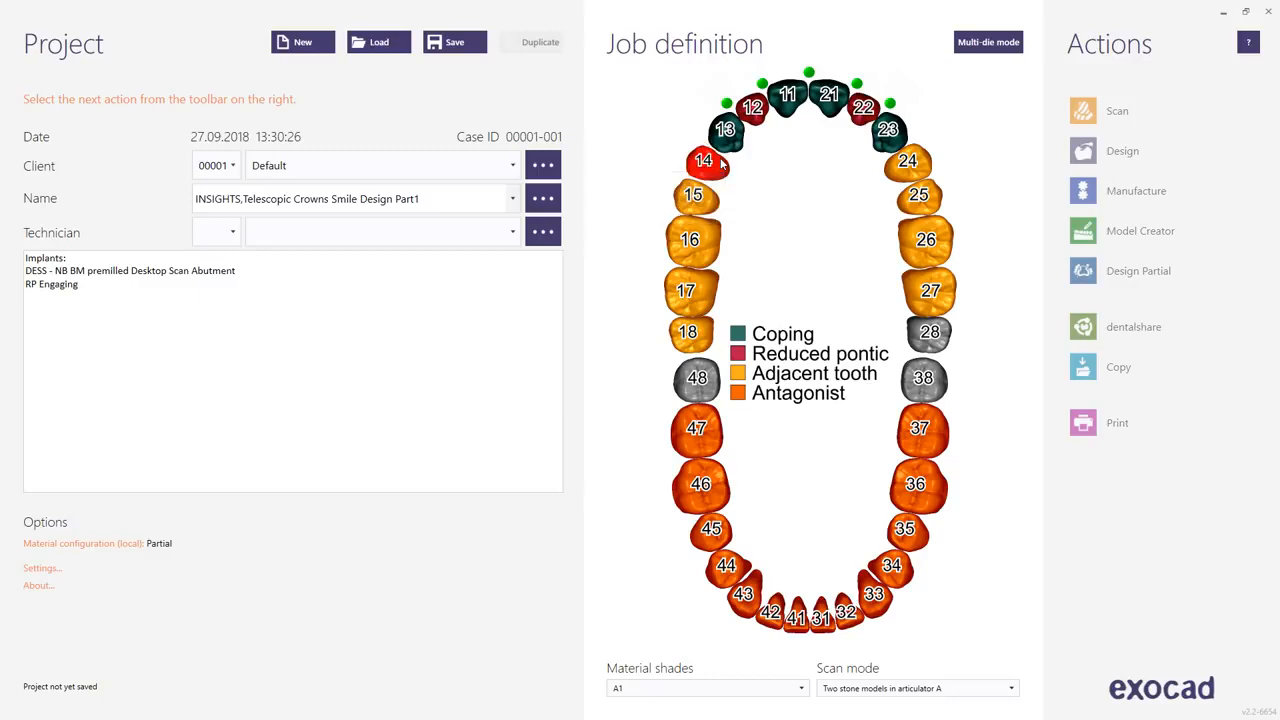
{"action": "left_click", "coordinate": [182, 541]}
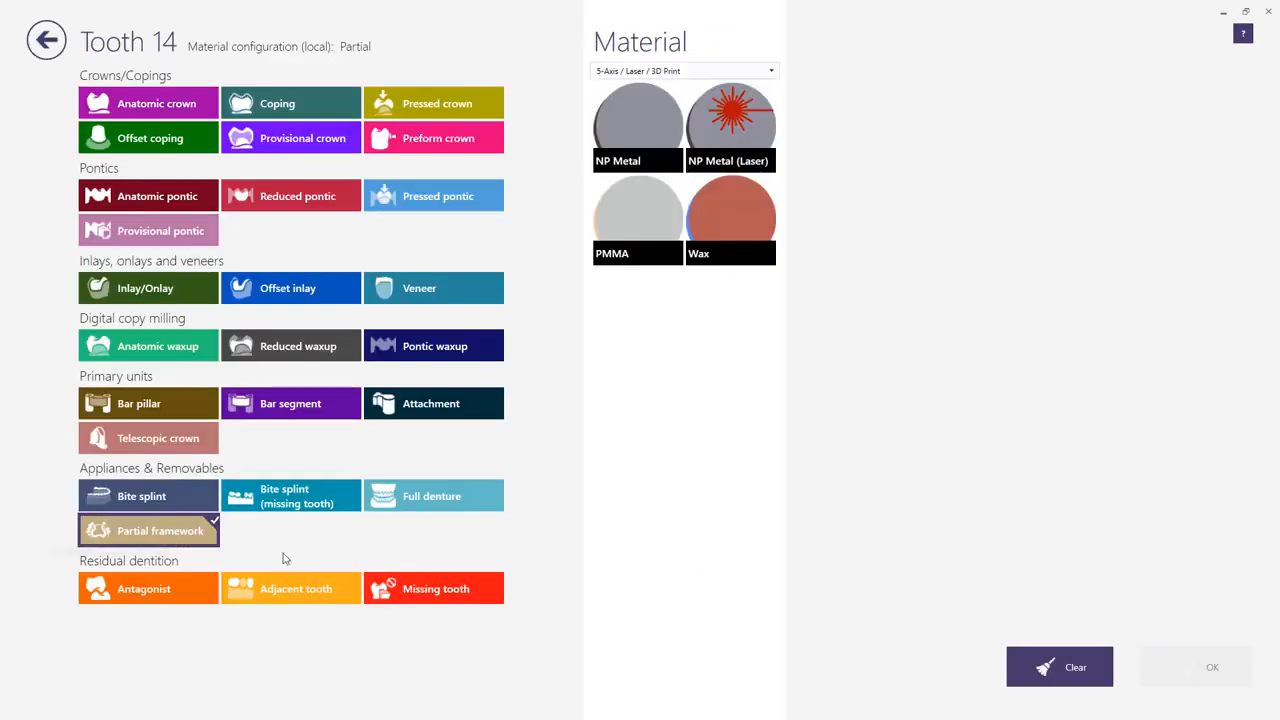
{"action": "left_click", "coordinate": [679, 112]}
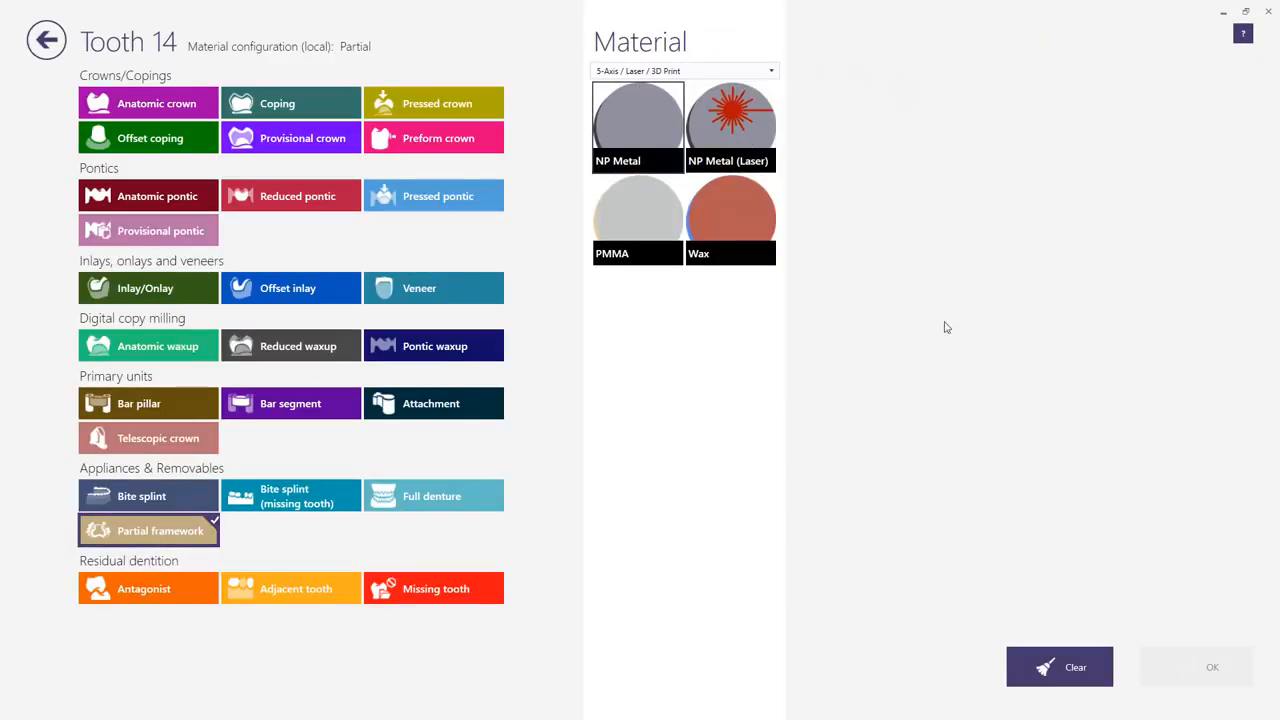
{"action": "left_click", "coordinate": [1210, 667]}
{"action": "mouse_move", "coordinate": [705, 200]}
{"action": "left_mouse_down"}
{"action": "mouse_move", "coordinate": [688, 325]}
{"action": "mouse_move", "coordinate": [686, 290]}
{"action": "left_mouse_up"}
{"action": "left_click_drag", "start_coordinate": [920, 200], "coordinate": [925, 240]}
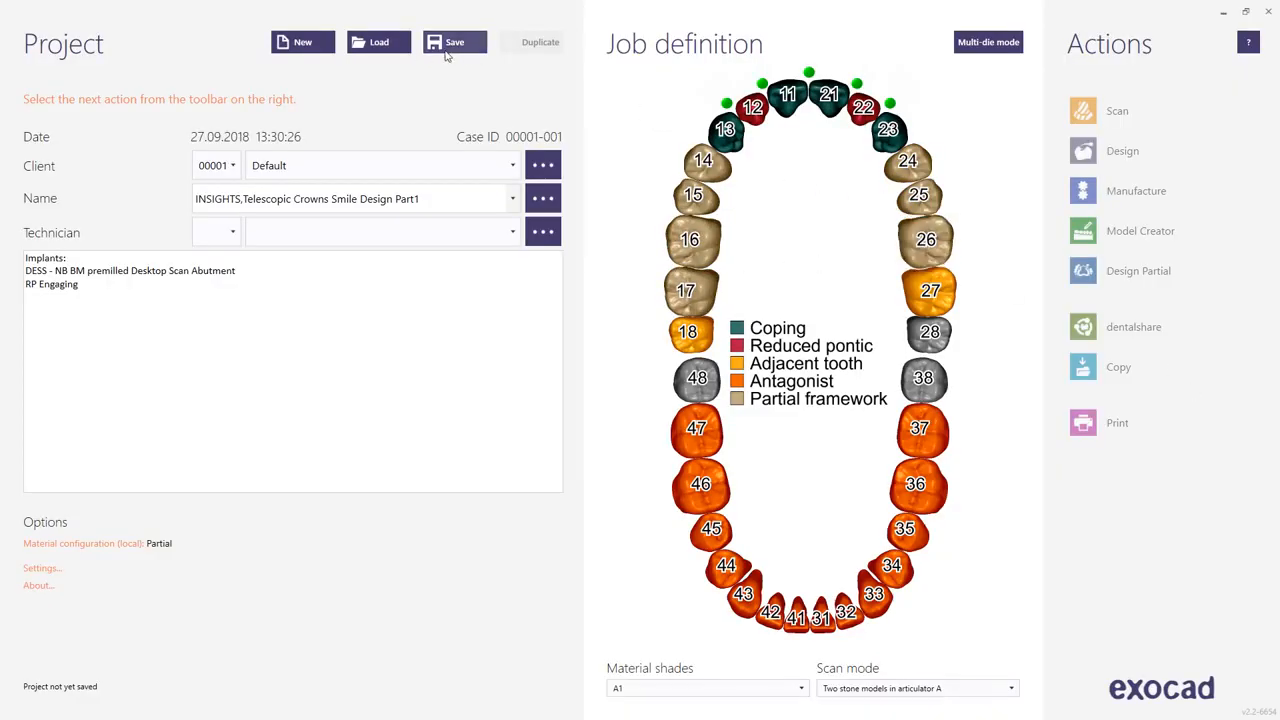
{"action": "left_click", "coordinate": [450, 52]}
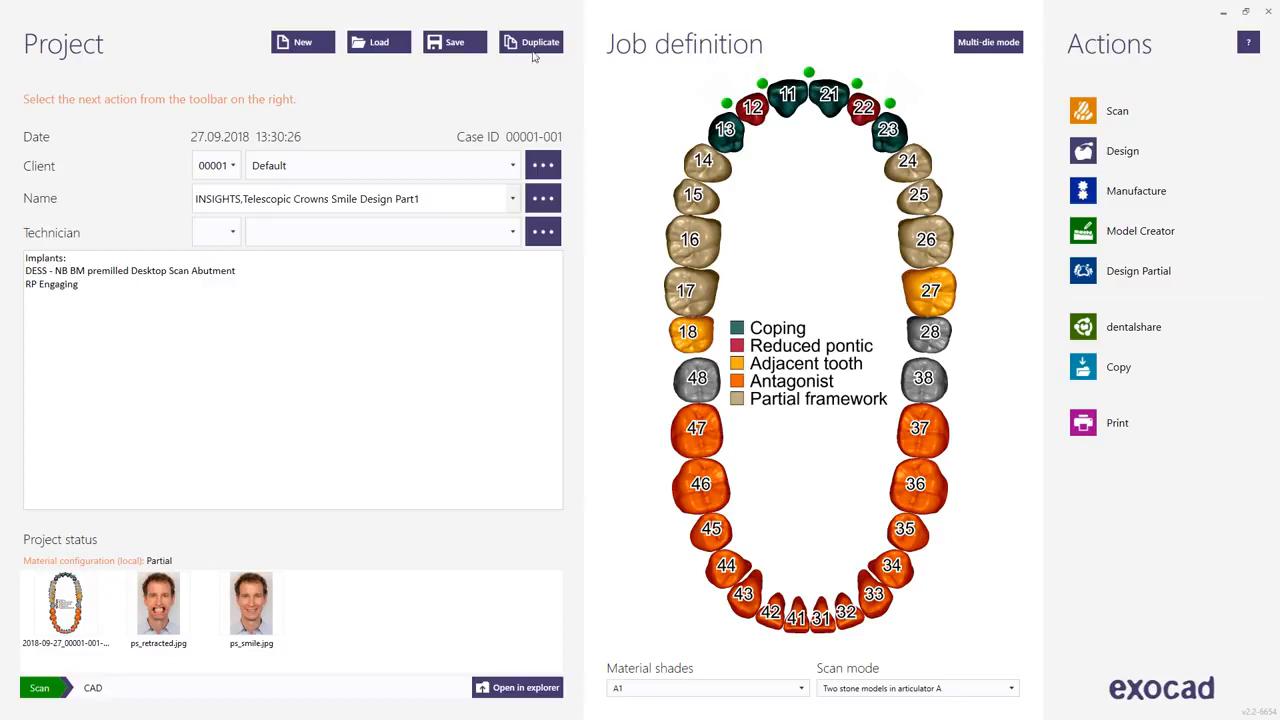
Load the project "INSIGHTS, Telescopic Crowns Smile Design Part2 (Bridge & Partial)" and open it for design.
{"action": "left_click", "coordinate": [379, 42]}
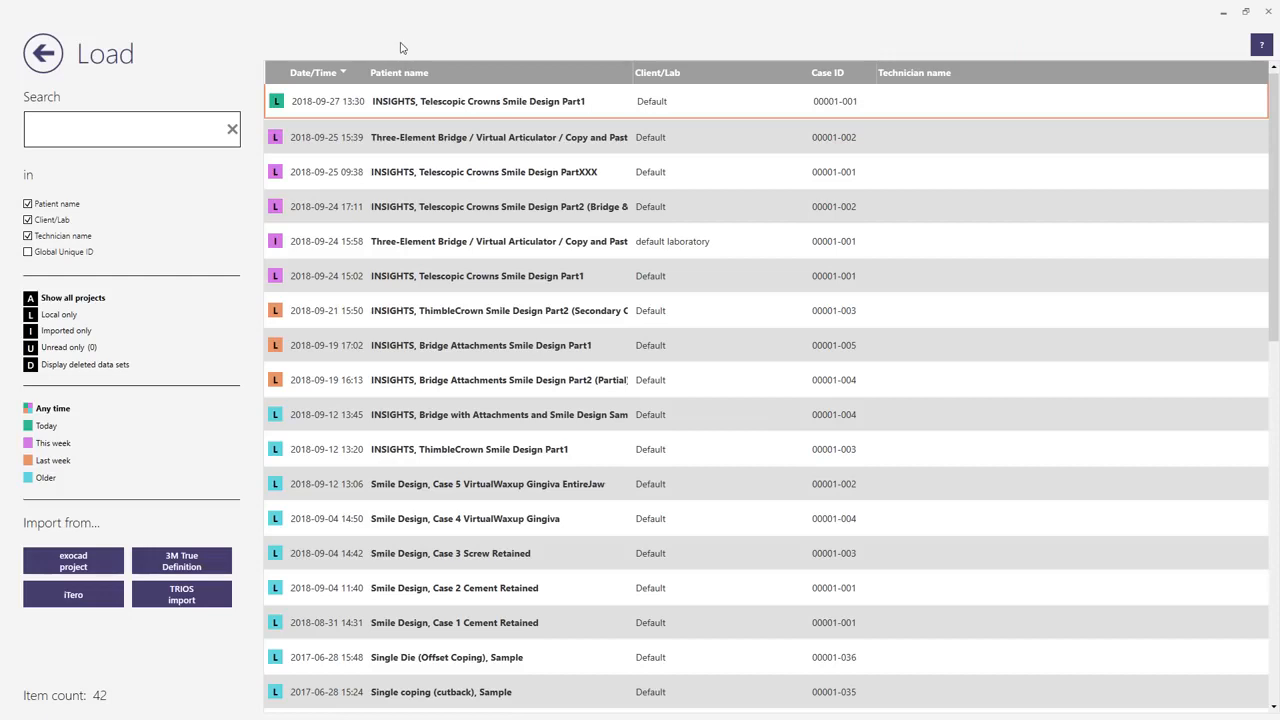
{"action": "left_click", "coordinate": [481, 206]}
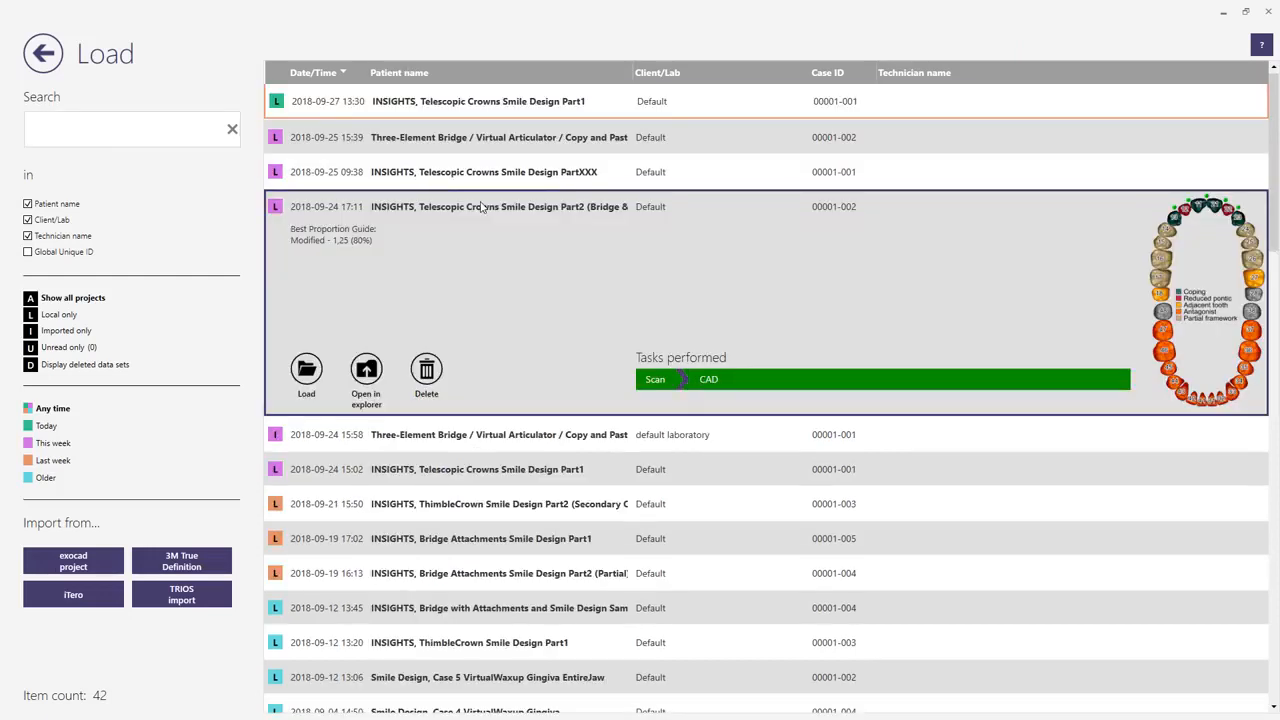
{"action": "double_click", "coordinate": [481, 206]}
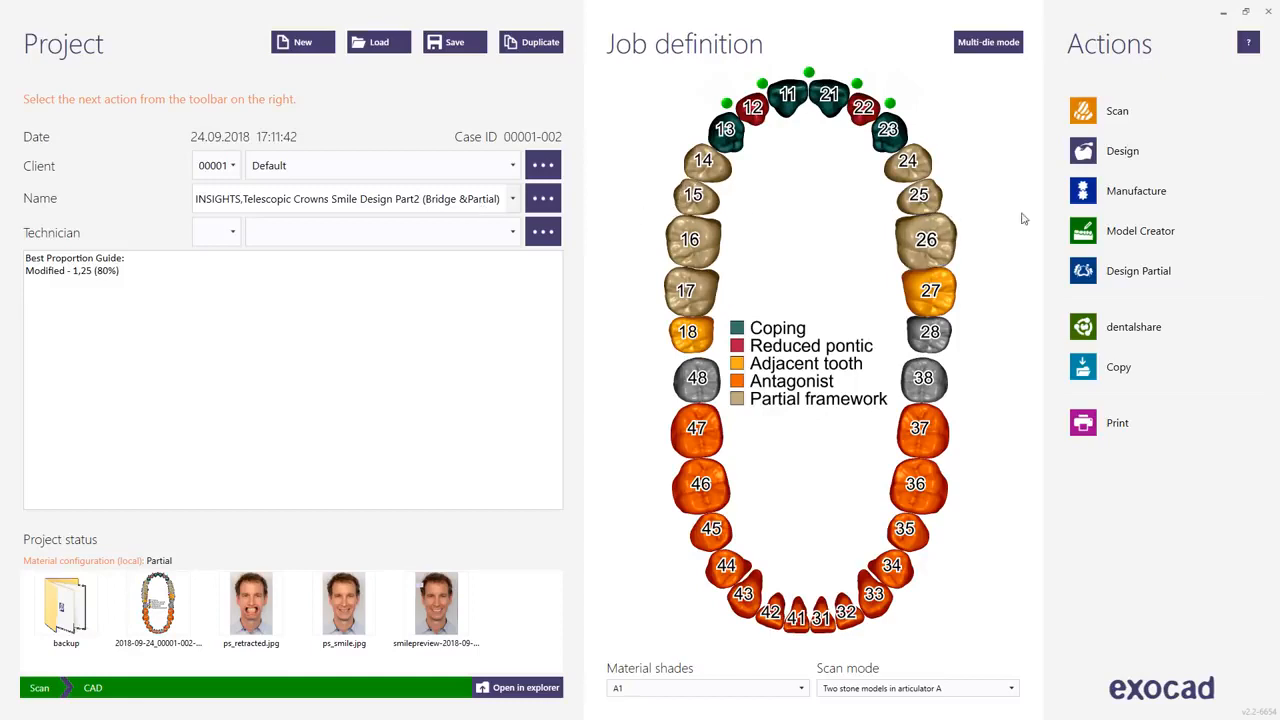
{"action": "left_click", "coordinate": [1100, 152]}
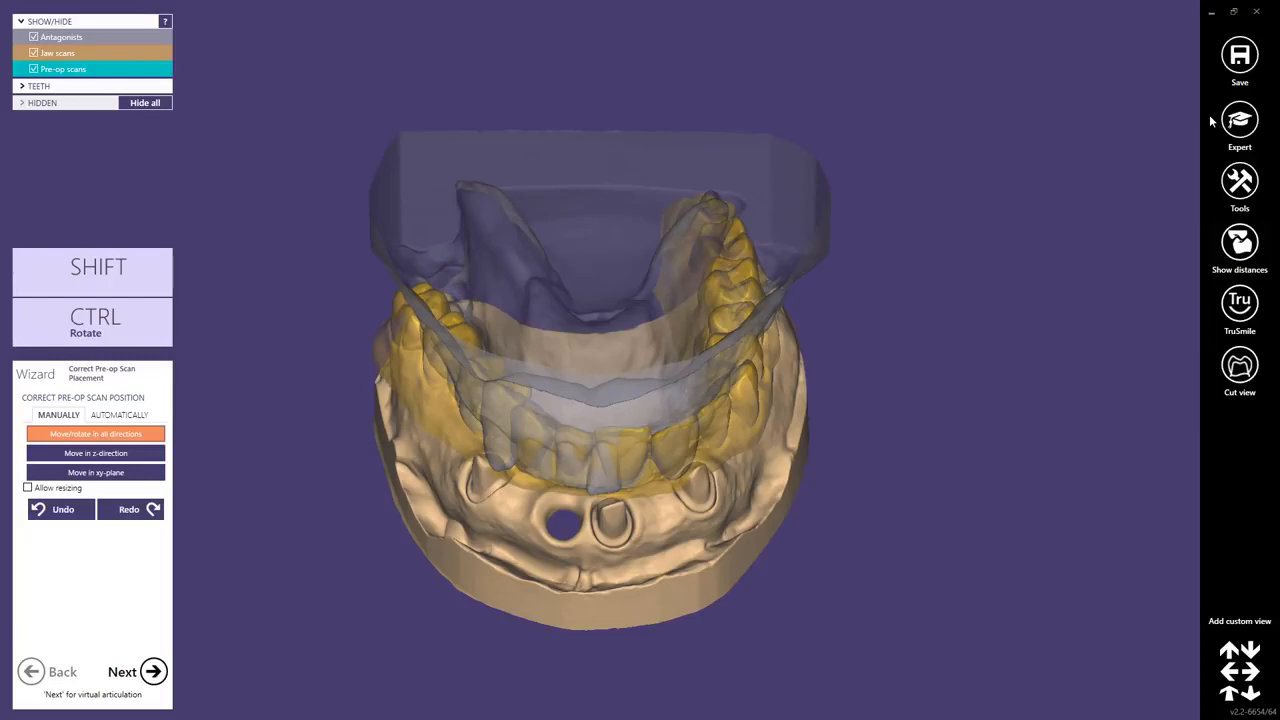
In Expert mode, add the mesh NEW-UPPERJAW.stl as an extra jaw scan.
{"action": "left_click", "coordinate": [1239, 120]}
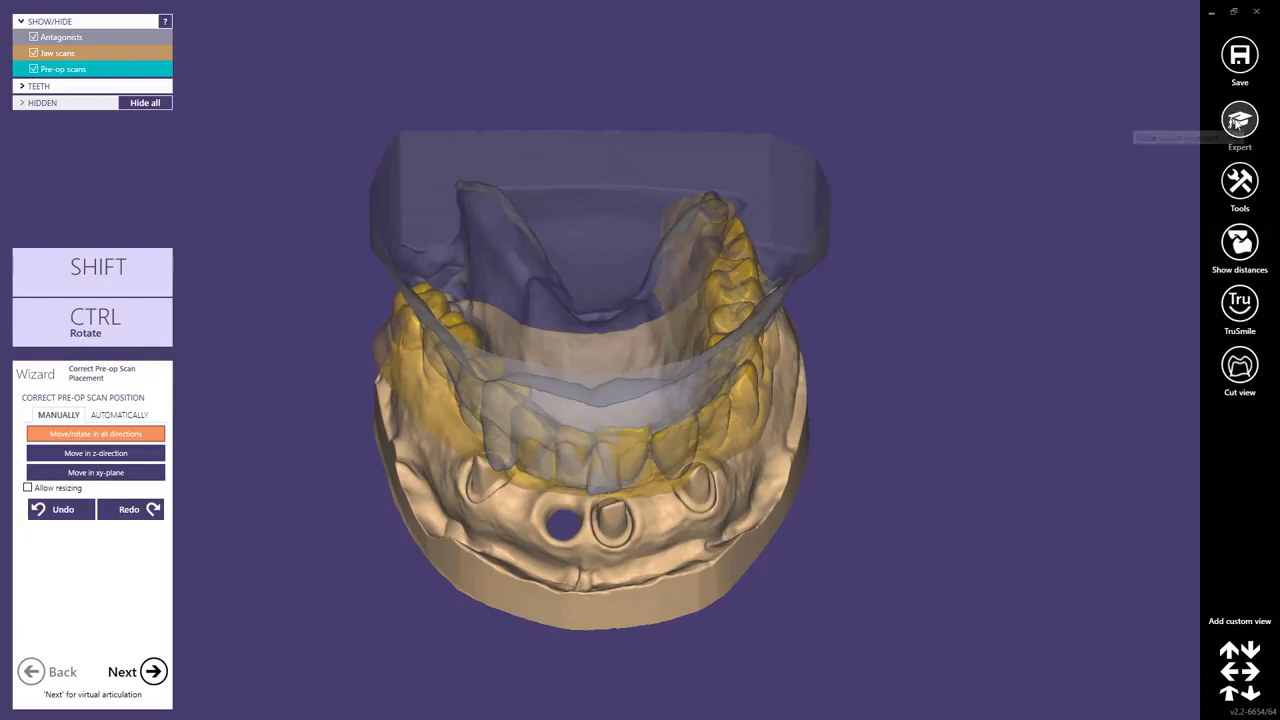
{"action": "left_click", "coordinate": [1233, 188]}
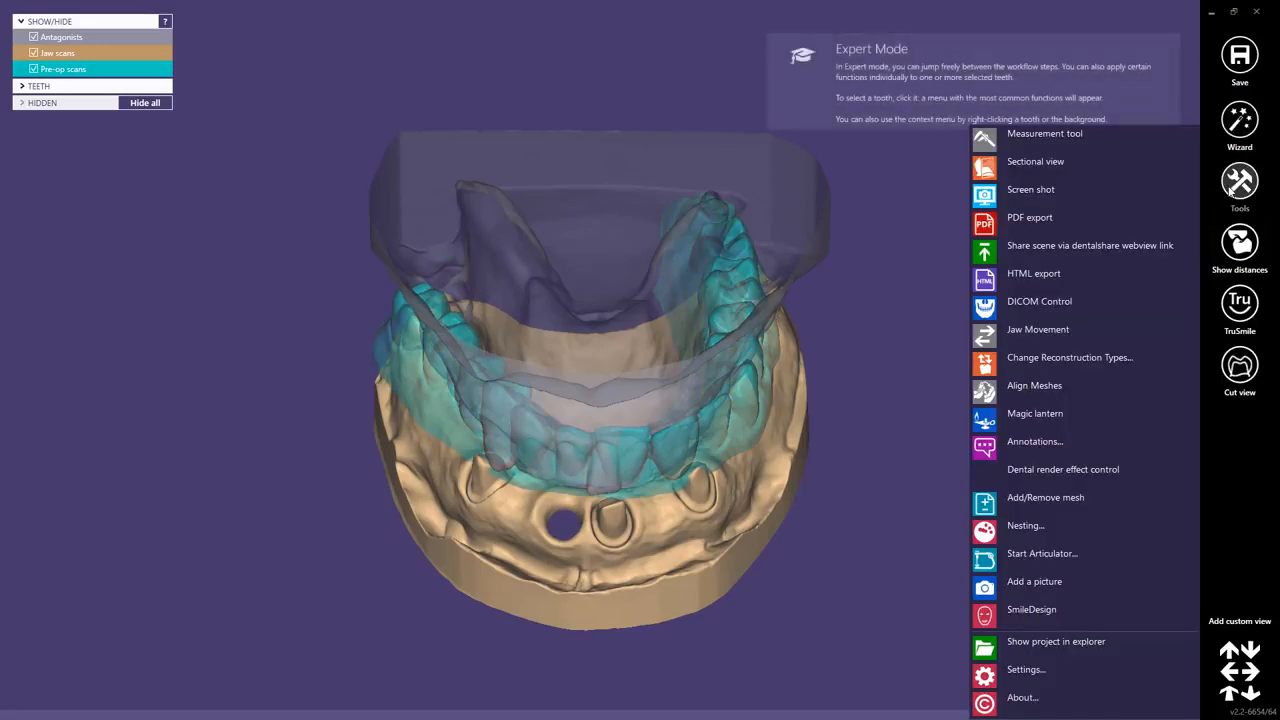
{"action": "left_click", "coordinate": [1030, 505]}
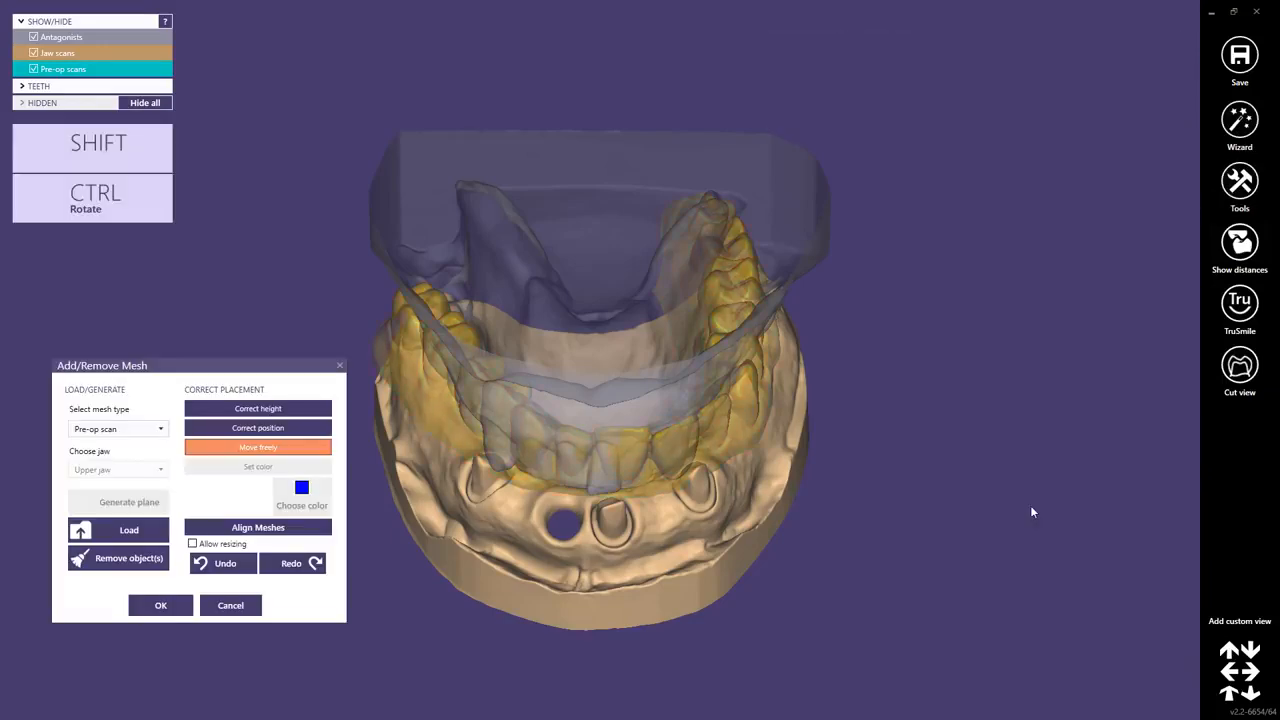
{"action": "left_click", "coordinate": [159, 430]}
{"action": "scroll", "coordinate": [153, 597], "scroll_direction": "down", "scroll_amount": 2}
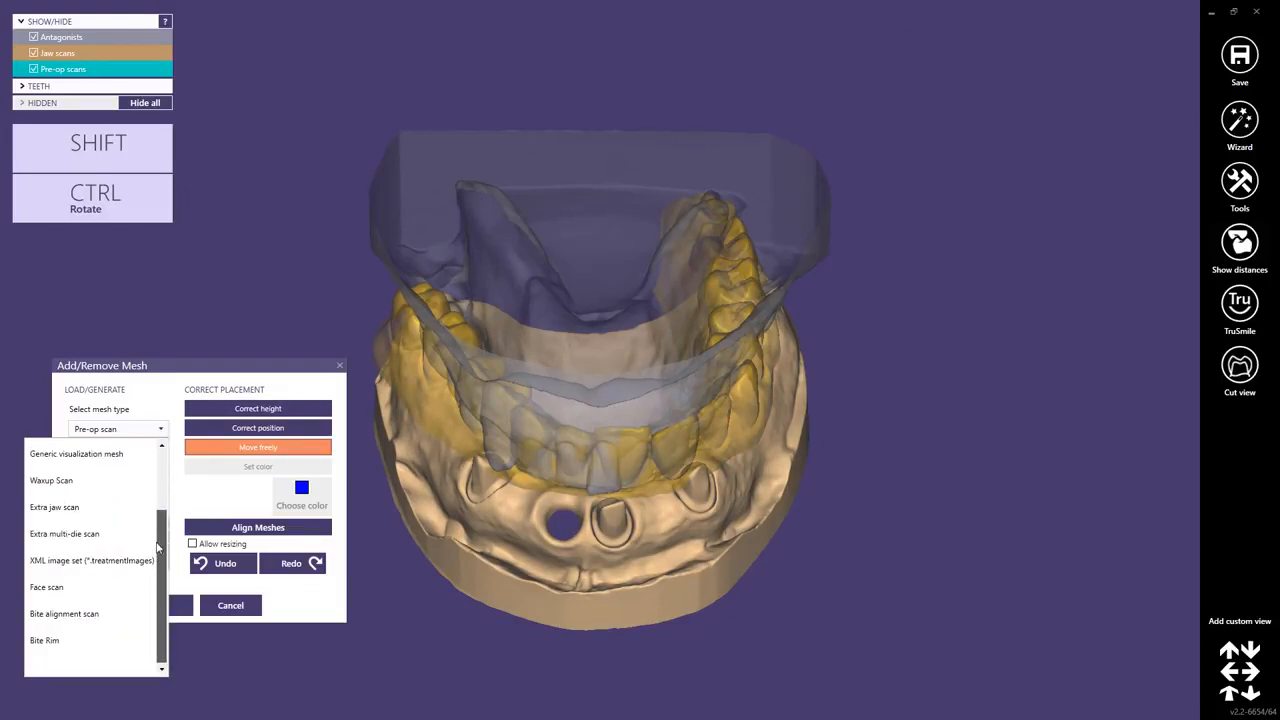
{"action": "scroll", "coordinate": [160, 530], "scroll_direction": "up", "scroll_amount": 2}
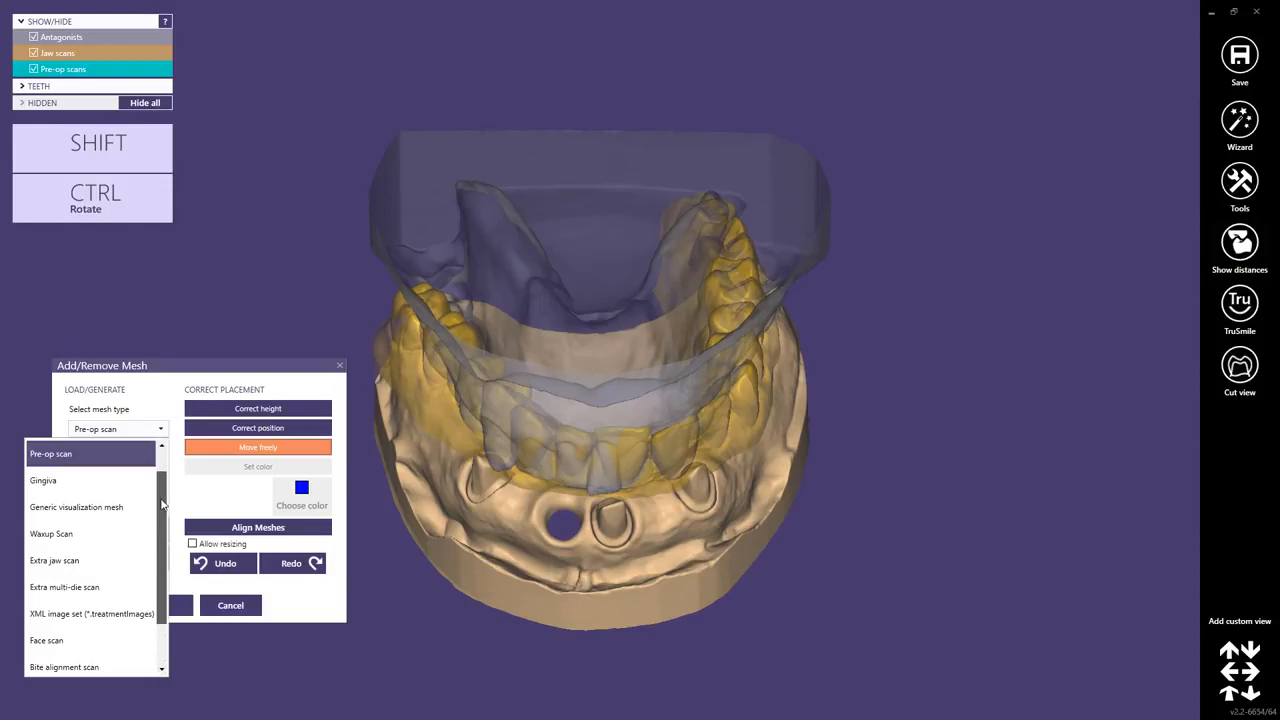
{"action": "left_click", "coordinate": [140, 560]}
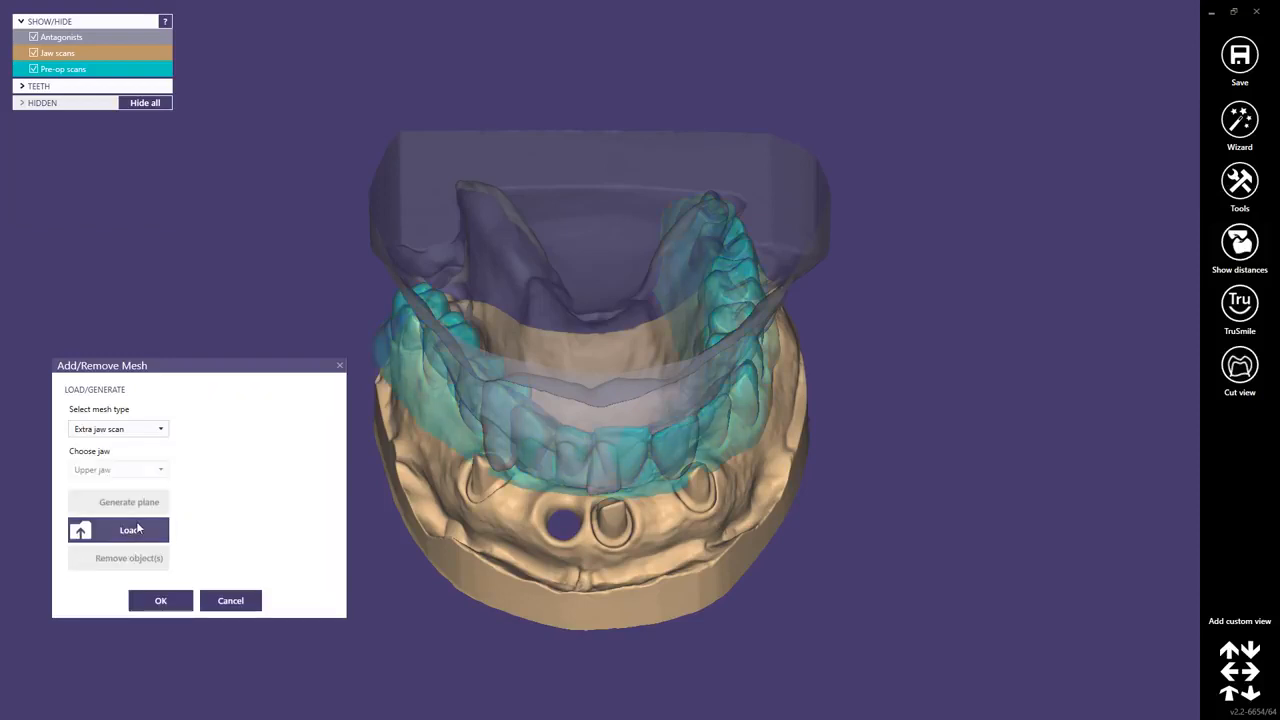
{"action": "left_click", "coordinate": [117, 531]}
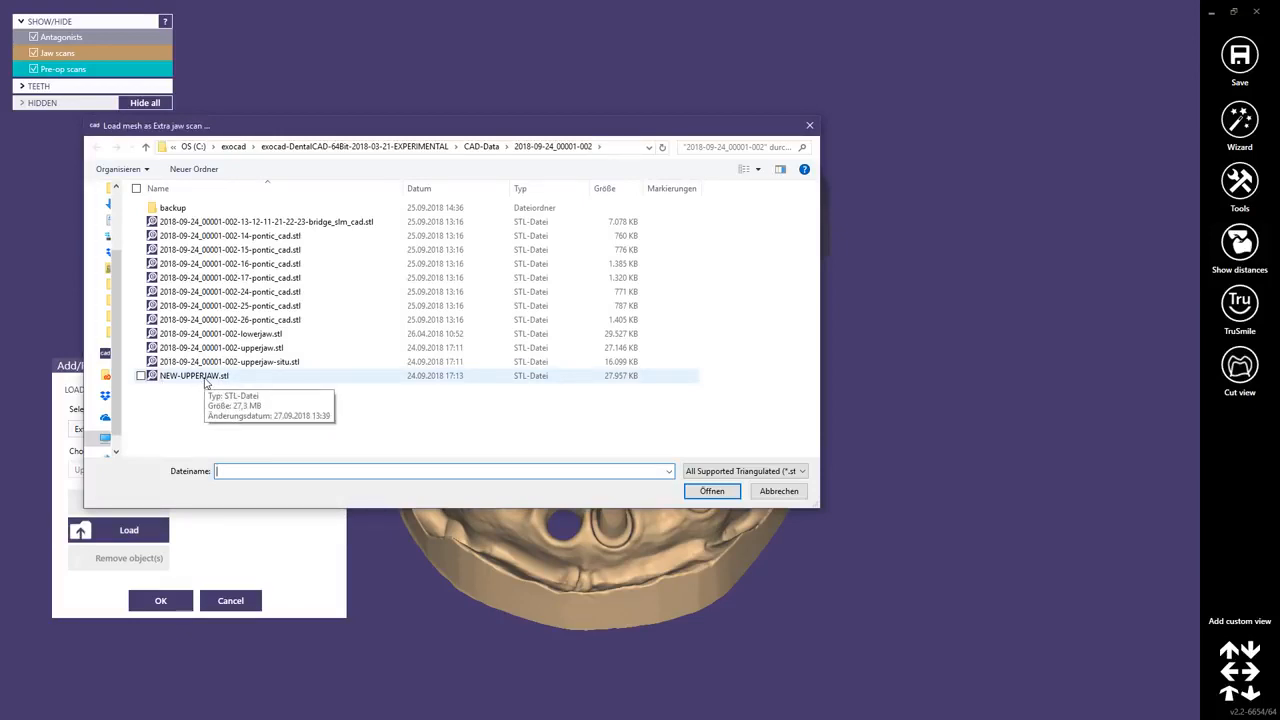
{"action": "left_click", "coordinate": [205, 377]}
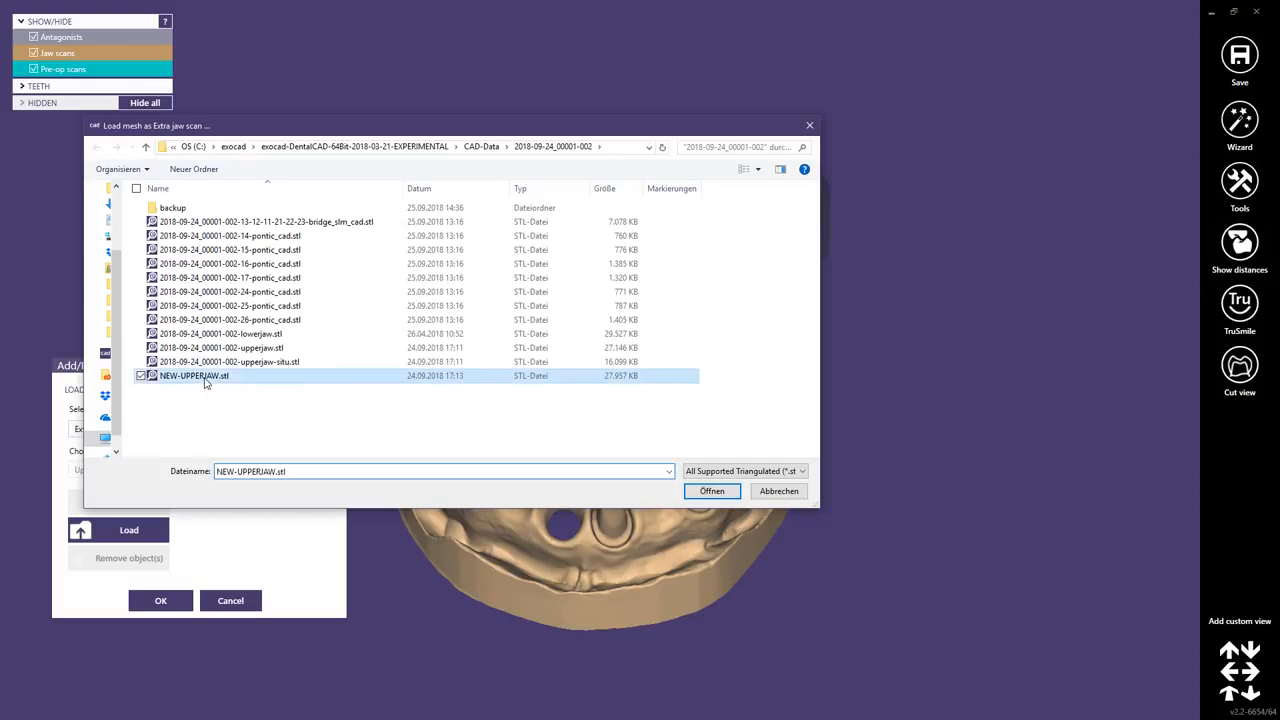
{"action": "left_click", "coordinate": [712, 491]}
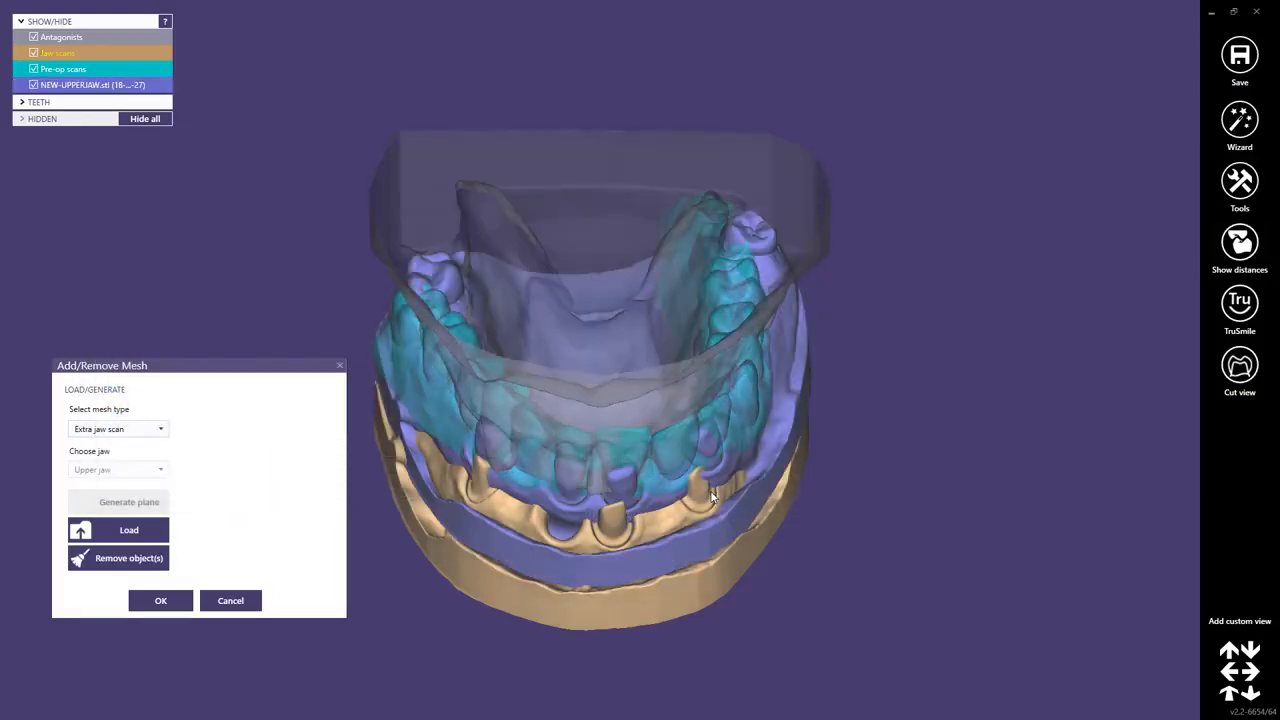
{"action": "left_click", "coordinate": [158, 600]}
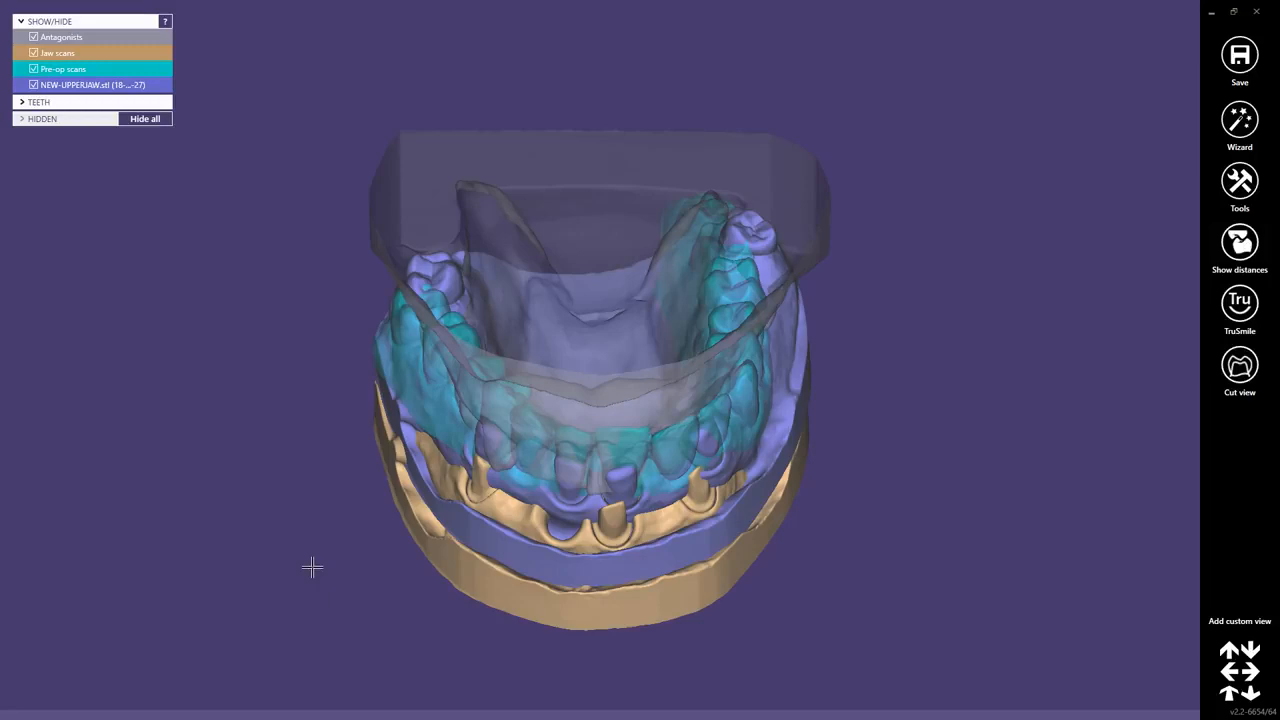
Return to the Wizard's pre-op scan placement correction and hide the antagonist and the NEW-UPPERJAW.stl scan.
{"action": "right_click_drag", "start_coordinate": [549, 513], "coordinate": [634, 411]}
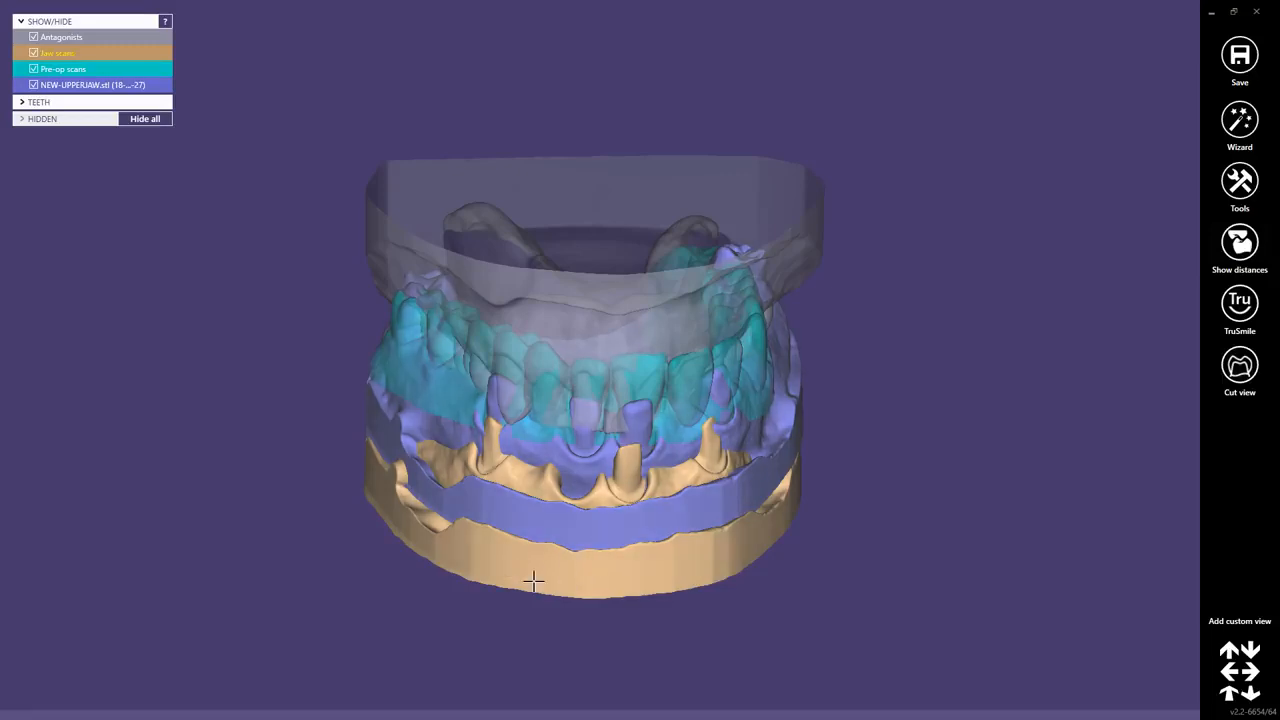
{"action": "left_click", "coordinate": [1239, 120]}
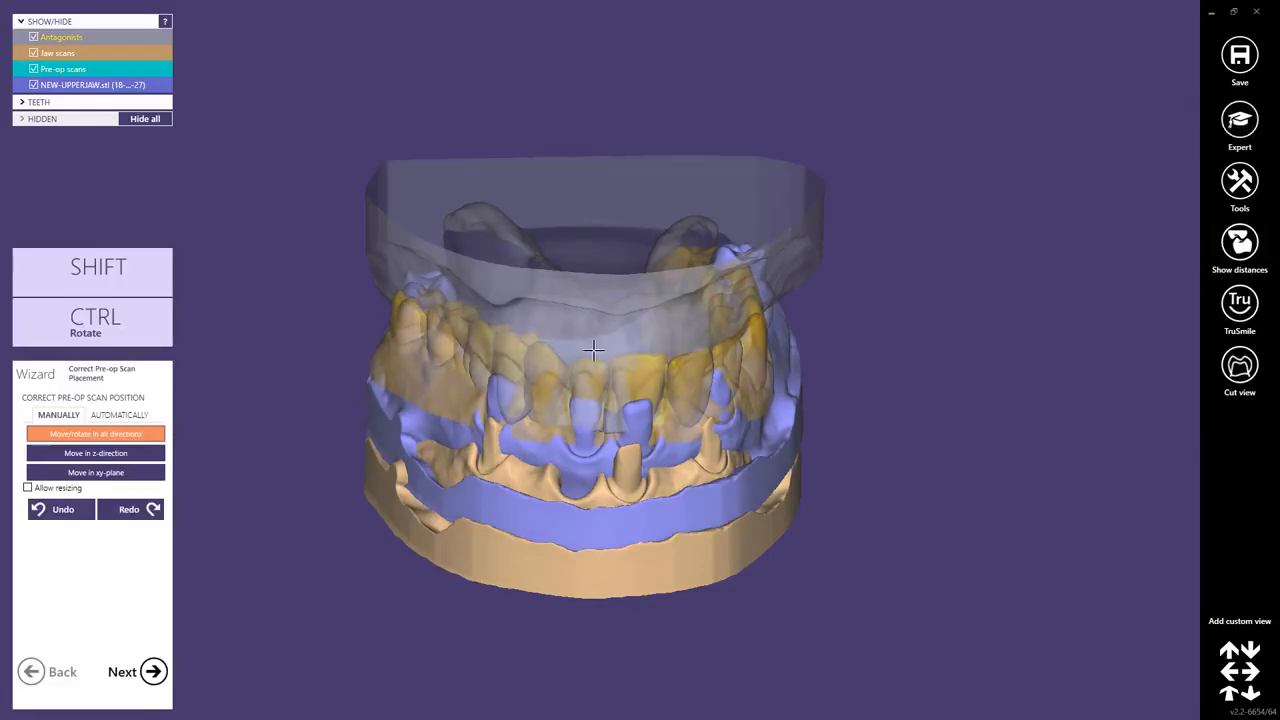
{"action": "right_click_drag", "start_coordinate": [592, 350], "coordinate": [606, 275]}
{"action": "middle_click", "coordinate": [614, 240], "text": "ctrl"}
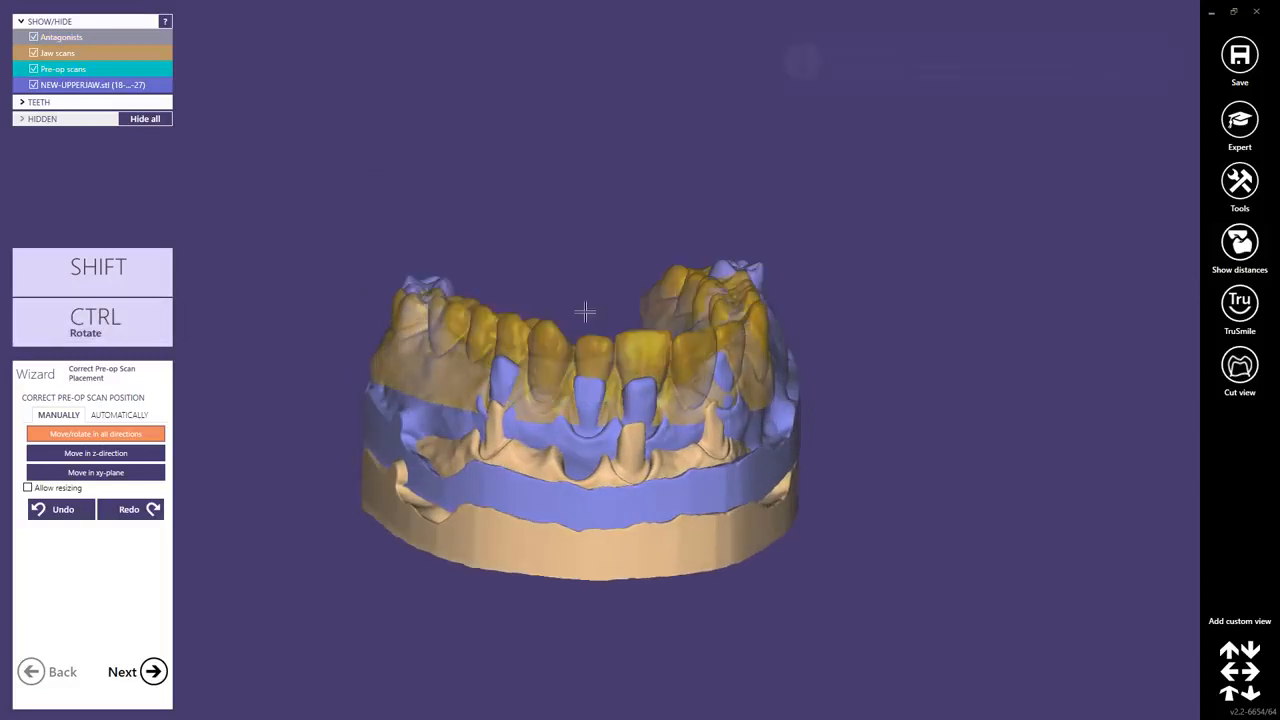
{"action": "middle_click", "coordinate": [586, 447]}
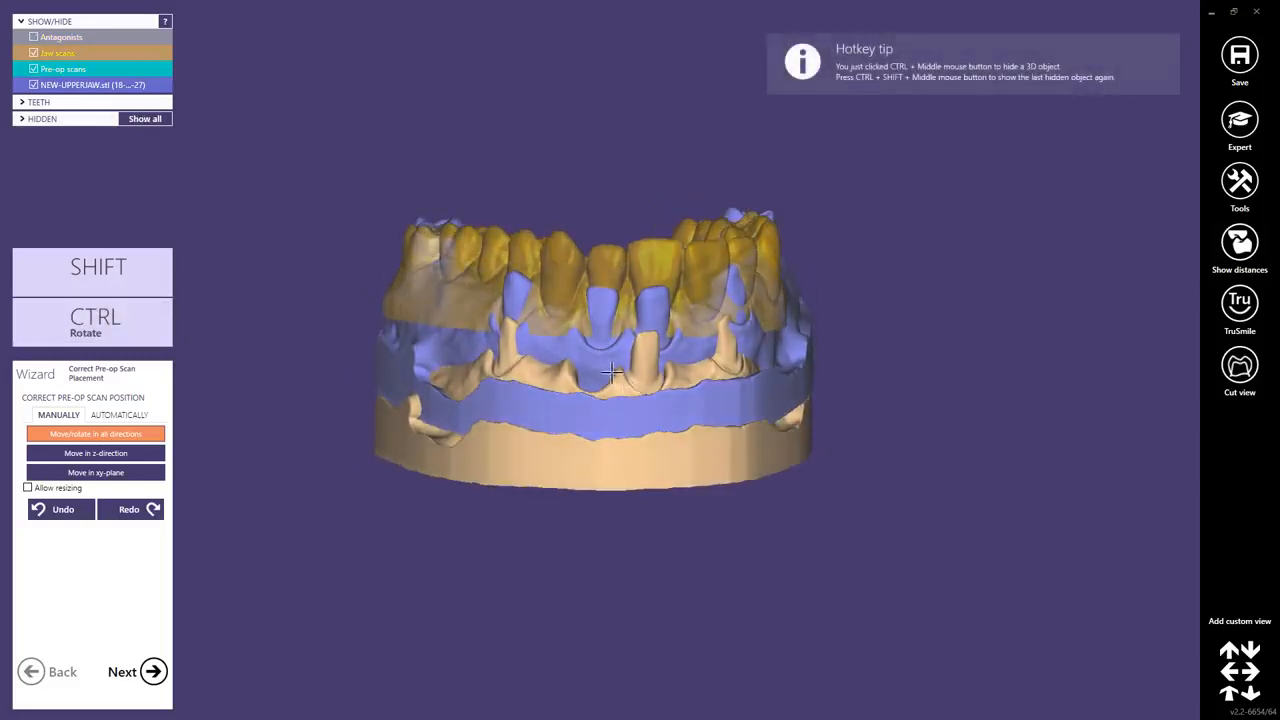
{"action": "middle_click", "coordinate": [600, 362], "text": "ctrl"}
{"action": "right_click_drag", "start_coordinate": [600, 362], "coordinate": [640, 285]}
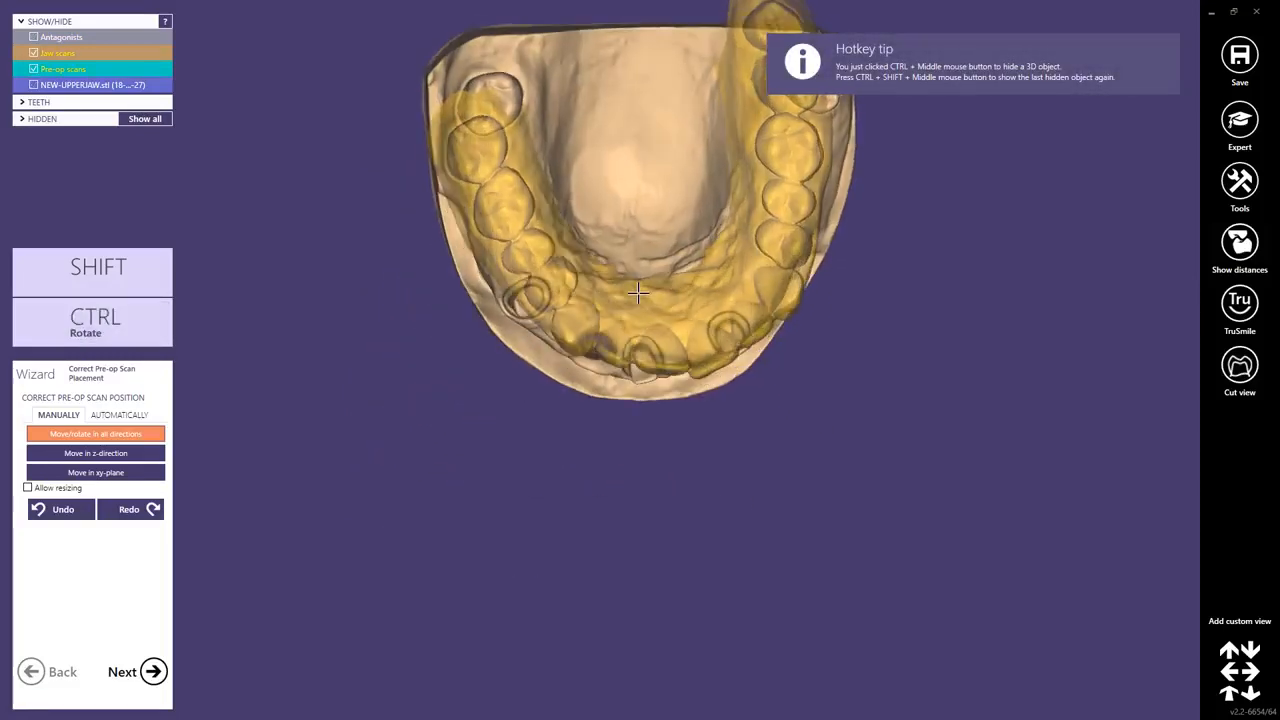
For automatic correction, set three matching point pairs between the pre-op scan and the jaw scan: both rear molars and the anterior palate.
{"action": "middle_click", "coordinate": [543, 174]}
{"action": "scroll", "coordinate": [537, 328], "scroll_direction": "up", "scroll_amount": 2}
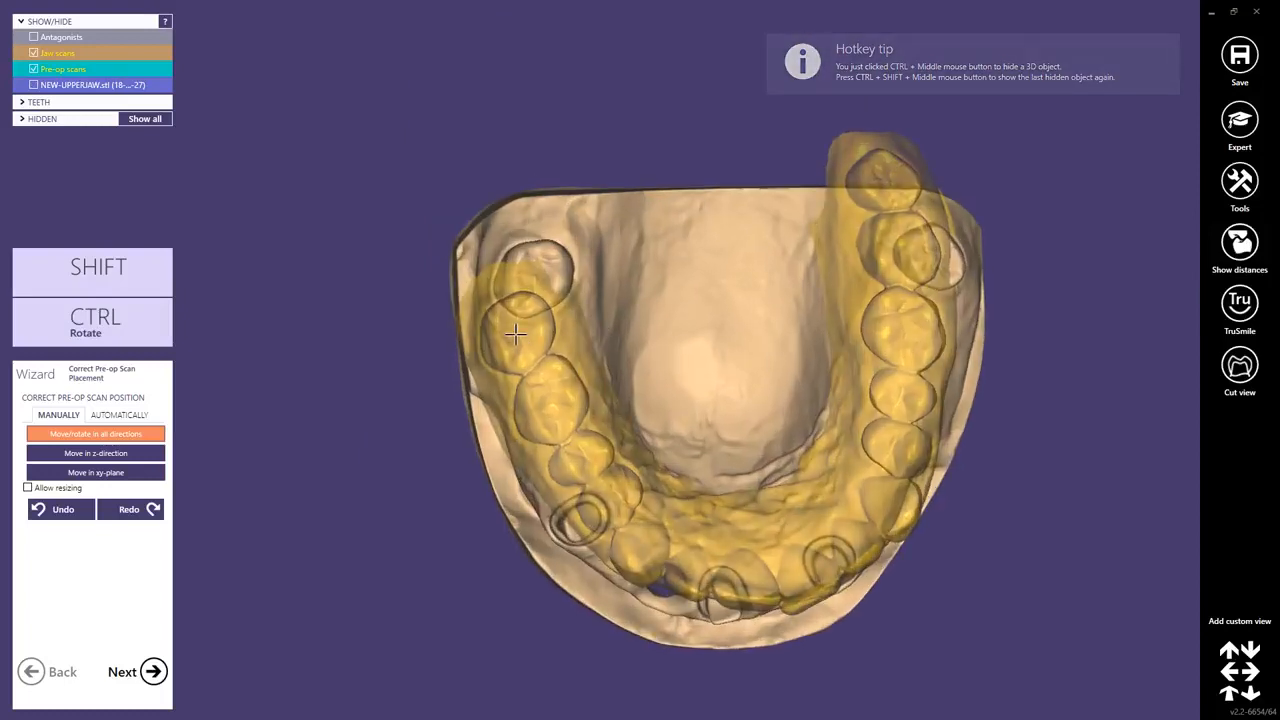
{"action": "left_click", "coordinate": [126, 416]}
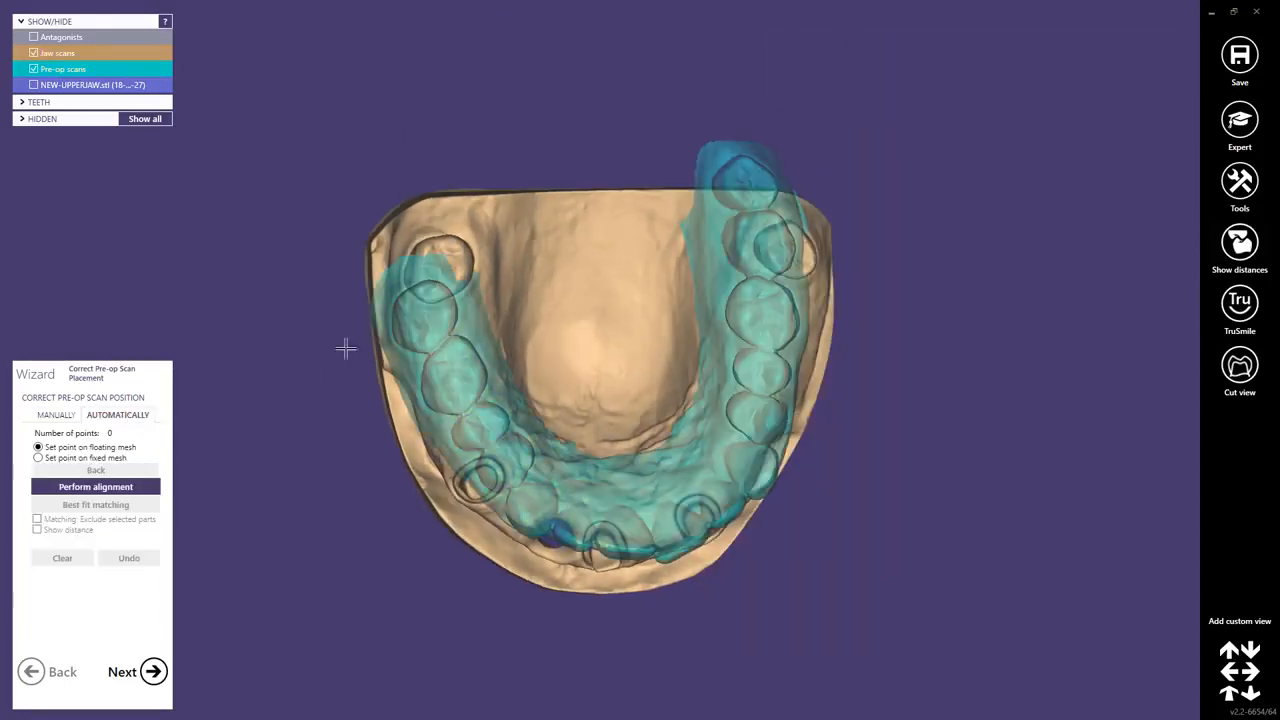
{"action": "left_click", "coordinate": [427, 317]}
{"action": "left_click", "coordinate": [440, 268]}
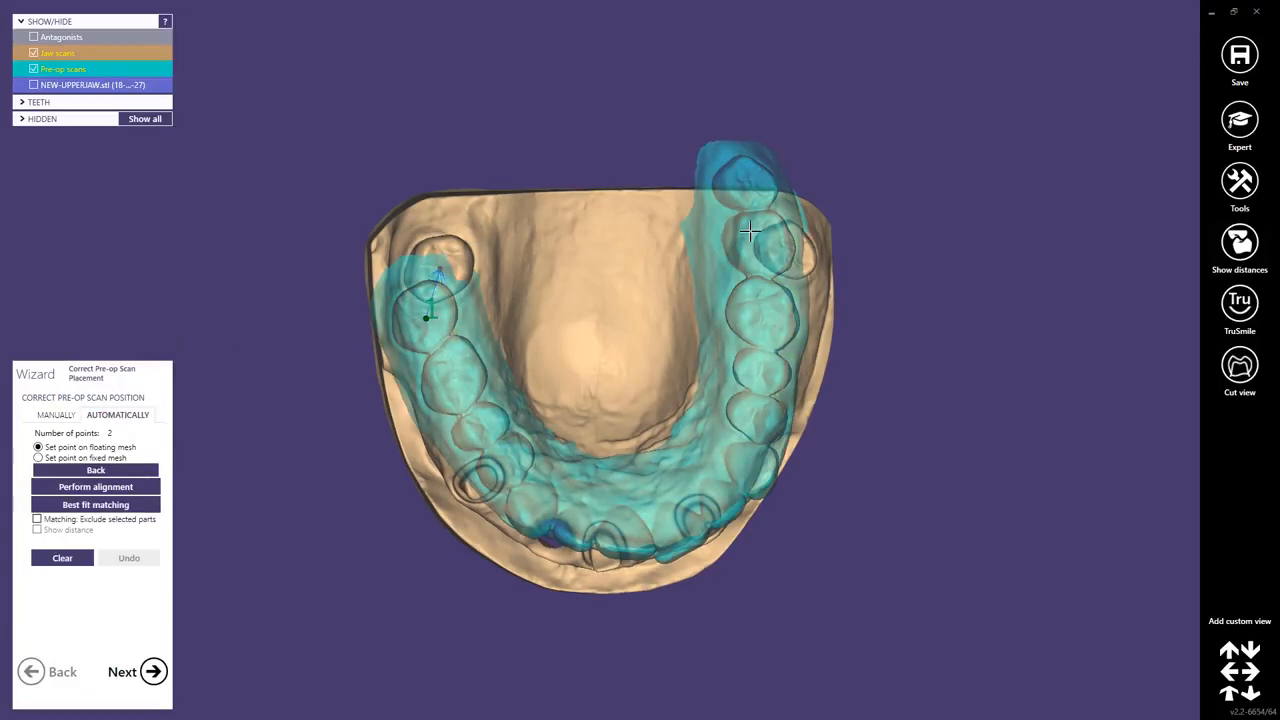
{"action": "left_click", "coordinate": [752, 177]}
{"action": "left_click", "coordinate": [789, 250]}
{"action": "right_click_drag", "start_coordinate": [653, 367], "coordinate": [644, 366]}
{"action": "left_click", "coordinate": [486, 392]}
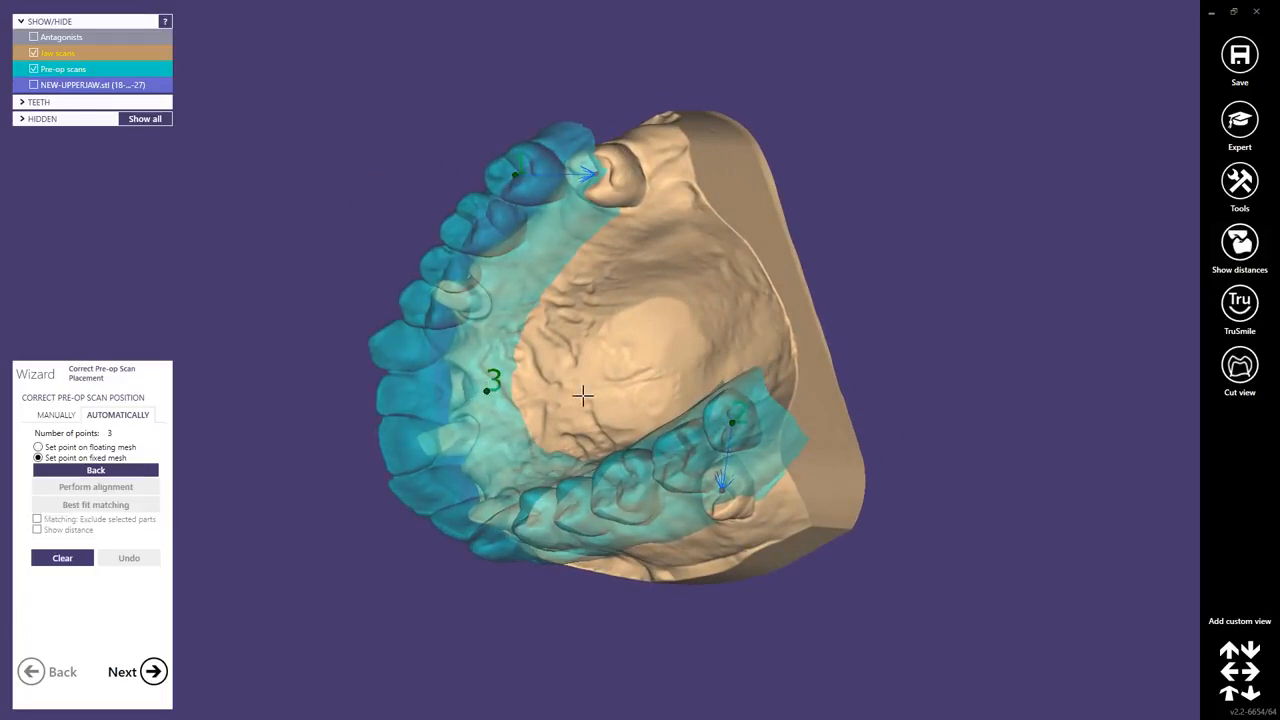
{"action": "left_click", "coordinate": [549, 349]}
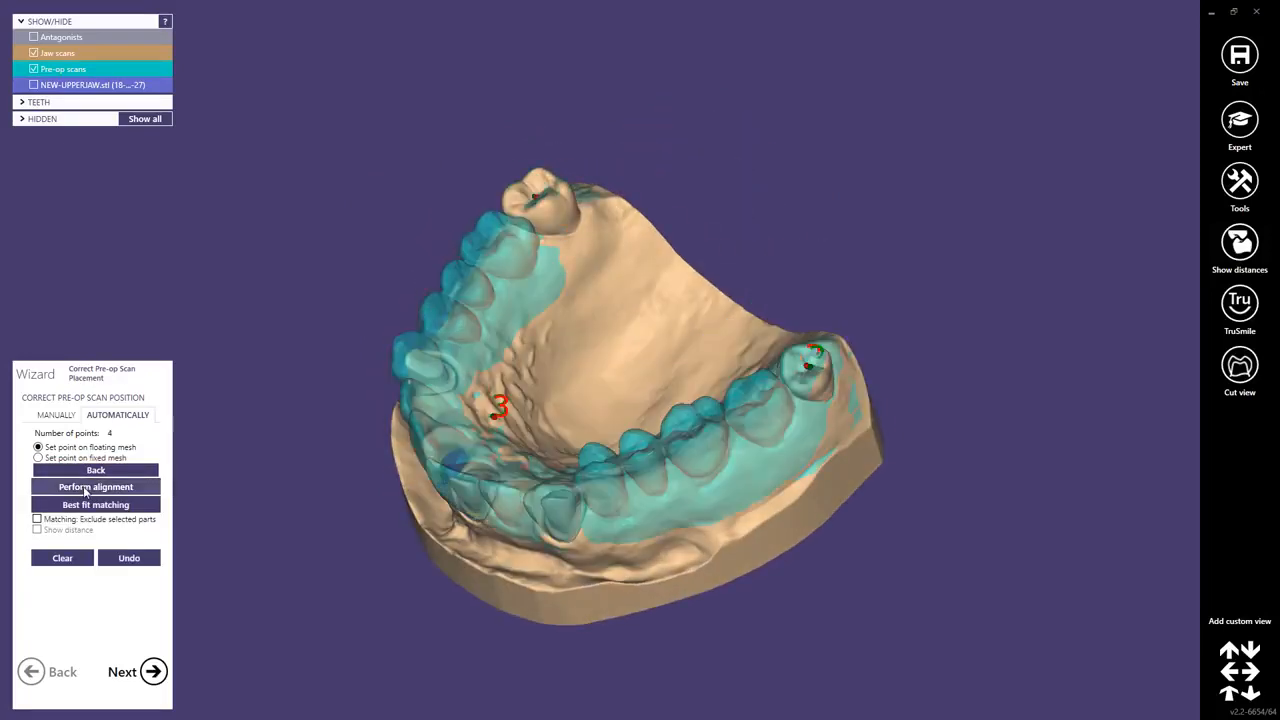
Perform the point alignment, refine it with best fit matching and continue to Scan Alignment.
{"action": "left_click", "coordinate": [86, 487]}
{"action": "left_click", "coordinate": [108, 505]}
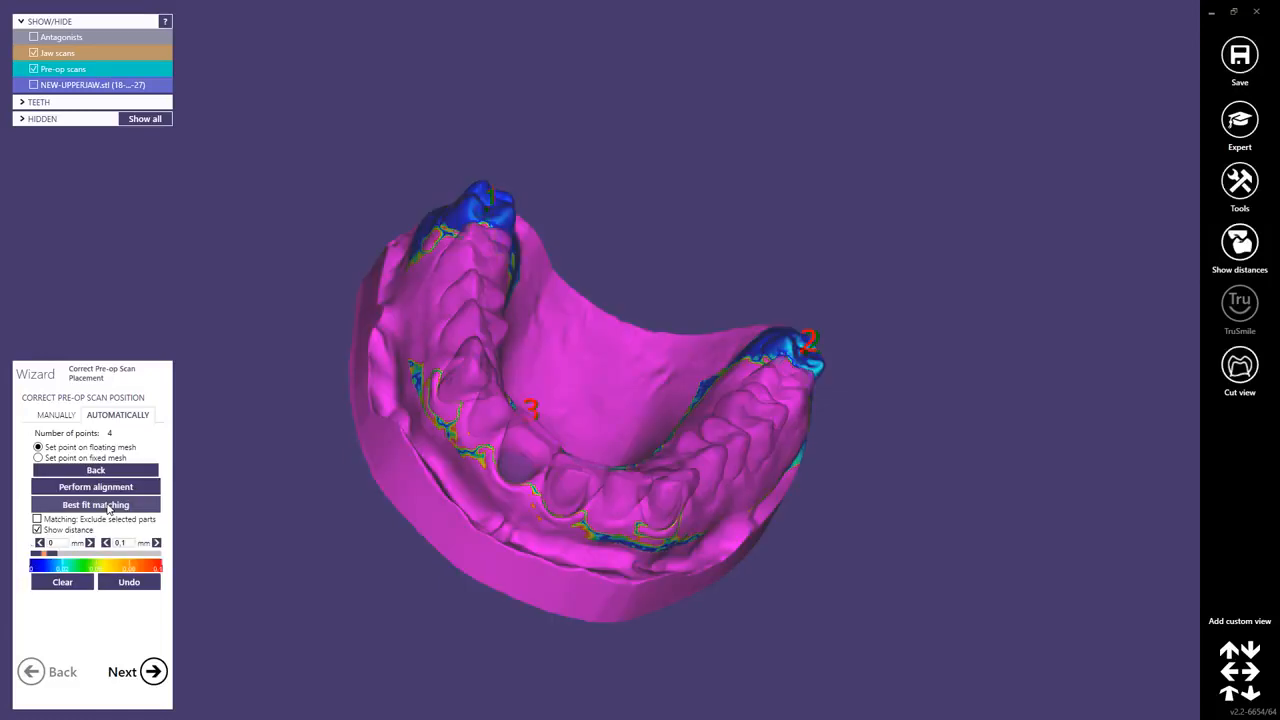
{"action": "left_click", "coordinate": [152, 671]}
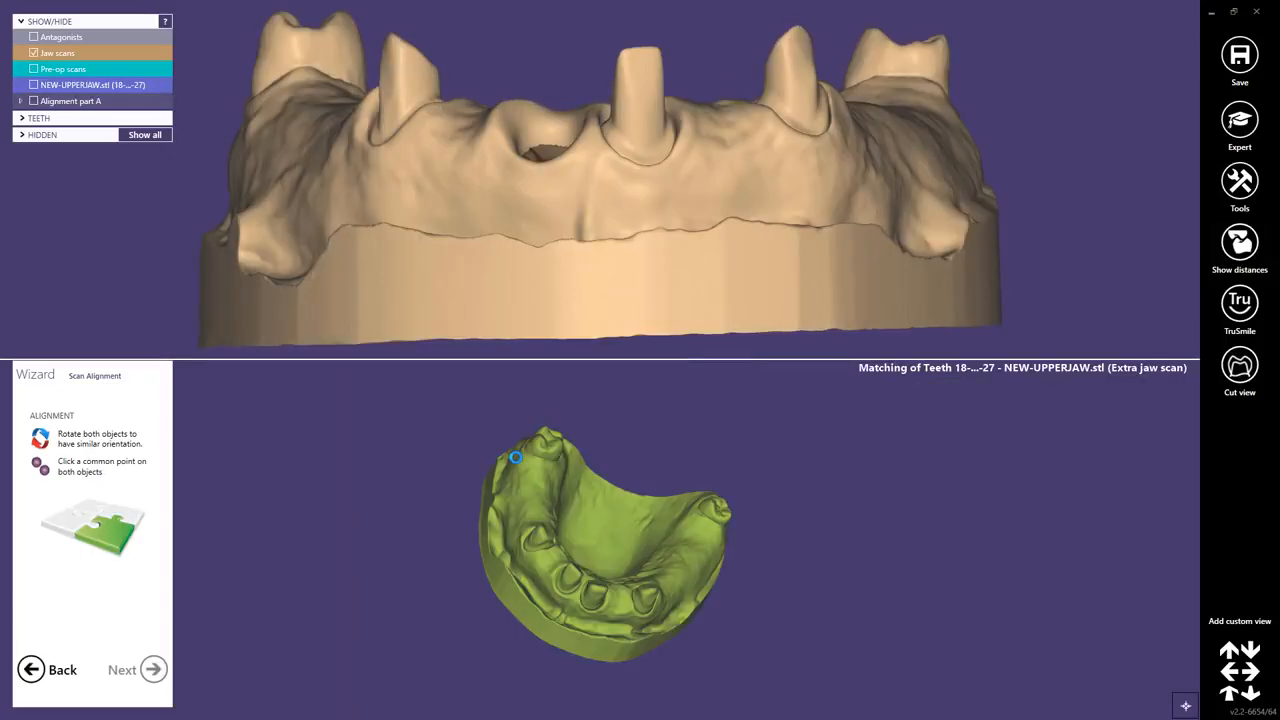
Rotate and enlarge the jaw scan and the NEW-UPPERJAW.stl scan so both show the same side view.
{"action": "mouse_move", "coordinate": [659, 590]}
{"action": "right_mouse_down"}
{"action": "mouse_move", "coordinate": [635, 535]}
{"action": "mouse_move", "coordinate": [663, 577]}
{"action": "right_mouse_up"}
{"action": "right_click_drag", "start_coordinate": [495, 259], "coordinate": [500, 262]}
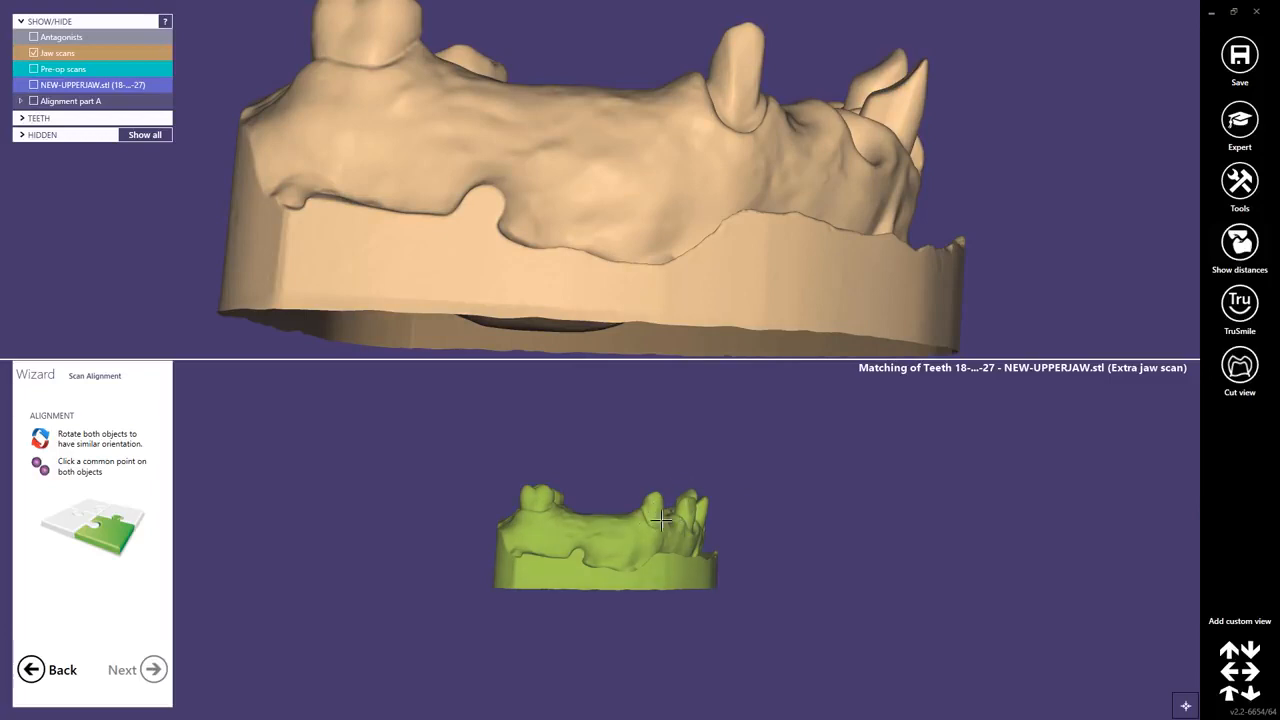
{"action": "right_click_drag", "start_coordinate": [526, 246], "coordinate": [510, 222]}
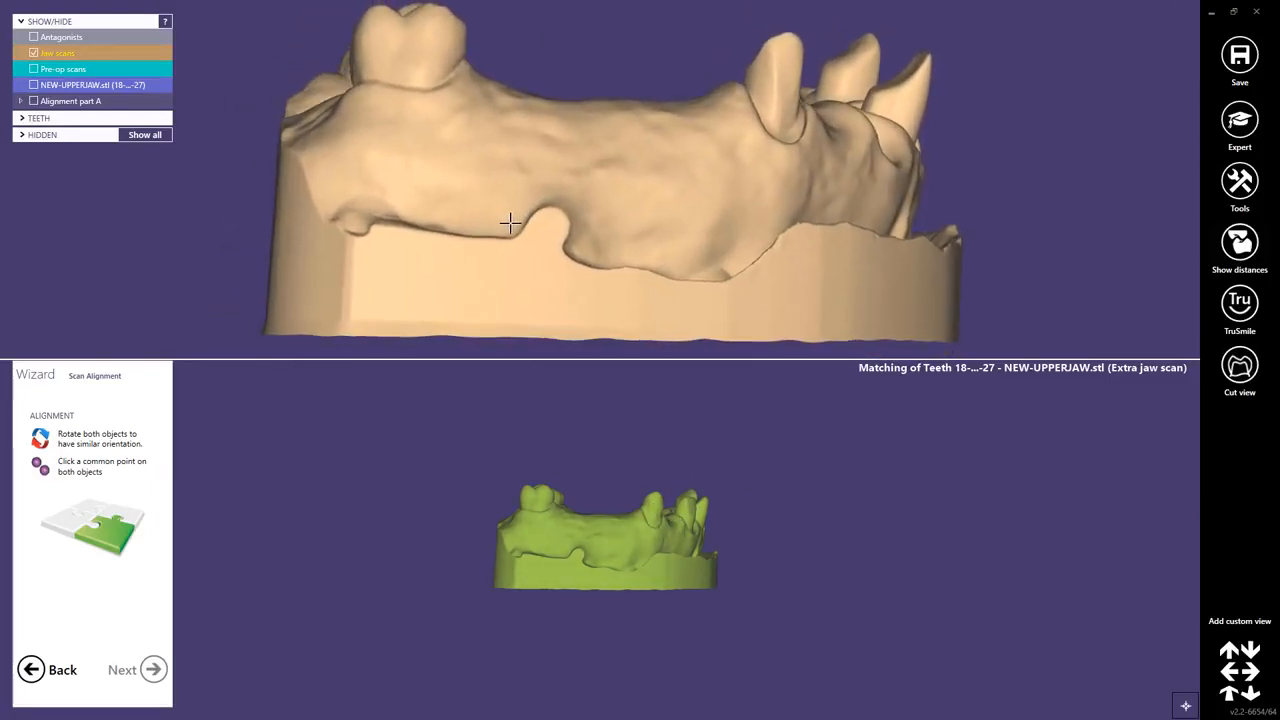
{"action": "scroll", "coordinate": [600, 518], "scroll_direction": "up", "scroll_amount": 4}
{"action": "middle_click", "coordinate": [572, 615]}
{"action": "scroll", "coordinate": [659, 484], "scroll_direction": "up", "scroll_amount": 1}
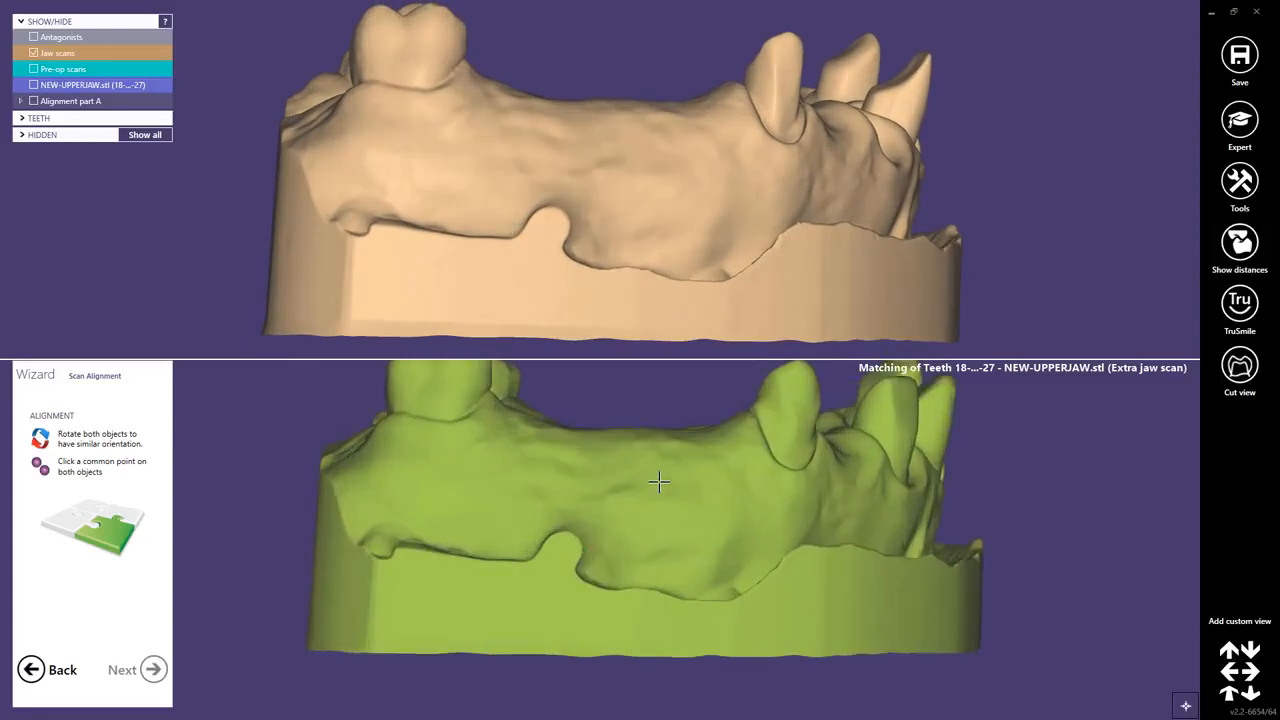
{"action": "scroll", "coordinate": [659, 484], "scroll_direction": "up", "scroll_amount": 1}
{"action": "scroll", "coordinate": [659, 484], "scroll_direction": "down", "scroll_amount": 2}
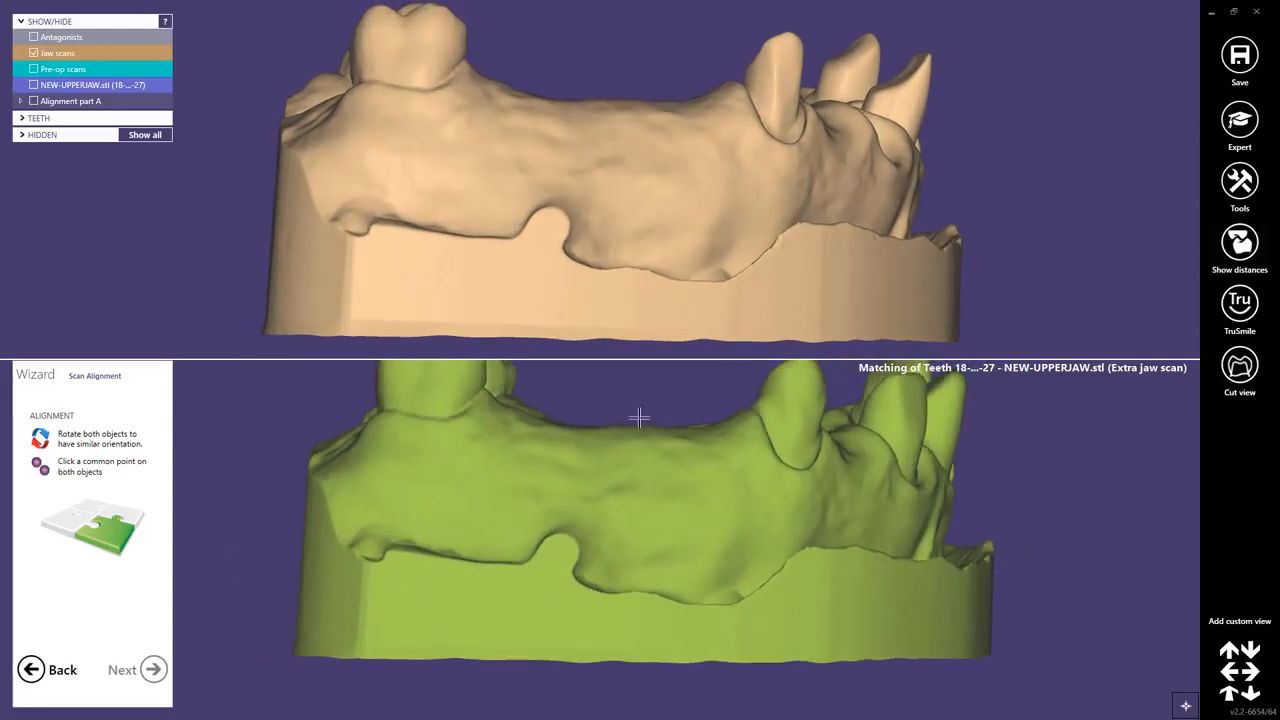
Mark the notch in the gingival edge as common point 1 on both scans, accept the alignment and merge NEW-UPPERJAW.stl into the primary jaw scan.
{"action": "left_click", "coordinate": [550, 227]}
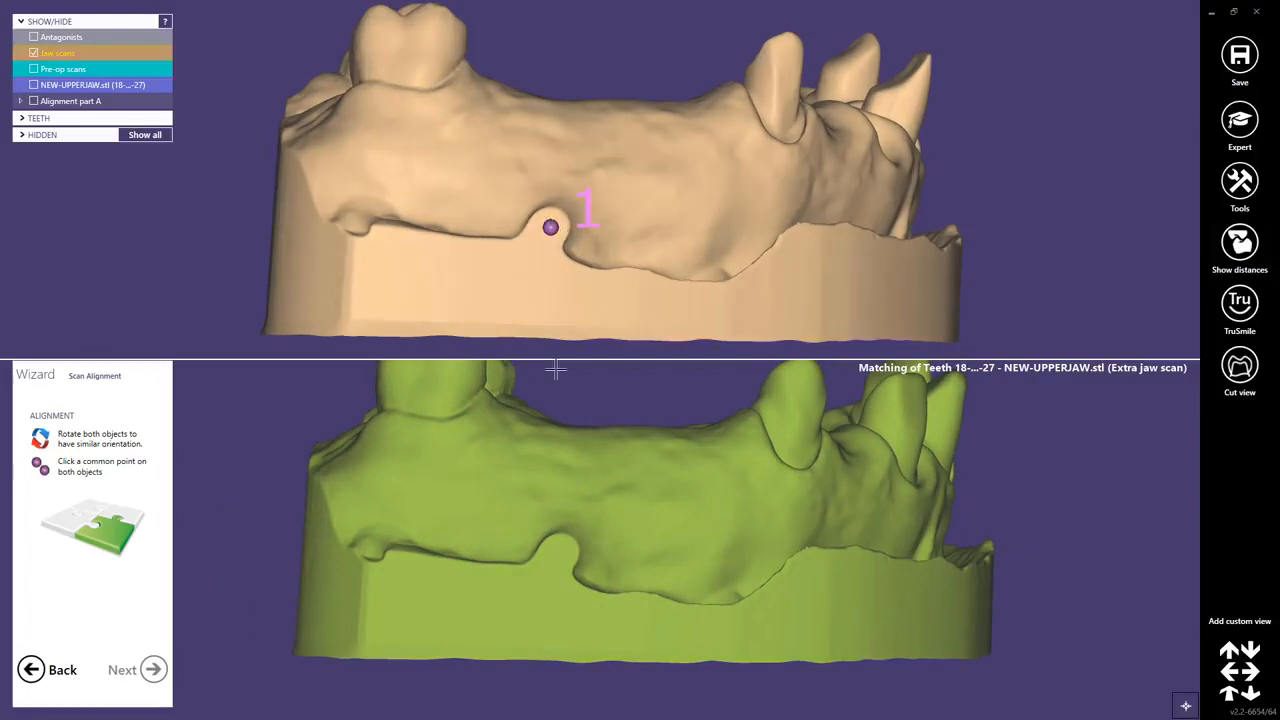
{"action": "left_click", "coordinate": [557, 556]}
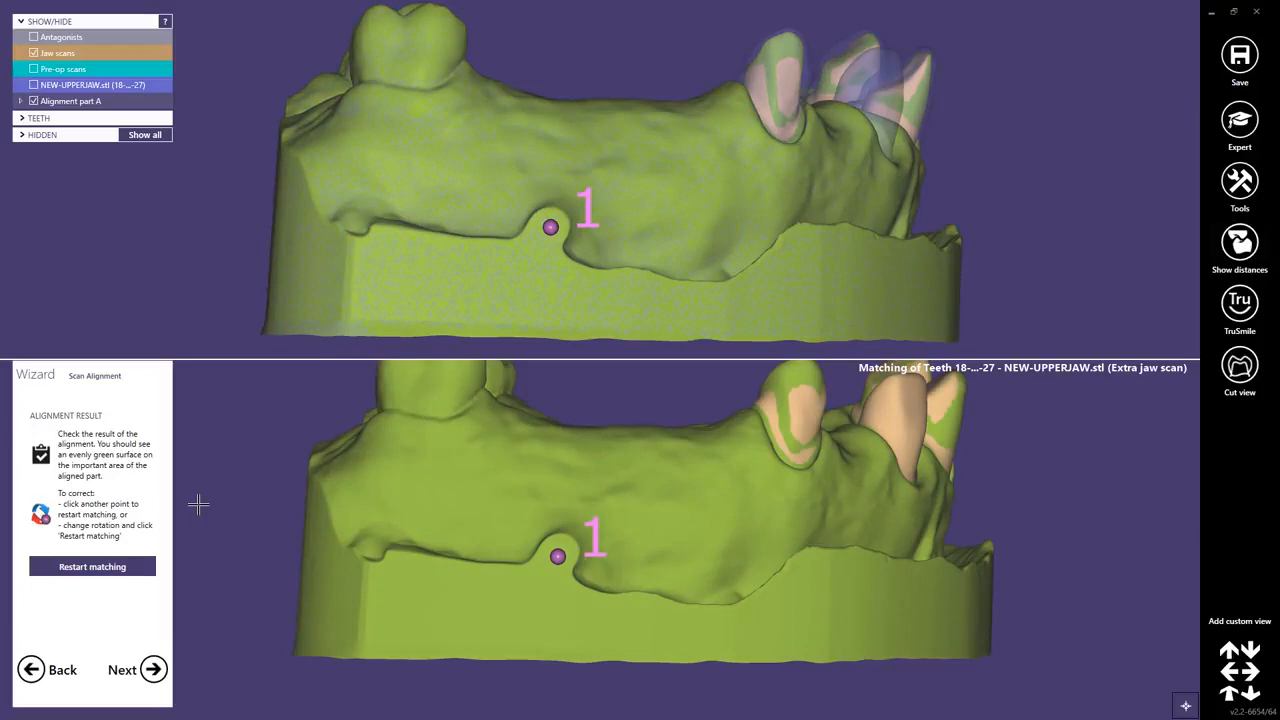
{"action": "left_click", "coordinate": [153, 669]}
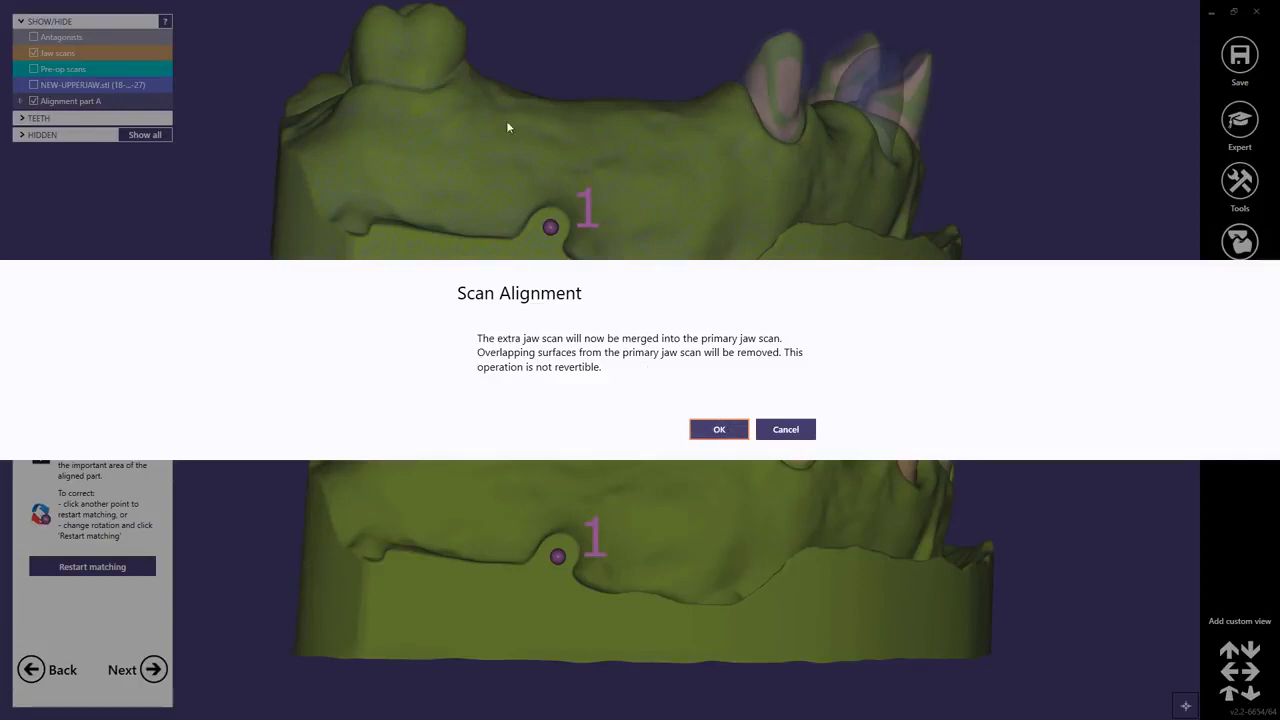
{"action": "left_click", "coordinate": [719, 430]}
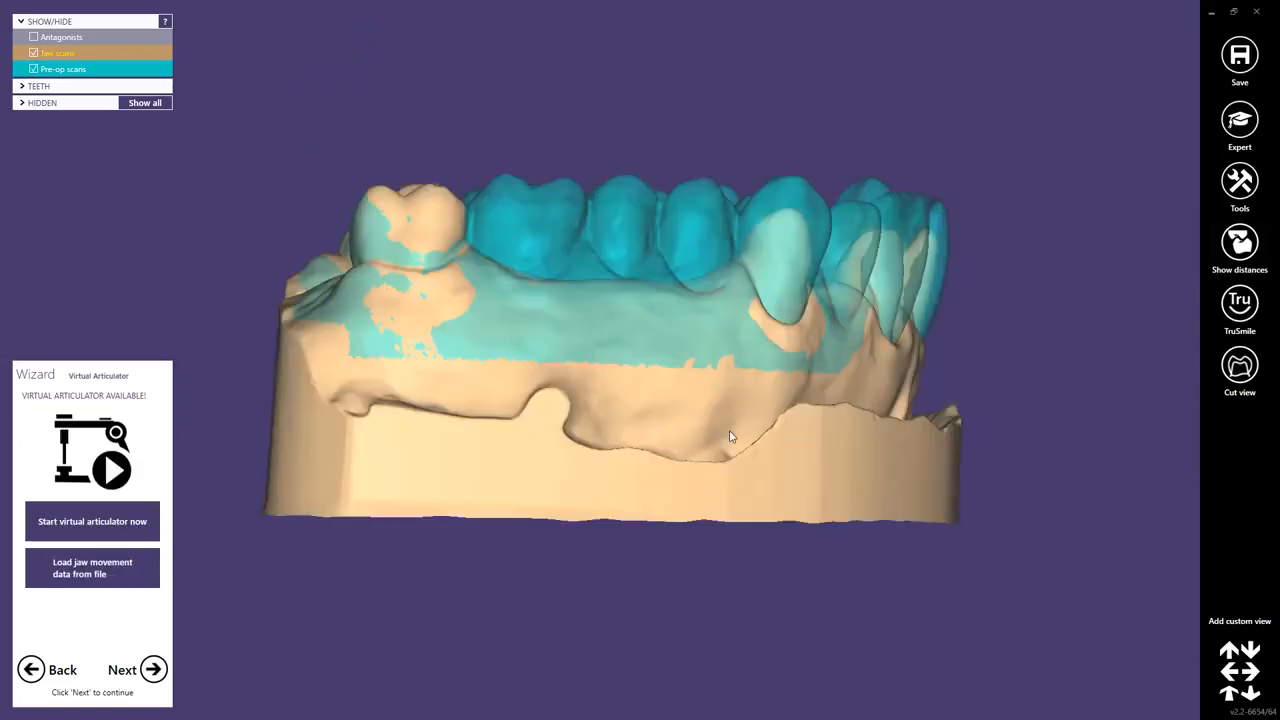
Examine the merged jaw scan and its abutment teeth from several sides, with and without the pre-op scan.
{"action": "right_click_drag", "start_coordinate": [789, 389], "coordinate": [715, 370]}
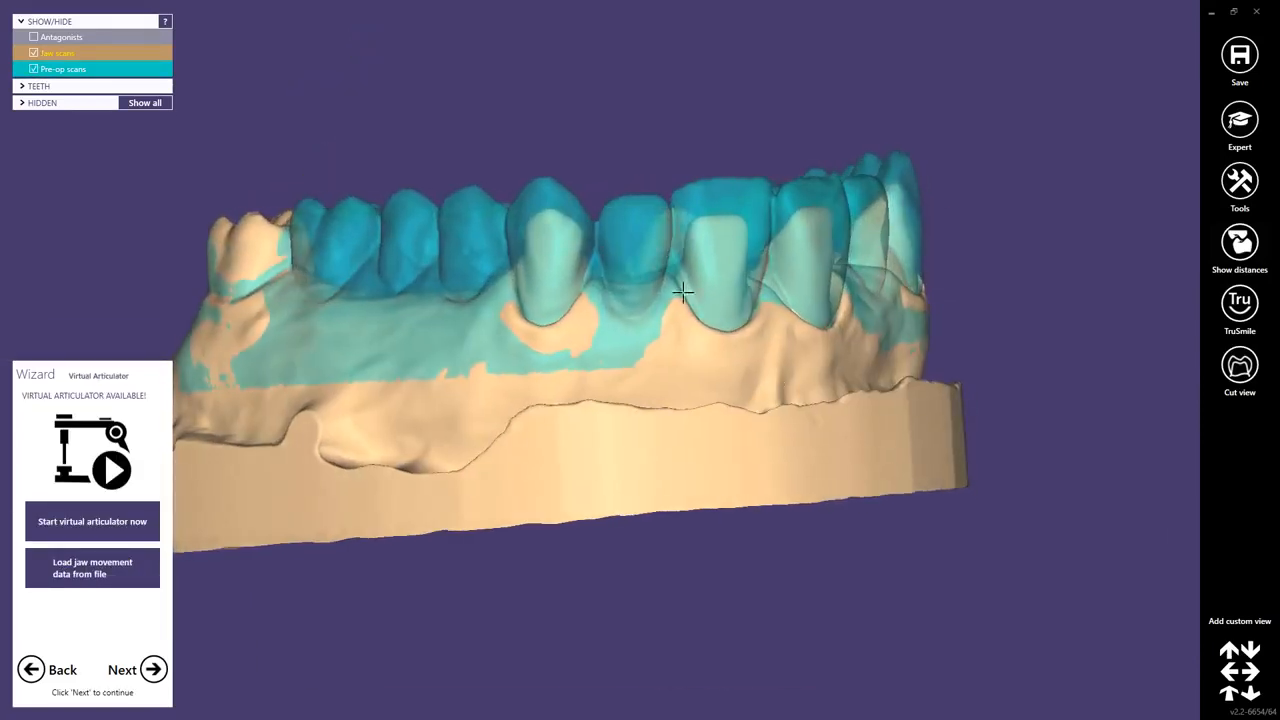
{"action": "scroll", "coordinate": [614, 226], "scroll_direction": "down", "scroll_amount": 5, "text": "ctrl"}
{"action": "mouse_move", "coordinate": [674, 279]}
{"action": "right_mouse_down"}
{"action": "mouse_move", "coordinate": [686, 269]}
{"action": "mouse_move", "coordinate": [687, 281]}
{"action": "right_mouse_up"}
{"action": "scroll", "coordinate": [801, 178], "scroll_direction": "up", "scroll_amount": 6}
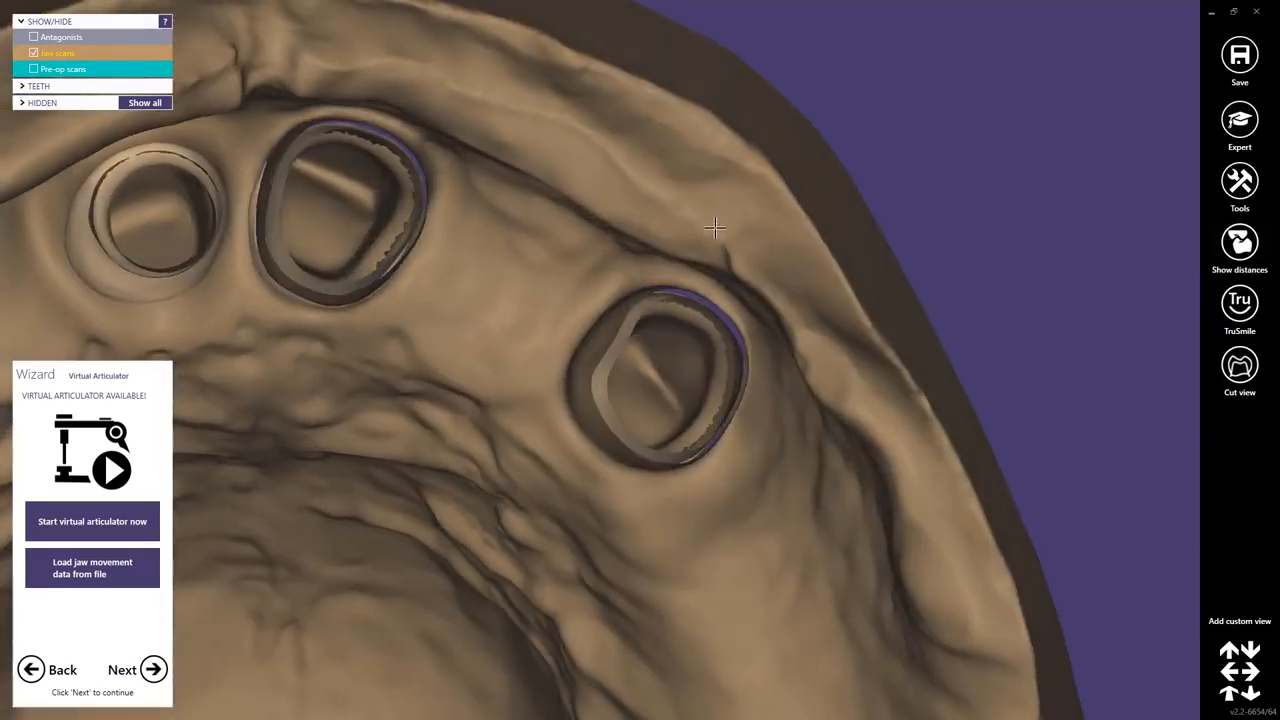
{"action": "right_click_drag", "start_coordinate": [715, 228], "coordinate": [712, 228]}
{"action": "scroll", "coordinate": [712, 228], "scroll_direction": "down", "scroll_amount": 2}
{"action": "scroll", "coordinate": [712, 228], "scroll_direction": "down", "scroll_amount": 4}
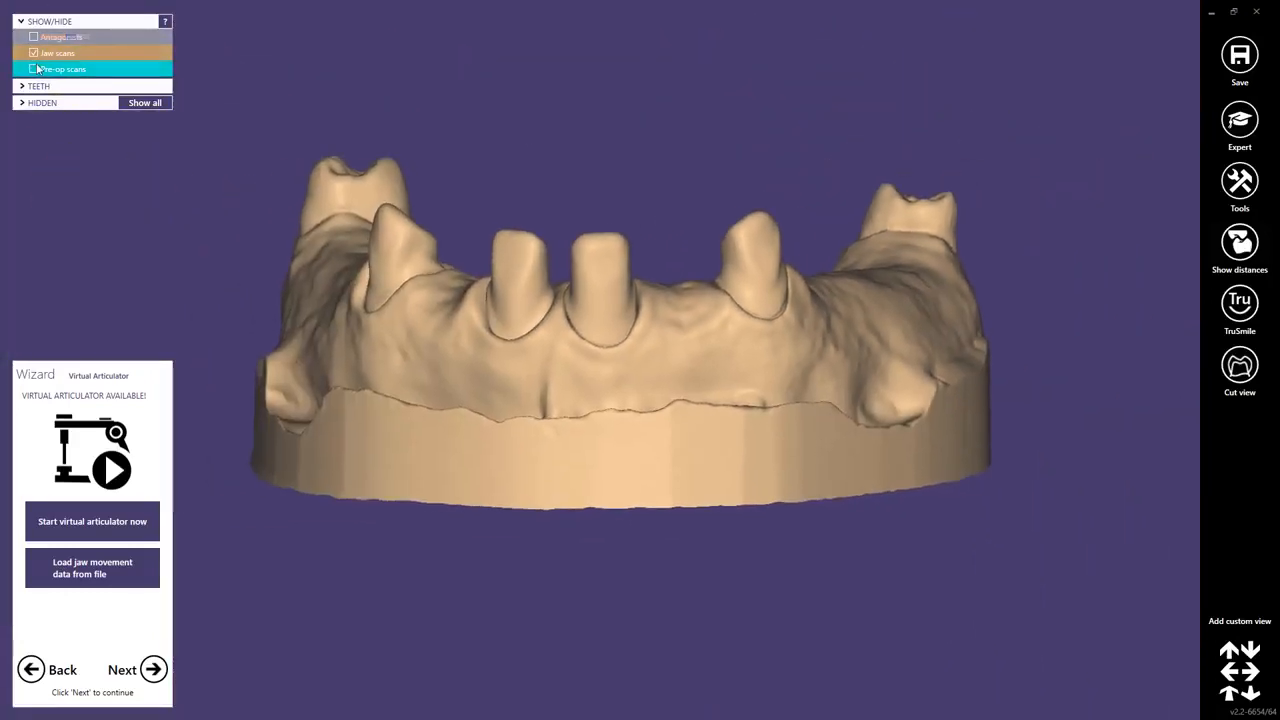
Show the pre-op scan and antagonists, orient the jaws upright in frontal view and add this as a custom view.
{"action": "left_click", "coordinate": [34, 69]}
{"action": "left_click", "coordinate": [34, 38]}
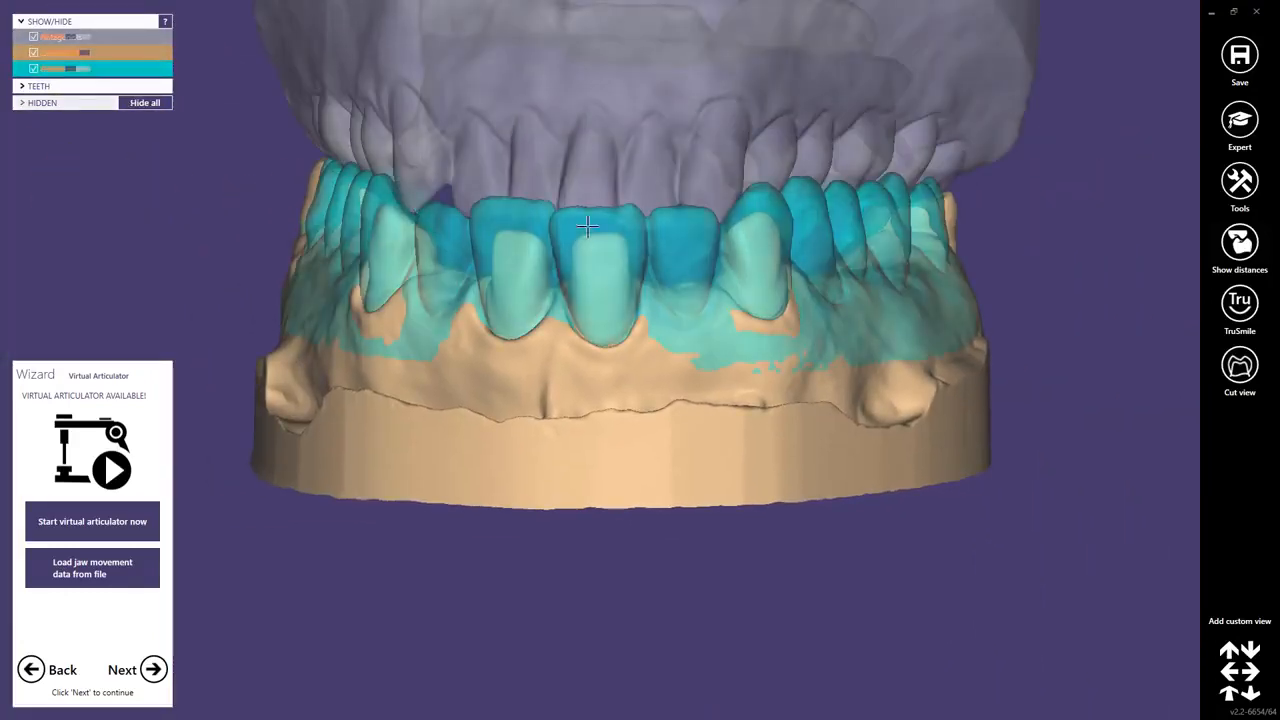
{"action": "right_click_drag", "start_coordinate": [590, 224], "coordinate": [576, 228]}
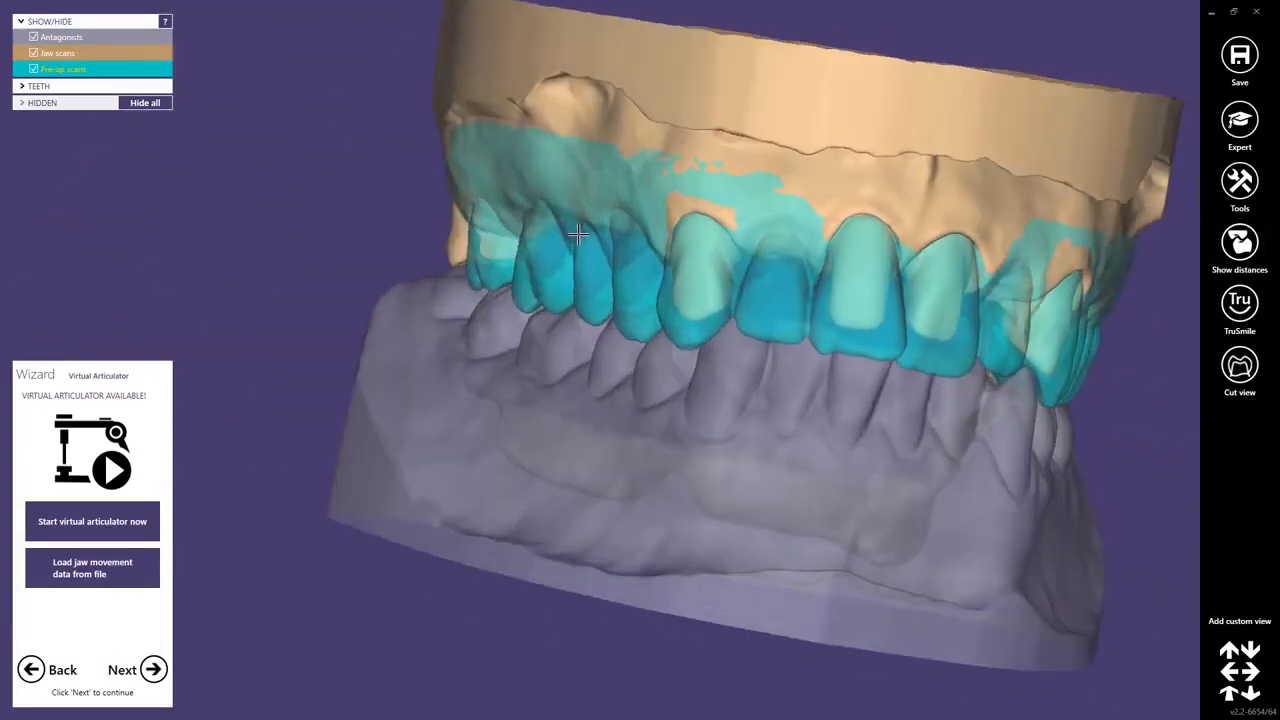
{"action": "right_click_drag", "start_coordinate": [578, 234], "coordinate": [575, 228]}
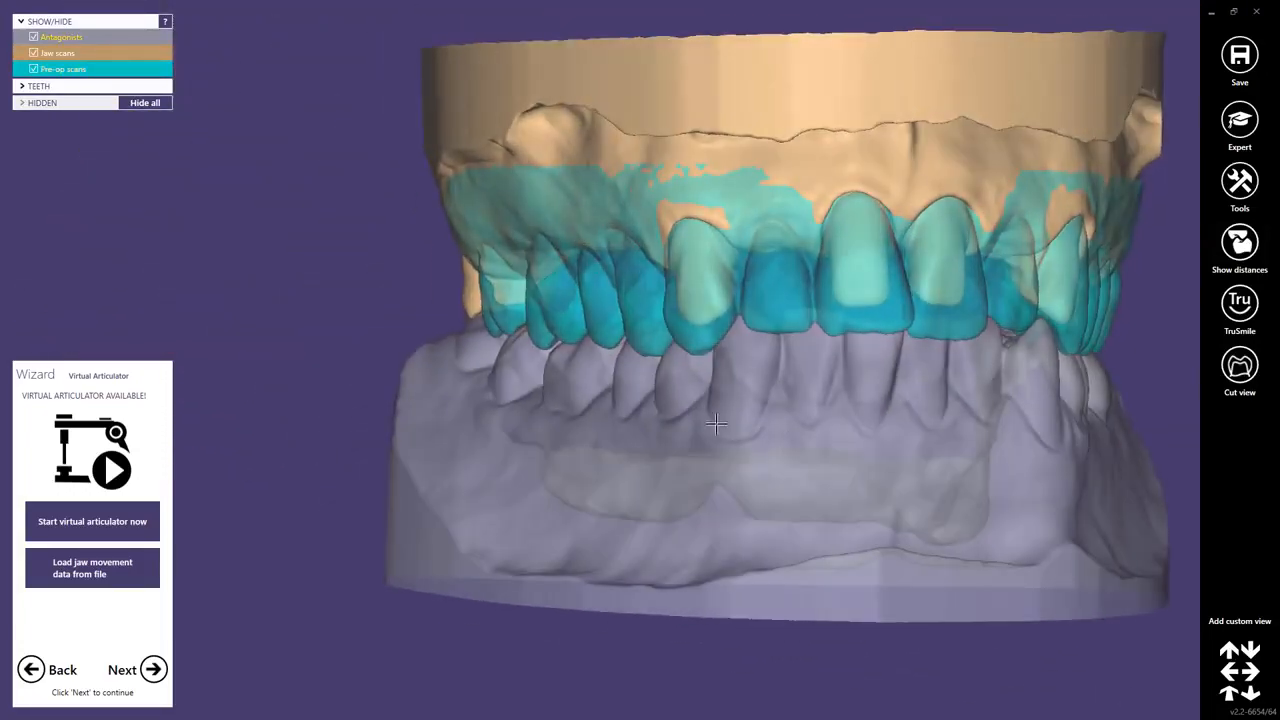
{"action": "middle_click_drag", "start_coordinate": [717, 423], "coordinate": [654, 444]}
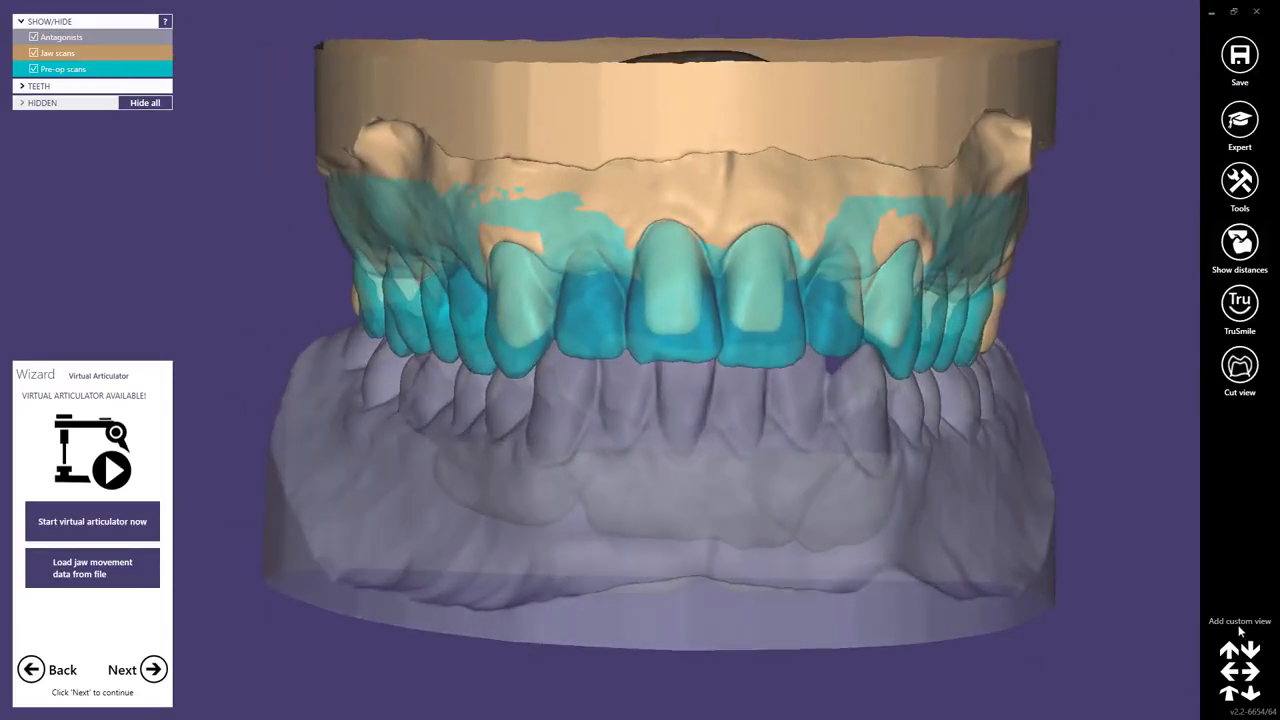
{"action": "left_click", "coordinate": [1240, 621]}
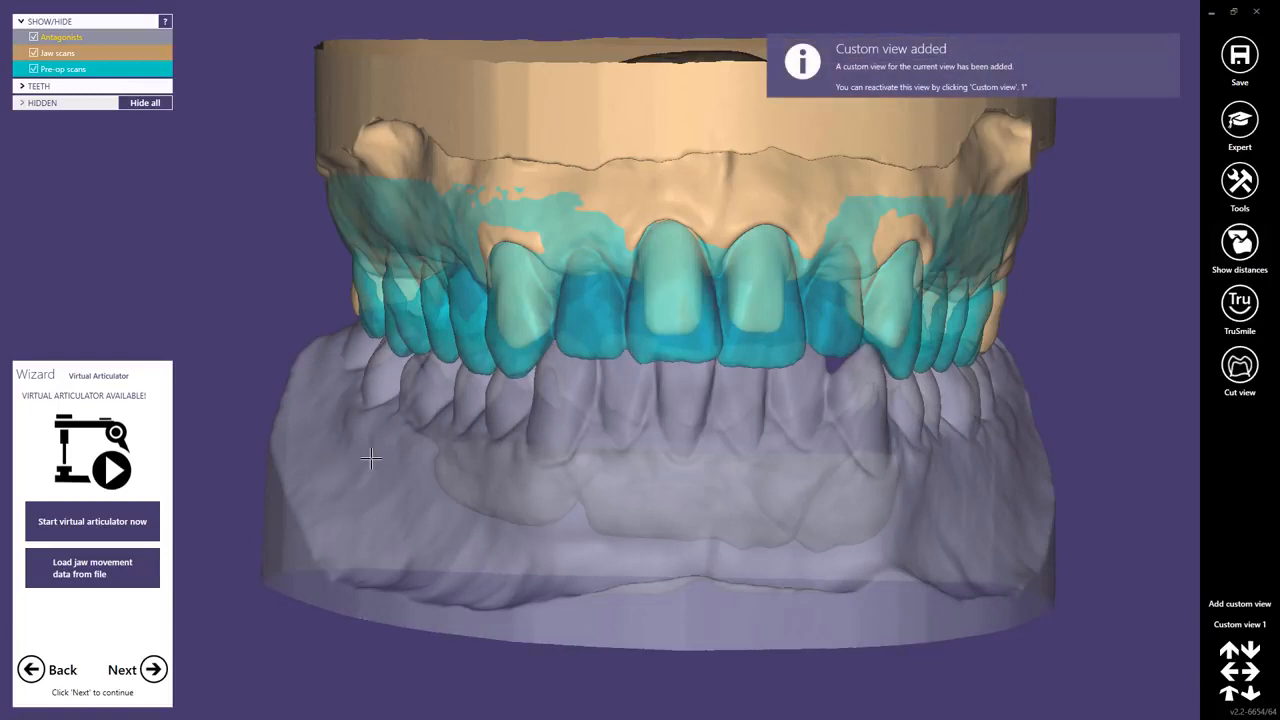
Start the virtual articulator and orient the Type_A articulator so the jaws face the front.
{"action": "left_click", "coordinate": [70, 525]}
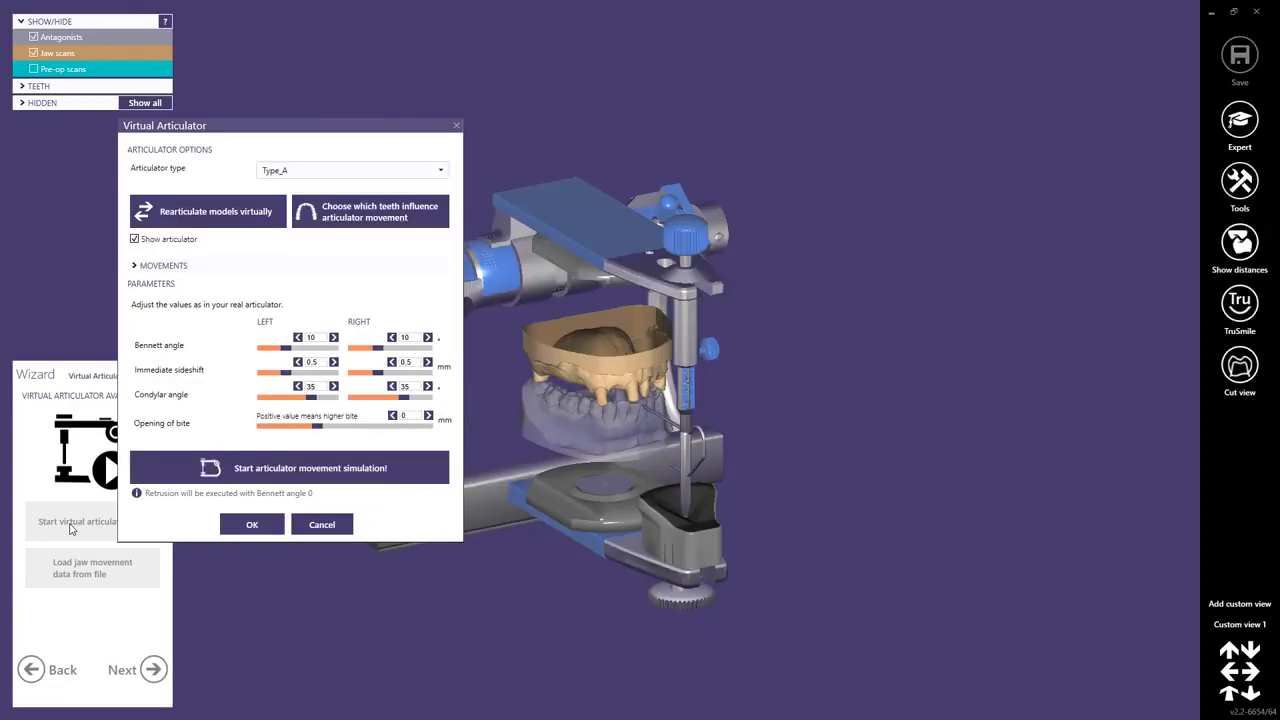
{"action": "mouse_move", "coordinate": [564, 424]}
{"action": "right_mouse_down"}
{"action": "mouse_move", "coordinate": [560, 400]}
{"action": "mouse_move", "coordinate": [587, 431]}
{"action": "right_mouse_up"}
{"action": "scroll", "coordinate": [587, 431], "scroll_direction": "up", "scroll_amount": 5}
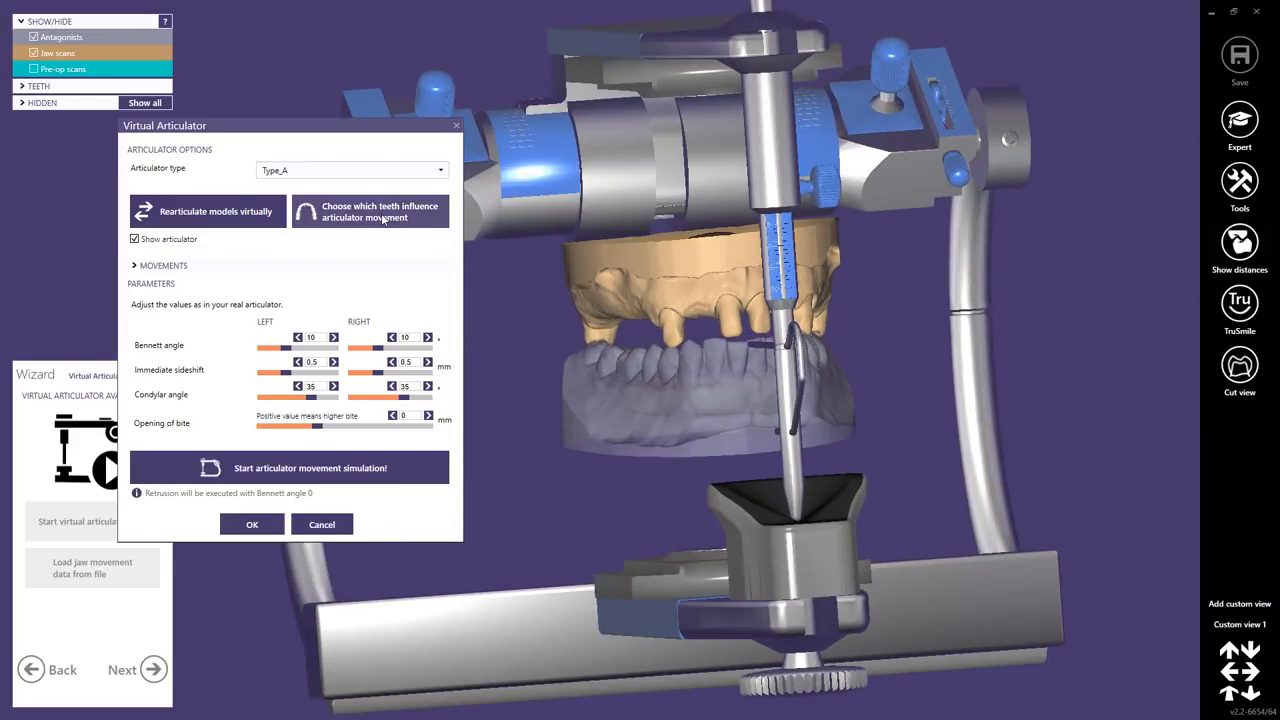
{"action": "left_click", "coordinate": [383, 219]}
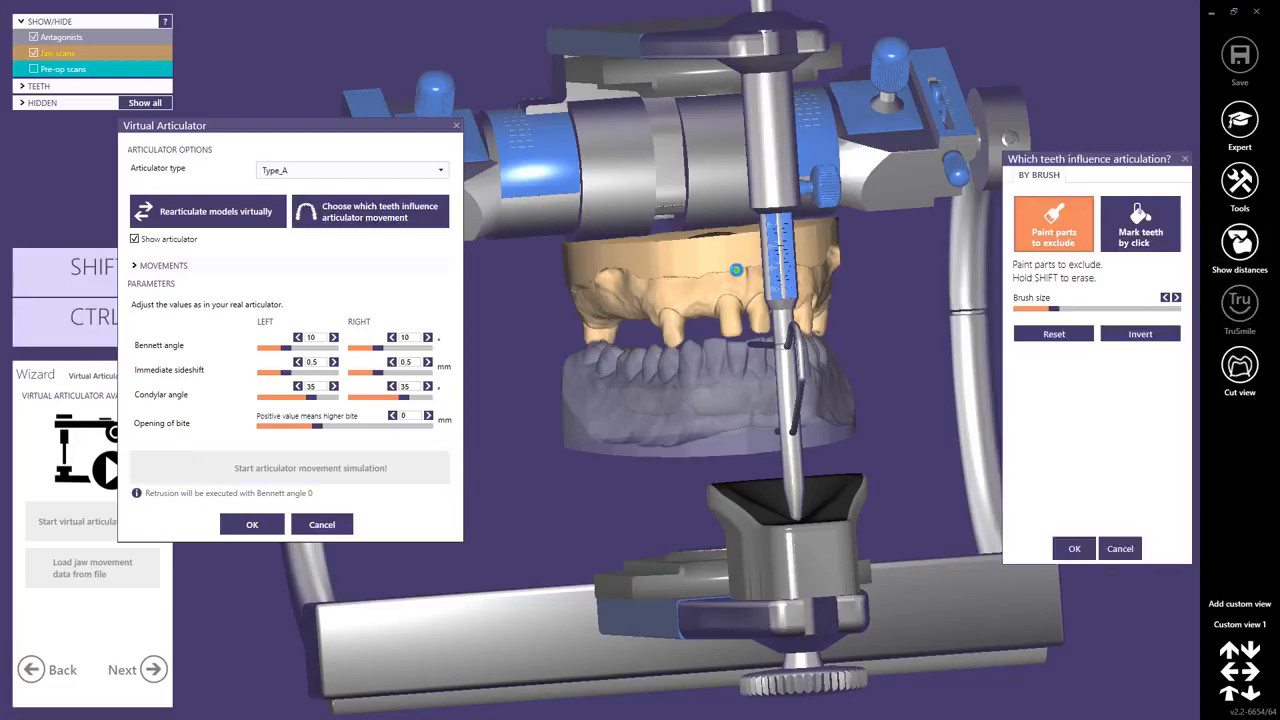
{"action": "left_click_drag", "start_coordinate": [1086, 160], "coordinate": [1003, 135]}
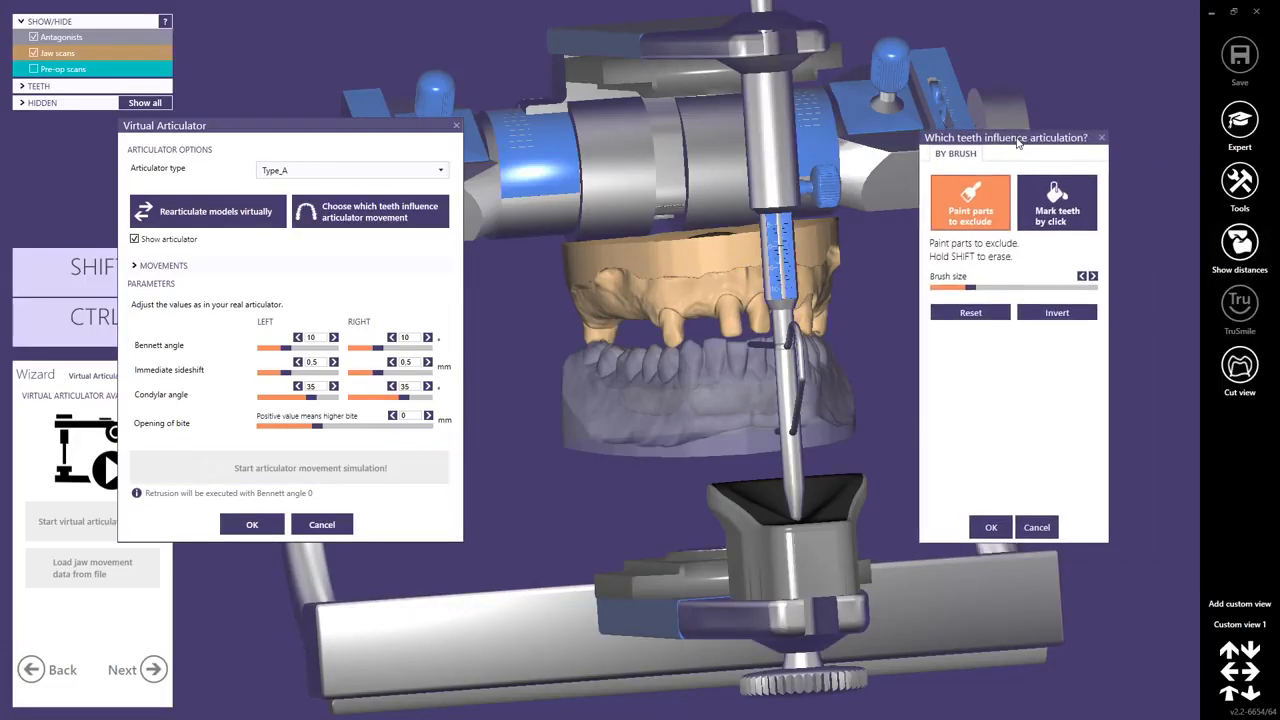
{"action": "scroll", "coordinate": [705, 325], "scroll_direction": "up", "scroll_amount": 3}
{"action": "scroll", "coordinate": [705, 325], "scroll_direction": "up", "scroll_amount": 2}
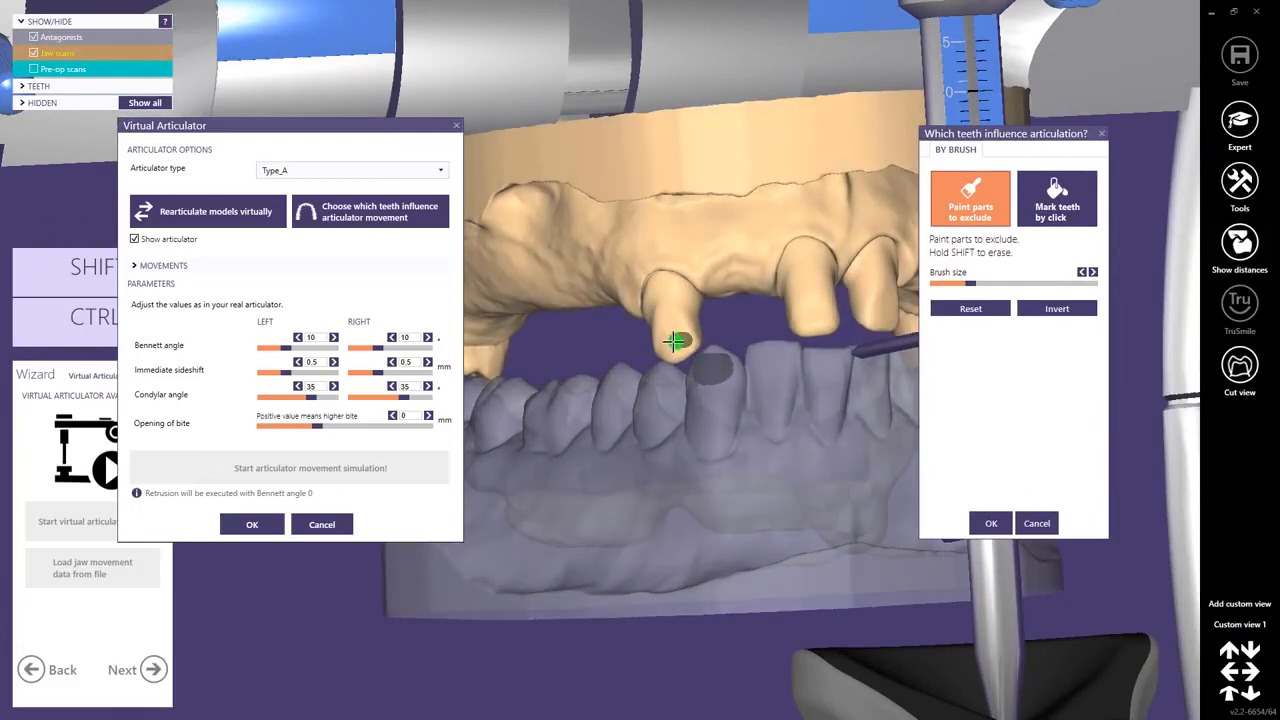
{"action": "left_click", "coordinate": [678, 346]}
{"action": "left_click", "coordinate": [1044, 217]}
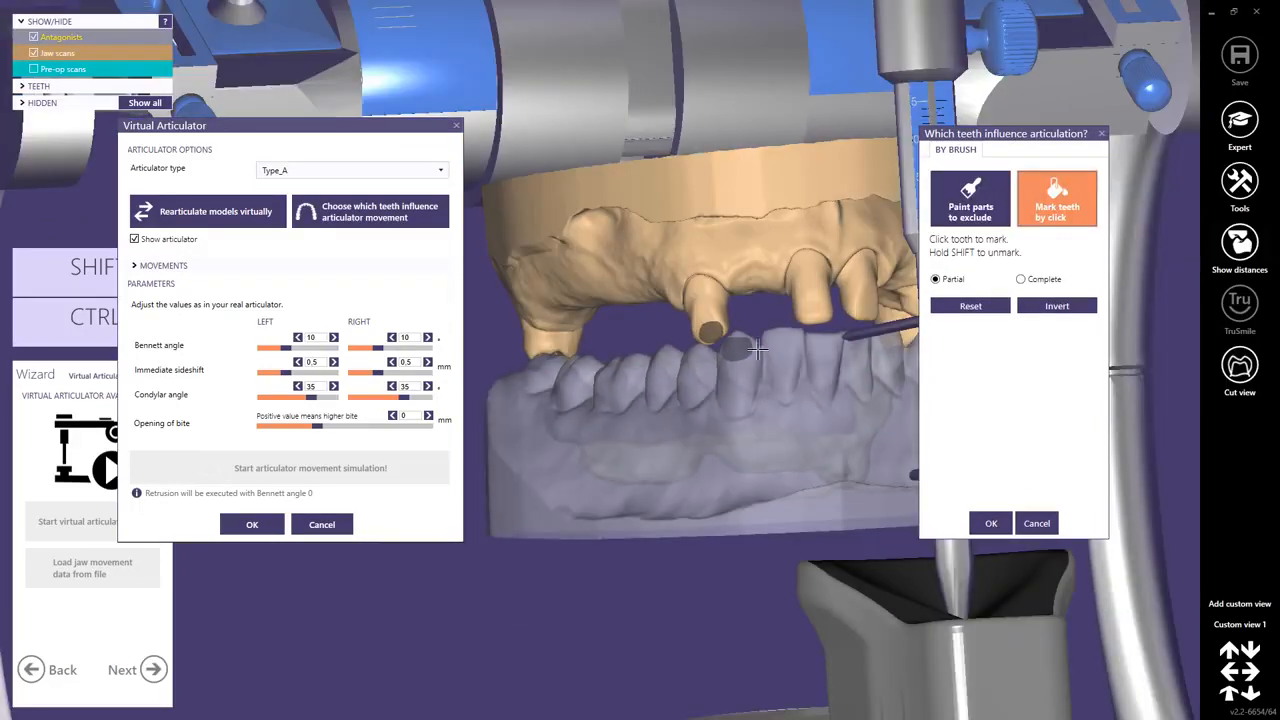
{"action": "left_click", "coordinate": [772, 363]}
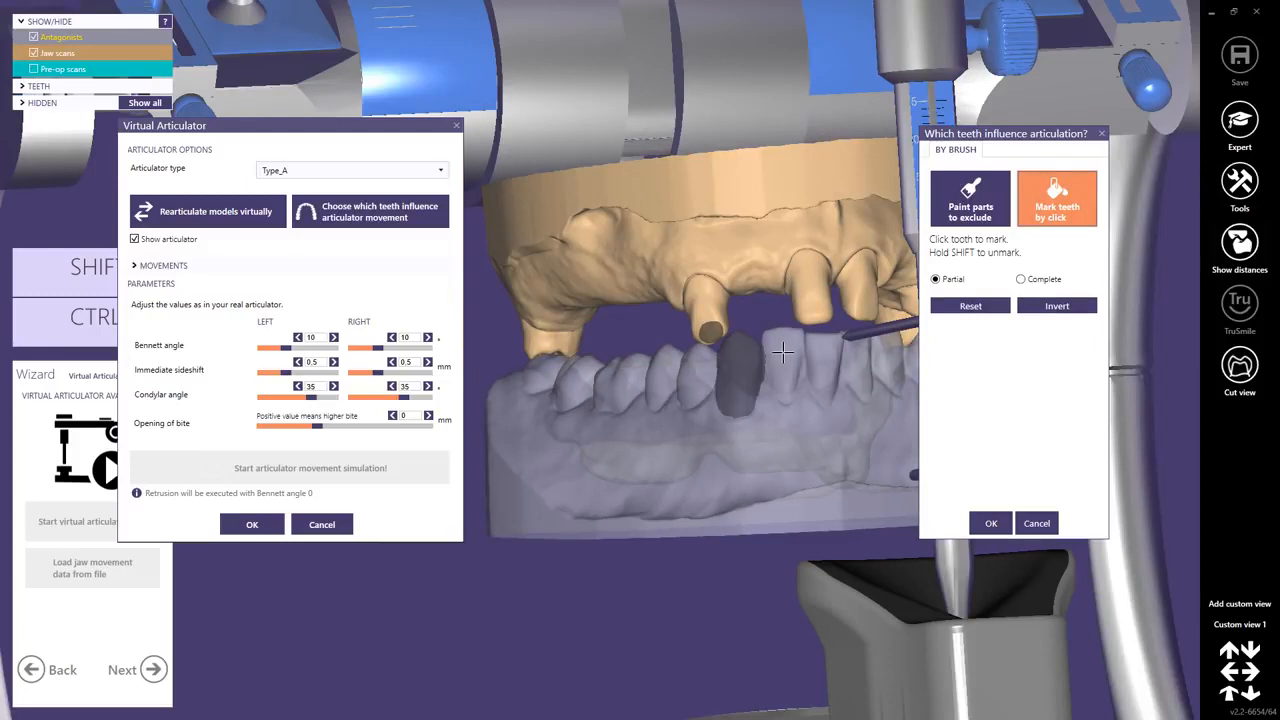
{"action": "left_click", "coordinate": [783, 353]}
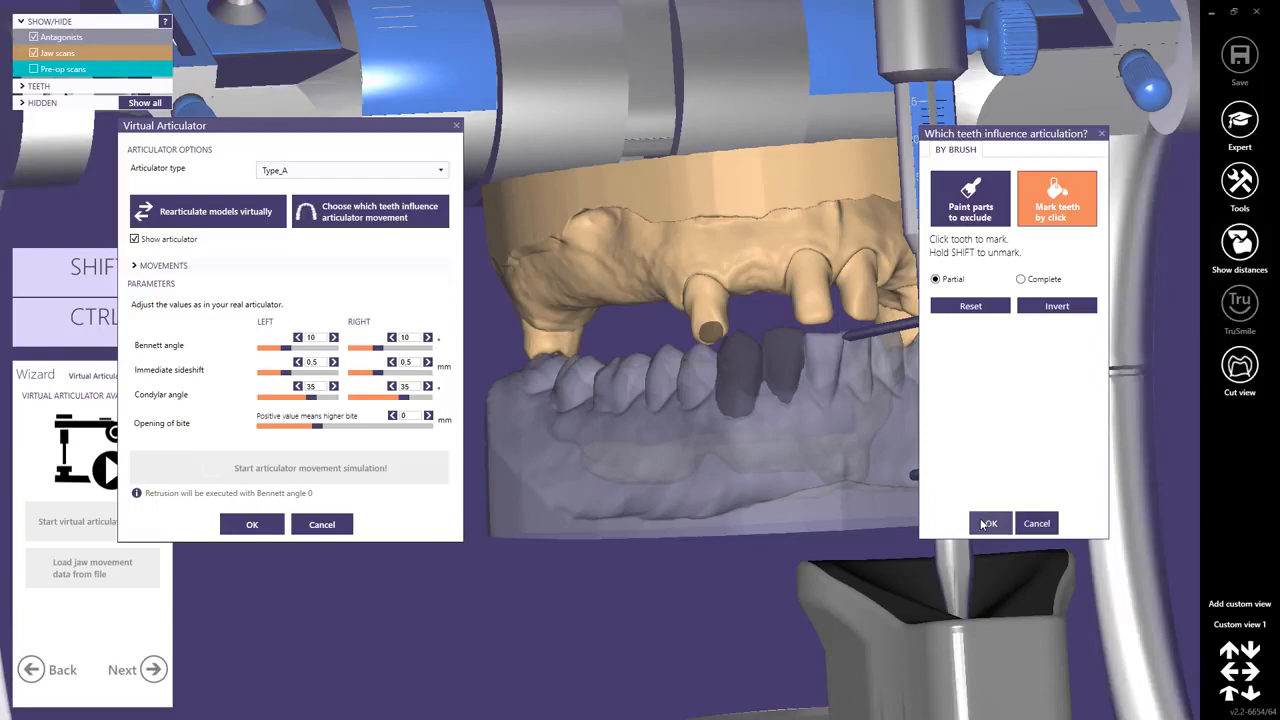
{"action": "left_click", "coordinate": [1033, 523]}
Run the articulator movement simulation with the default Type_A parameters and accept the articulator settings.
{"action": "right_click_drag", "start_coordinate": [692, 346], "coordinate": [716, 342]}
{"action": "scroll", "coordinate": [708, 342], "scroll_direction": "down", "scroll_amount": 5}
{"action": "right_click_drag", "start_coordinate": [640, 430], "coordinate": [575, 443]}
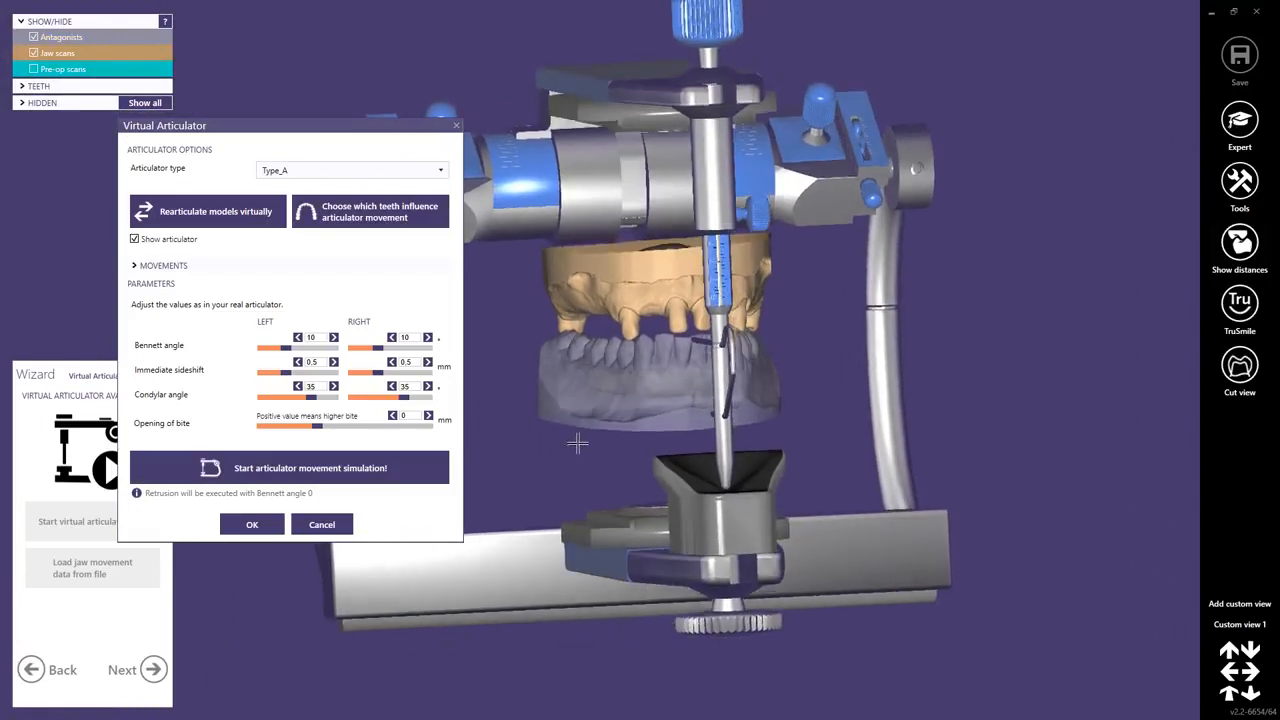
{"action": "left_click", "coordinate": [313, 478]}
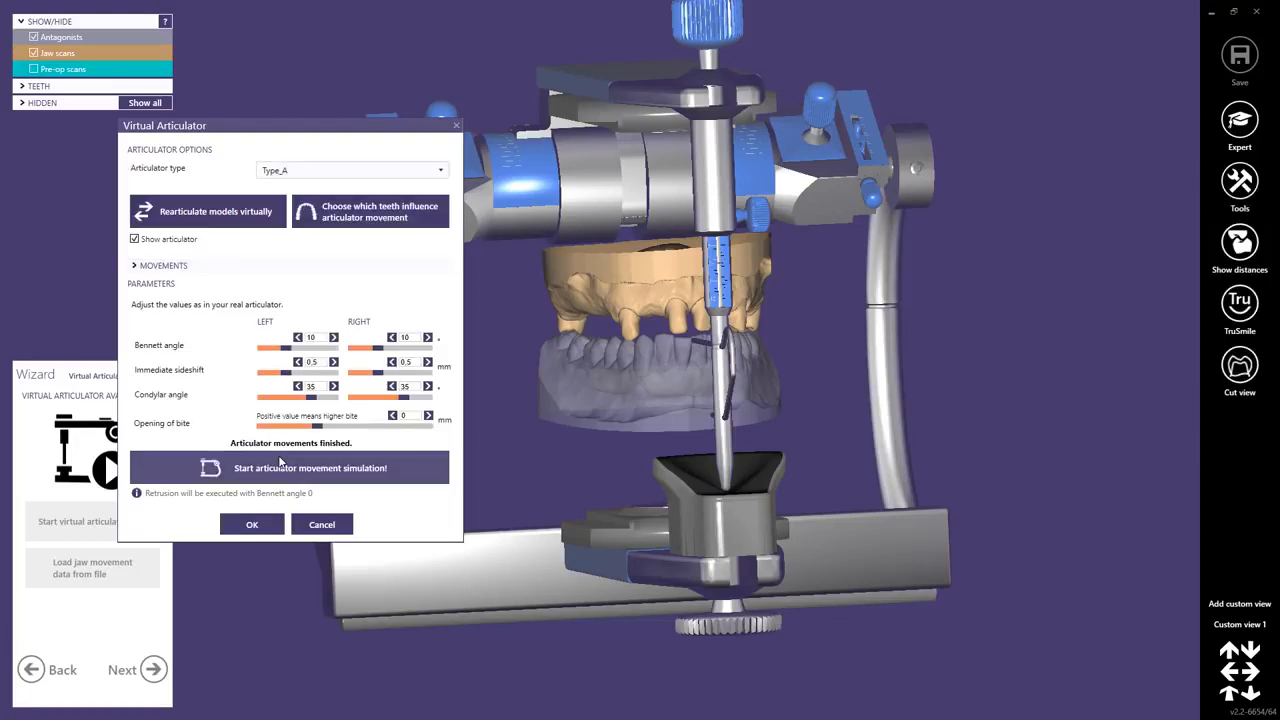
{"action": "left_click", "coordinate": [252, 524]}
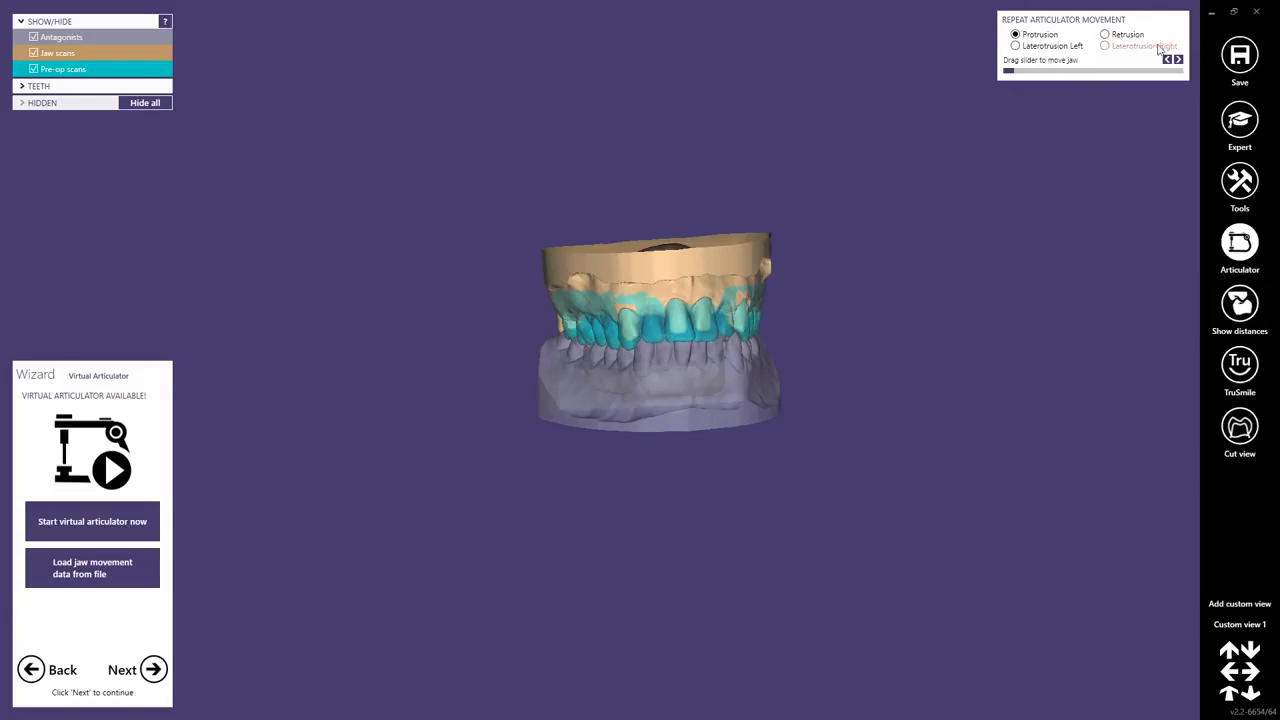
Replay the protrusion movement of the jaw and switch the repeated movement to Laterotrusion Left.
{"action": "mouse_move", "coordinate": [1020, 72]}
{"action": "left_mouse_down"}
{"action": "mouse_move", "coordinate": [1102, 72]}
{"action": "mouse_move", "coordinate": [1010, 72]}
{"action": "left_mouse_up"}
{"action": "left_click", "coordinate": [1015, 46]}
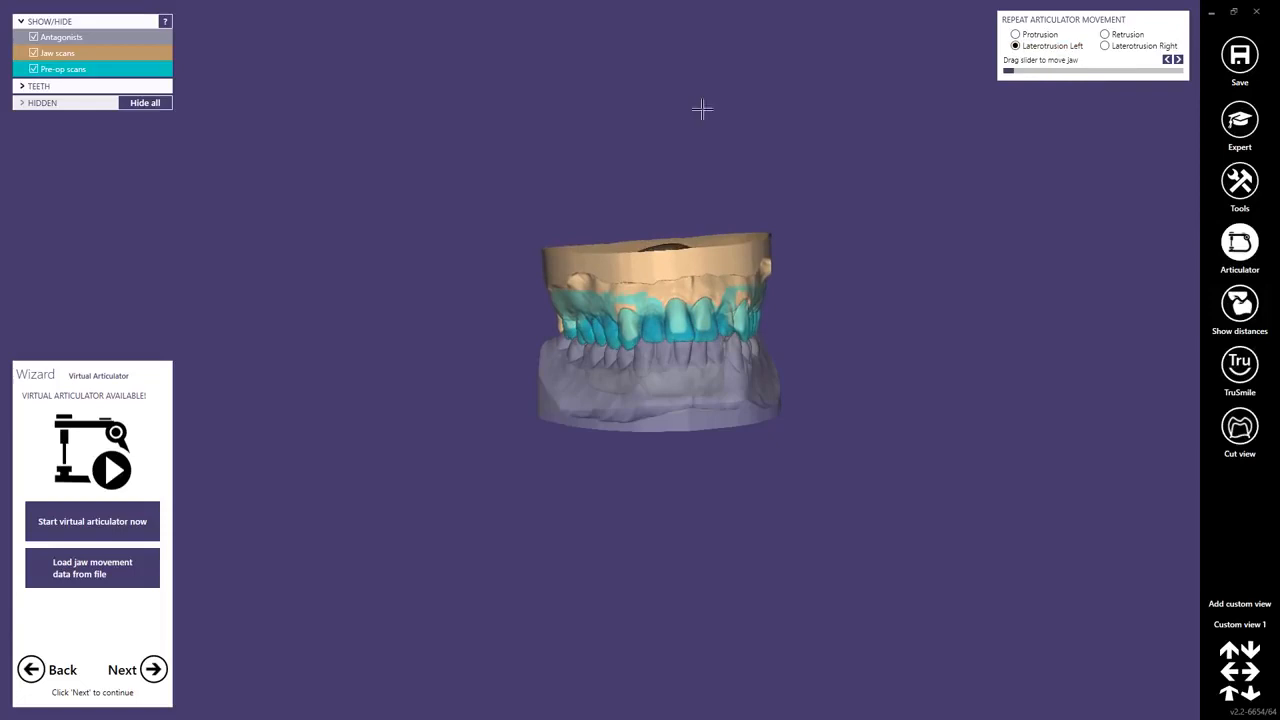
Continue to margin line detection and detect the margin lines of teeth 13 and 11 from a point on each preparation's margin.
{"action": "left_click", "coordinate": [153, 669]}
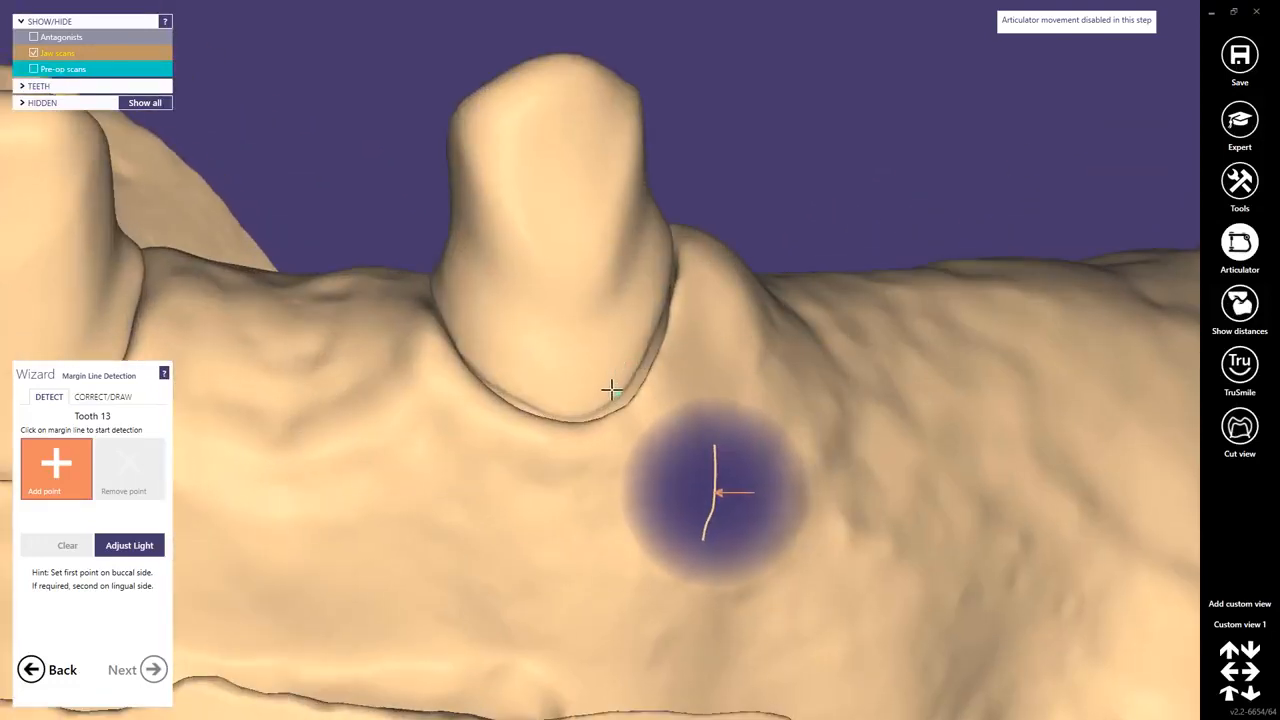
{"action": "left_click", "coordinate": [612, 390]}
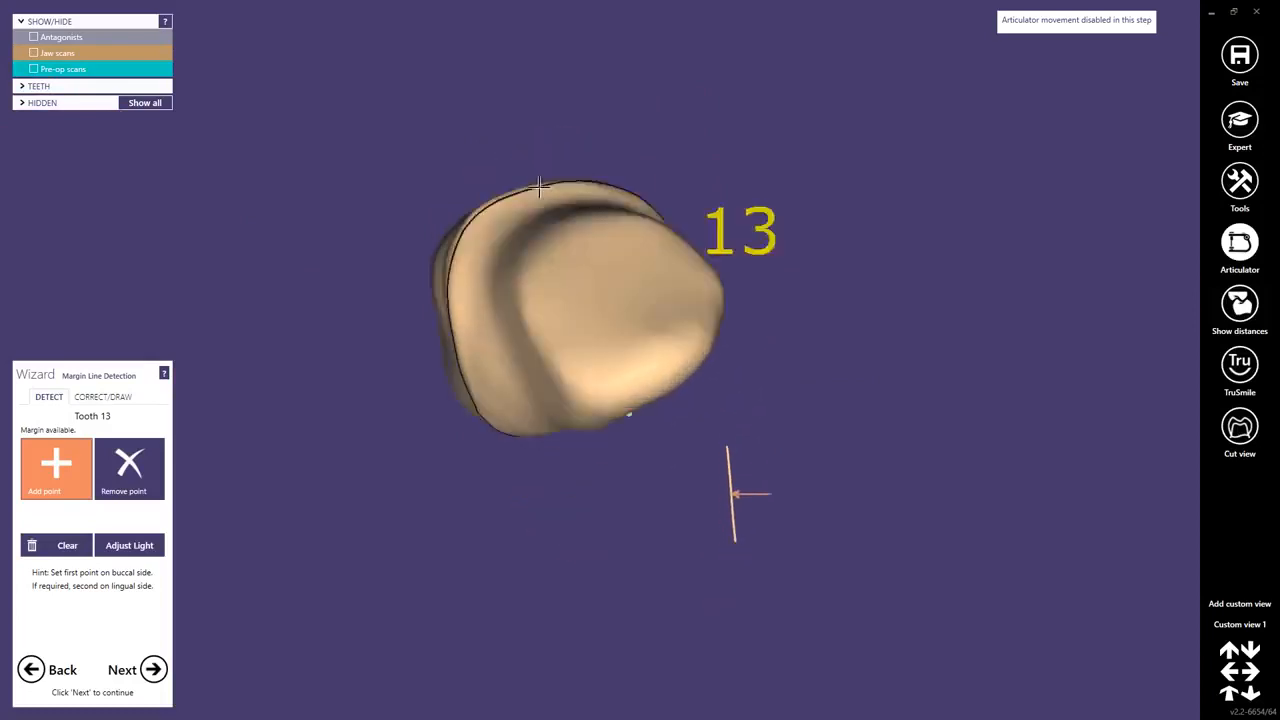
{"action": "left_click", "coordinate": [153, 669]}
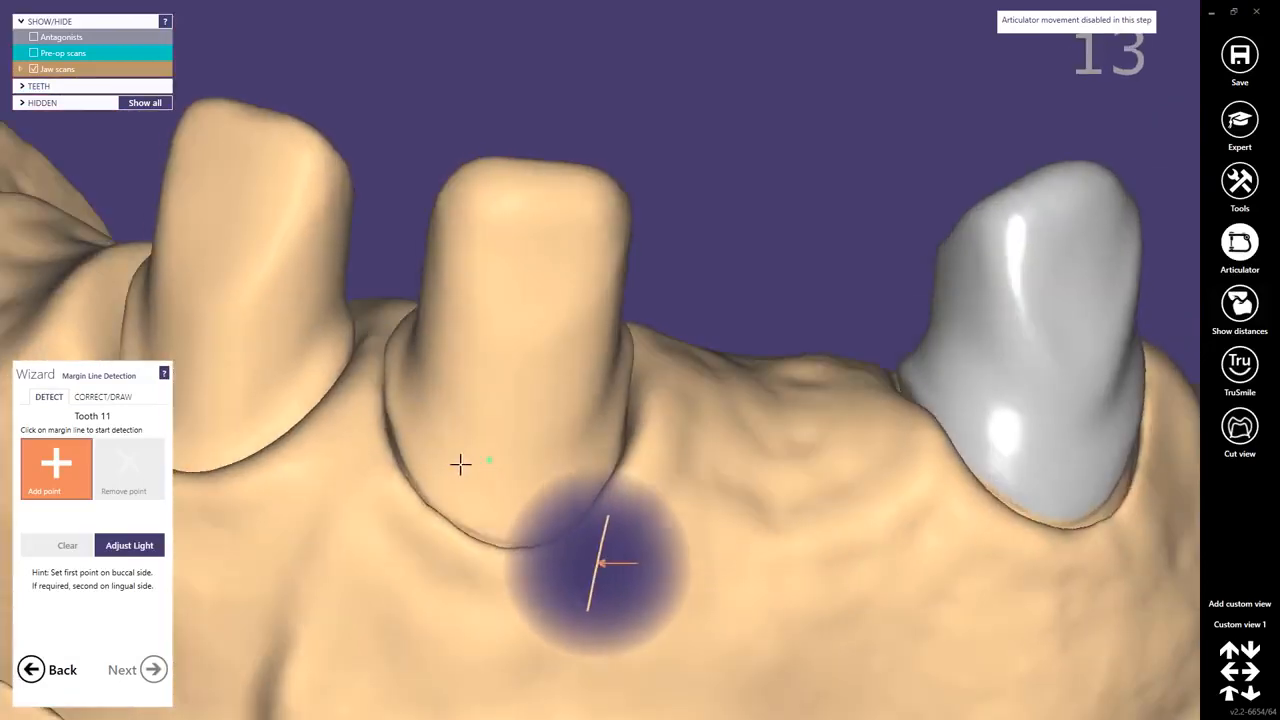
{"action": "left_click", "coordinate": [413, 473]}
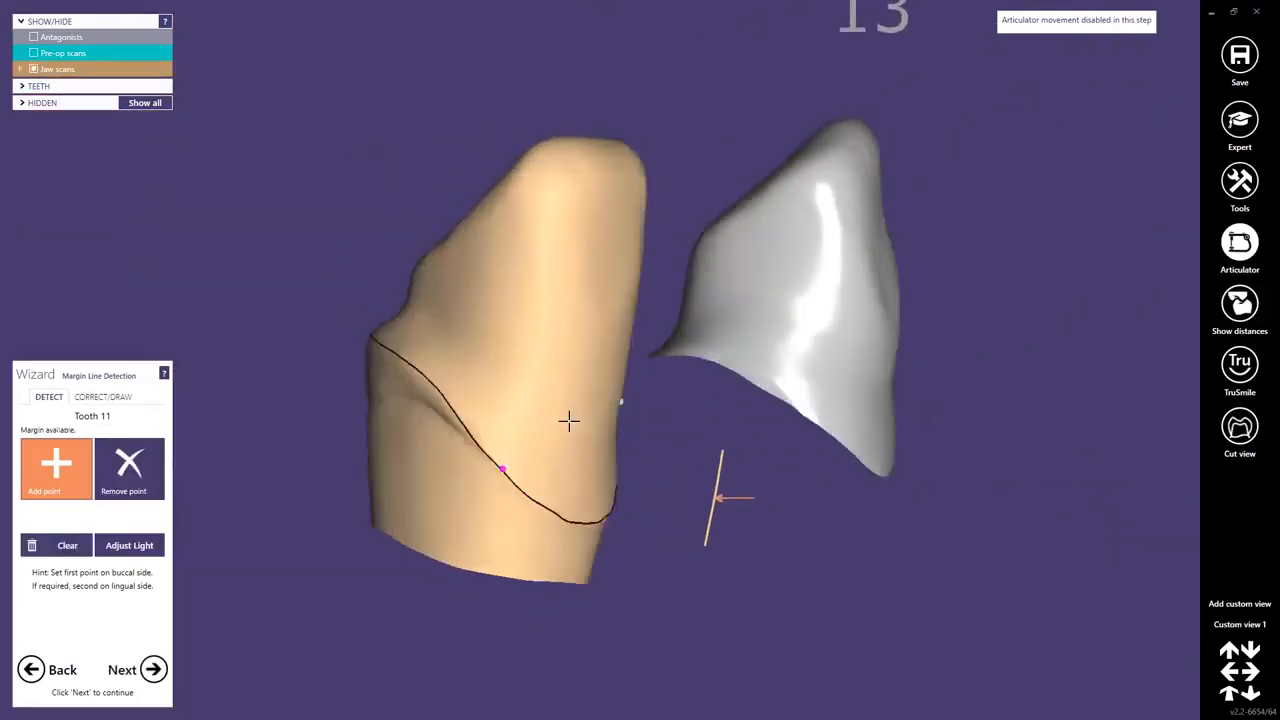
{"action": "left_click", "coordinate": [153, 669]}
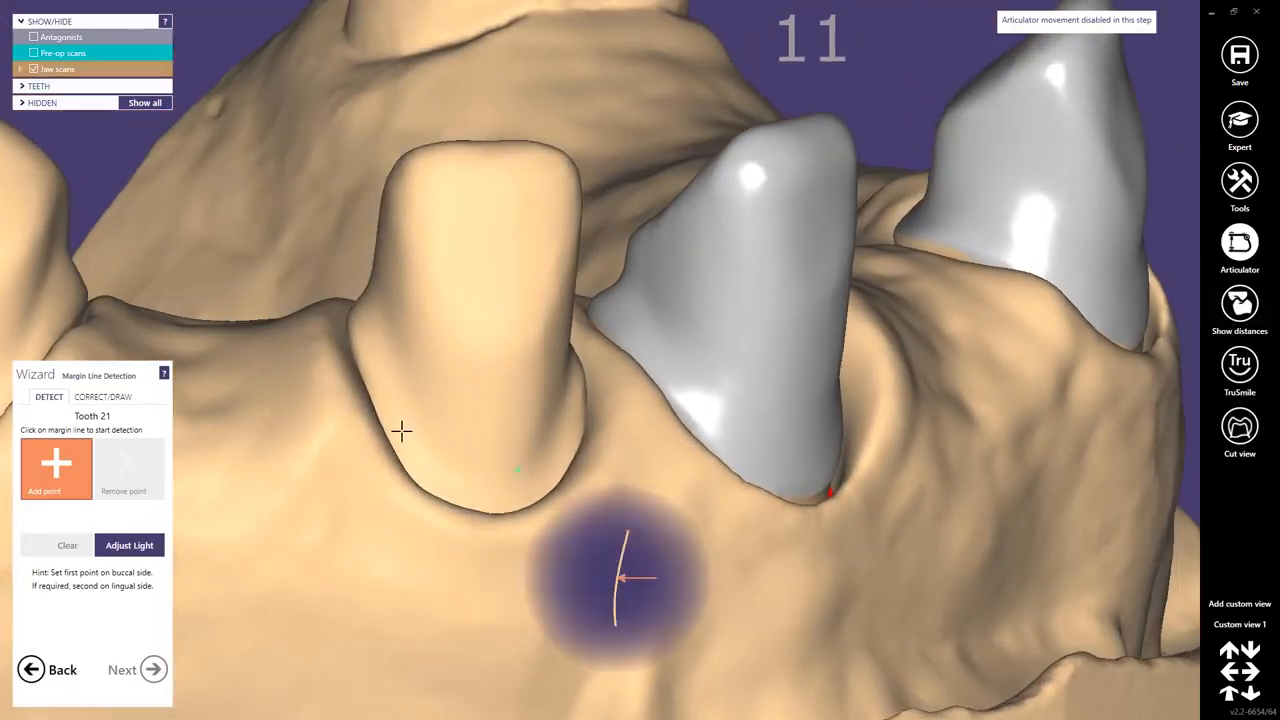
Detect the margin lines of teeth 21 and 23 and continue to the insertion direction.
{"action": "left_click", "coordinate": [402, 512]}
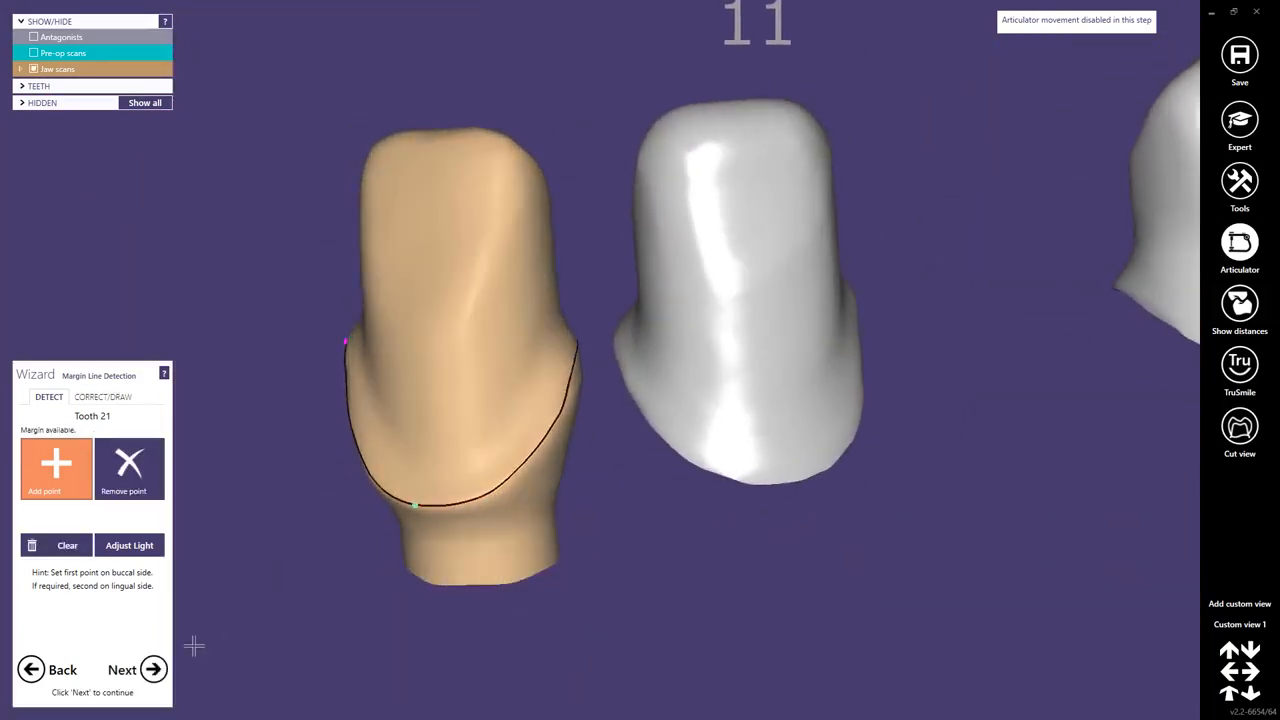
{"action": "left_click", "coordinate": [155, 670]}
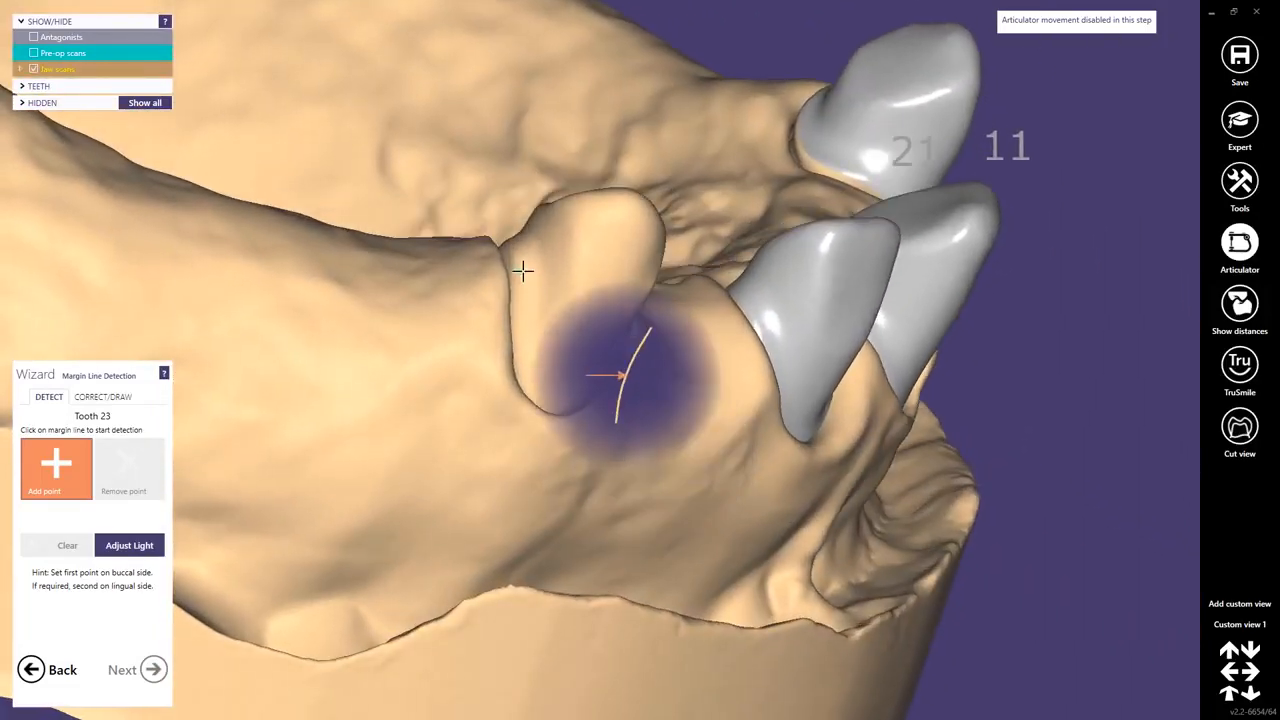
{"action": "left_click", "coordinate": [541, 418]}
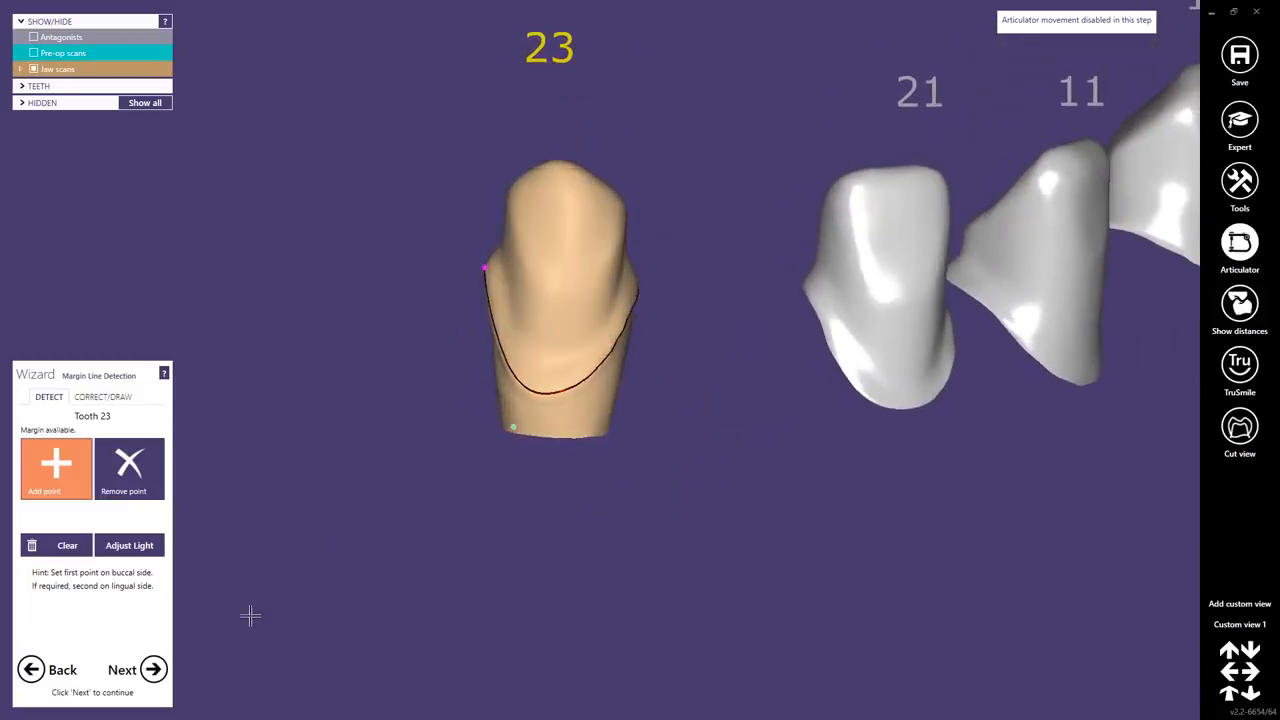
{"action": "left_click", "coordinate": [153, 669]}
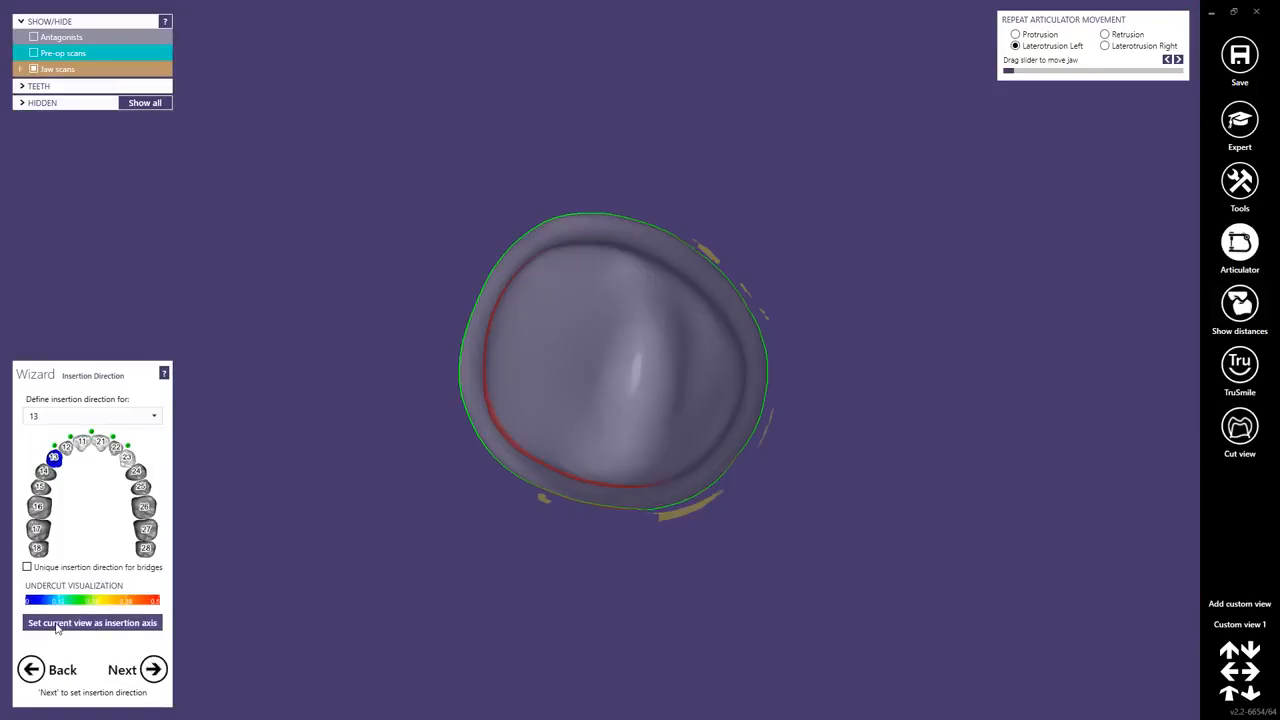
Use one unique insertion direction for bridge 13-11-21-23, set the current view as its insertion axis and generate the crown bottoms.
{"action": "left_click", "coordinate": [28, 567]}
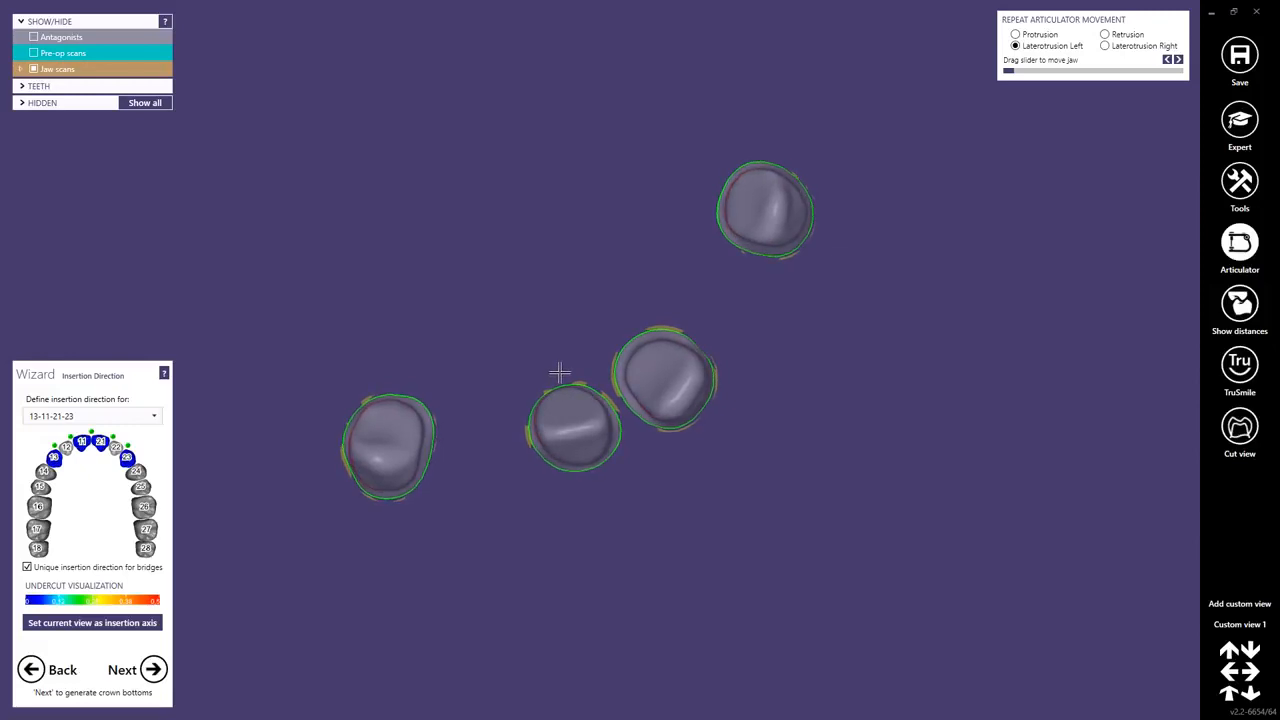
{"action": "left_click", "coordinate": [89, 627]}
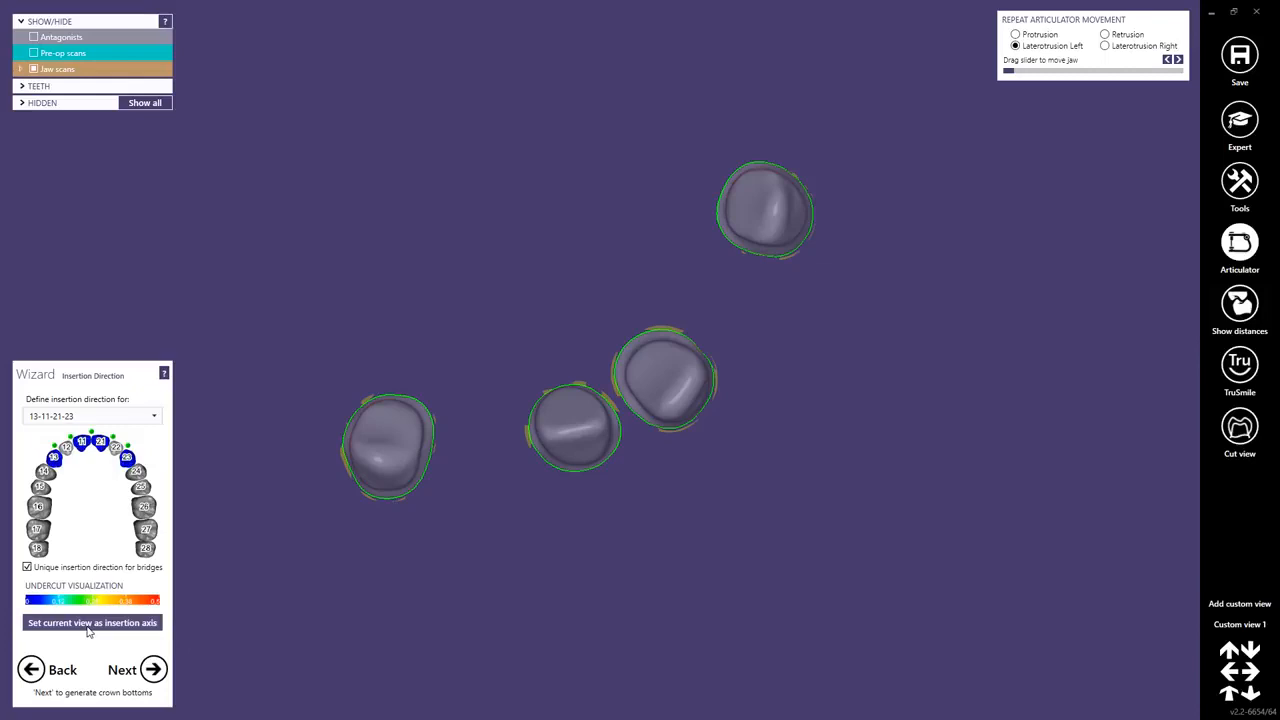
{"action": "left_click", "coordinate": [154, 668]}
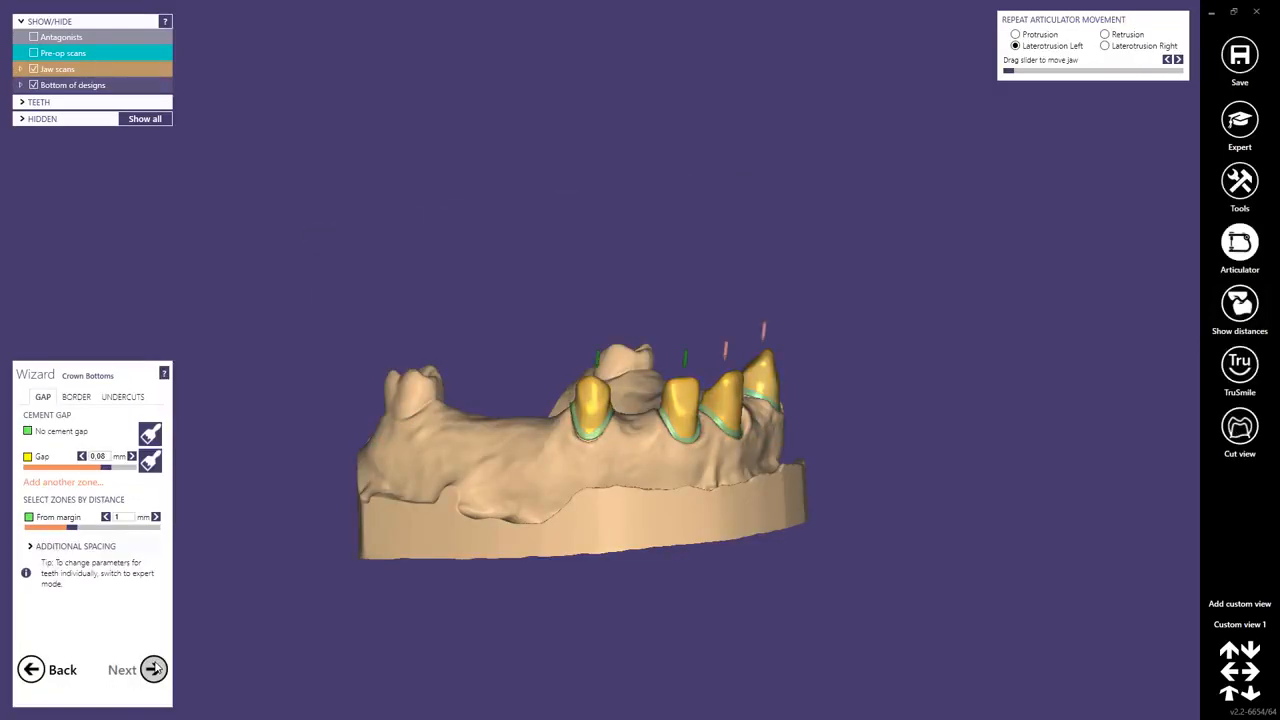
Orient the jaw with the crown bottoms in an enlarged frontal view and add this as a second custom view.
{"action": "right_click_drag", "start_coordinate": [655, 440], "coordinate": [652, 440]}
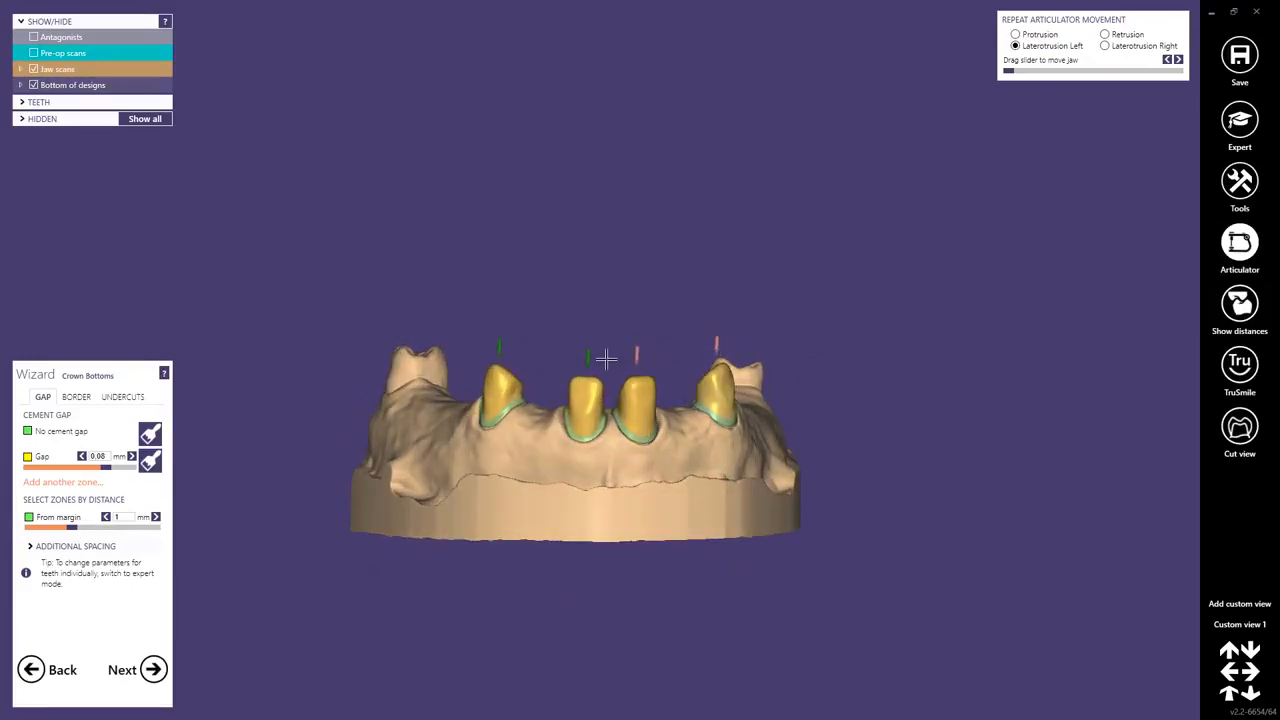
{"action": "right_click_drag", "start_coordinate": [606, 360], "coordinate": [639, 225], "text": "ctrl"}
{"action": "scroll", "coordinate": [653, 283], "scroll_direction": "up", "scroll_amount": 3}
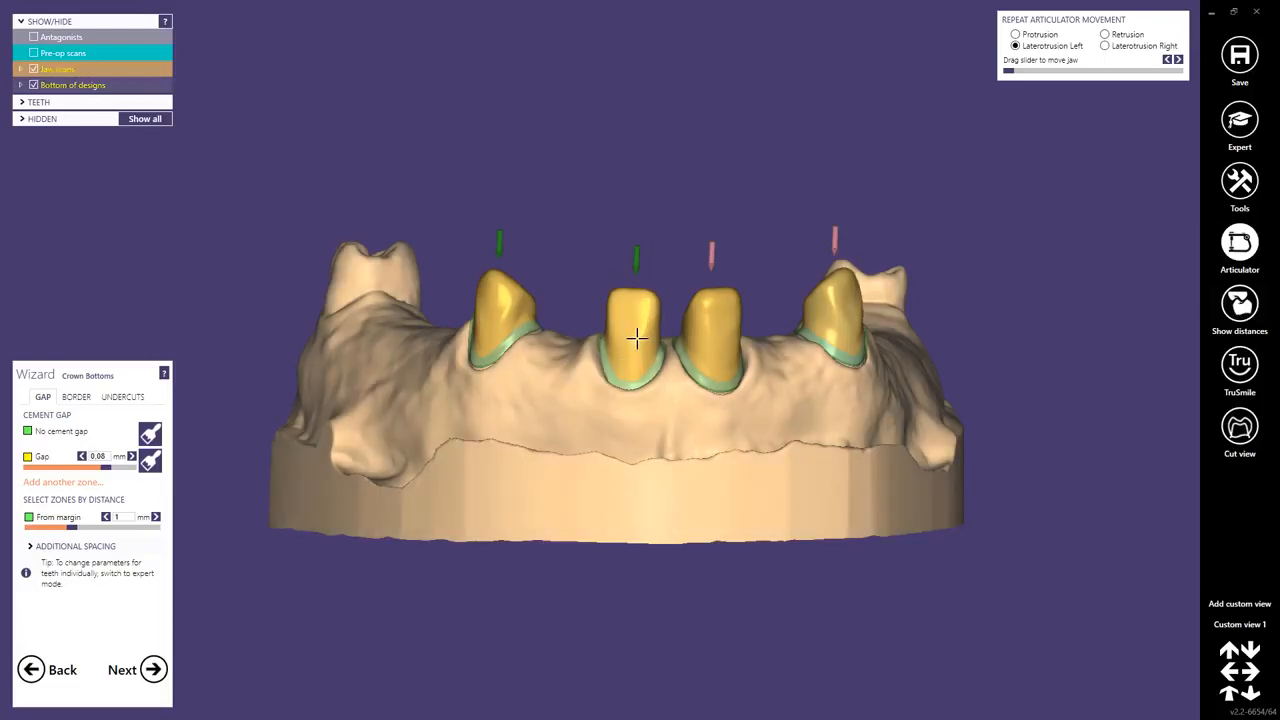
{"action": "scroll", "coordinate": [605, 340], "scroll_direction": "up", "scroll_amount": 2}
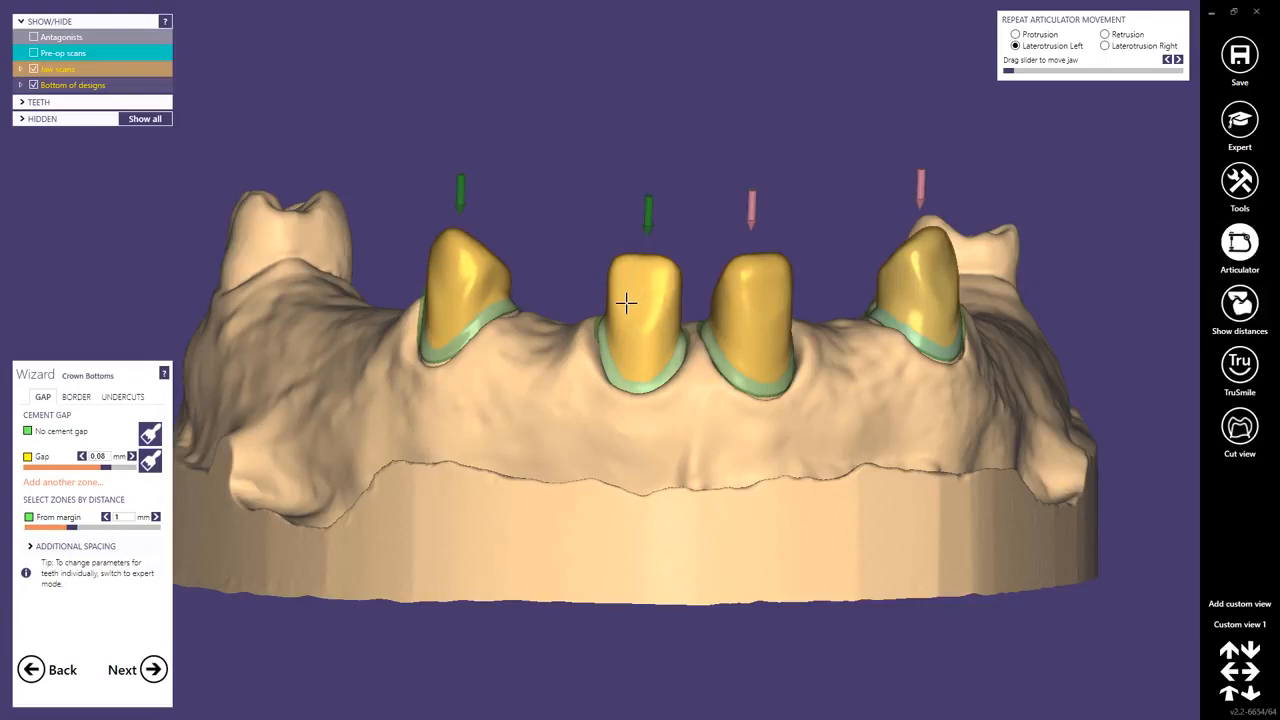
{"action": "middle_click_drag", "start_coordinate": [580, 362], "coordinate": [523, 391]}
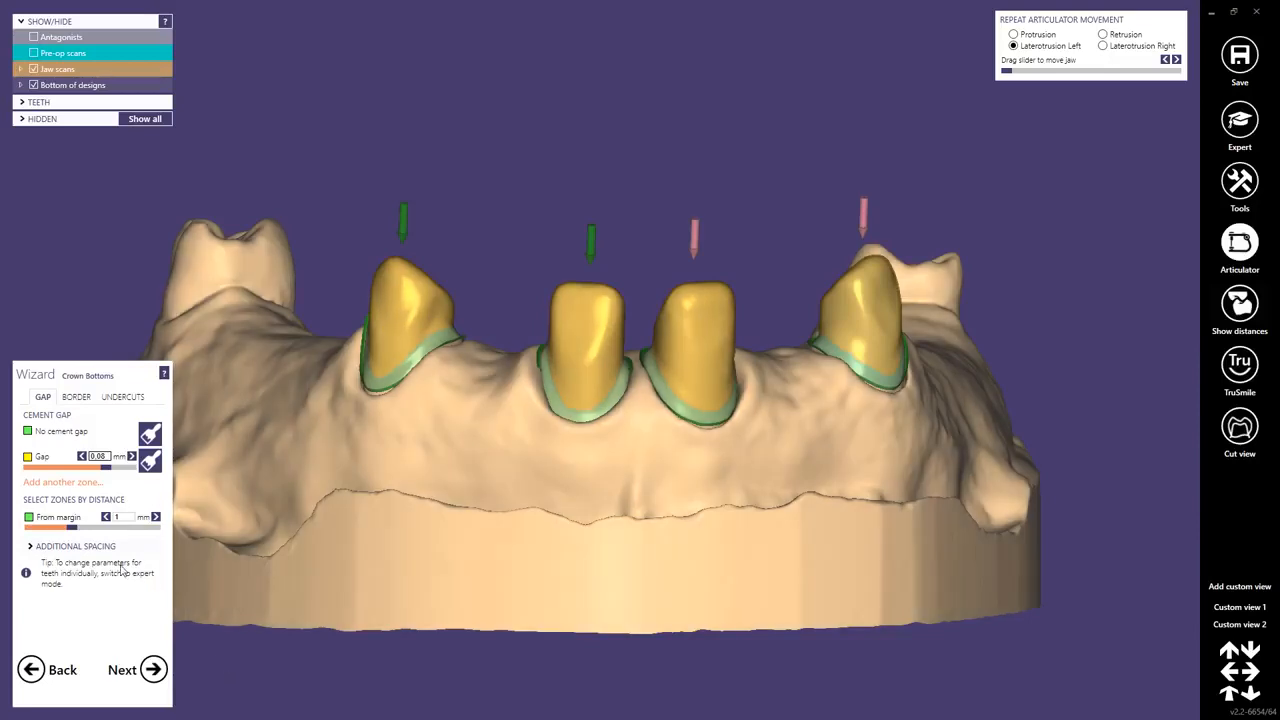
Set the no-cement-gap zone to 0 mm from the margin and the cement gap to 0.02 mm.
{"action": "left_click_drag", "start_coordinate": [73, 528], "coordinate": [29, 528]}
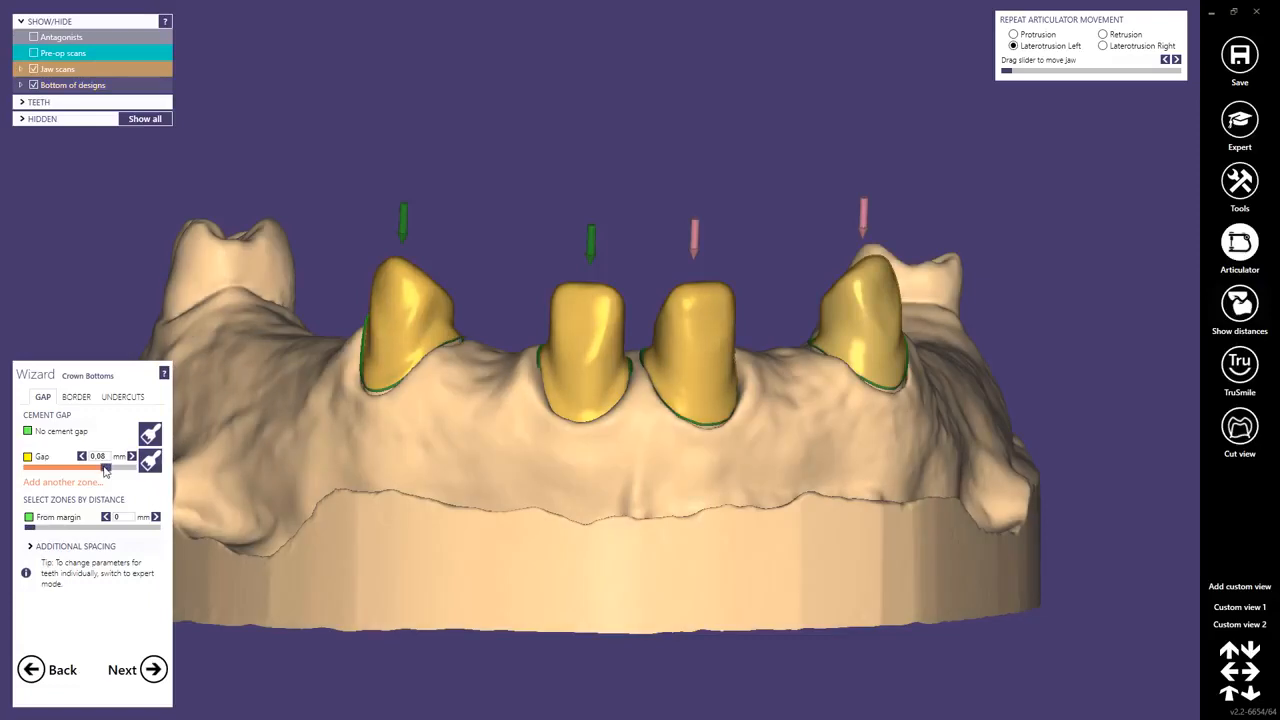
{"action": "left_click_drag", "start_coordinate": [105, 468], "coordinate": [18, 476]}
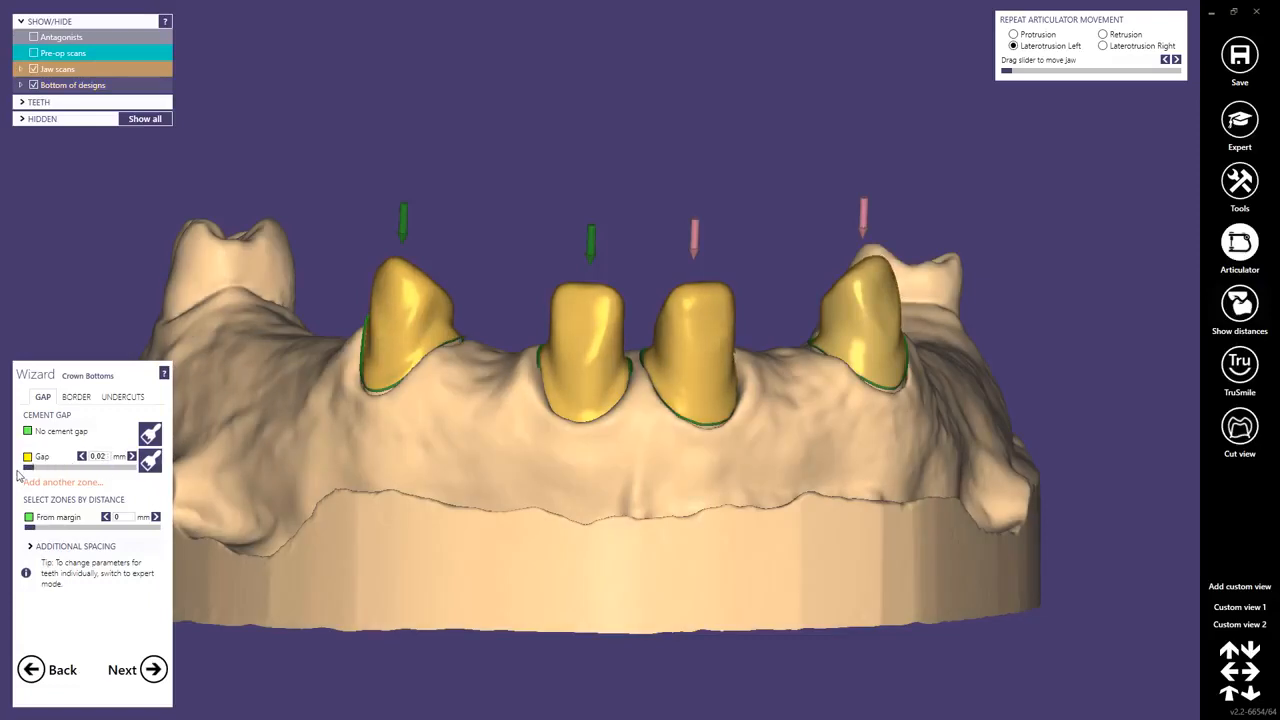
Set the no-cement-gap zone's distance from the margin to 3 mm.
{"action": "middle_click", "coordinate": [413, 338]}
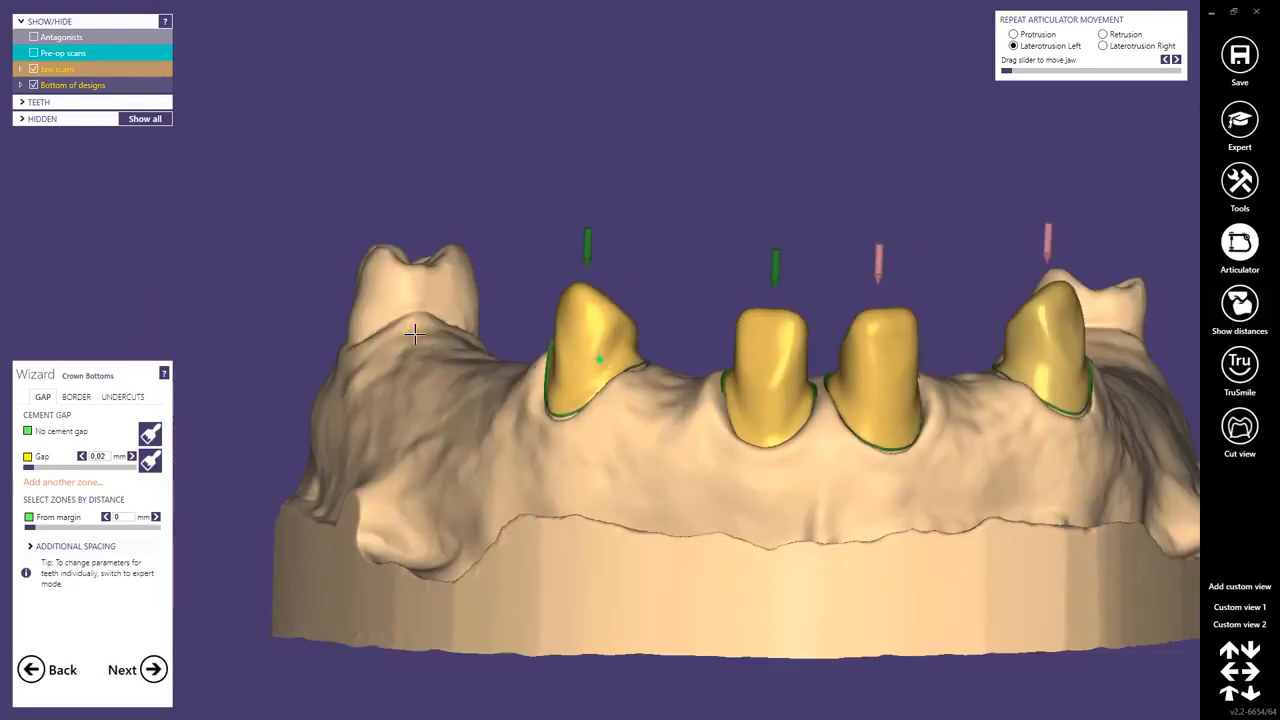
{"action": "right_click_drag", "start_coordinate": [567, 374], "coordinate": [603, 362]}
{"action": "scroll", "coordinate": [603, 362], "scroll_direction": "up", "scroll_amount": 3}
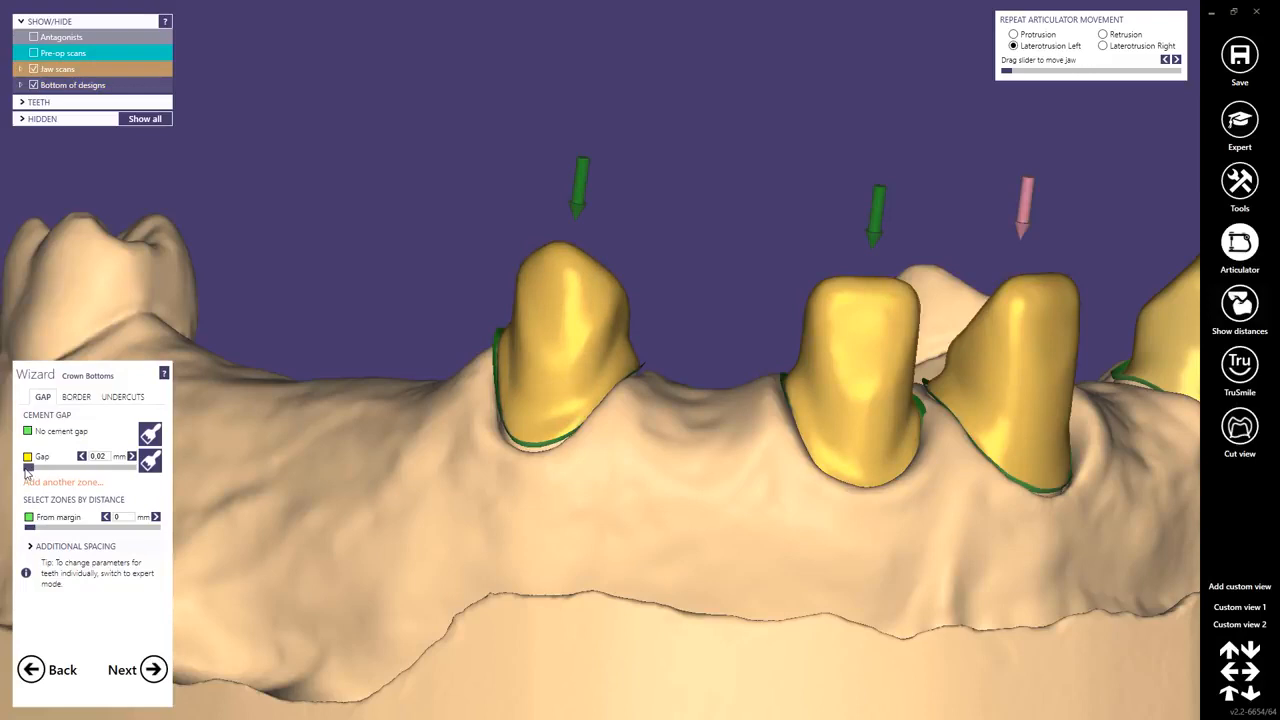
{"action": "right_click_drag", "start_coordinate": [620, 290], "coordinate": [651, 271]}
{"action": "scroll", "coordinate": [606, 331], "scroll_direction": "up", "scroll_amount": 5}
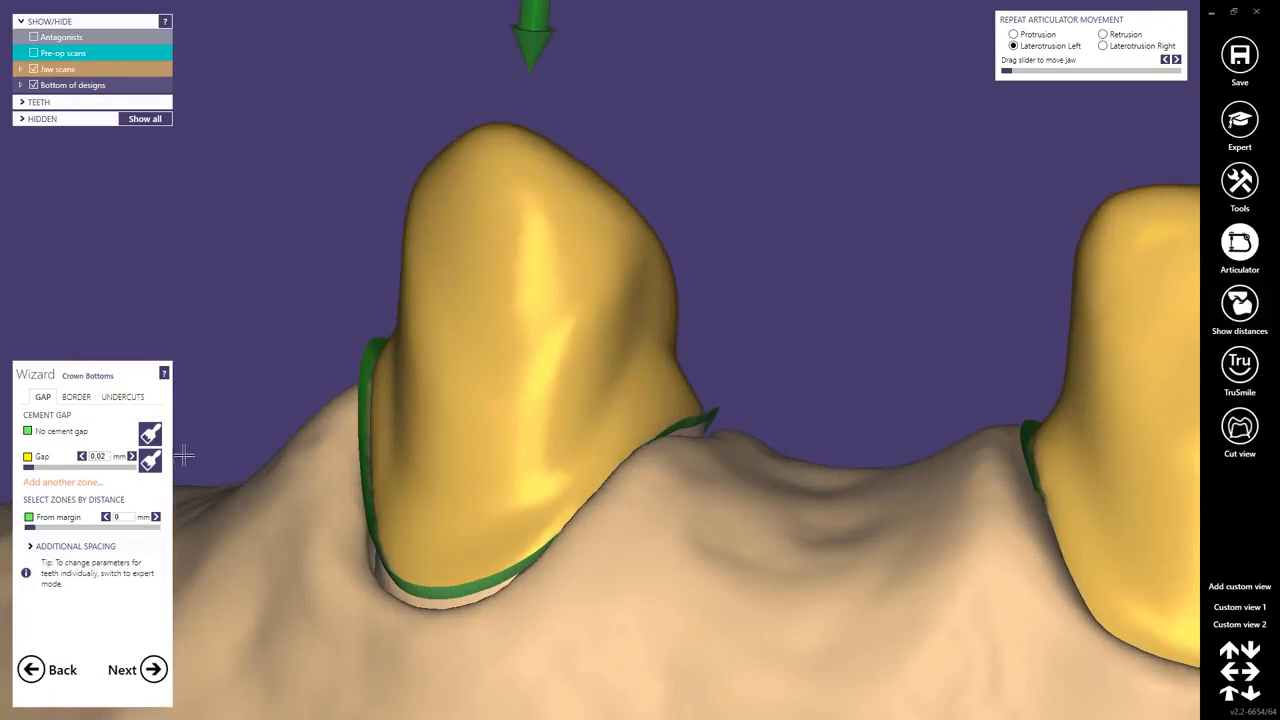
{"action": "right_click_drag", "start_coordinate": [409, 469], "coordinate": [409, 469]}
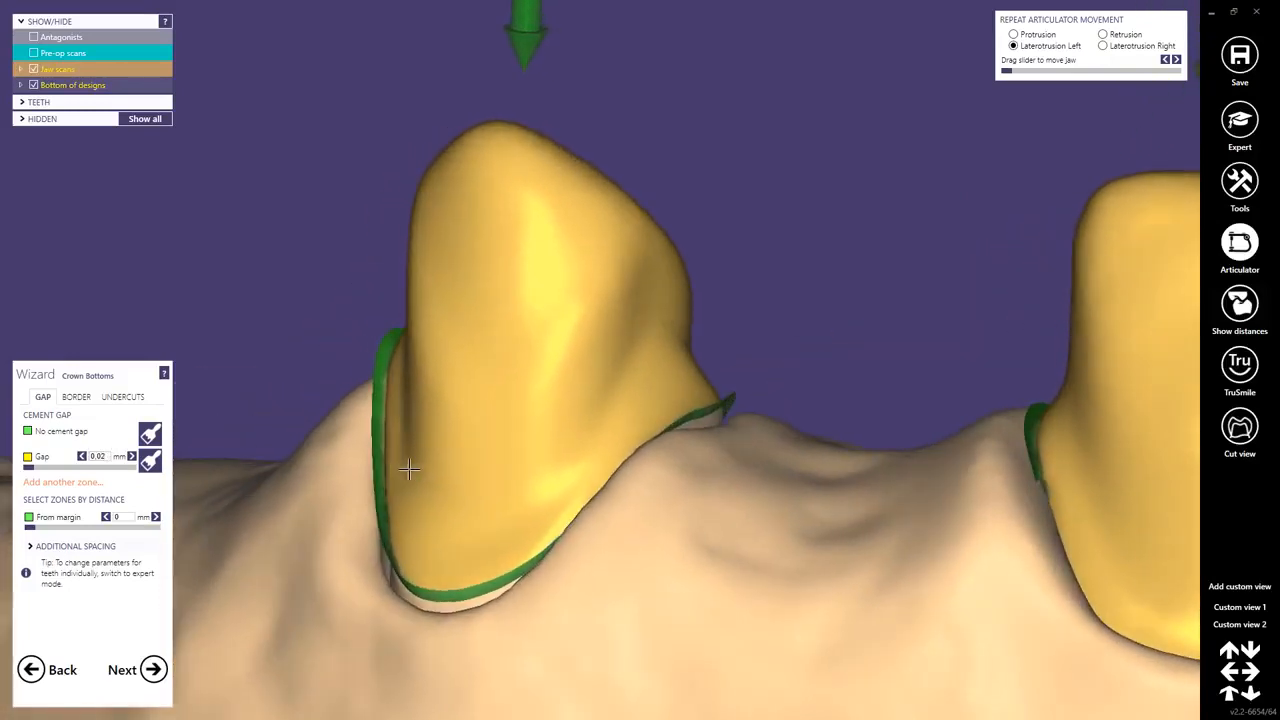
{"action": "scroll", "coordinate": [525, 480], "scroll_direction": "down", "scroll_amount": 4}
{"action": "middle_click_drag", "start_coordinate": [640, 517], "coordinate": [512, 469]}
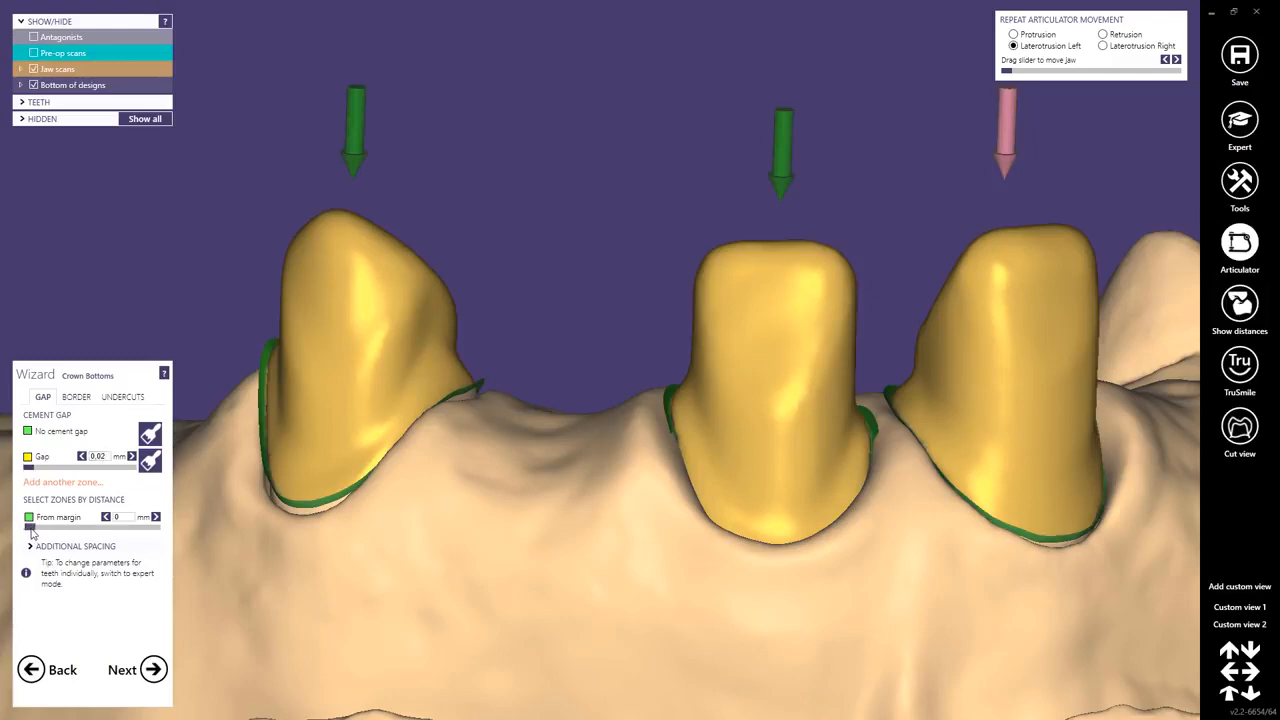
{"action": "left_click_drag", "start_coordinate": [30, 530], "coordinate": [168, 537]}
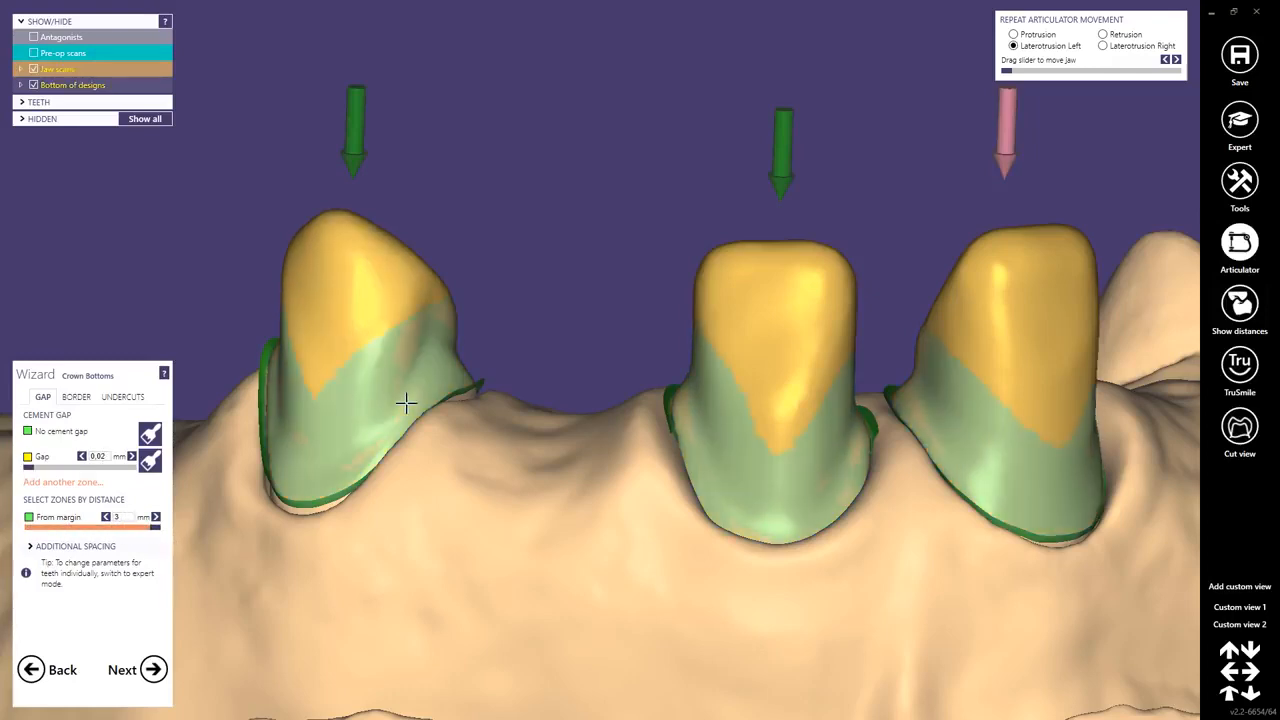
{"action": "right_click_drag", "start_coordinate": [485, 405], "coordinate": [467, 395]}
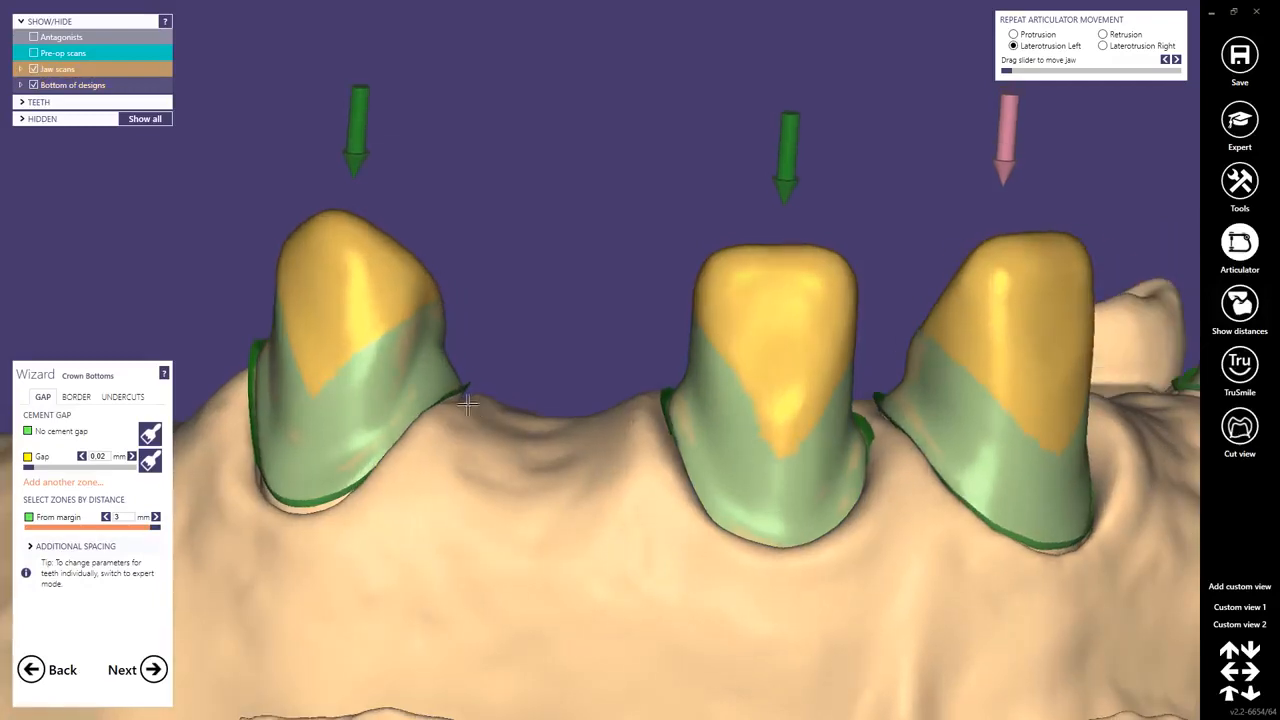
Brush the no-cement-gap marking over the remaining gap areas of all four crown bottoms, on the outer, incisal and inner surfaces.
{"action": "left_click", "coordinate": [150, 434]}
{"action": "scroll", "coordinate": [329, 343], "scroll_direction": "up", "scroll_amount": 2}
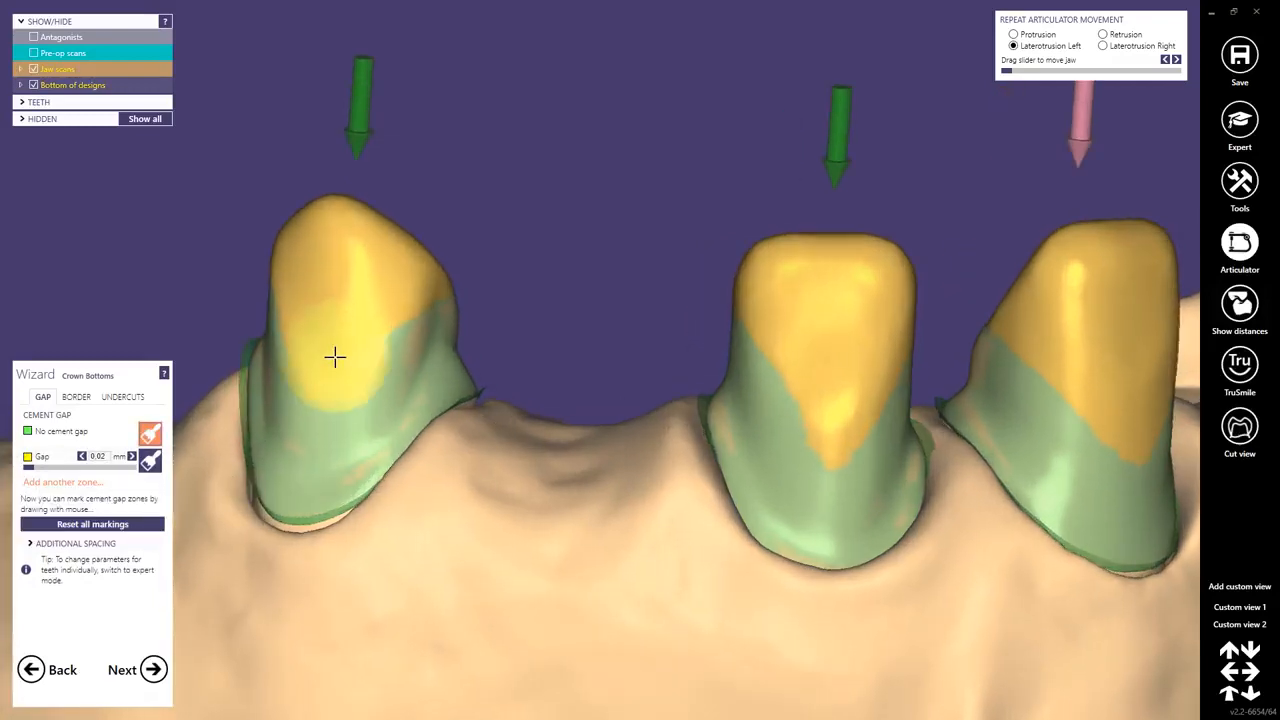
{"action": "left_click_drag", "start_coordinate": [334, 357], "coordinate": [354, 240]}
{"action": "right_click_drag", "start_coordinate": [354, 240], "coordinate": [379, 272]}
{"action": "mouse_move", "coordinate": [379, 272]}
{"action": "left_mouse_down"}
{"action": "mouse_move", "coordinate": [378, 289]}
{"action": "mouse_move", "coordinate": [330, 317]}
{"action": "left_mouse_up"}
{"action": "right_click_drag", "start_coordinate": [330, 317], "coordinate": [606, 414]}
{"action": "mouse_move", "coordinate": [606, 414]}
{"action": "left_mouse_down"}
{"action": "mouse_move", "coordinate": [811, 320]}
{"action": "mouse_move", "coordinate": [823, 369]}
{"action": "left_mouse_up"}
{"action": "right_click_drag", "start_coordinate": [823, 369], "coordinate": [824, 376]}
{"action": "mouse_move", "coordinate": [824, 376]}
{"action": "left_mouse_down"}
{"action": "mouse_move", "coordinate": [851, 491]}
{"action": "mouse_move", "coordinate": [1137, 486]}
{"action": "left_mouse_up"}
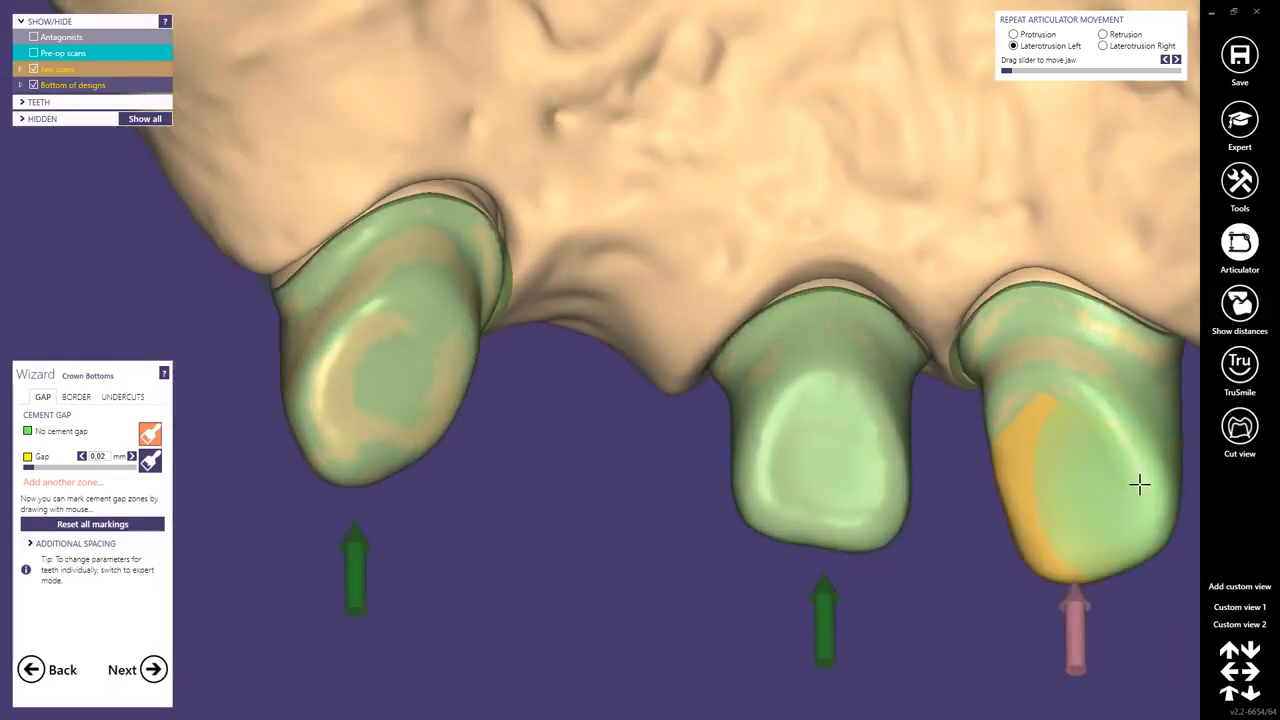
{"action": "mouse_move", "coordinate": [1137, 486]}
{"action": "right_mouse_down"}
{"action": "mouse_move", "coordinate": [560, 357]}
{"action": "mouse_move", "coordinate": [569, 431]}
{"action": "right_mouse_up"}
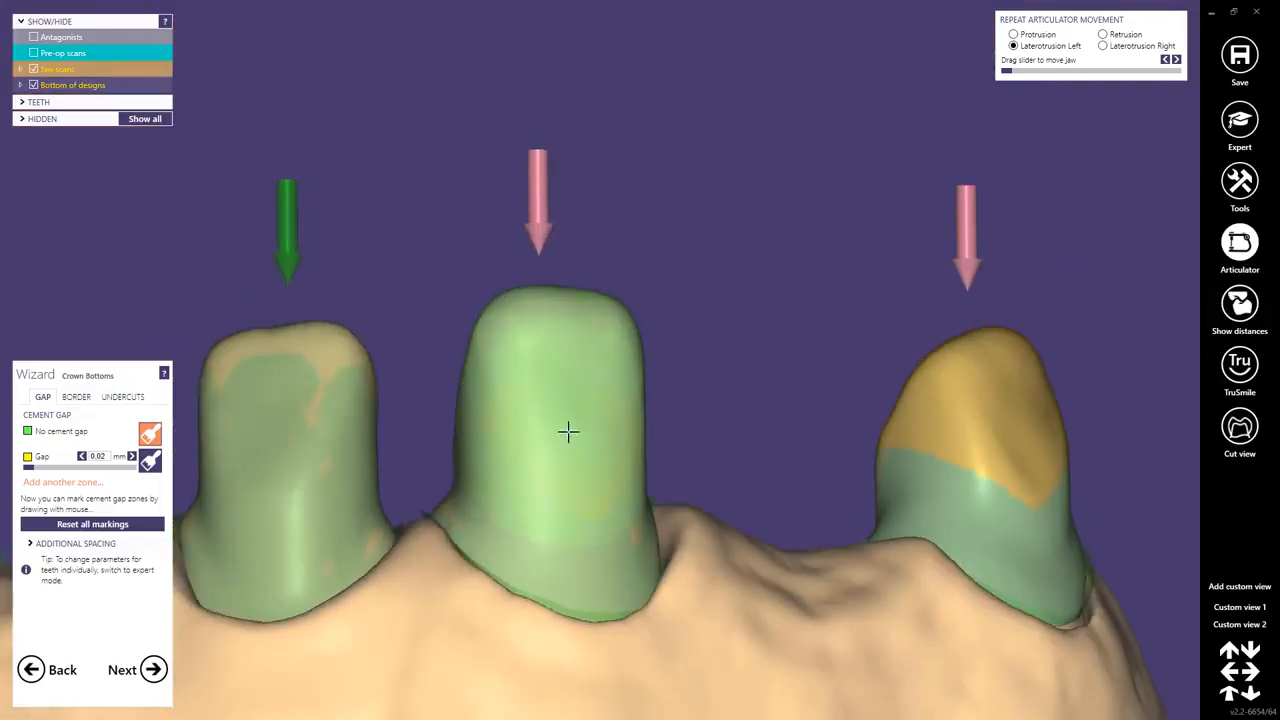
{"action": "mouse_move", "coordinate": [996, 387]}
{"action": "left_mouse_down"}
{"action": "mouse_move", "coordinate": [1034, 409]}
{"action": "mouse_move", "coordinate": [1034, 514]}
{"action": "left_mouse_up"}
{"action": "mouse_move", "coordinate": [1000, 400]}
{"action": "right_mouse_down"}
{"action": "mouse_move", "coordinate": [940, 457]}
{"action": "mouse_move", "coordinate": [942, 477]}
{"action": "right_mouse_up"}
{"action": "mouse_move", "coordinate": [852, 32]}
{"action": "left_mouse_down"}
{"action": "mouse_move", "coordinate": [826, 72]}
{"action": "mouse_move", "coordinate": [799, 51]}
{"action": "mouse_move", "coordinate": [800, 107]}
{"action": "left_mouse_up"}
{"action": "scroll", "coordinate": [823, 243], "scroll_direction": "down", "scroll_amount": 5}
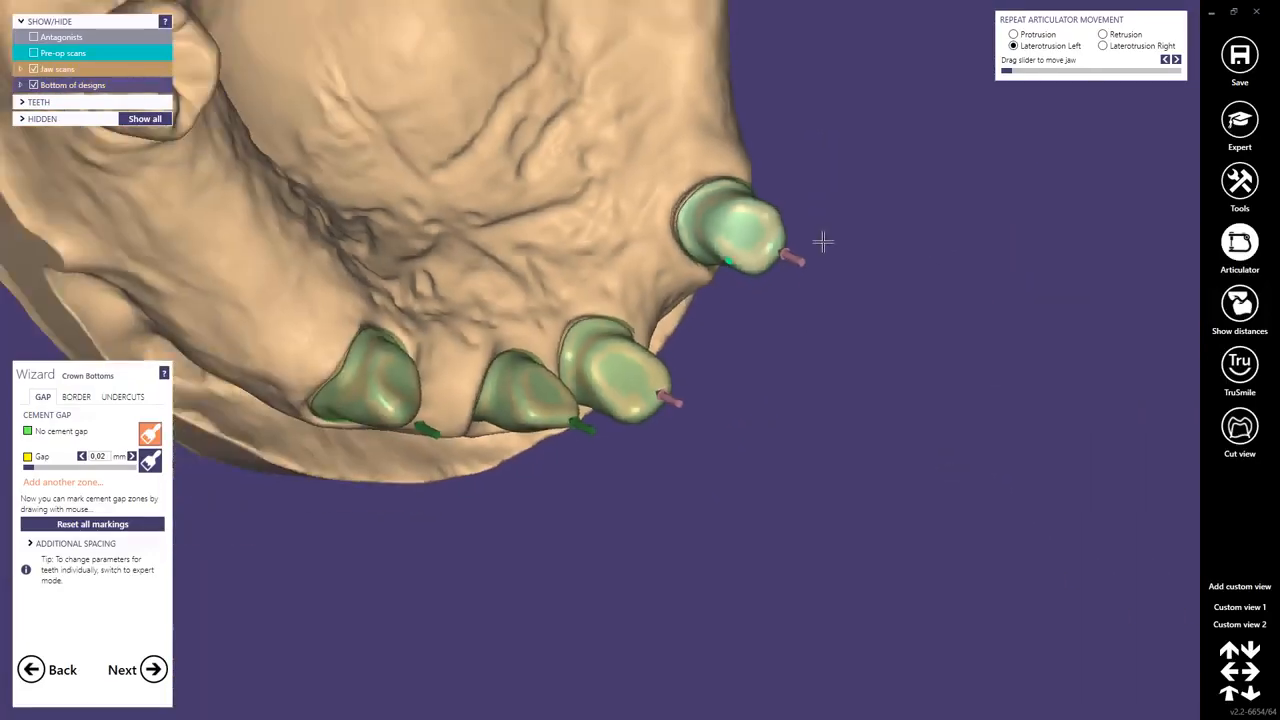
{"action": "right_click_drag", "start_coordinate": [823, 243], "coordinate": [470, 284]}
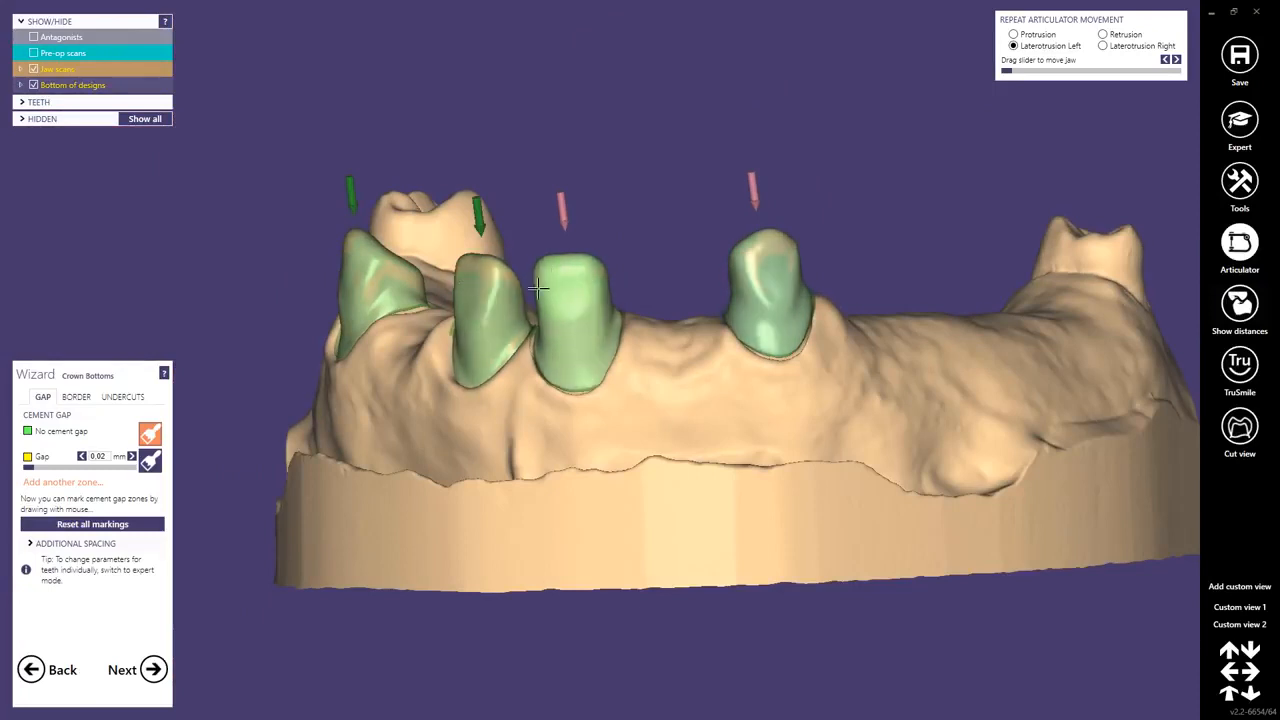
Hide the jaw scan and place a vertical cut view through the crown bottom of tooth 21.
{"action": "right_click_drag", "start_coordinate": [551, 274], "coordinate": [349, 231]}
{"action": "right_click_drag", "start_coordinate": [393, 285], "coordinate": [396, 288]}
{"action": "middle_click", "coordinate": [577, 456], "text": "ctrl"}
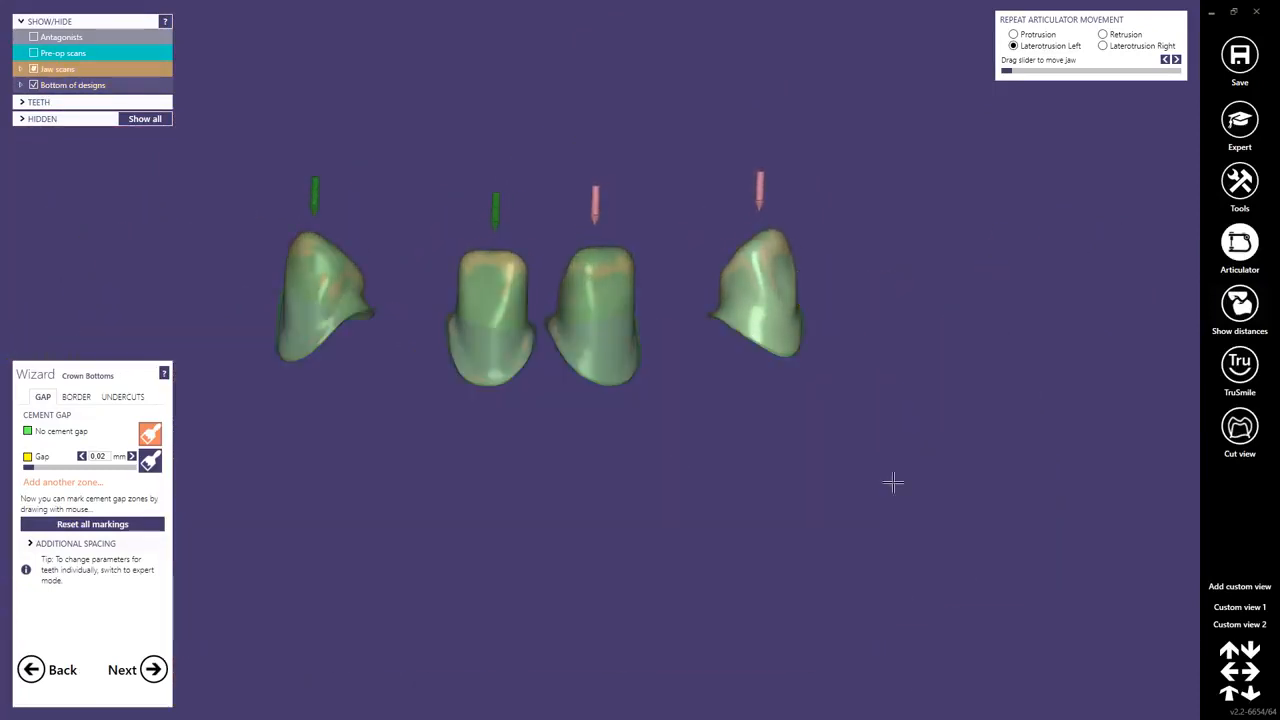
{"action": "left_click", "coordinate": [1240, 428]}
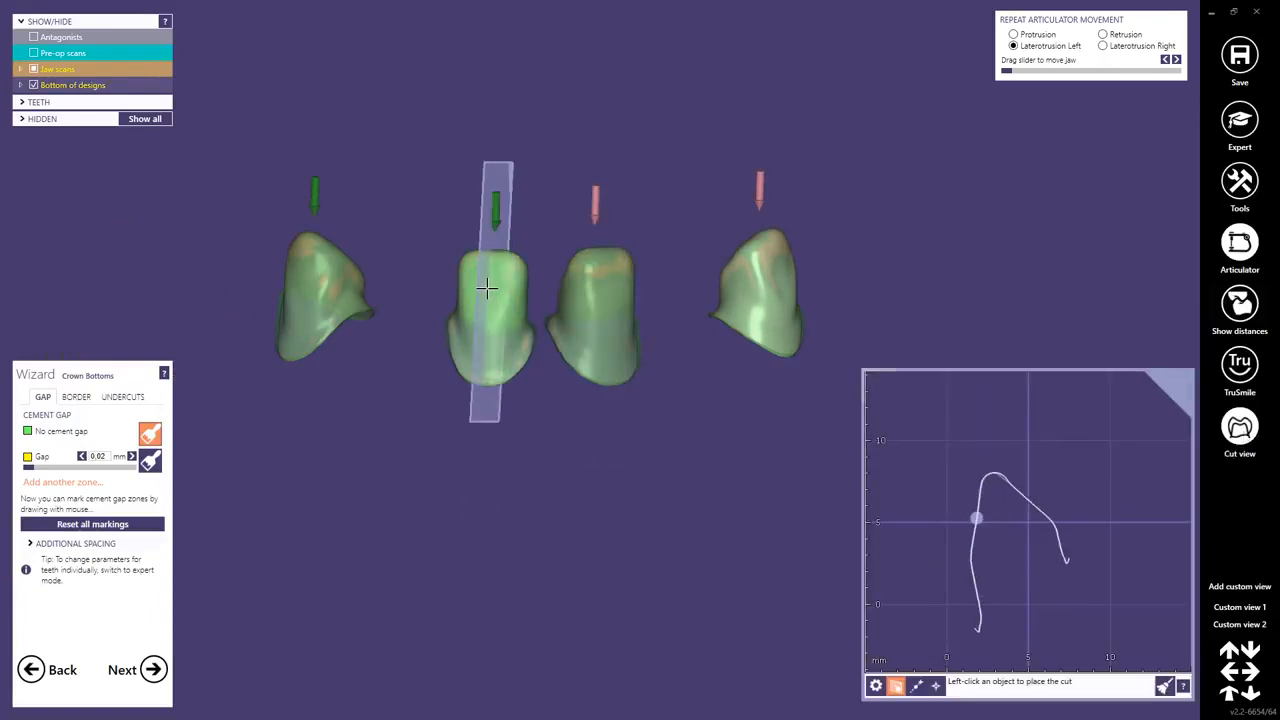
{"action": "left_click", "coordinate": [486, 289]}
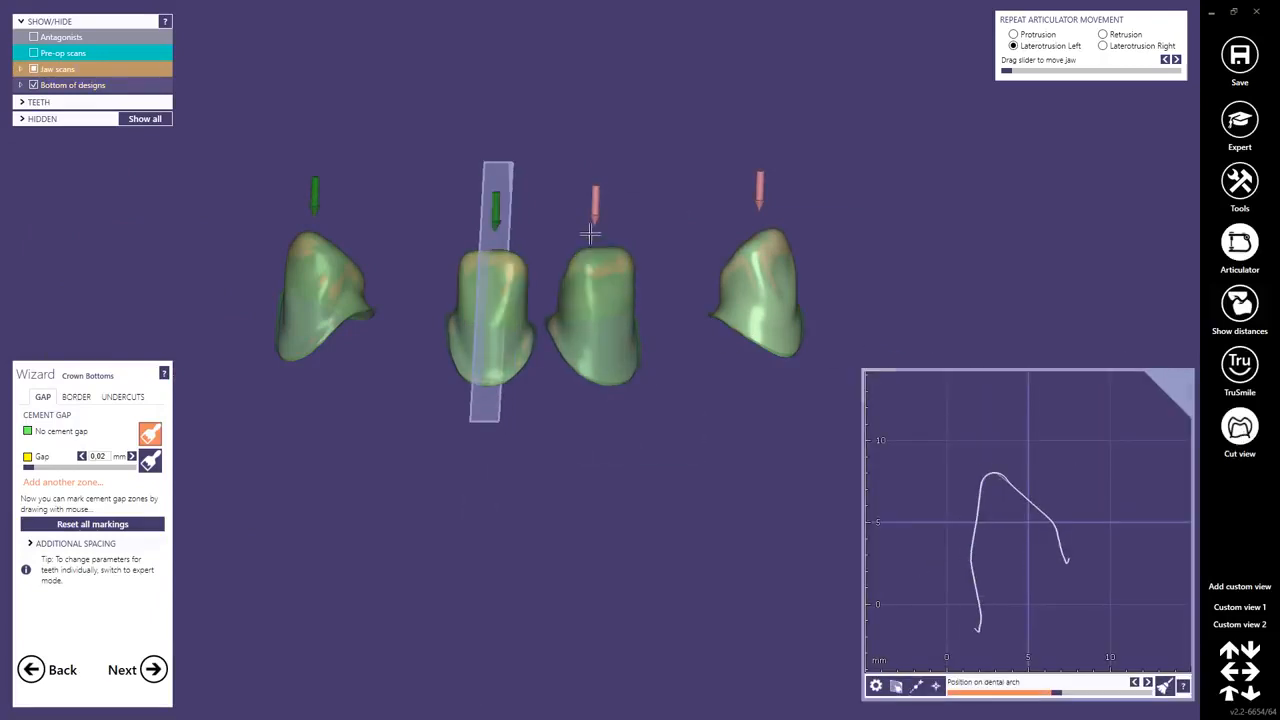
Tilt the cut view for preparation 21 and measure the gap between the preparation and the crown bottom.
{"action": "left_click", "coordinate": [21, 69]}
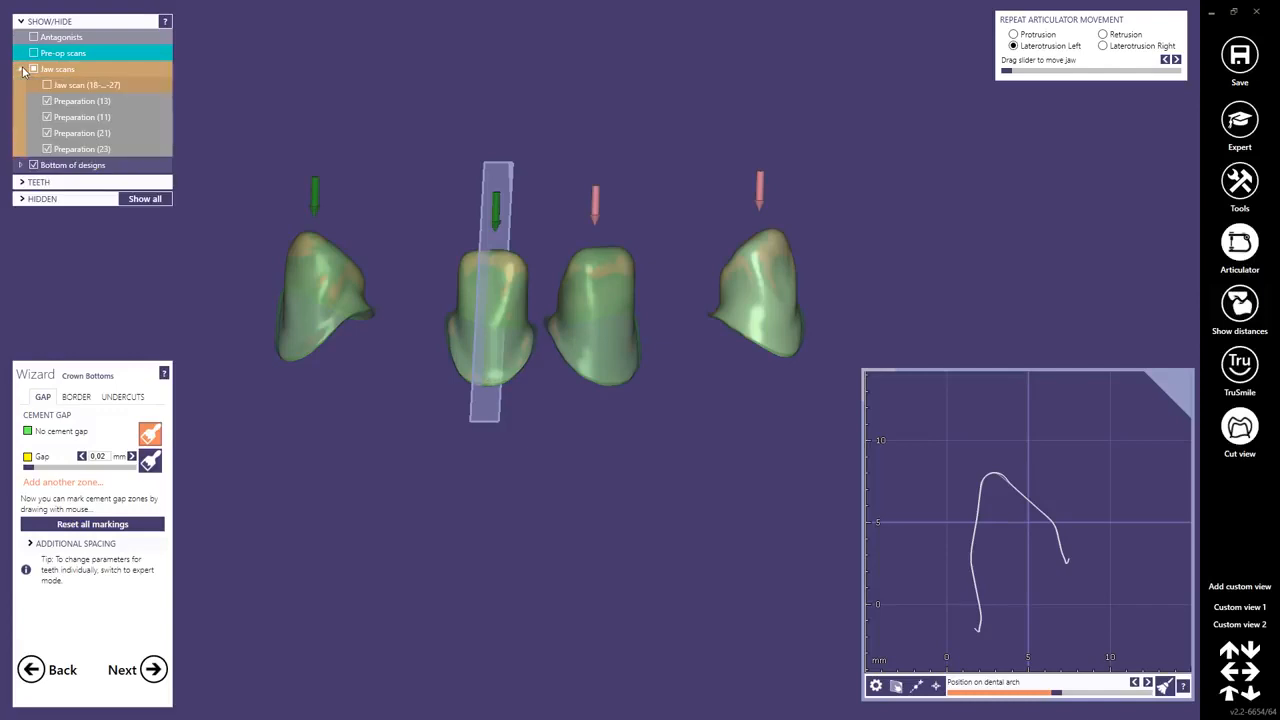
{"action": "right_click", "coordinate": [60, 133]}
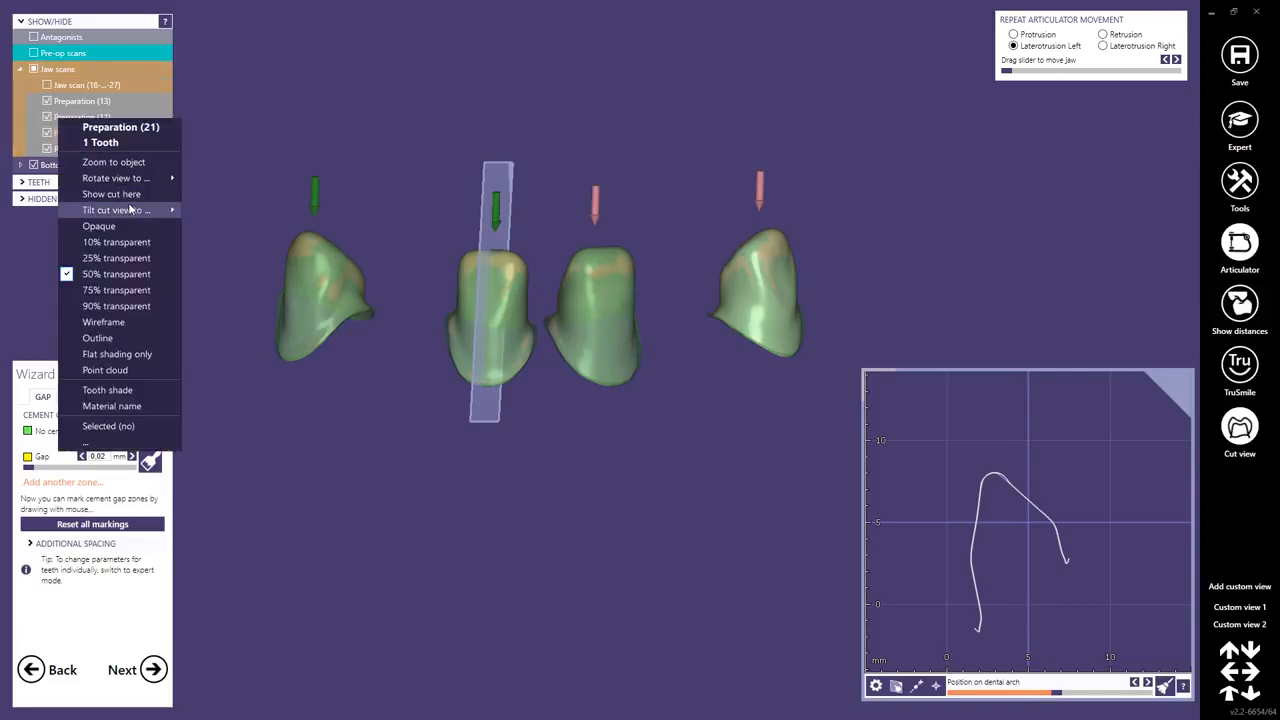
{"action": "mouse_move", "coordinate": [130, 208]}
{"action": "left_click", "coordinate": [240, 228]}
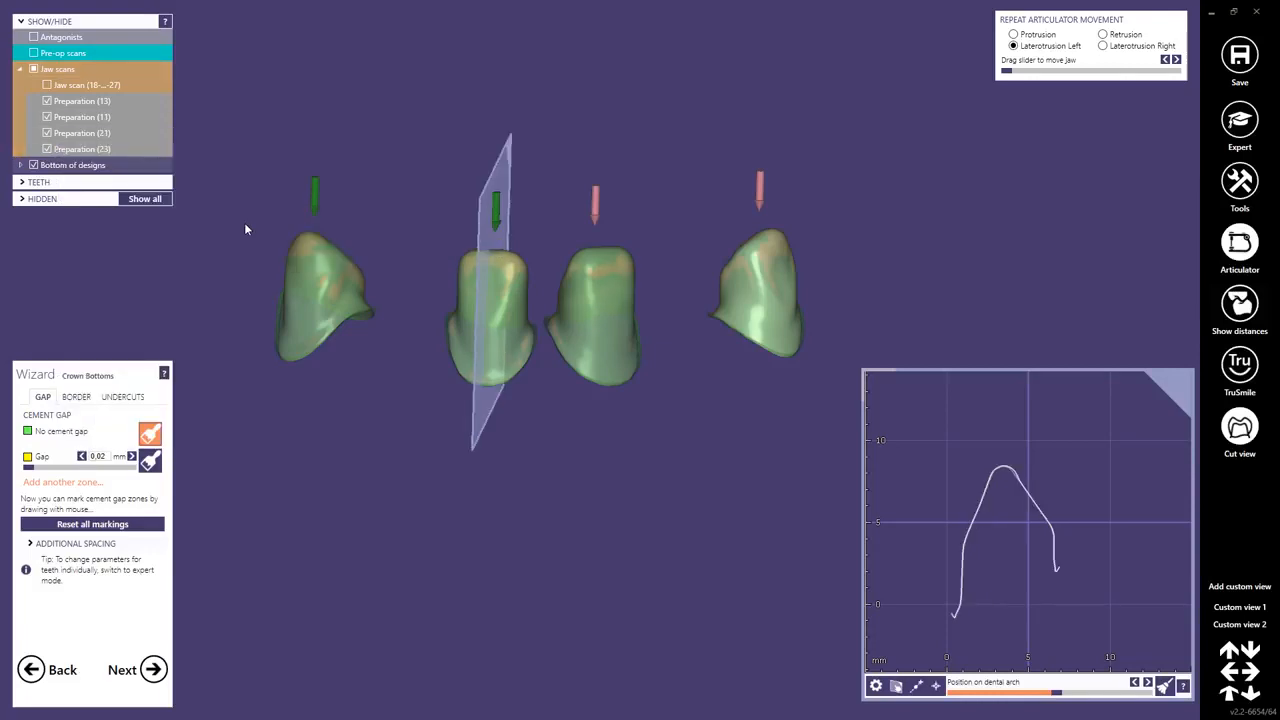
{"action": "scroll", "coordinate": [977, 520], "scroll_direction": "up", "scroll_amount": 10}
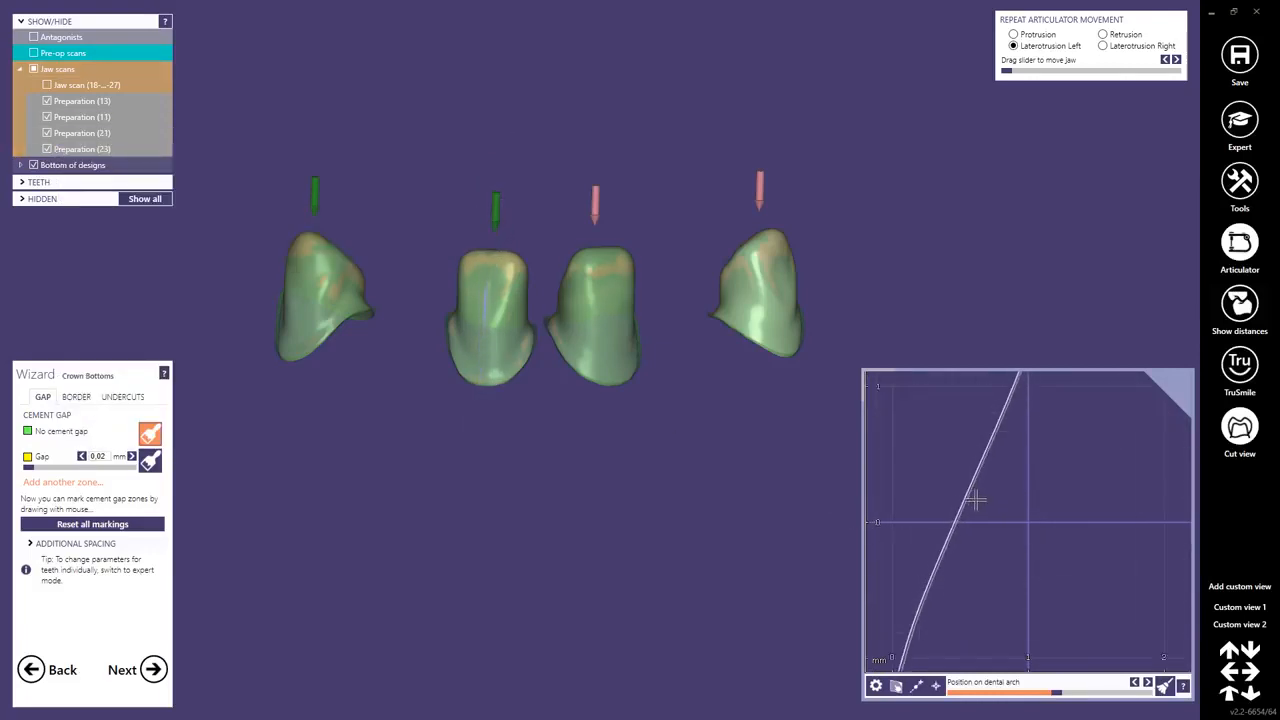
{"action": "scroll", "coordinate": [970, 495], "scroll_direction": "up", "scroll_amount": 5}
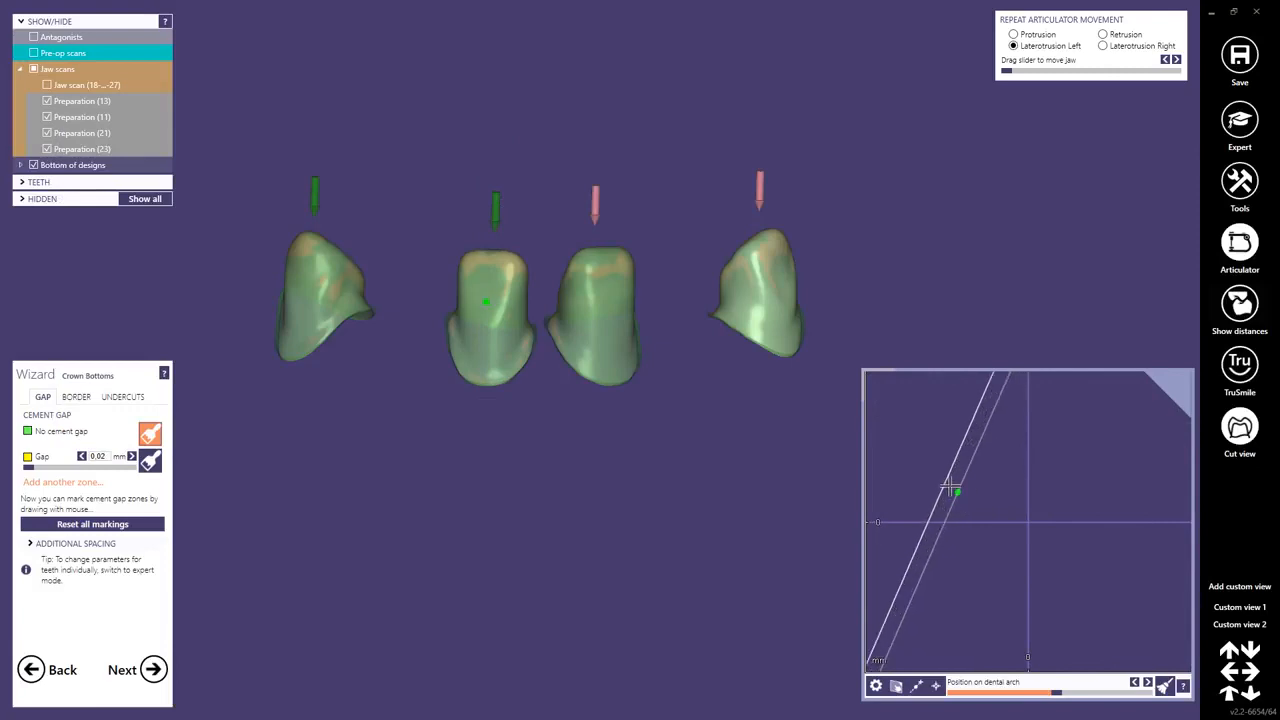
{"action": "left_click", "coordinate": [945, 485]}
Set the additional axial and radial spacing to 0 mm, check the gap in the cut view and close that view.
{"action": "left_click", "coordinate": [36, 544]}
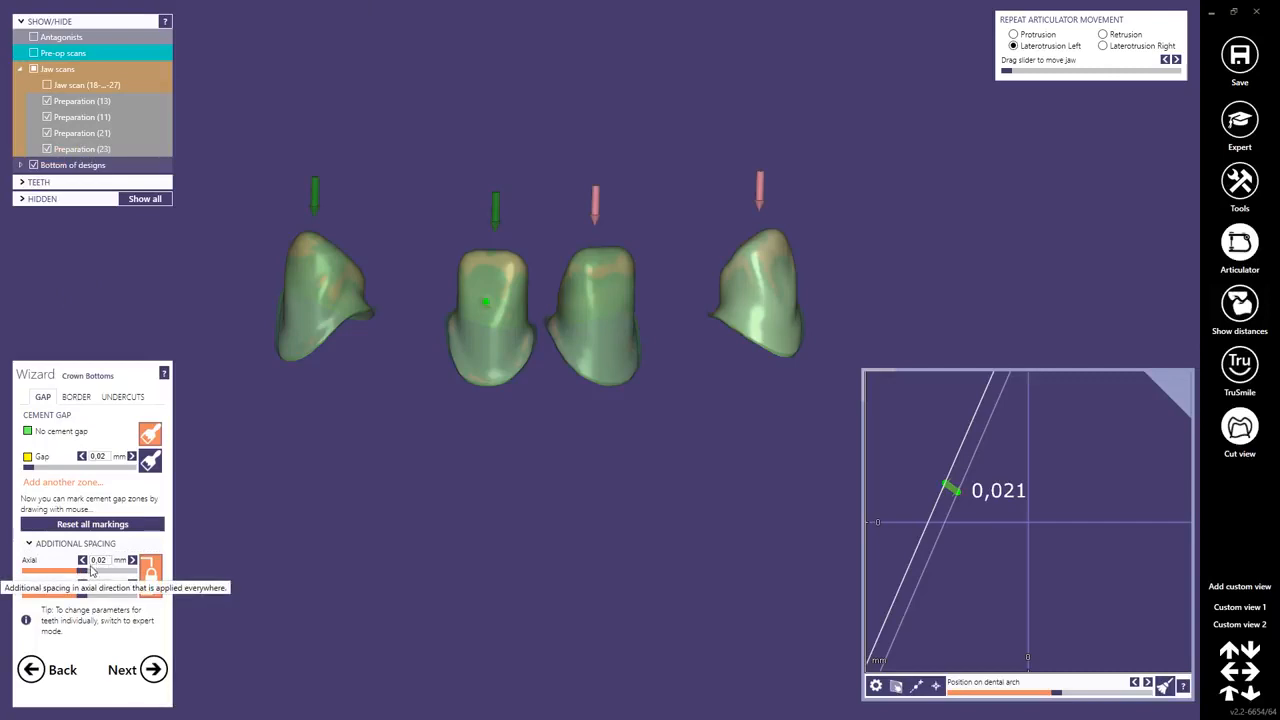
{"action": "left_click_drag", "start_coordinate": [86, 572], "coordinate": [71, 572]}
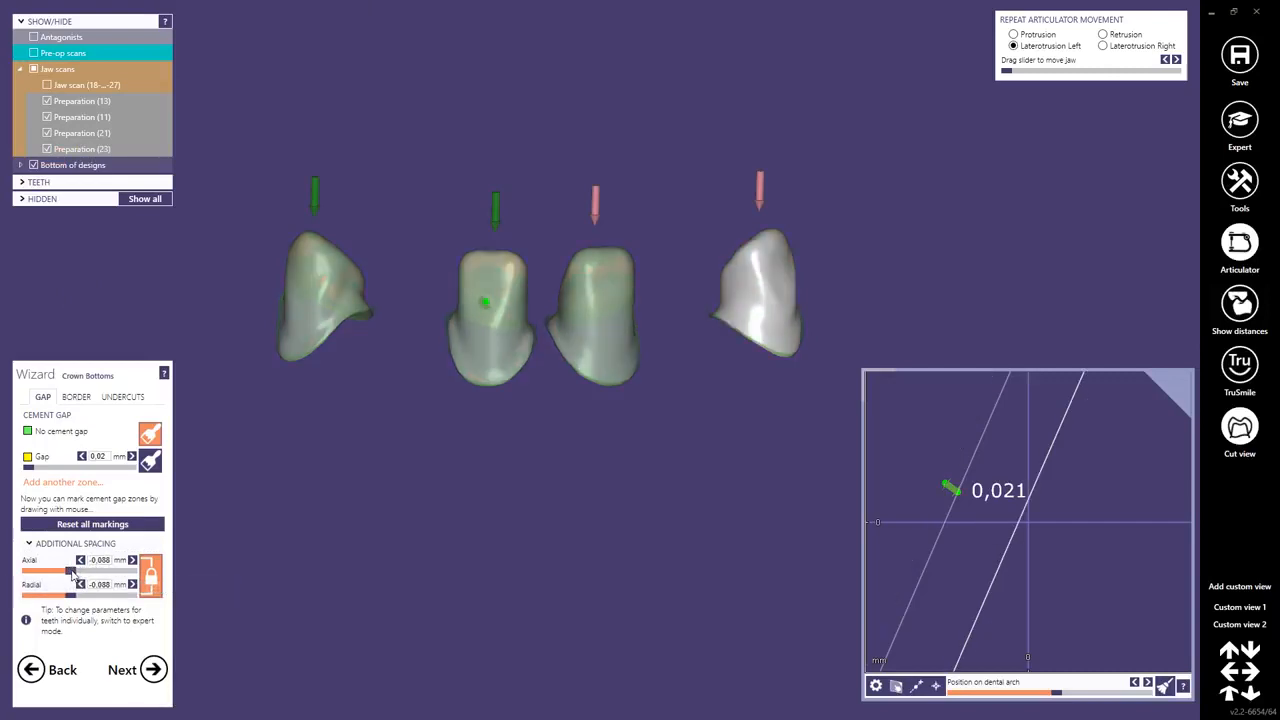
{"action": "left_click", "coordinate": [109, 560]}
{"action": "left_click_drag", "start_coordinate": [109, 560], "coordinate": [75, 566]}
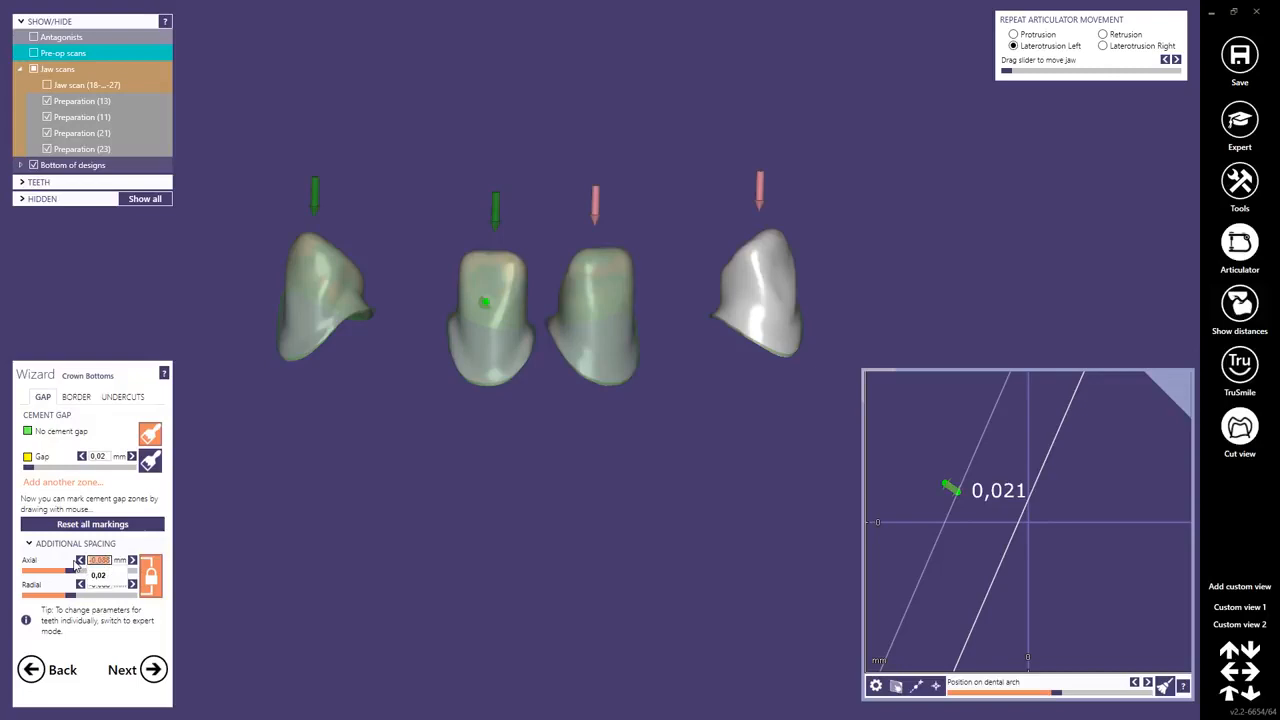
{"action": "type", "text": "0"}
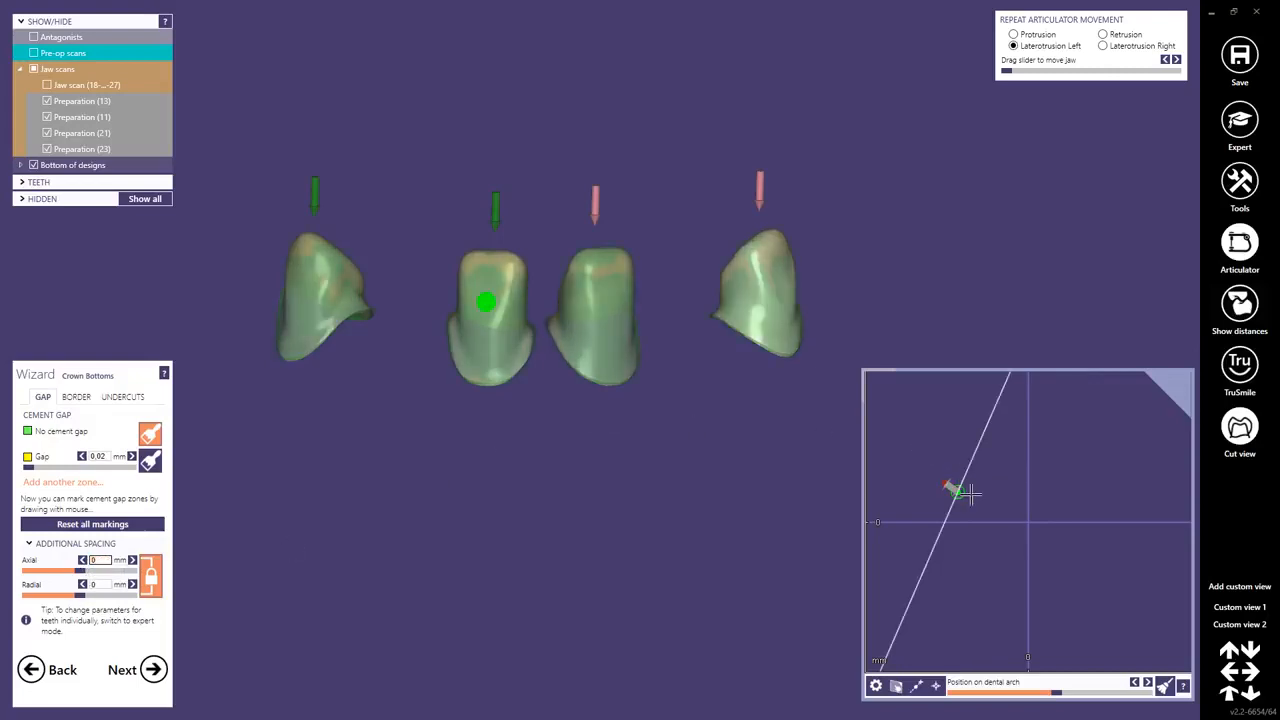
{"action": "scroll", "coordinate": [965, 481], "scroll_direction": "up", "scroll_amount": 7}
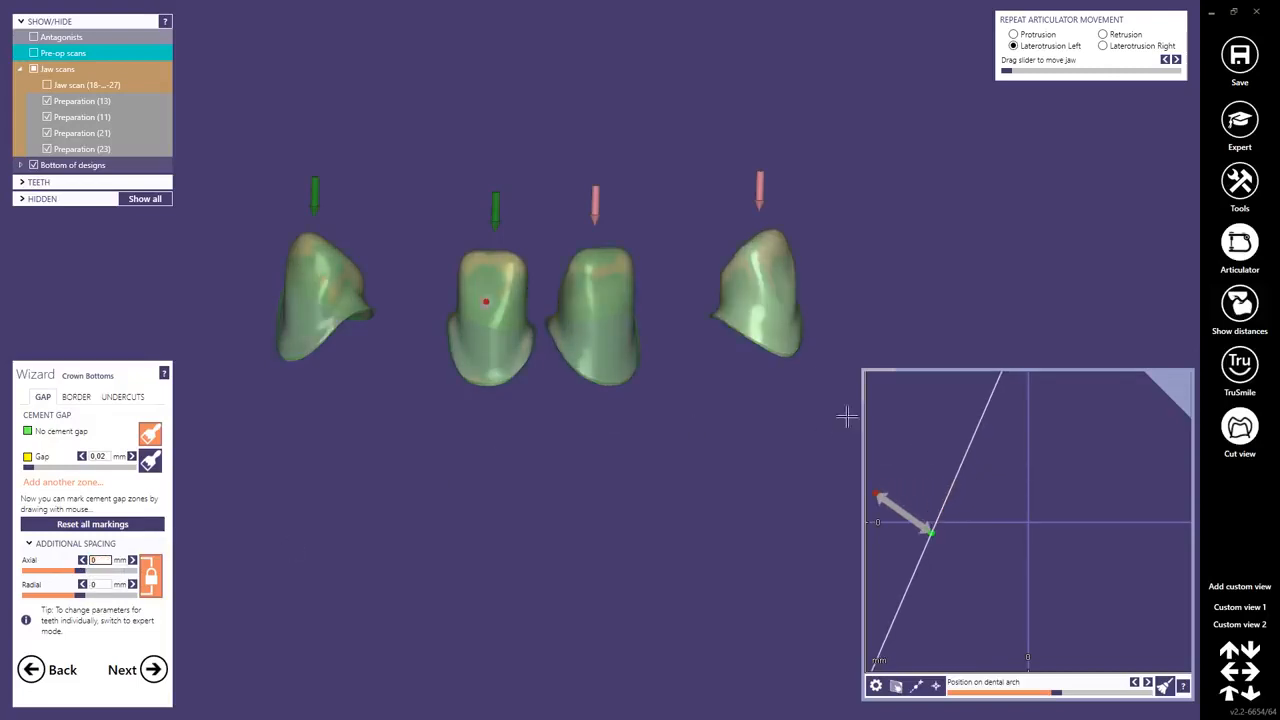
{"action": "scroll", "coordinate": [619, 371], "scroll_direction": "down", "scroll_amount": 5}
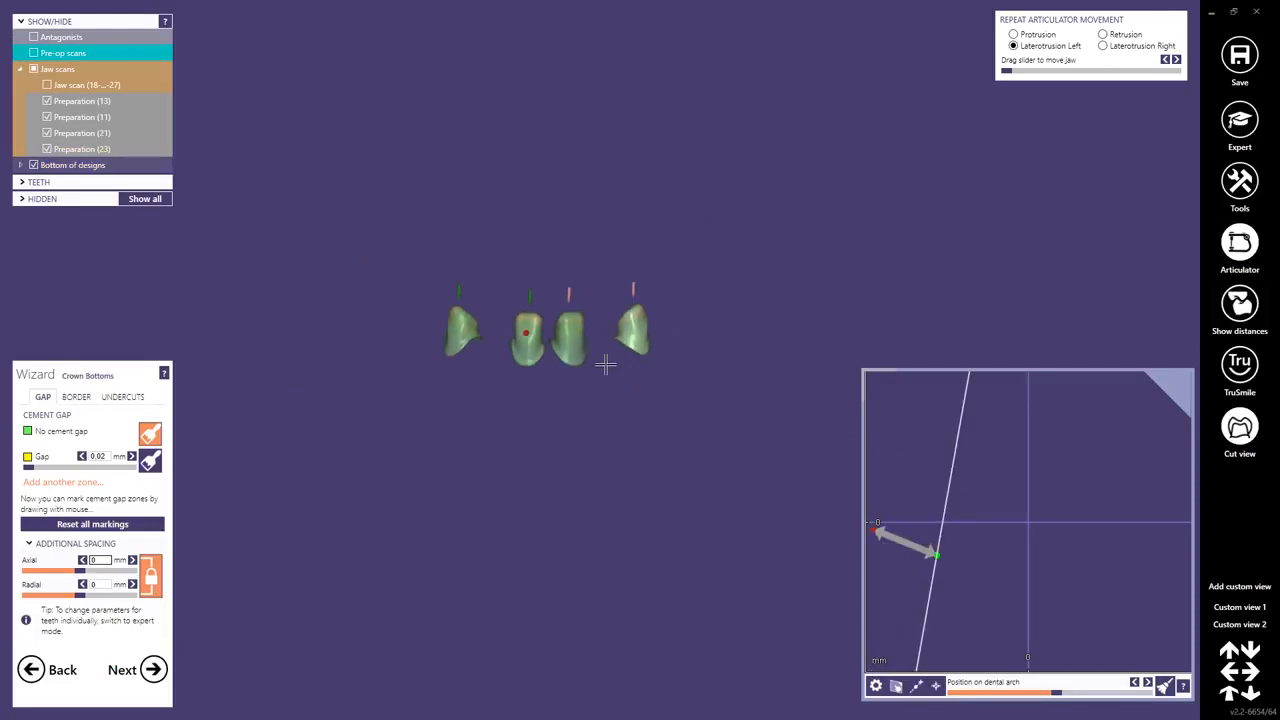
{"action": "left_click", "coordinate": [1238, 440]}
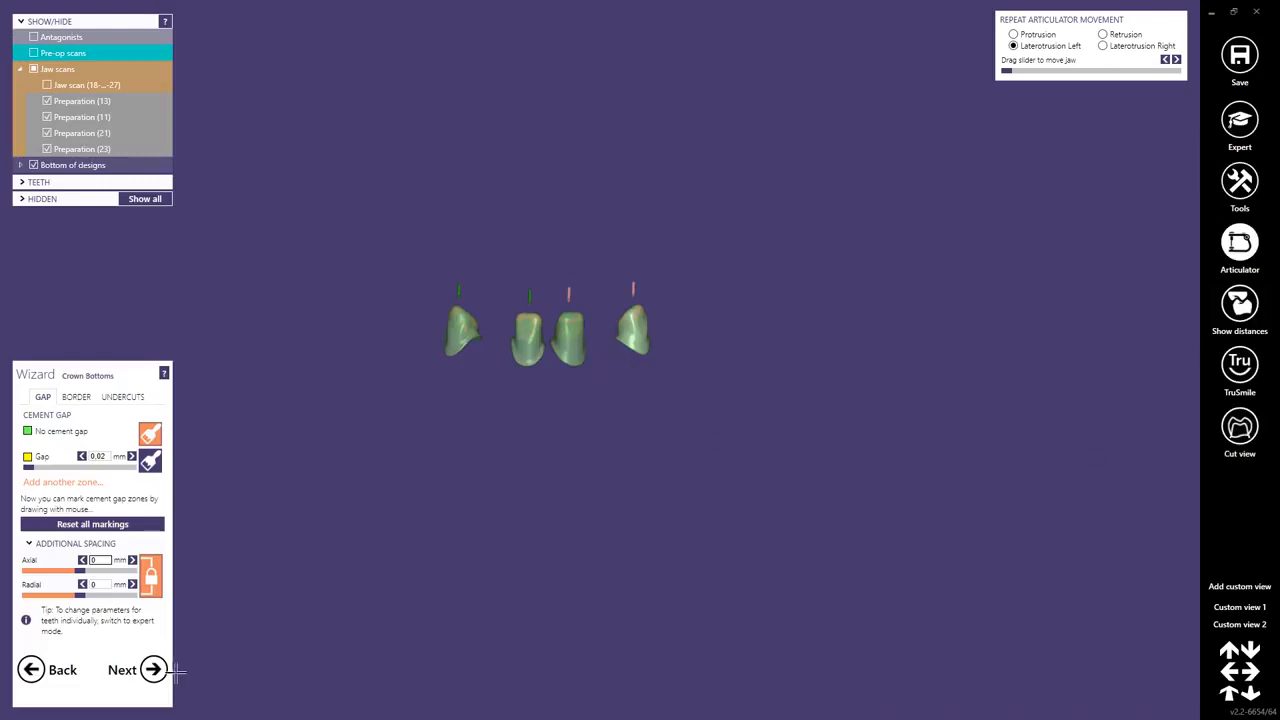
Turn off undercut block-out for the crown bottoms, apply the setting and finish the crown bottom stage.
{"action": "left_click", "coordinate": [125, 398]}
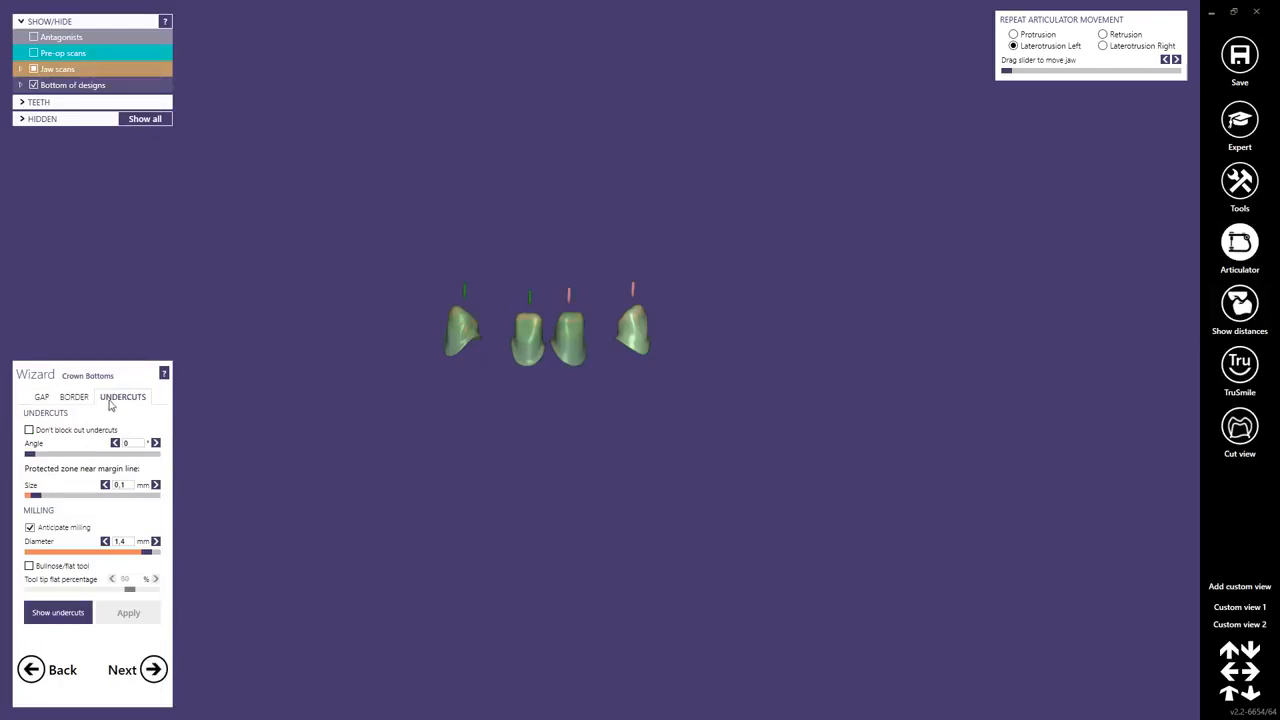
{"action": "left_click", "coordinate": [30, 431]}
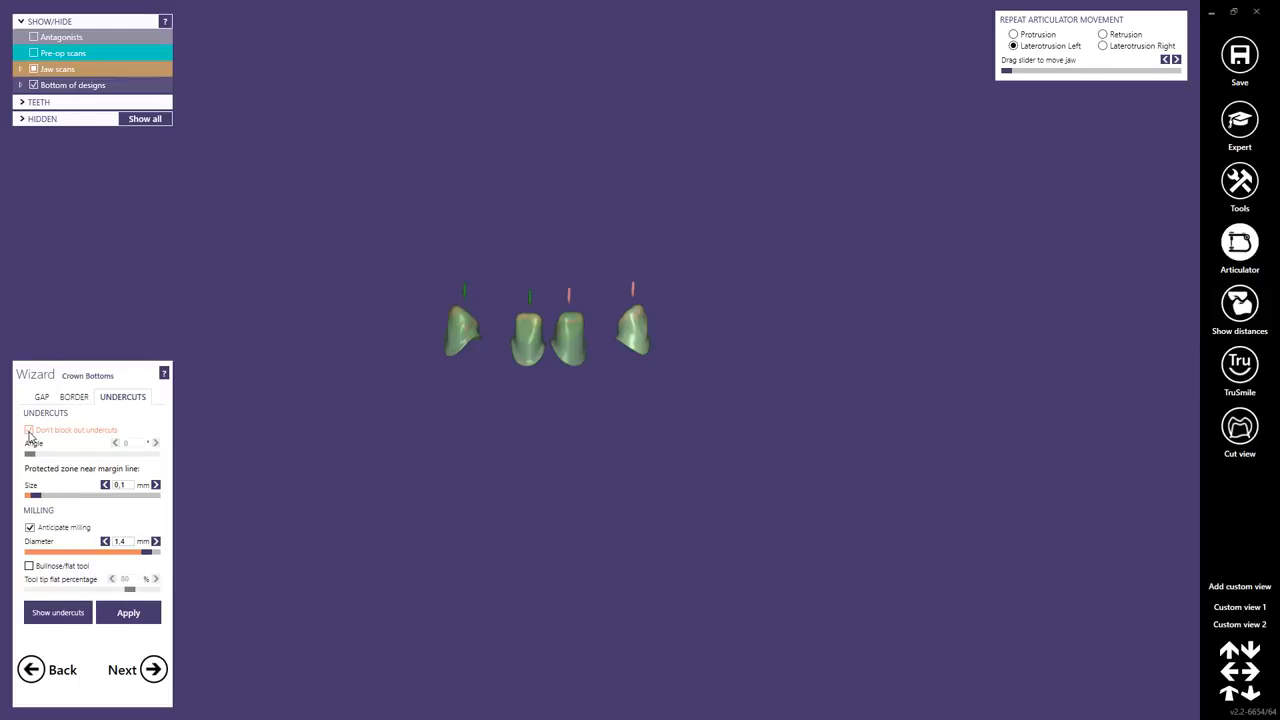
{"action": "left_click", "coordinate": [29, 430]}
{"action": "left_click", "coordinate": [128, 612]}
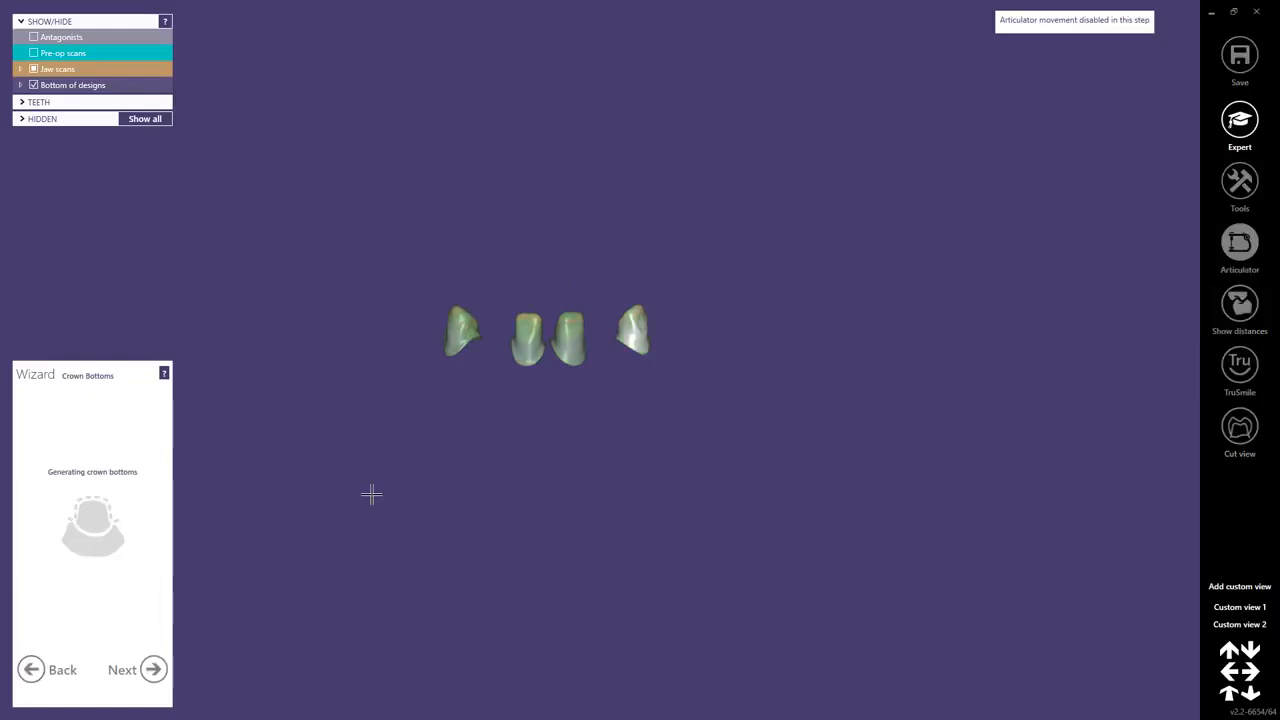
{"action": "left_click", "coordinate": [153, 669]}
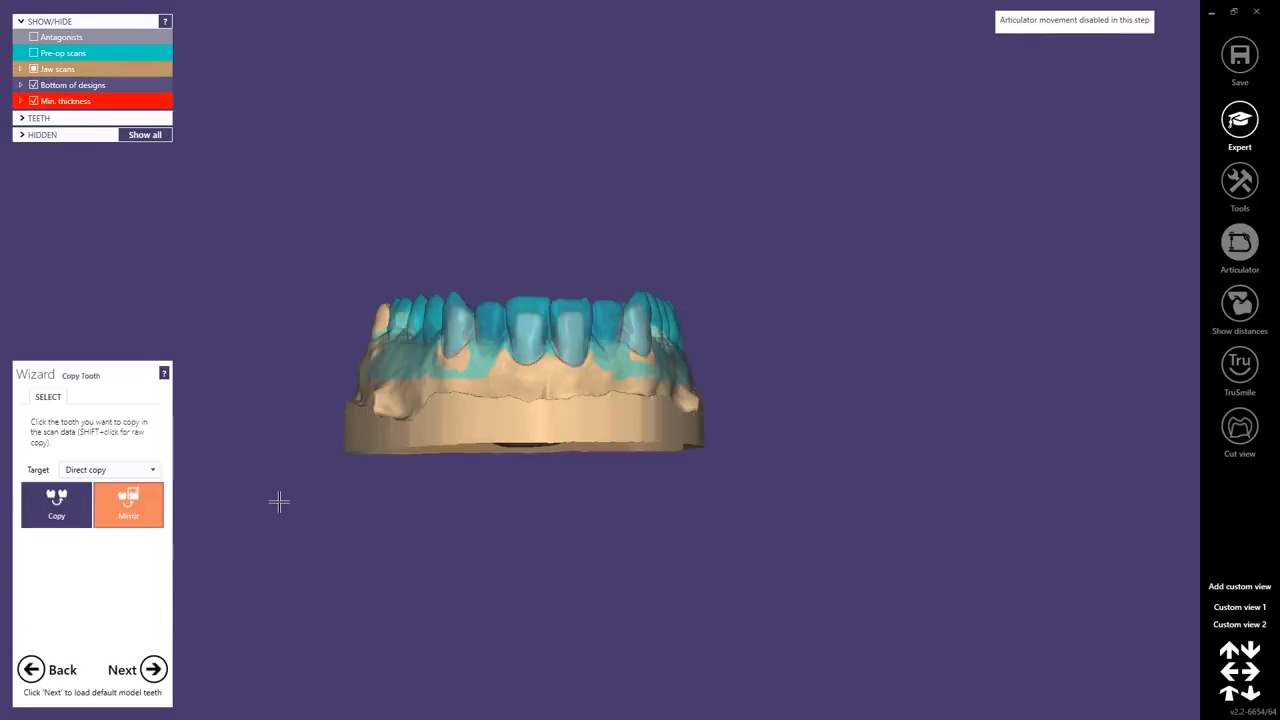
Load the default model teeth without copying any scanned tooth, hide the antagonists and show the complete jaw scans.
{"action": "left_click", "coordinate": [153, 675]}
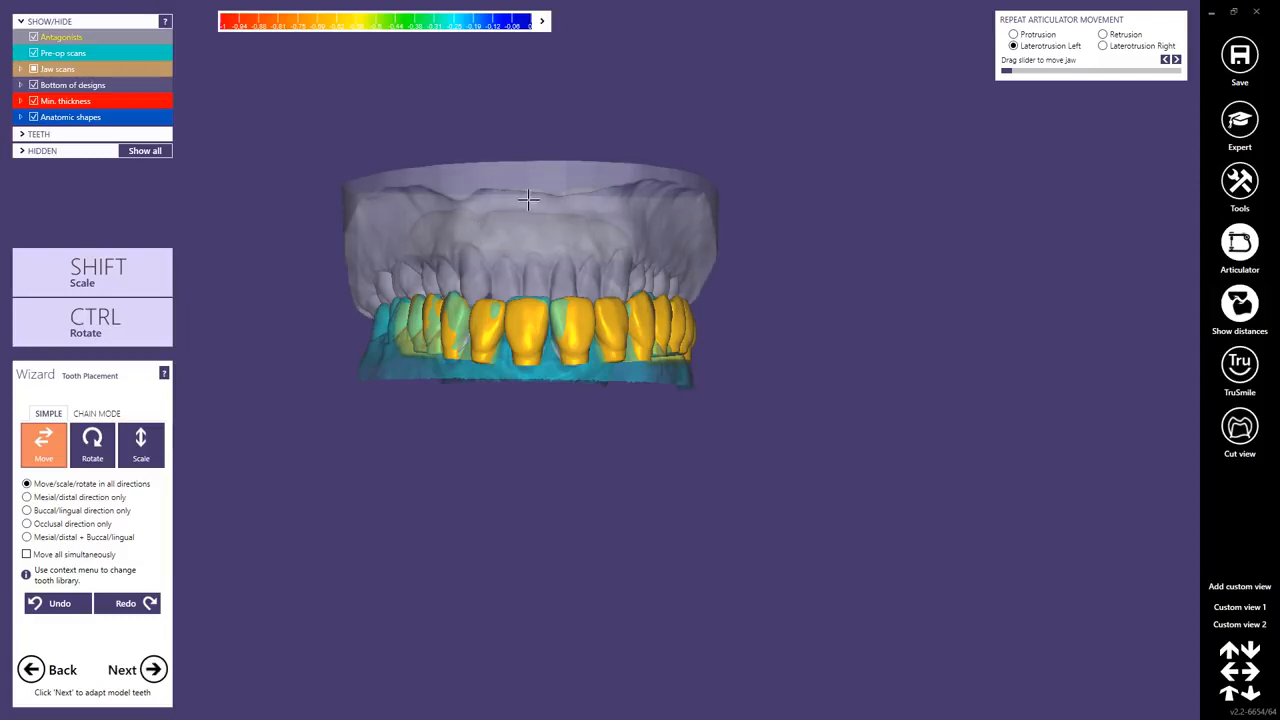
{"action": "left_click", "coordinate": [33, 37]}
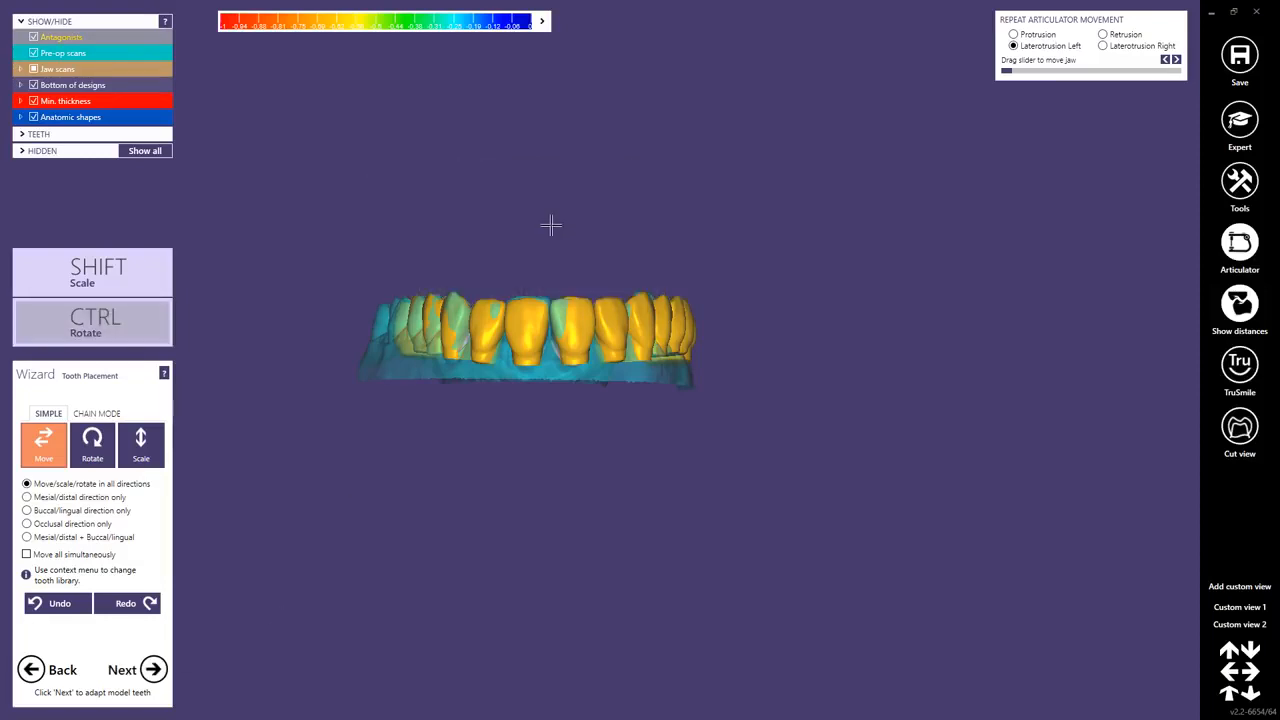
{"action": "left_click", "coordinate": [34, 69]}
{"action": "right_click_drag", "start_coordinate": [588, 305], "coordinate": [602, 362]}
{"action": "middle_click_drag", "start_coordinate": [592, 243], "coordinate": [650, 383]}
{"action": "right_click_drag", "start_coordinate": [617, 386], "coordinate": [617, 389]}
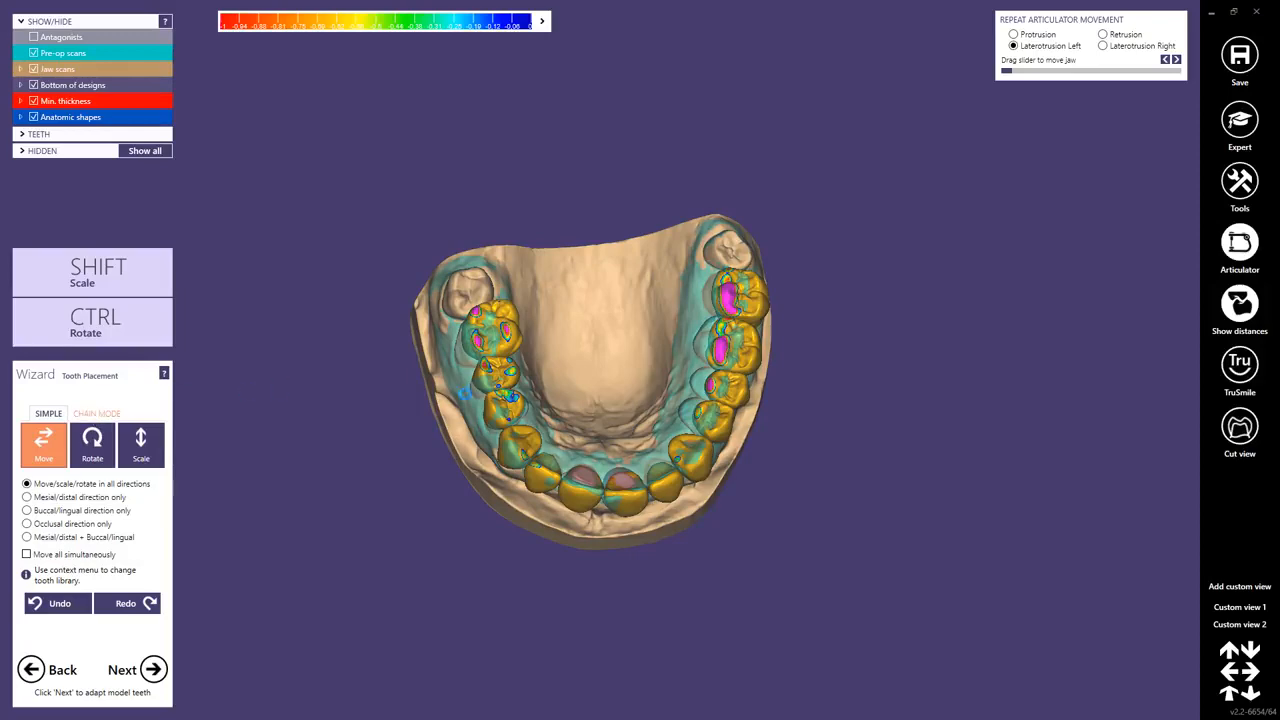
In chain mode, fix the control point behind tooth 26 and align the quadrant-2 teeth with the pre-op scan.
{"action": "left_click", "coordinate": [96, 413]}
{"action": "right_click_drag", "start_coordinate": [572, 381], "coordinate": [615, 429]}
{"action": "scroll", "coordinate": [615, 429], "scroll_direction": "up", "scroll_amount": 5}
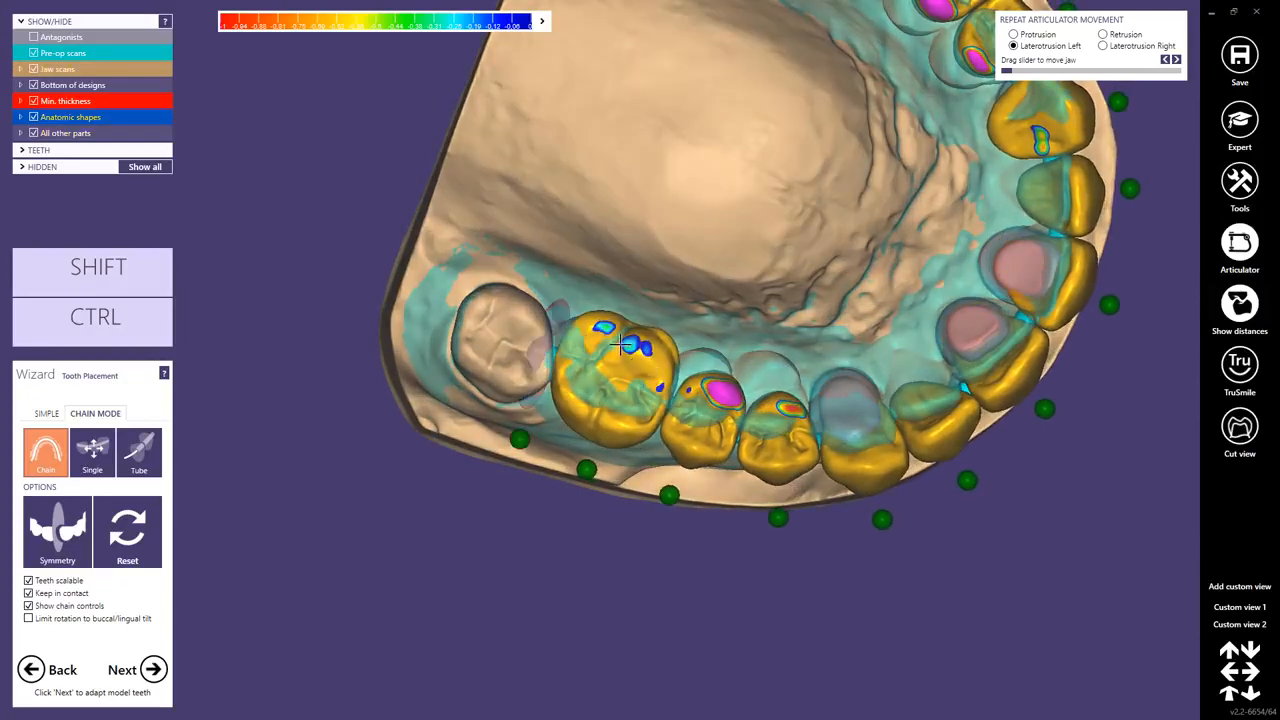
{"action": "right_click_drag", "start_coordinate": [585, 330], "coordinate": [543, 368]}
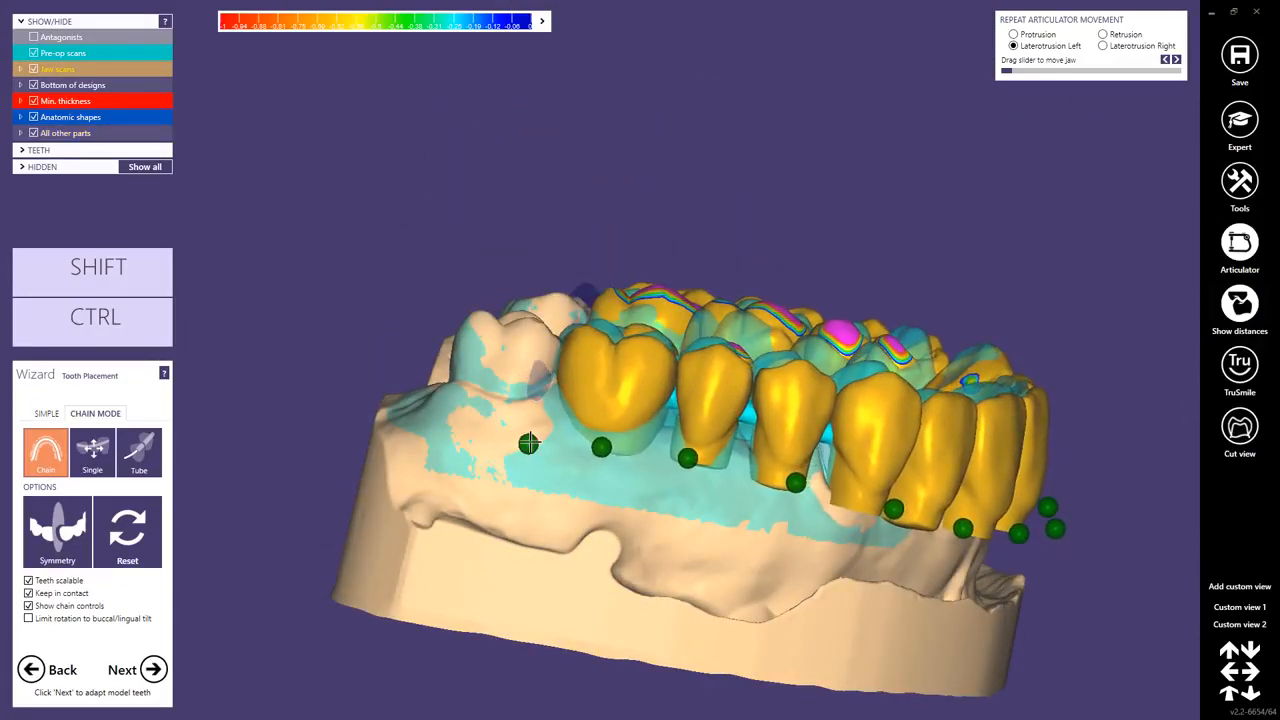
{"action": "right_click_drag", "start_coordinate": [743, 520], "coordinate": [871, 449]}
{"action": "right_click_drag", "start_coordinate": [700, 310], "coordinate": [704, 247]}
{"action": "left_click_drag", "start_coordinate": [704, 247], "coordinate": [703, 243]}
{"action": "right_click_drag", "start_coordinate": [707, 298], "coordinate": [432, 335]}
{"action": "middle_click_drag", "start_coordinate": [413, 363], "coordinate": [600, 361]}
{"action": "right_click_drag", "start_coordinate": [600, 361], "coordinate": [623, 194]}
{"action": "scroll", "coordinate": [497, 441], "scroll_direction": "up", "scroll_amount": 3}
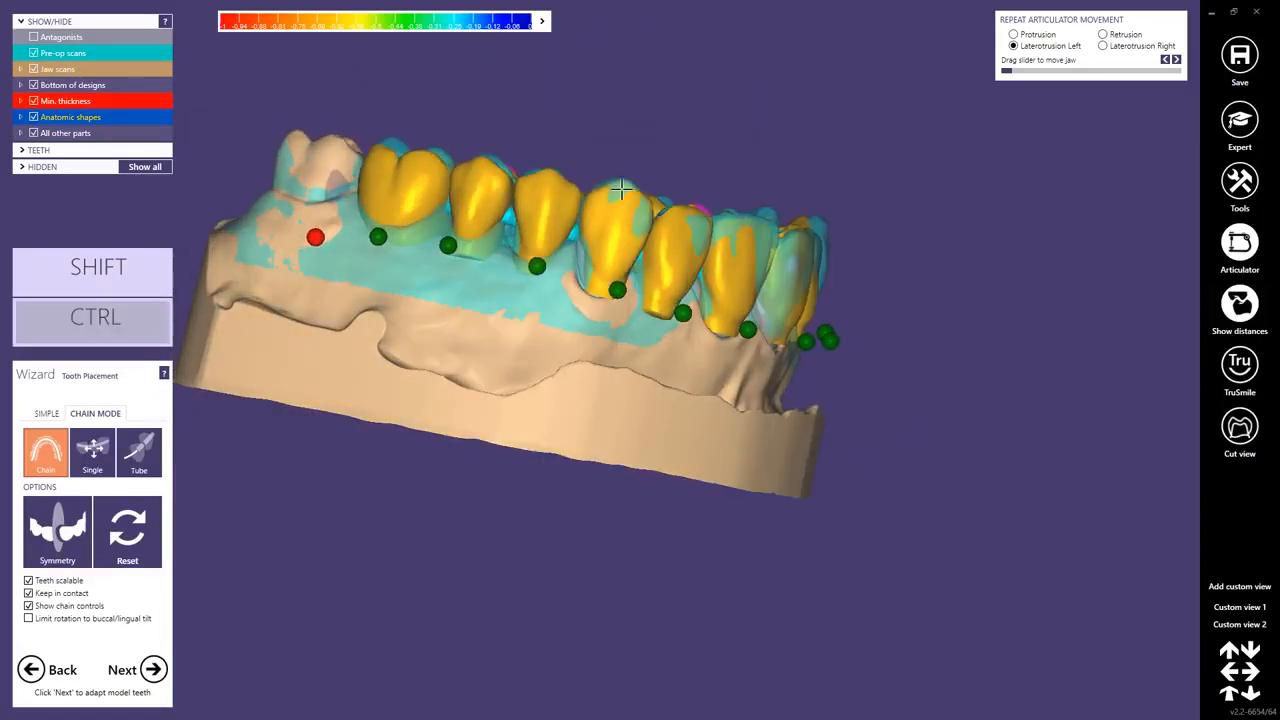
Adjust teeth 22 and 23 to the pre-op scan and fix their chain control points.
{"action": "right_click_drag", "start_coordinate": [676, 249], "coordinate": [679, 251]}
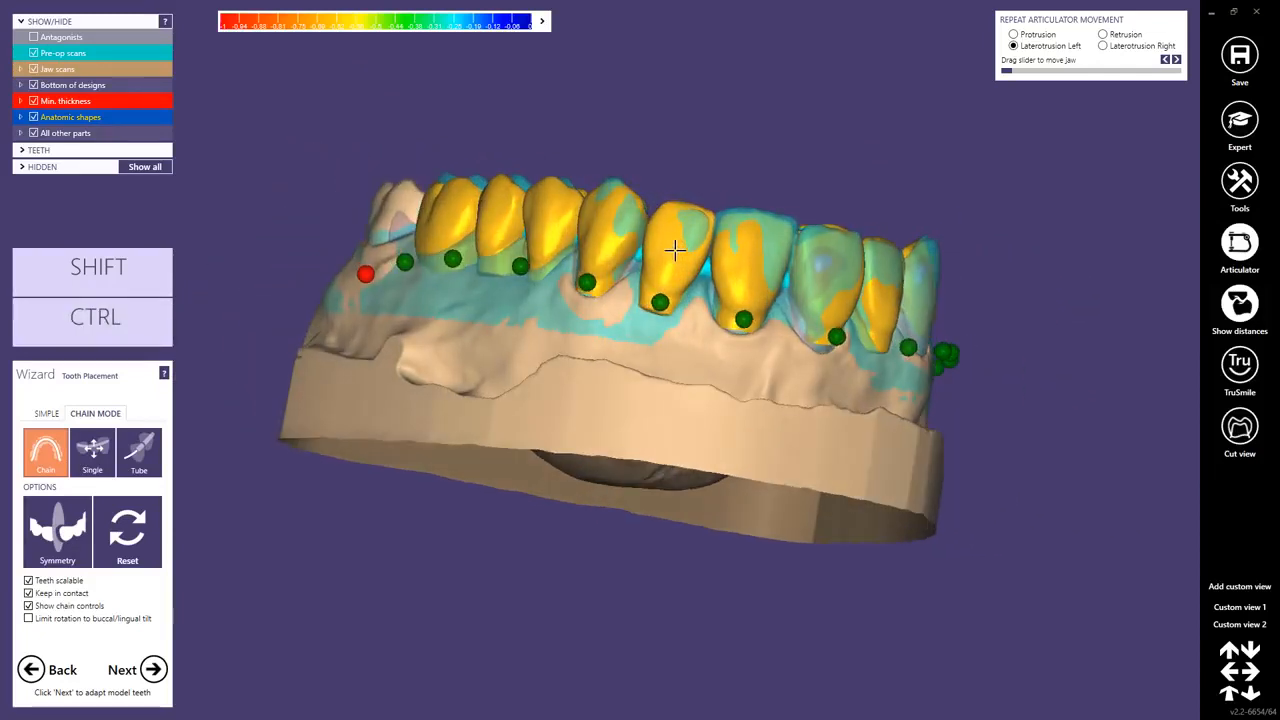
{"action": "left_click_drag", "start_coordinate": [666, 284], "coordinate": [669, 281], "text": "ctrl+shift"}
{"action": "left_click", "coordinate": [662, 298]}
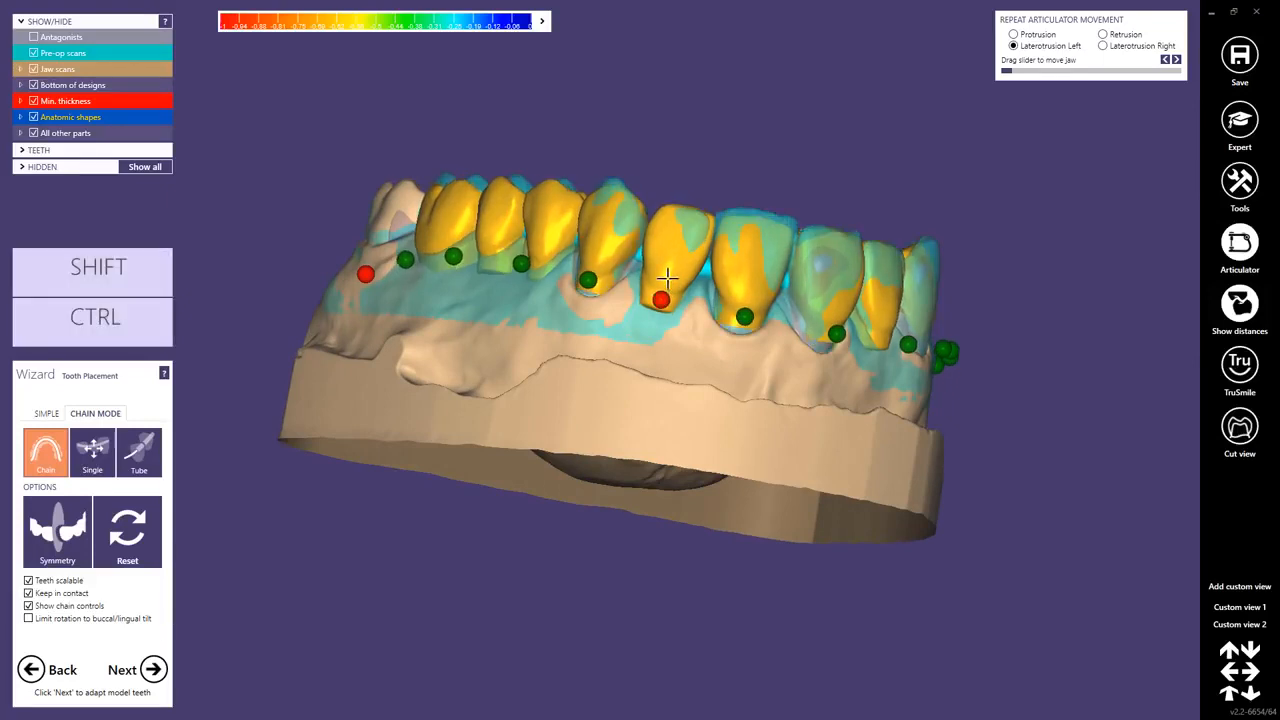
{"action": "mouse_move", "coordinate": [662, 232]}
{"action": "right_mouse_down"}
{"action": "mouse_move", "coordinate": [677, 231]}
{"action": "mouse_move", "coordinate": [645, 225]}
{"action": "right_mouse_up"}
{"action": "left_click", "coordinate": [603, 288]}
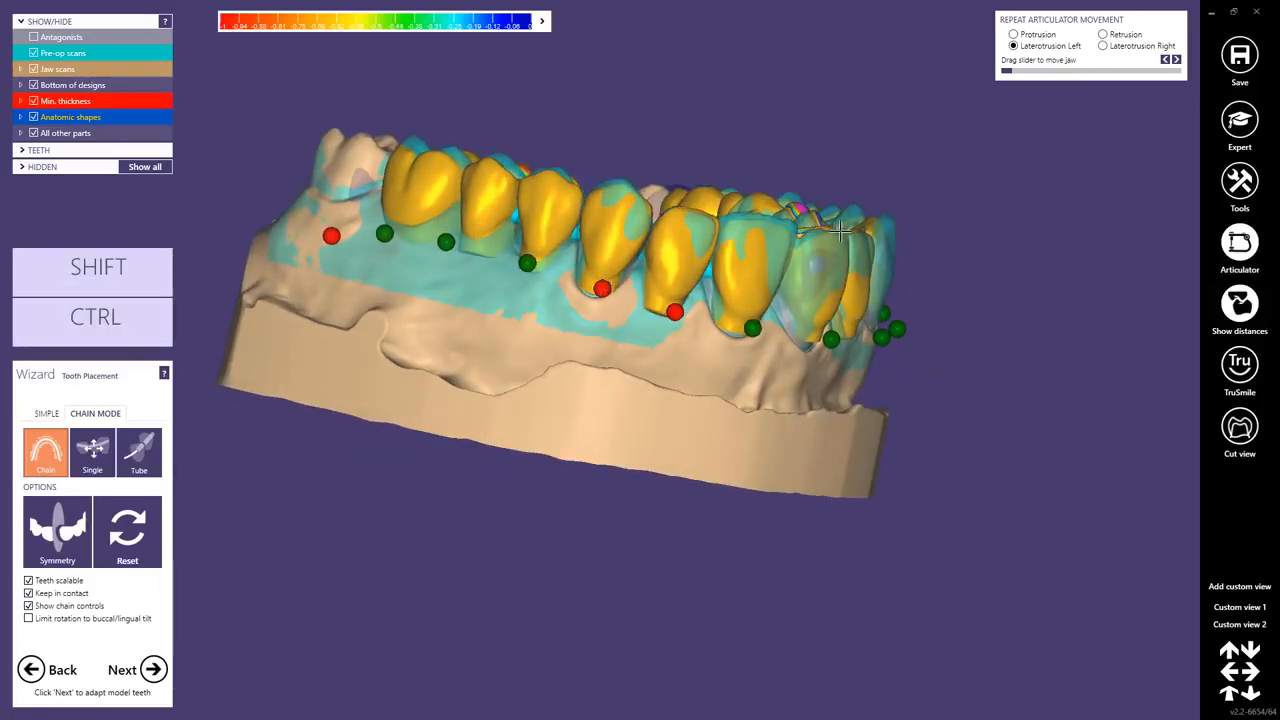
Fix the chain control points behind tooth 17 and at canine 13.
{"action": "right_click_drag", "start_coordinate": [818, 300], "coordinate": [630, 238]}
{"action": "middle_click", "coordinate": [877, 220]}
{"action": "right_click_drag", "start_coordinate": [834, 221], "coordinate": [615, 268]}
{"action": "scroll", "coordinate": [613, 346], "scroll_direction": "up", "scroll_amount": 3}
{"action": "right_click_drag", "start_coordinate": [614, 373], "coordinate": [606, 440]}
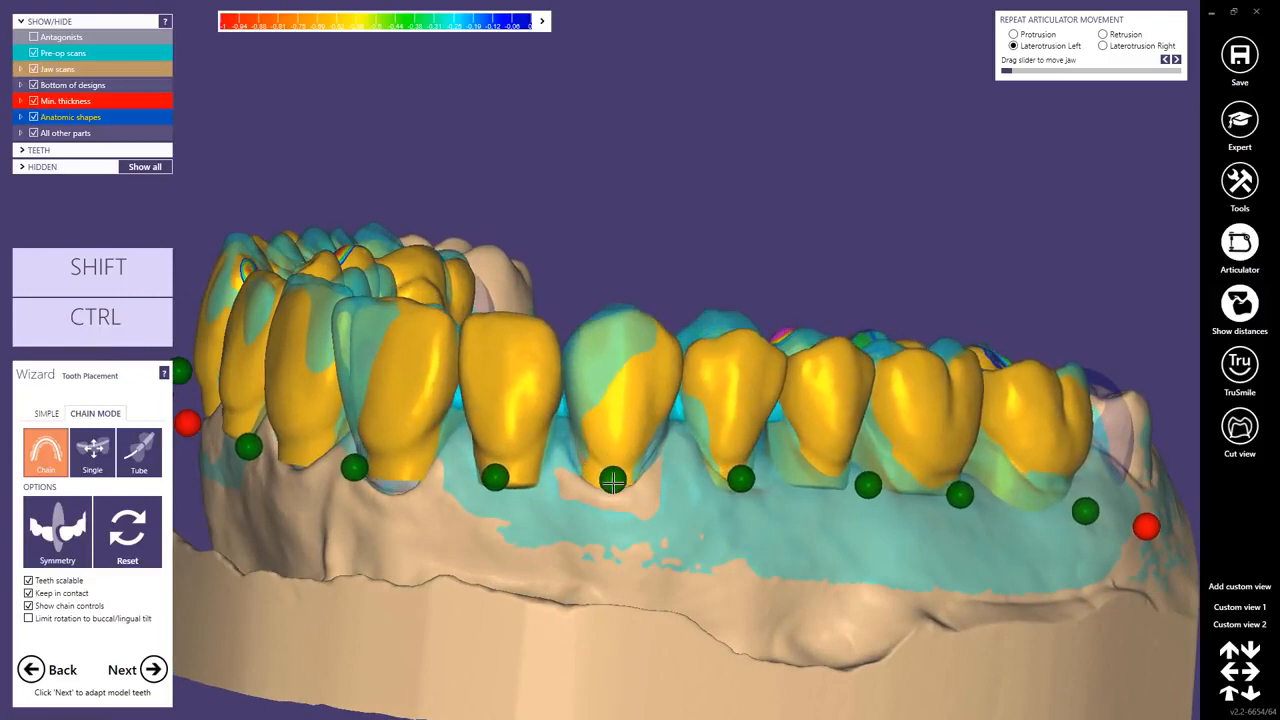
{"action": "left_click", "coordinate": [613, 481]}
Move and rotate canine 13 to follow the shape of the pre-op scan.
{"action": "mouse_move", "coordinate": [631, 355]}
{"action": "left_mouse_down"}
{"action": "mouse_move", "coordinate": [609, 356]}
{"action": "mouse_move", "coordinate": [626, 352]}
{"action": "left_mouse_up"}
{"action": "right_click_drag", "start_coordinate": [627, 353], "coordinate": [638, 355]}
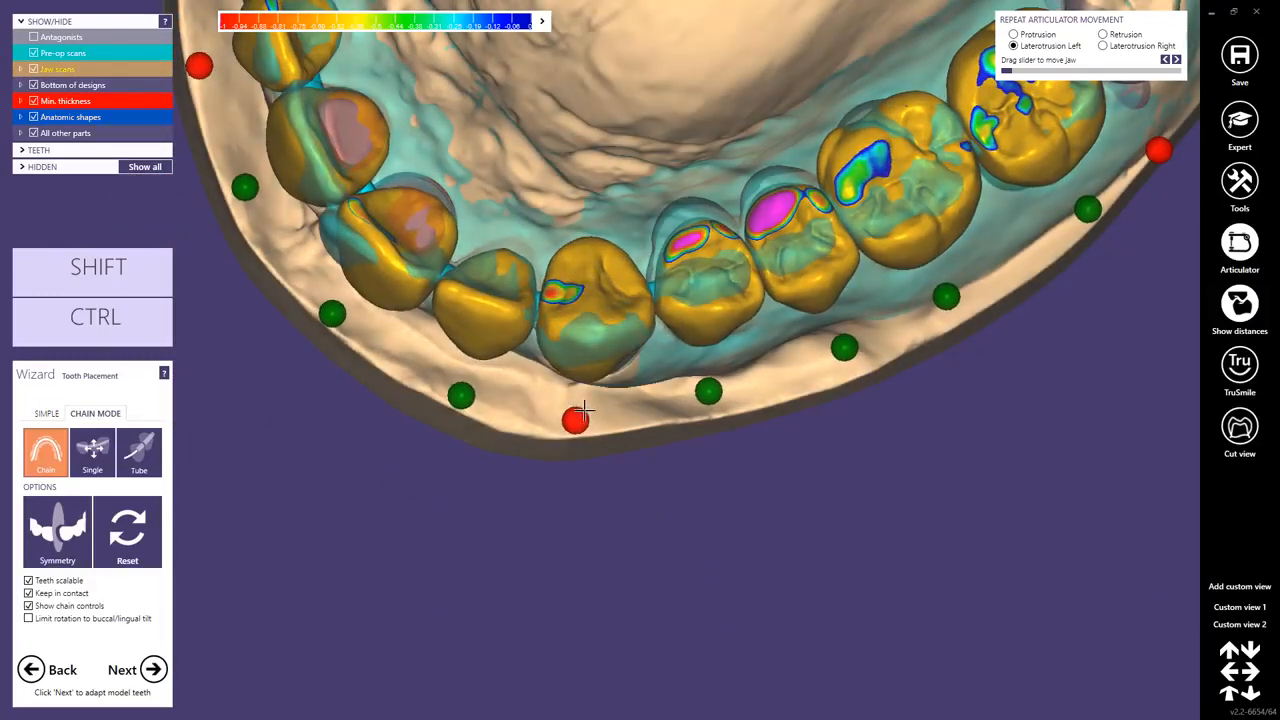
{"action": "right_click_drag", "start_coordinate": [583, 410], "coordinate": [593, 343]}
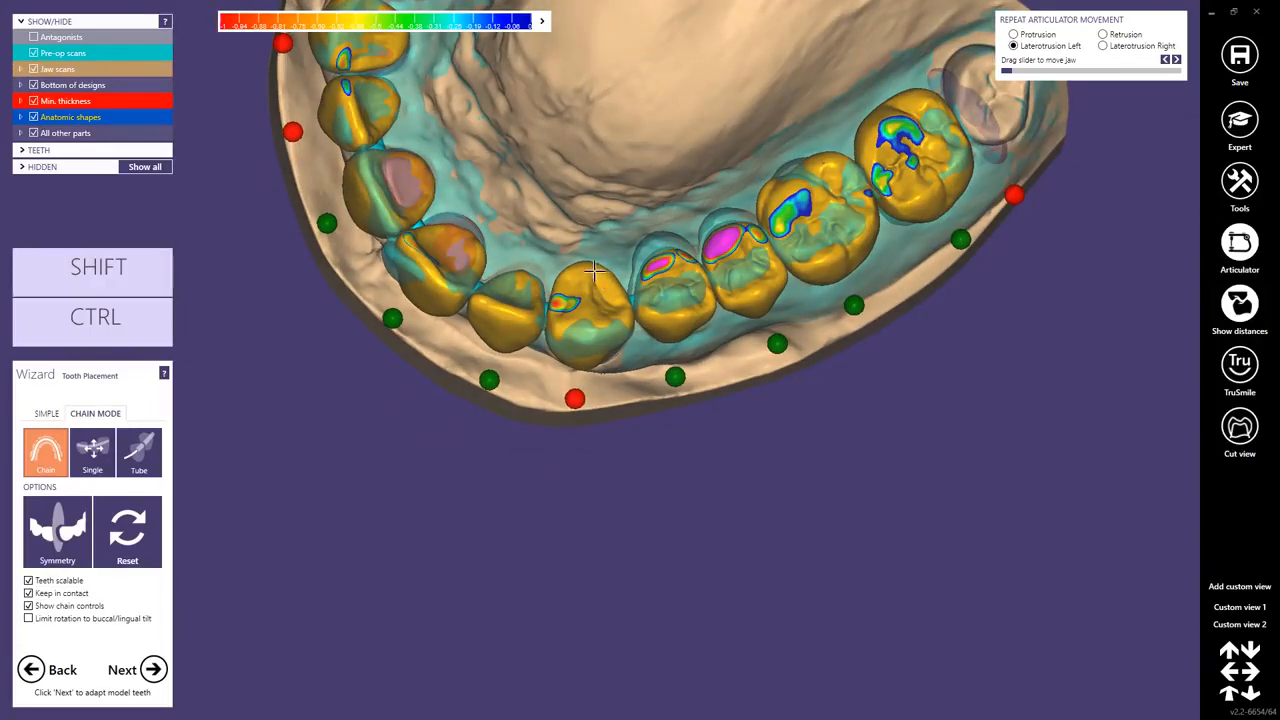
{"action": "right_click_drag", "start_coordinate": [595, 270], "coordinate": [595, 295]}
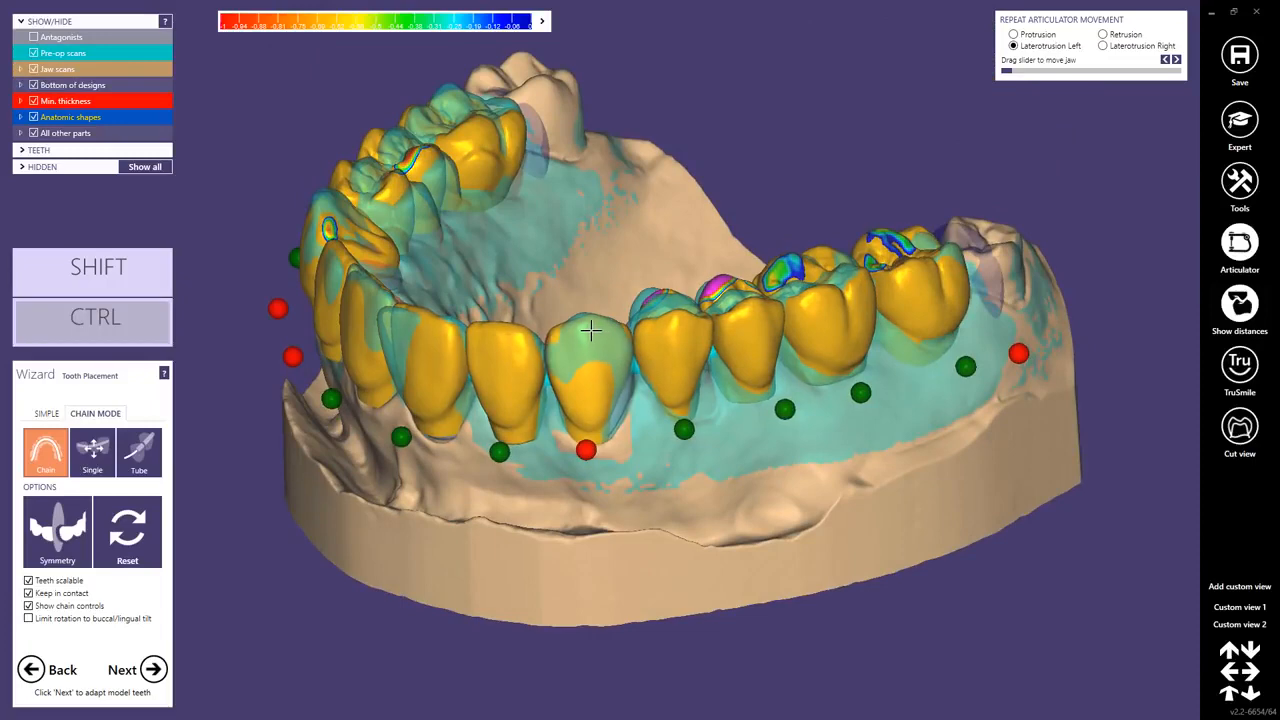
{"action": "left_click_drag", "start_coordinate": [591, 331], "coordinate": [583, 336]}
Release the fixed control point at tooth 22 and realign the incisors with the pre-op scan.
{"action": "right_click_drag", "start_coordinate": [583, 336], "coordinate": [510, 434]}
{"action": "middle_click", "coordinate": [512, 430]}
{"action": "middle_click", "coordinate": [484, 332]}
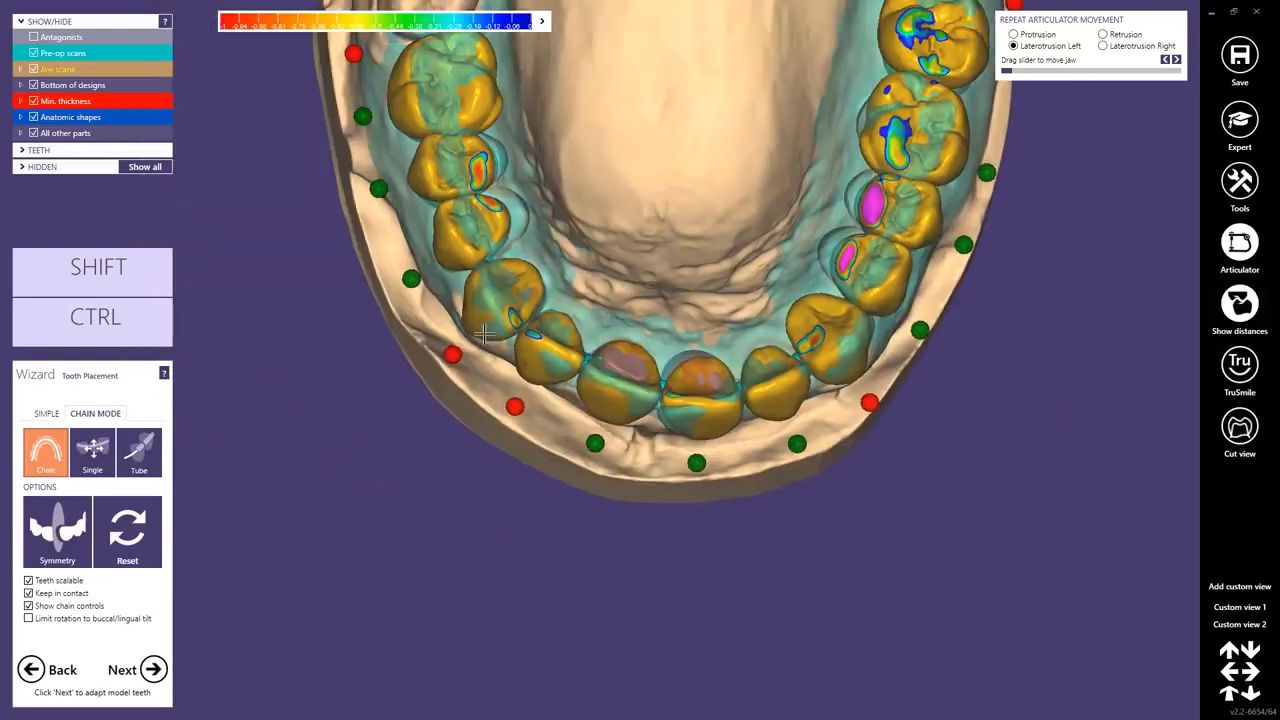
{"action": "right_click_drag", "start_coordinate": [484, 332], "coordinate": [567, 357]}
{"action": "left_click_drag", "start_coordinate": [616, 373], "coordinate": [618, 367]}
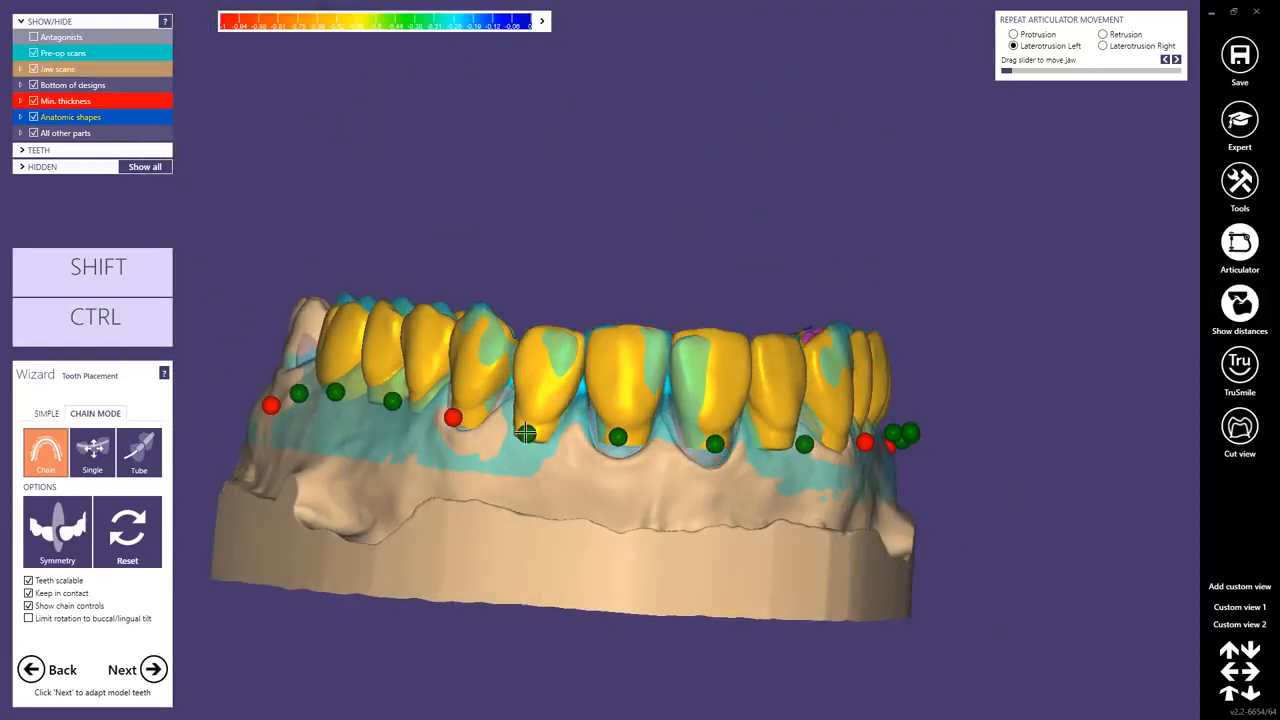
{"action": "left_click_drag", "start_coordinate": [624, 362], "coordinate": [596, 350]}
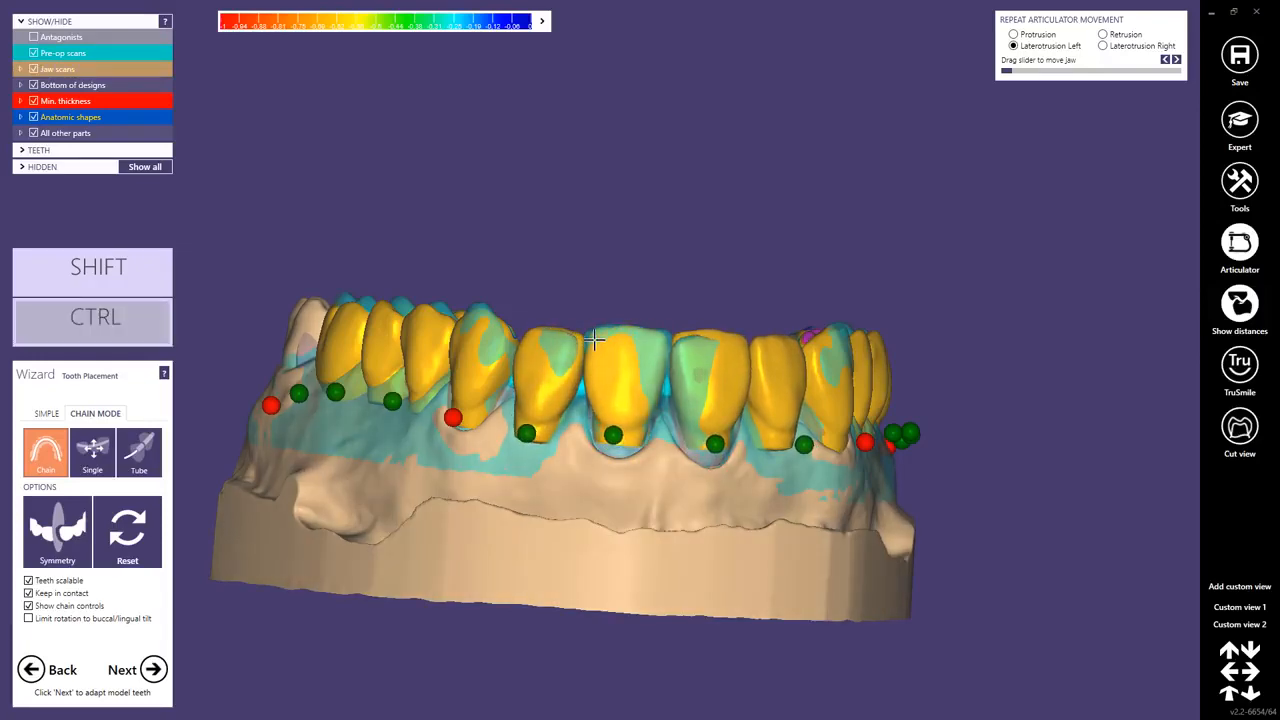
{"action": "mouse_move", "coordinate": [600, 352]}
{"action": "right_mouse_down"}
{"action": "mouse_move", "coordinate": [634, 377]}
{"action": "mouse_move", "coordinate": [622, 349]}
{"action": "right_mouse_up"}
{"action": "right_click_drag", "start_coordinate": [508, 300], "coordinate": [541, 276]}
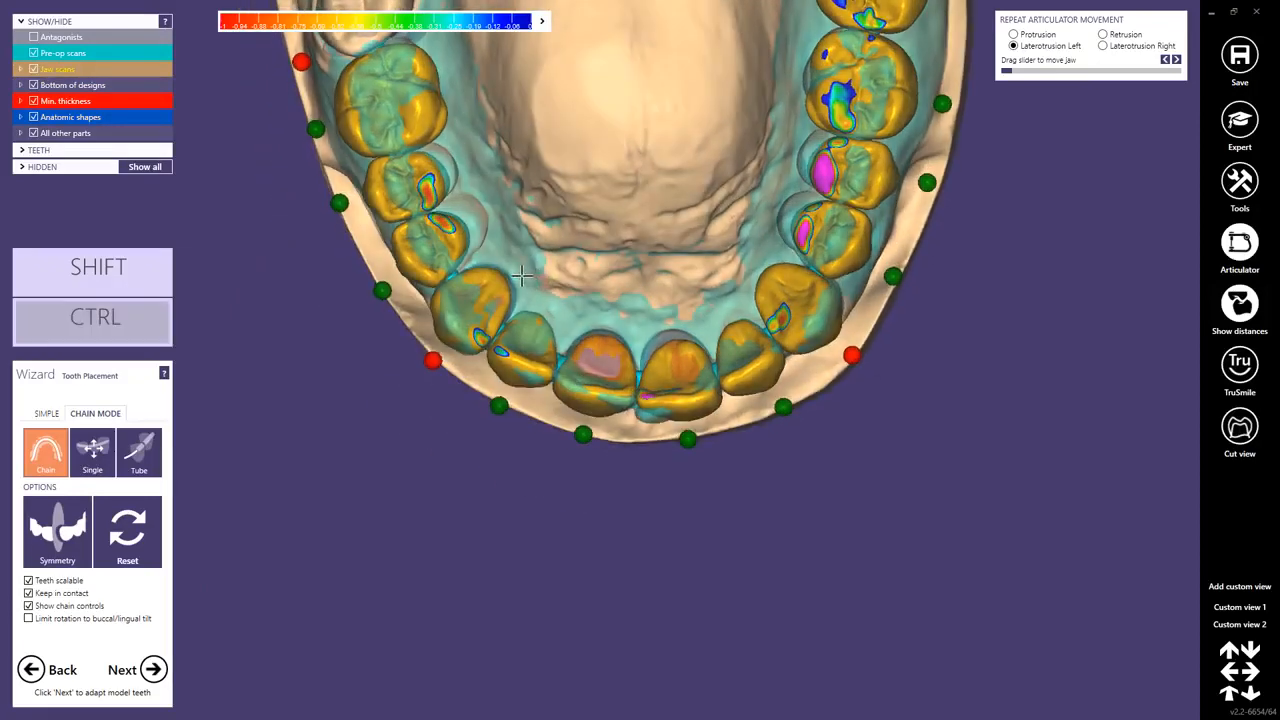
Hide the upper jaw scan and include dynamic protrusion, laterotrusion and retrusion contacts in the intersection display.
{"action": "left_click", "coordinate": [522, 275], "text": "ctrl"}
{"action": "right_click_drag", "start_coordinate": [580, 350], "coordinate": [591, 366]}
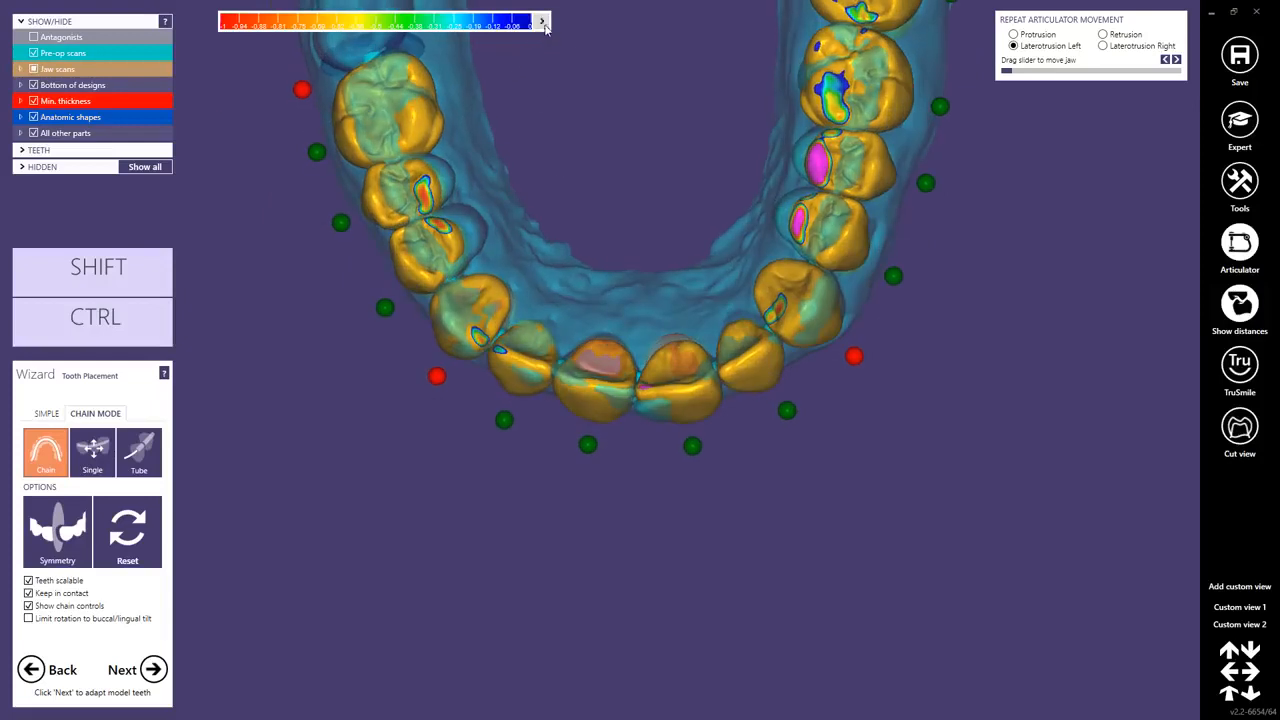
{"action": "left_click", "coordinate": [541, 22]}
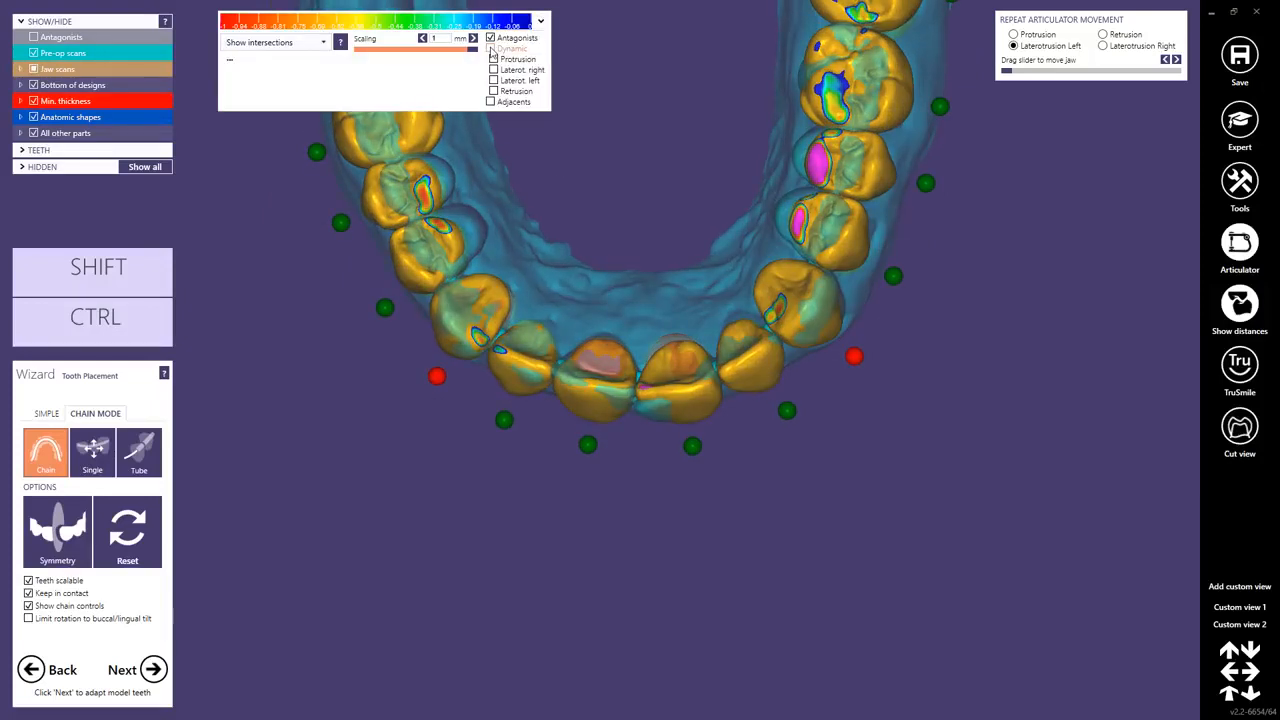
{"action": "left_click", "coordinate": [491, 50]}
{"action": "middle_click_drag", "start_coordinate": [644, 192], "coordinate": [618, 347]}
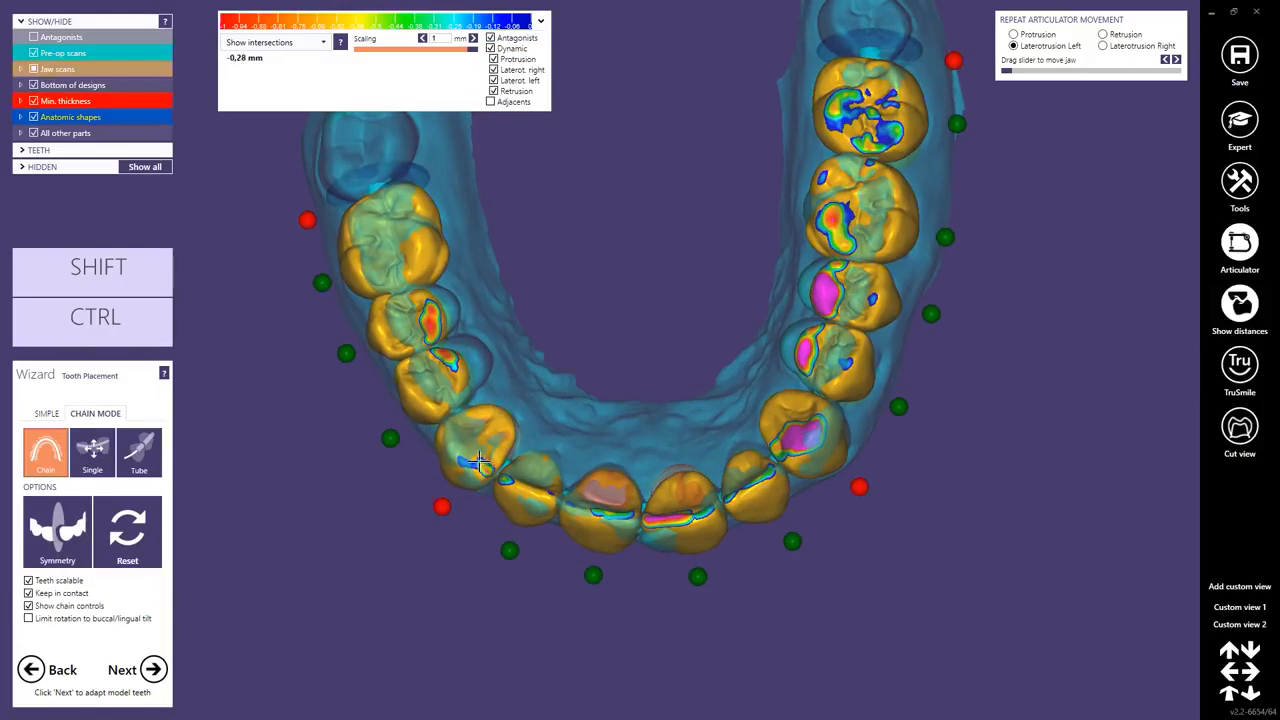
Realign the incisors and canine 13 in the chain to reduce dynamic contacts, fixing the control points at both central incisors.
{"action": "left_click_drag", "start_coordinate": [524, 484], "coordinate": [522, 494], "text": "ctrl"}
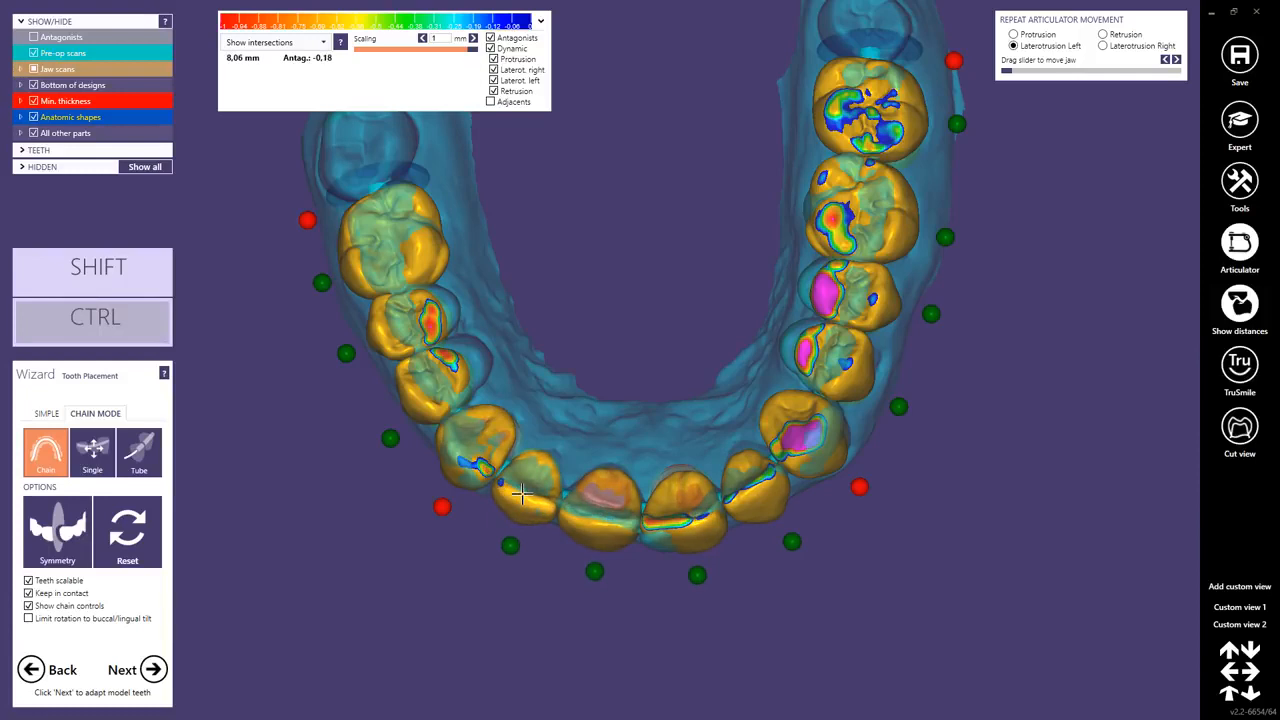
{"action": "left_click_drag", "start_coordinate": [674, 508], "coordinate": [665, 494], "text": "ctrl"}
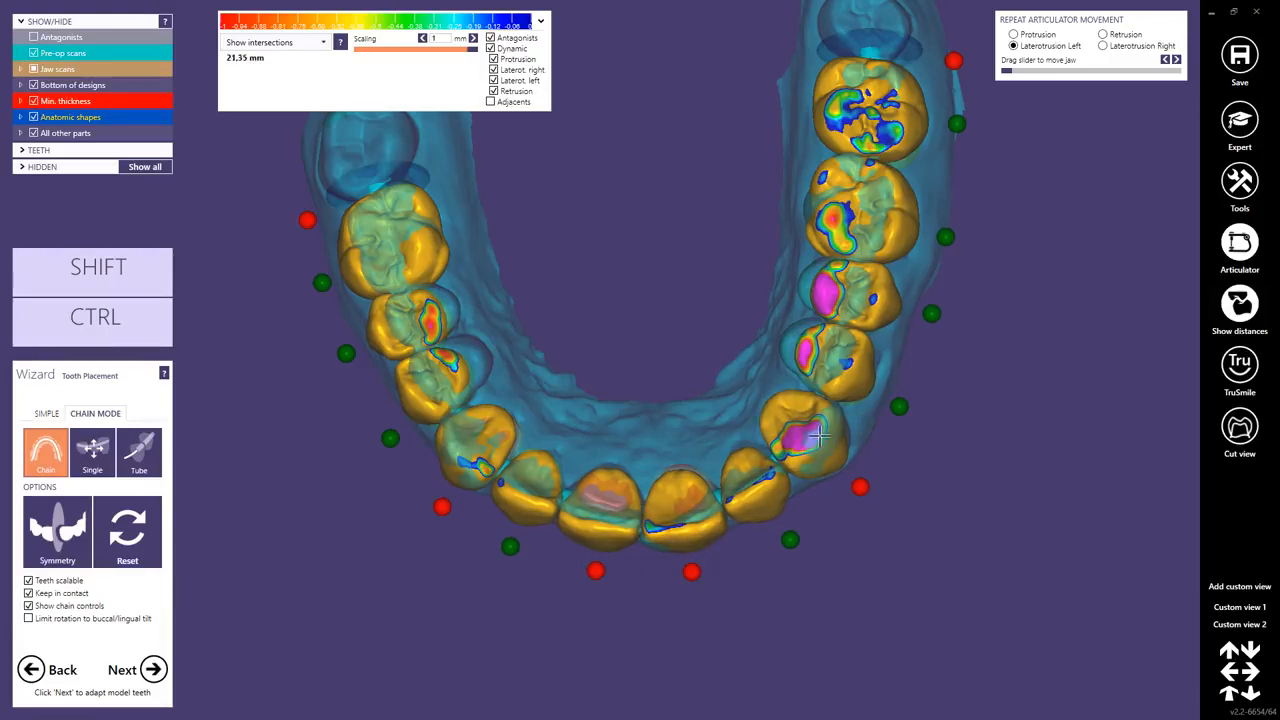
{"action": "left_click_drag", "start_coordinate": [819, 434], "coordinate": [813, 438], "text": "ctrl"}
{"action": "right_click_drag", "start_coordinate": [813, 438], "coordinate": [480, 389]}
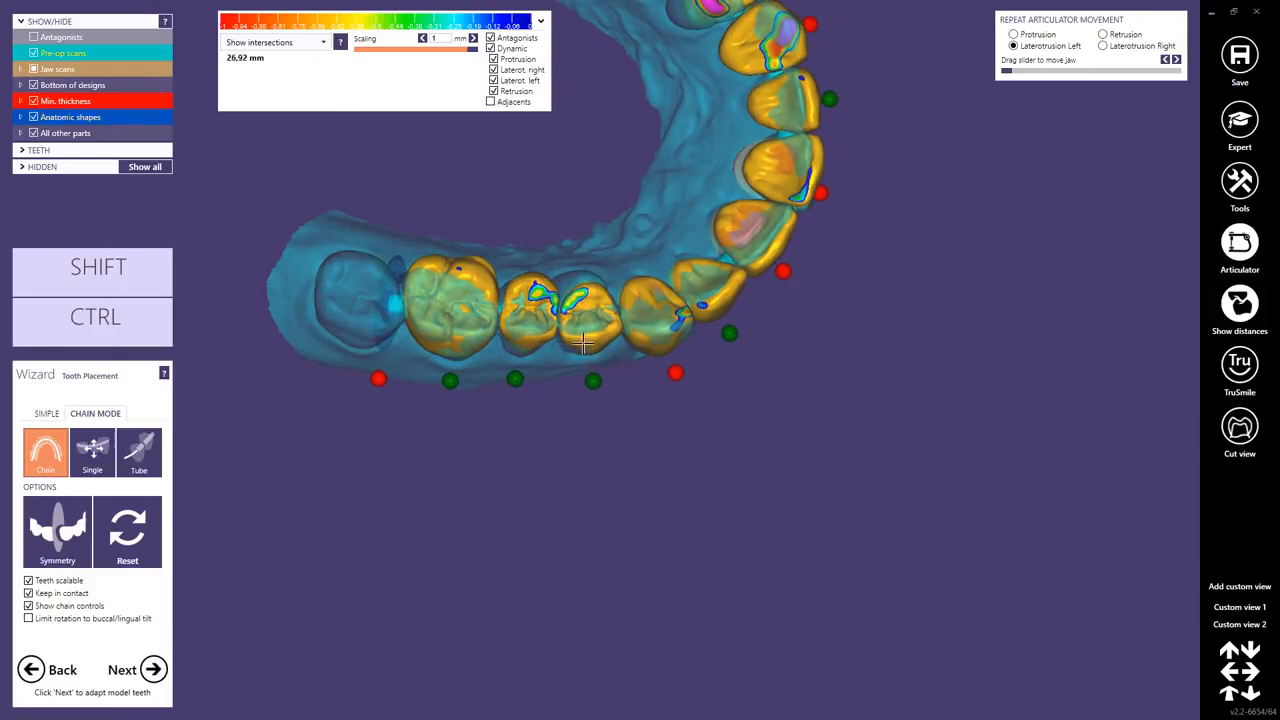
{"action": "right_click_drag", "start_coordinate": [586, 343], "coordinate": [665, 372]}
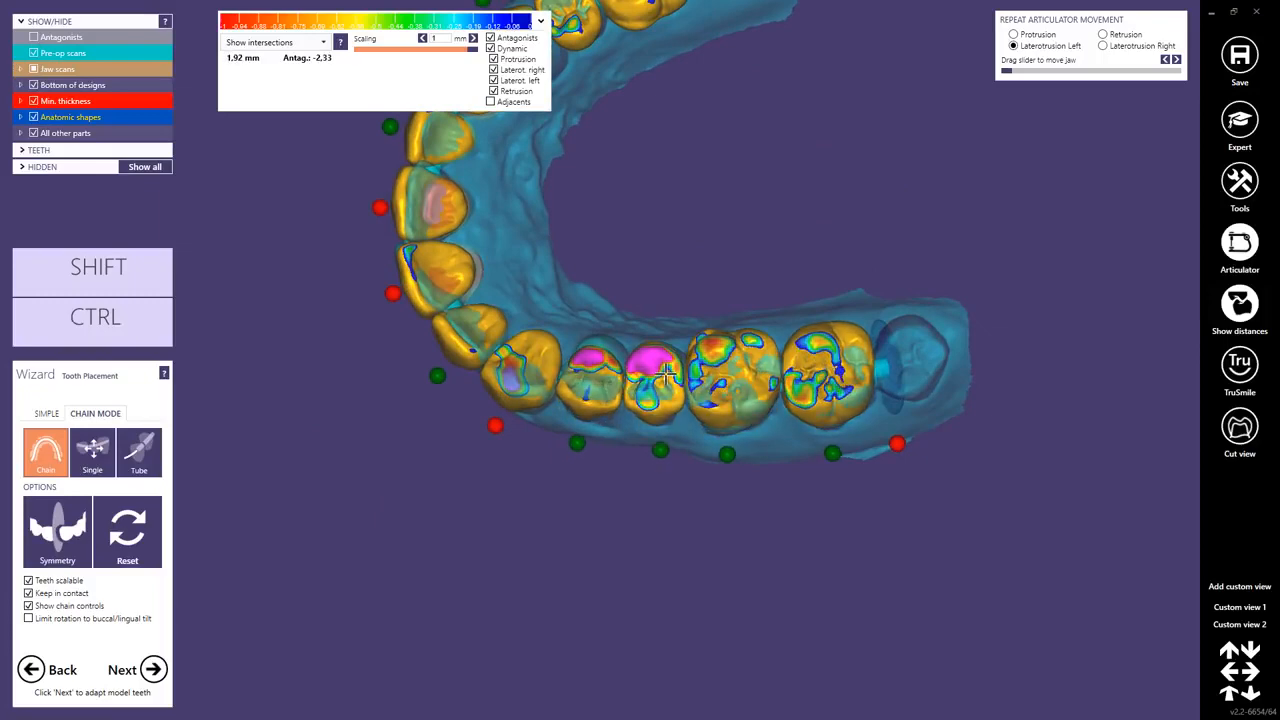
{"action": "right_click_drag", "start_coordinate": [671, 365], "coordinate": [683, 226]}
{"action": "middle_click_drag", "start_coordinate": [646, 361], "coordinate": [645, 376]}
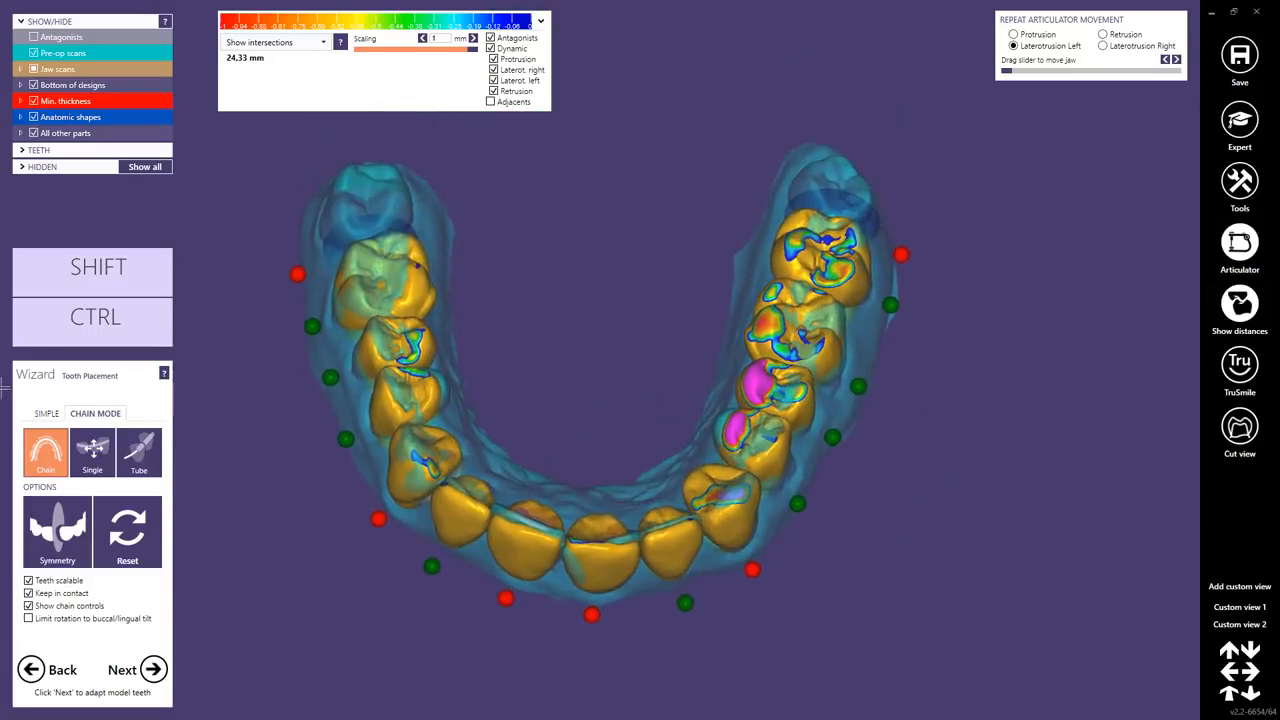
Switch tooth placement to simple mode and reposition first molar 26 to match the pre-op scan.
{"action": "left_click", "coordinate": [48, 418]}
{"action": "right_click_drag", "start_coordinate": [428, 468], "coordinate": [500, 432]}
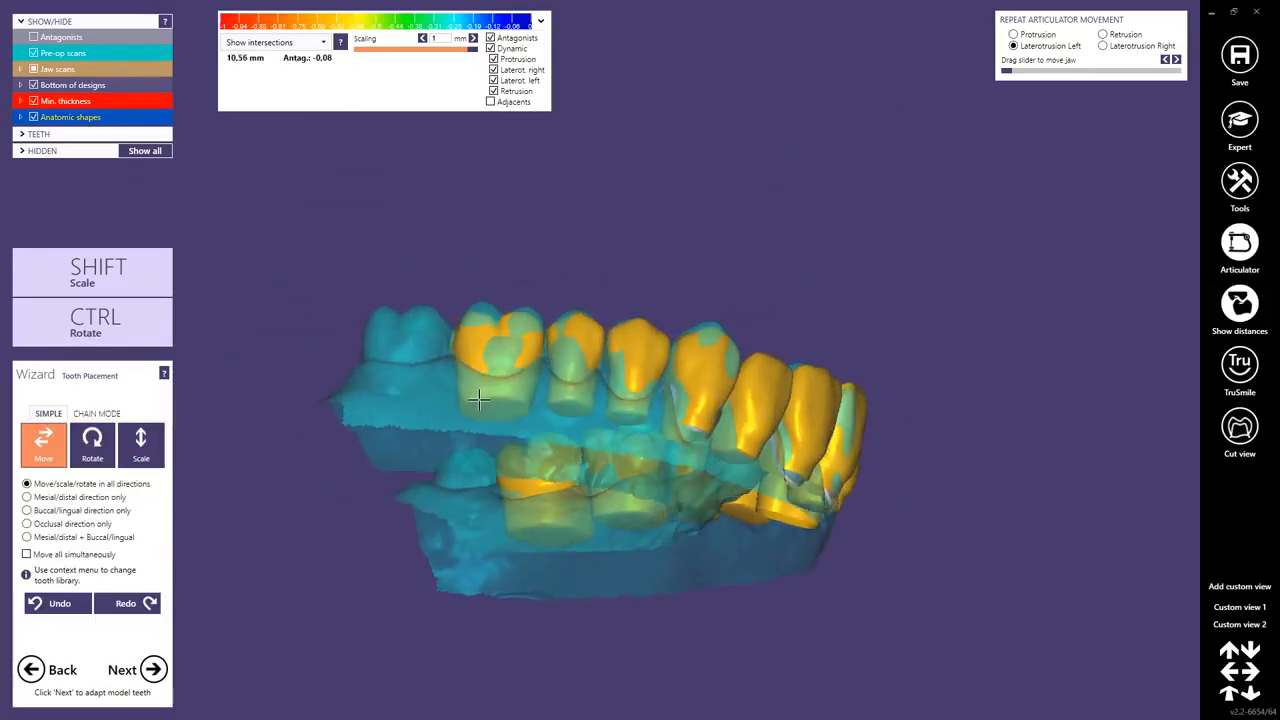
{"action": "middle_click", "coordinate": [477, 400]}
{"action": "right_click_drag", "start_coordinate": [500, 352], "coordinate": [545, 420]}
{"action": "right_click_drag", "start_coordinate": [629, 274], "coordinate": [620, 296]}
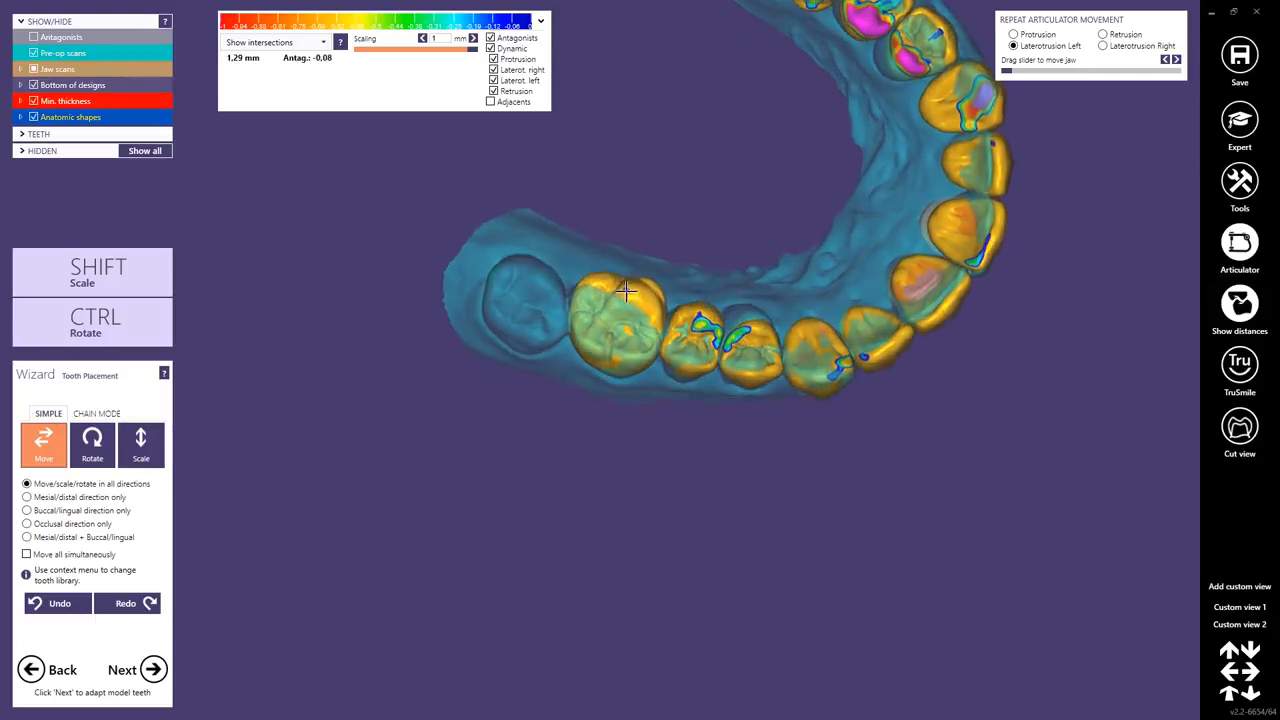
{"action": "scroll", "coordinate": [610, 313], "scroll_direction": "up", "scroll_amount": 3}
{"action": "left_click_drag", "start_coordinate": [633, 295], "coordinate": [630, 298]}
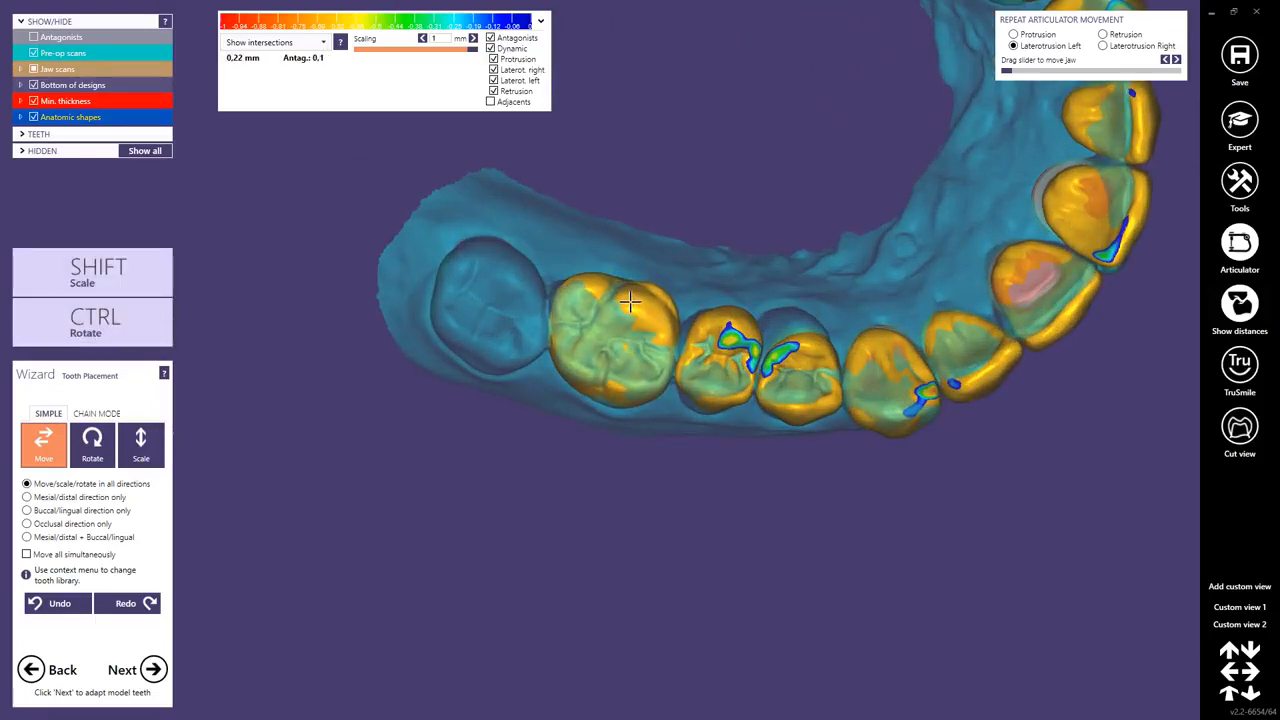
Move and rotate premolar 25 and adjust premolar 24 to follow the pre-op scan.
{"action": "left_click_drag", "start_coordinate": [713, 335], "coordinate": [720, 320], "text": "ctrl"}
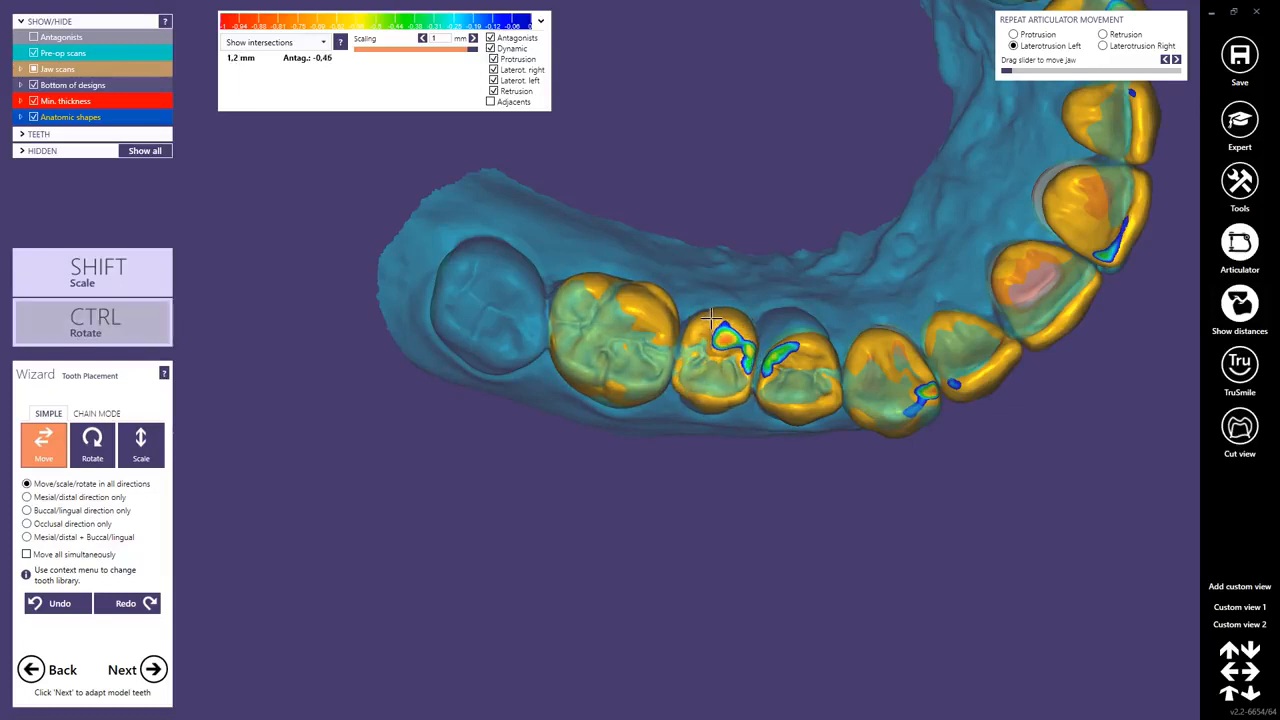
{"action": "left_click_drag", "start_coordinate": [698, 388], "coordinate": [713, 370], "text": "ctrl"}
{"action": "right_click_drag", "start_coordinate": [709, 370], "coordinate": [721, 291]}
{"action": "left_click_drag", "start_coordinate": [724, 289], "coordinate": [725, 289], "text": "ctrl"}
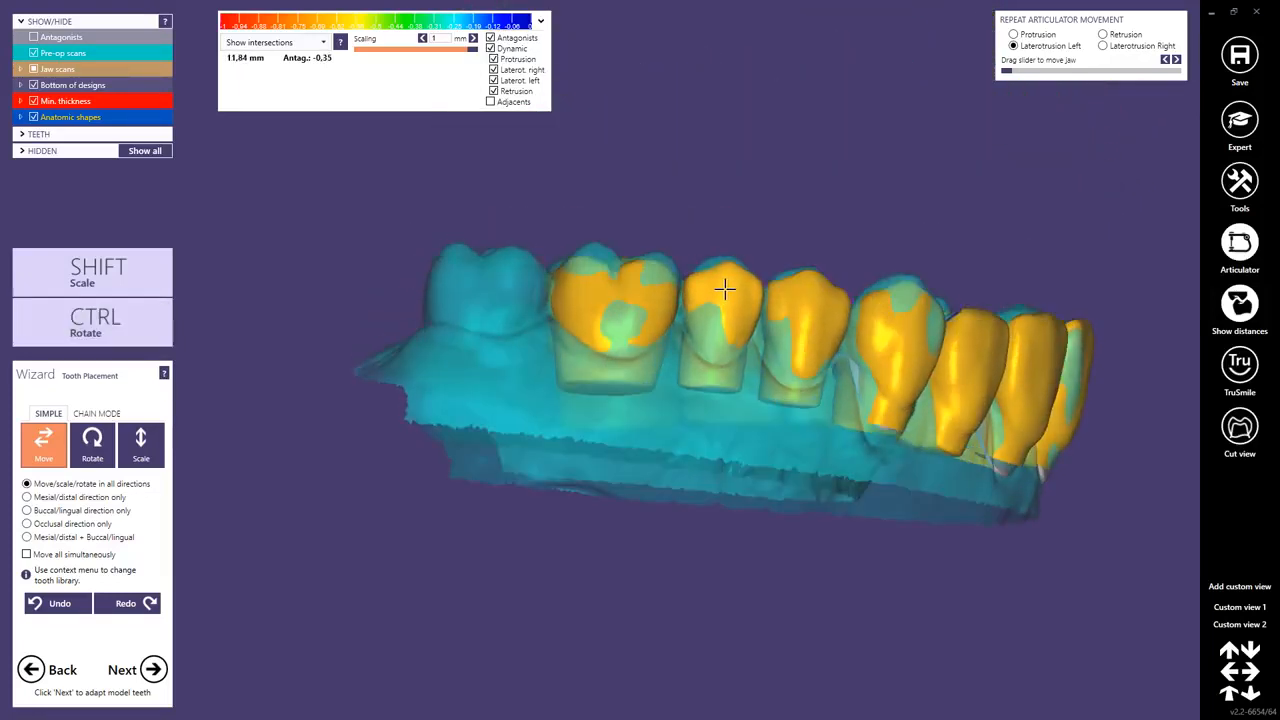
{"action": "right_click_drag", "start_coordinate": [800, 323], "coordinate": [779, 357]}
Move molar 17, and move and rotate molar 16, to reduce their antagonist intersections.
{"action": "right_click_drag", "start_coordinate": [643, 263], "coordinate": [877, 359]}
{"action": "scroll", "coordinate": [877, 359], "scroll_direction": "up", "scroll_amount": 2}
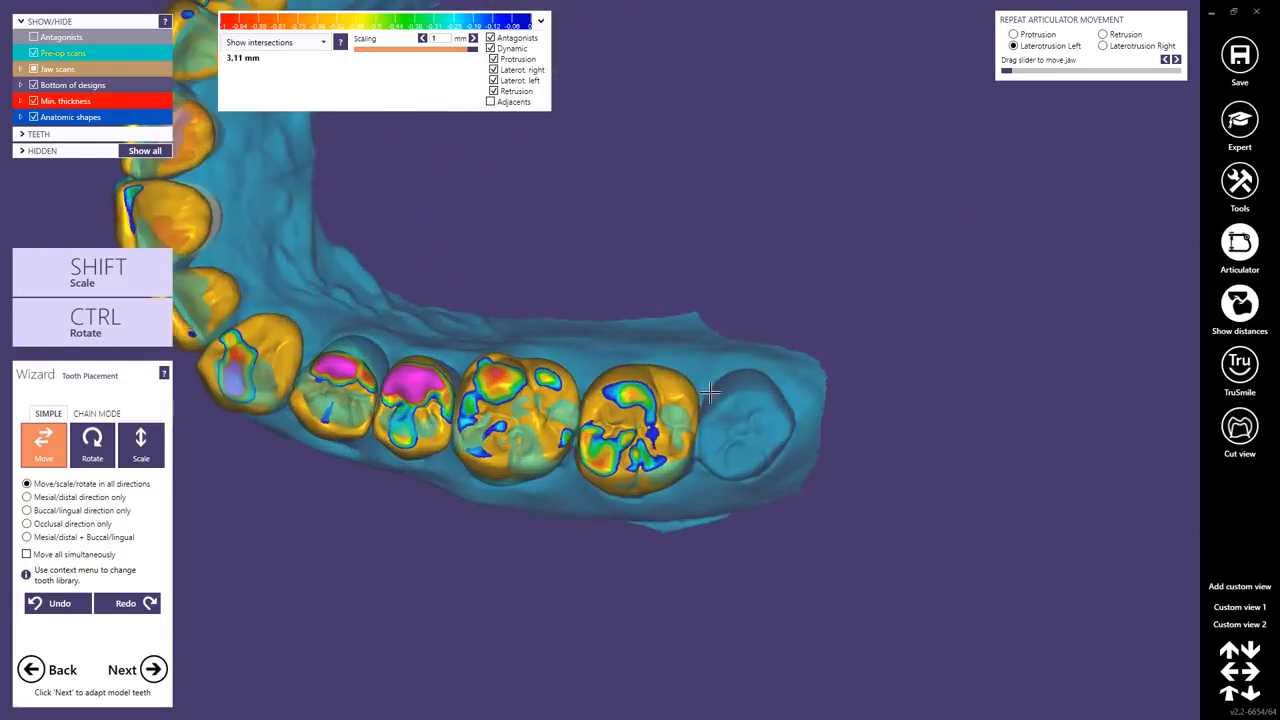
{"action": "left_click_drag", "start_coordinate": [669, 396], "coordinate": [667, 407]}
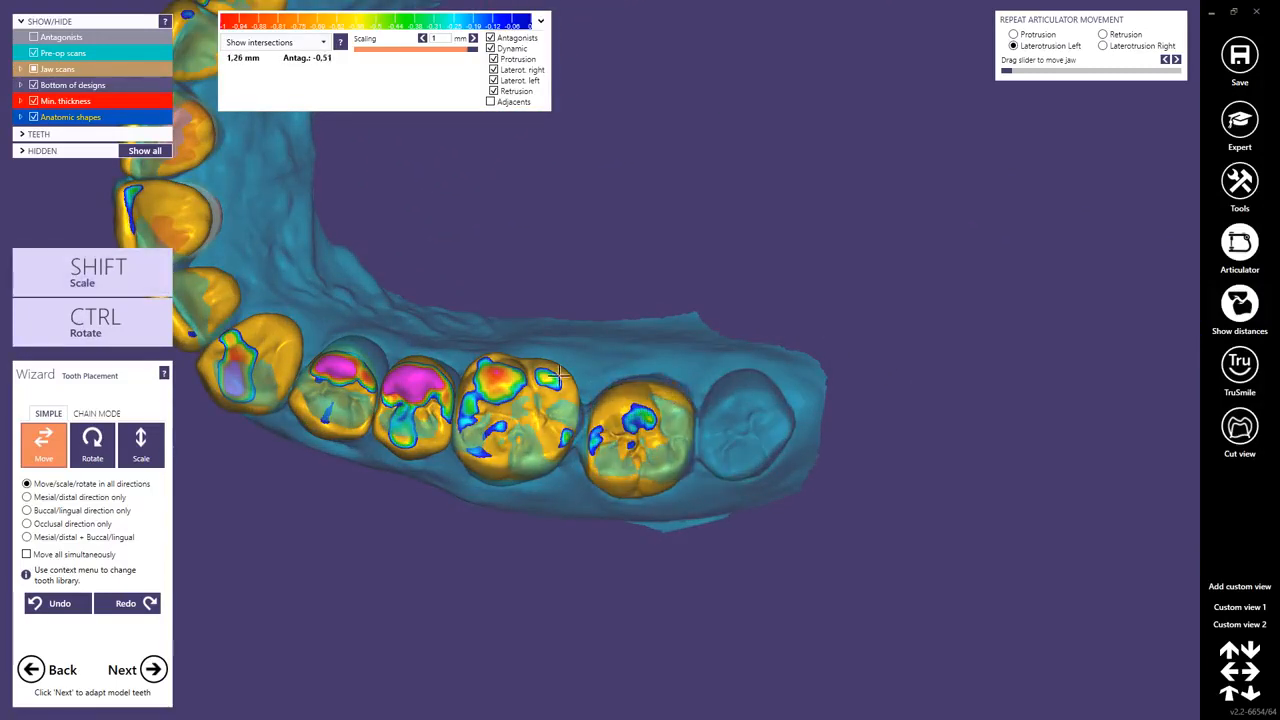
{"action": "left_click_drag", "start_coordinate": [528, 373], "coordinate": [529, 385]}
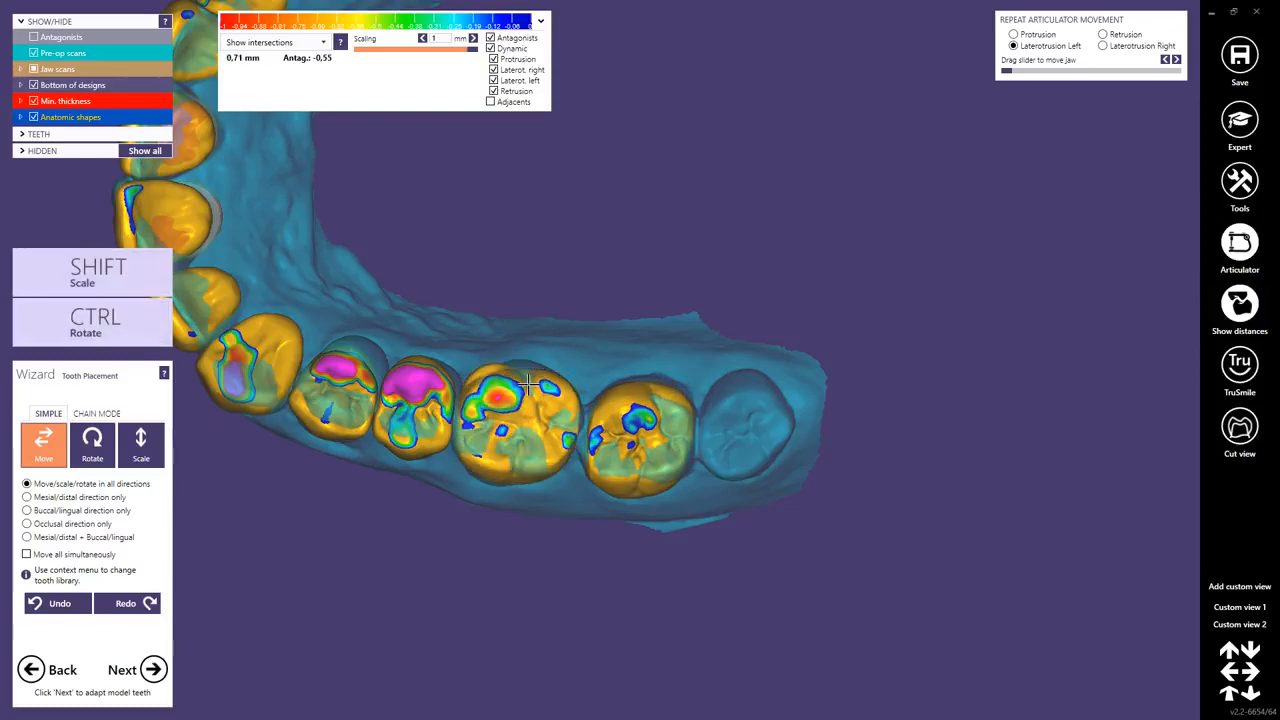
{"action": "right_click_drag", "start_coordinate": [529, 384], "coordinate": [537, 371]}
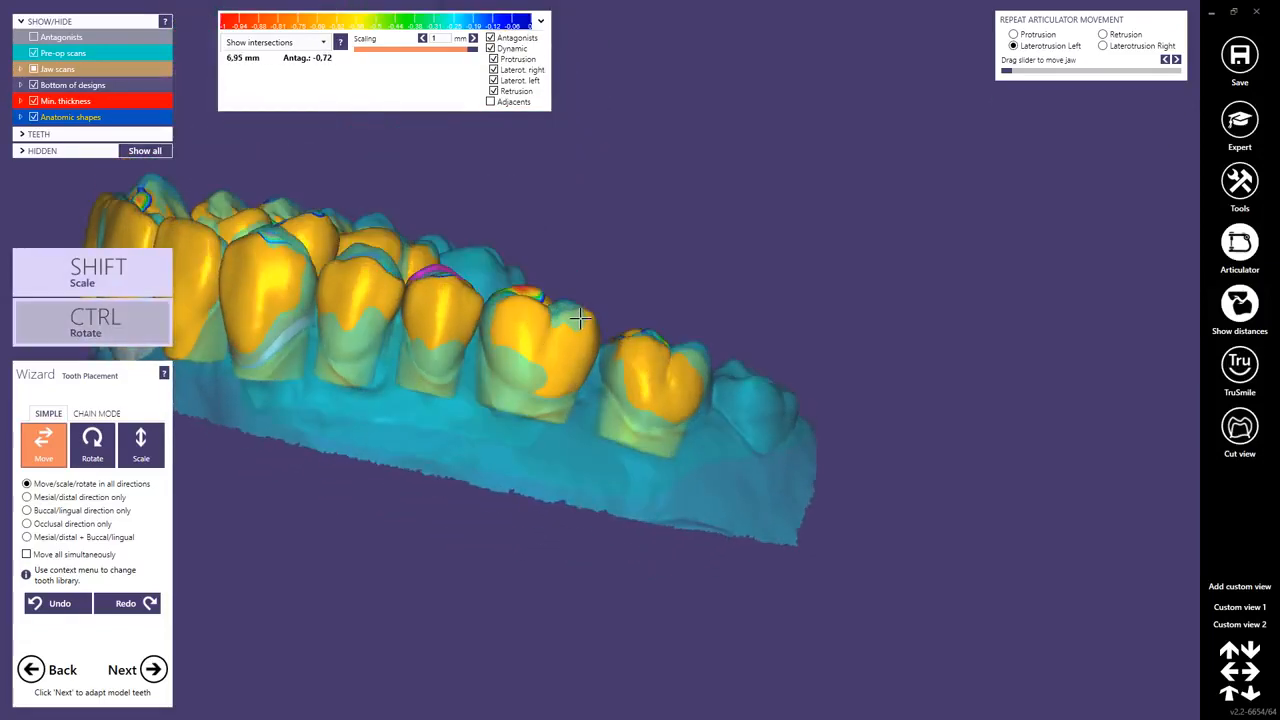
{"action": "mouse_move", "coordinate": [580, 317]}
{"action": "right_mouse_down"}
{"action": "mouse_move", "coordinate": [608, 375]}
{"action": "mouse_move", "coordinate": [563, 351]}
{"action": "mouse_move", "coordinate": [578, 332]}
{"action": "right_mouse_up"}
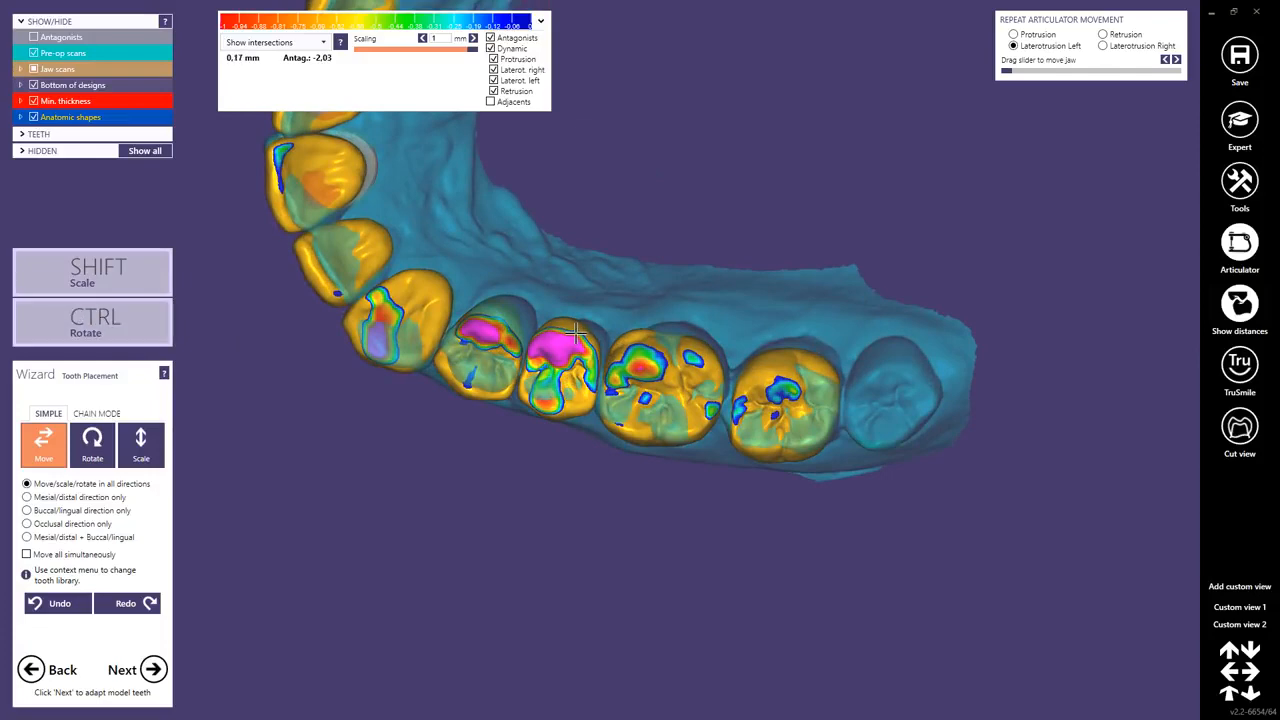
Reposition premolars 14 and 15 to reduce the strong contacts on their palatal cusps.
{"action": "right_click_drag", "start_coordinate": [577, 333], "coordinate": [489, 356]}
{"action": "left_click_drag", "start_coordinate": [490, 355], "coordinate": [551, 359], "text": "ctrl"}
{"action": "left_click_drag", "start_coordinate": [641, 359], "coordinate": [640, 364]}
{"action": "right_click_drag", "start_coordinate": [641, 360], "coordinate": [580, 346]}
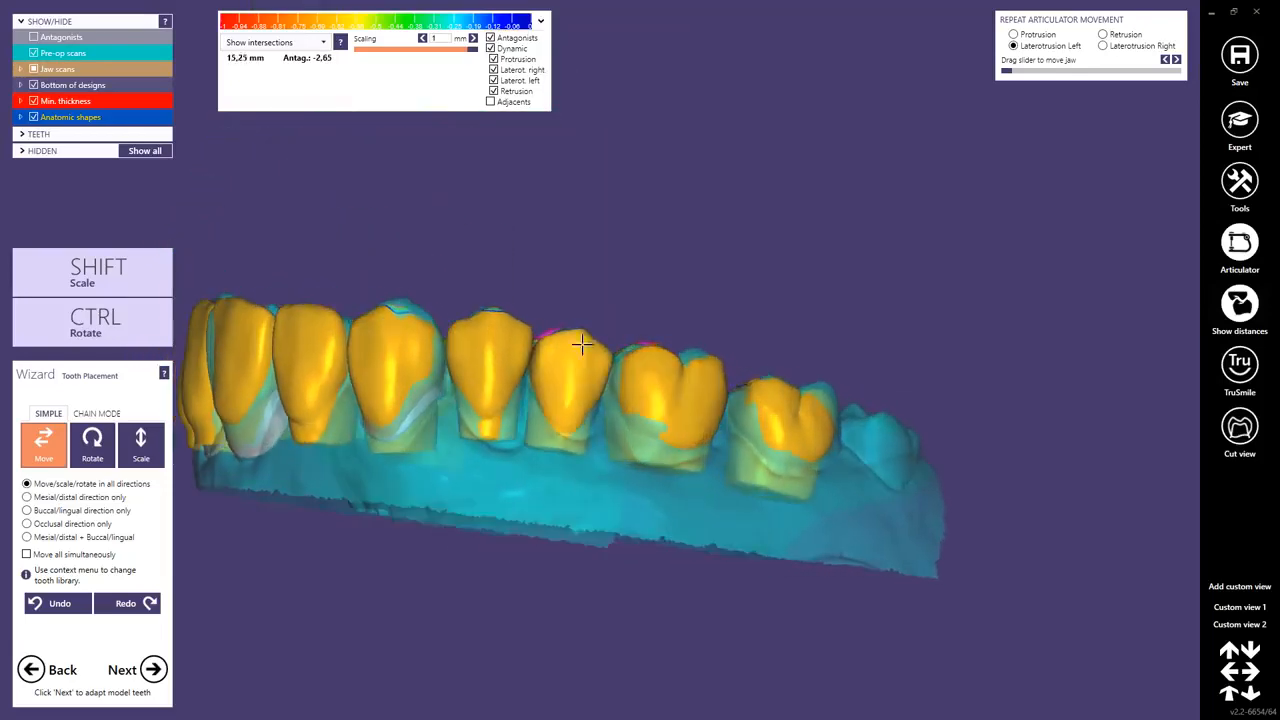
Show the antagonists, hide the pre-op scans, and adjust premolars 14 and 15 against the opposing teeth.
{"action": "left_click", "coordinate": [33, 37]}
{"action": "left_click", "coordinate": [34, 55]}
{"action": "right_click_drag", "start_coordinate": [385, 290], "coordinate": [456, 318]}
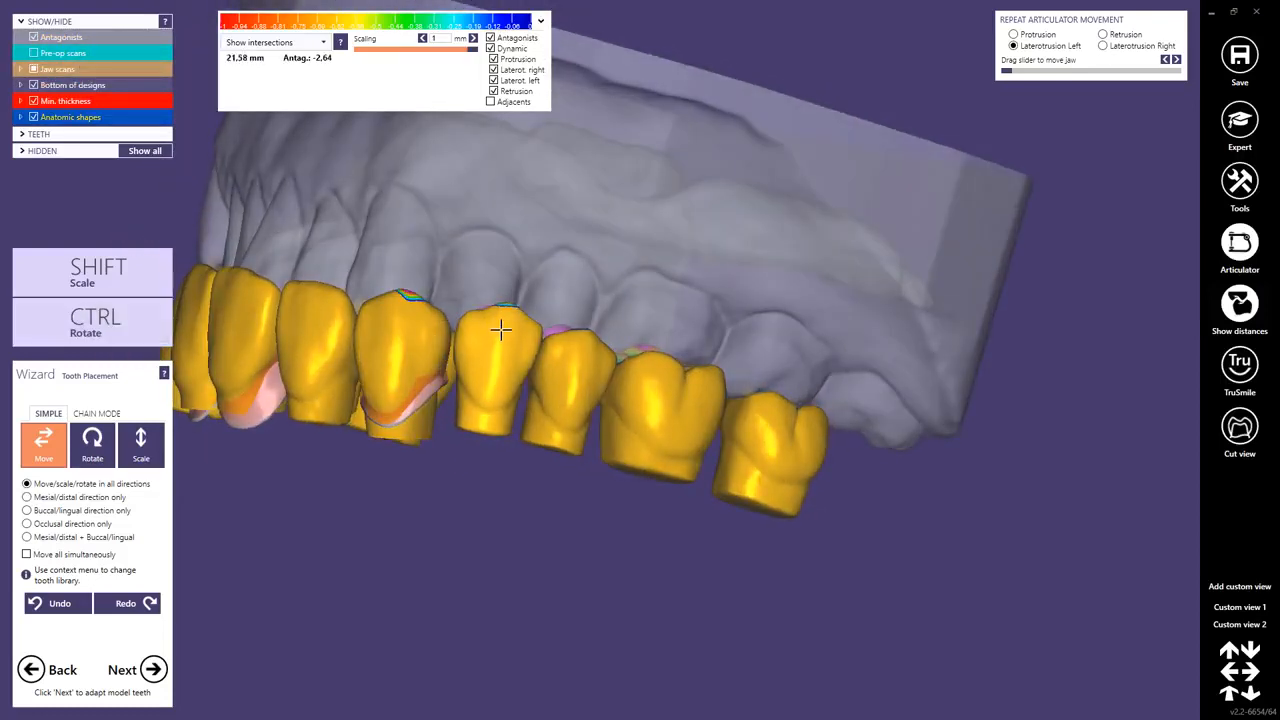
{"action": "left_click_drag", "start_coordinate": [500, 331], "coordinate": [505, 316], "text": "ctrl"}
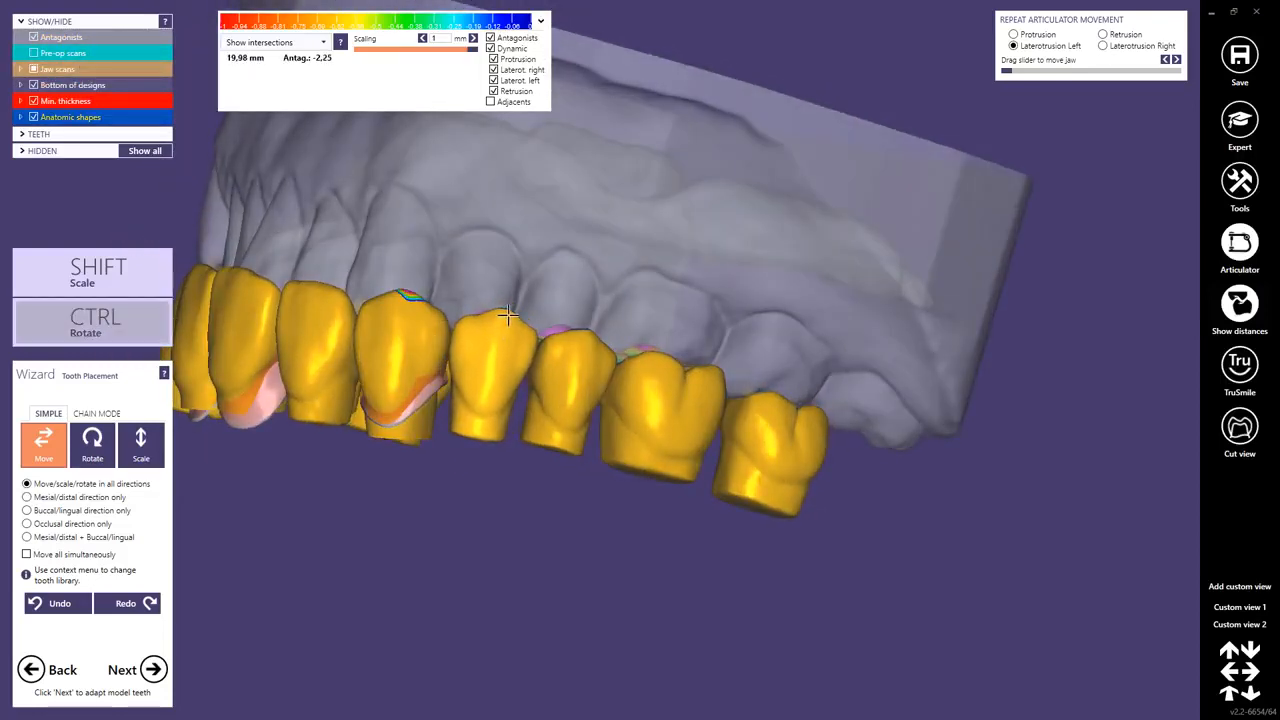
{"action": "right_click_drag", "start_coordinate": [508, 316], "coordinate": [563, 344]}
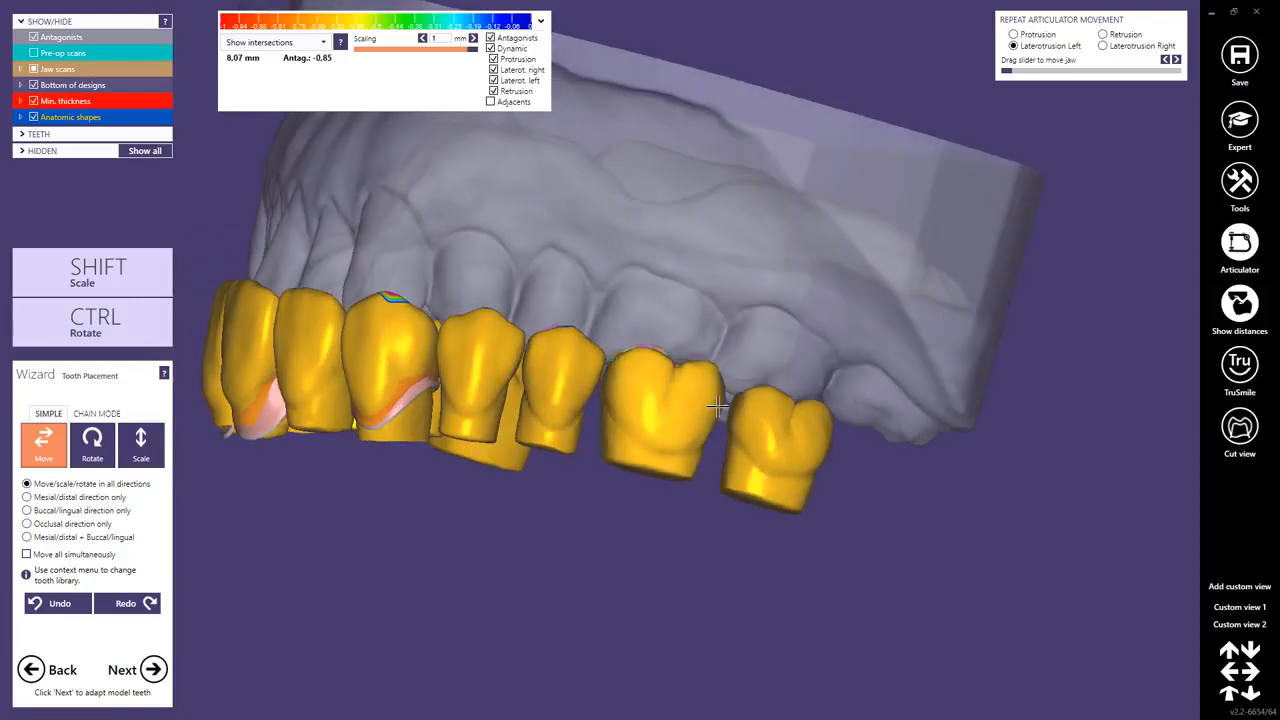
Shift molar 17 forward to close its gap to molar 16 and fine-tune both against the antagonist.
{"action": "left_click_drag", "start_coordinate": [717, 407], "coordinate": [717, 410]}
{"action": "right_click_drag", "start_coordinate": [754, 422], "coordinate": [741, 422]}
{"action": "left_click_drag", "start_coordinate": [741, 422], "coordinate": [736, 418]}
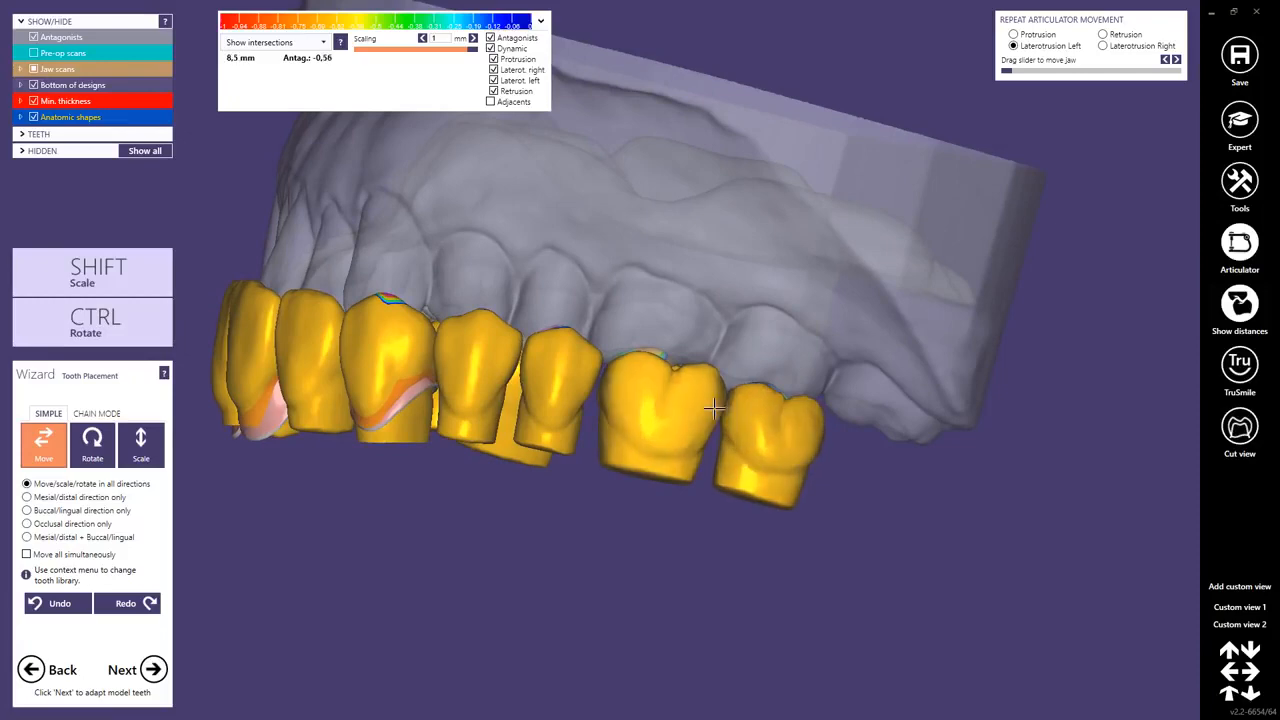
{"action": "right_click_drag", "start_coordinate": [736, 418], "coordinate": [510, 306]}
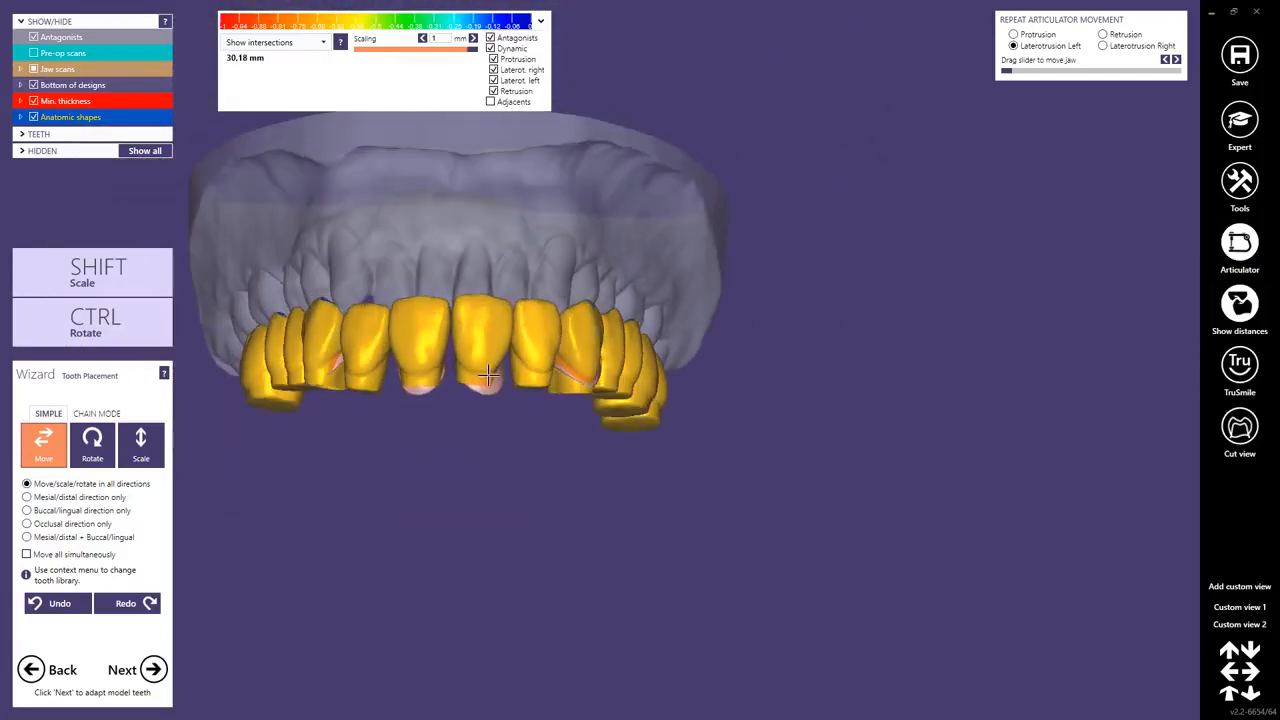
Show the full jaw scans and examine the tooth setup against the gingiva and antagonists from the front and side.
{"action": "scroll", "coordinate": [498, 306], "scroll_direction": "up", "scroll_amount": 2}
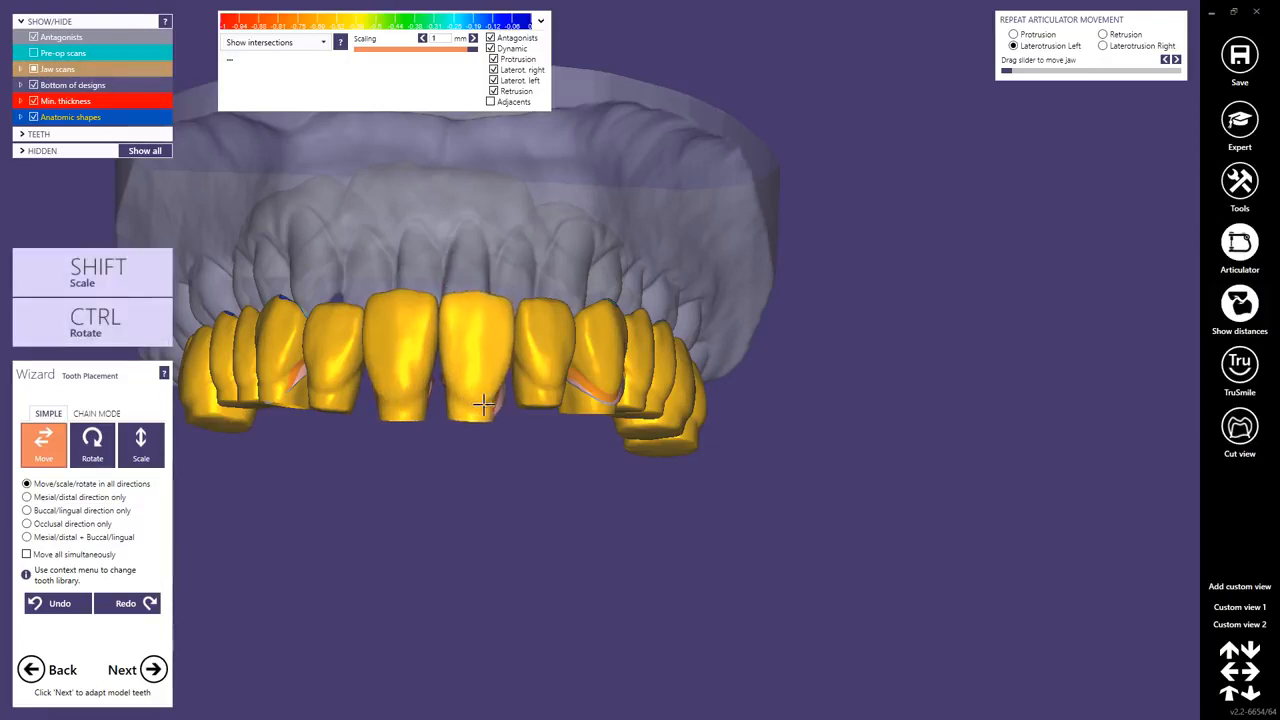
{"action": "right_click_drag", "start_coordinate": [525, 422], "coordinate": [527, 418]}
{"action": "right_click_drag", "start_coordinate": [298, 344], "coordinate": [266, 316]}
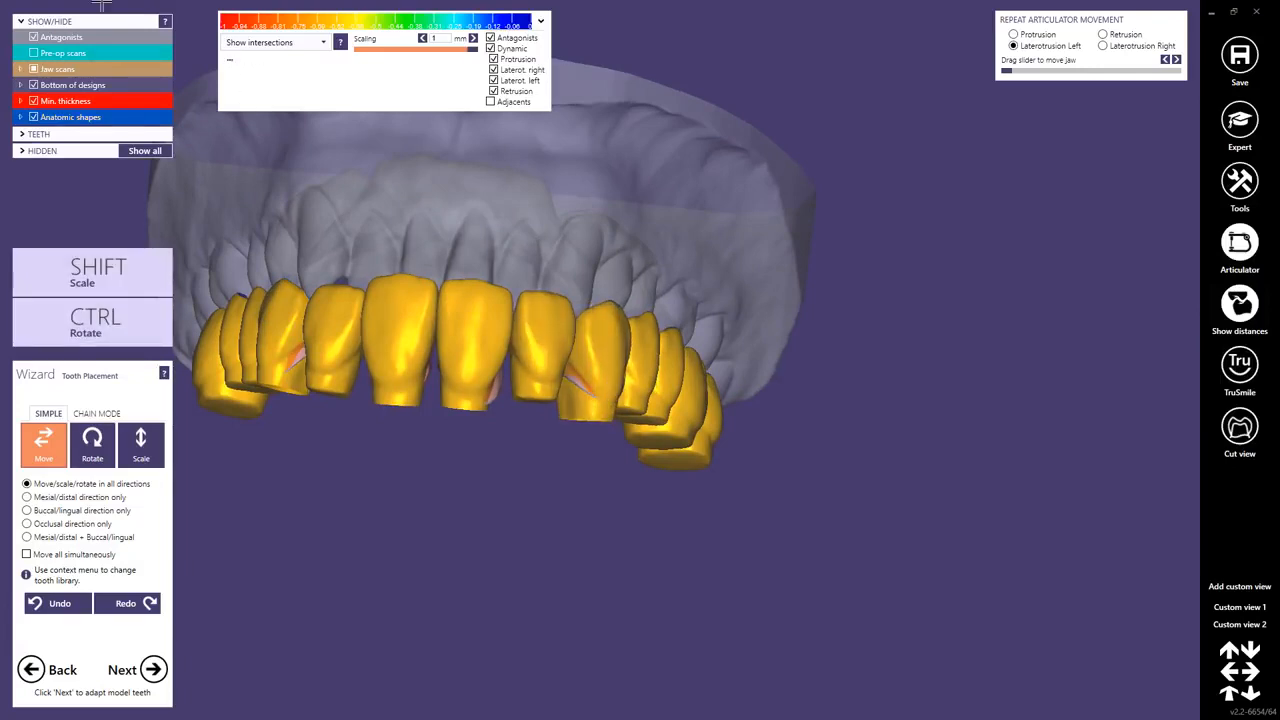
{"action": "scroll", "coordinate": [366, 271], "scroll_direction": "down", "scroll_amount": 3}
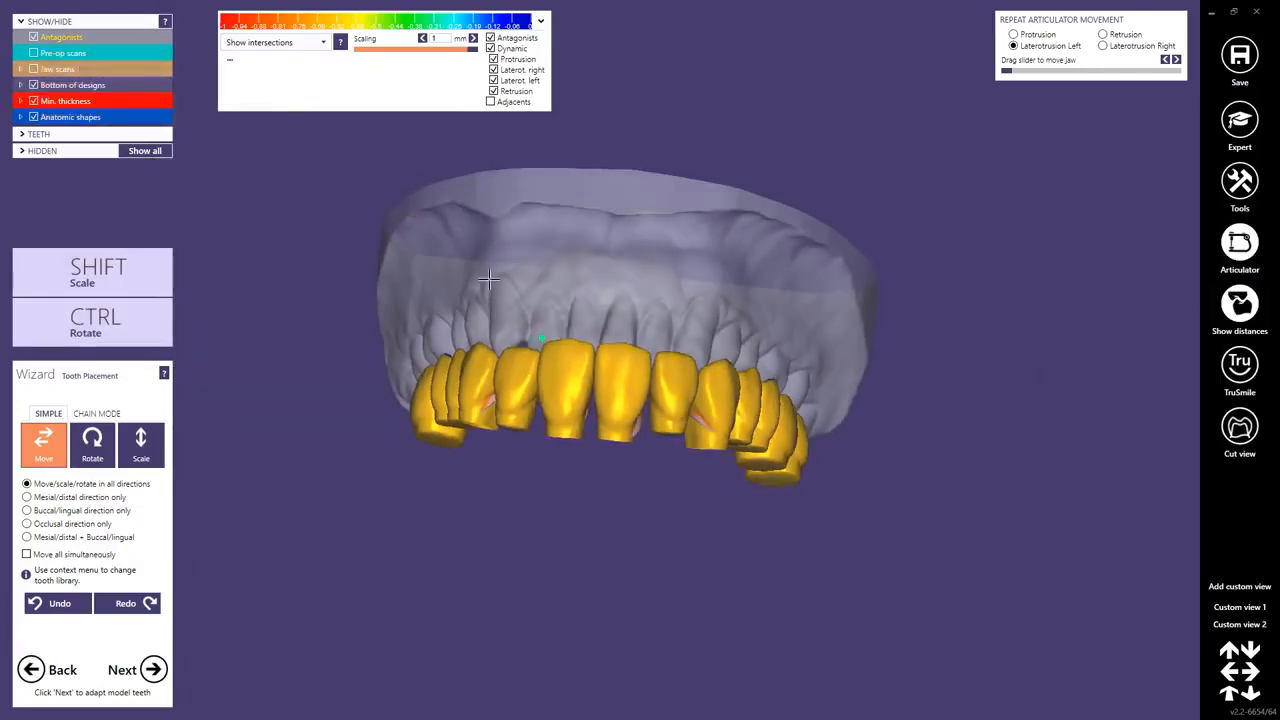
{"action": "left_click", "coordinate": [34, 70]}
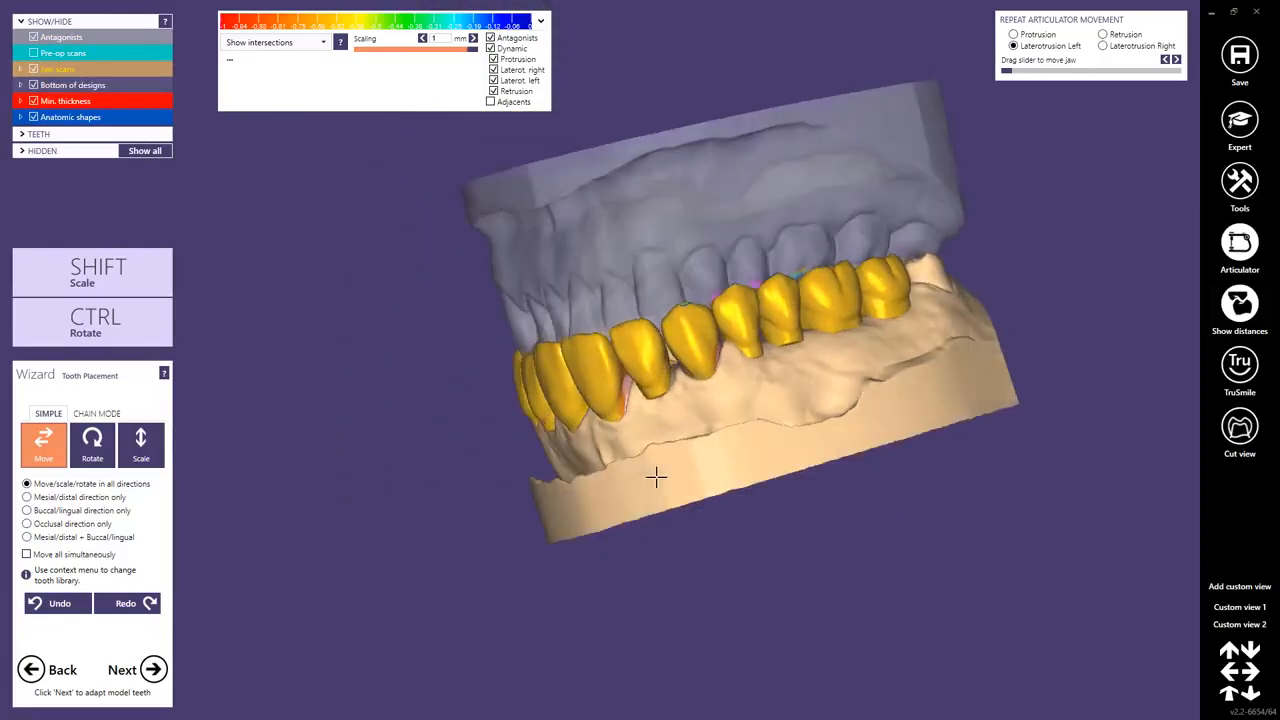
{"action": "scroll", "coordinate": [698, 430], "scroll_direction": "up", "scroll_amount": 3}
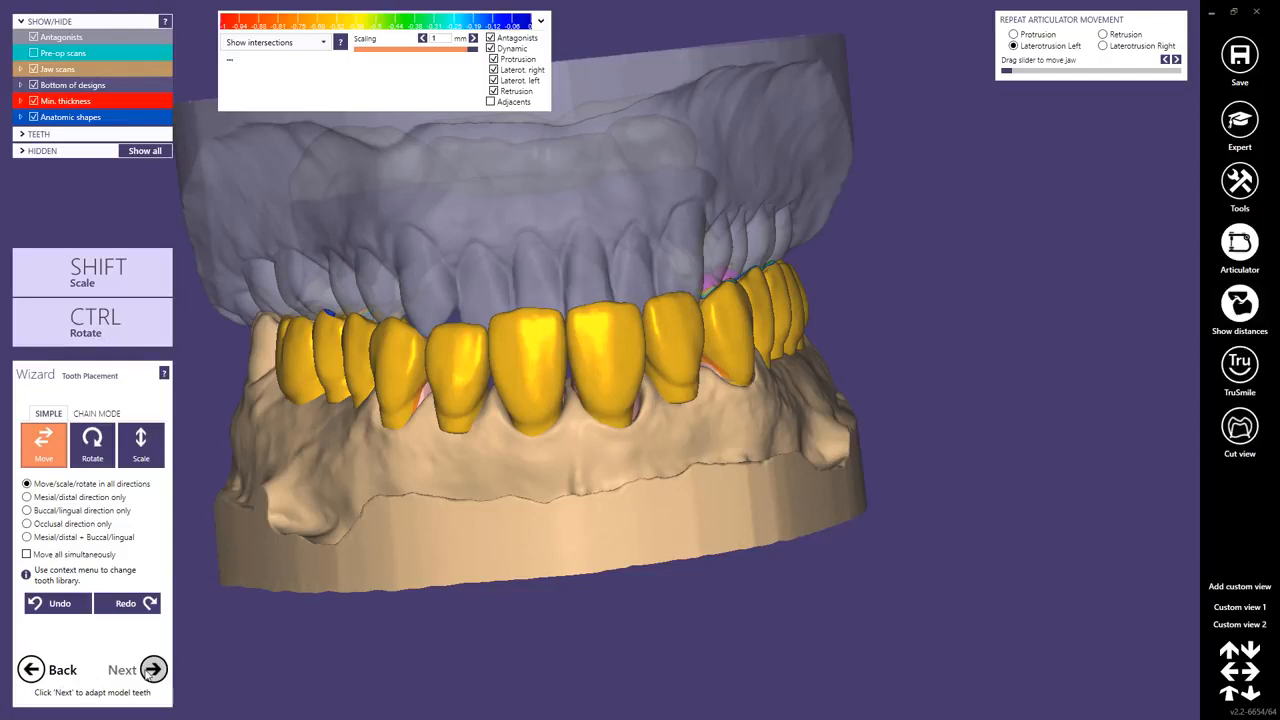
Turn off the distance colour map, switch to expert mode and start SmileDesign.
{"action": "left_click", "coordinate": [1244, 306]}
{"action": "left_click", "coordinate": [1236, 113]}
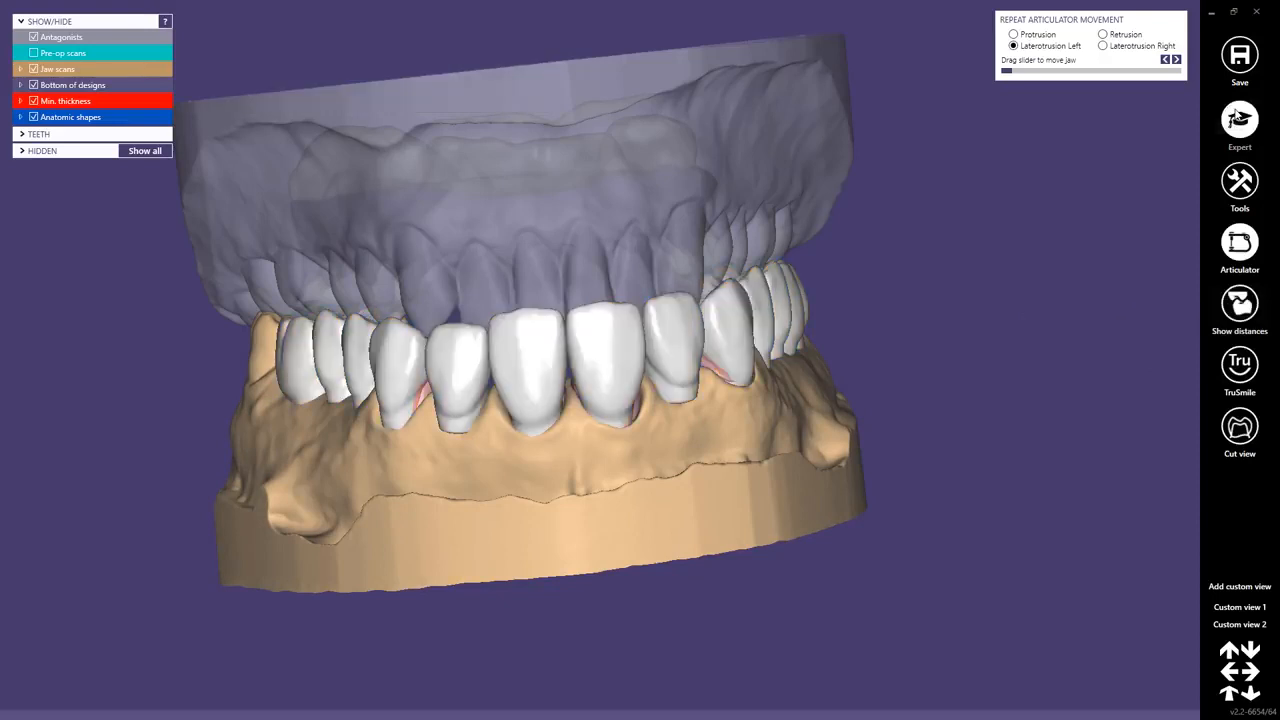
{"action": "left_click", "coordinate": [1240, 180]}
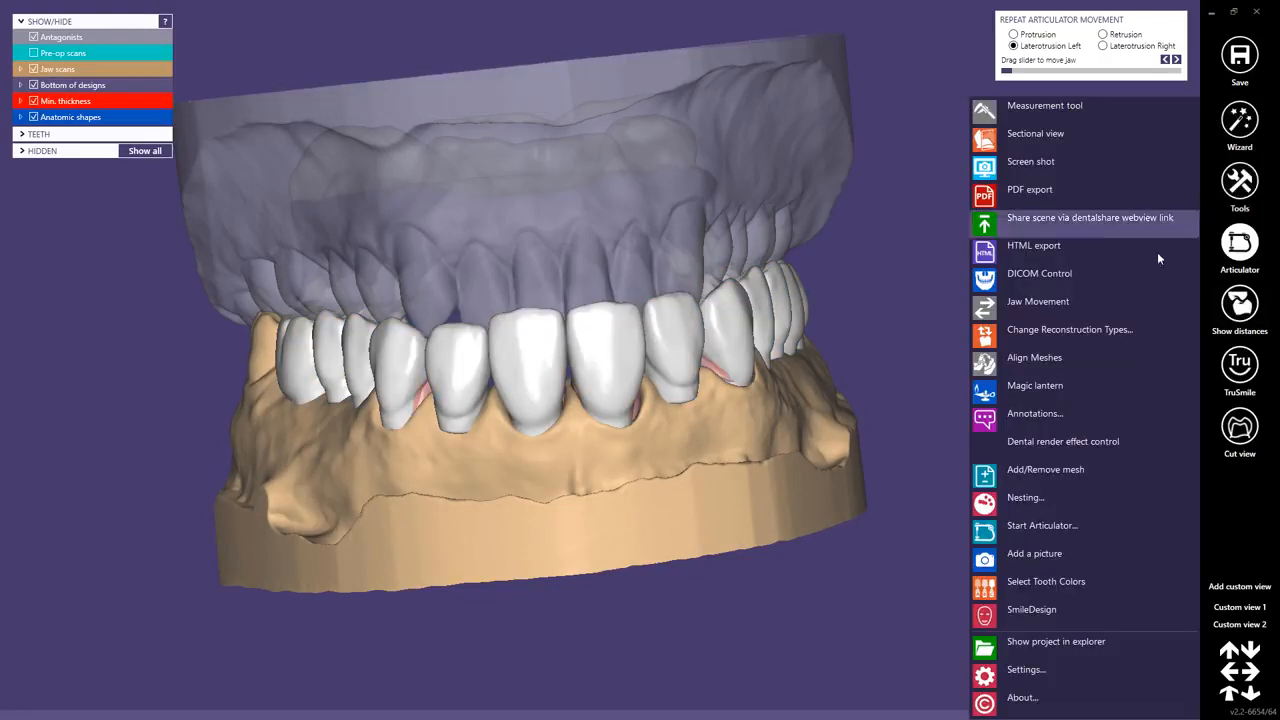
{"action": "left_click", "coordinate": [1025, 609]}
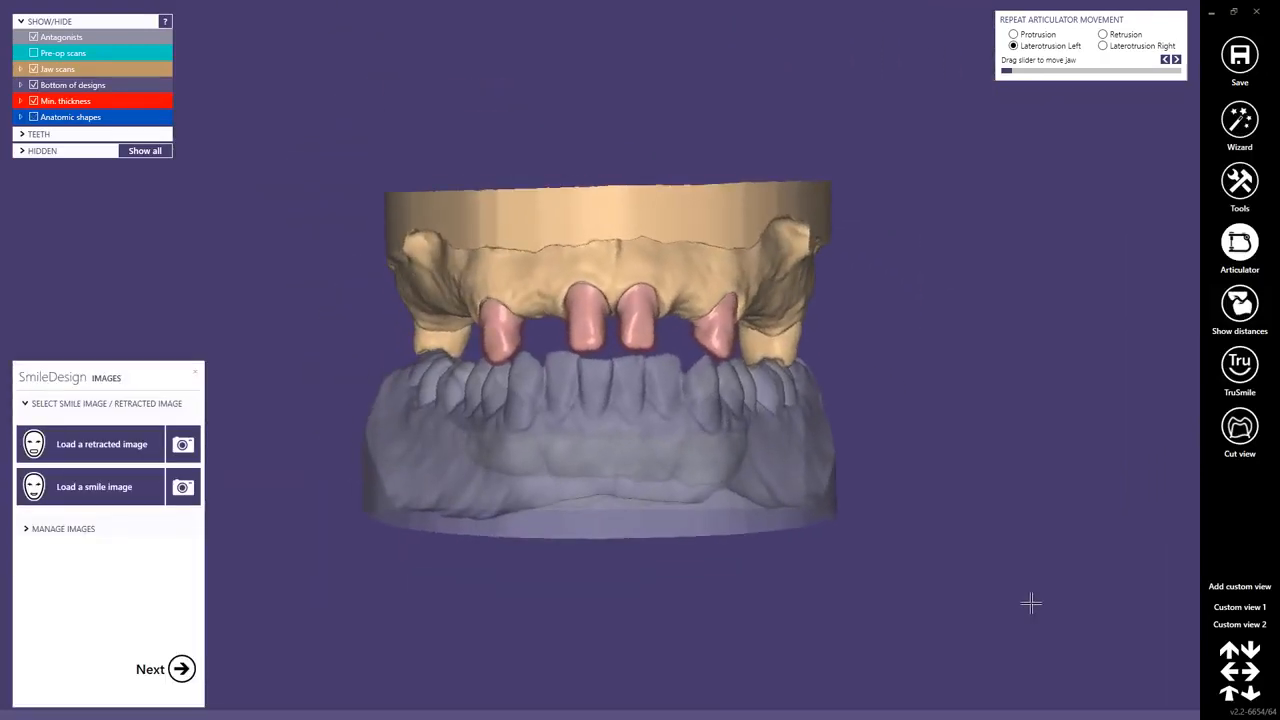
Load ps_retracted.jpg as the retracted image for alignment with the jaw model.
{"action": "left_click", "coordinate": [107, 444]}
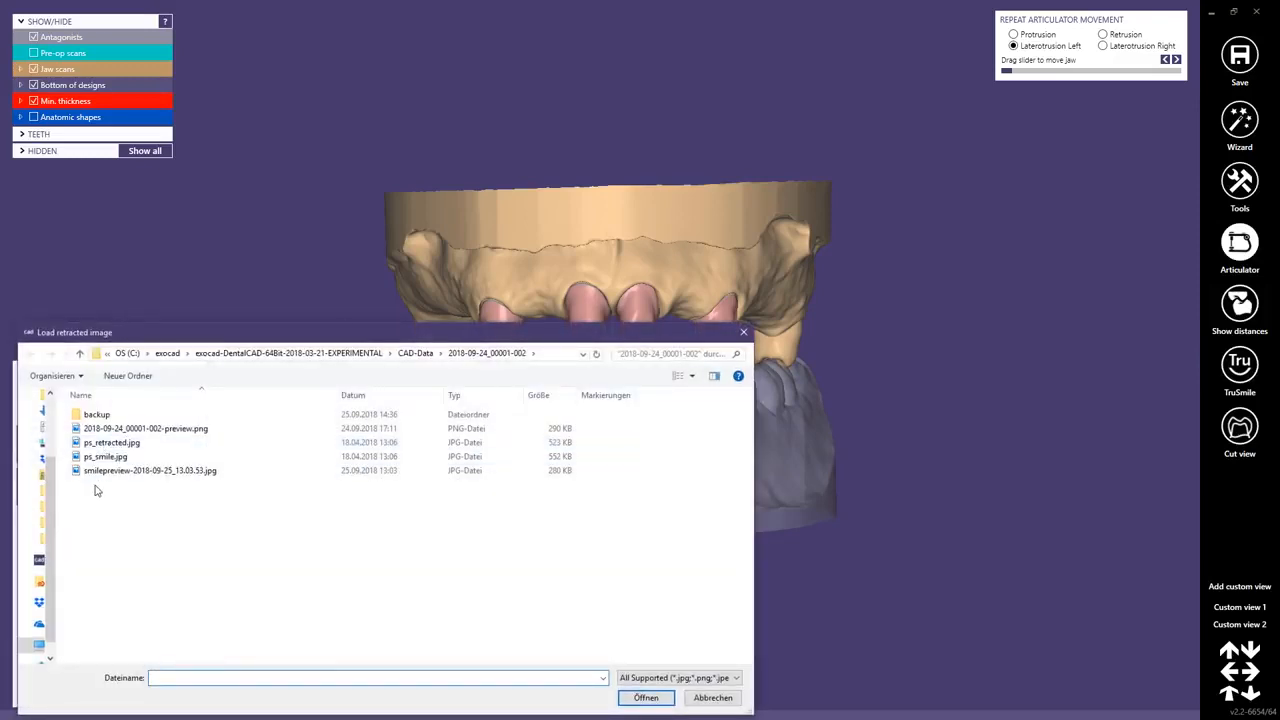
{"action": "double_click", "coordinate": [109, 446]}
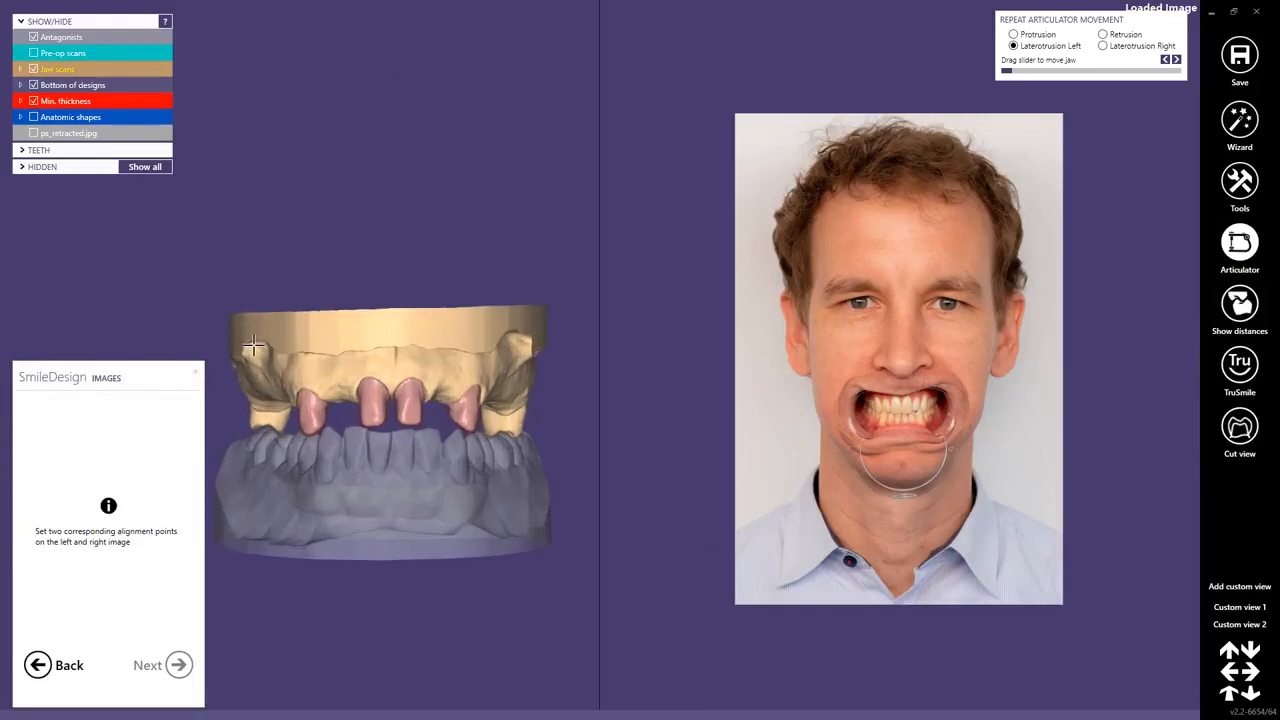
{"action": "scroll", "coordinate": [870, 410], "scroll_direction": "up", "scroll_amount": 3}
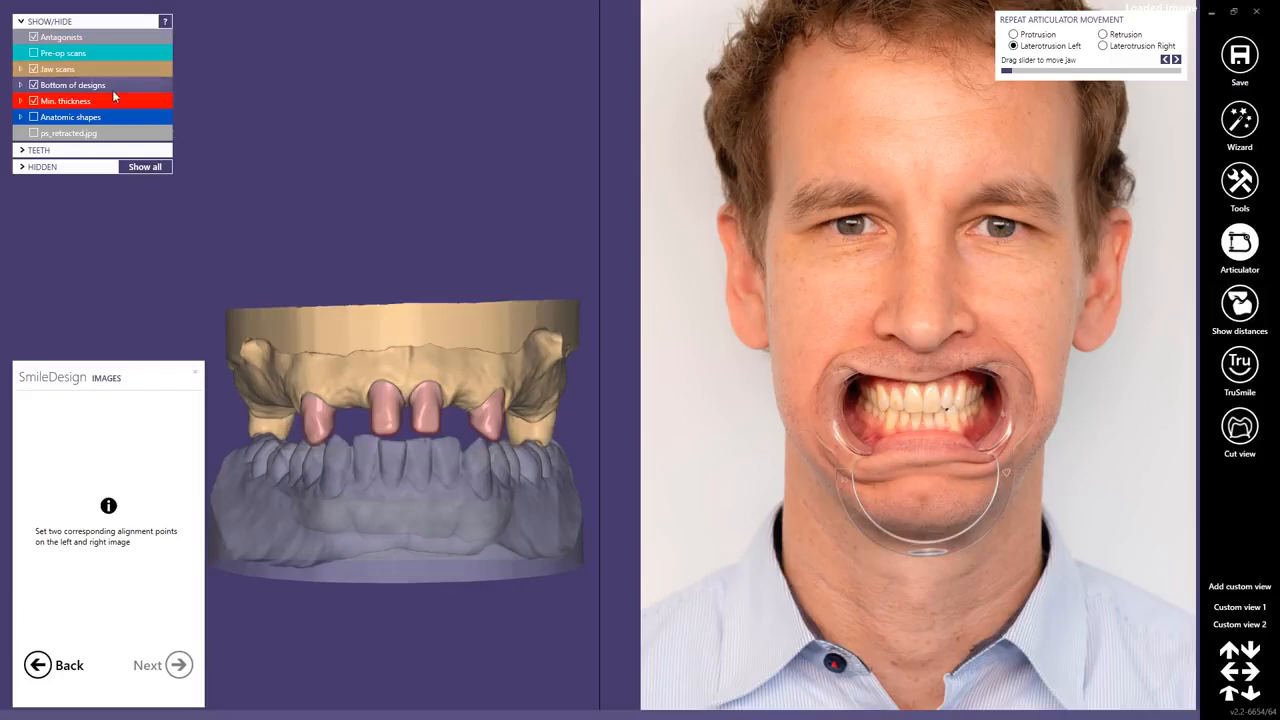
Show the pre-op scans and set matching alignment points on both upper canine tips in the scan and the retracted photo.
{"action": "left_click", "coordinate": [34, 53]}
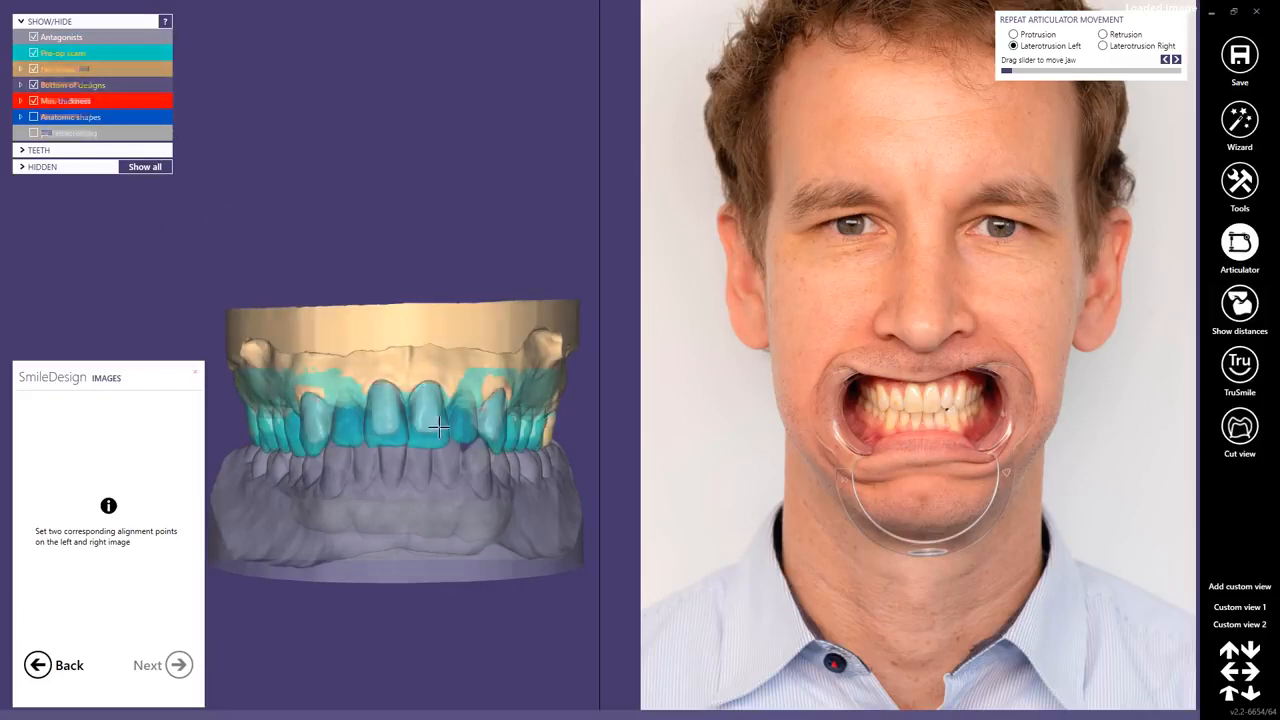
{"action": "scroll", "coordinate": [920, 378], "scroll_direction": "up", "scroll_amount": 3}
{"action": "scroll", "coordinate": [920, 373], "scroll_direction": "up", "scroll_amount": 3}
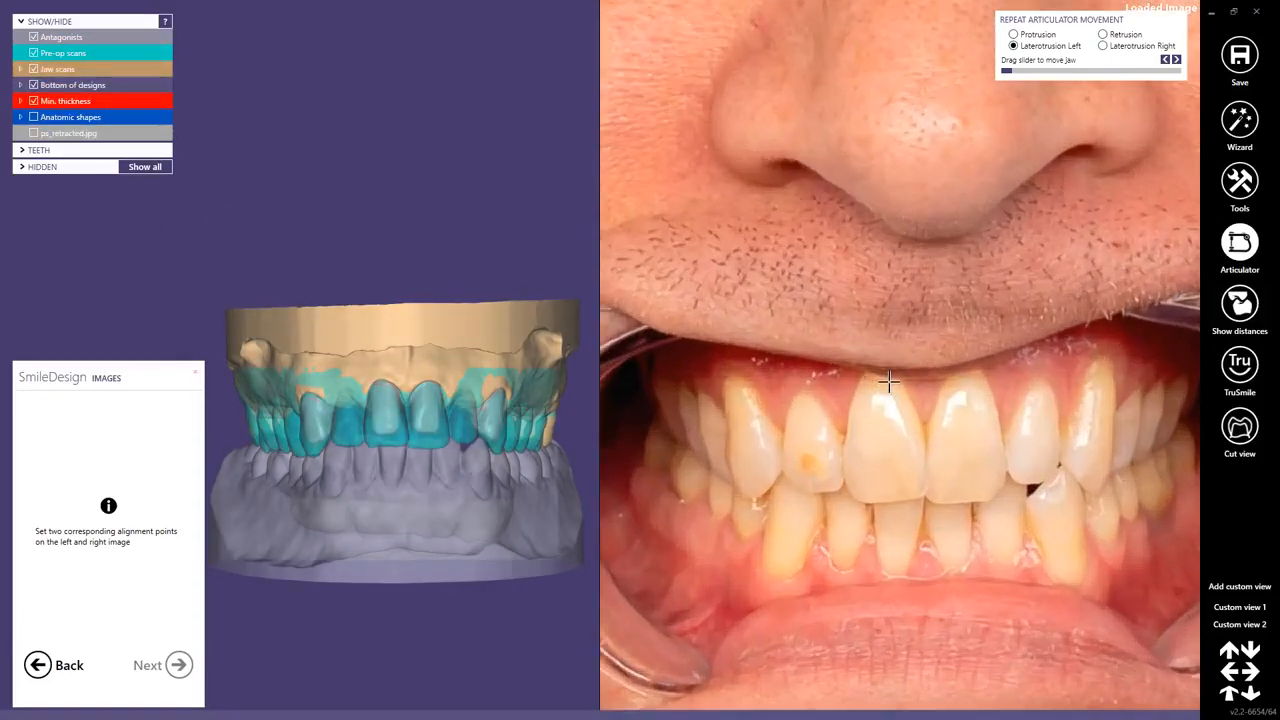
{"action": "scroll", "coordinate": [420, 455], "scroll_direction": "up", "scroll_amount": 2}
{"action": "scroll", "coordinate": [263, 457], "scroll_direction": "up", "scroll_amount": 2}
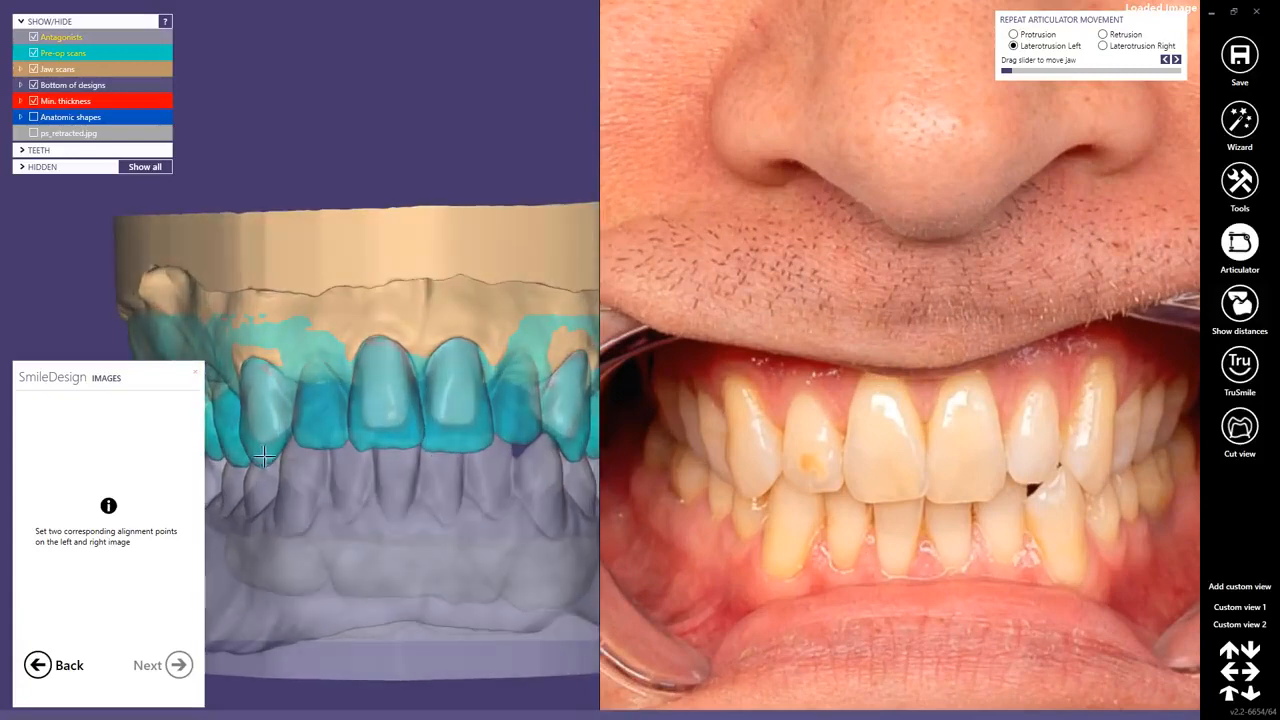
{"action": "left_click", "coordinate": [262, 462]}
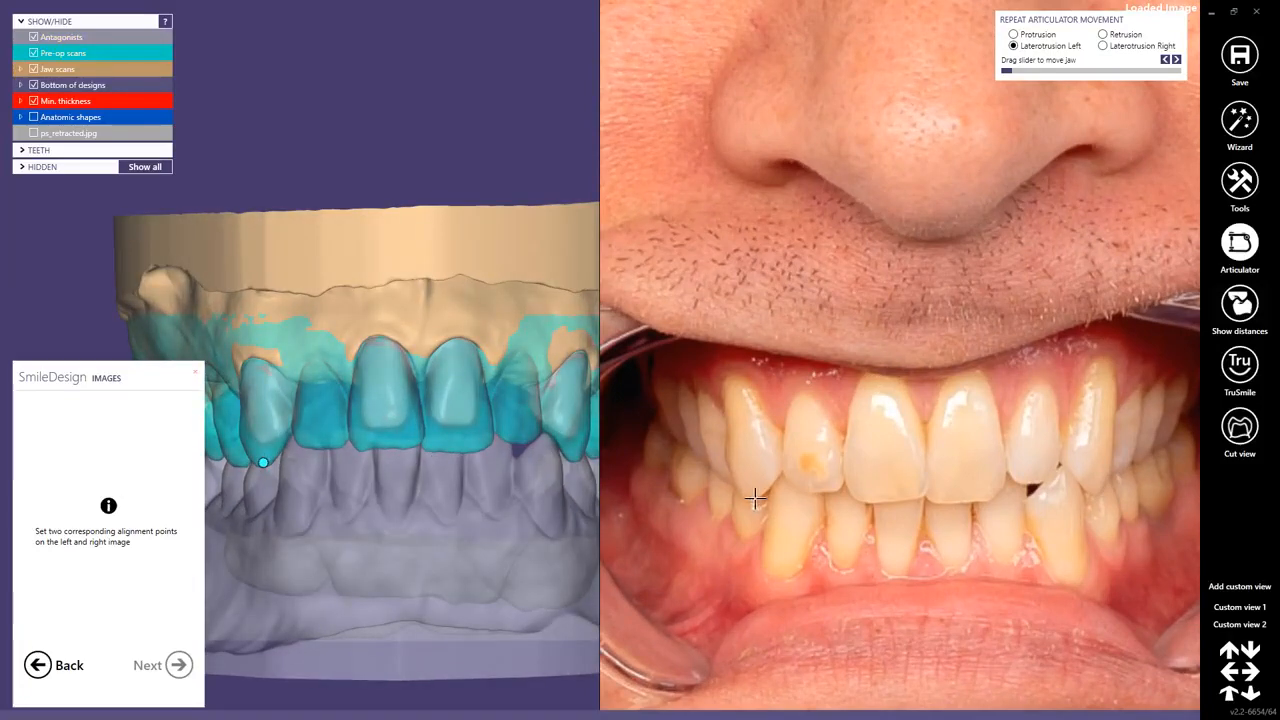
{"action": "left_click", "coordinate": [753, 493]}
{"action": "key", "text": "shift+ctrl"}
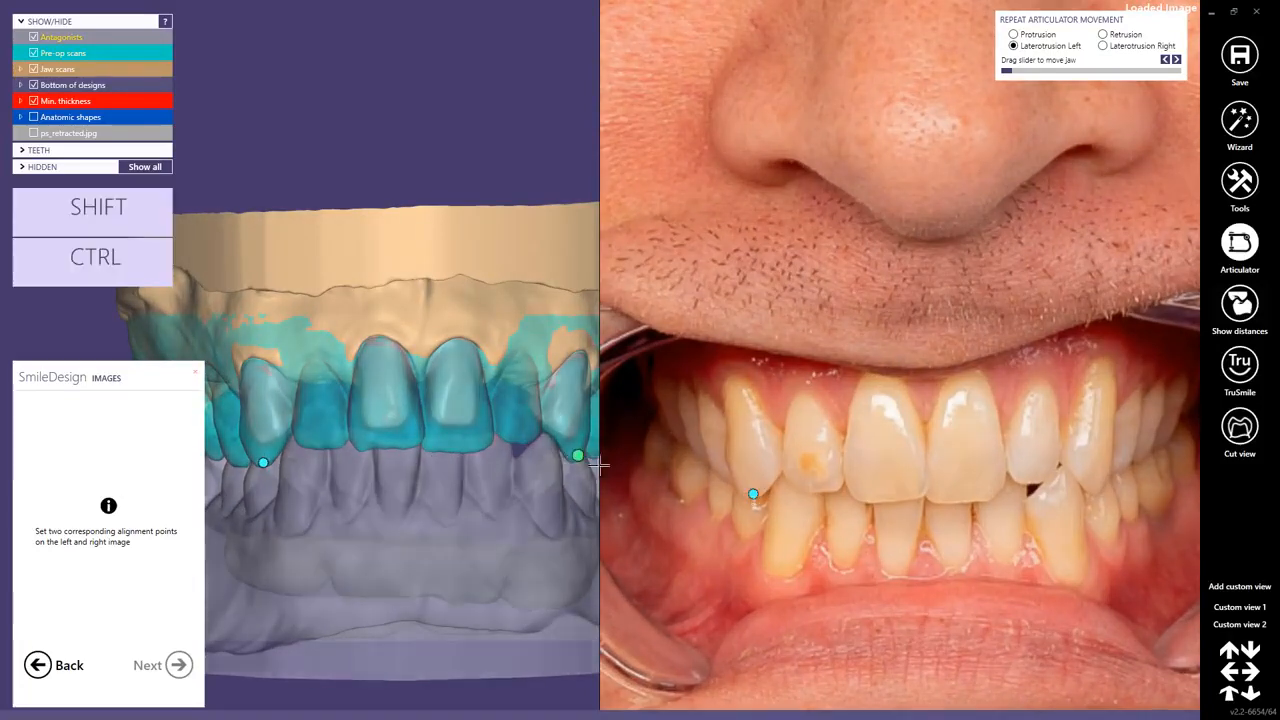
{"action": "left_click", "coordinate": [1096, 487]}
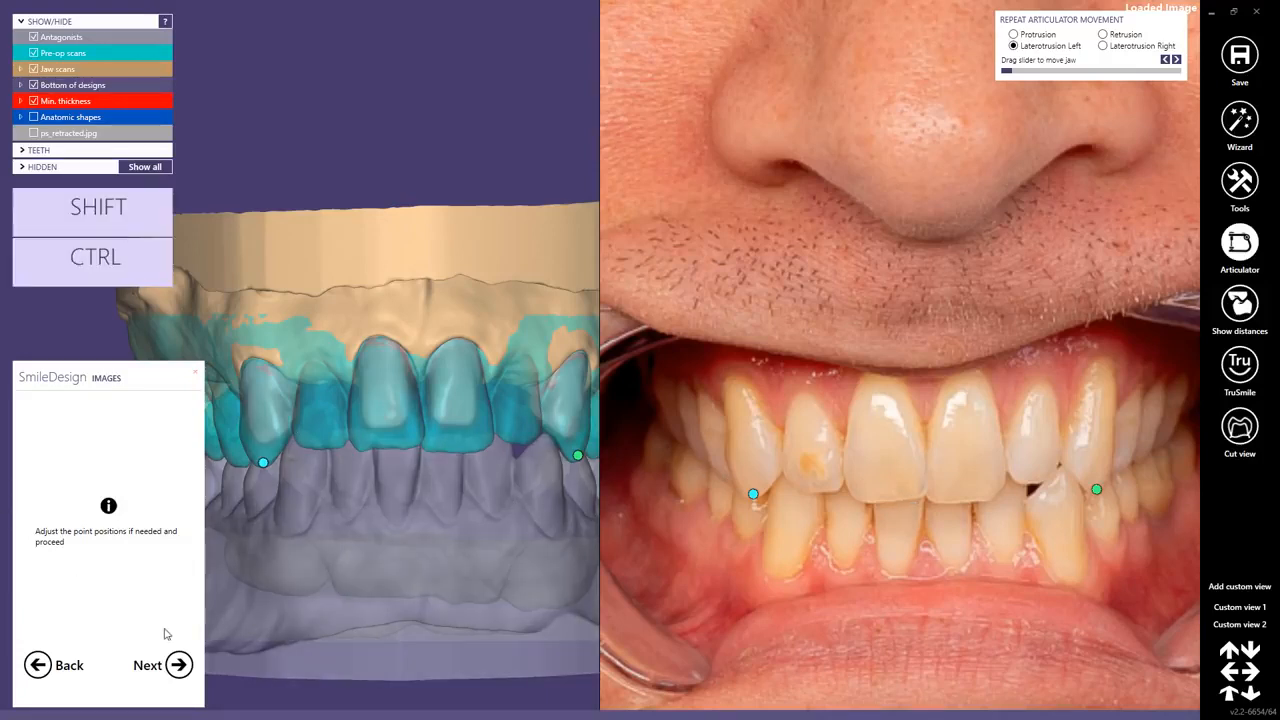
{"action": "left_click", "coordinate": [178, 664]}
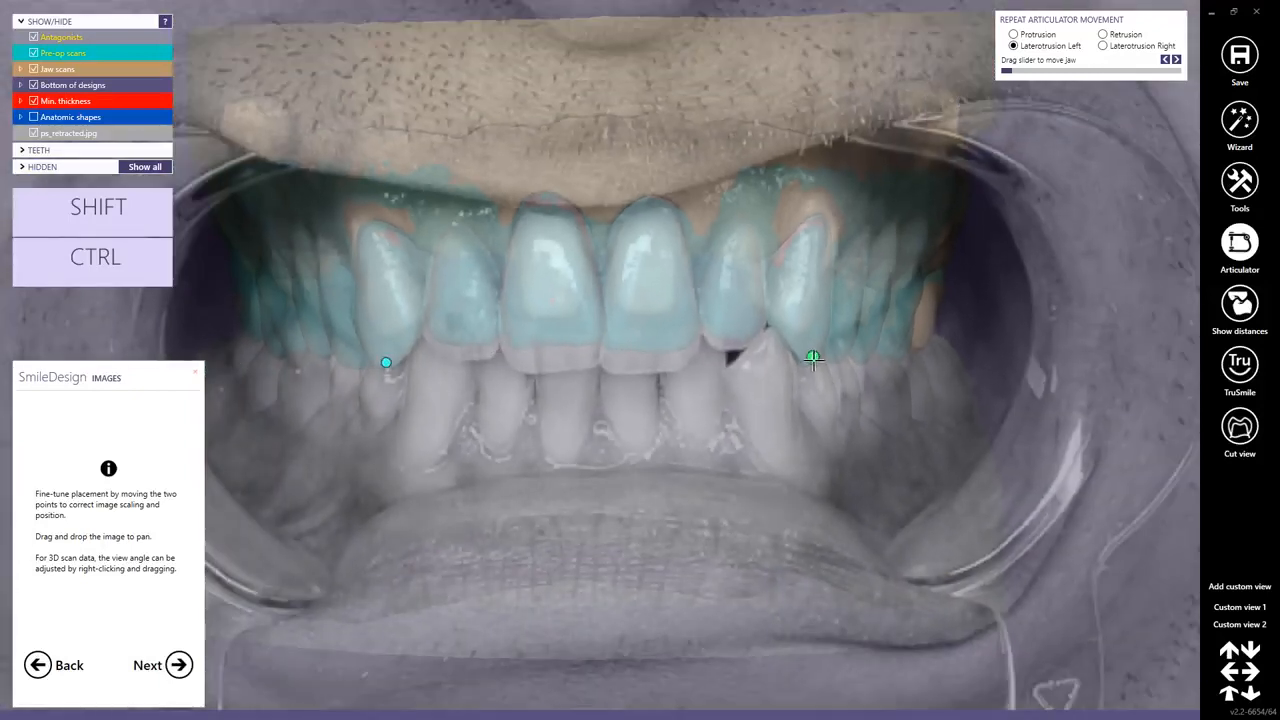
Fine-tune the retracted photo overlay by adjusting both canine points and the scan's view angle until the tooth outlines match, and accept it.
{"action": "left_click_drag", "start_coordinate": [812, 356], "coordinate": [811, 359]}
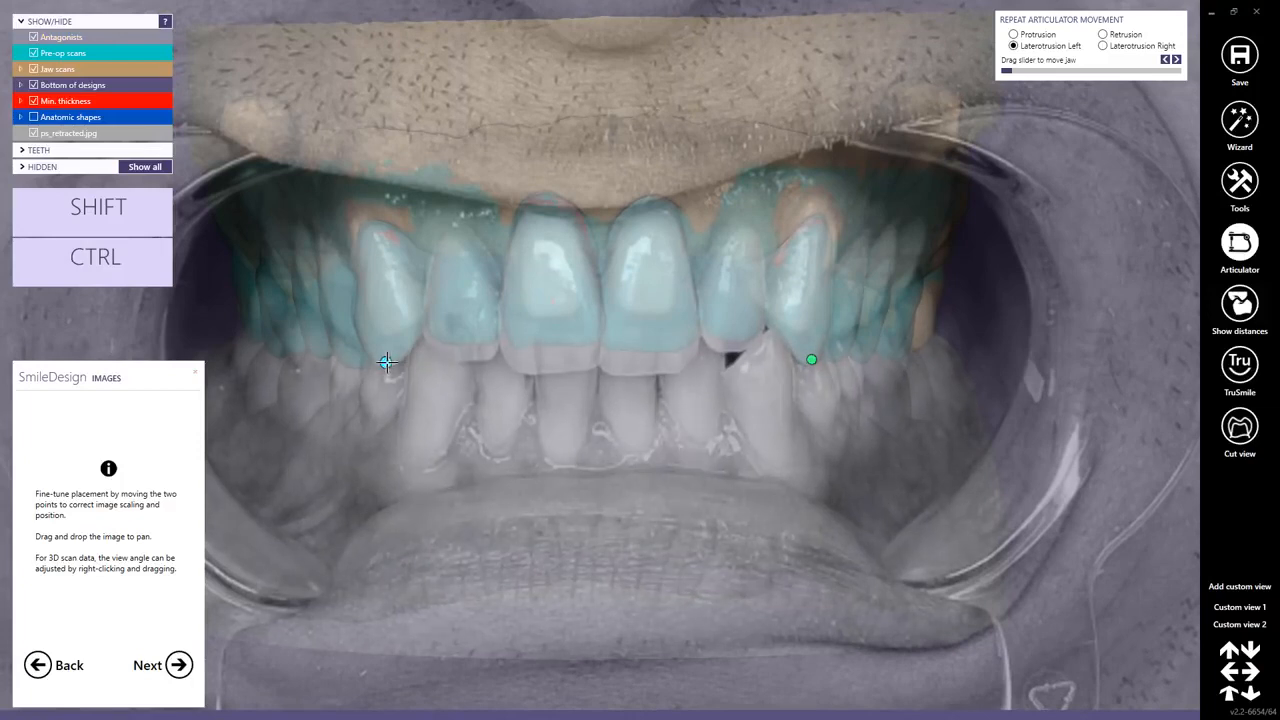
{"action": "left_click_drag", "start_coordinate": [387, 362], "coordinate": [386, 362]}
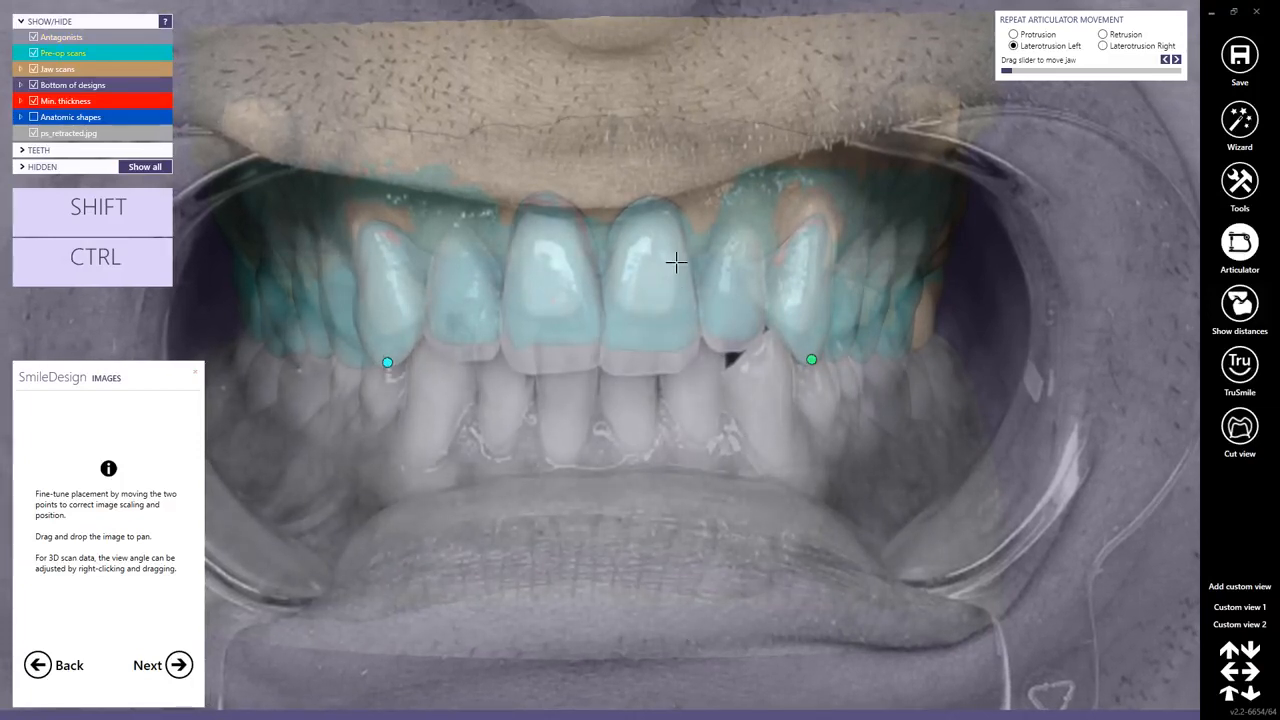
{"action": "right_click_drag", "start_coordinate": [551, 259], "coordinate": [546, 261]}
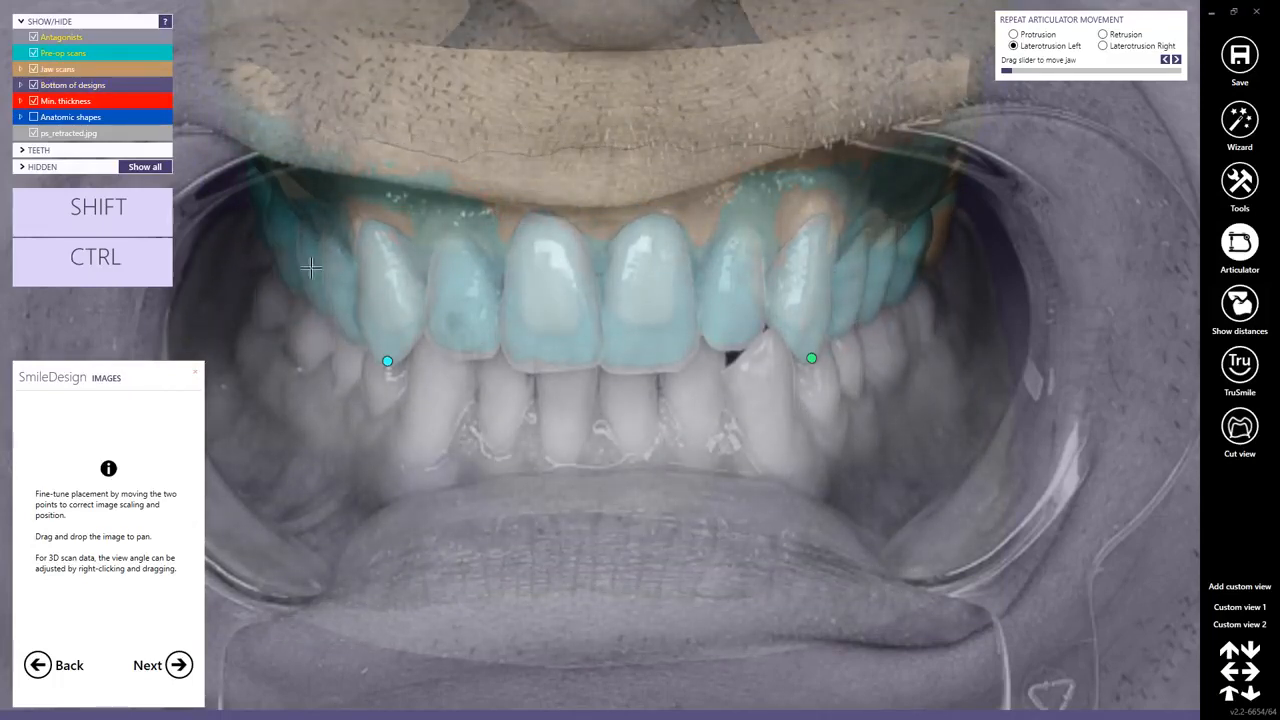
{"action": "right_click_drag", "start_coordinate": [549, 327], "coordinate": [556, 327]}
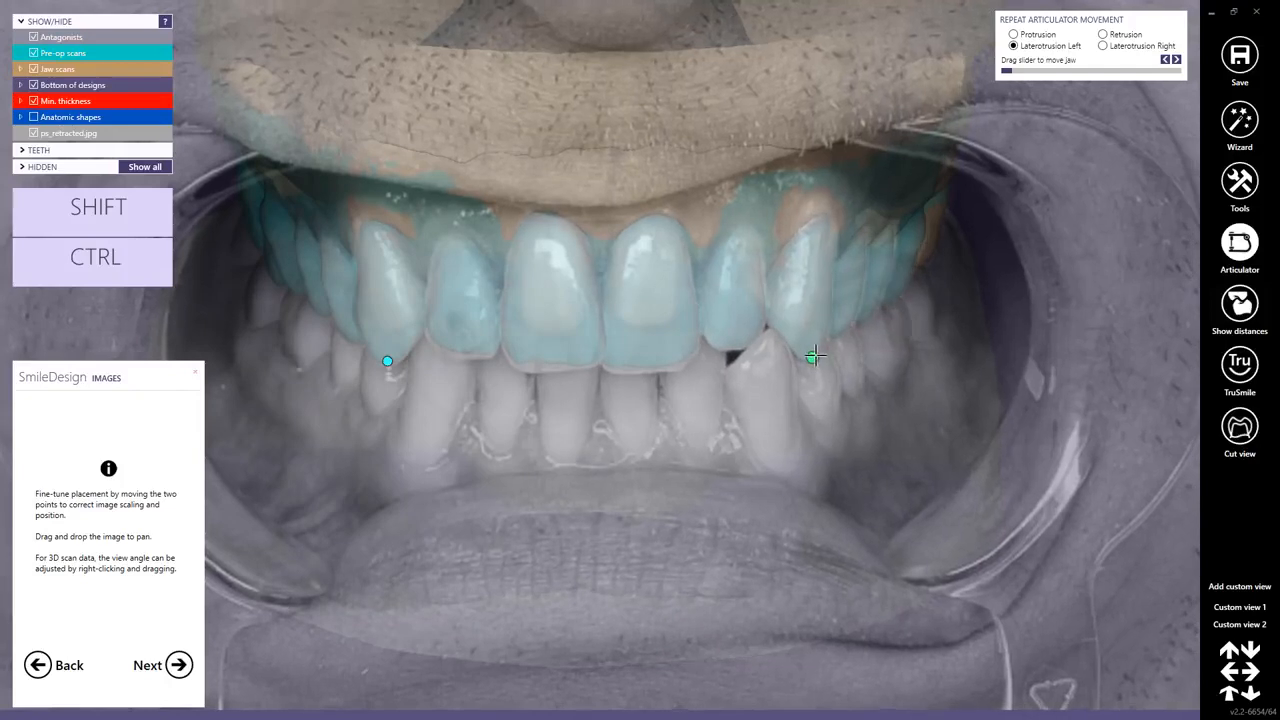
{"action": "left_click_drag", "start_coordinate": [815, 356], "coordinate": [813, 355]}
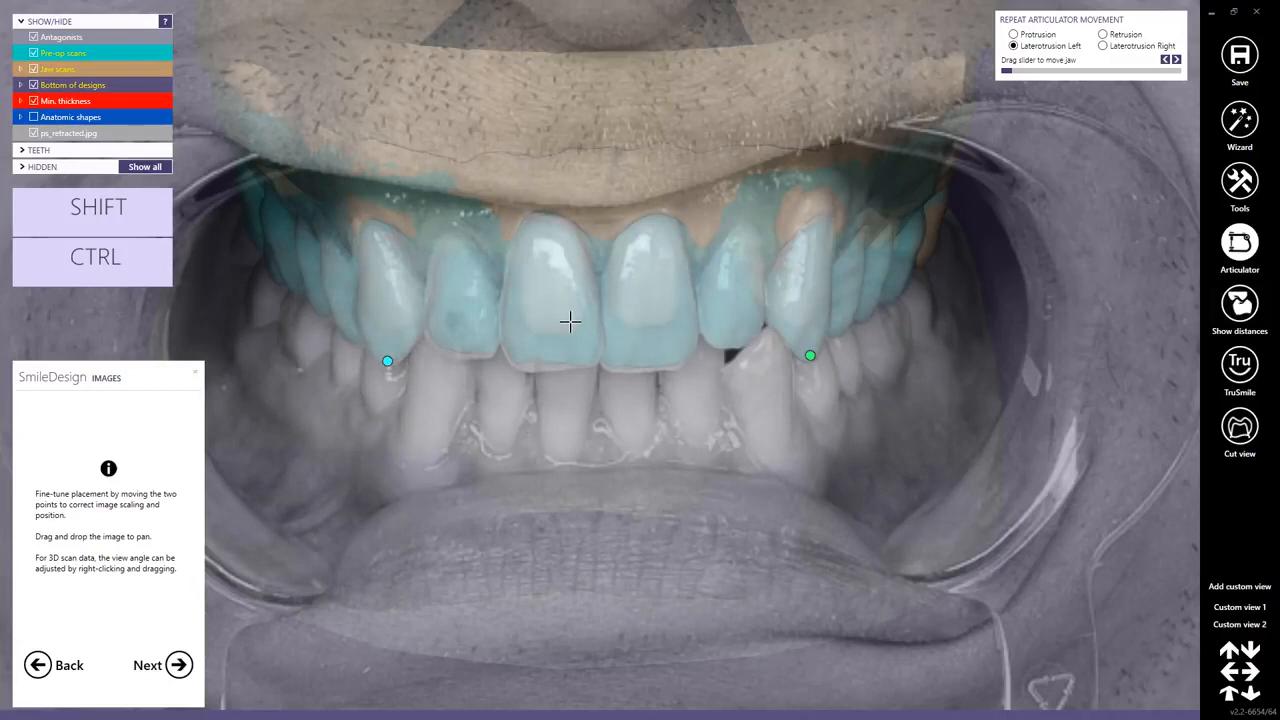
{"action": "right_click", "coordinate": [570, 320]}
{"action": "left_click", "coordinate": [457, 361]}
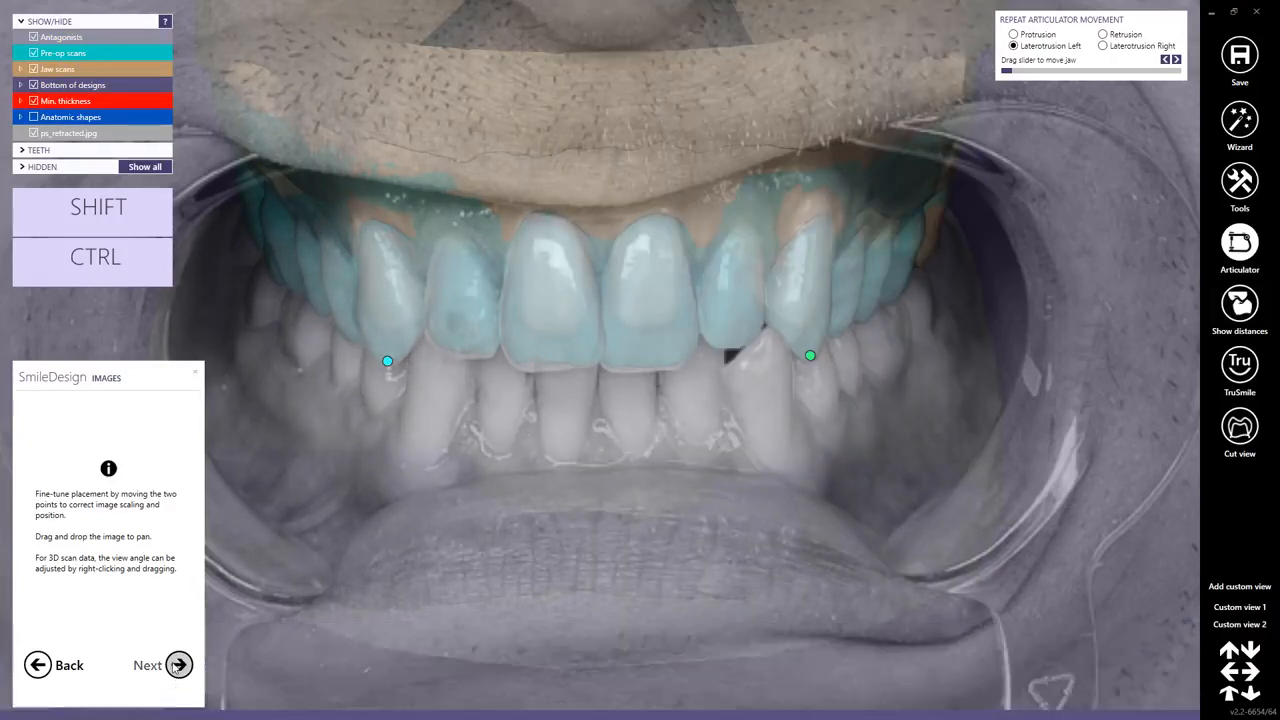
{"action": "left_click", "coordinate": [178, 665]}
Load the patient's smile photo as the smile image and hide the pre-op scans.
{"action": "left_click", "coordinate": [124, 487]}
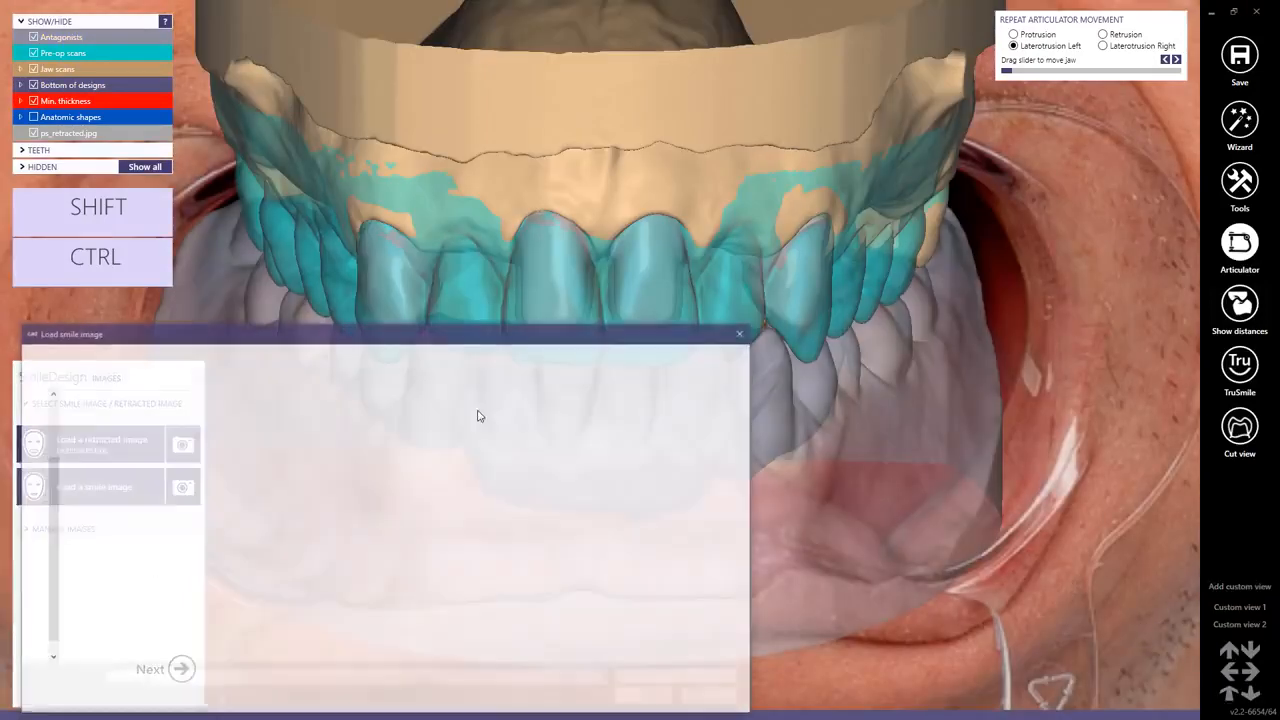
{"action": "double_click", "coordinate": [115, 460]}
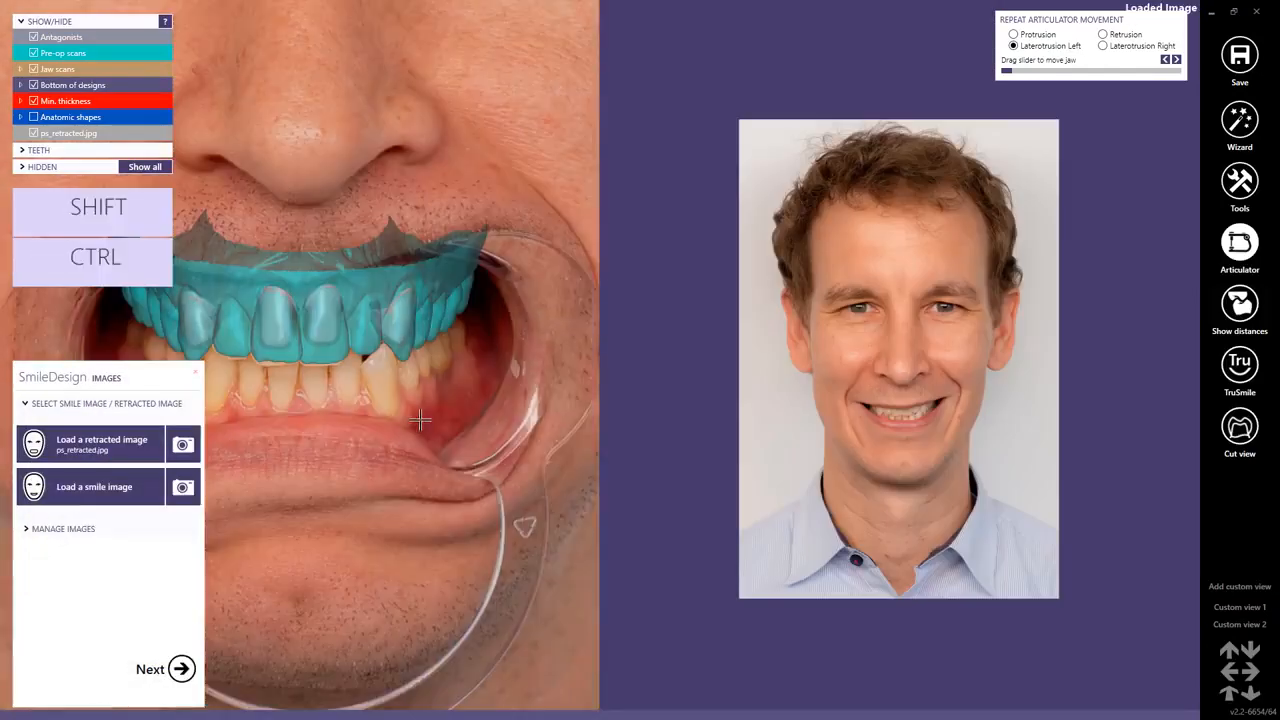
{"action": "left_click", "coordinate": [33, 53]}
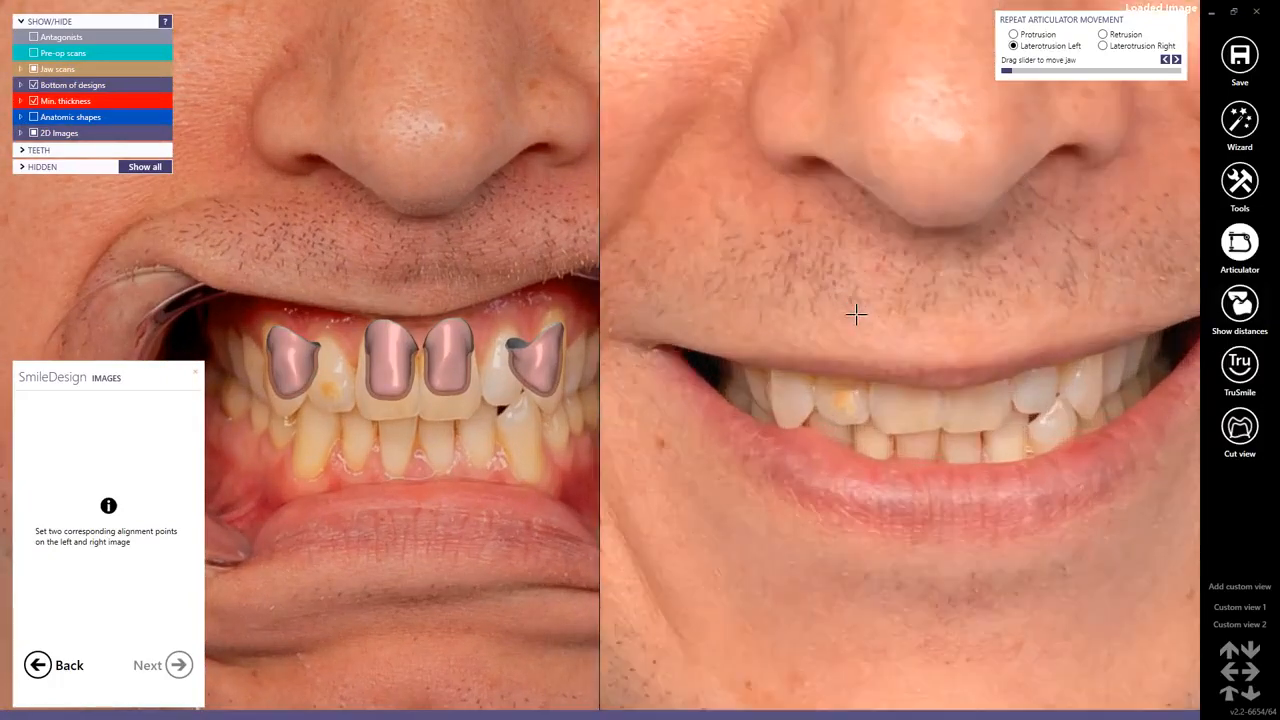
Set matching alignment points on the outer incisal corners of the two upper central incisors in the retracted and smile photos.
{"action": "scroll", "coordinate": [856, 314], "scroll_direction": "up", "scroll_amount": 2}
{"action": "scroll", "coordinate": [424, 391], "scroll_direction": "up", "scroll_amount": 7}
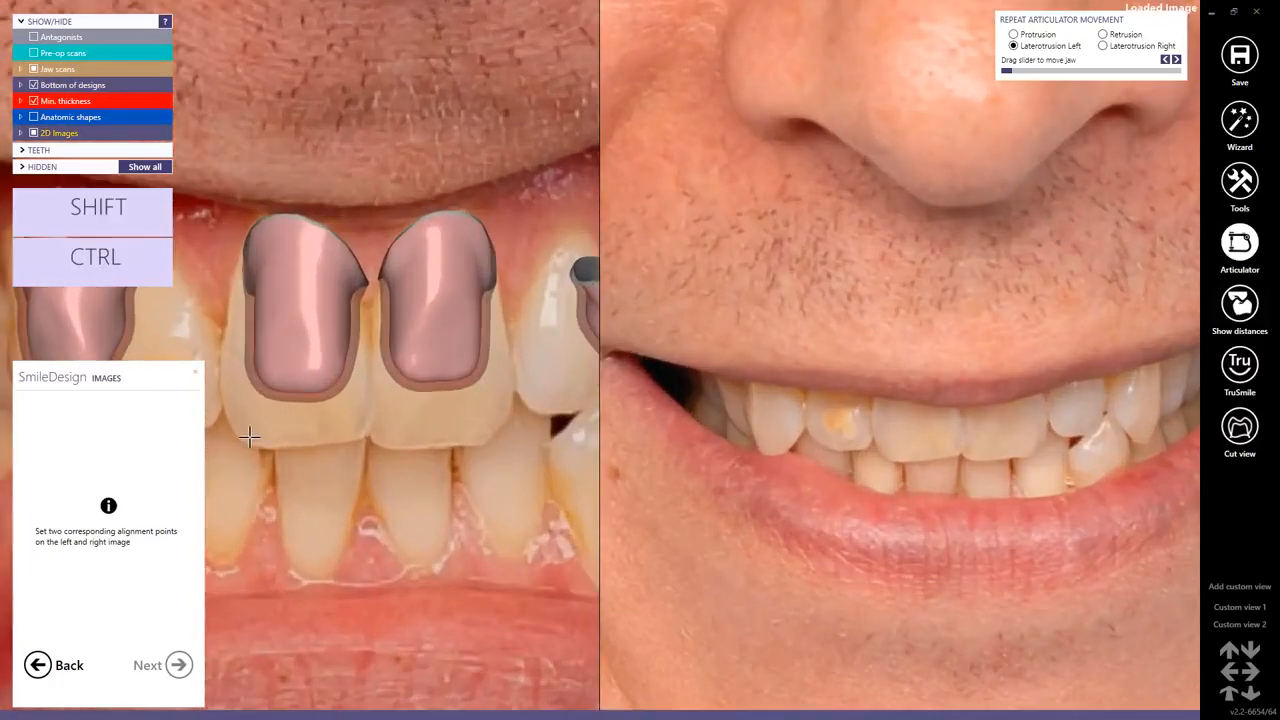
{"action": "left_click", "coordinate": [478, 437]}
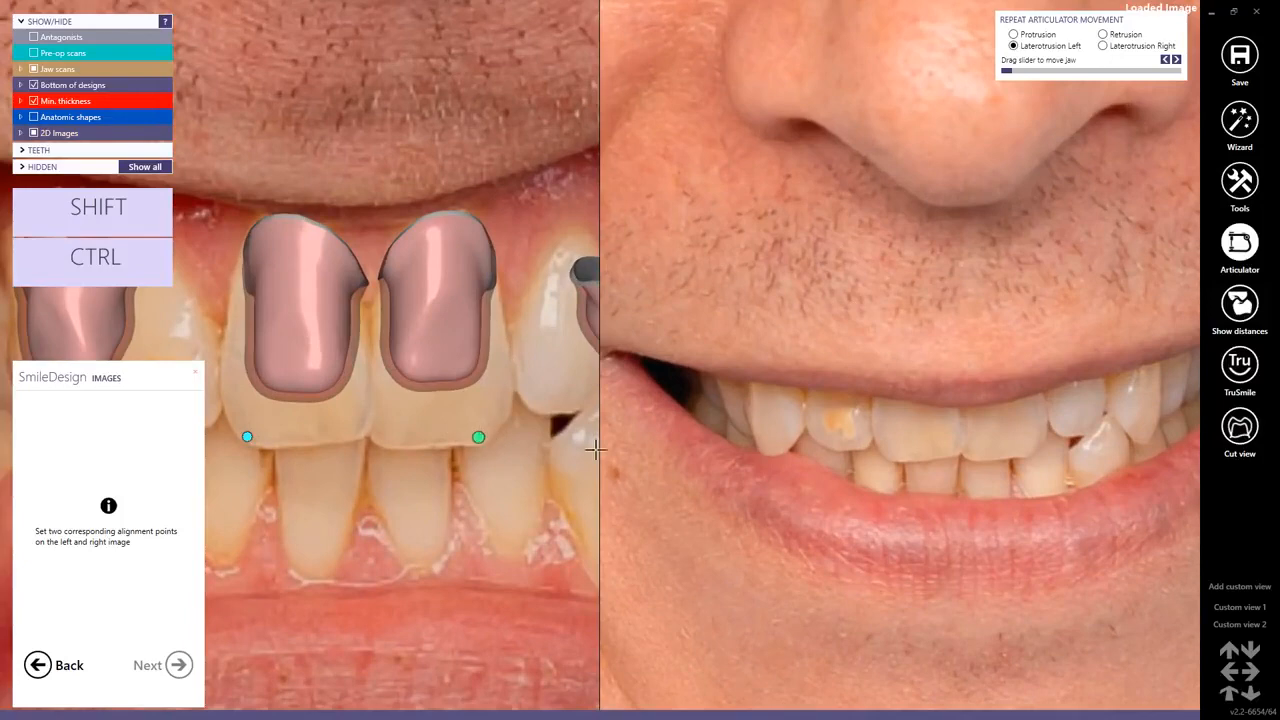
{"action": "left_click", "coordinate": [891, 455]}
{"action": "left_click", "coordinate": [1021, 452]}
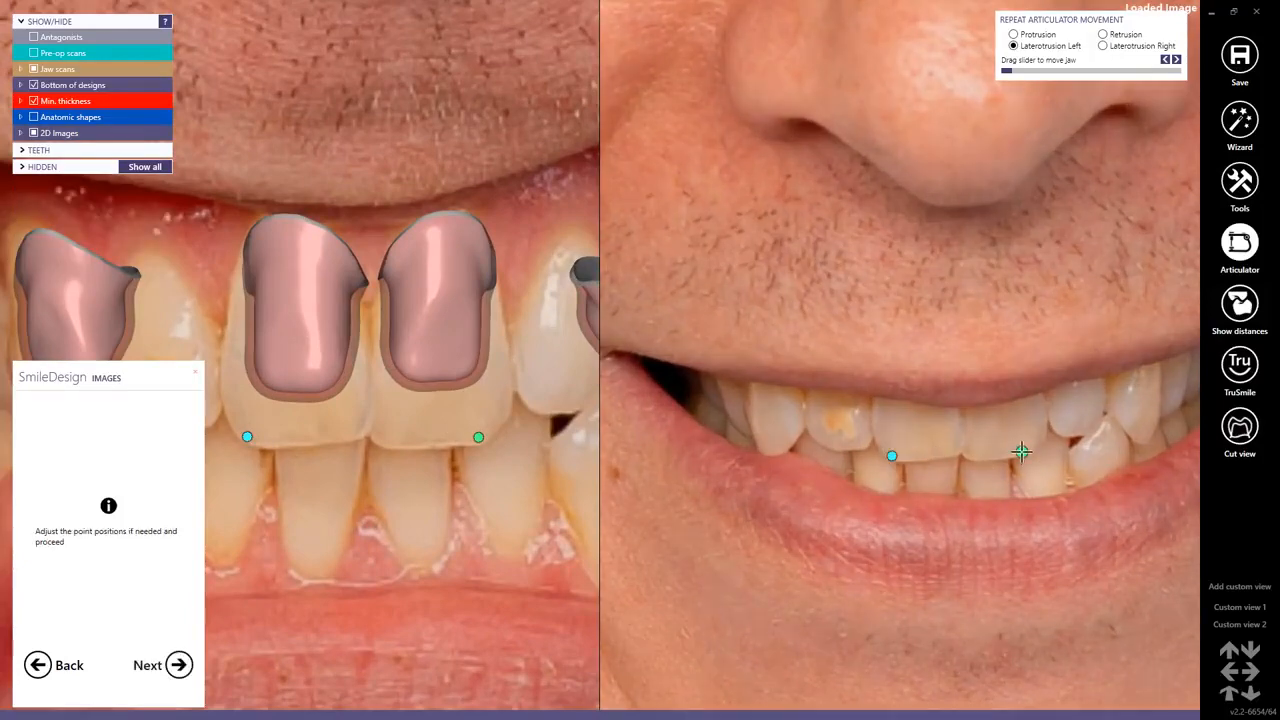
{"action": "left_click", "coordinate": [178, 665]}
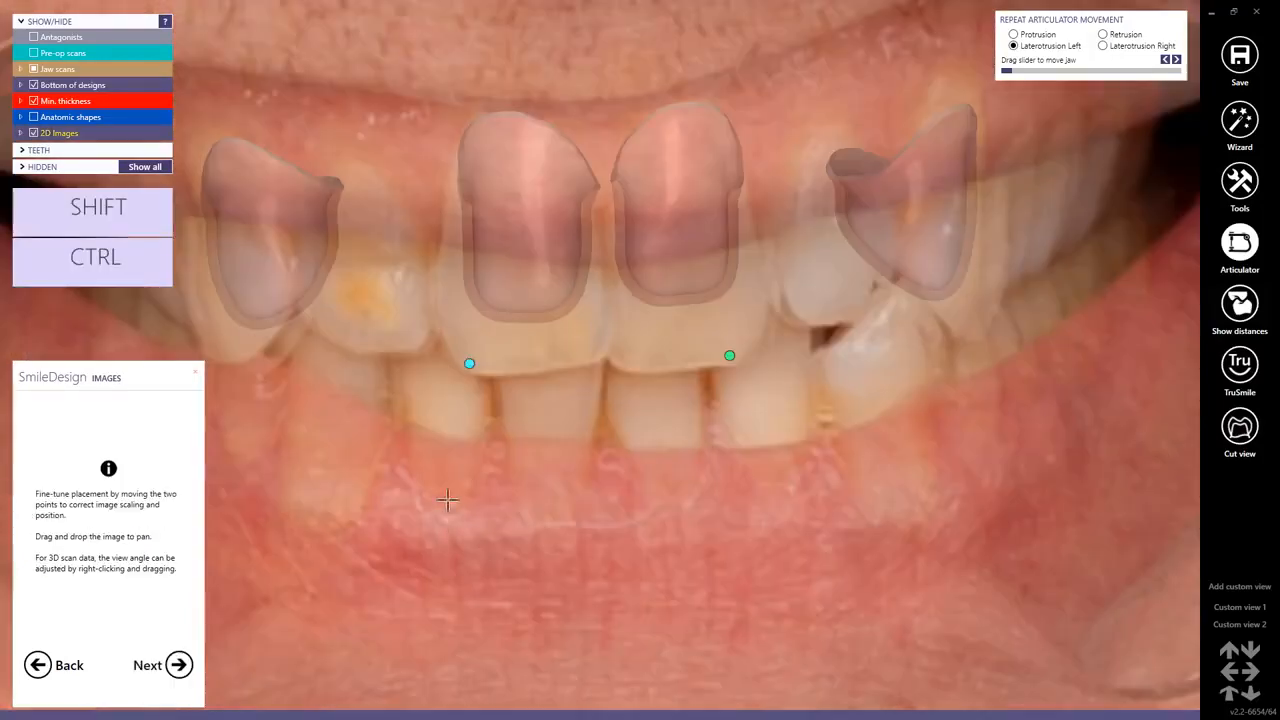
Fine-tune the smile photo's scaling and position using the two incisor points and accept the alignment.
{"action": "left_click_drag", "start_coordinate": [469, 361], "coordinate": [479, 364]}
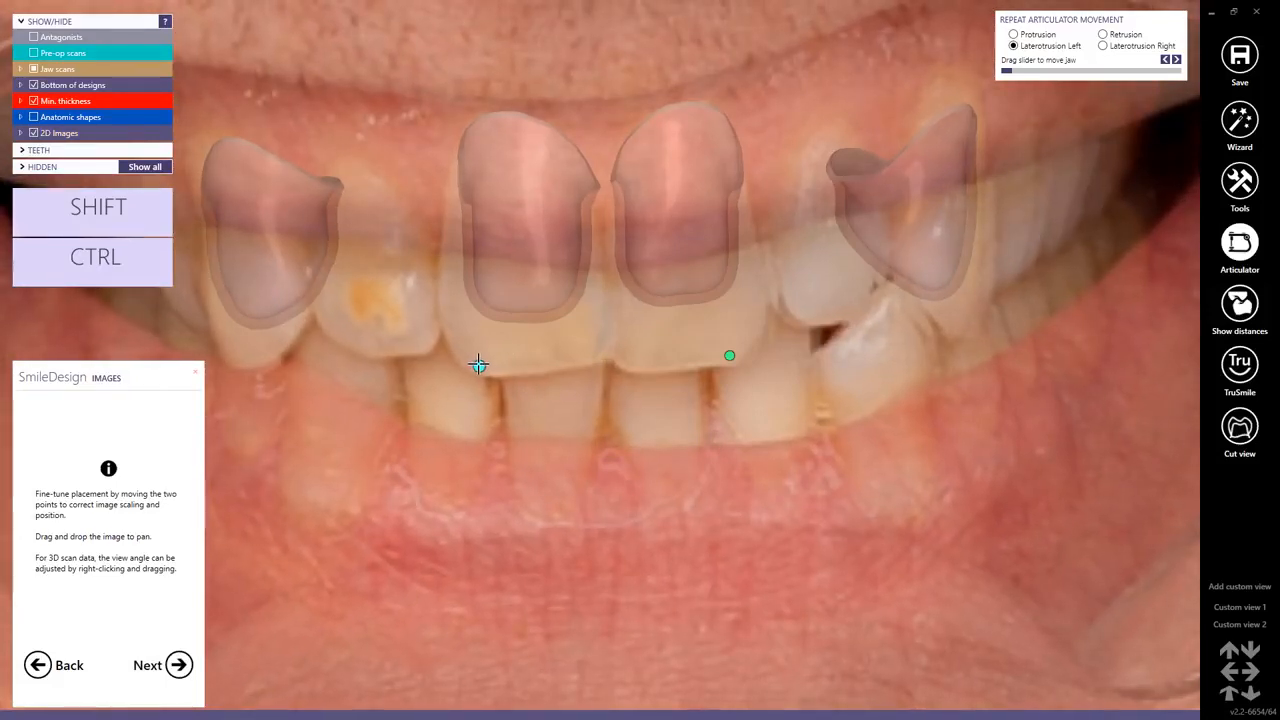
{"action": "left_click_drag", "start_coordinate": [727, 356], "coordinate": [723, 354]}
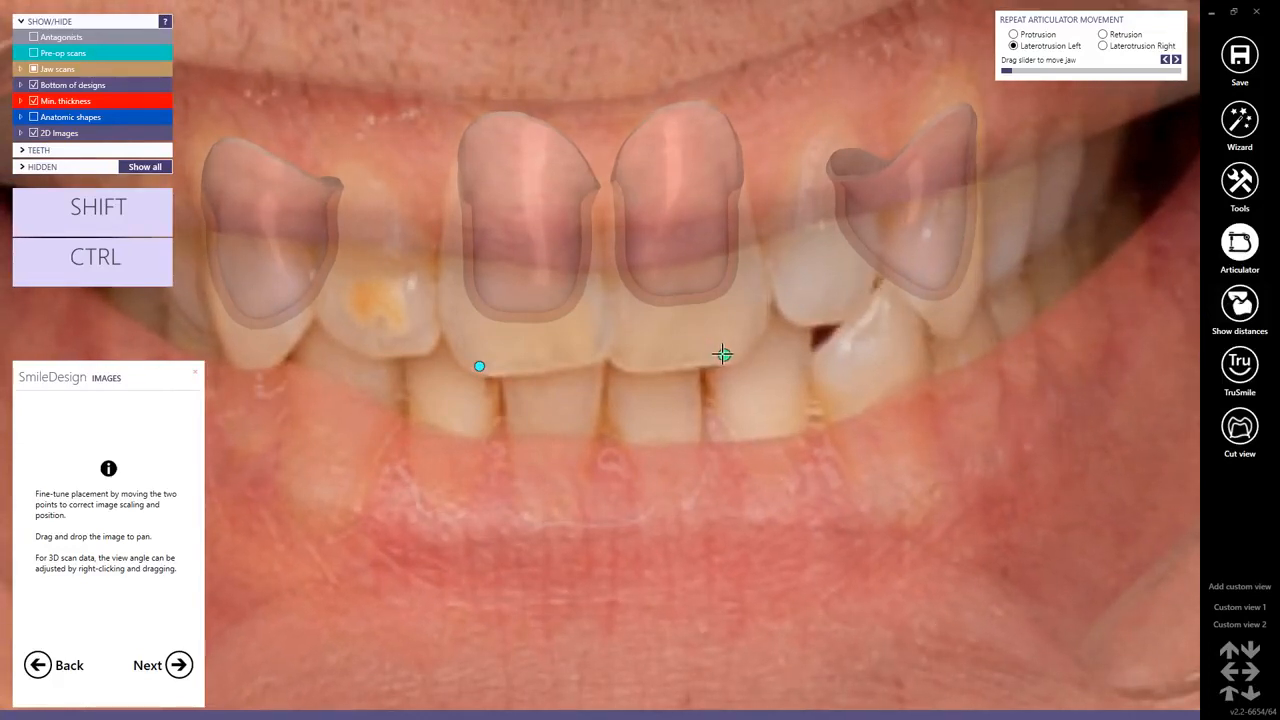
{"action": "left_click", "coordinate": [180, 665]}
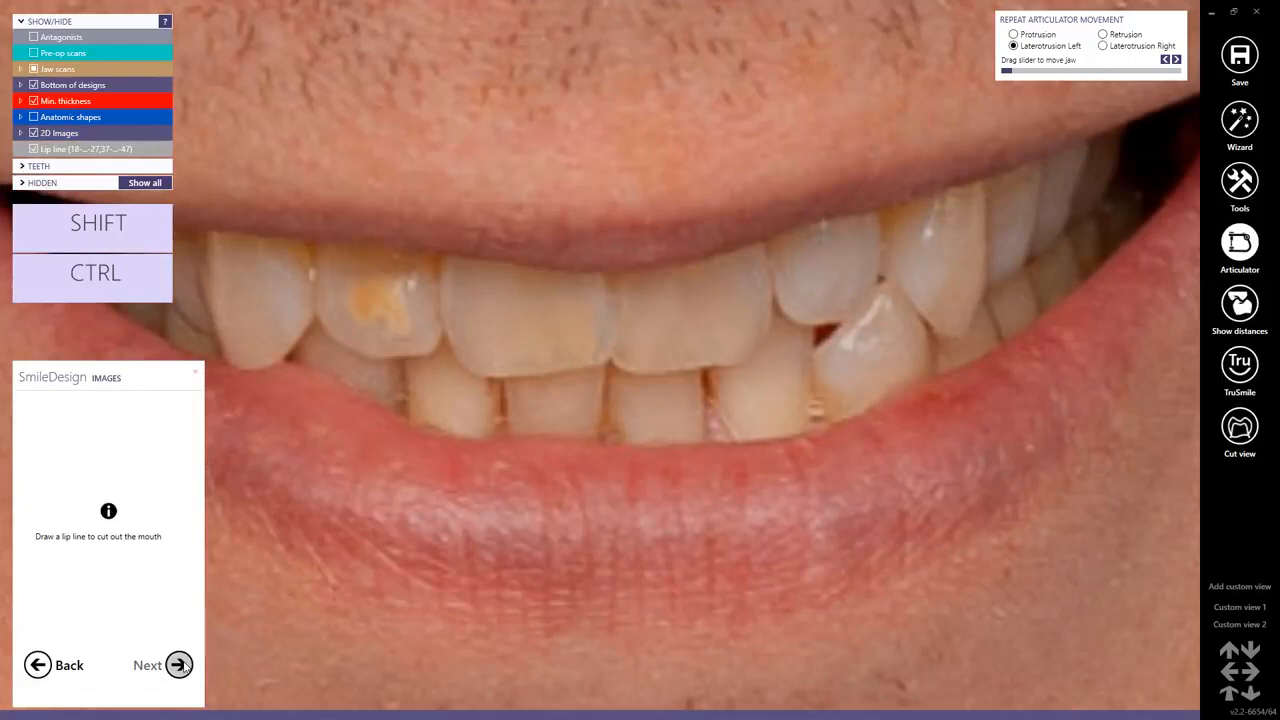
Draw a lip line around the mouth opening, following the inner edges of the upper and lower lips, and accept the cut-out.
{"action": "scroll", "coordinate": [640, 317], "scroll_direction": "down", "scroll_amount": 3}
{"action": "left_click", "coordinate": [629, 291]}
{"action": "left_click", "coordinate": [712, 275]}
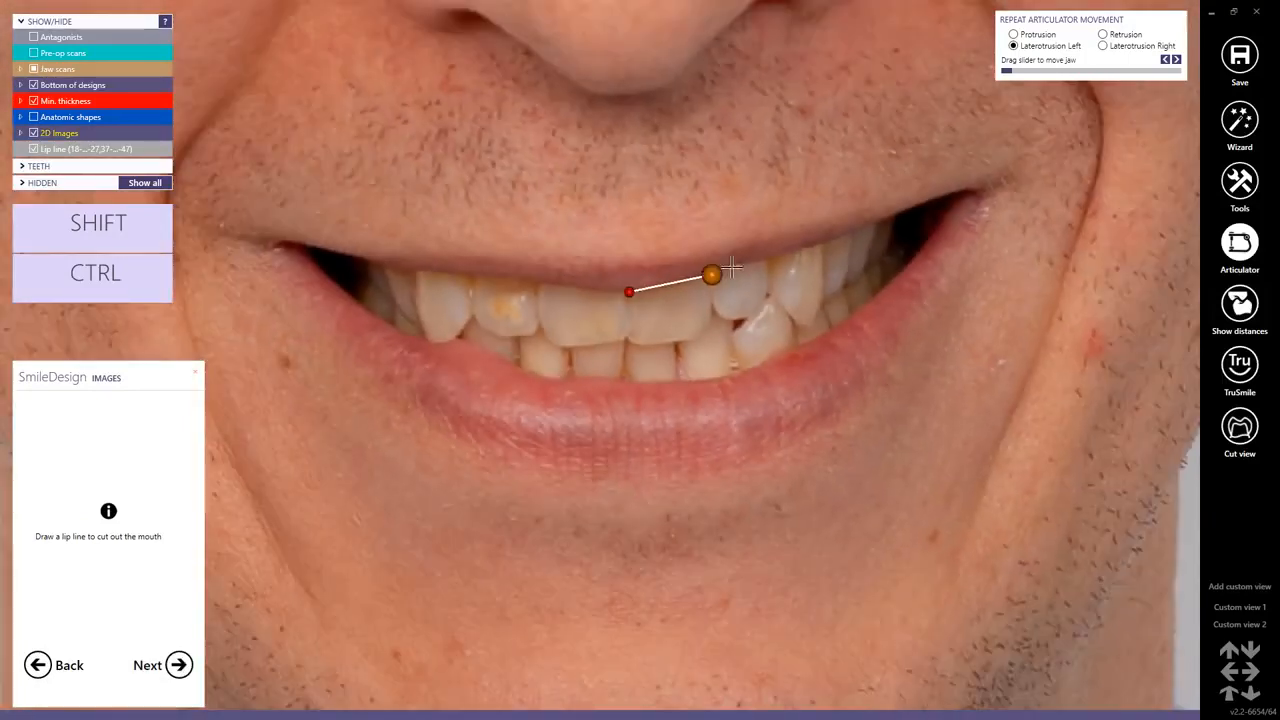
{"action": "left_click", "coordinate": [792, 250]}
{"action": "left_click", "coordinate": [841, 232]}
{"action": "left_click", "coordinate": [858, 228]}
{"action": "left_click", "coordinate": [903, 213]}
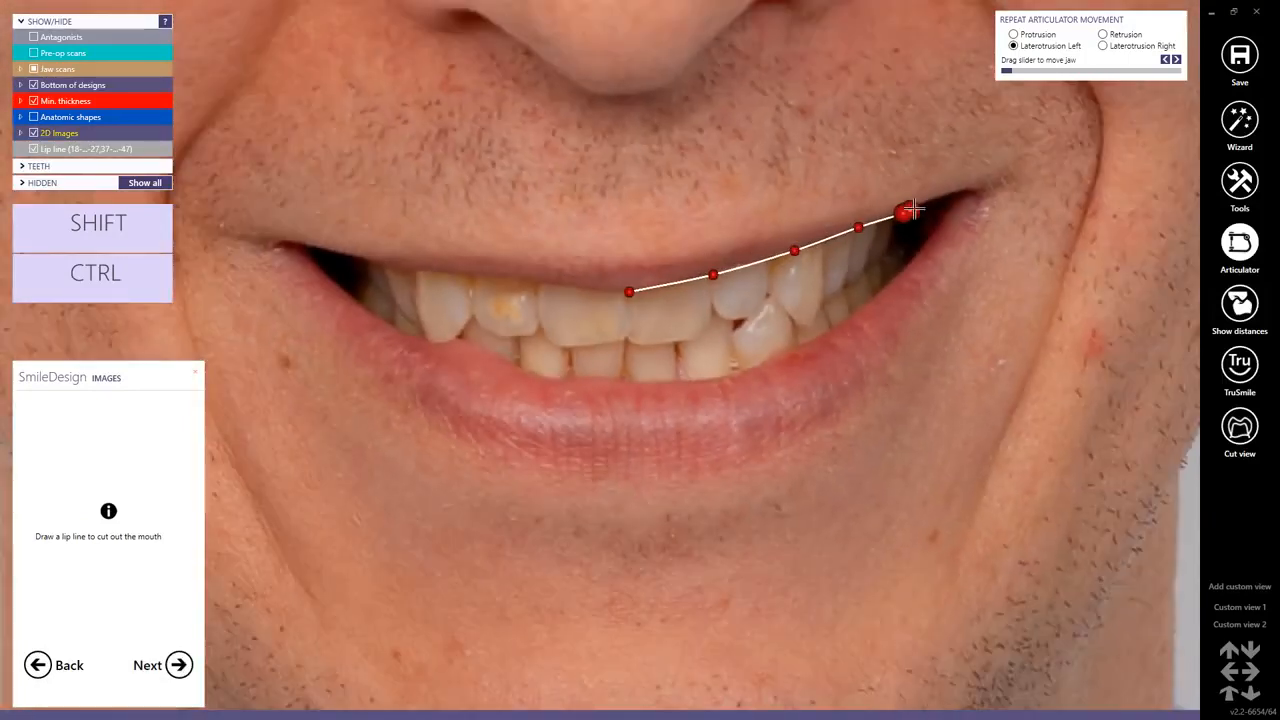
{"action": "left_click", "coordinate": [919, 208]}
{"action": "left_click", "coordinate": [919, 245]}
{"action": "left_click", "coordinate": [875, 298]}
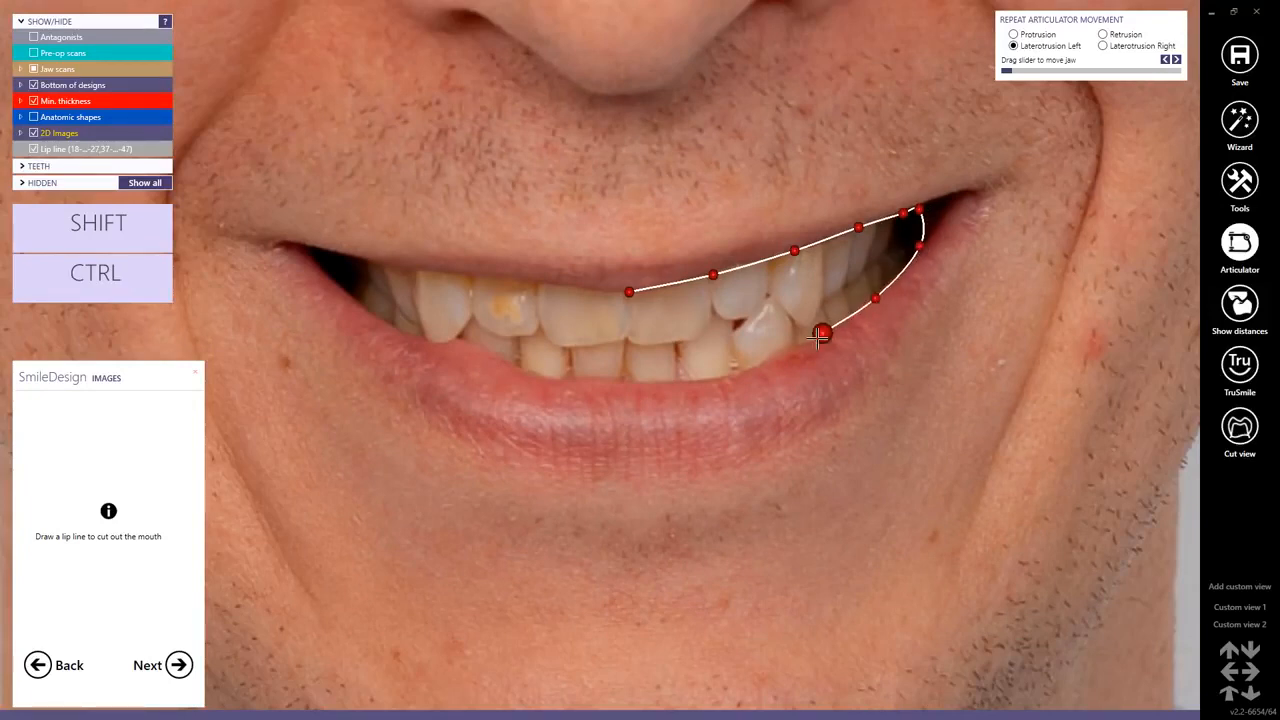
{"action": "left_click", "coordinate": [810, 340]}
{"action": "left_click", "coordinate": [738, 376]}
{"action": "left_click", "coordinate": [606, 386]}
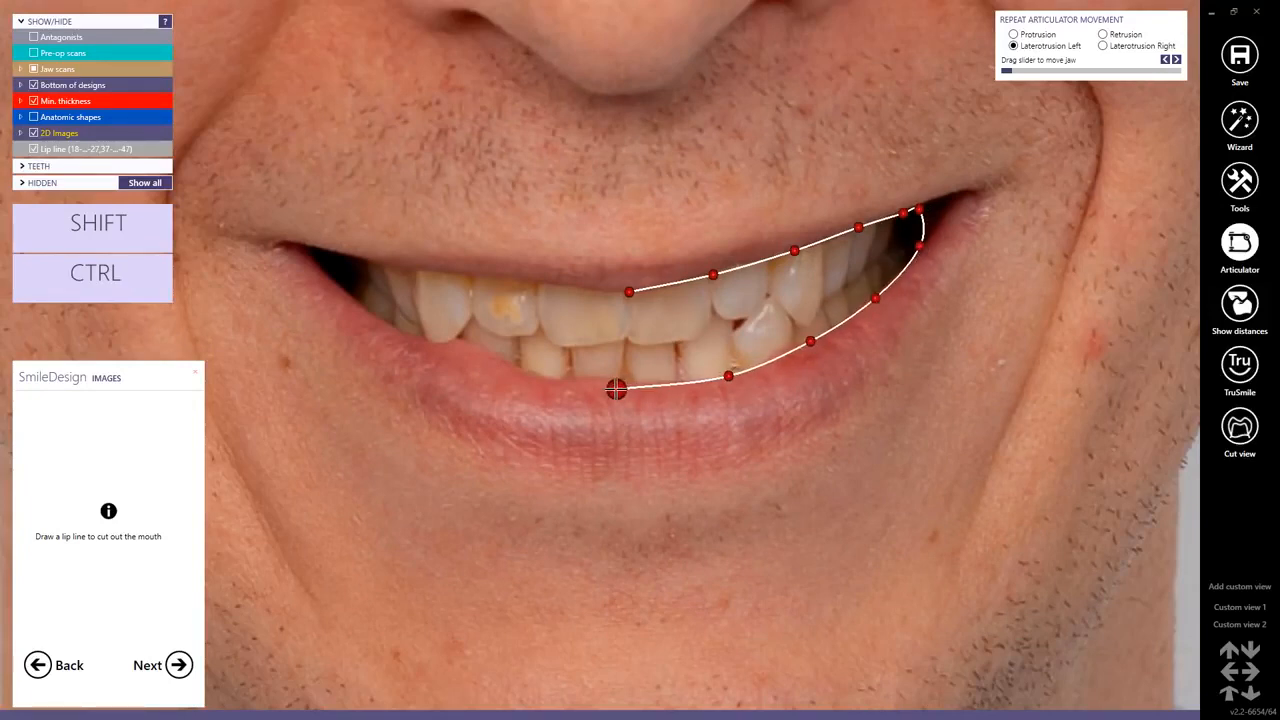
{"action": "left_click", "coordinate": [479, 363]}
{"action": "left_click", "coordinate": [384, 325]}
{"action": "left_click", "coordinate": [330, 281]}
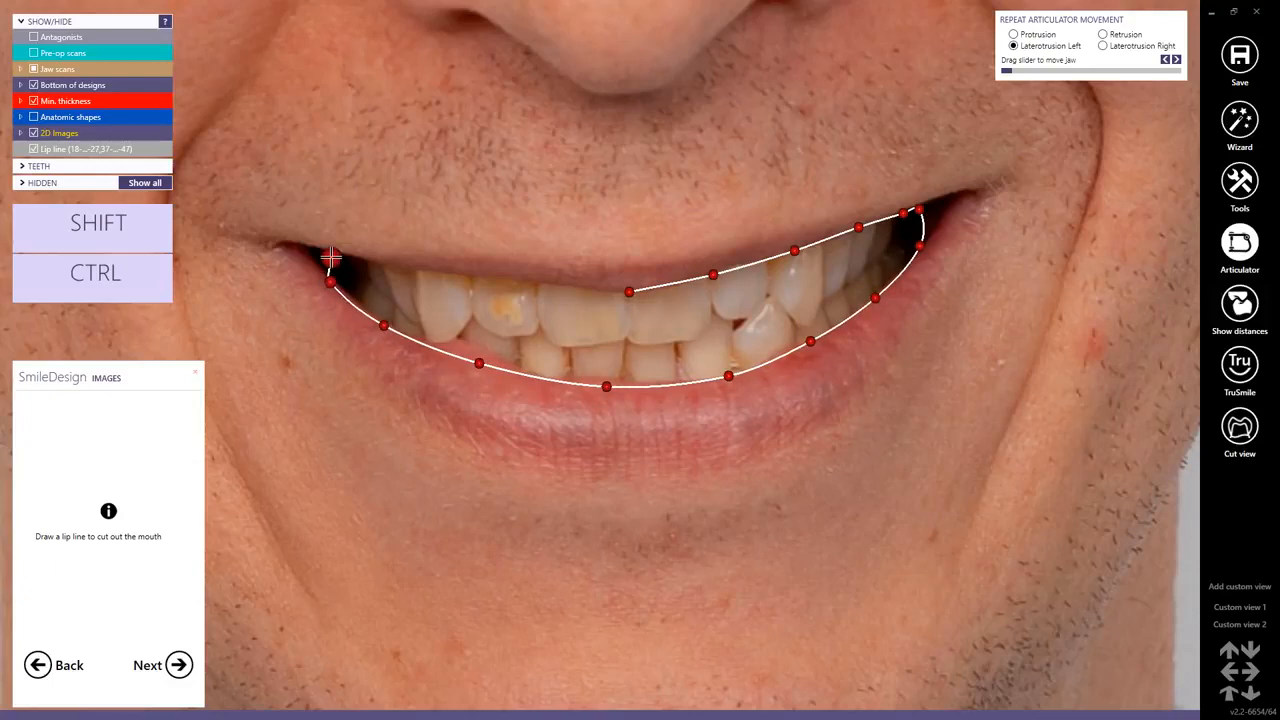
{"action": "left_click", "coordinate": [339, 257]}
{"action": "left_click", "coordinate": [426, 269]}
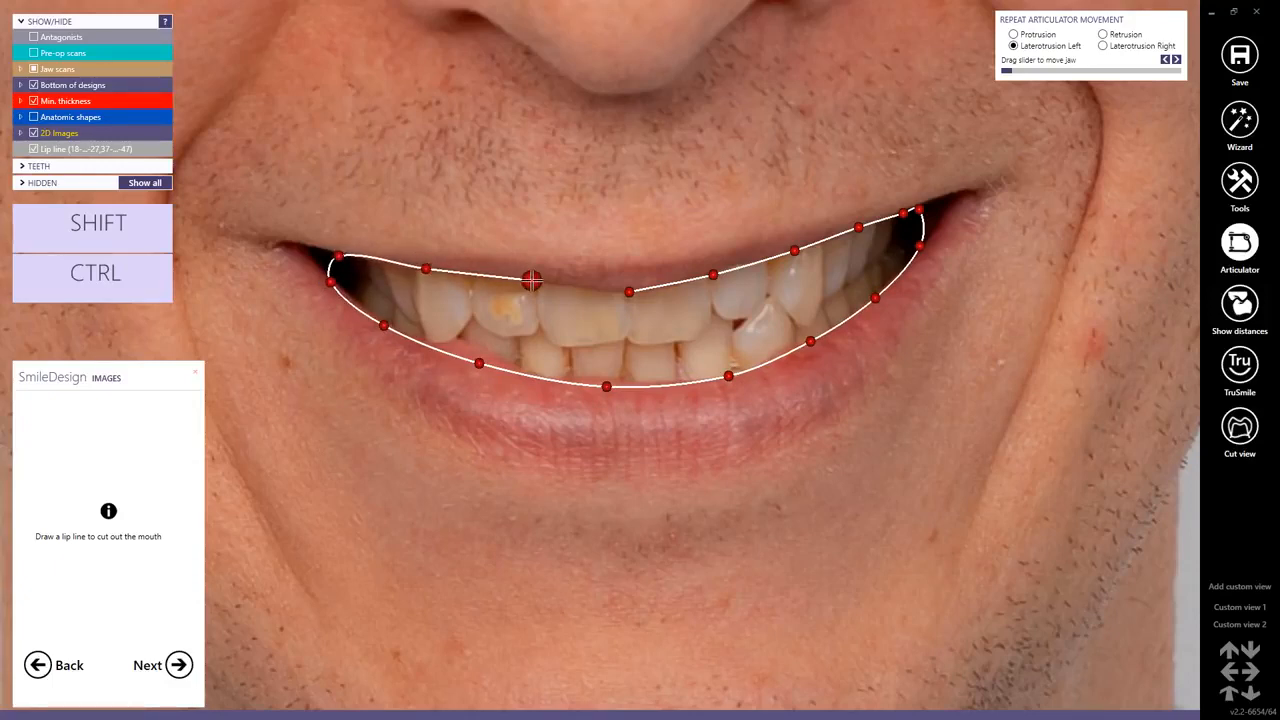
{"action": "left_click", "coordinate": [534, 281]}
{"action": "left_click", "coordinate": [586, 287]}
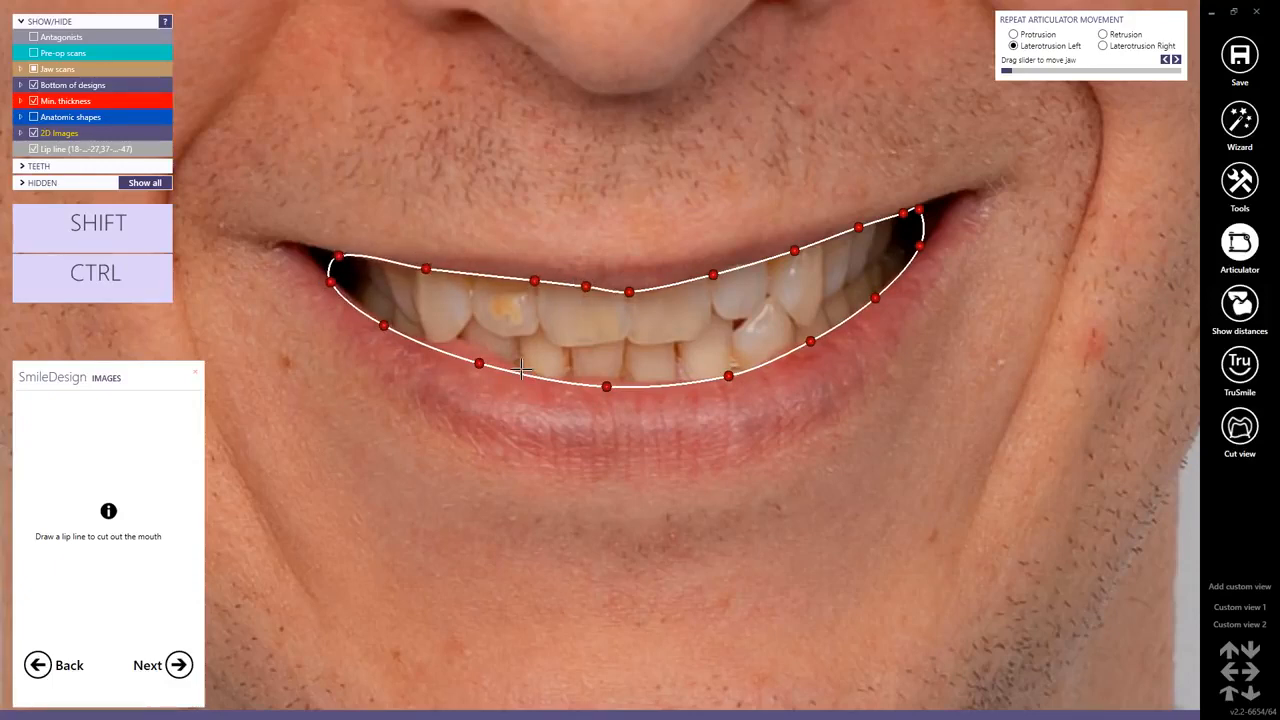
{"action": "left_click", "coordinate": [178, 668]}
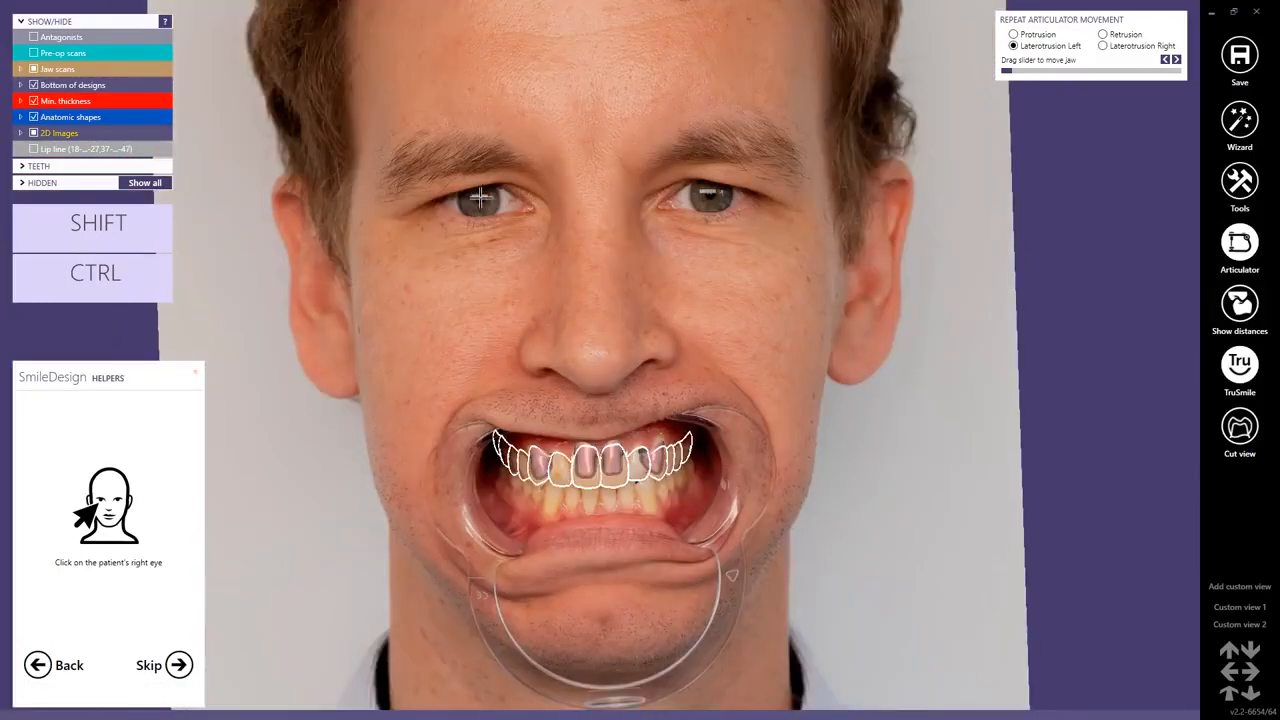
Mark the patient's right and left pupils for the helper lines and choose the Modified - 1.25 (80%) proportion guide.
{"action": "left_click", "coordinate": [480, 197]}
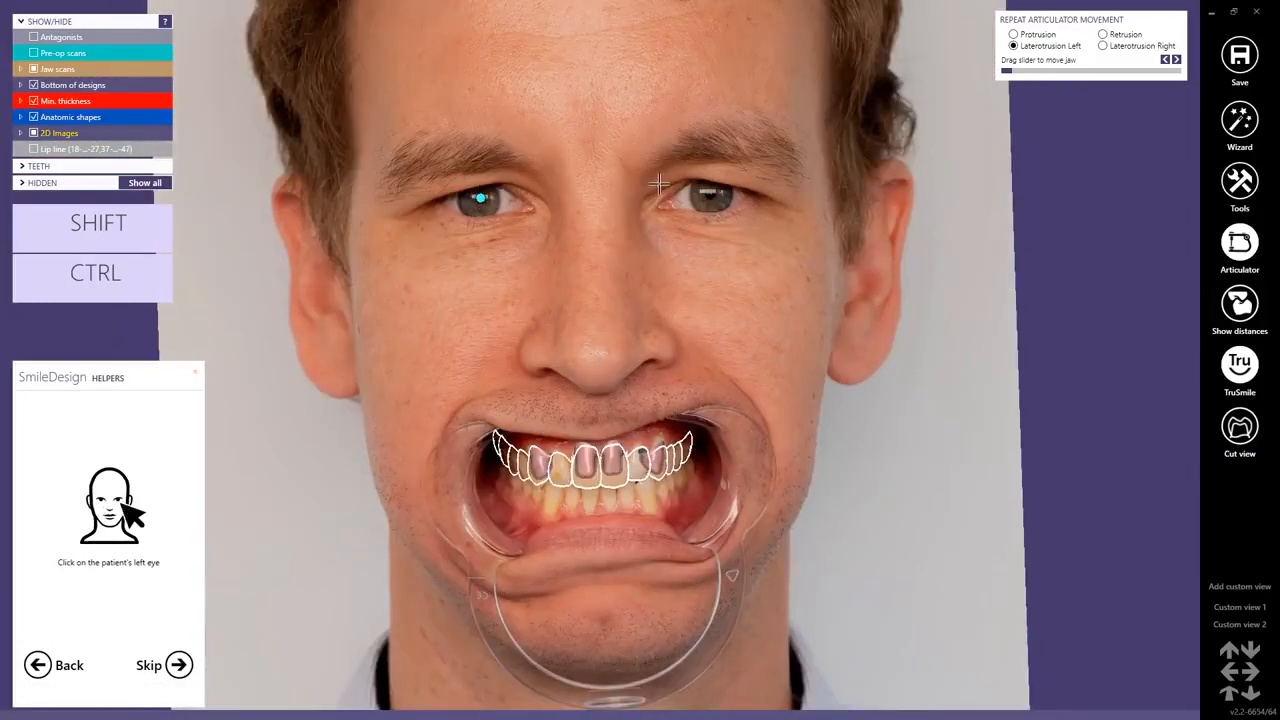
{"action": "left_click", "coordinate": [711, 194]}
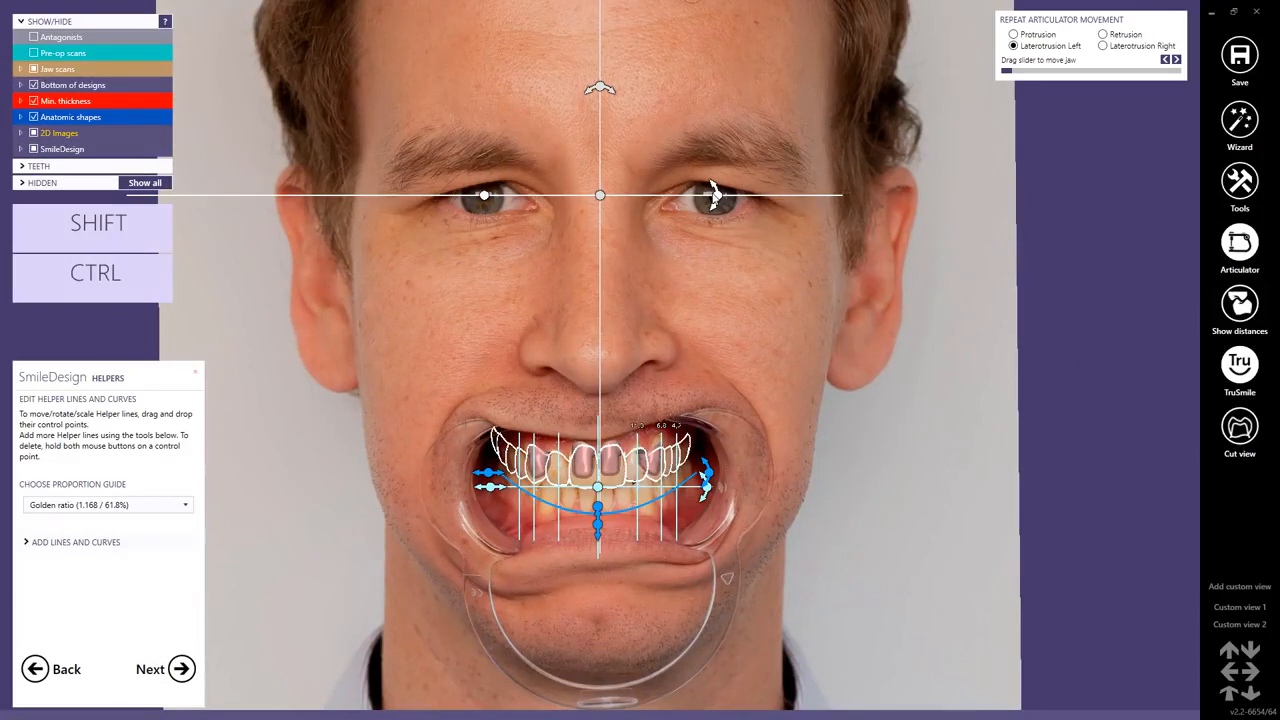
{"action": "left_click", "coordinate": [185, 508]}
{"action": "left_click_drag", "start_coordinate": [180, 281], "coordinate": [181, 478]}
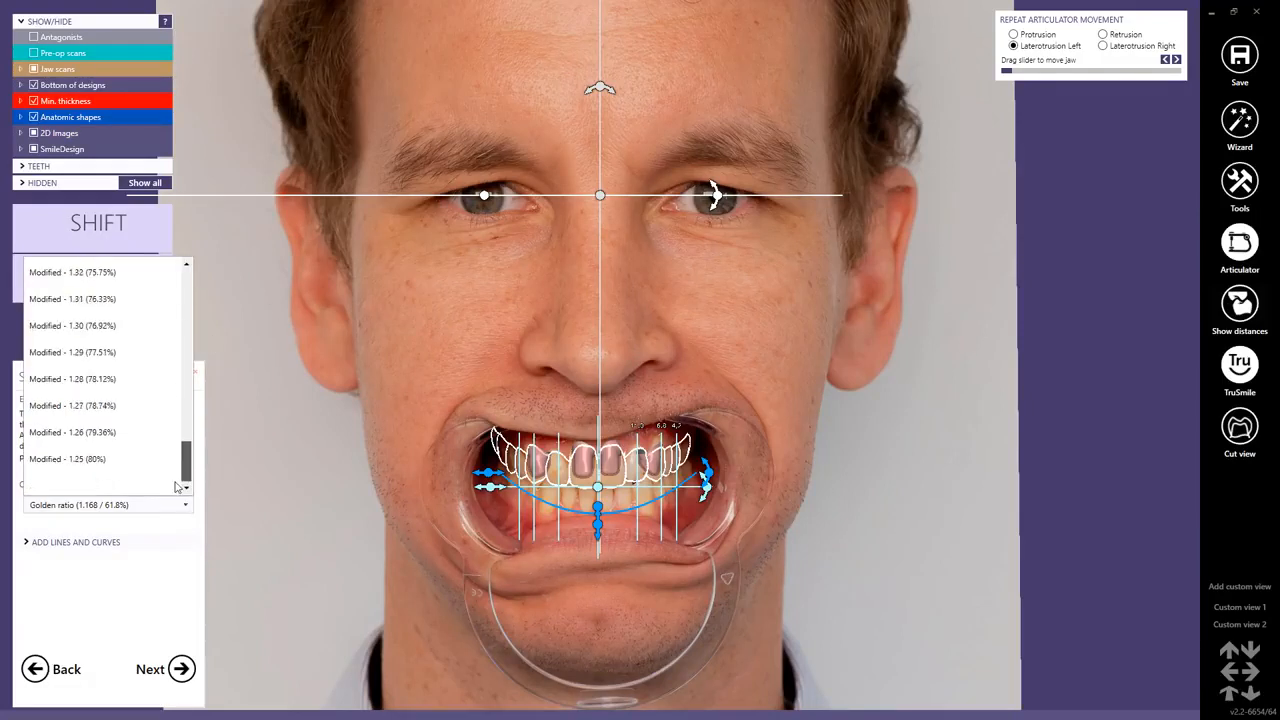
{"action": "left_click", "coordinate": [67, 459]}
{"action": "scroll", "coordinate": [585, 495], "scroll_direction": "up", "scroll_amount": 5}
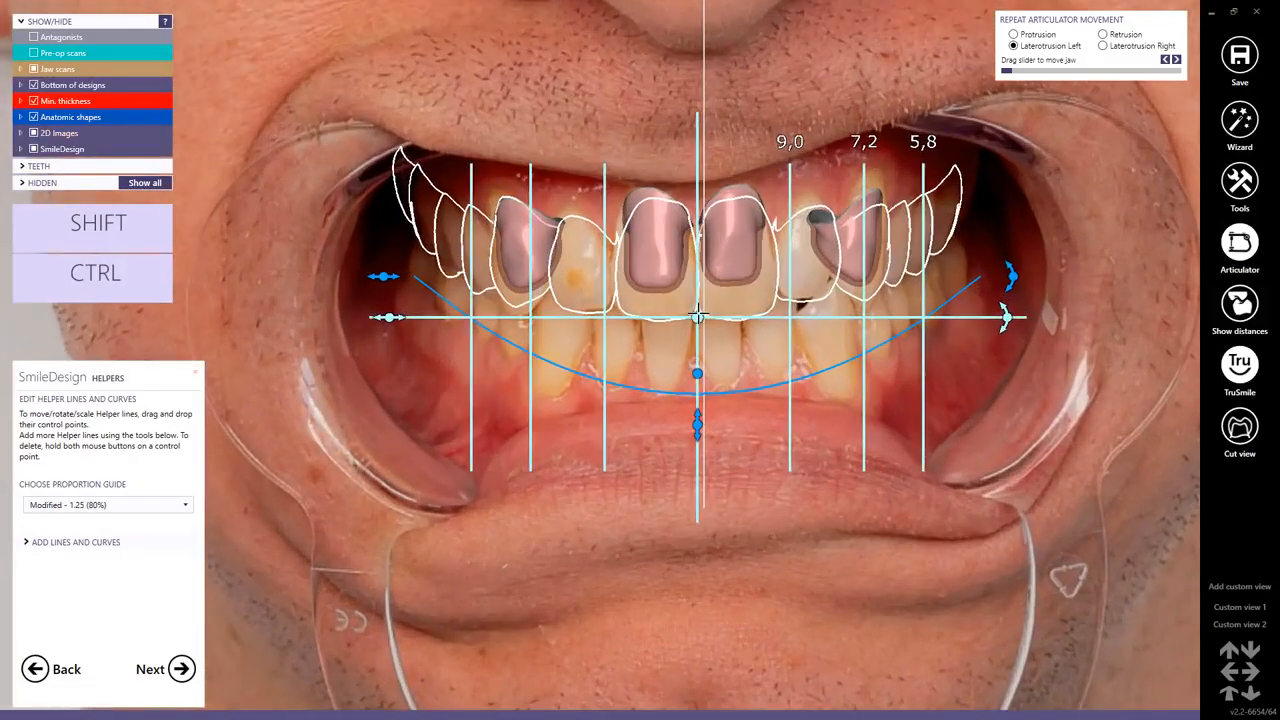
Centre the proportion guide on the midline between the upper central incisors and narrow it to a central incisor width of about 7.9.
{"action": "left_click_drag", "start_coordinate": [698, 317], "coordinate": [696, 317]}
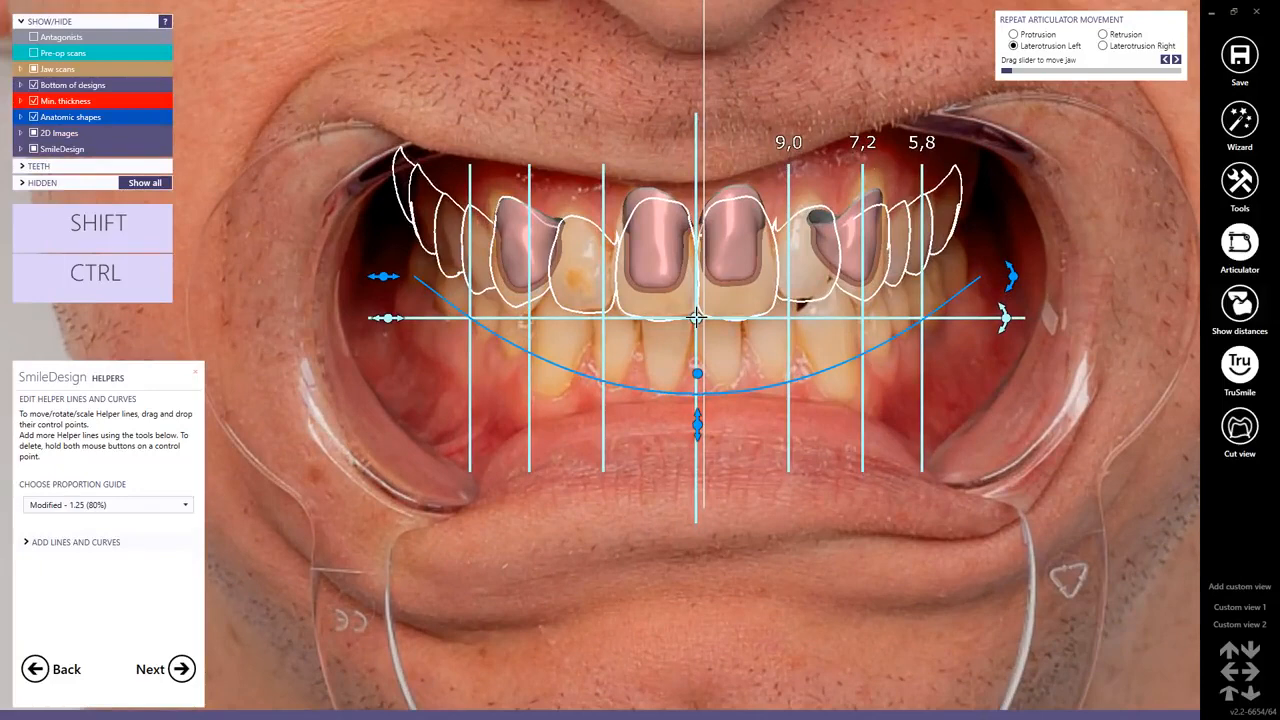
{"action": "left_click_drag", "start_coordinate": [386, 318], "coordinate": [421, 318]}
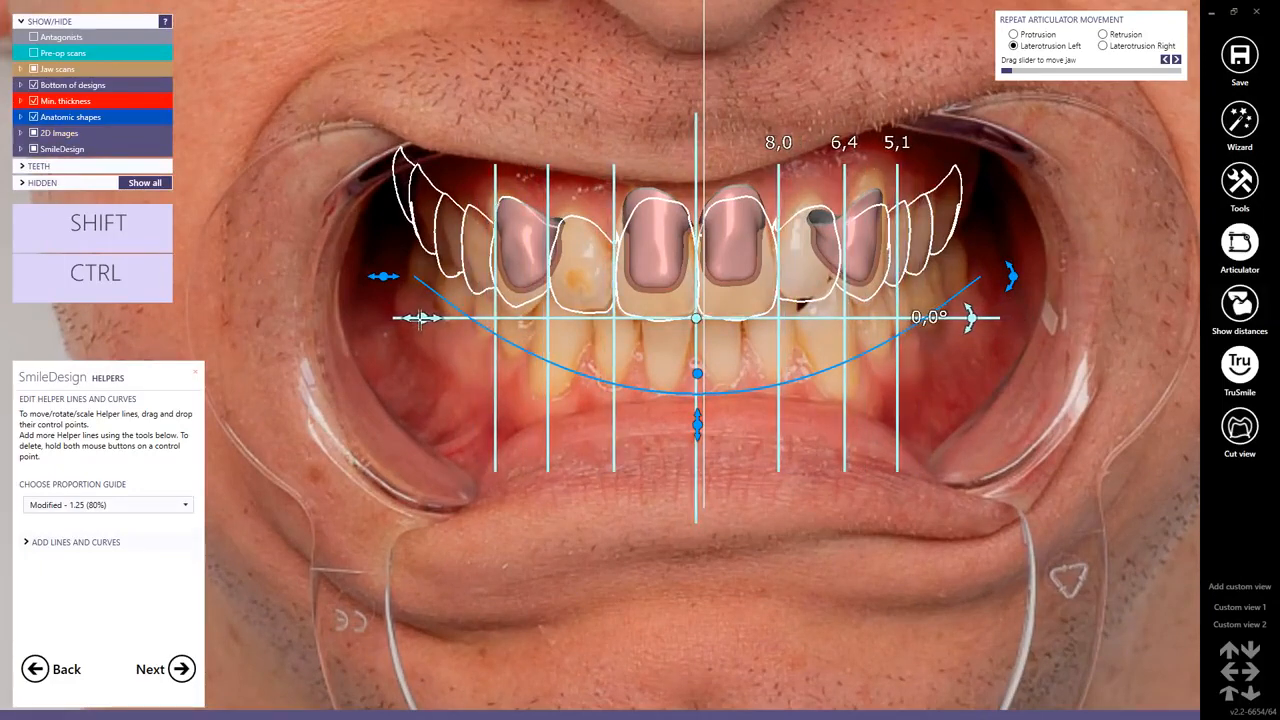
{"action": "left_click_drag", "start_coordinate": [697, 318], "coordinate": [694, 315]}
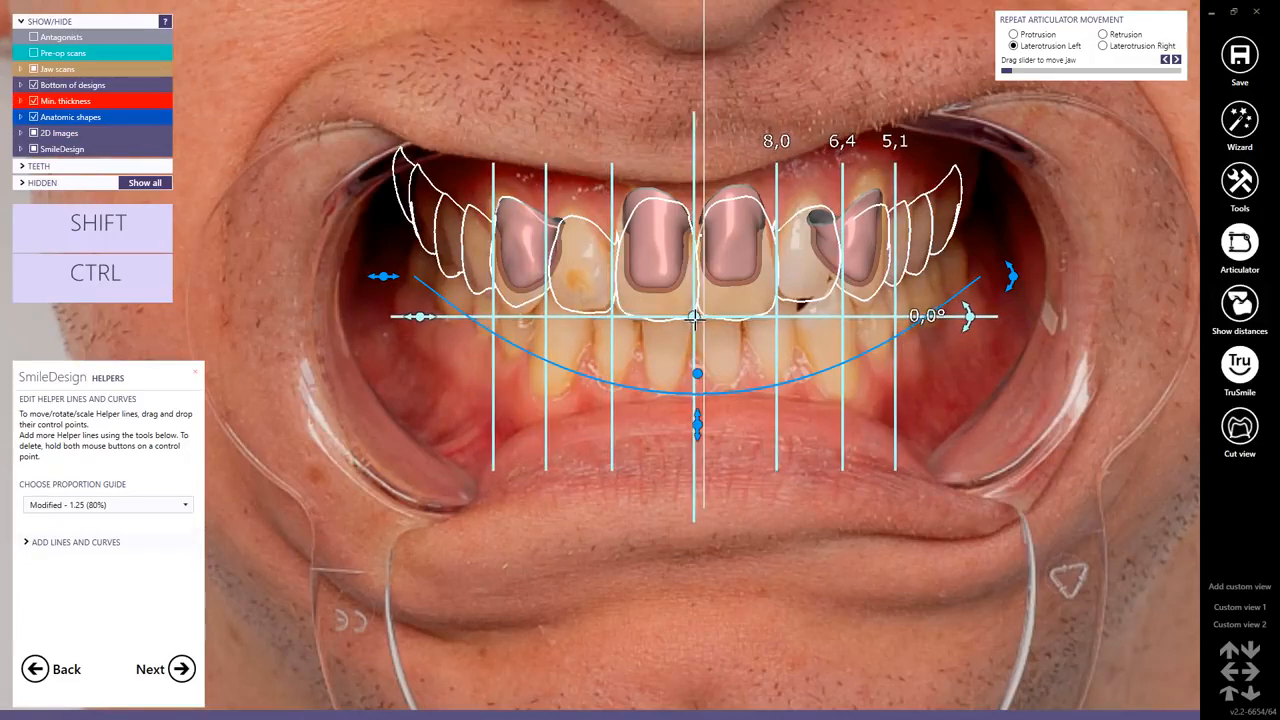
{"action": "left_click_drag", "start_coordinate": [420, 317], "coordinate": [422, 316]}
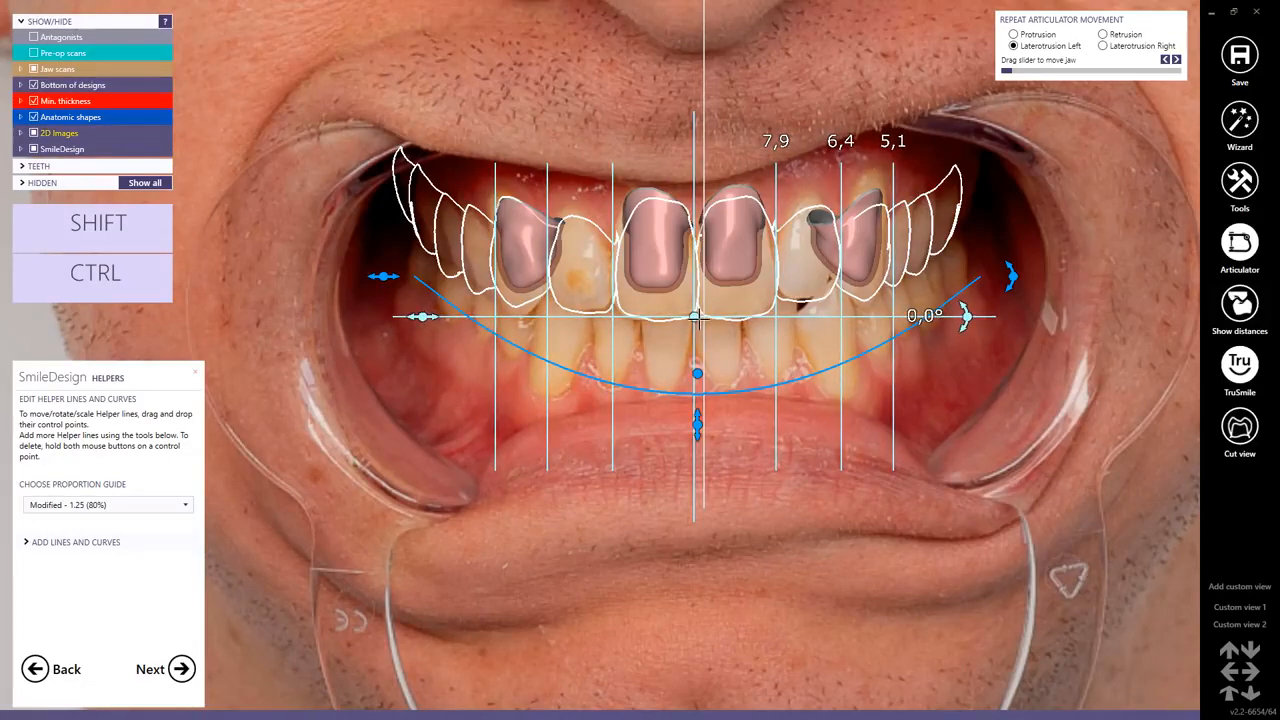
{"action": "left_click_drag", "start_coordinate": [700, 319], "coordinate": [693, 320]}
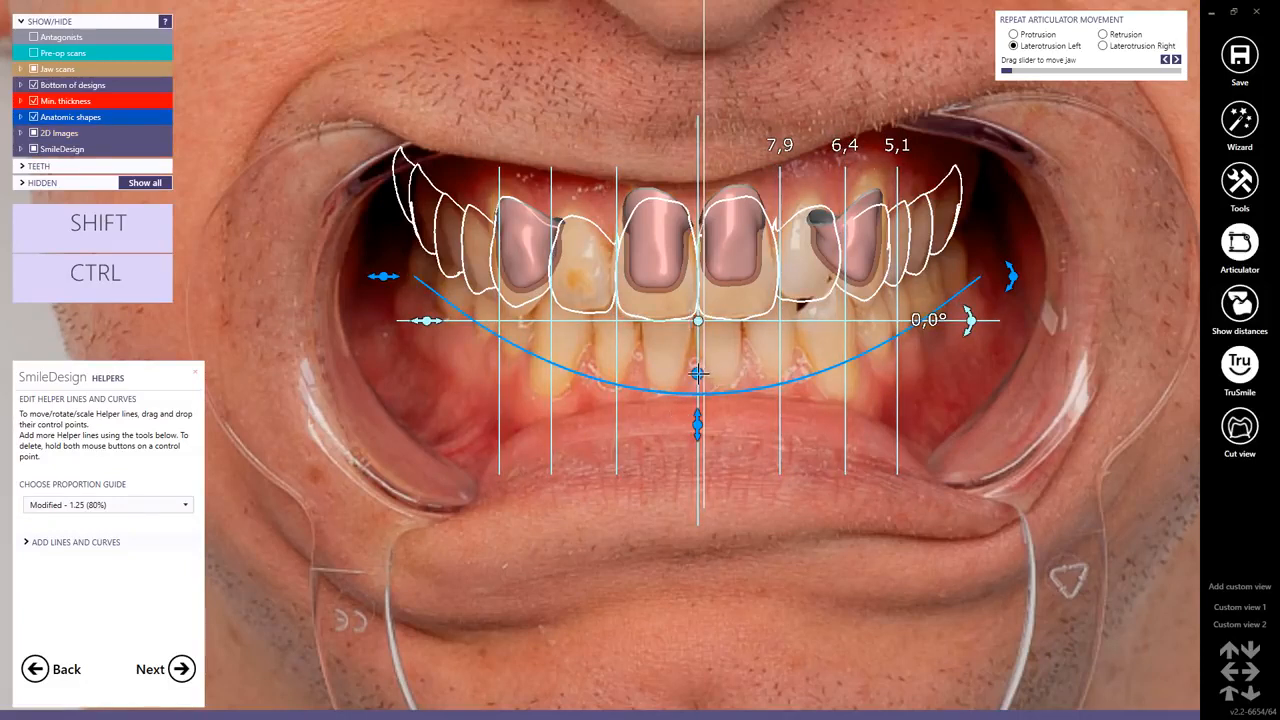
Raise the blue smile curve towards the upper incisal edges and fine-tune its tilt with ps_smile.jpg temporarily shown.
{"action": "left_click_drag", "start_coordinate": [697, 373], "coordinate": [685, 322]}
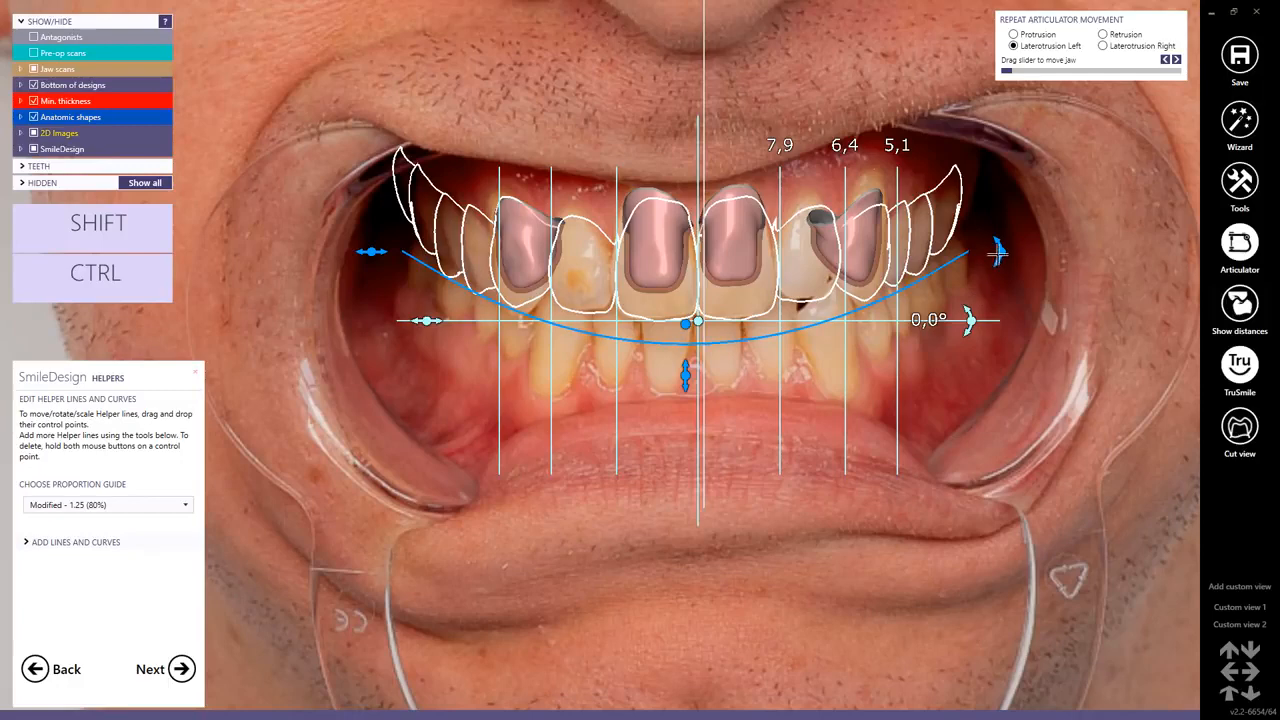
{"action": "left_click_drag", "start_coordinate": [999, 254], "coordinate": [998, 249]}
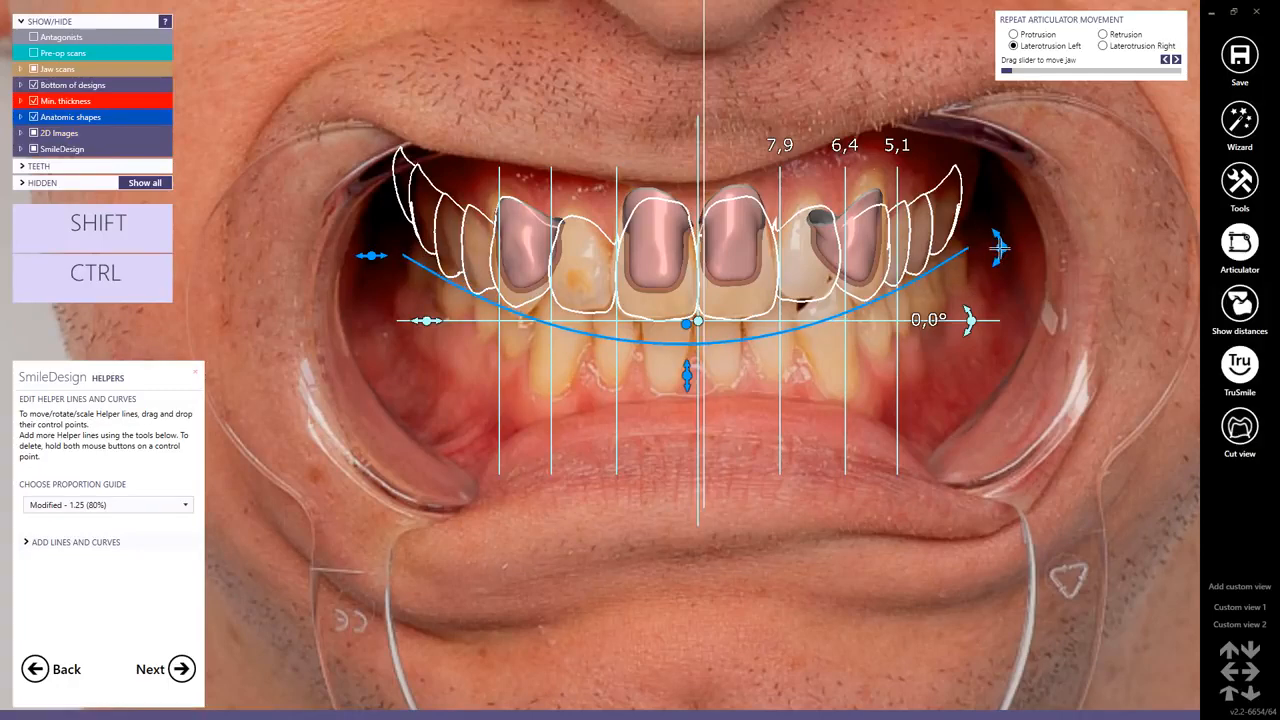
{"action": "left_click", "coordinate": [20, 133]}
{"action": "left_click", "coordinate": [48, 166]}
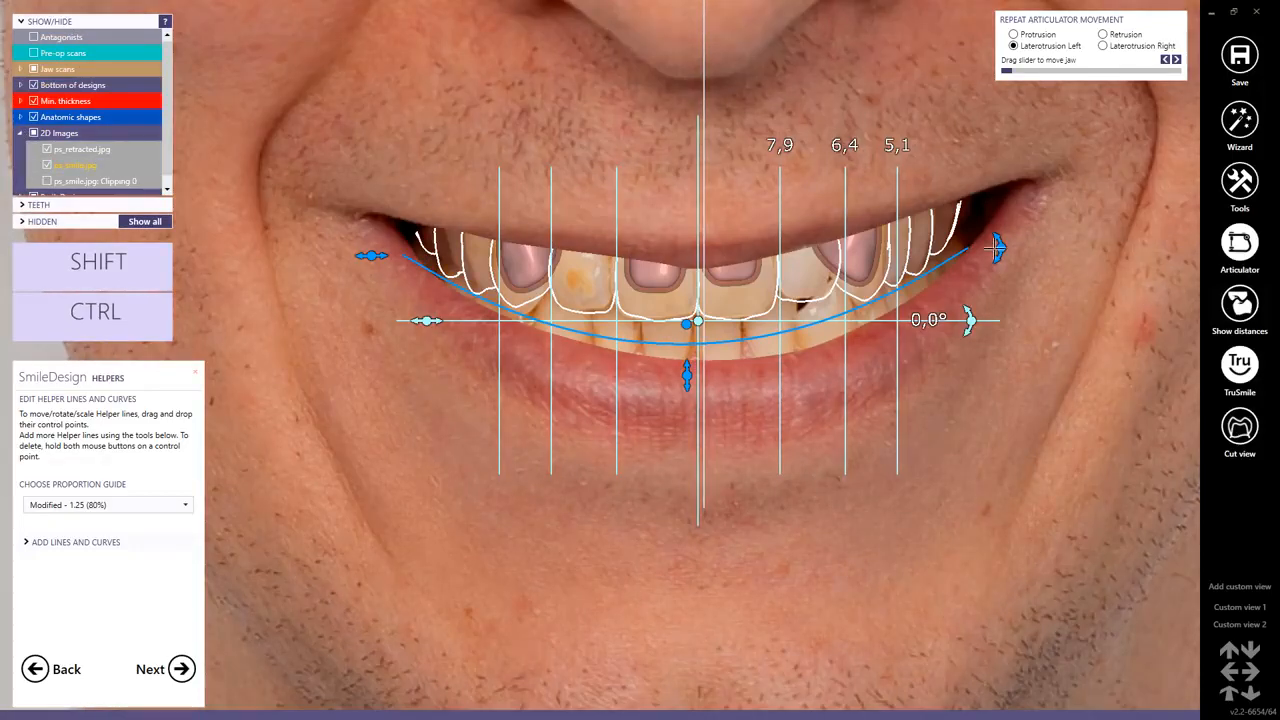
{"action": "left_click_drag", "start_coordinate": [998, 247], "coordinate": [1000, 255]}
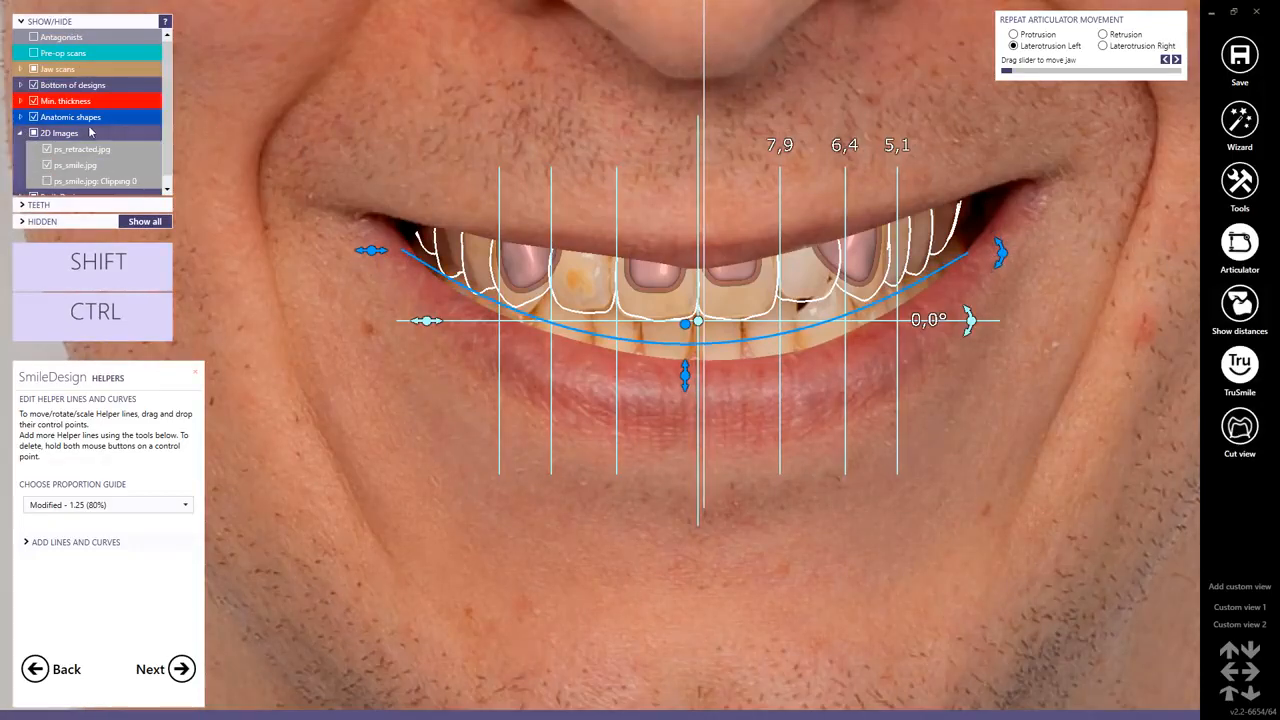
{"action": "left_click", "coordinate": [48, 166]}
Expand the additional lines and curves options, then accept the helper lines and continue to modelling.
{"action": "scroll", "coordinate": [582, 323], "scroll_direction": "down", "scroll_amount": 5}
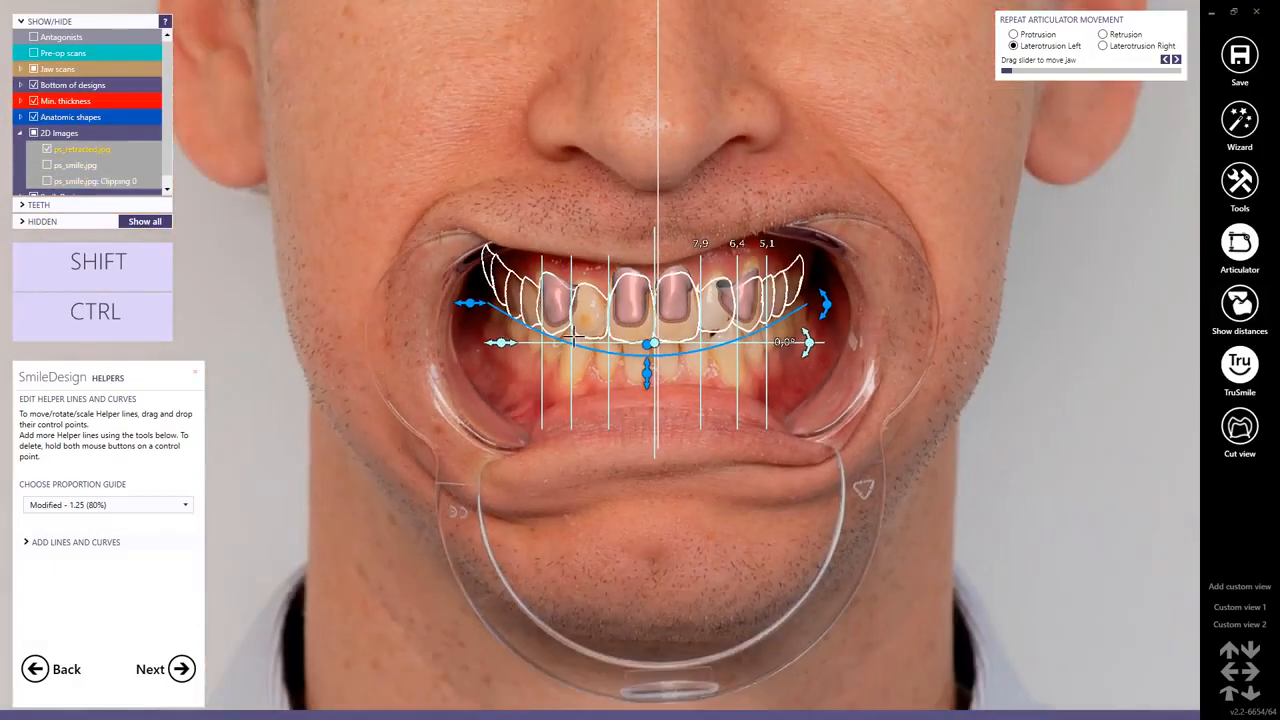
{"action": "left_click", "coordinate": [24, 542]}
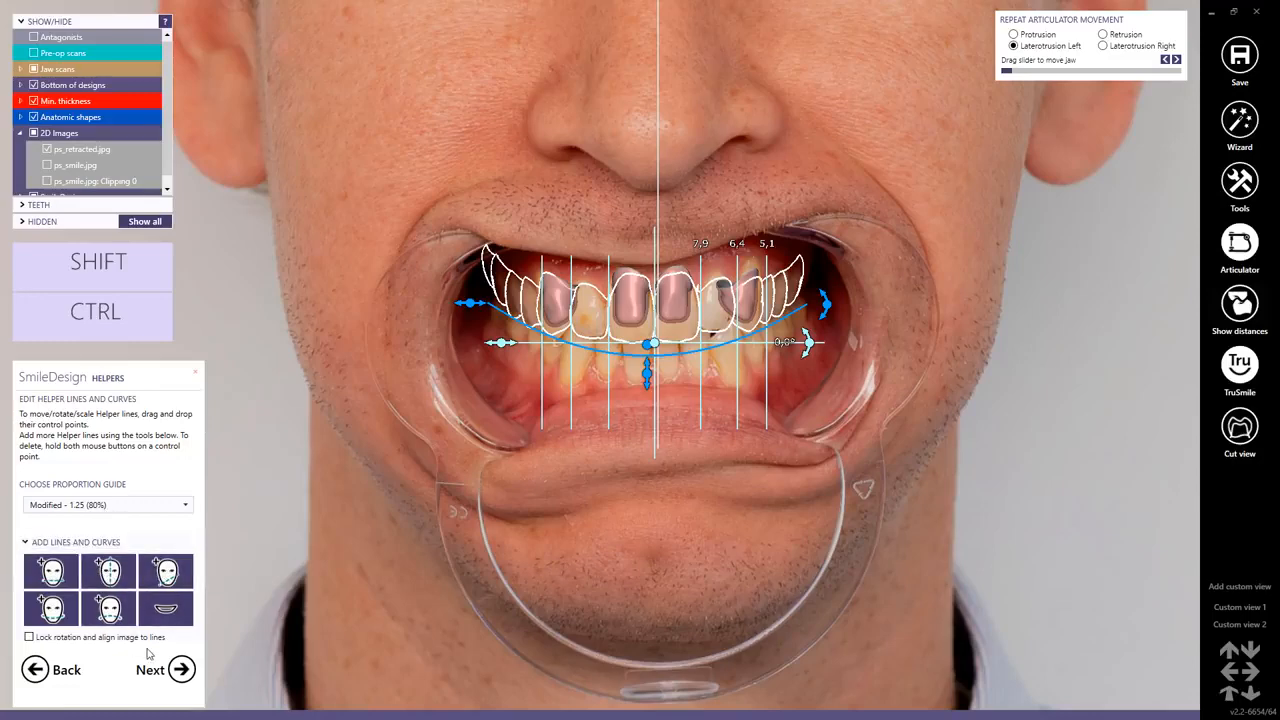
{"action": "left_click", "coordinate": [185, 673]}
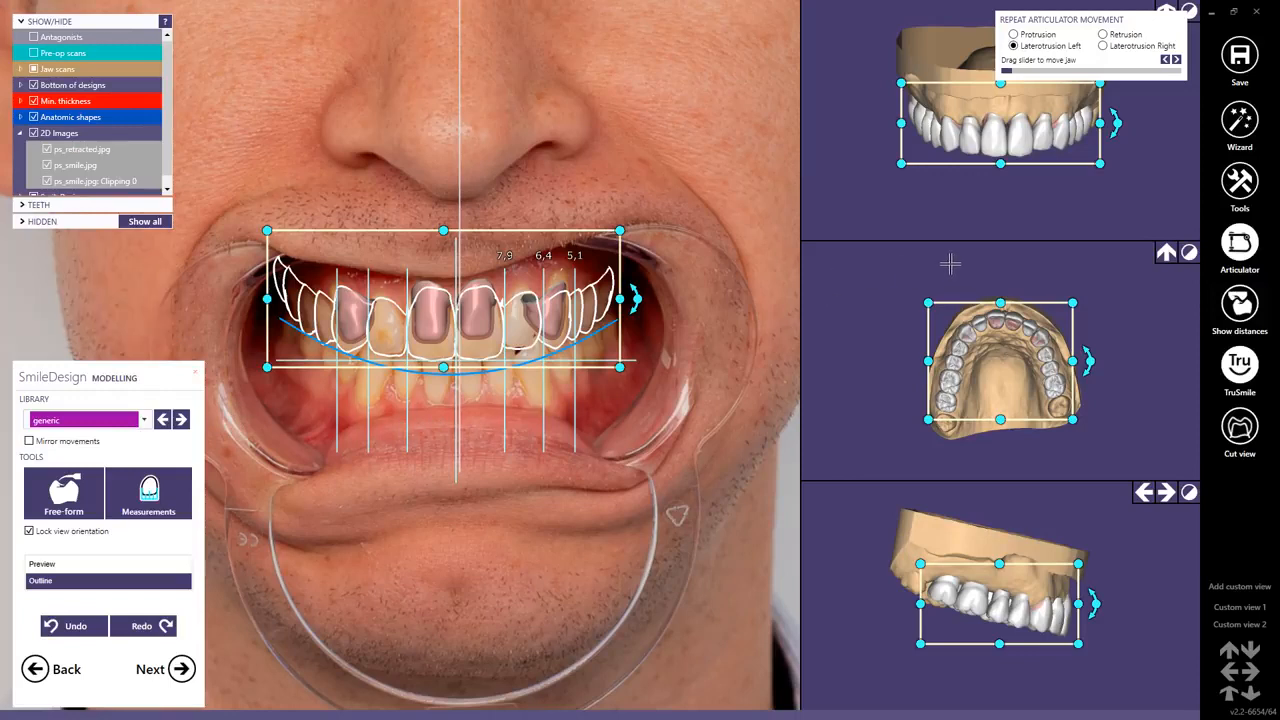
Select the six upper front teeth as a group in the occlusal view, nudge them slightly and clear the selection.
{"action": "left_click_drag", "start_coordinate": [925, 278], "coordinate": [1078, 335]}
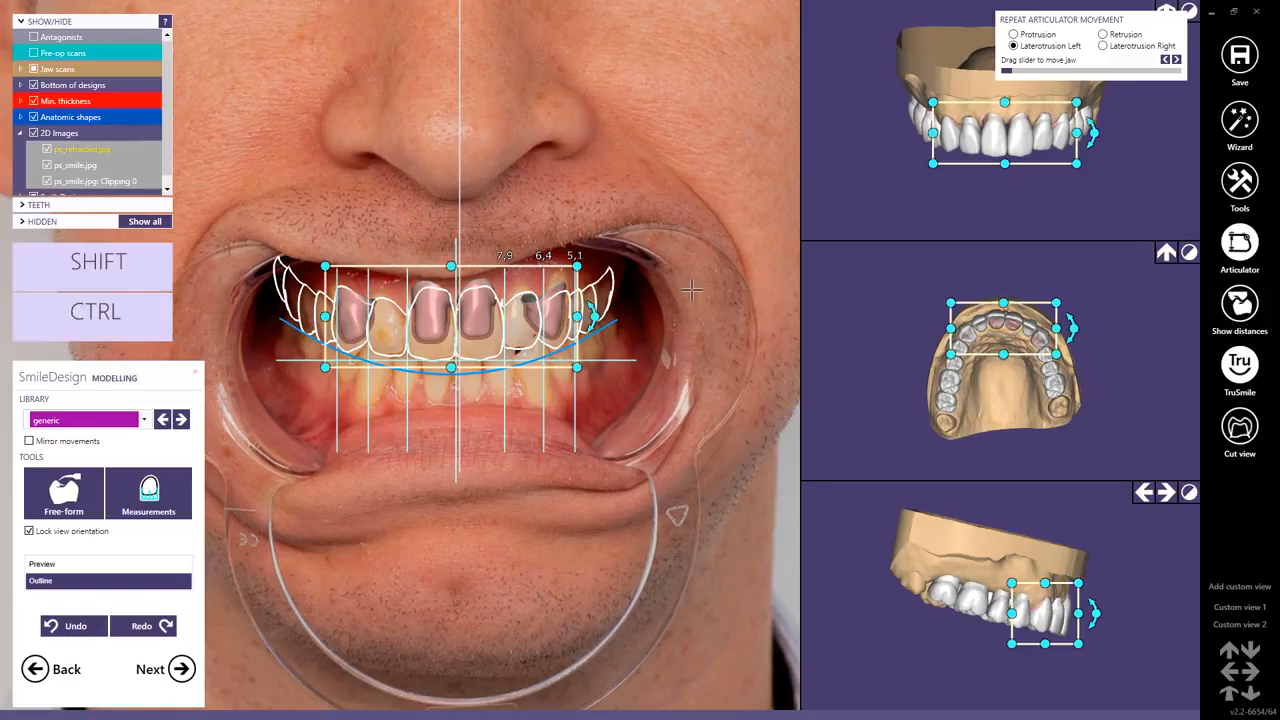
{"action": "left_click_drag", "start_coordinate": [441, 323], "coordinate": [441, 323]}
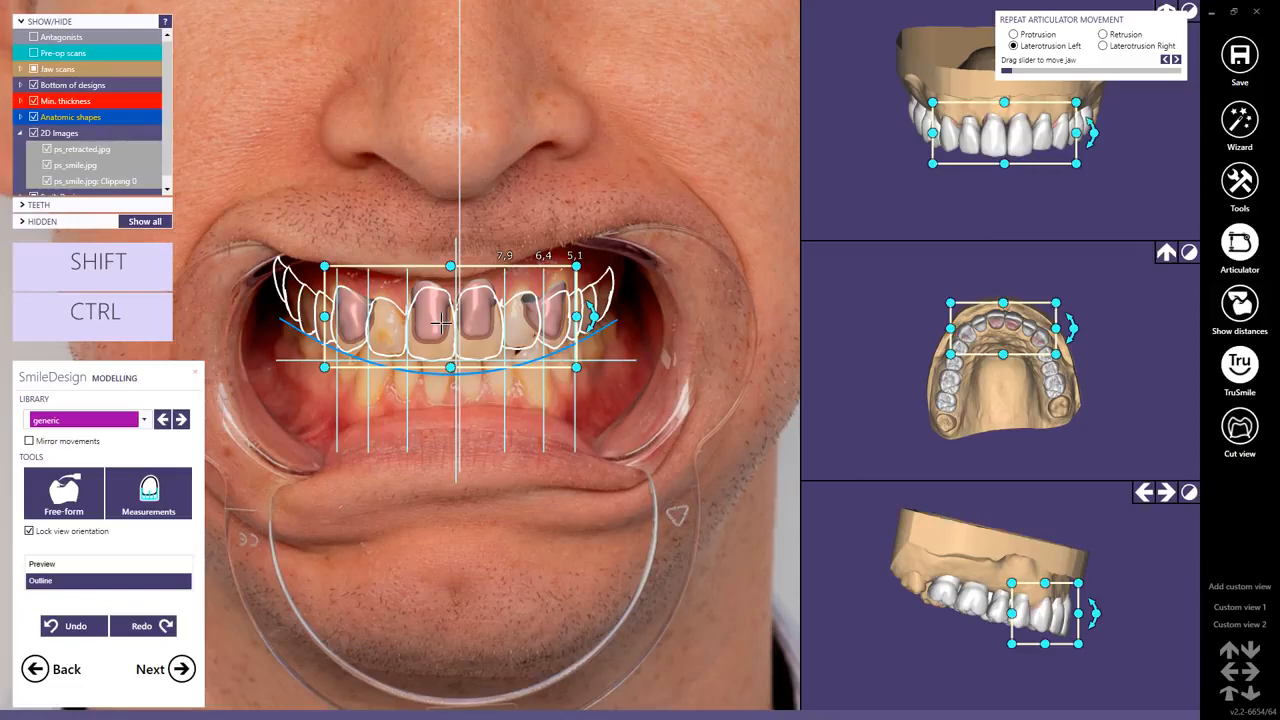
{"action": "left_click", "coordinate": [413, 219]}
Select the upper canines and central incisors individually in the retracted photo to compare their outlines with the proportion guide.
{"action": "left_click", "coordinate": [353, 331]}
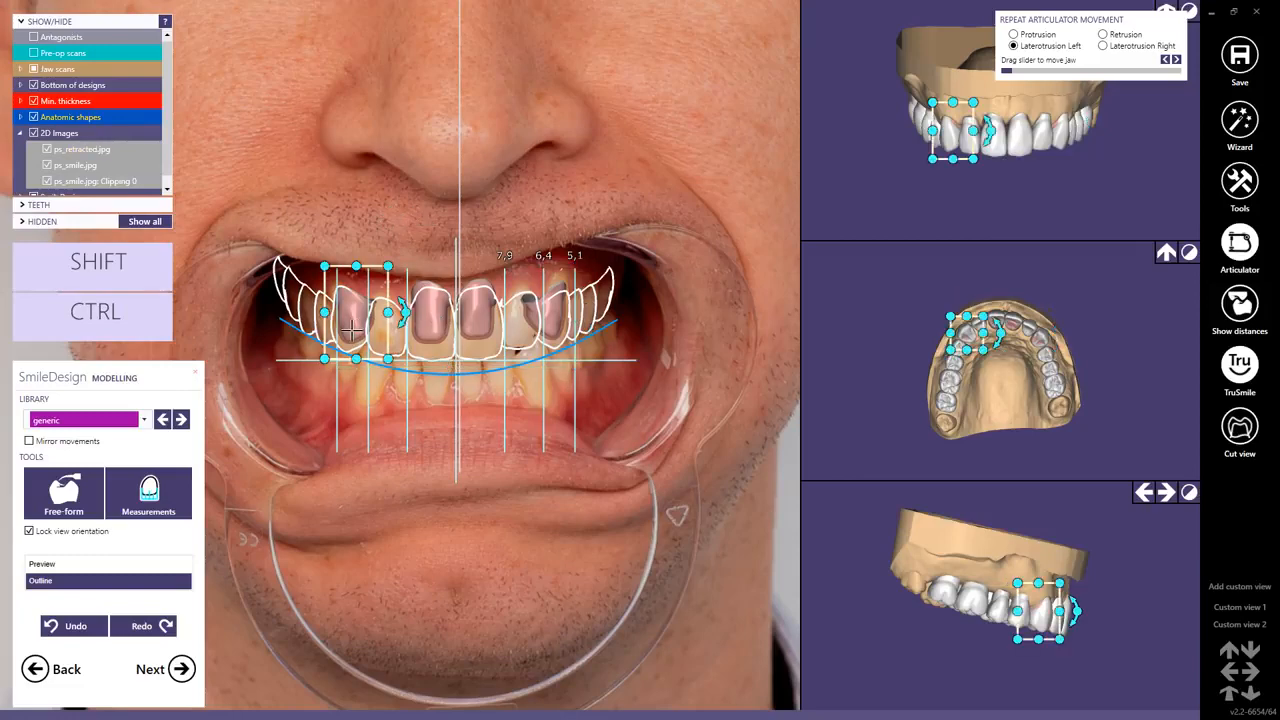
{"action": "scroll", "coordinate": [353, 331], "scroll_direction": "up", "scroll_amount": 4}
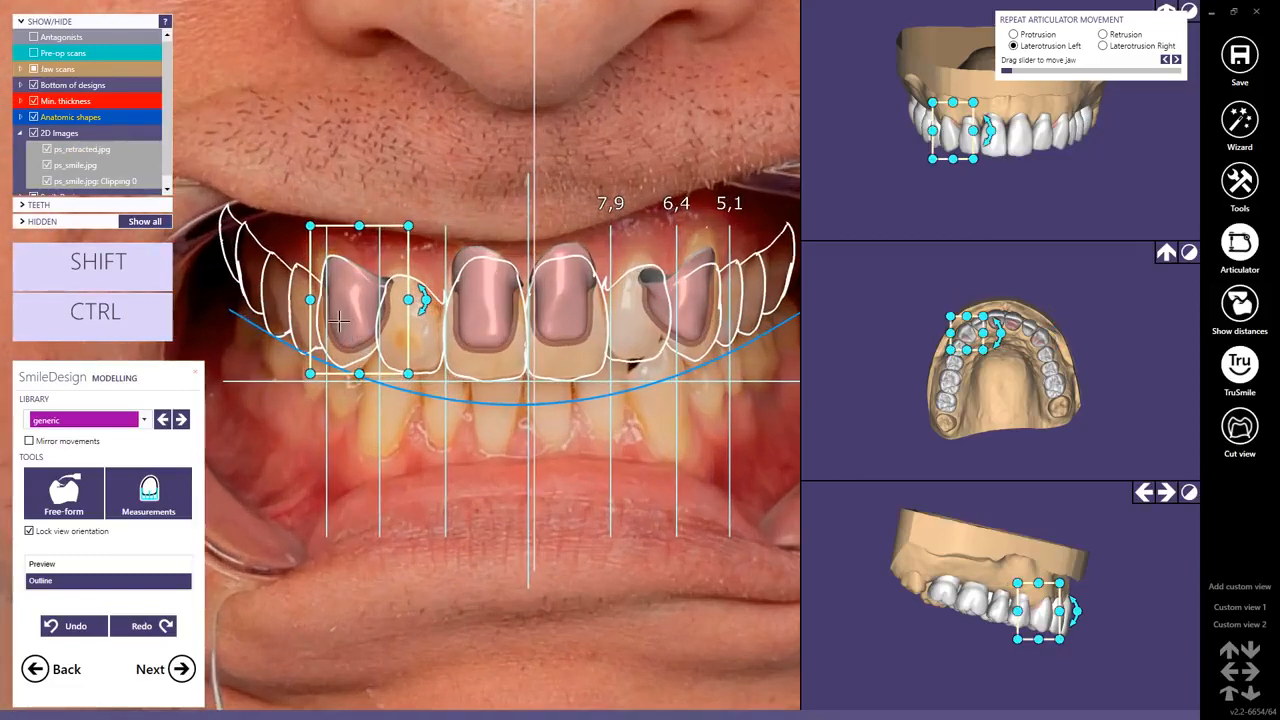
{"action": "left_click_drag", "start_coordinate": [343, 323], "coordinate": [307, 325]}
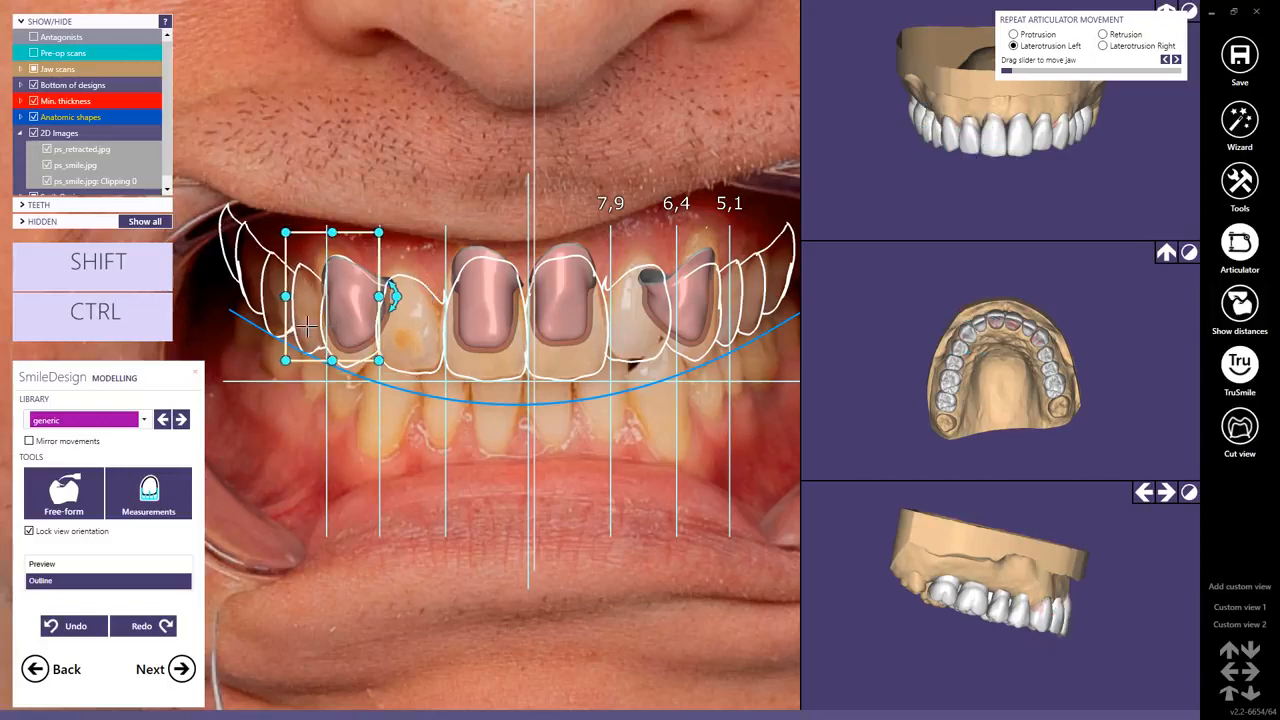
{"action": "left_click", "coordinate": [707, 317]}
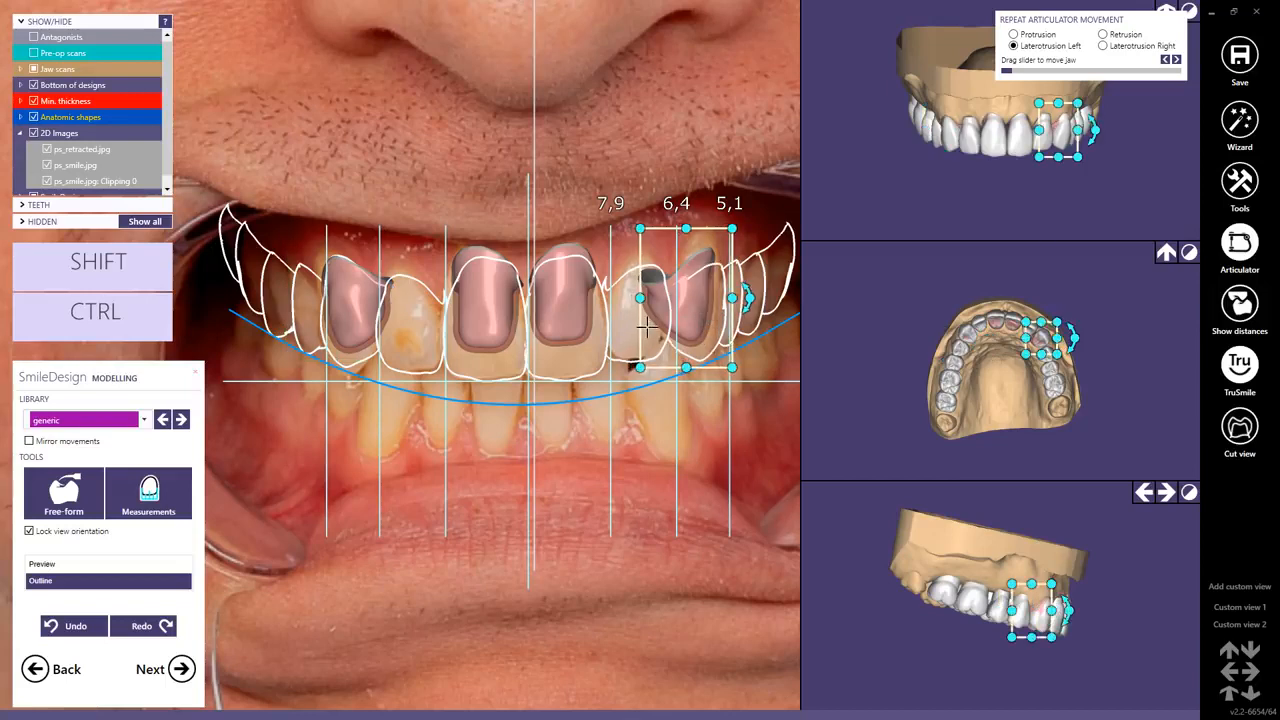
{"action": "left_click_drag", "start_coordinate": [648, 327], "coordinate": [566, 350]}
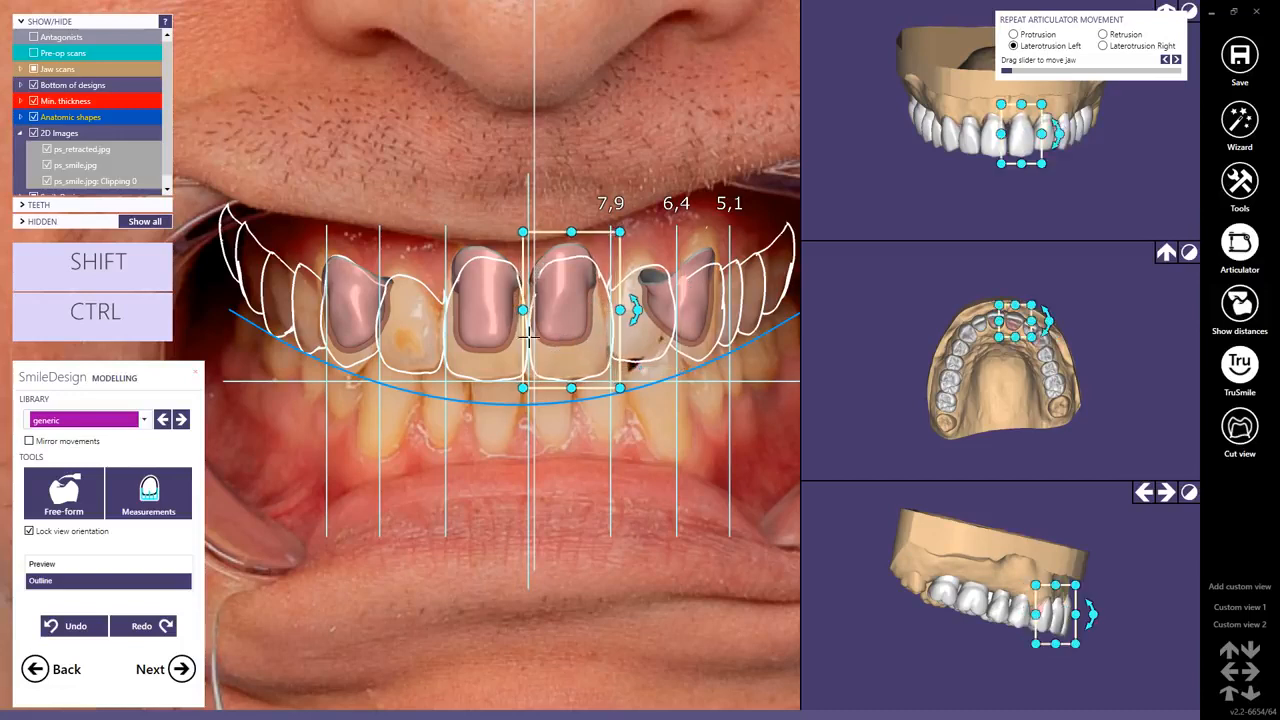
{"action": "left_click_drag", "start_coordinate": [475, 343], "coordinate": [476, 348]}
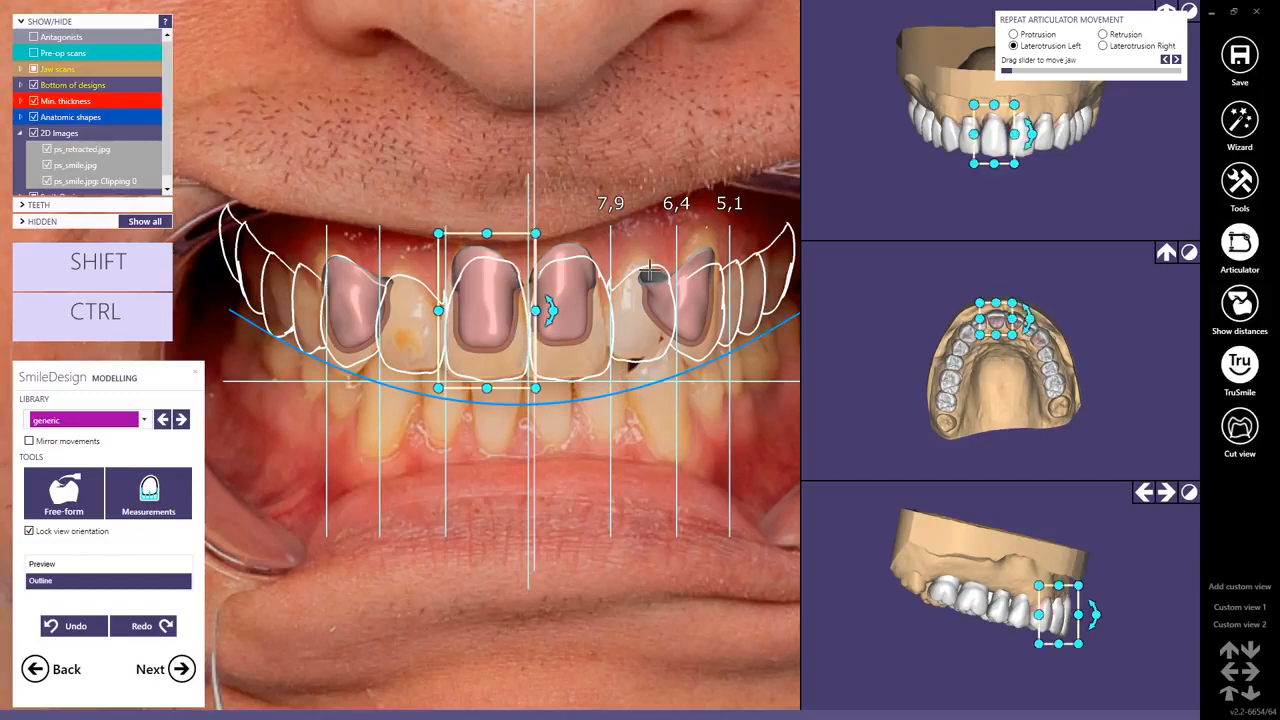
Display the tooth measurements for the two upper central incisors.
{"action": "scroll", "coordinate": [1002, 388], "scroll_direction": "up", "scroll_amount": 3}
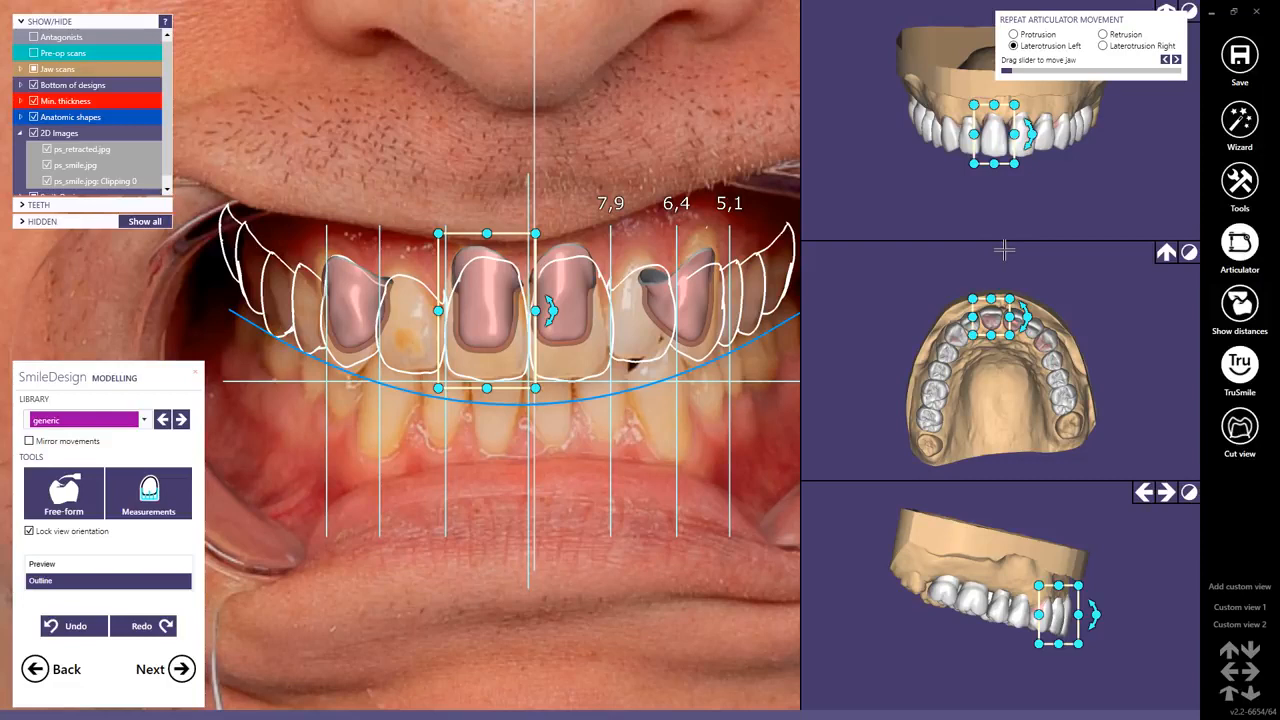
{"action": "left_click", "coordinate": [149, 490], "text": "ctrl+shift"}
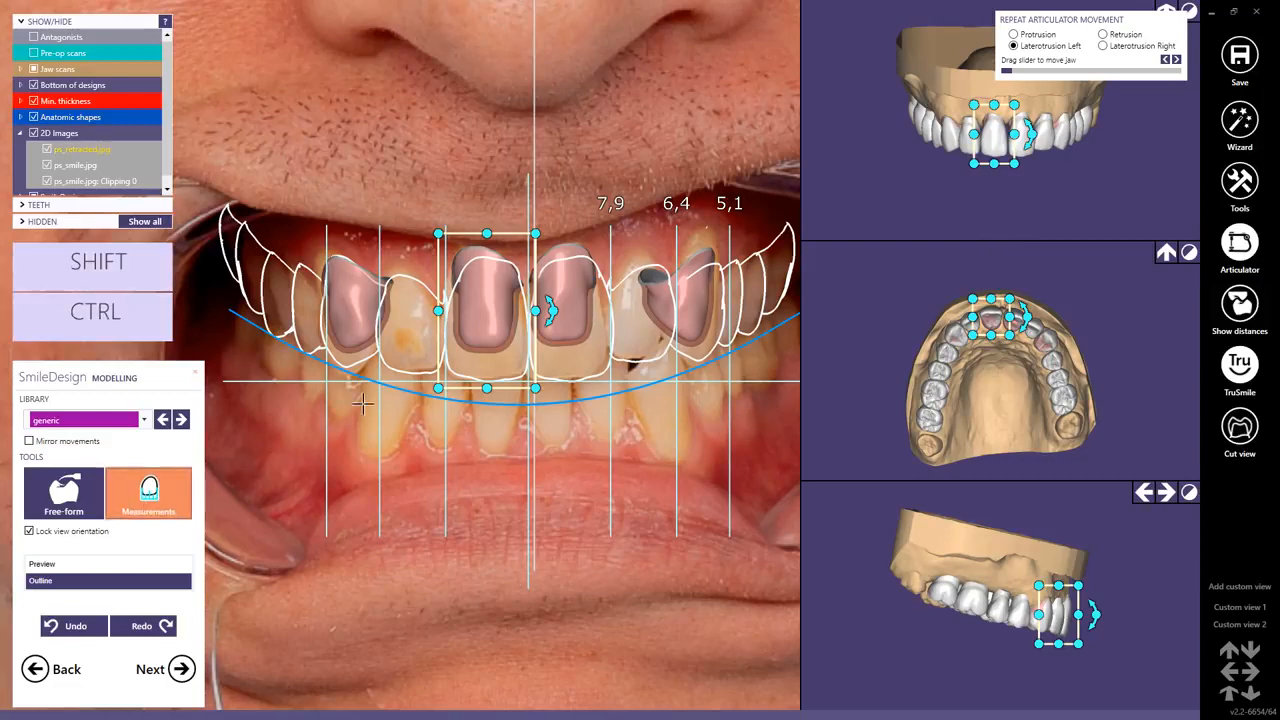
{"action": "left_click", "coordinate": [489, 353]}
{"action": "left_click", "coordinate": [580, 353]}
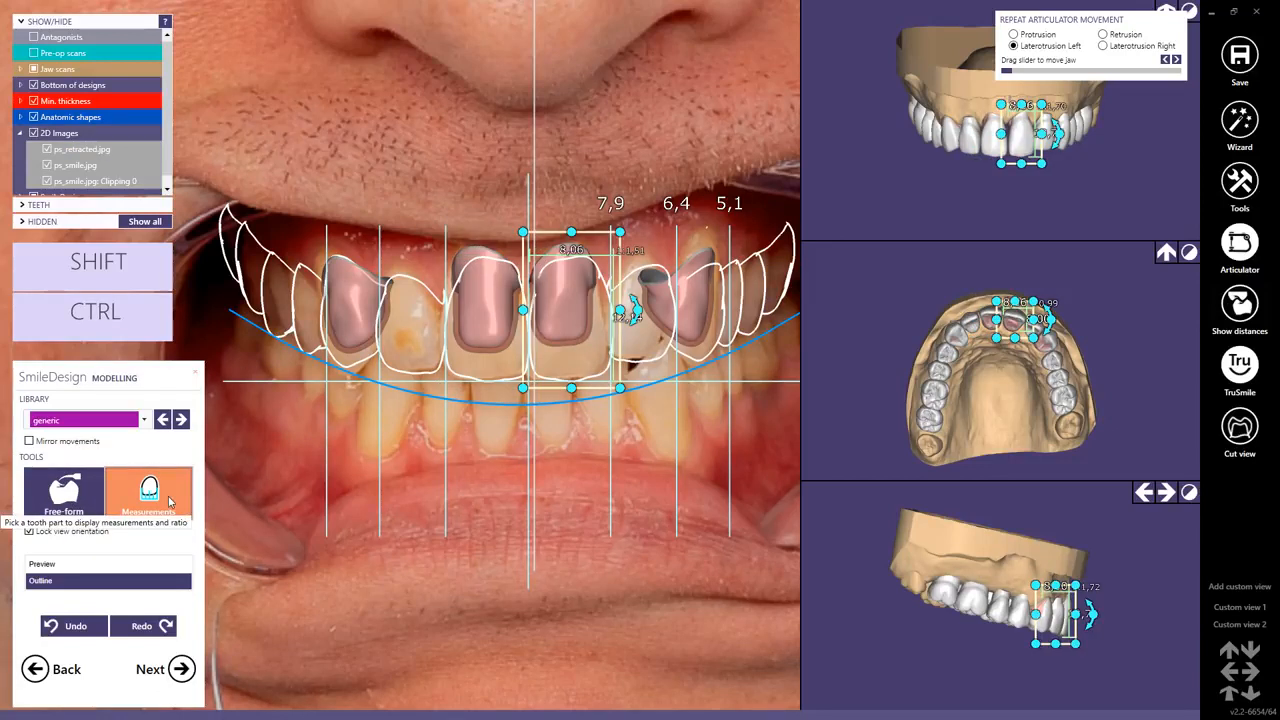
Switch the tooth display from outline to the realistic preview and select the left and right upper canines in the smile photo.
{"action": "left_click", "coordinate": [40, 564]}
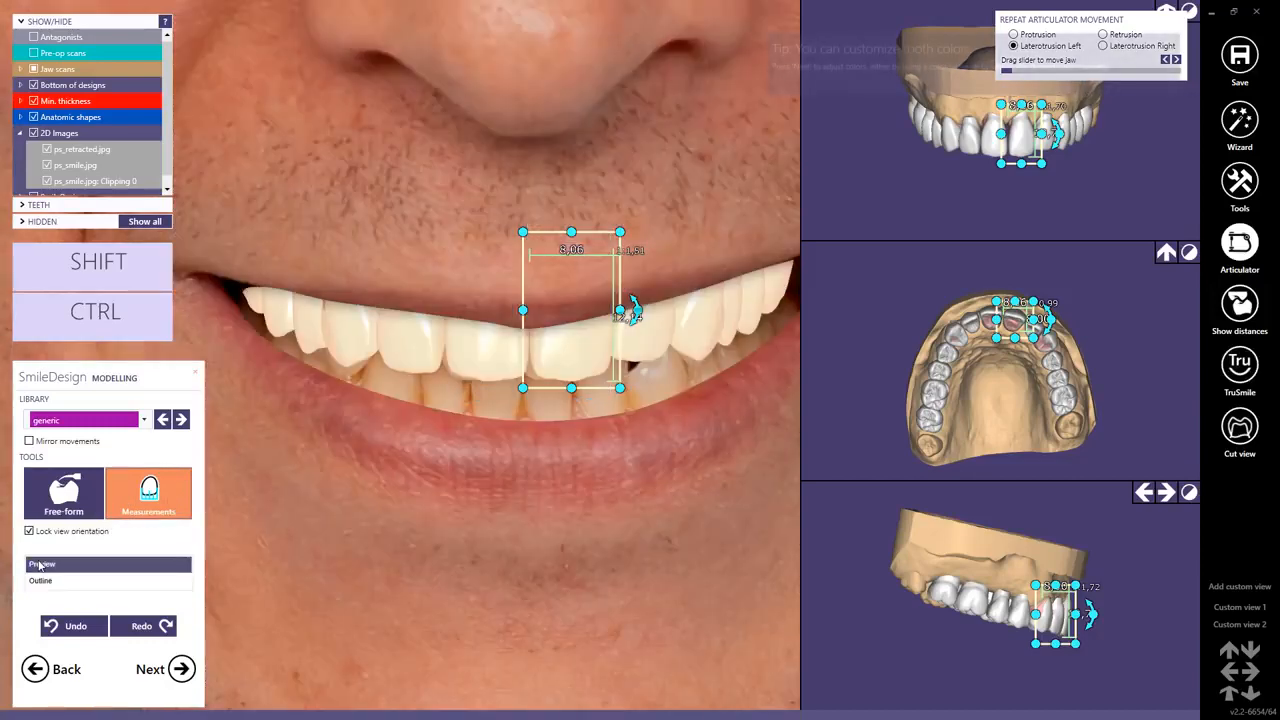
{"action": "scroll", "coordinate": [518, 341], "scroll_direction": "down", "scroll_amount": 3}
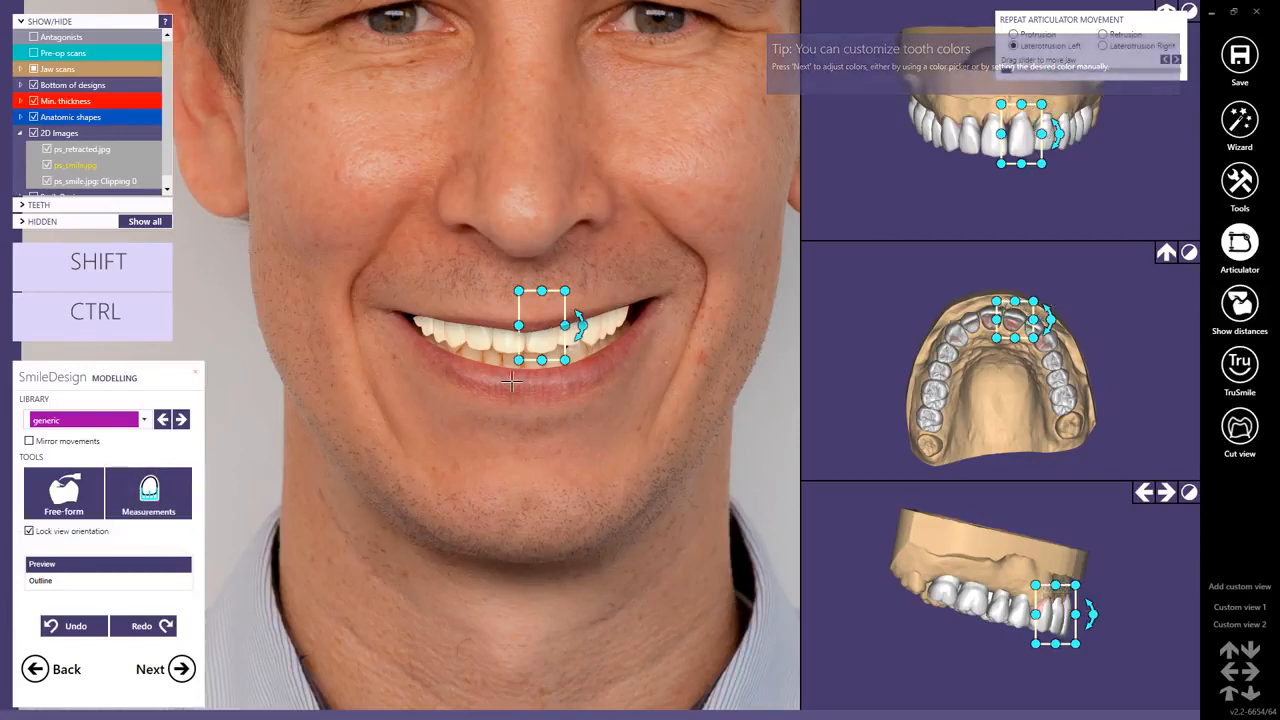
{"action": "left_click", "coordinate": [596, 334]}
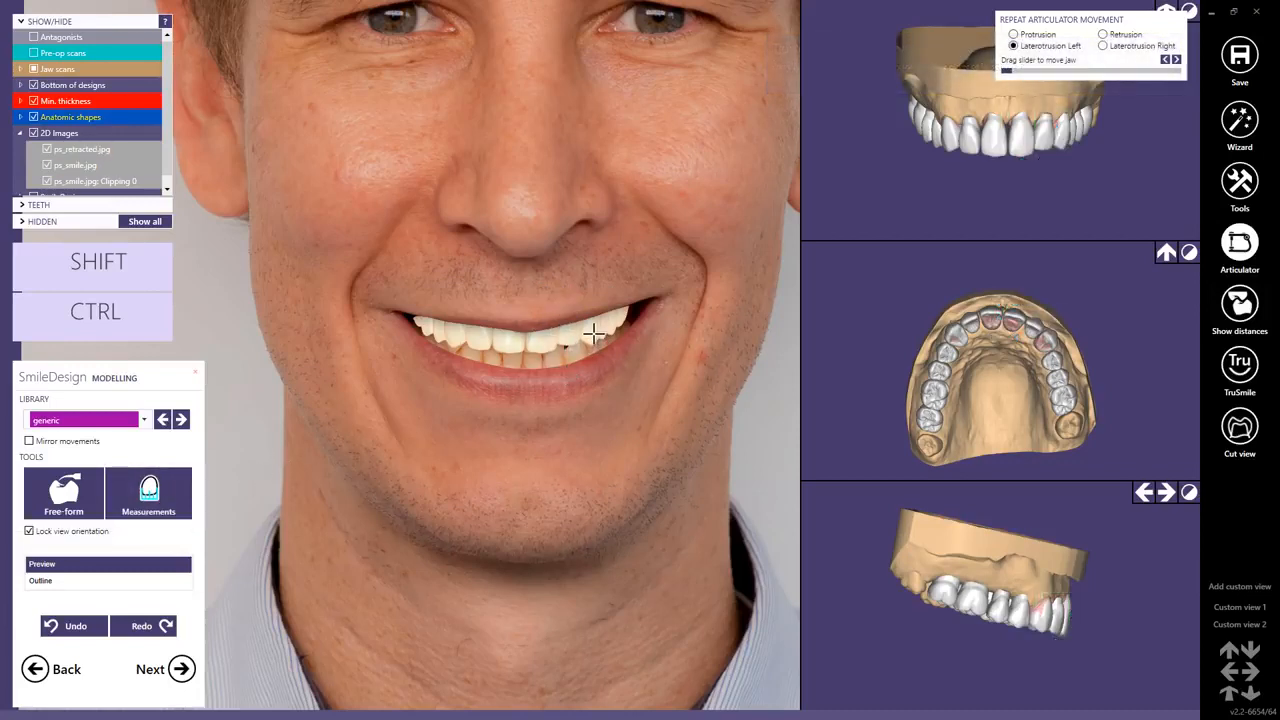
{"action": "left_click_drag", "start_coordinate": [595, 330], "coordinate": [595, 330]}
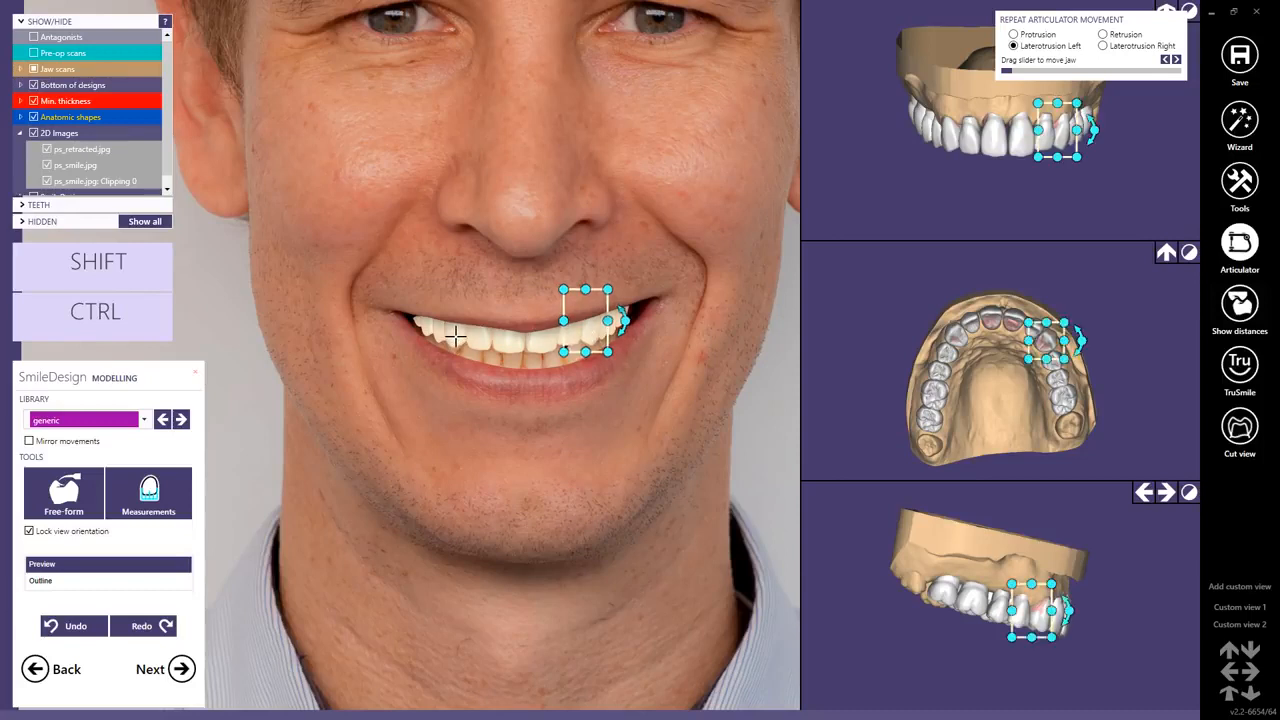
{"action": "left_click", "coordinate": [455, 337]}
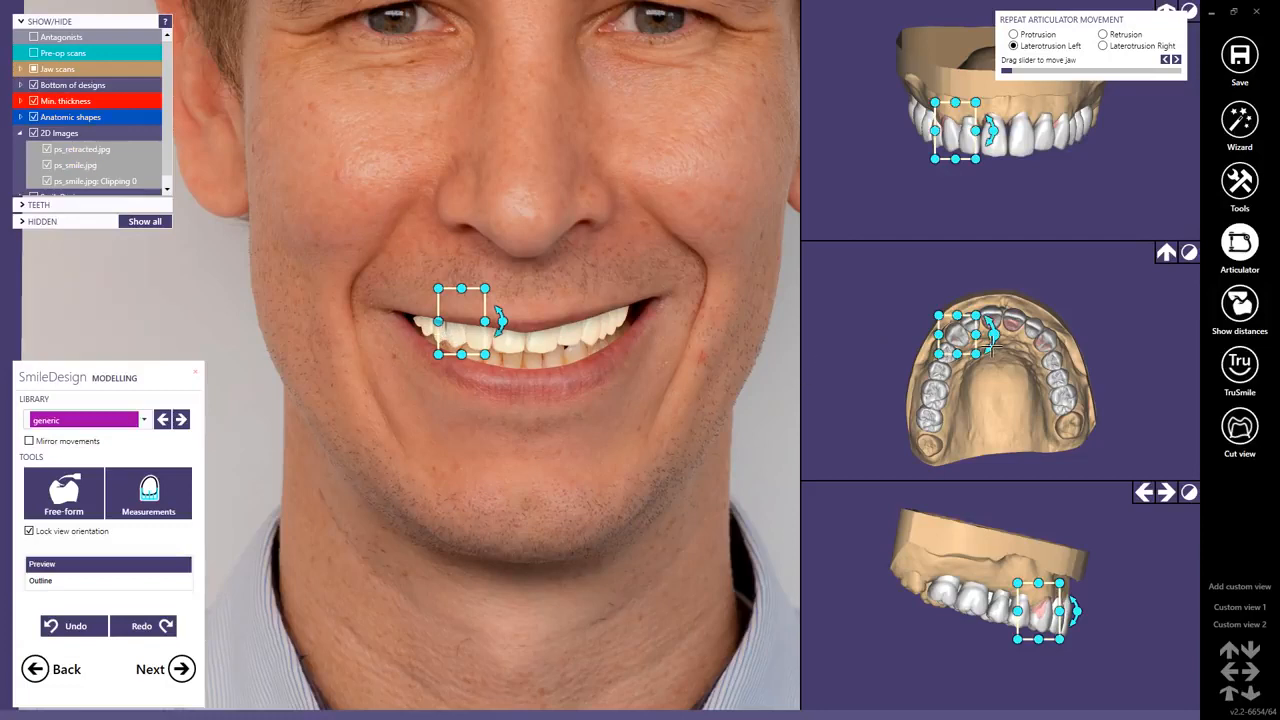
Check the upper front teeth one by one in the enlarged occlusal view, then continue to the tooth colour preview.
{"action": "scroll", "coordinate": [993, 343], "scroll_direction": "up", "scroll_amount": 4}
{"action": "scroll", "coordinate": [998, 343], "scroll_direction": "up", "scroll_amount": 1}
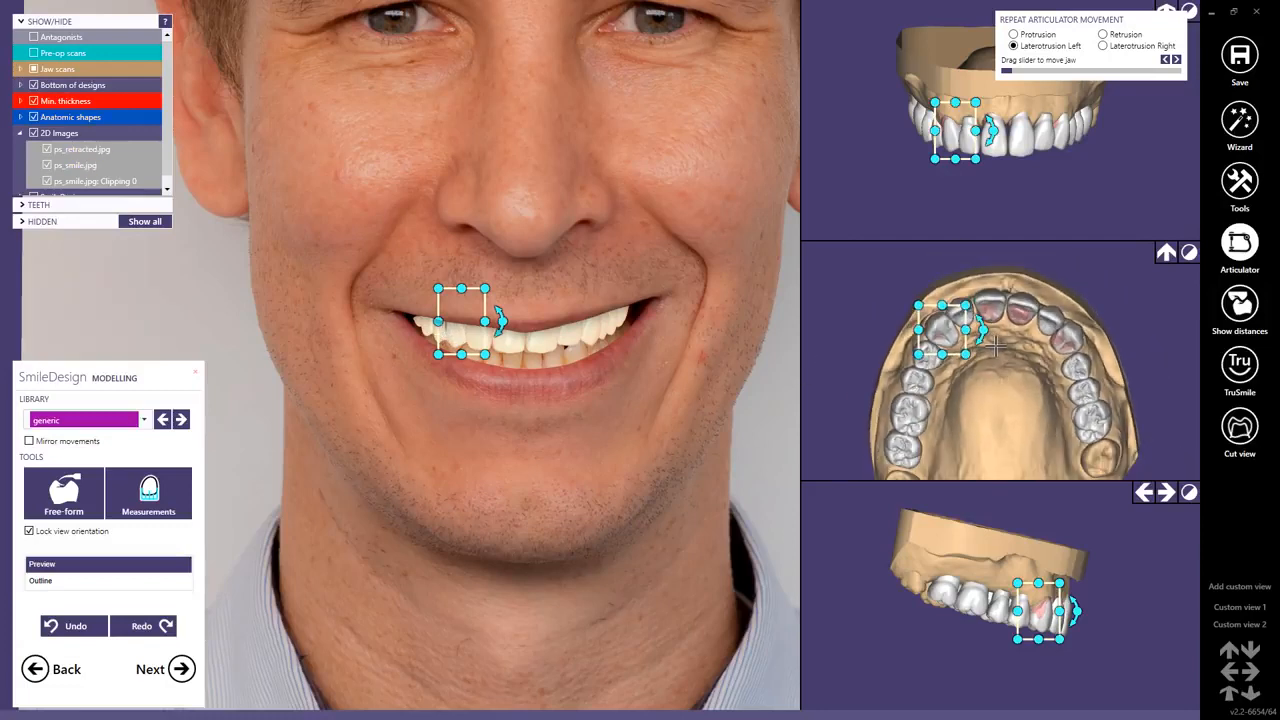
{"action": "scroll", "coordinate": [972, 332], "scroll_direction": "up", "scroll_amount": 2}
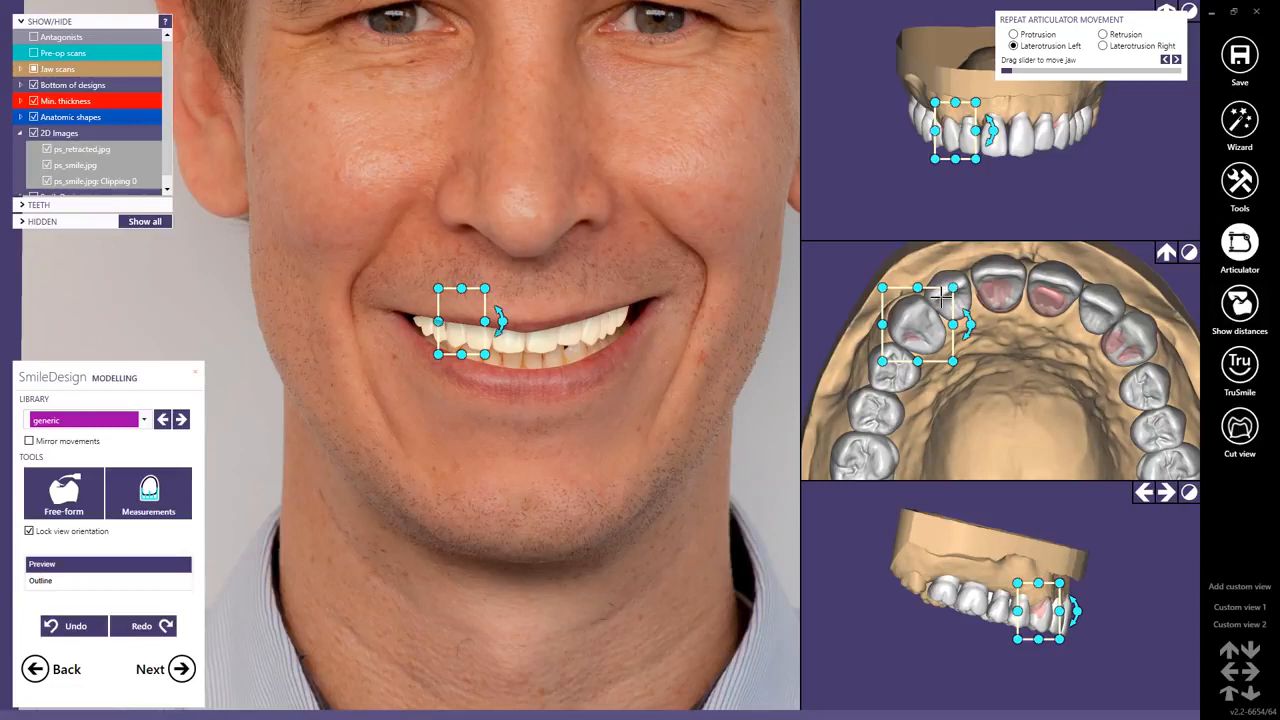
{"action": "left_click", "coordinate": [954, 288]}
{"action": "left_click_drag", "start_coordinate": [953, 288], "coordinate": [955, 290]}
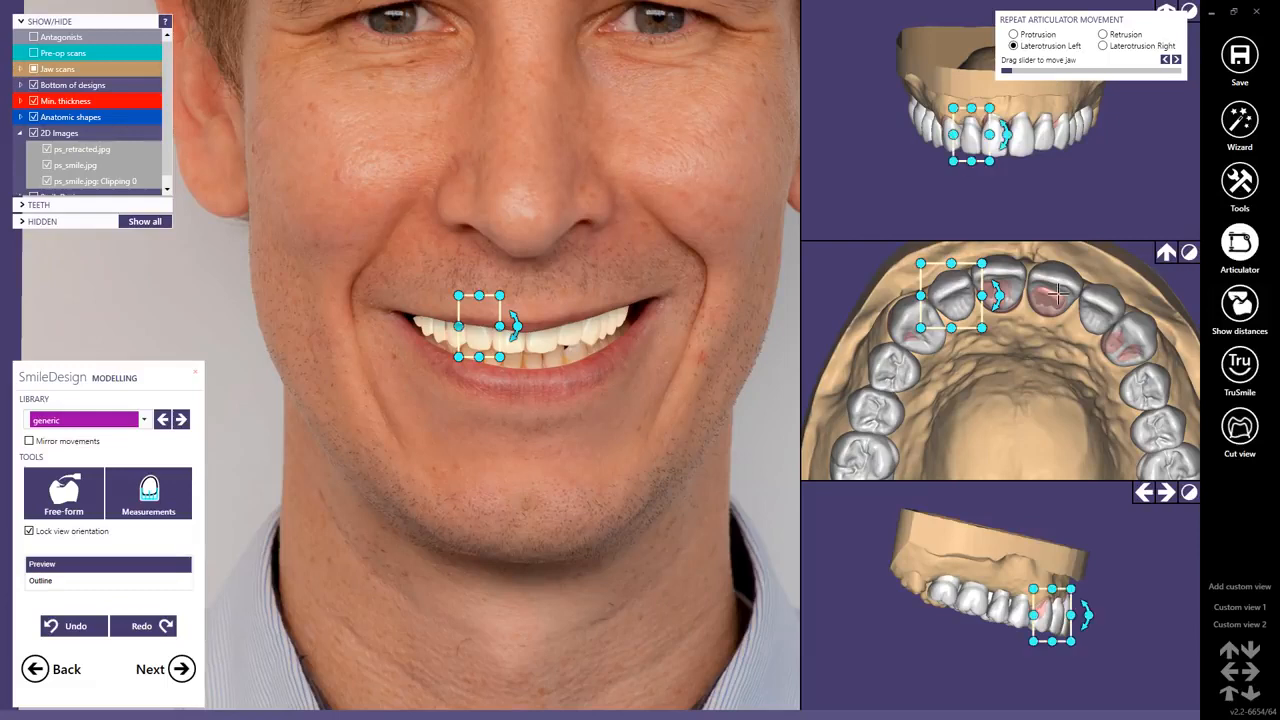
{"action": "left_click", "coordinate": [1025, 278]}
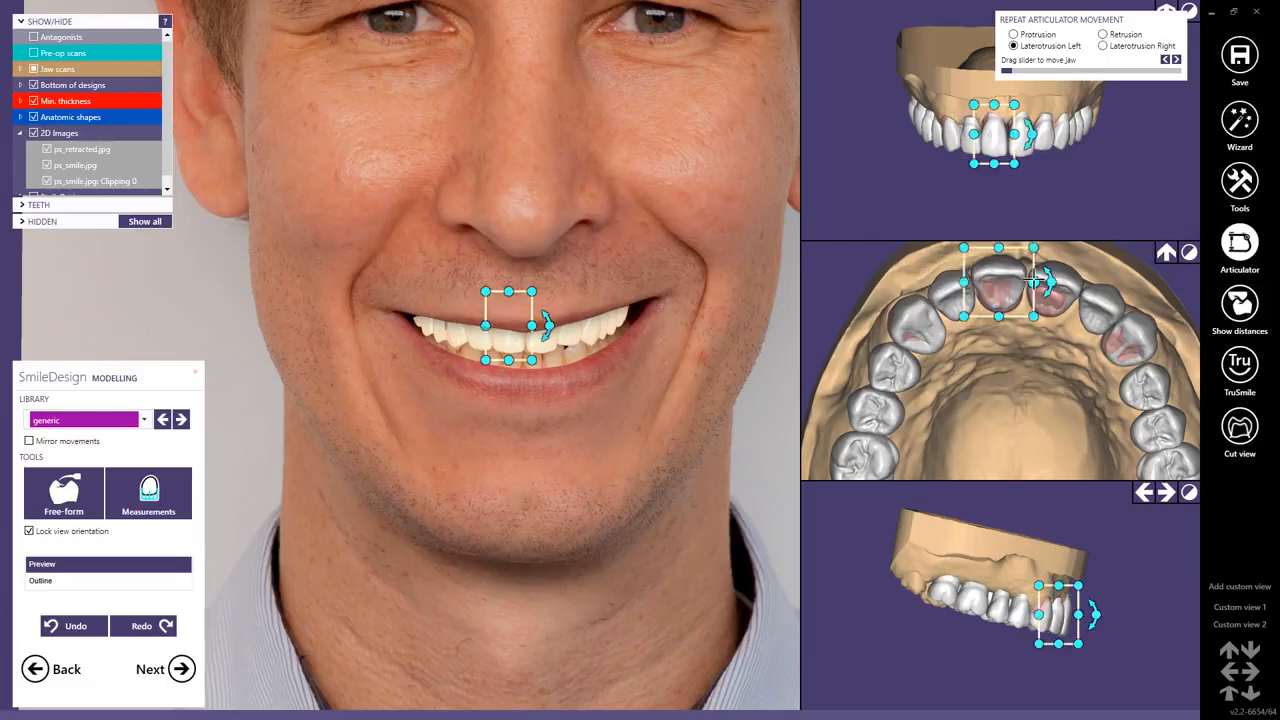
{"action": "left_click_drag", "start_coordinate": [1036, 283], "coordinate": [1020, 289]}
{"action": "left_click", "coordinate": [1065, 287]}
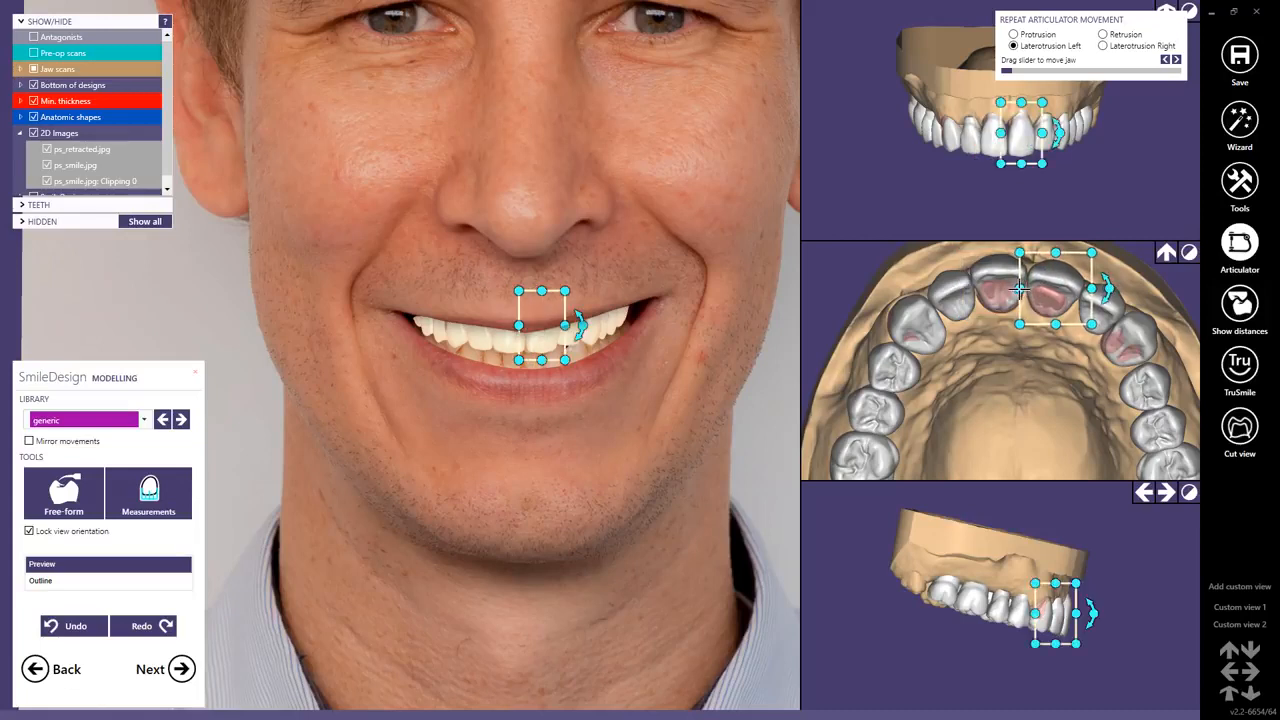
{"action": "left_click", "coordinate": [944, 341]}
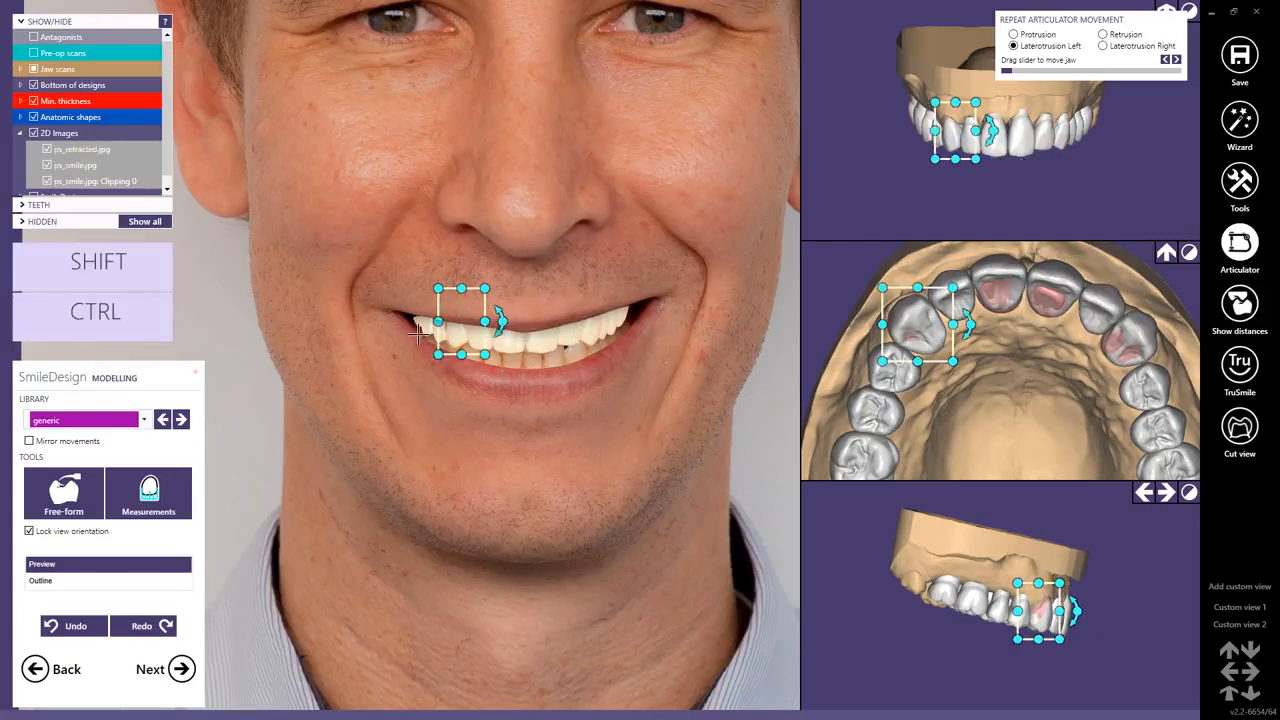
{"action": "left_click", "coordinate": [180, 669]}
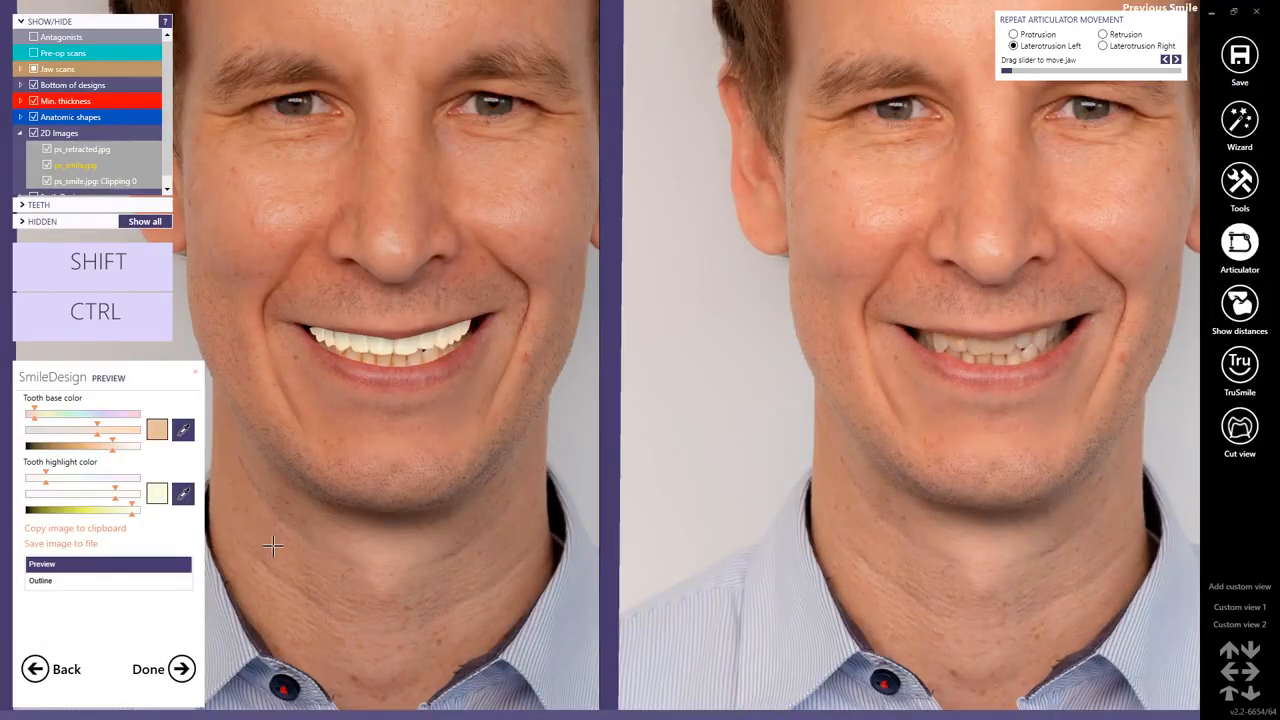
Pick the tooth base color from a shadowy area of a natural lower tooth in the smile photo.
{"action": "left_click", "coordinate": [185, 432]}
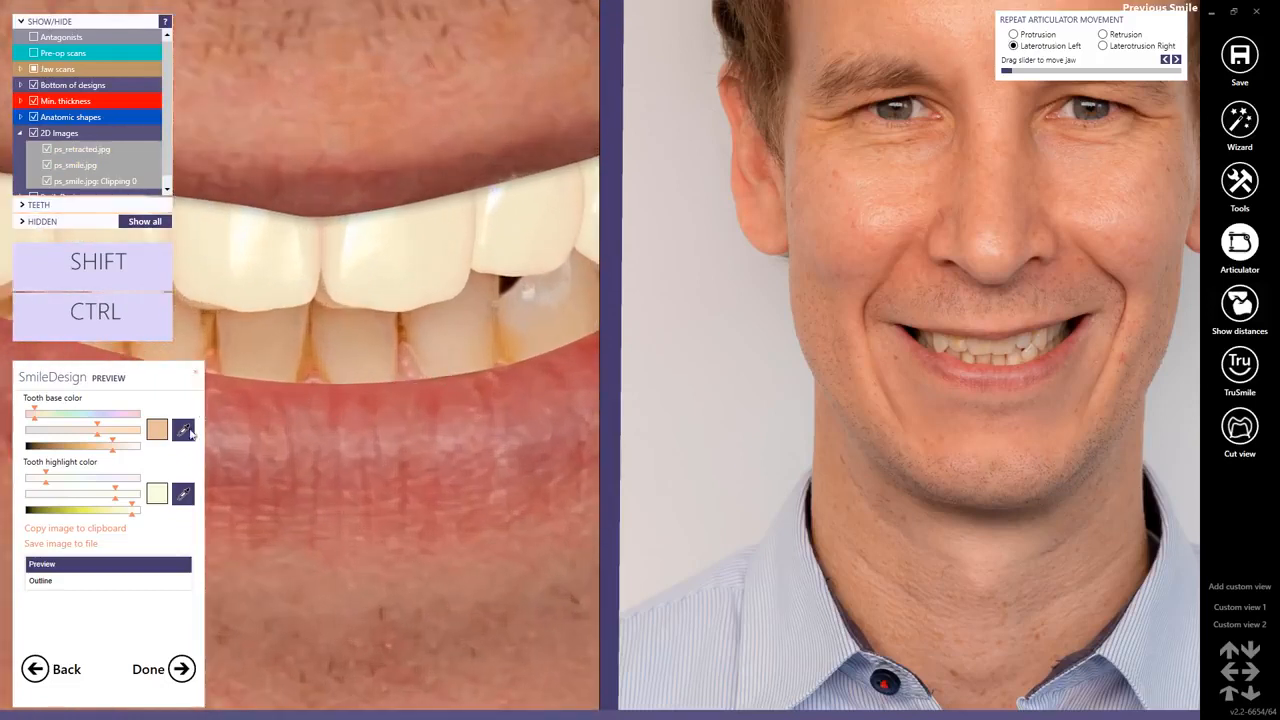
{"action": "left_click", "coordinate": [185, 432]}
{"action": "left_click", "coordinate": [503, 347]}
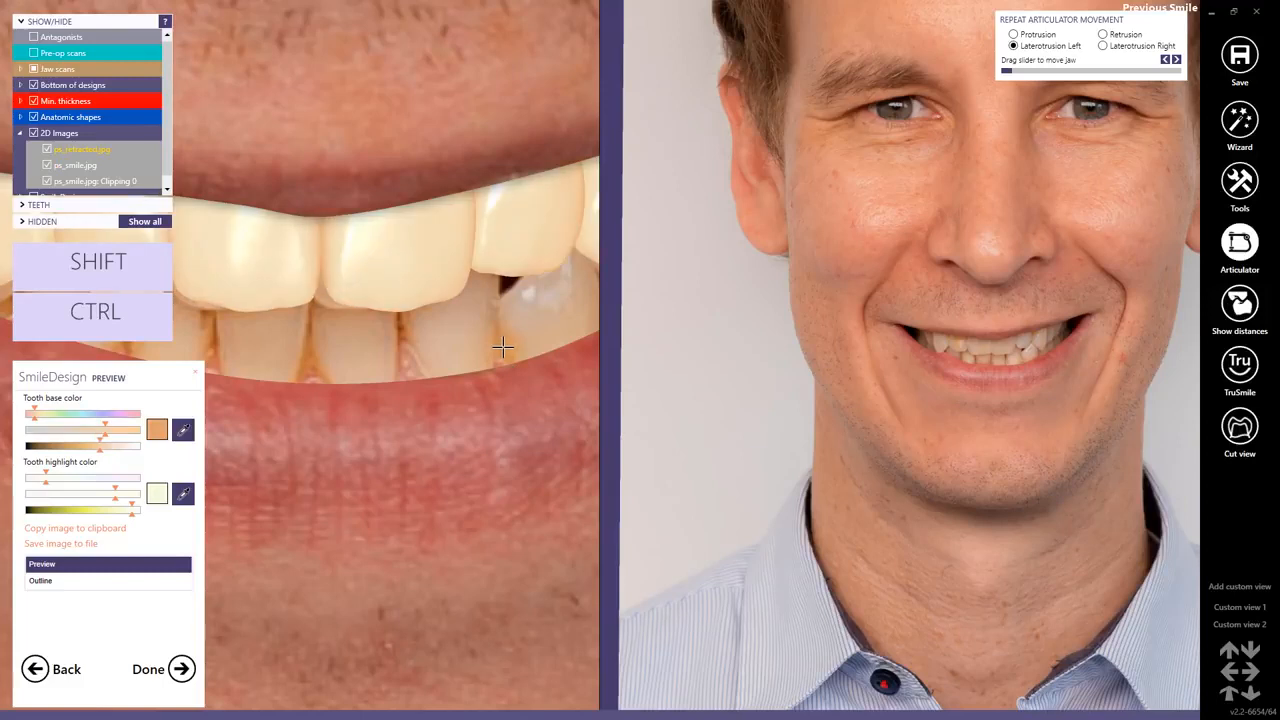
Pick the tooth highlight color from the bright spot on the natural lower tooth in the smile photo.
{"action": "left_click", "coordinate": [183, 493]}
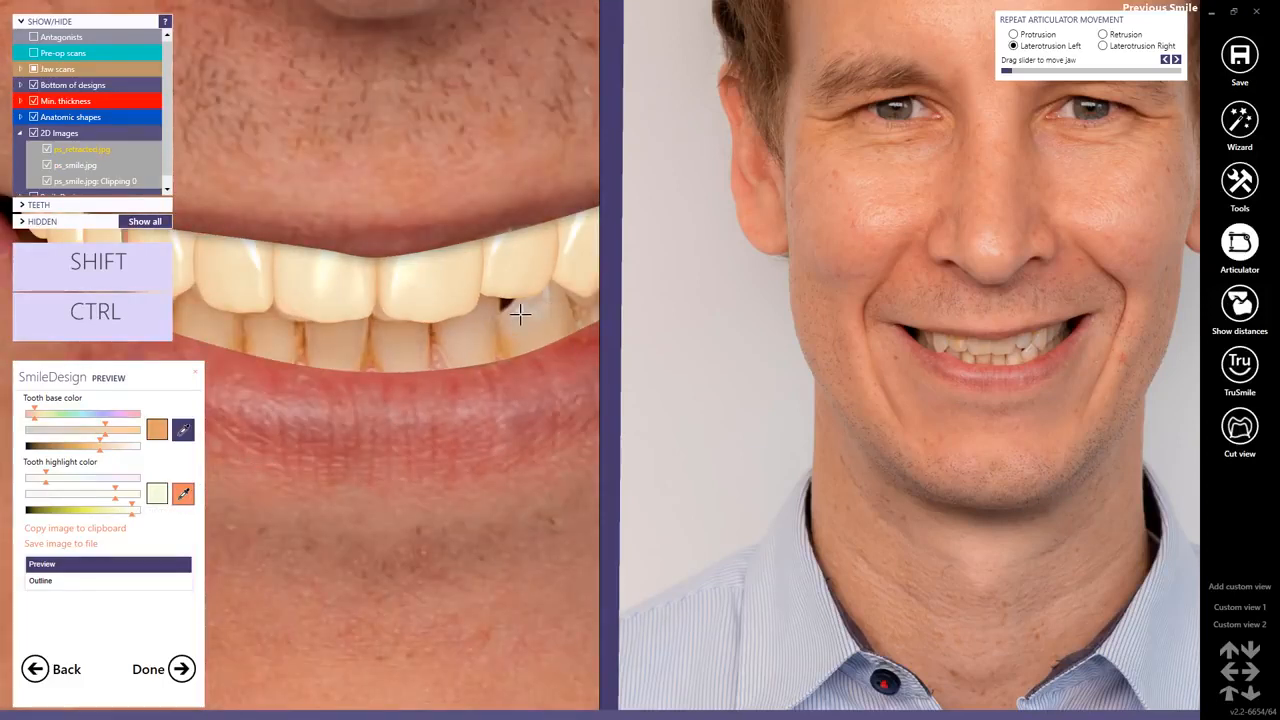
{"action": "left_click", "coordinate": [518, 314]}
{"action": "left_click", "coordinate": [183, 493]}
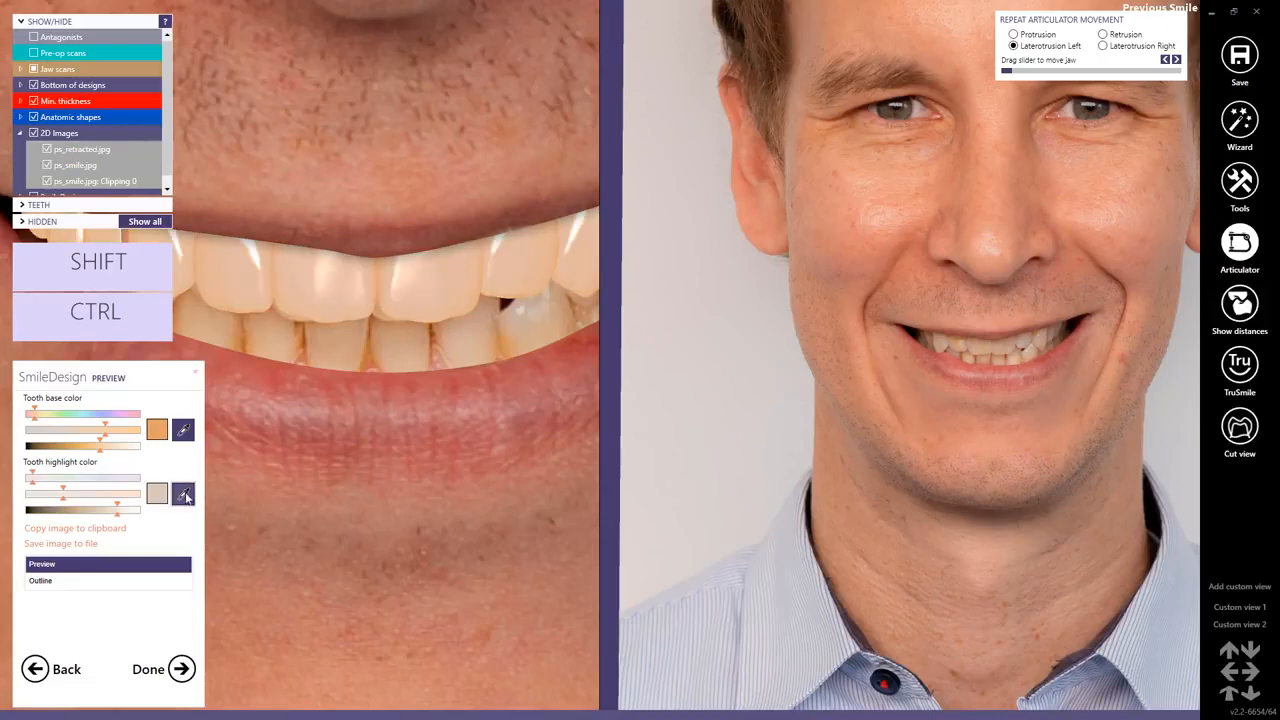
{"action": "left_click", "coordinate": [518, 309]}
{"action": "scroll", "coordinate": [518, 309], "scroll_direction": "down", "scroll_amount": 6}
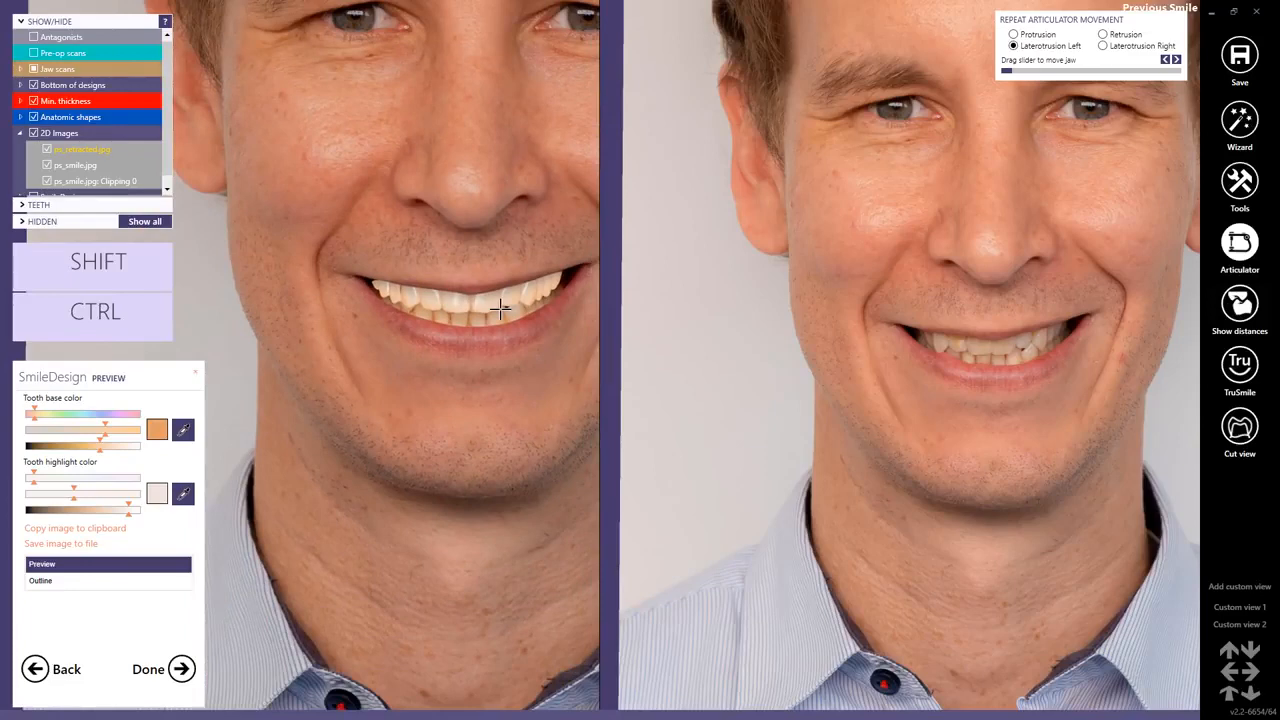
Return to tooth modelling with the realistic preview shown and select the upper left central incisor in the smile photo.
{"action": "left_click", "coordinate": [34, 669]}
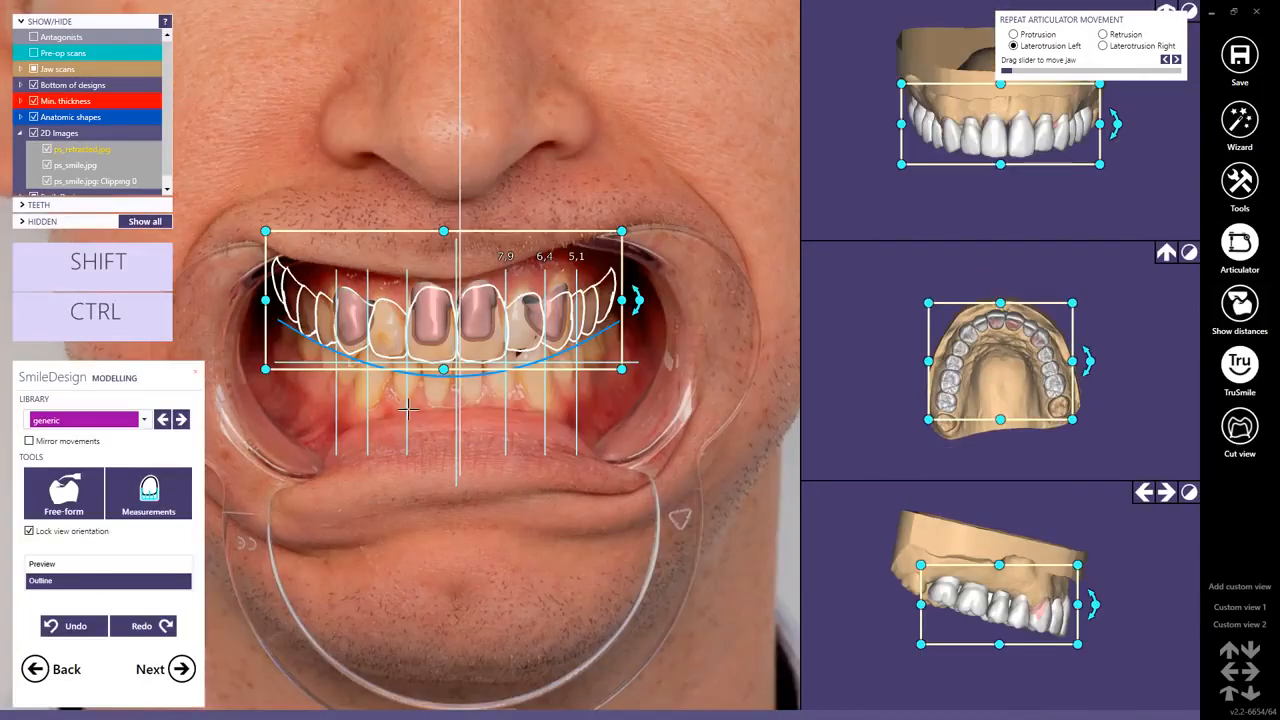
{"action": "left_click", "coordinate": [48, 566]}
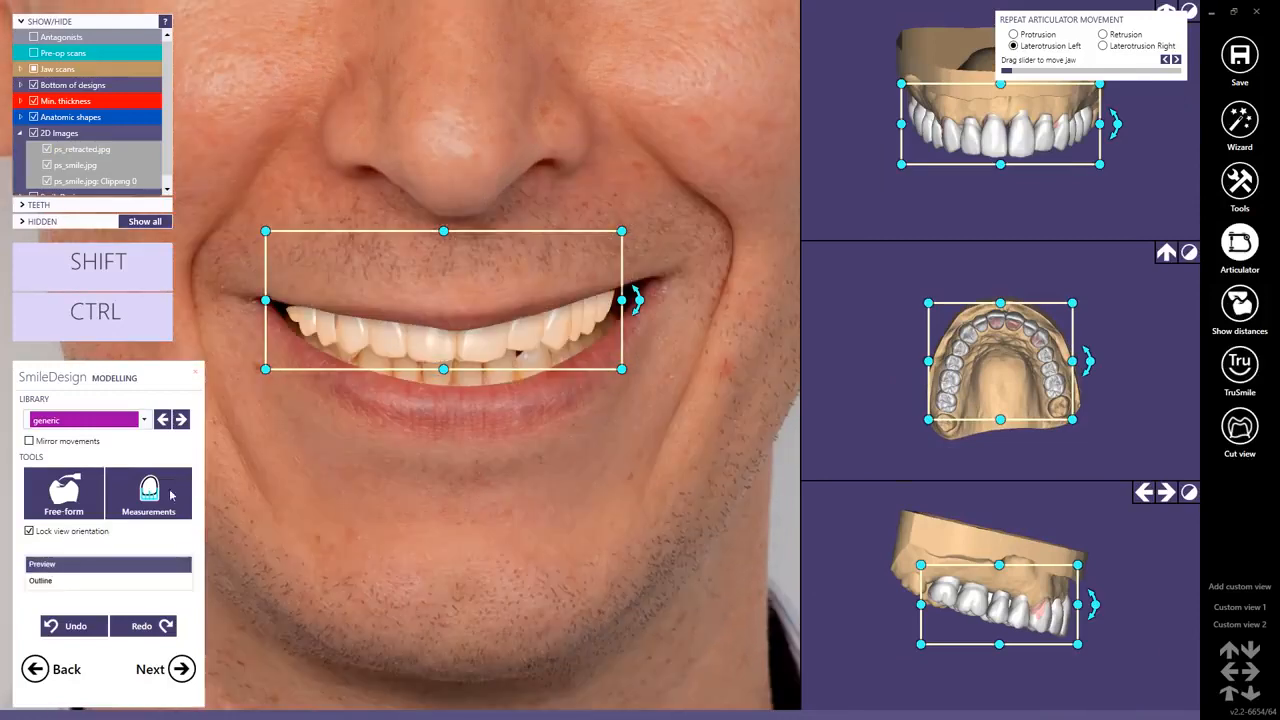
{"action": "left_click", "coordinate": [484, 345]}
{"action": "left_click", "coordinate": [481, 345]}
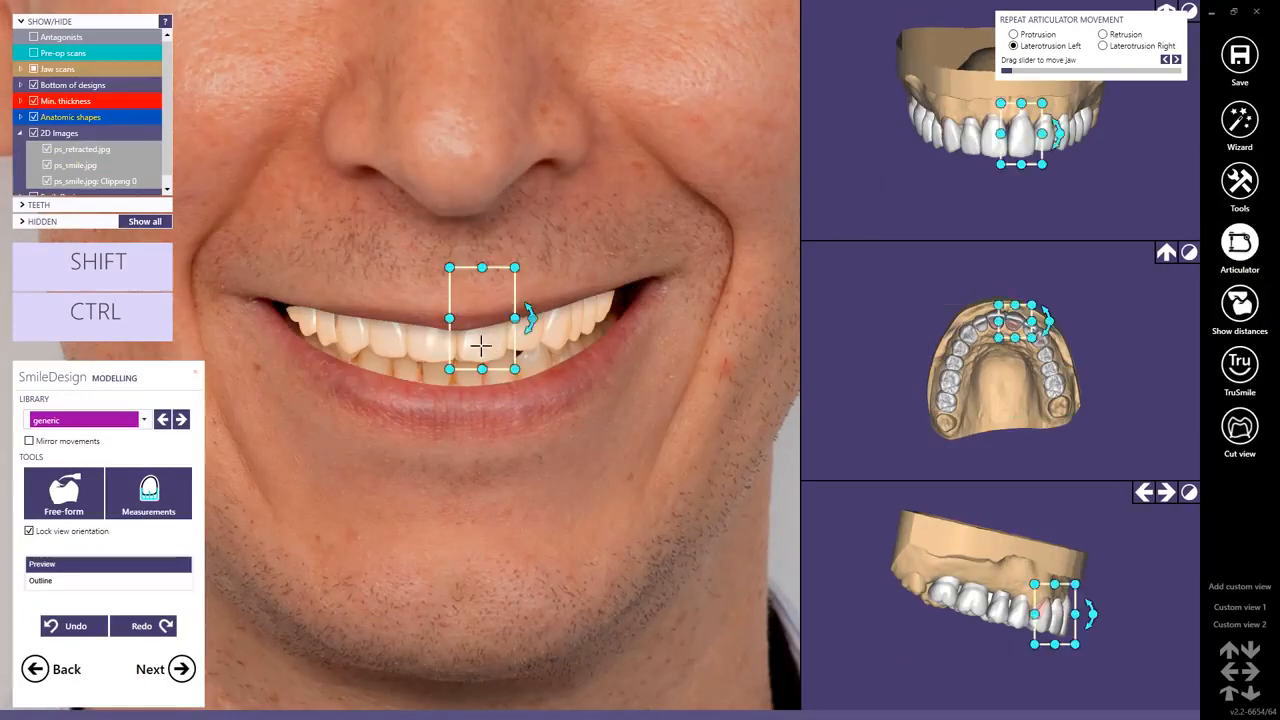
{"action": "scroll", "coordinate": [480, 346], "scroll_direction": "down", "scroll_amount": 4}
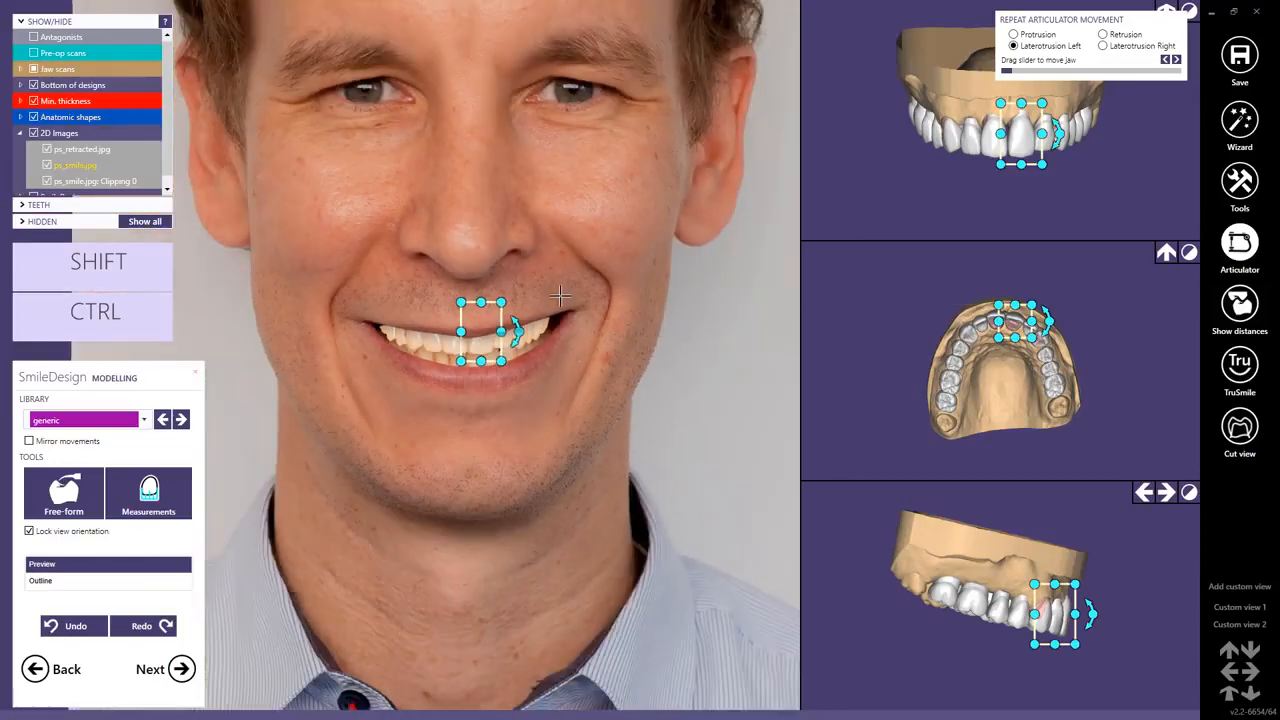
{"action": "left_click", "coordinate": [558, 417]}
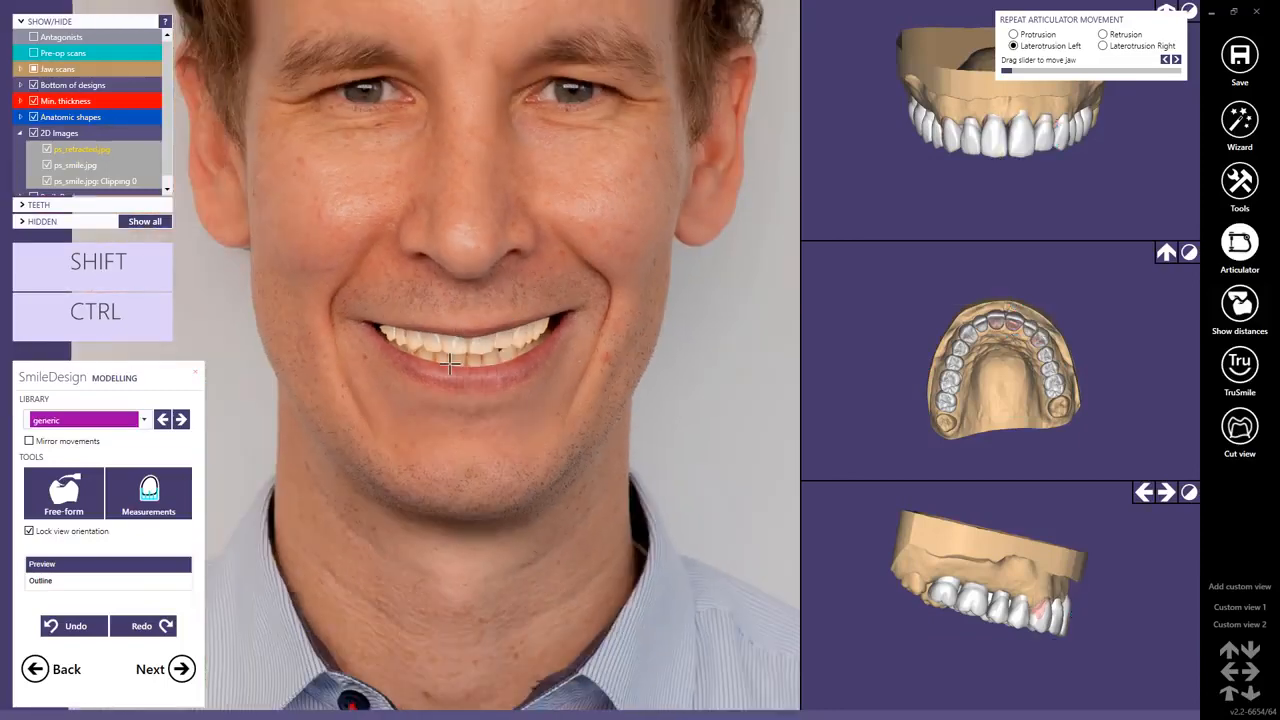
{"action": "scroll", "coordinate": [495, 350], "scroll_direction": "up", "scroll_amount": 4}
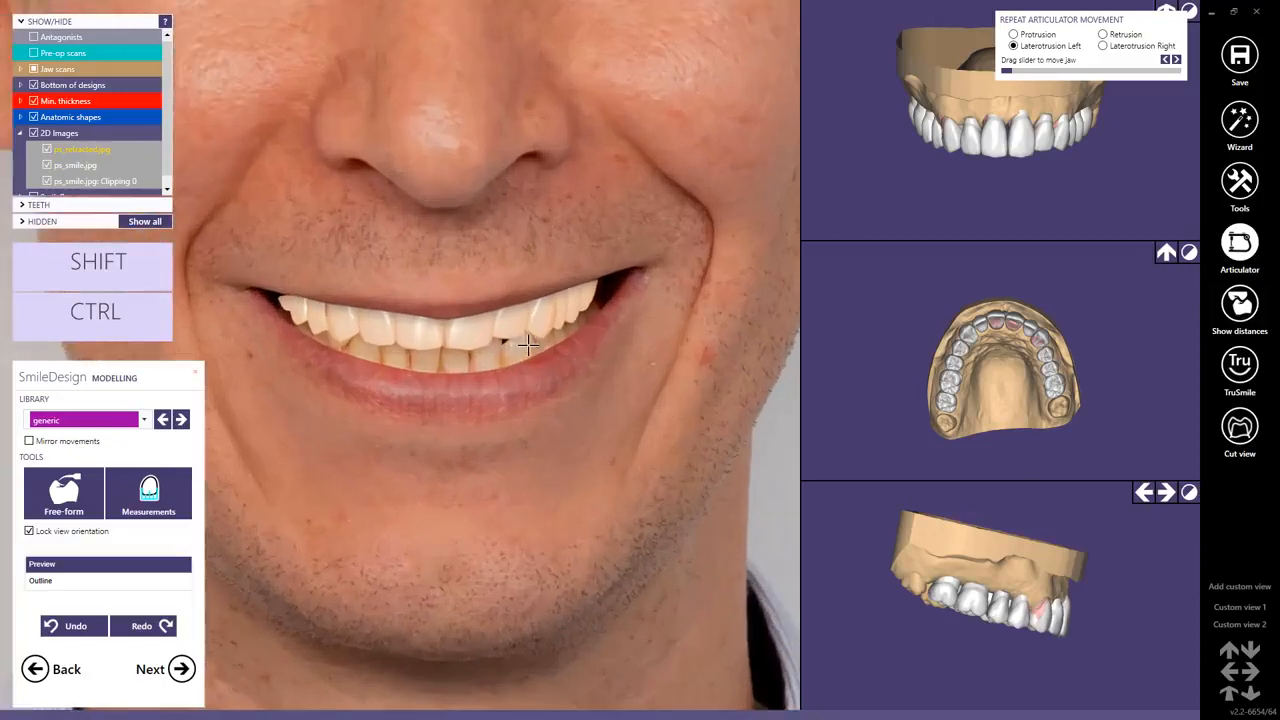
Check the upper left canine and posterior teeth, plus an upper right posterior tooth, by selecting each in the smile preview.
{"action": "left_click", "coordinate": [545, 315]}
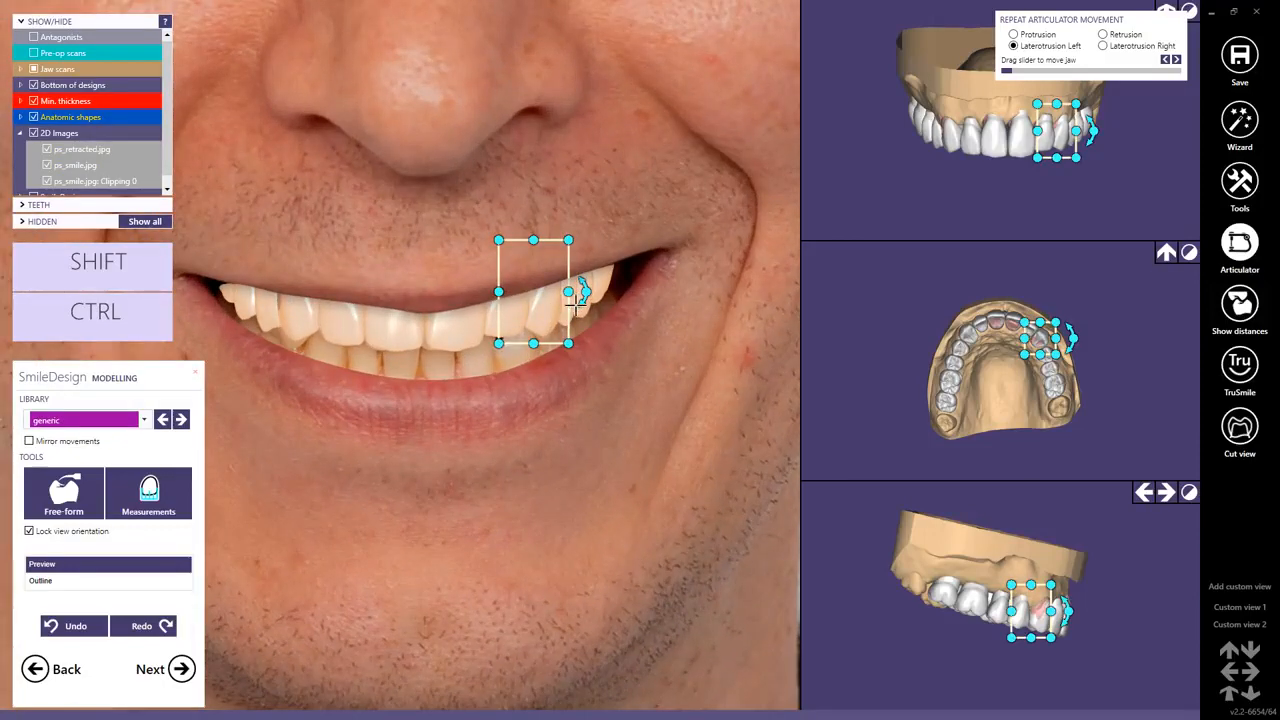
{"action": "left_click_drag", "start_coordinate": [569, 304], "coordinate": [571, 304]}
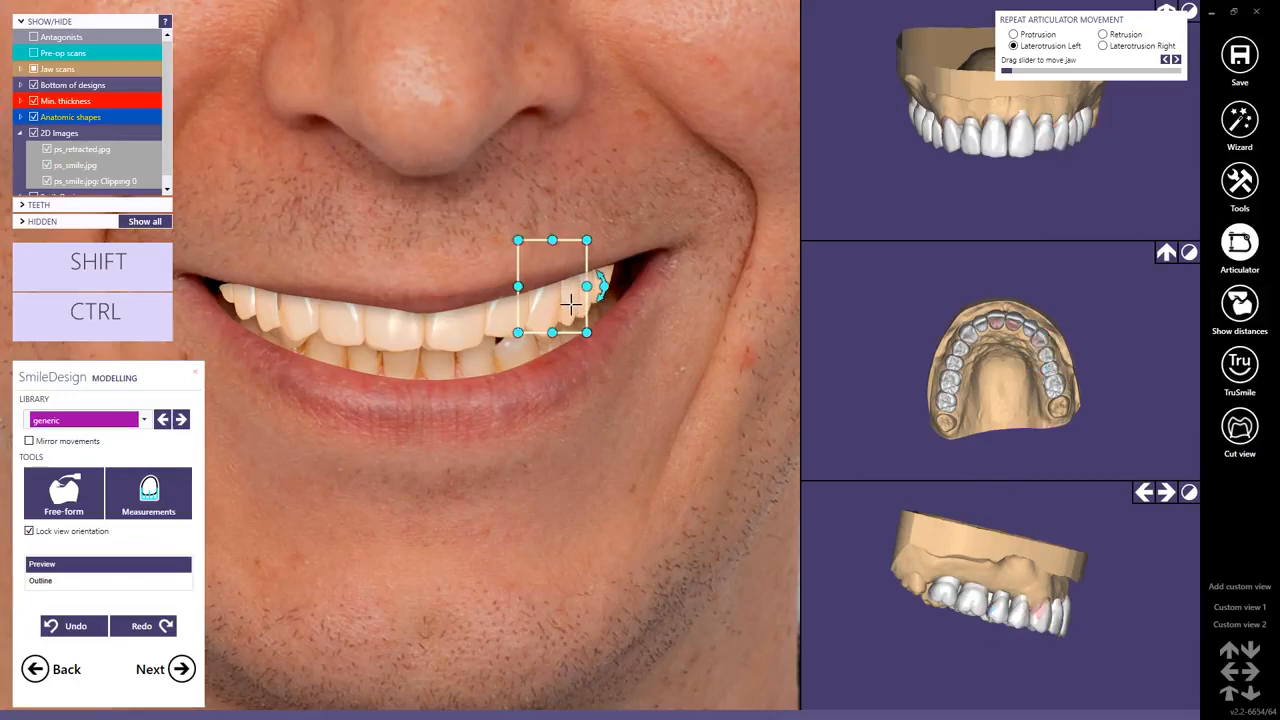
{"action": "left_click", "coordinate": [617, 318]}
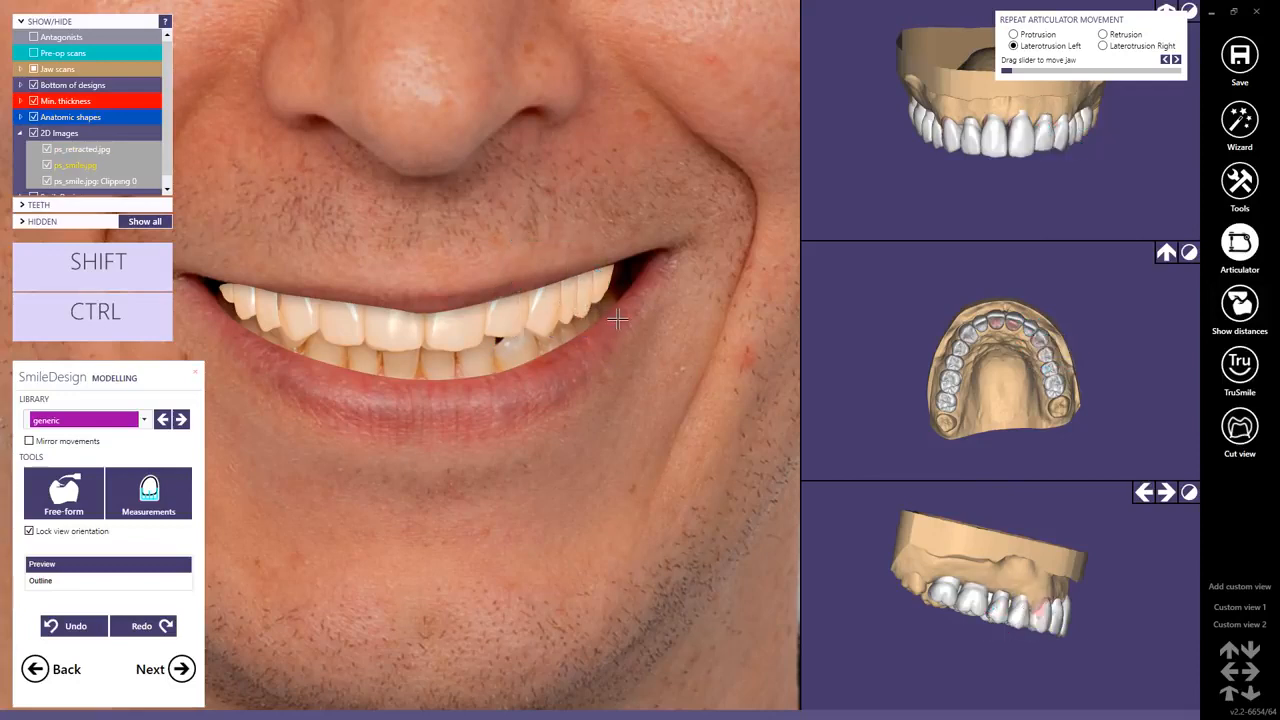
{"action": "left_click", "coordinate": [587, 294]}
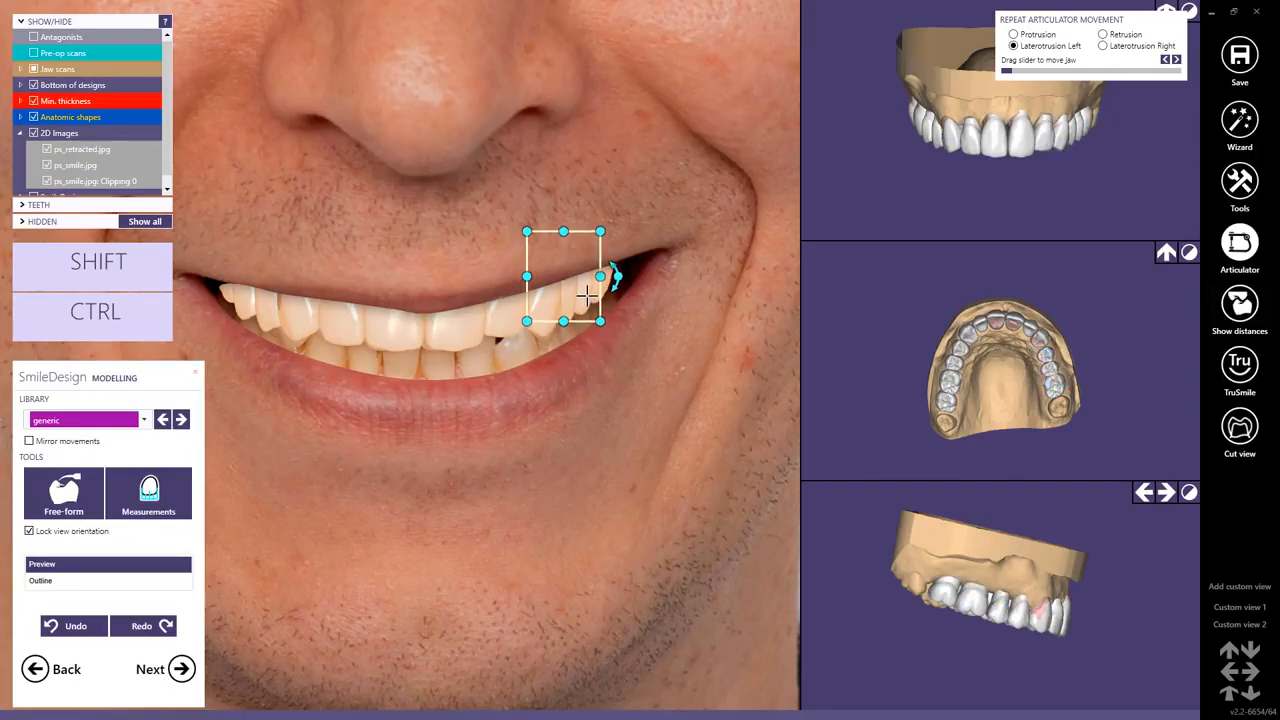
{"action": "left_click", "coordinate": [246, 298]}
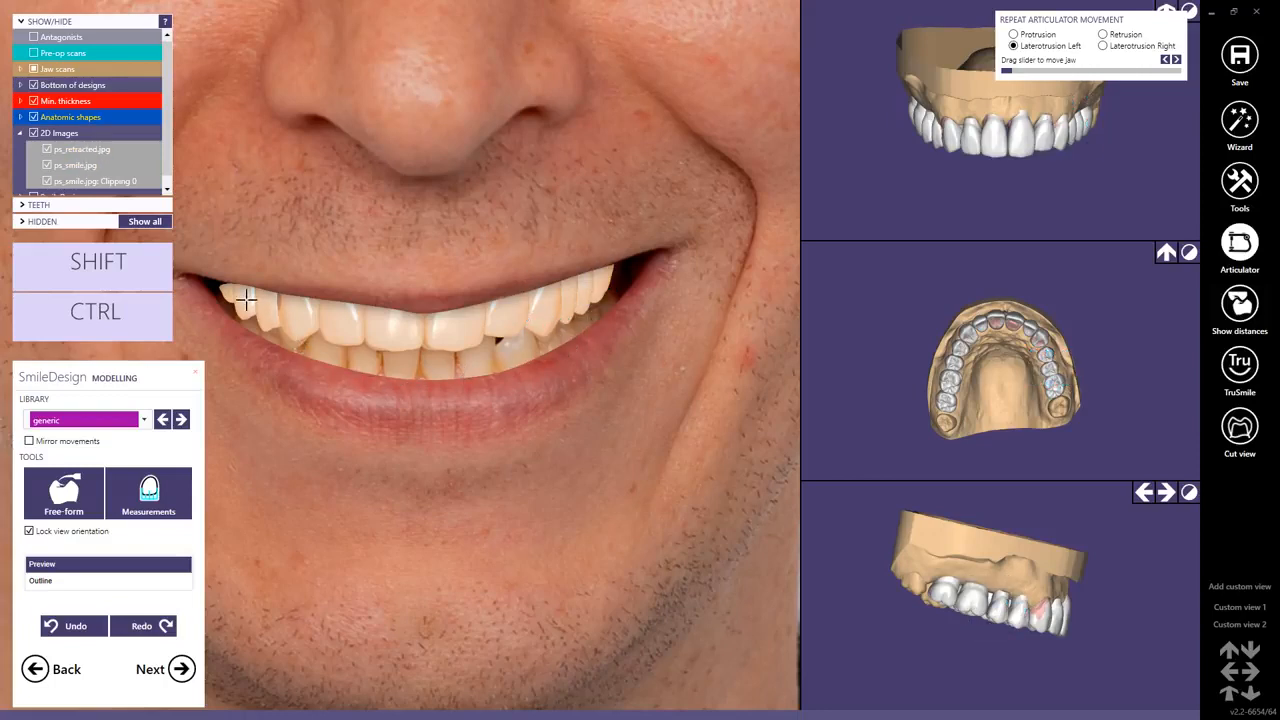
{"action": "left_click", "coordinate": [246, 298]}
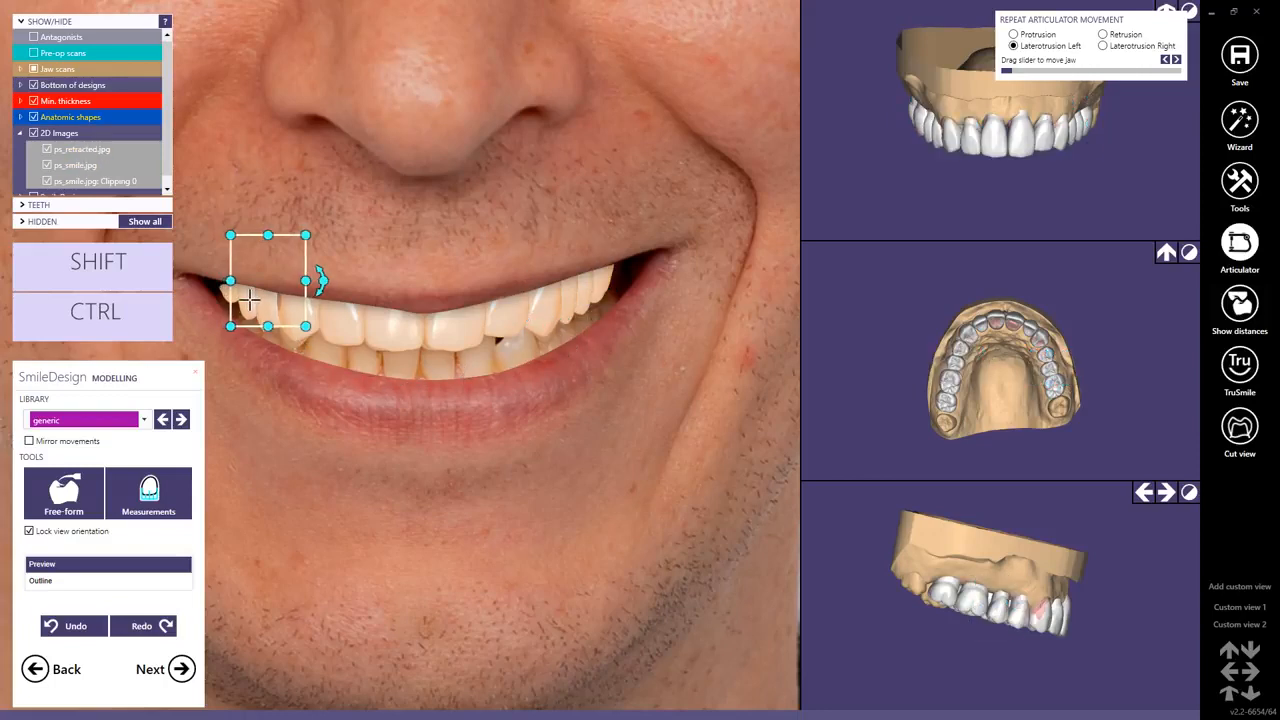
{"action": "left_click", "coordinate": [423, 449]}
{"action": "scroll", "coordinate": [421, 456], "scroll_direction": "down", "scroll_amount": 5}
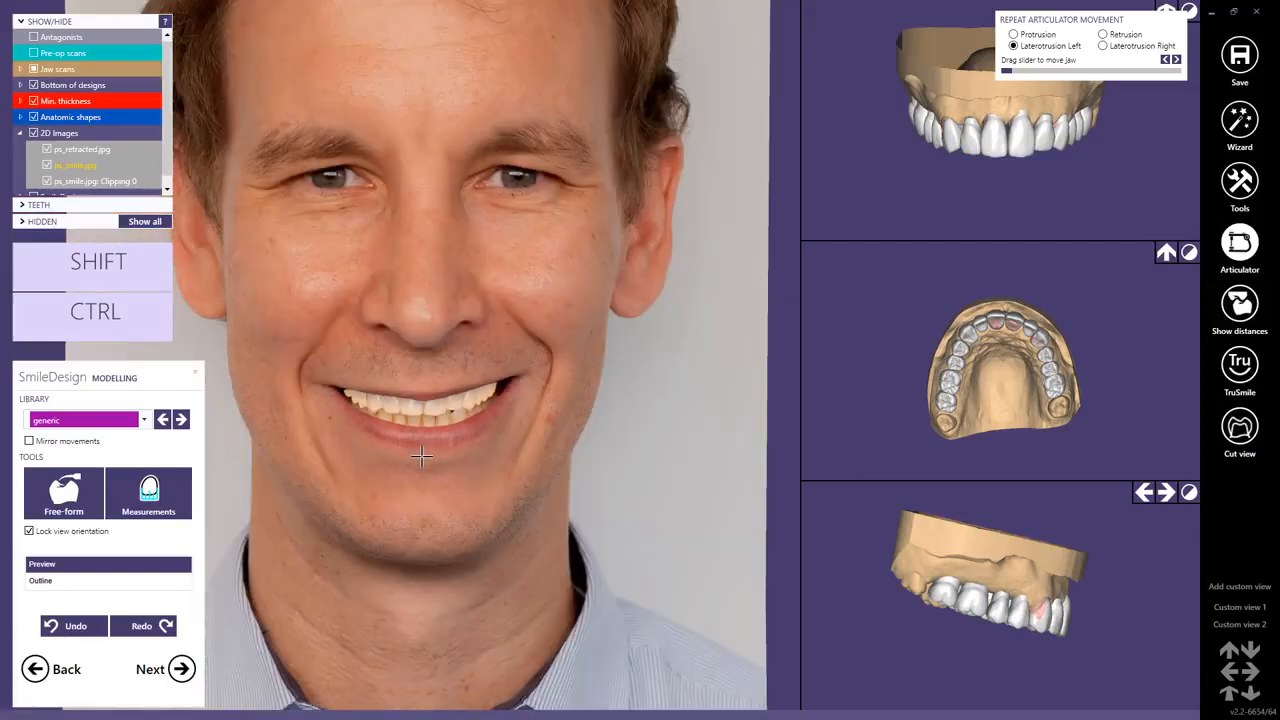
Save the finished smile preview as an image file in the project directory and finish SmileDesign.
{"action": "left_click", "coordinate": [181, 669]}
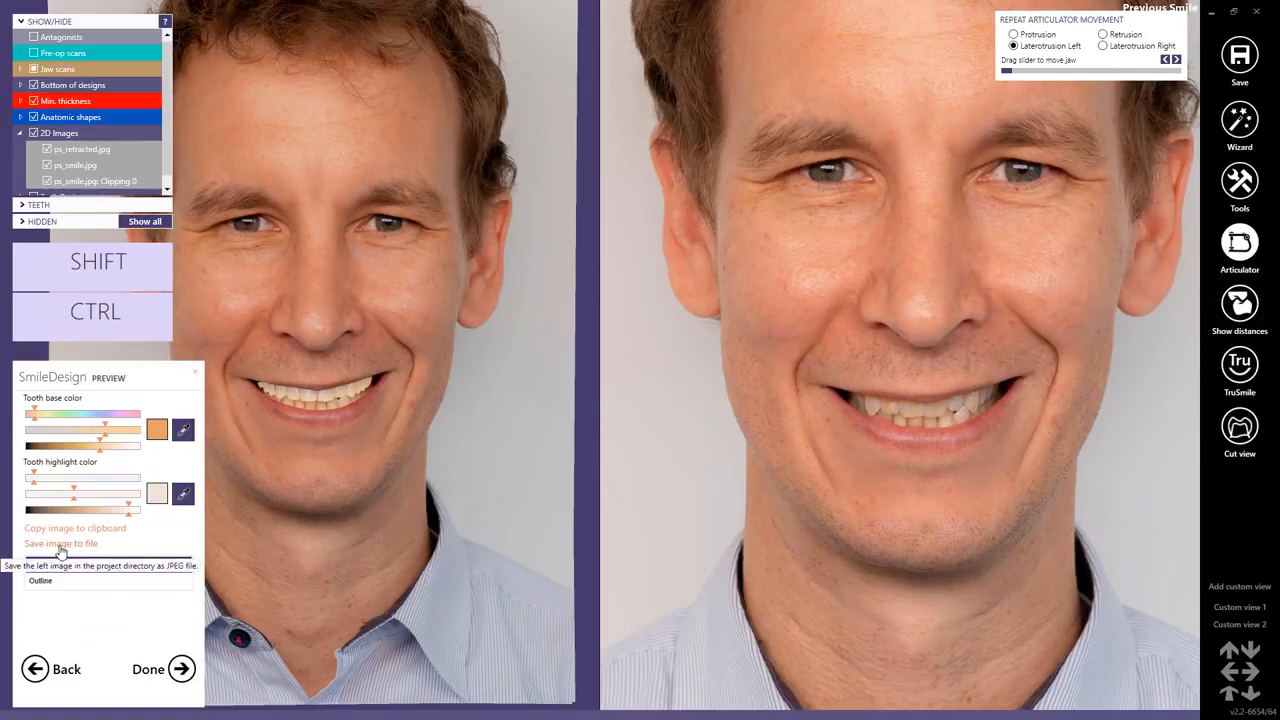
{"action": "left_click", "coordinate": [60, 545]}
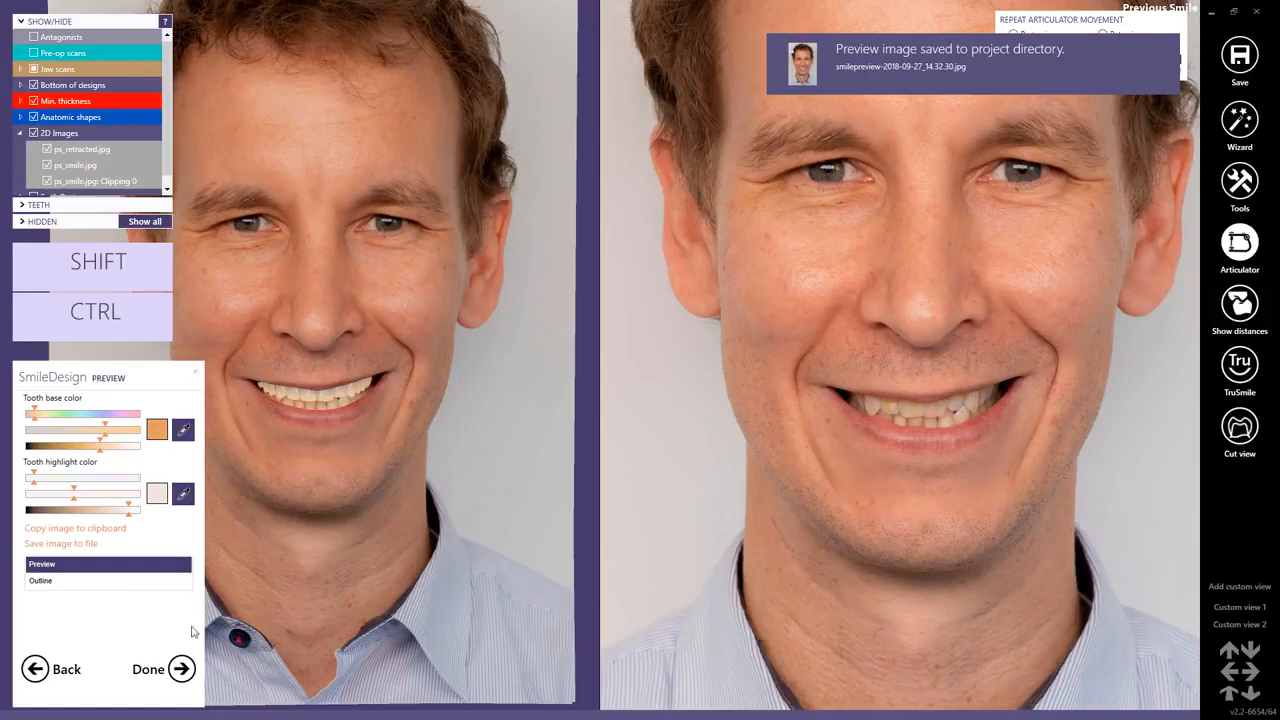
{"action": "left_click", "coordinate": [176, 673]}
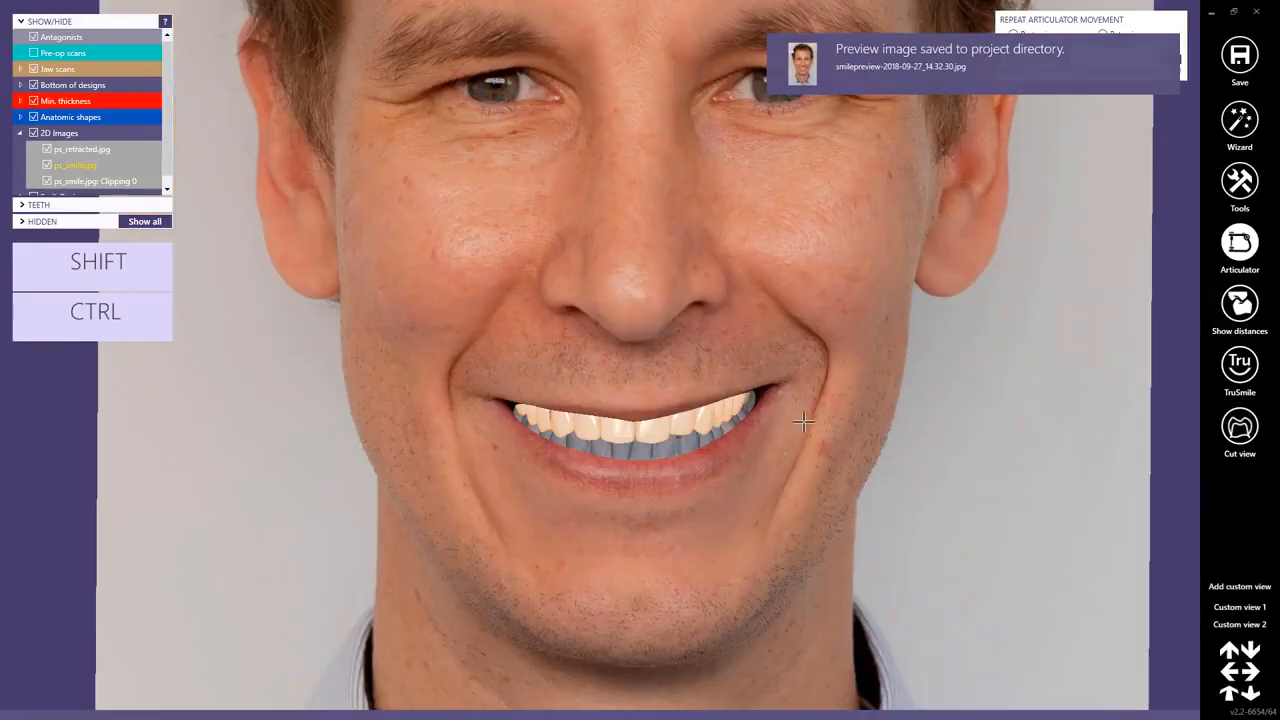
Resume the design wizard at tooth placement and proceed to generating the crowns.
{"action": "scroll", "coordinate": [804, 423], "scroll_direction": "down", "scroll_amount": 2}
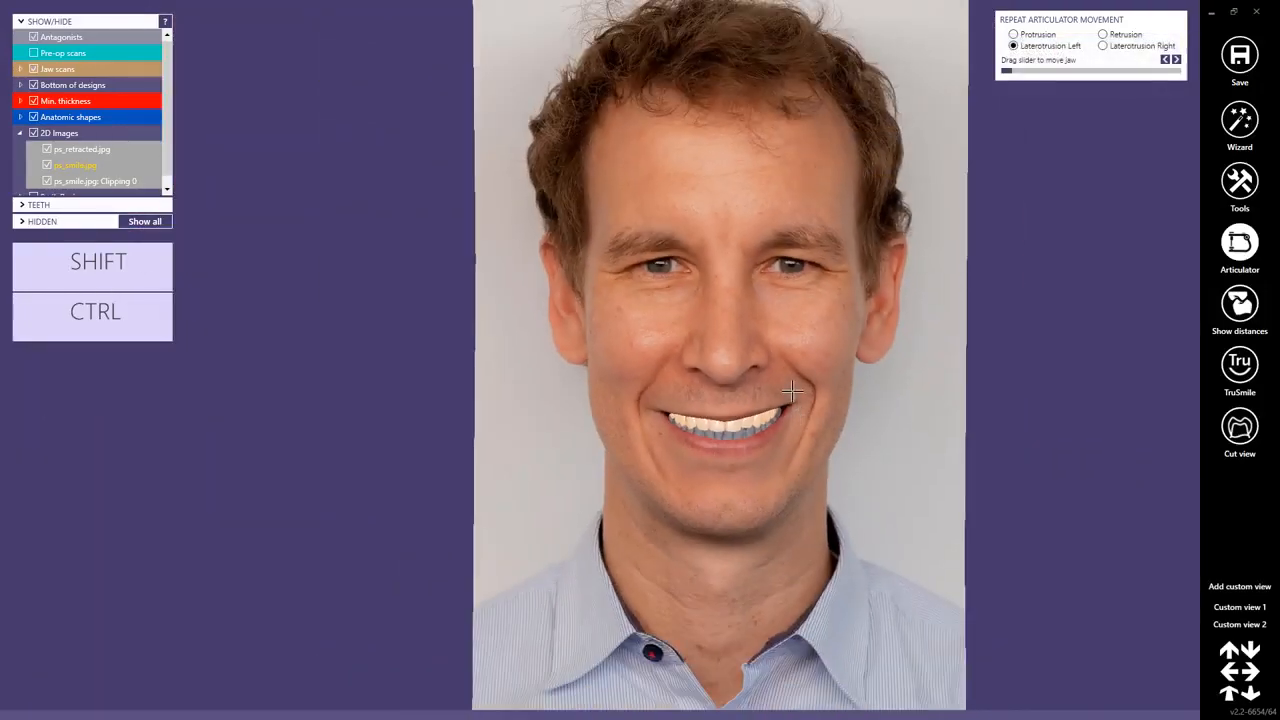
{"action": "scroll", "coordinate": [605, 306], "scroll_direction": "down", "scroll_amount": 1}
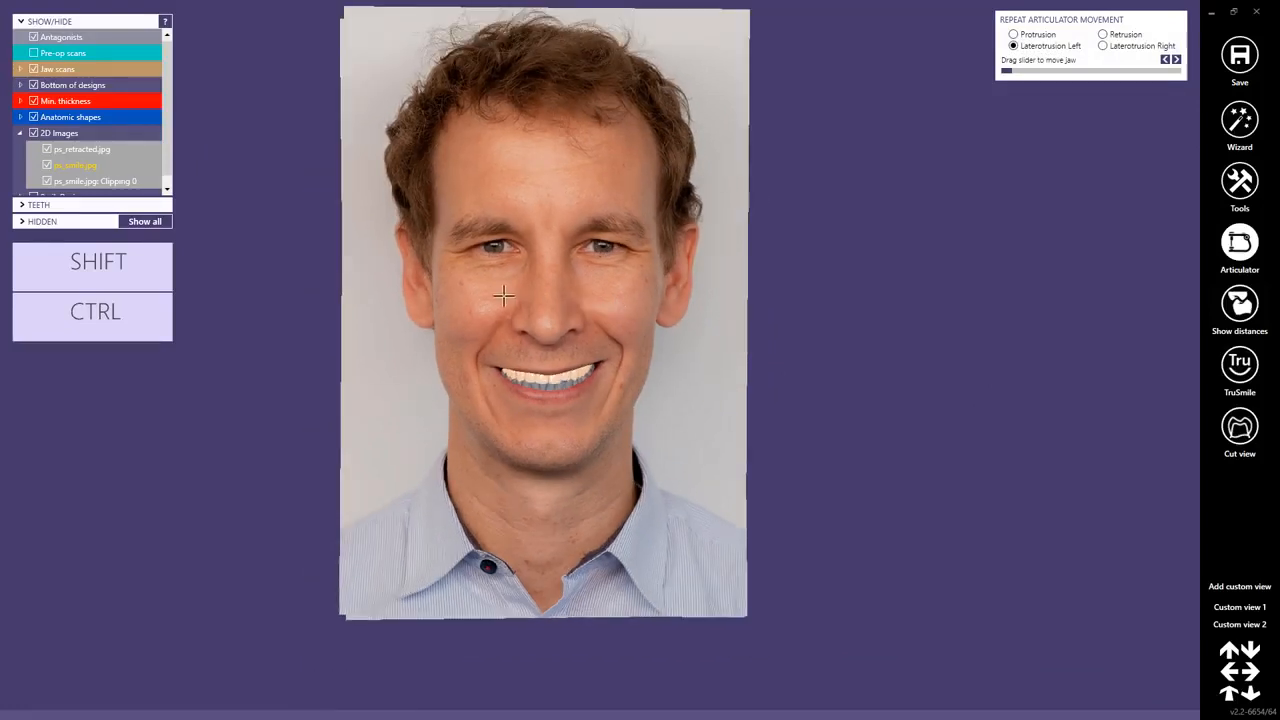
{"action": "mouse_move", "coordinate": [493, 294]}
{"action": "right_mouse_down"}
{"action": "mouse_move", "coordinate": [540, 294]}
{"action": "mouse_move", "coordinate": [483, 289]}
{"action": "mouse_move", "coordinate": [509, 291]}
{"action": "mouse_move", "coordinate": [497, 294]}
{"action": "right_mouse_up"}
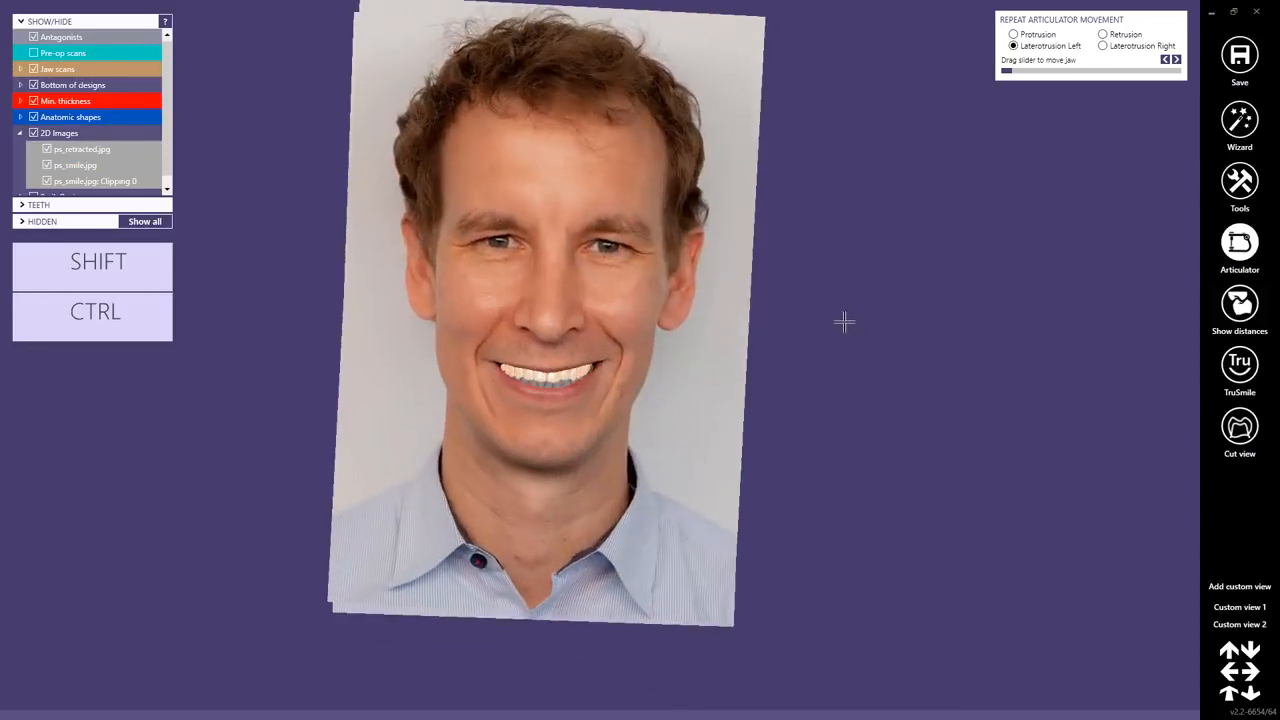
{"action": "left_click", "coordinate": [613, 312], "text": "ctrl+shift"}
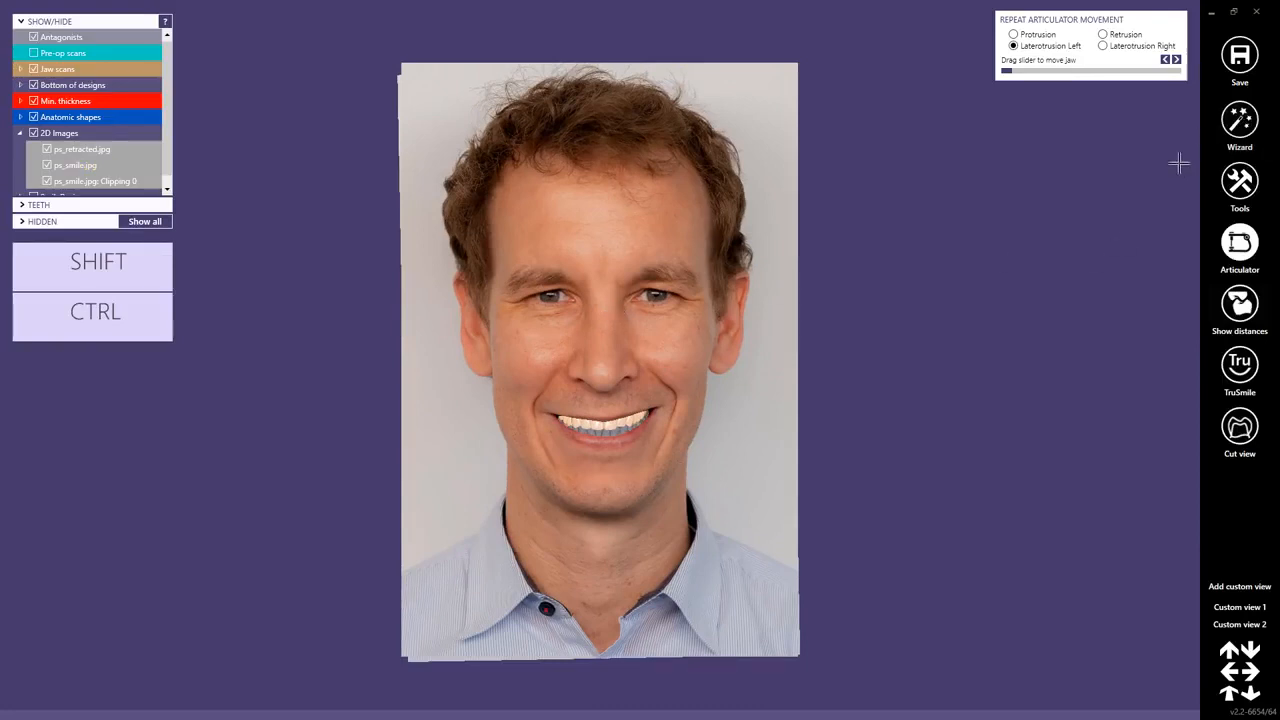
{"action": "left_click", "coordinate": [1240, 118]}
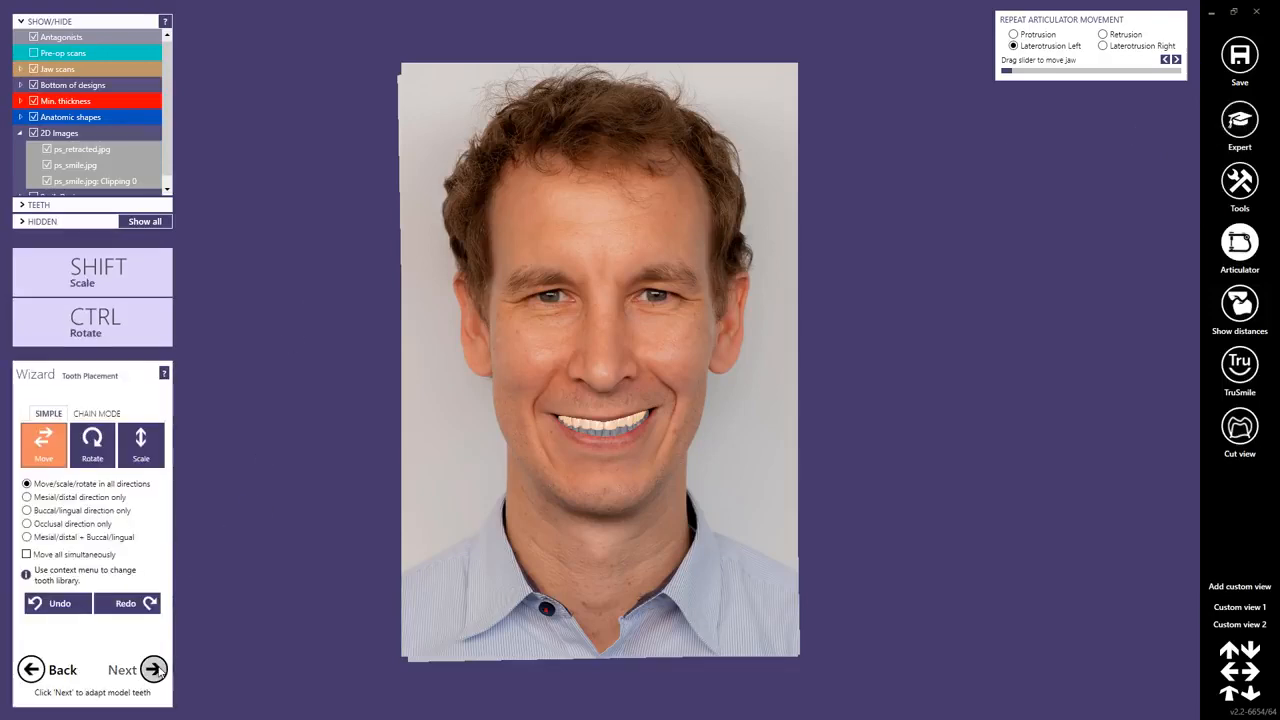
{"action": "left_click", "coordinate": [154, 670]}
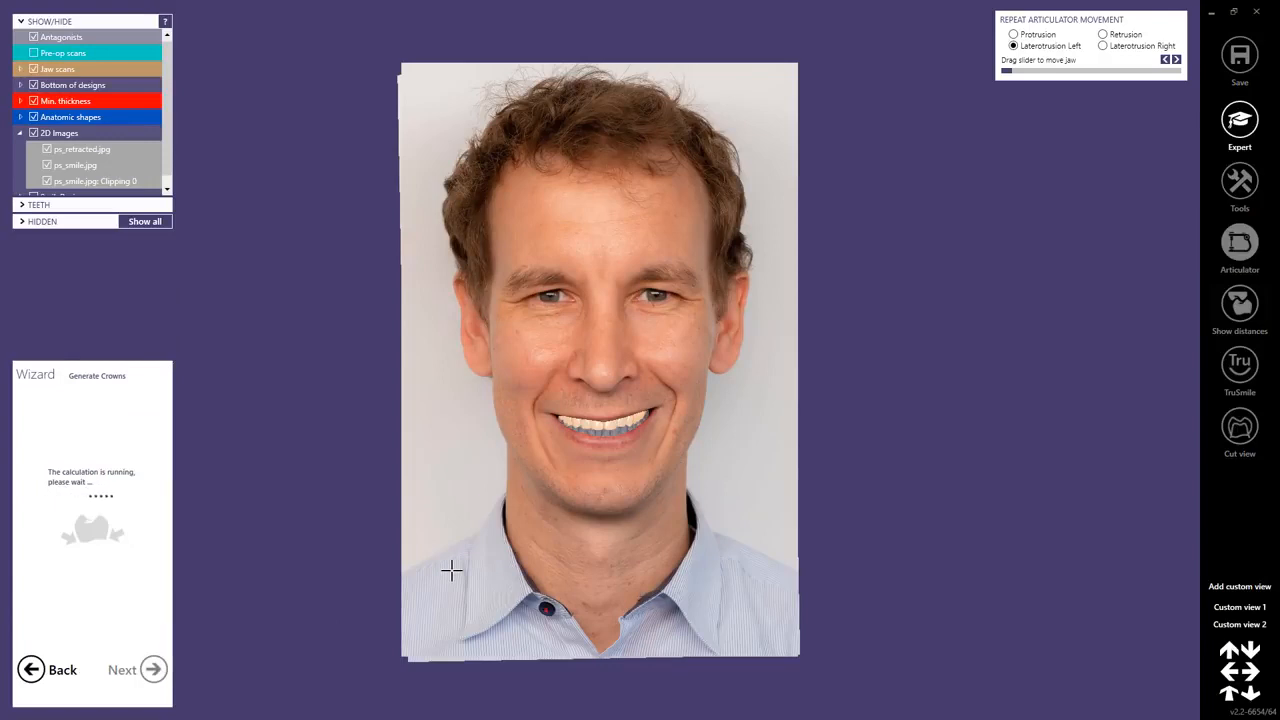
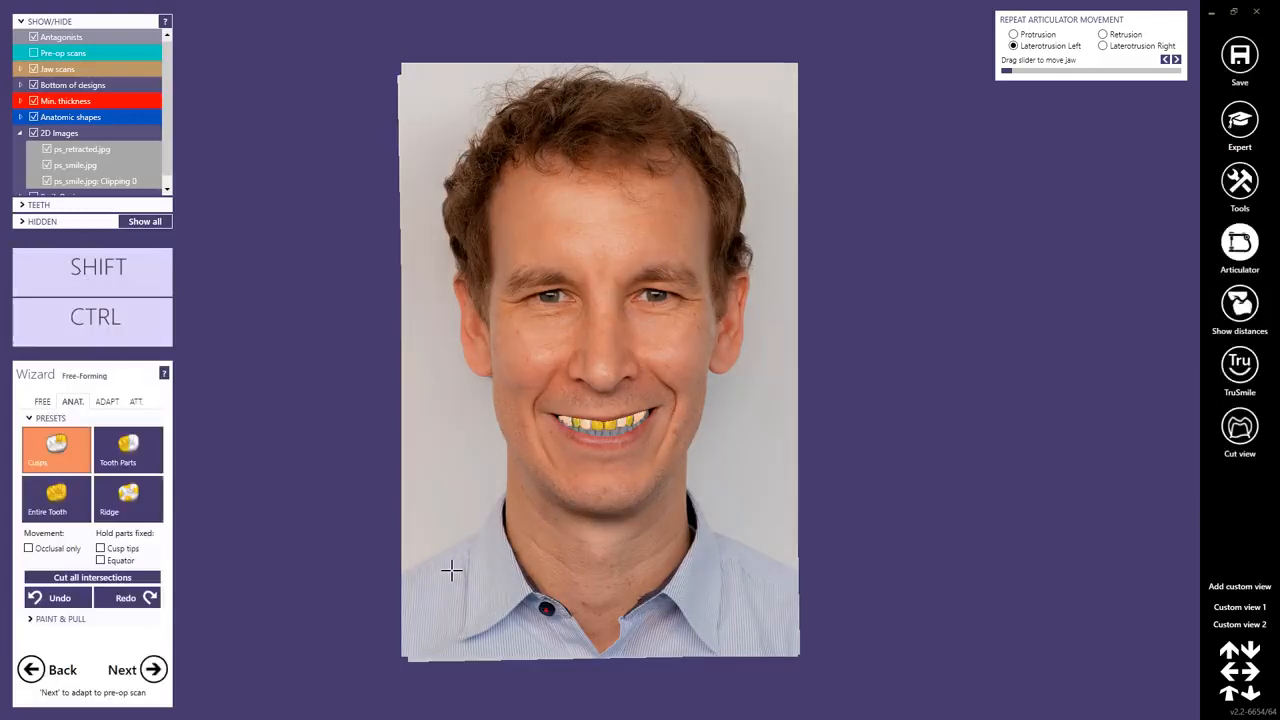
Render the upper crowns realistically in the smile photo with TruSmile and switch the rendering mode to Smile Design.
{"action": "left_click", "coordinate": [1238, 364]}
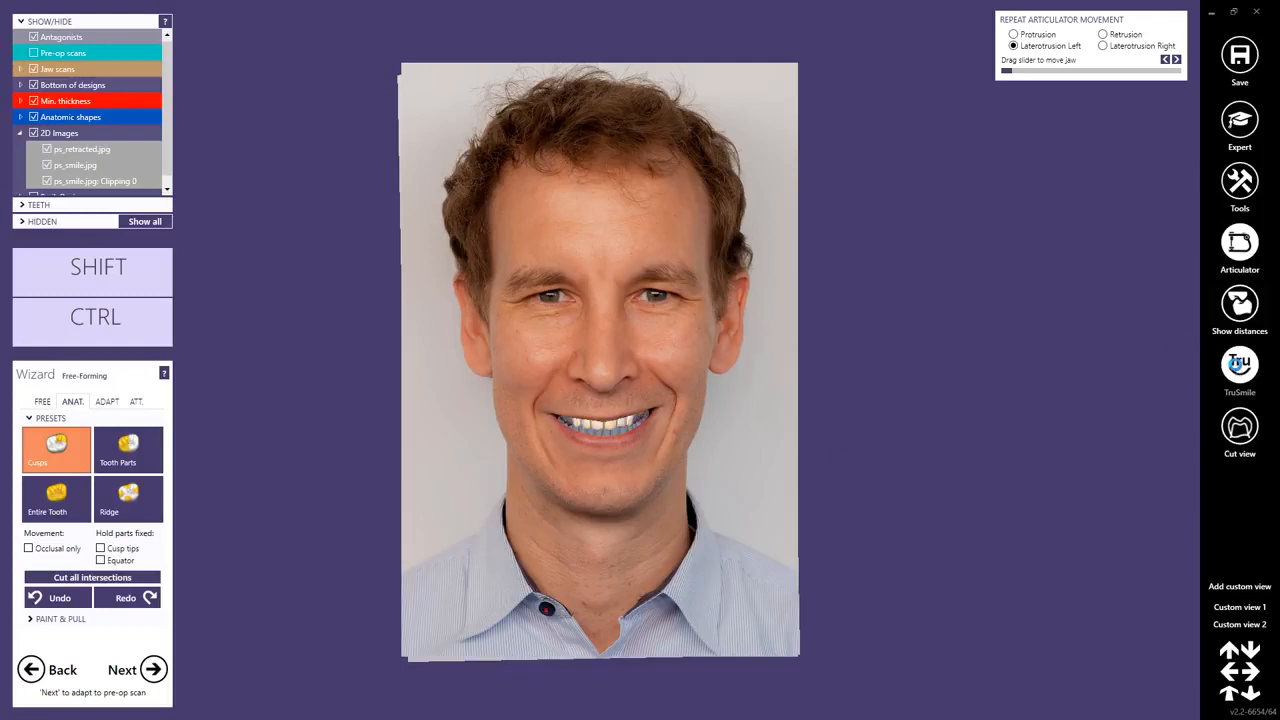
{"action": "right_click", "coordinate": [1246, 372]}
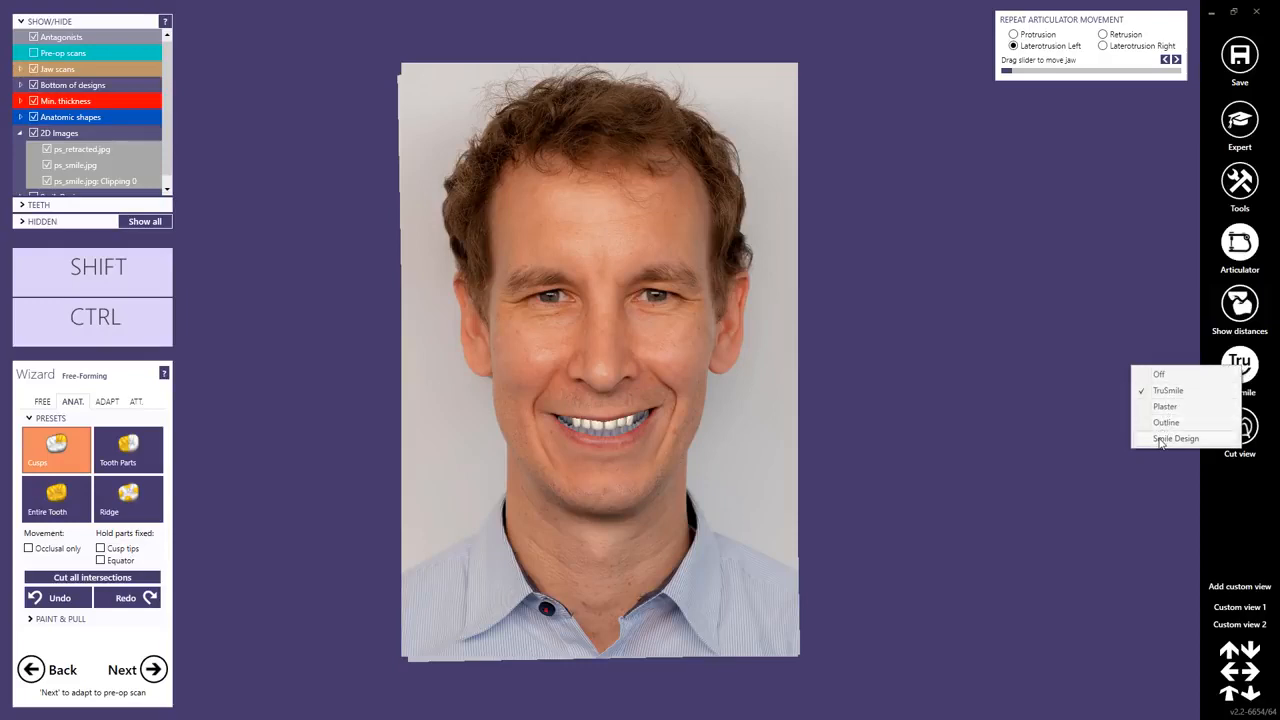
{"action": "left_click", "coordinate": [1162, 439]}
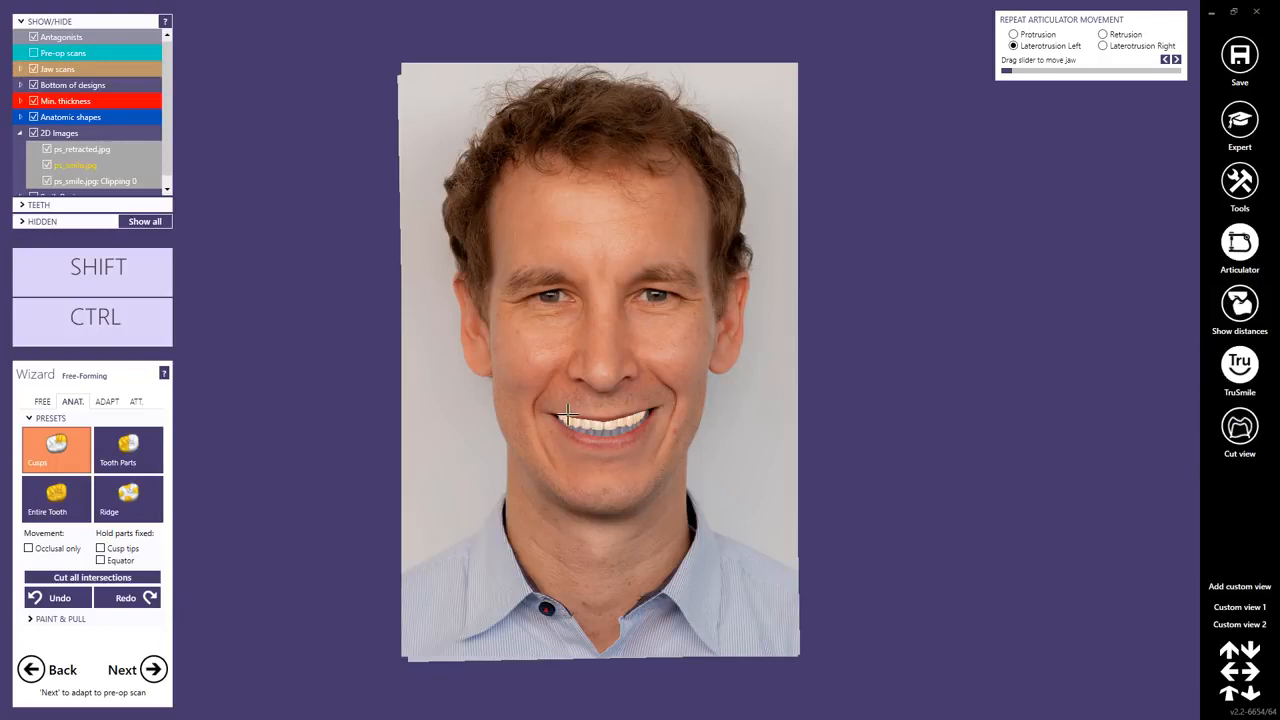
Hide all 2D images so that only the jaw models and the designed teeth are shown.
{"action": "left_click", "coordinate": [33, 133]}
{"action": "scroll", "coordinate": [609, 403], "scroll_direction": "up", "scroll_amount": 3}
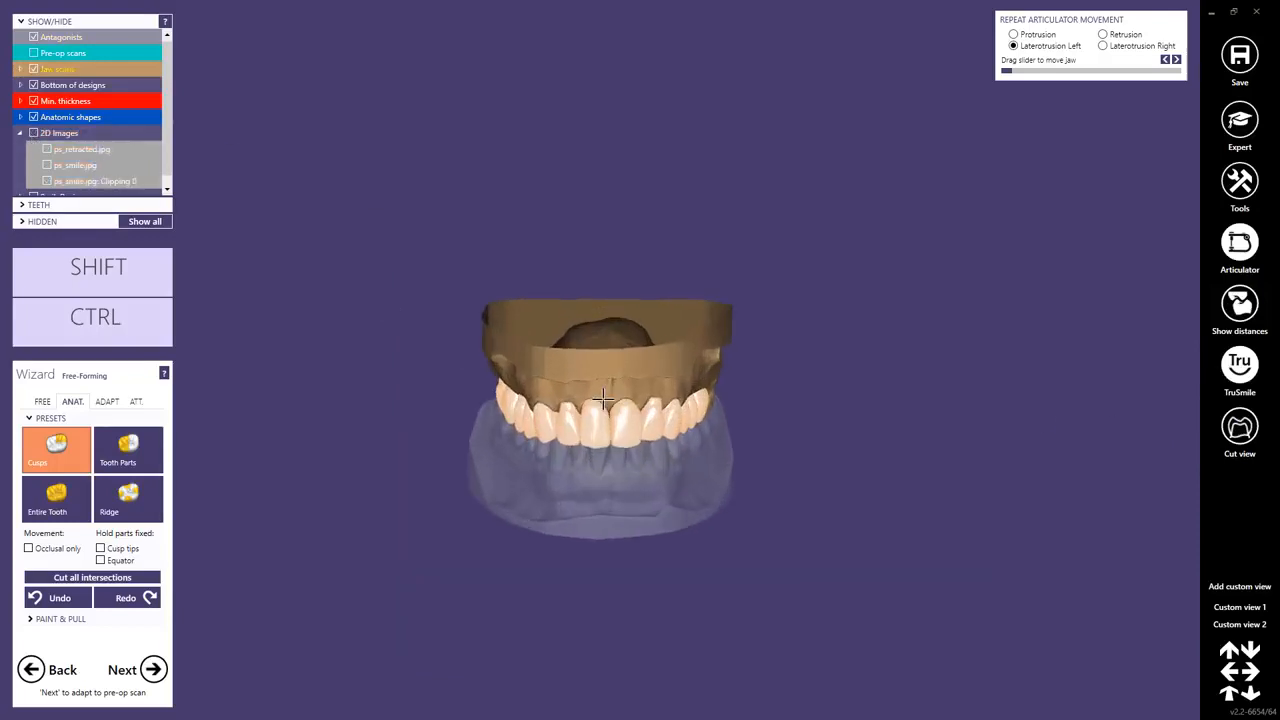
{"action": "right_click_drag", "start_coordinate": [607, 403], "coordinate": [601, 386]}
{"action": "scroll", "coordinate": [601, 386], "scroll_direction": "up", "scroll_amount": 4}
{"action": "scroll", "coordinate": [323, 398], "scroll_direction": "up", "scroll_amount": 1}
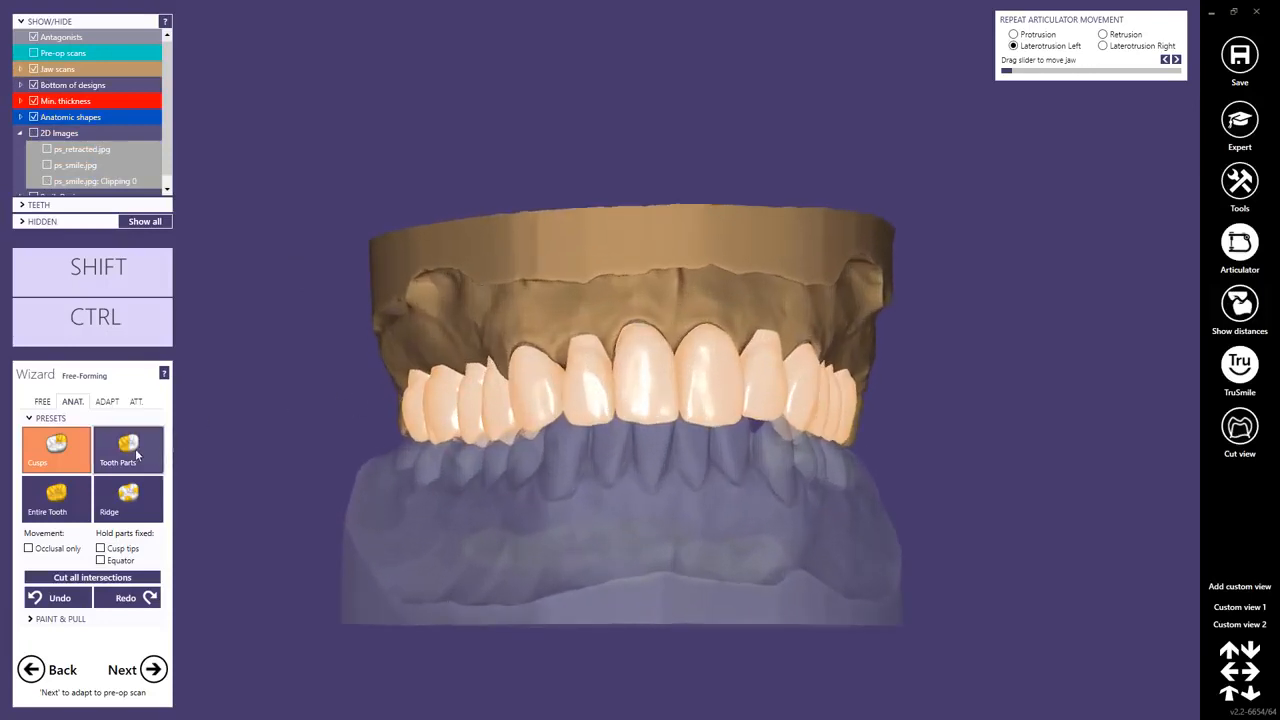
Set the anatomic free-forming preset to Tooth Parts and render the crowns with TruSmile.
{"action": "left_click", "coordinate": [128, 450]}
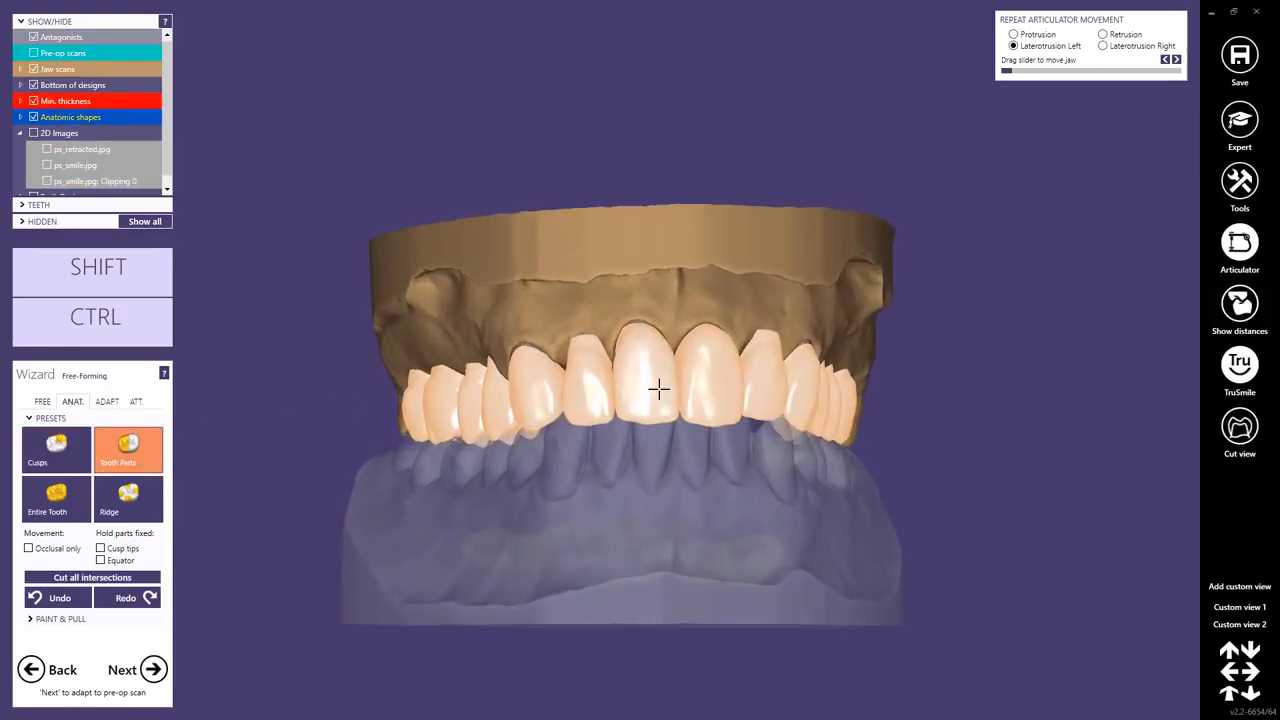
{"action": "right_click_drag", "start_coordinate": [657, 389], "coordinate": [722, 420]}
{"action": "left_click", "coordinate": [1245, 372]}
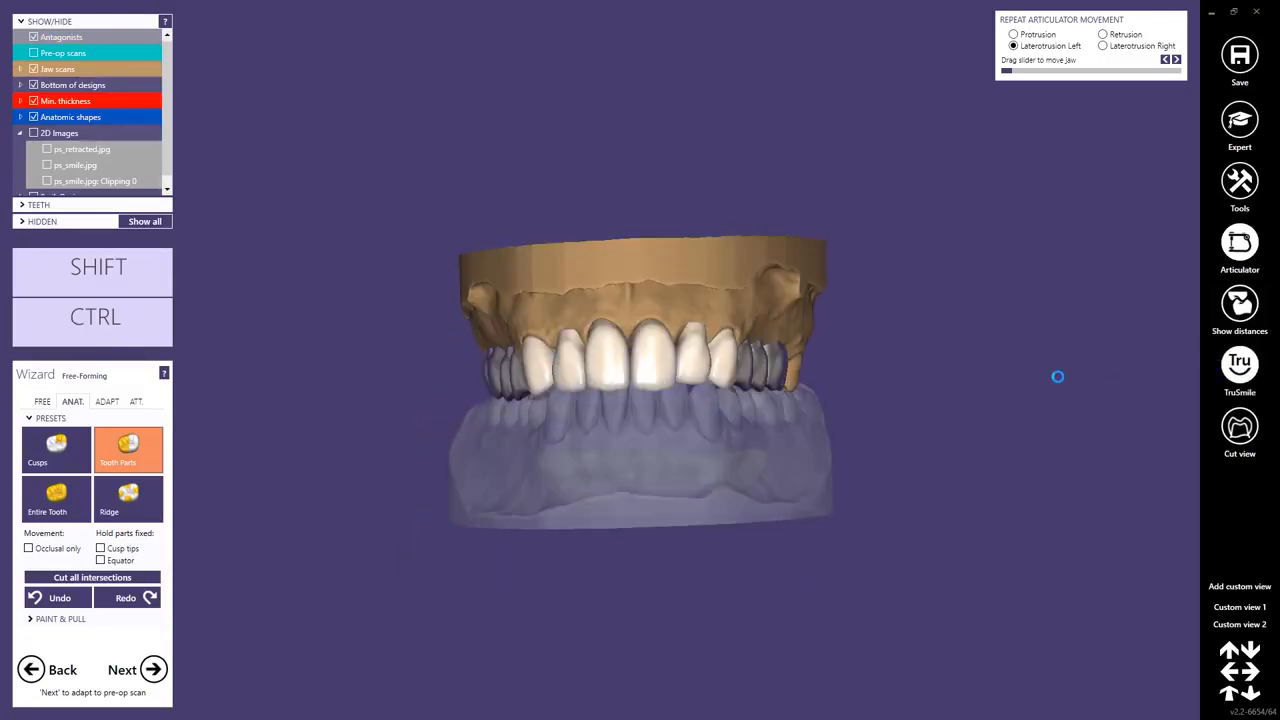
{"action": "mouse_move", "coordinate": [689, 430]}
{"action": "right_mouse_down"}
{"action": "mouse_move", "coordinate": [674, 423]}
{"action": "mouse_move", "coordinate": [687, 427]}
{"action": "right_mouse_up"}
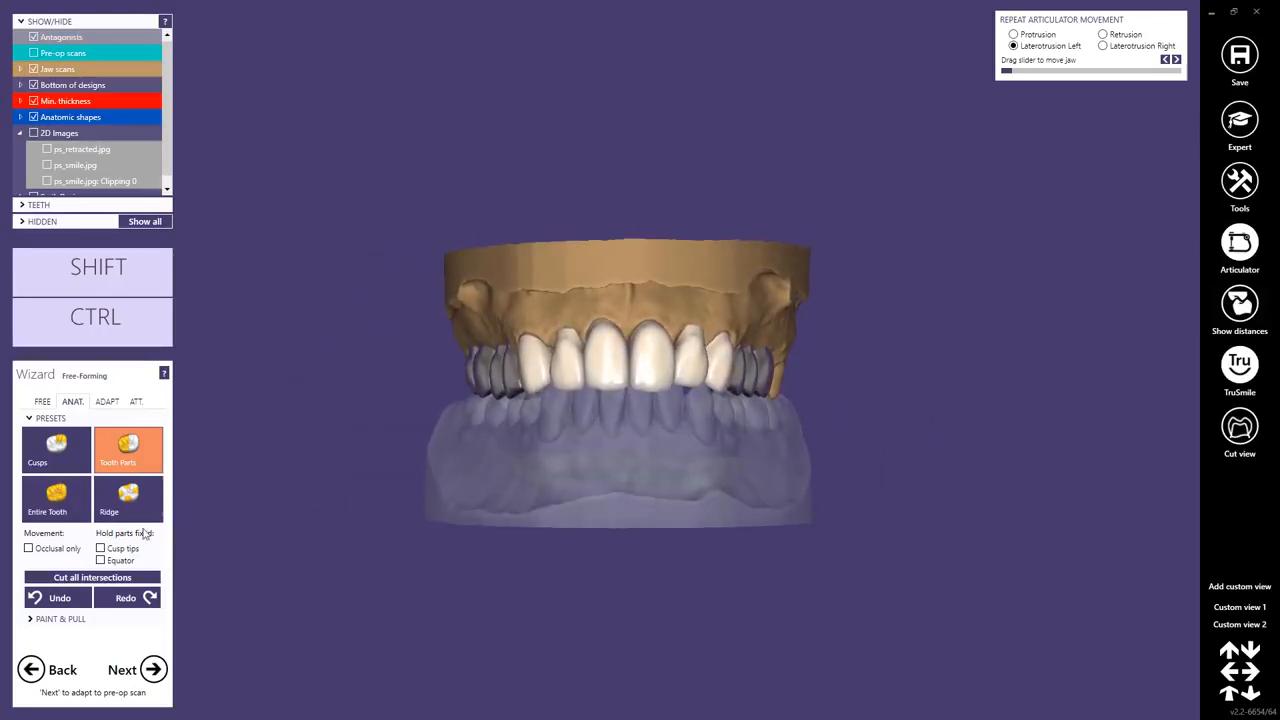
{"action": "right_click_drag", "start_coordinate": [494, 443], "coordinate": [535, 427]}
Hide the antagonists and inspect the palatal and occlusal surfaces of the upper crowns and pontics.
{"action": "key", "text": "ctrl+a"}
{"action": "mouse_move", "coordinate": [578, 489]}
{"action": "right_mouse_down"}
{"action": "mouse_move", "coordinate": [591, 470]}
{"action": "mouse_move", "coordinate": [596, 482]}
{"action": "right_mouse_up"}
{"action": "scroll", "coordinate": [480, 520], "scroll_direction": "up", "scroll_amount": 6}
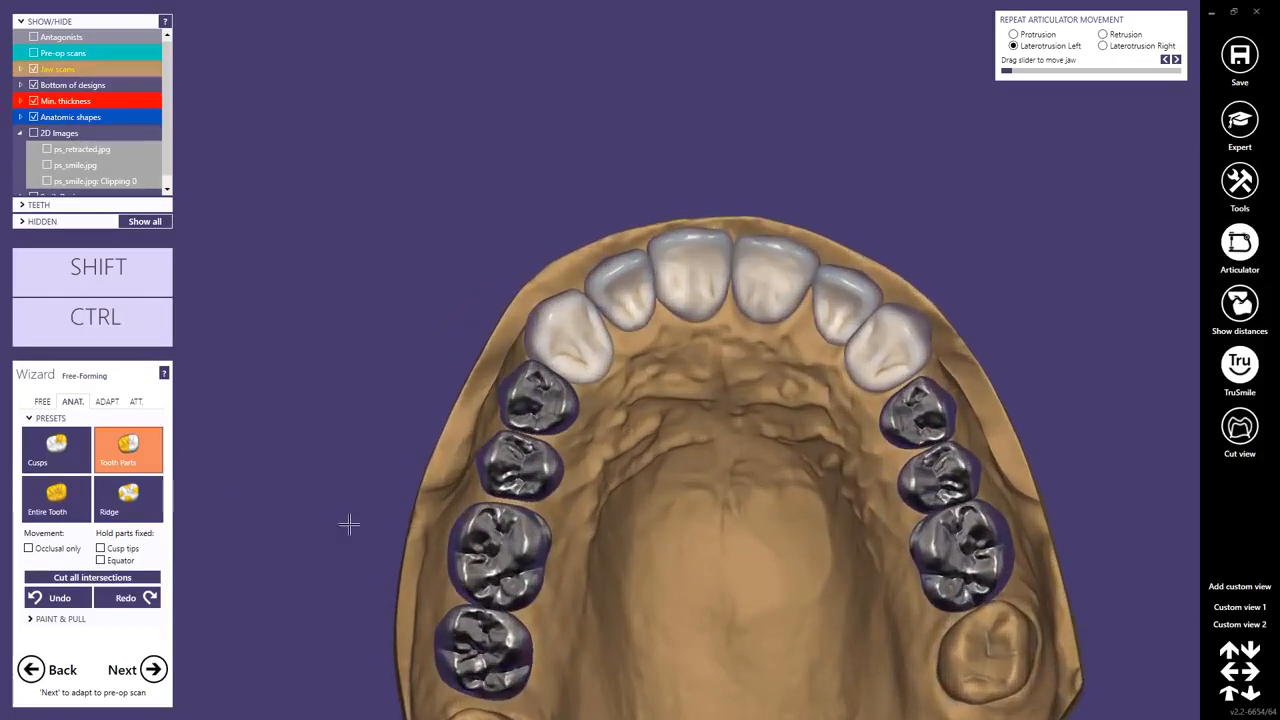
{"action": "scroll", "coordinate": [349, 524], "scroll_direction": "up", "scroll_amount": 1}
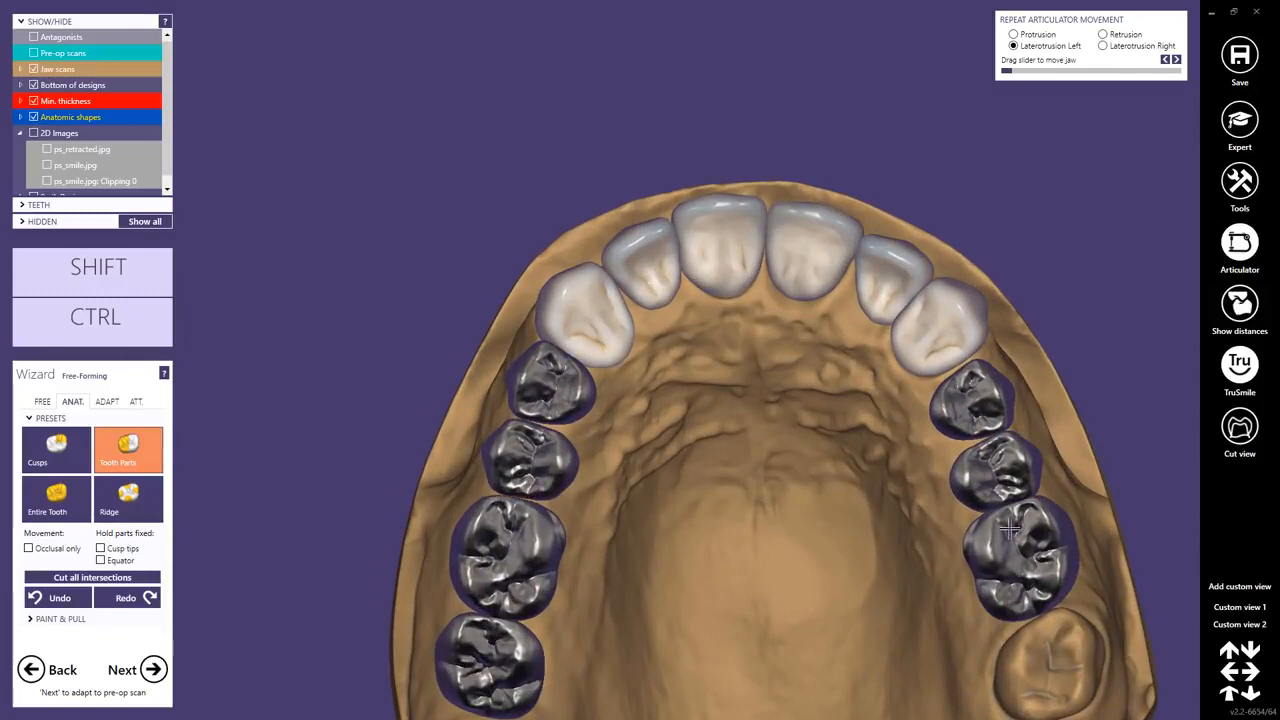
{"action": "mouse_move", "coordinate": [988, 491]}
{"action": "right_mouse_down"}
{"action": "mouse_move", "coordinate": [972, 504]}
{"action": "mouse_move", "coordinate": [969, 492]}
{"action": "right_mouse_up"}
{"action": "right_click_drag", "start_coordinate": [630, 395], "coordinate": [613, 372]}
{"action": "scroll", "coordinate": [605, 368], "scroll_direction": "up", "scroll_amount": 3}
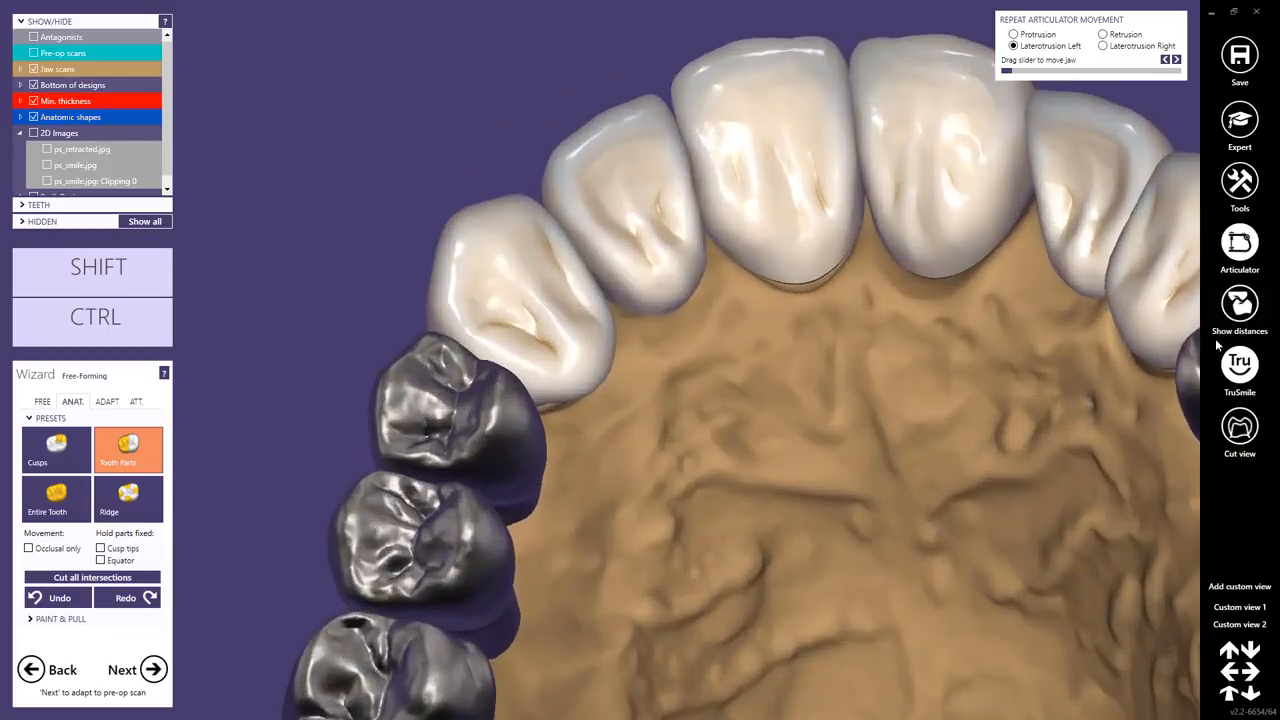
Show the distance colour map and examine the contact areas on the upper right canine, premolars and anterior teeth.
{"action": "left_click", "coordinate": [1240, 305]}
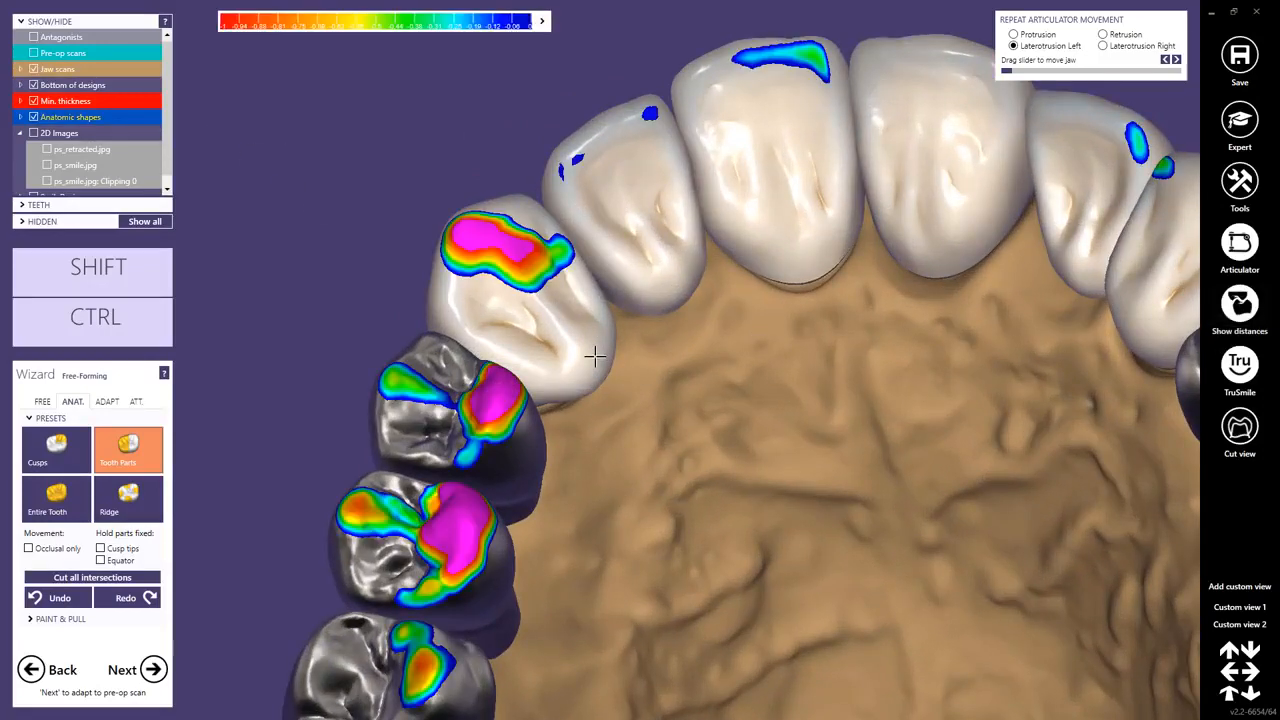
{"action": "left_click_drag", "start_coordinate": [595, 356], "coordinate": [550, 340]}
{"action": "mouse_move", "coordinate": [568, 360]}
{"action": "right_mouse_down"}
{"action": "mouse_move", "coordinate": [549, 334]}
{"action": "mouse_move", "coordinate": [569, 334]}
{"action": "right_mouse_up"}
{"action": "left_click_drag", "start_coordinate": [569, 334], "coordinate": [591, 360]}
{"action": "right_click_drag", "start_coordinate": [591, 360], "coordinate": [576, 361]}
{"action": "right_click_drag", "start_coordinate": [770, 292], "coordinate": [974, 357]}
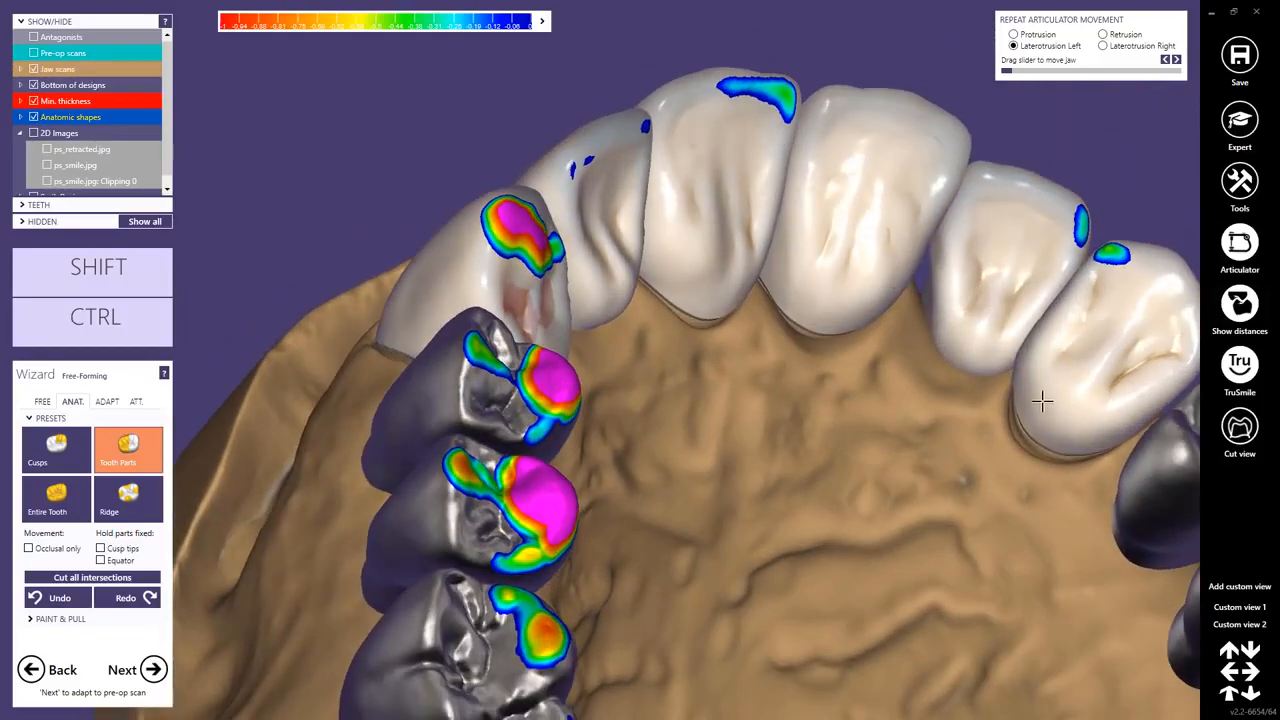
Examine the undersides of the crowns and pontics, the labial surfaces and the occlusal contacts across the upper arch.
{"action": "right_click_drag", "start_coordinate": [1038, 390], "coordinate": [781, 516]}
{"action": "scroll", "coordinate": [780, 515], "scroll_direction": "up", "scroll_amount": 3}
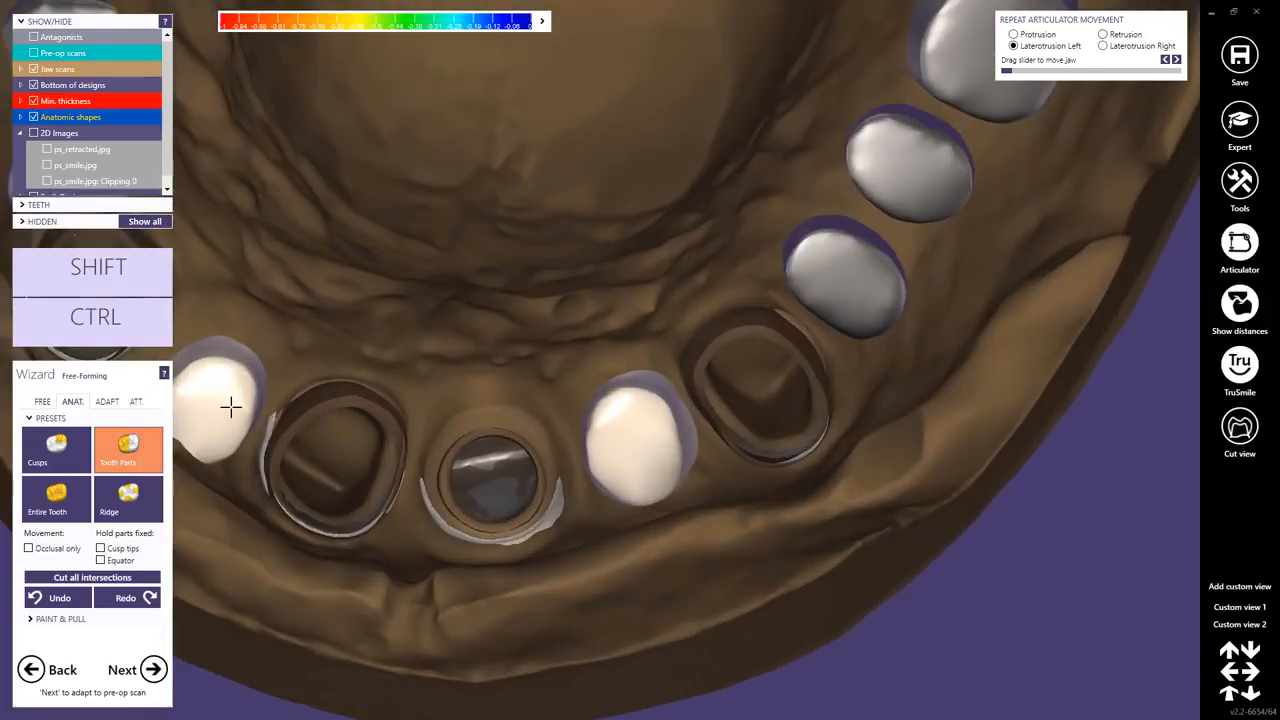
{"action": "right_click_drag", "start_coordinate": [231, 403], "coordinate": [591, 400]}
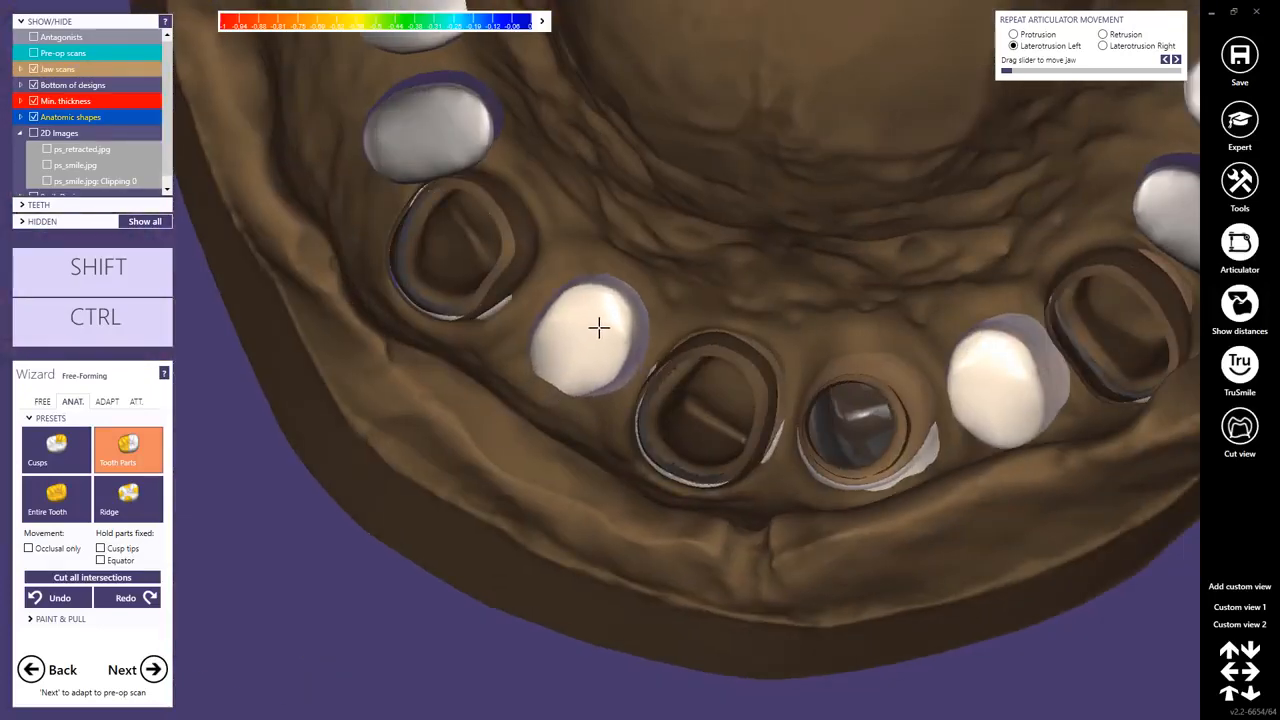
{"action": "scroll", "coordinate": [644, 310], "scroll_direction": "down", "scroll_amount": 5}
{"action": "mouse_move", "coordinate": [697, 297]}
{"action": "right_mouse_down"}
{"action": "mouse_move", "coordinate": [701, 254]}
{"action": "mouse_move", "coordinate": [700, 281]}
{"action": "right_mouse_up"}
{"action": "scroll", "coordinate": [686, 369], "scroll_direction": "up", "scroll_amount": 3}
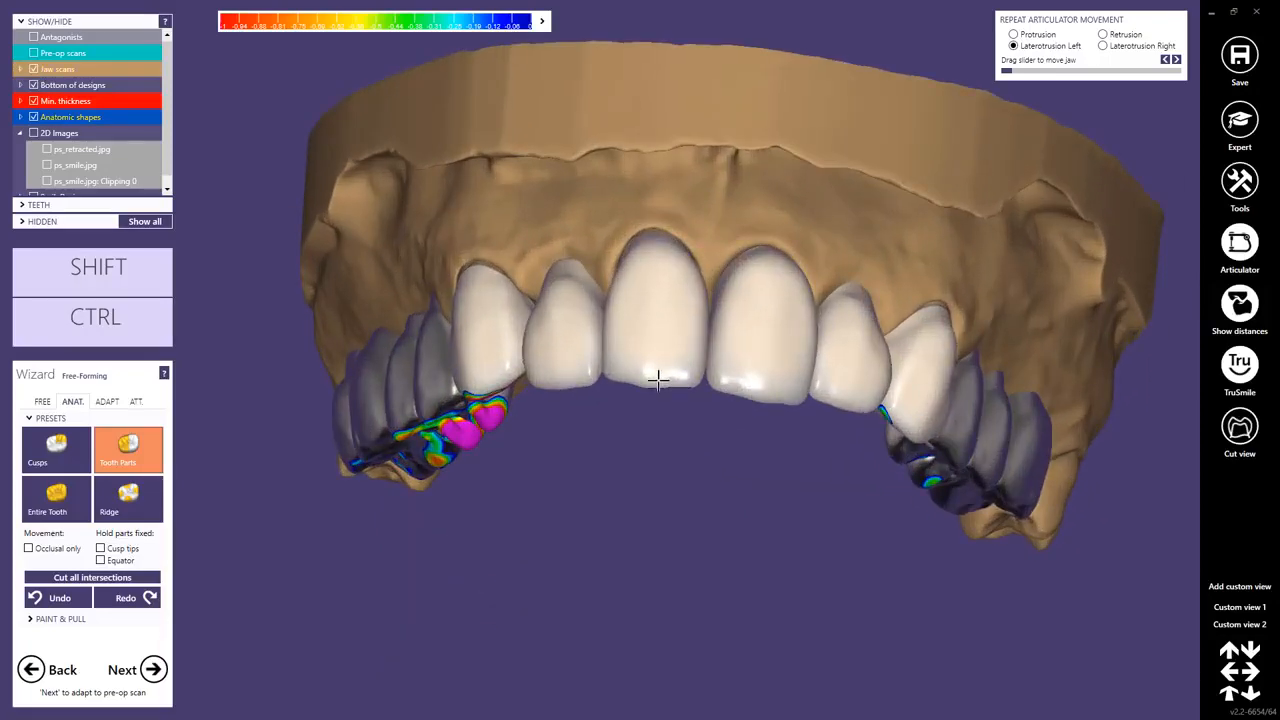
{"action": "right_click_drag", "start_coordinate": [659, 380], "coordinate": [658, 387]}
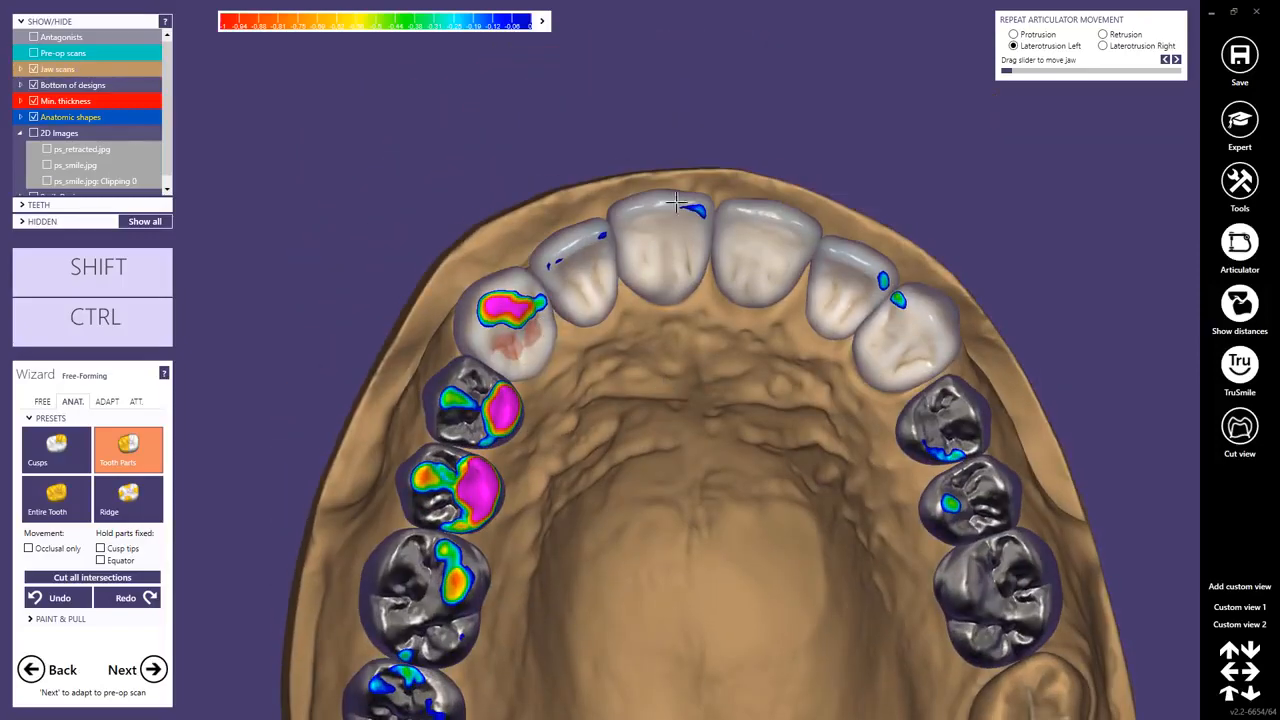
{"action": "right_click_drag", "start_coordinate": [677, 203], "coordinate": [654, 431]}
{"action": "scroll", "coordinate": [740, 377], "scroll_direction": "up", "scroll_amount": 3}
Free-form the distal side of the upper left lateral incisor with Add/Remove and smooth it with Smooth/Flatten.
{"action": "left_click", "coordinate": [42, 401]}
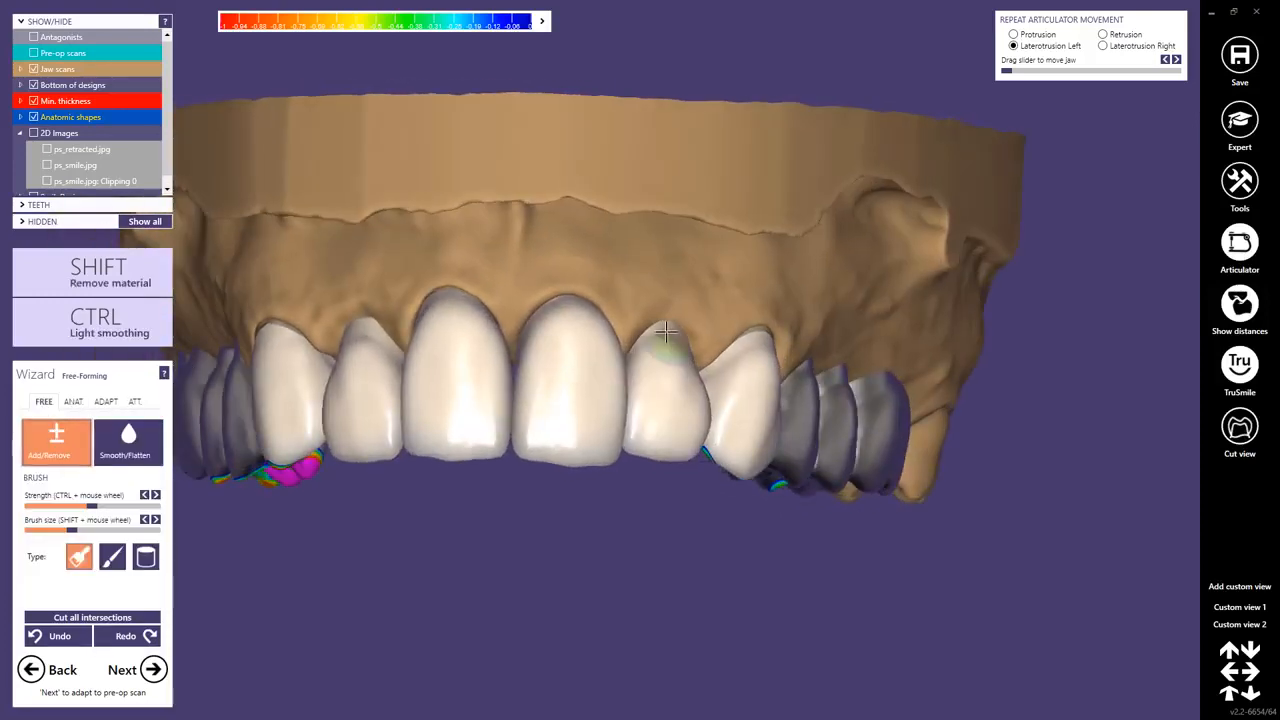
{"action": "scroll", "coordinate": [660, 360], "scroll_direction": "up", "scroll_amount": 5}
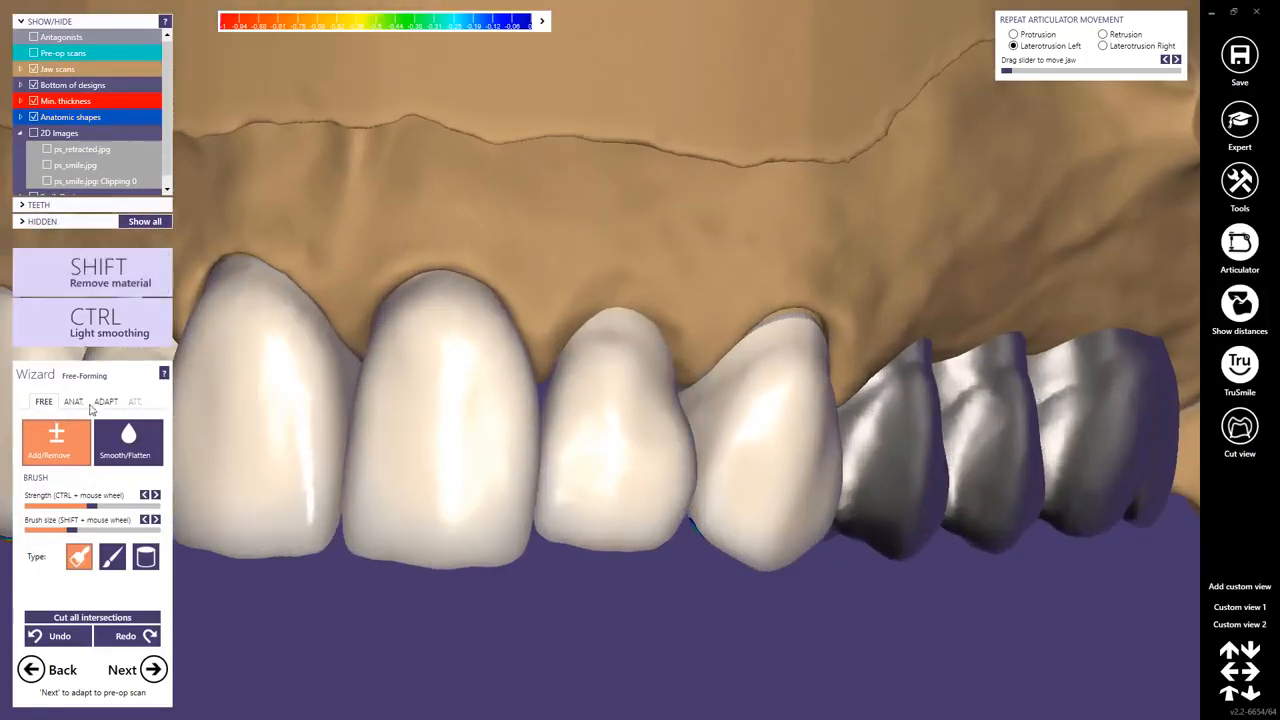
{"action": "left_click_drag", "start_coordinate": [592, 455], "coordinate": [676, 406]}
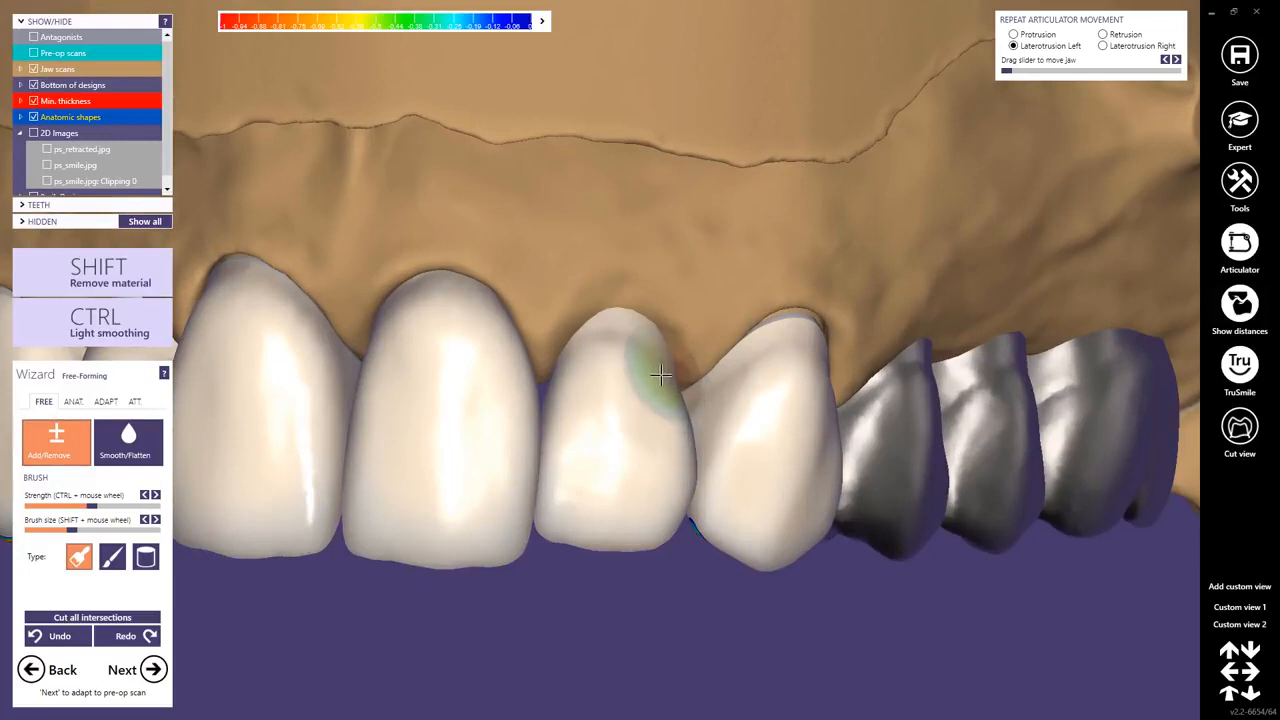
{"action": "left_click", "coordinate": [128, 440]}
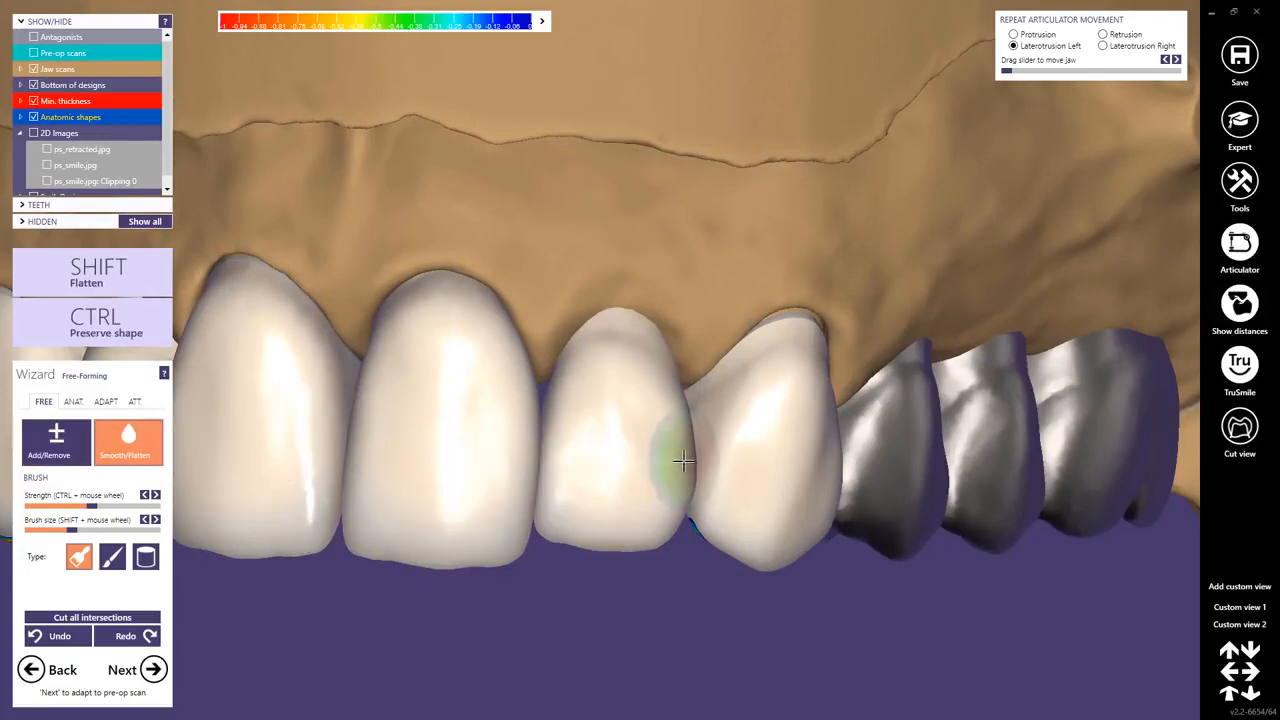
{"action": "mouse_move", "coordinate": [689, 474]}
{"action": "right_mouse_down"}
{"action": "mouse_move", "coordinate": [700, 474]}
{"action": "mouse_move", "coordinate": [691, 457]}
{"action": "right_mouse_up"}
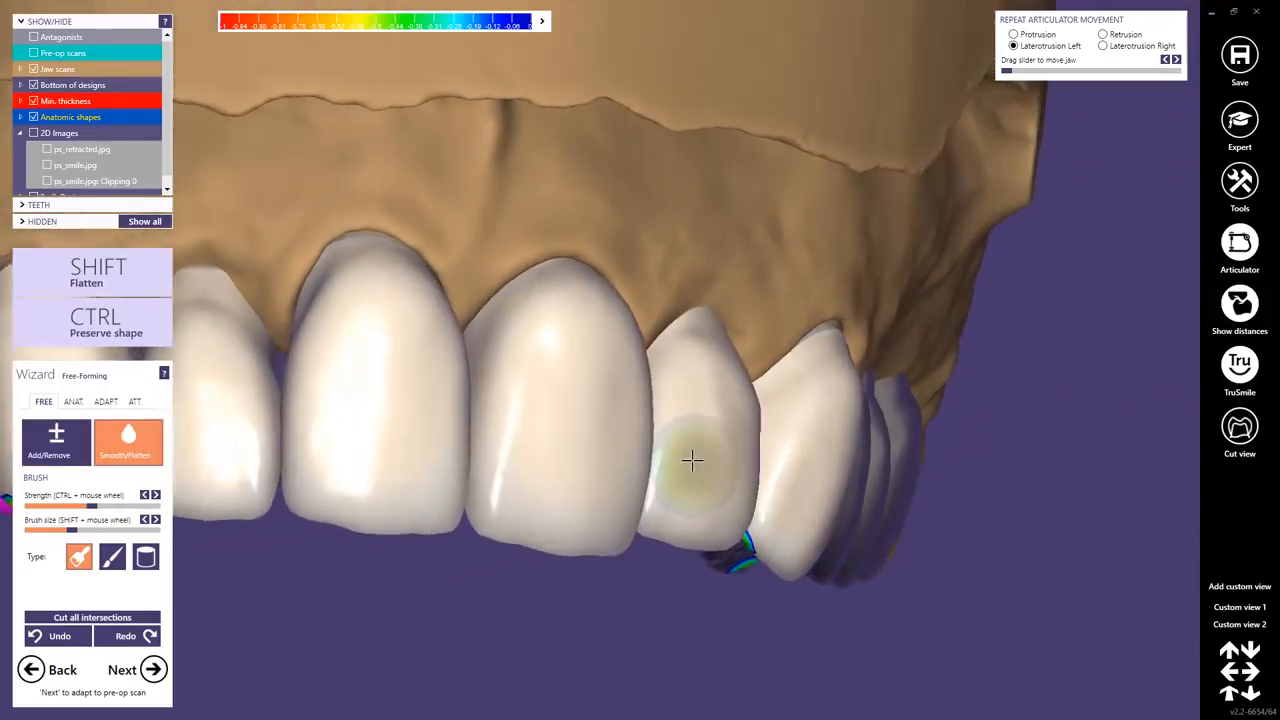
{"action": "scroll", "coordinate": [689, 455], "scroll_direction": "down", "scroll_amount": 5}
{"action": "right_click_drag", "start_coordinate": [637, 409], "coordinate": [630, 406]}
{"action": "scroll", "coordinate": [693, 434], "scroll_direction": "up", "scroll_amount": 3}
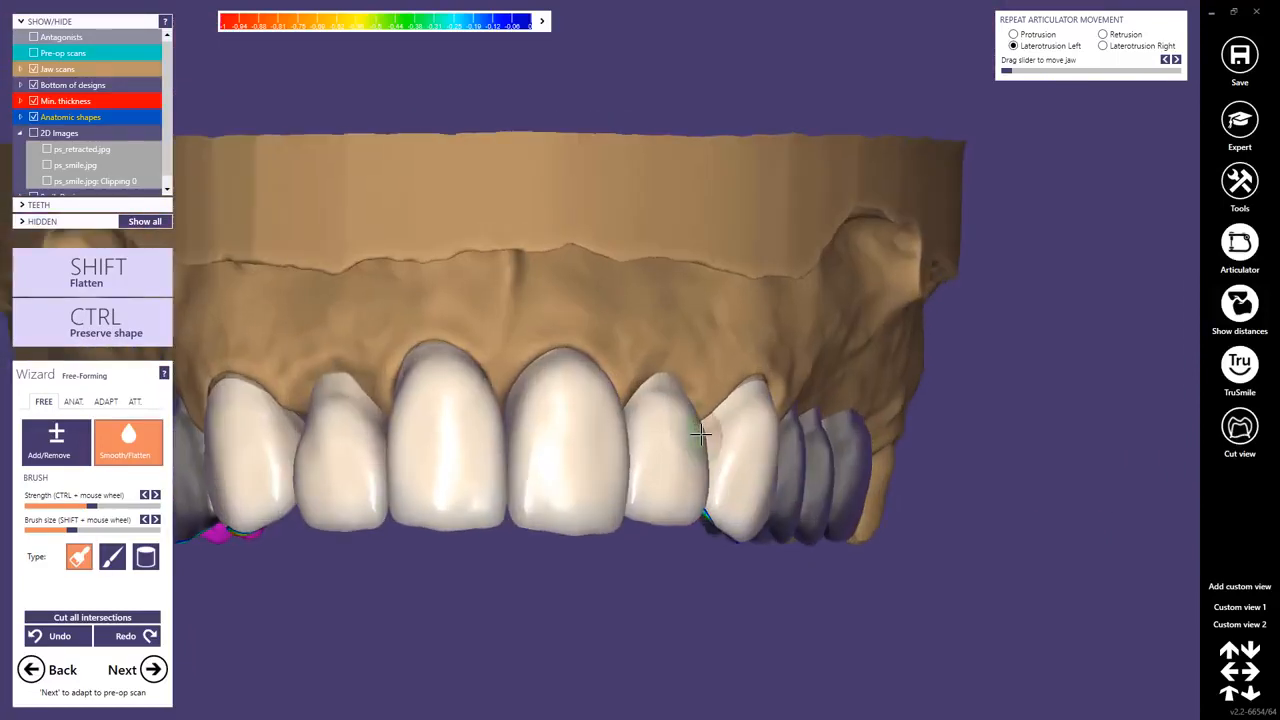
Switch to approximal adaptation and cut all intersections of the designed teeth with antagonist, gingiva and neighbouring teeth.
{"action": "scroll", "coordinate": [663, 449], "scroll_direction": "down", "scroll_amount": 3}
{"action": "right_click_drag", "start_coordinate": [618, 476], "coordinate": [585, 396]}
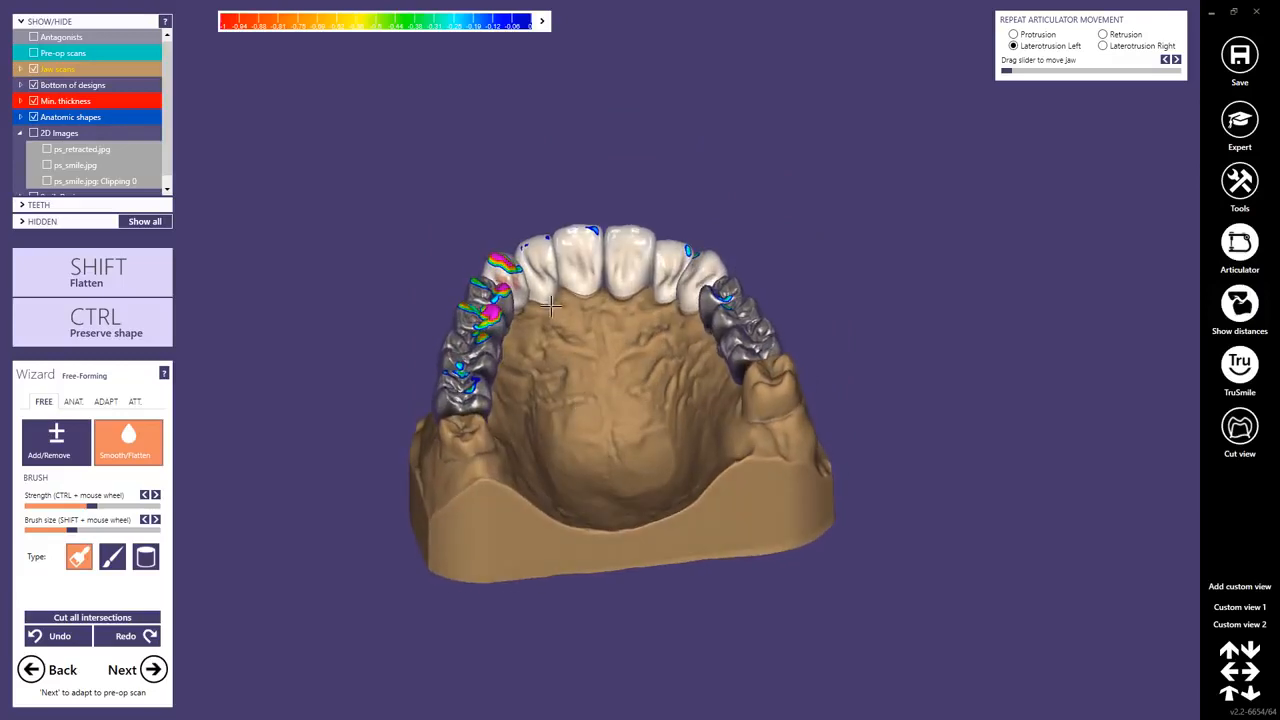
{"action": "middle_click_drag", "start_coordinate": [577, 365], "coordinate": [529, 404]}
{"action": "left_click", "coordinate": [103, 404]}
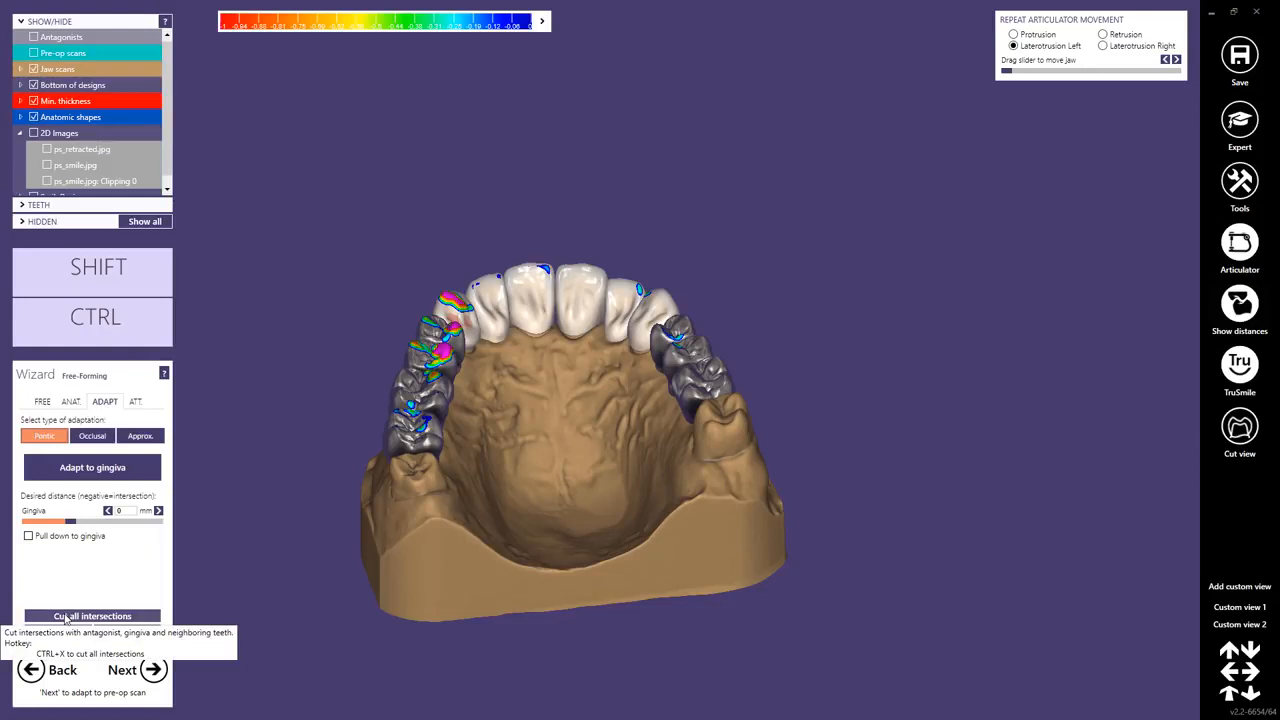
{"action": "left_click", "coordinate": [140, 437]}
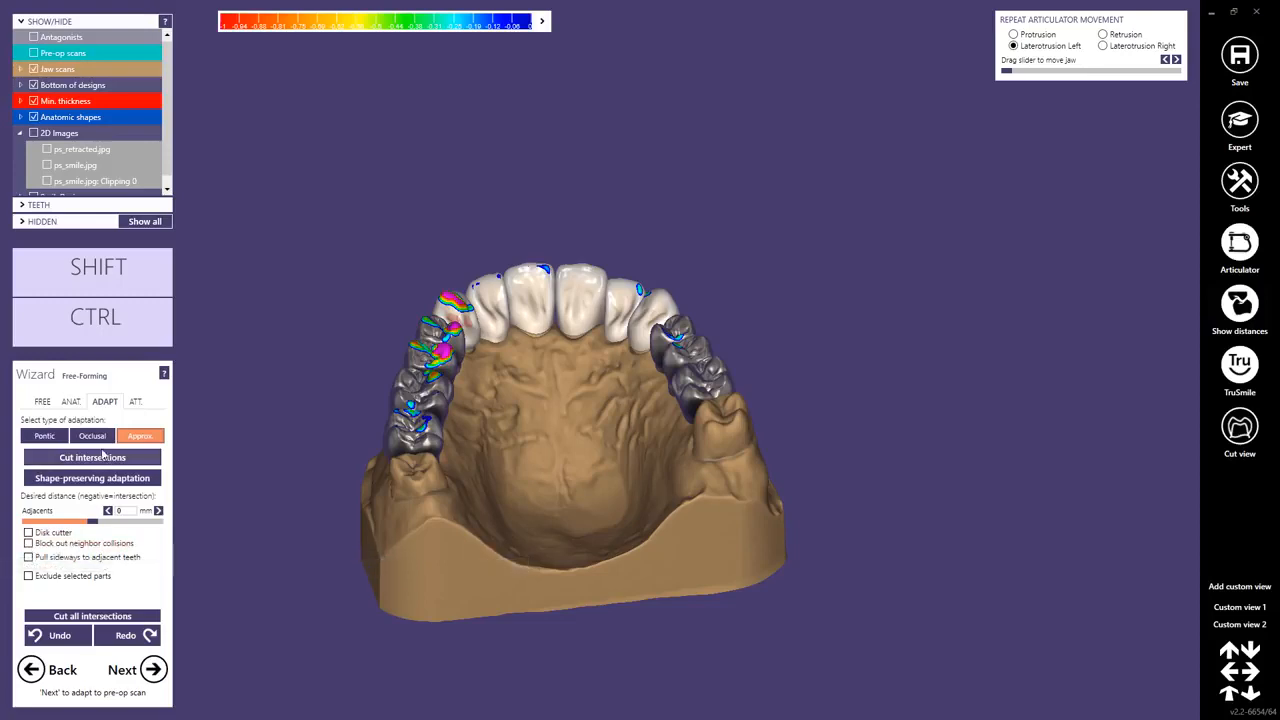
{"action": "left_click", "coordinate": [59, 618]}
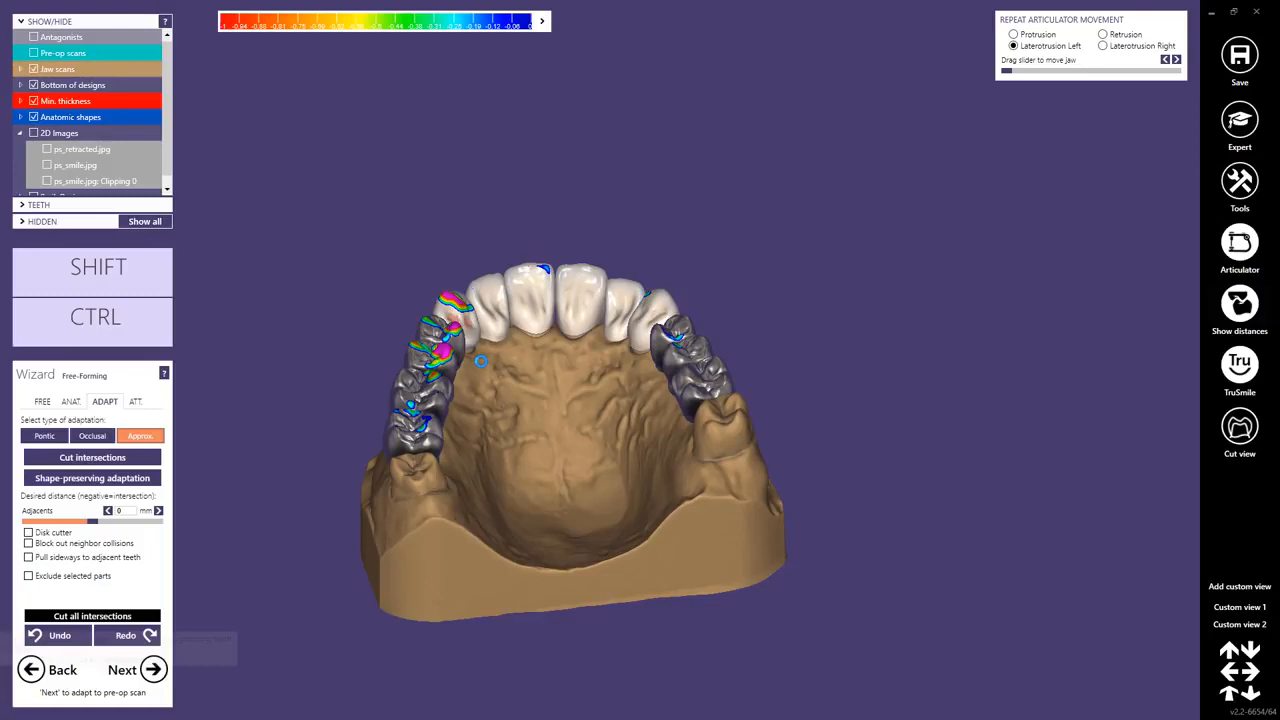
{"action": "left_click", "coordinate": [481, 361]}
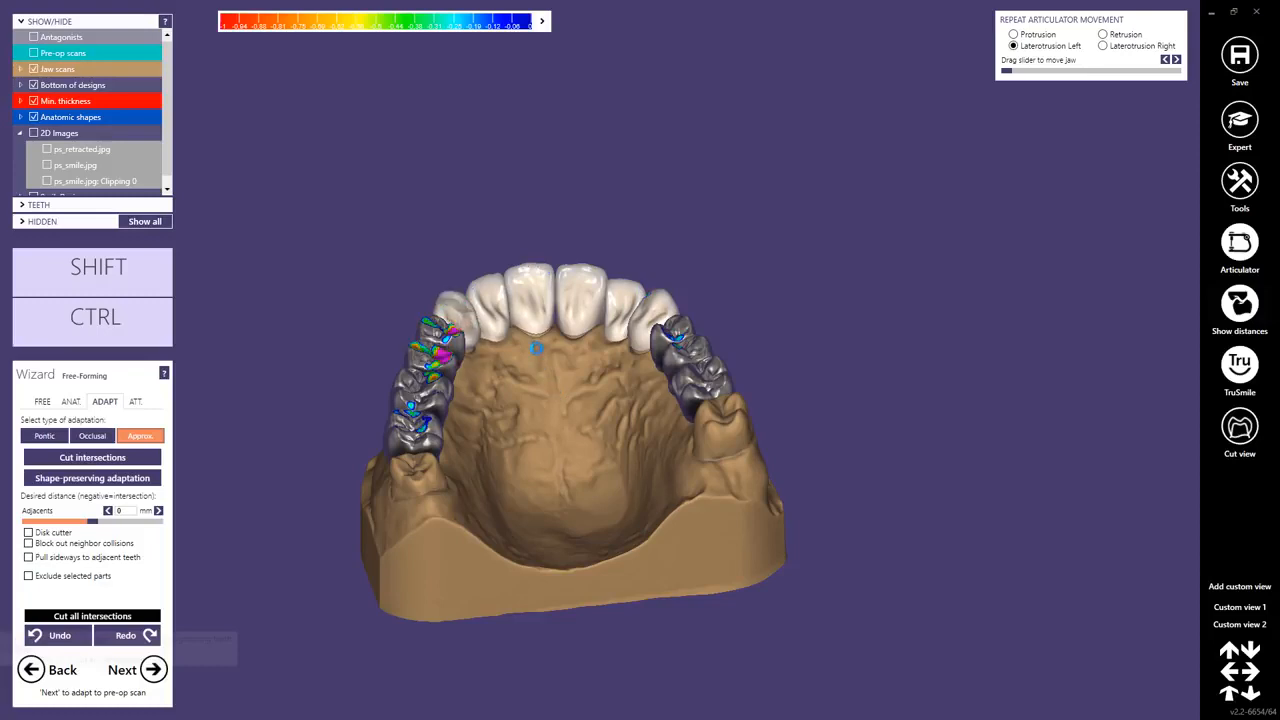
{"action": "right_click_drag", "start_coordinate": [534, 322], "coordinate": [536, 350]}
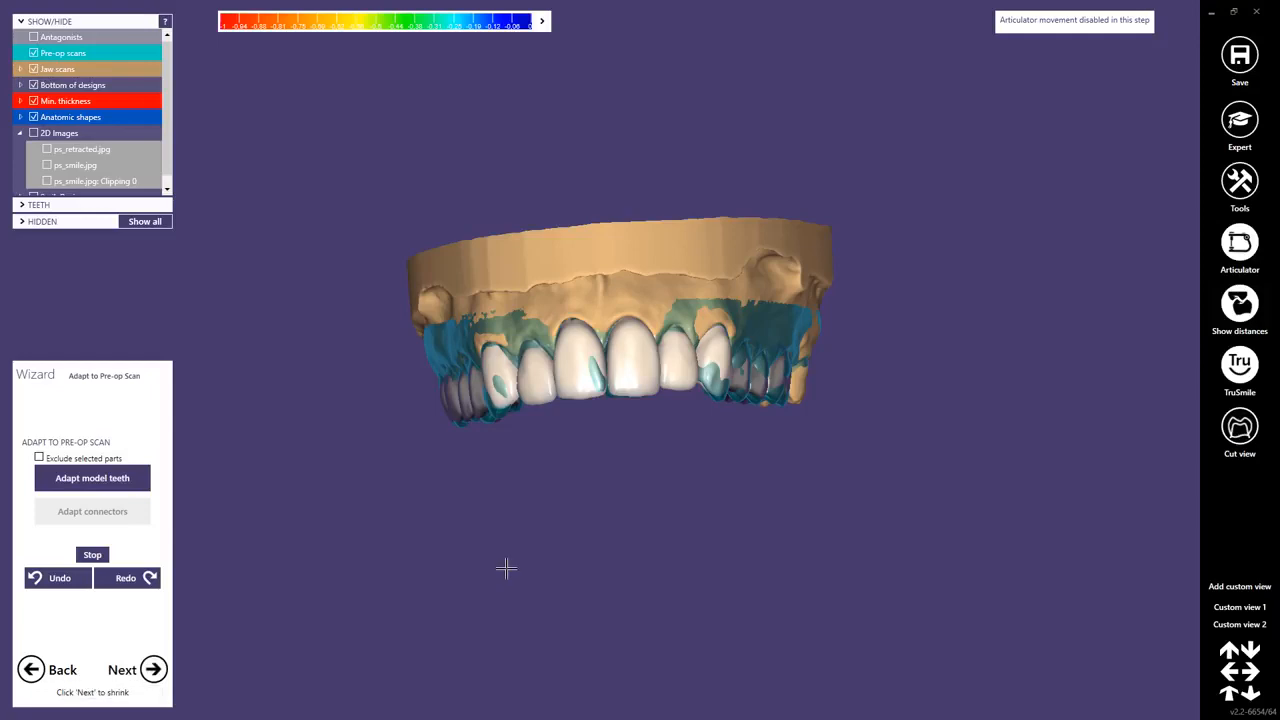
Hide the pre-op scans and proceed from pre-op scan adaptation to the Shrinking step.
{"action": "right_click_drag", "start_coordinate": [555, 489], "coordinate": [550, 499]}
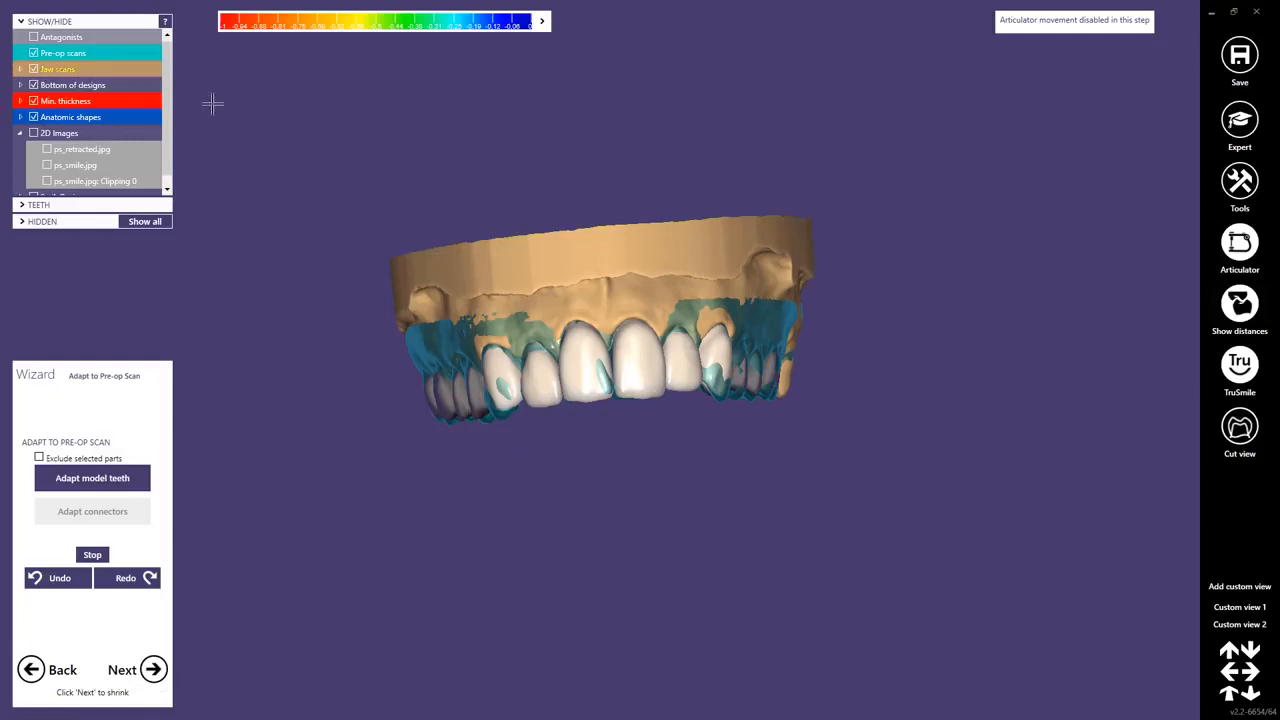
{"action": "left_click", "coordinate": [33, 53]}
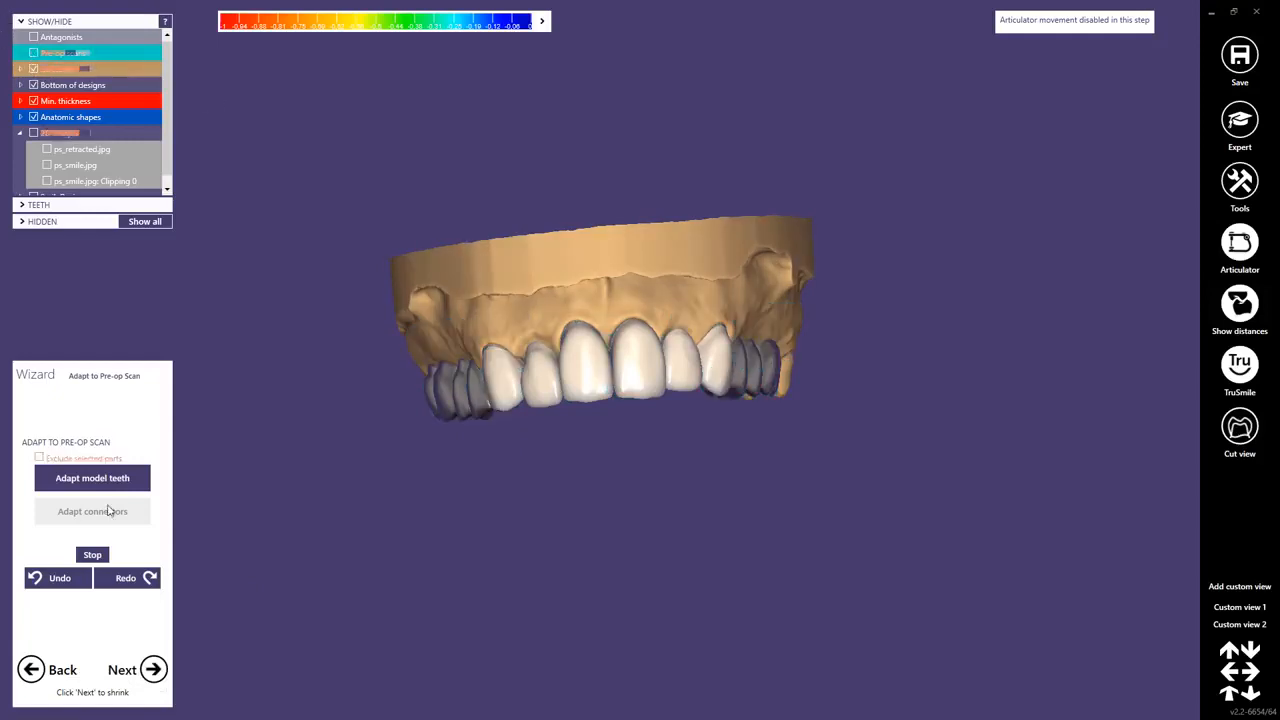
{"action": "left_click", "coordinate": [137, 669]}
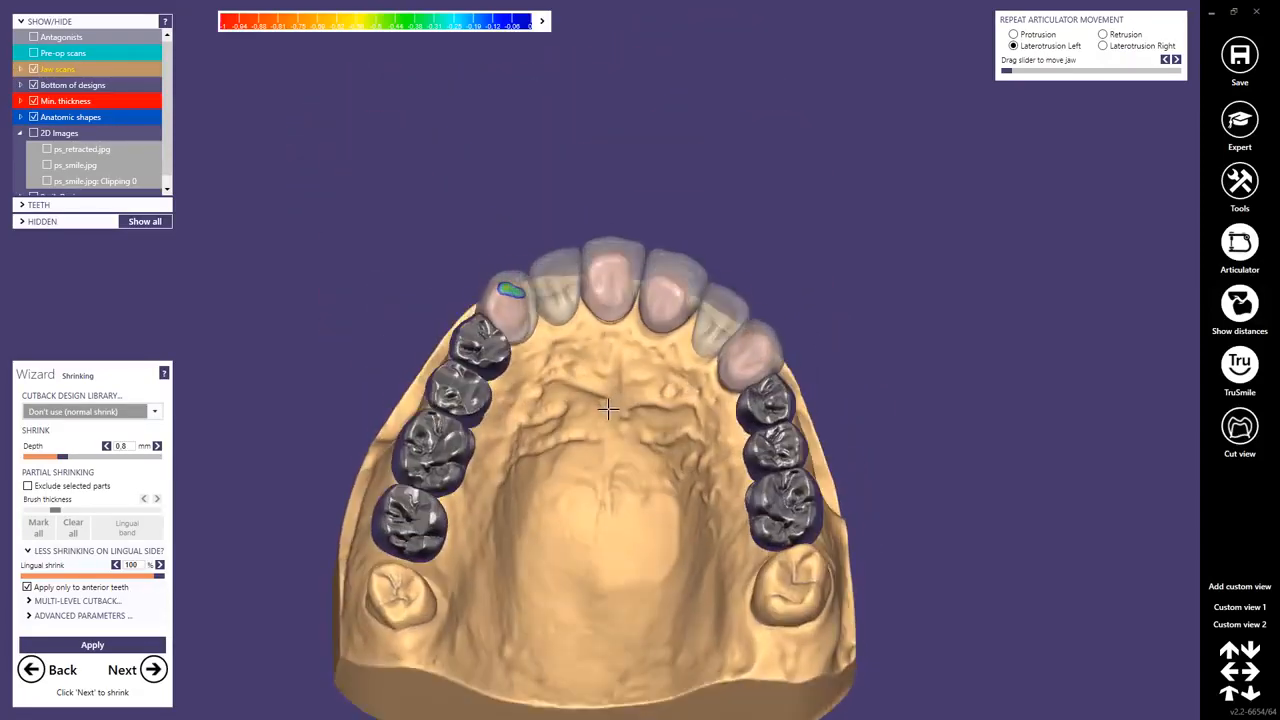
Enable exclusion of selected parts from shrinking and mark all anterior tooth surfaces as excluded.
{"action": "right_click_drag", "start_coordinate": [608, 409], "coordinate": [609, 401]}
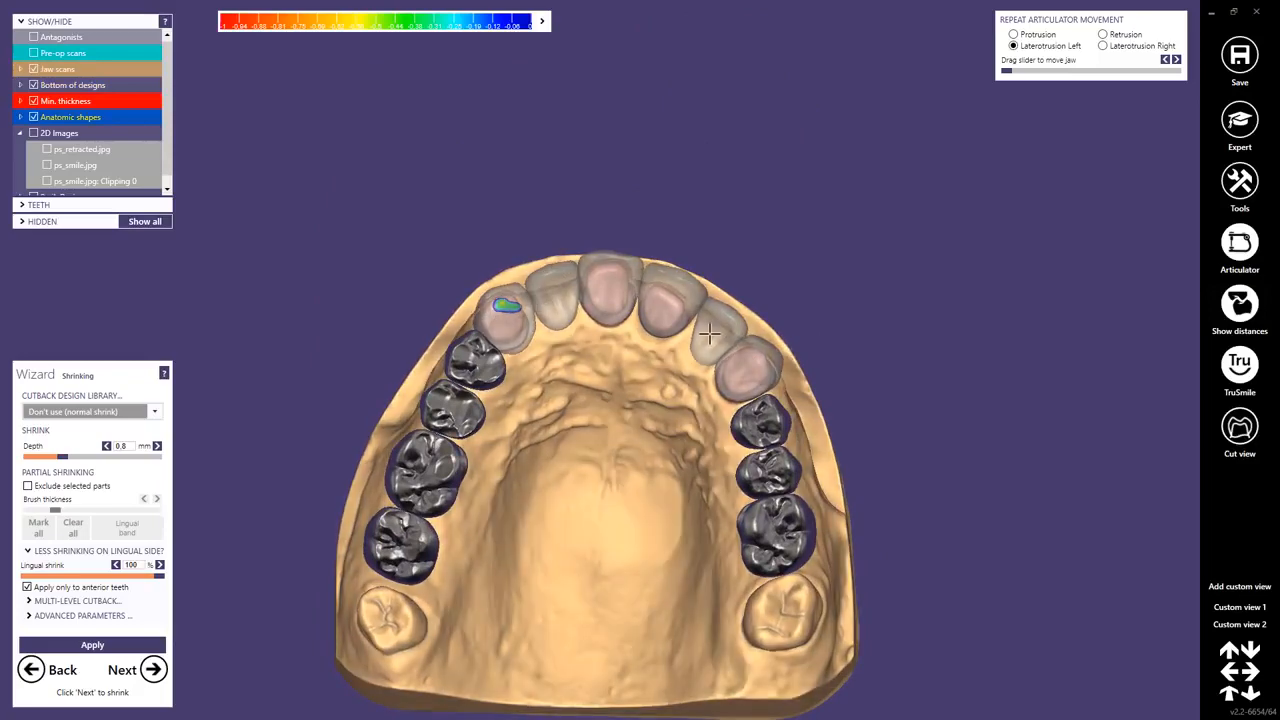
{"action": "right_click_drag", "start_coordinate": [564, 359], "coordinate": [566, 357]}
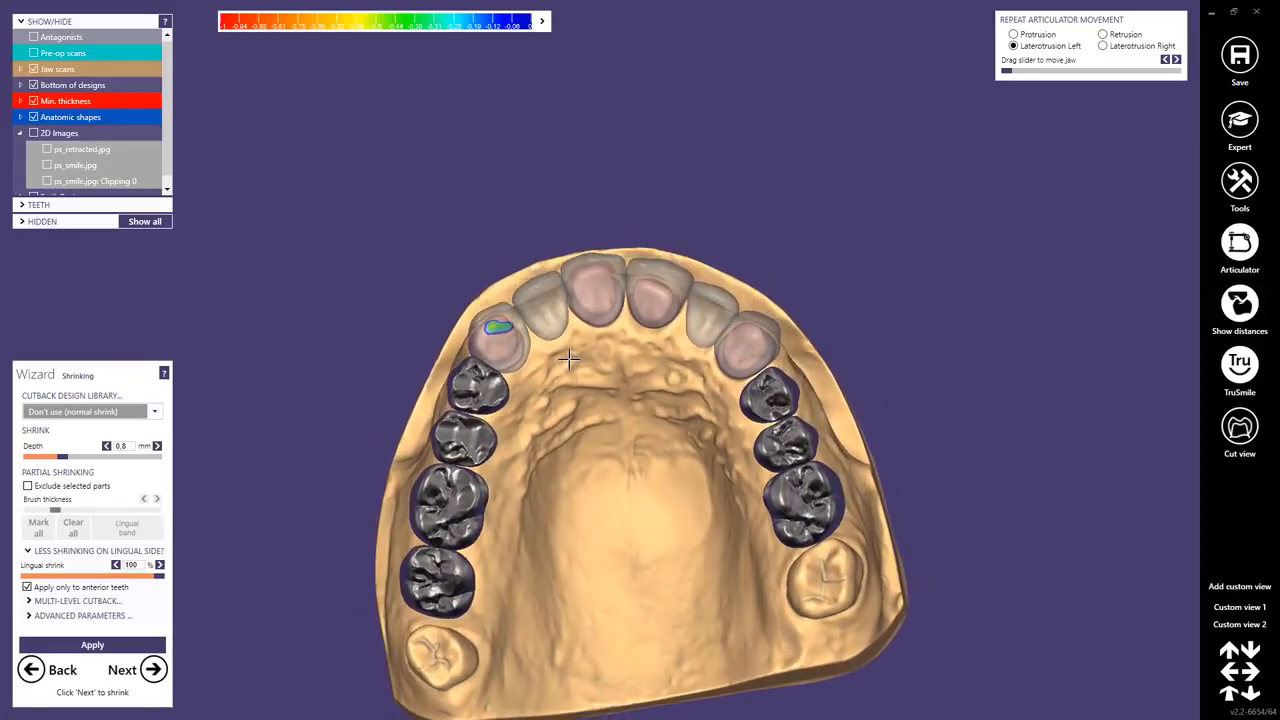
{"action": "left_click", "coordinate": [27, 486]}
{"action": "scroll", "coordinate": [493, 325], "scroll_direction": "up", "scroll_amount": 5}
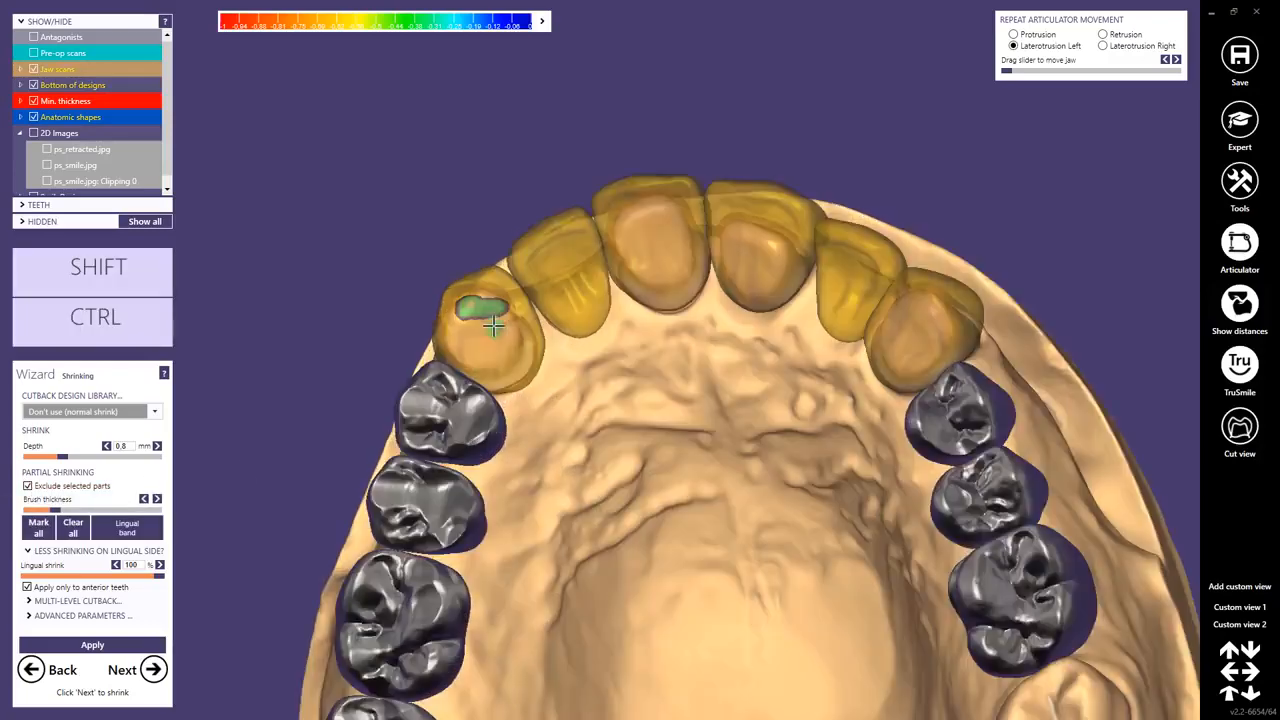
{"action": "middle_click_drag", "start_coordinate": [493, 325], "coordinate": [598, 358]}
{"action": "right_click_drag", "start_coordinate": [598, 358], "coordinate": [566, 370]}
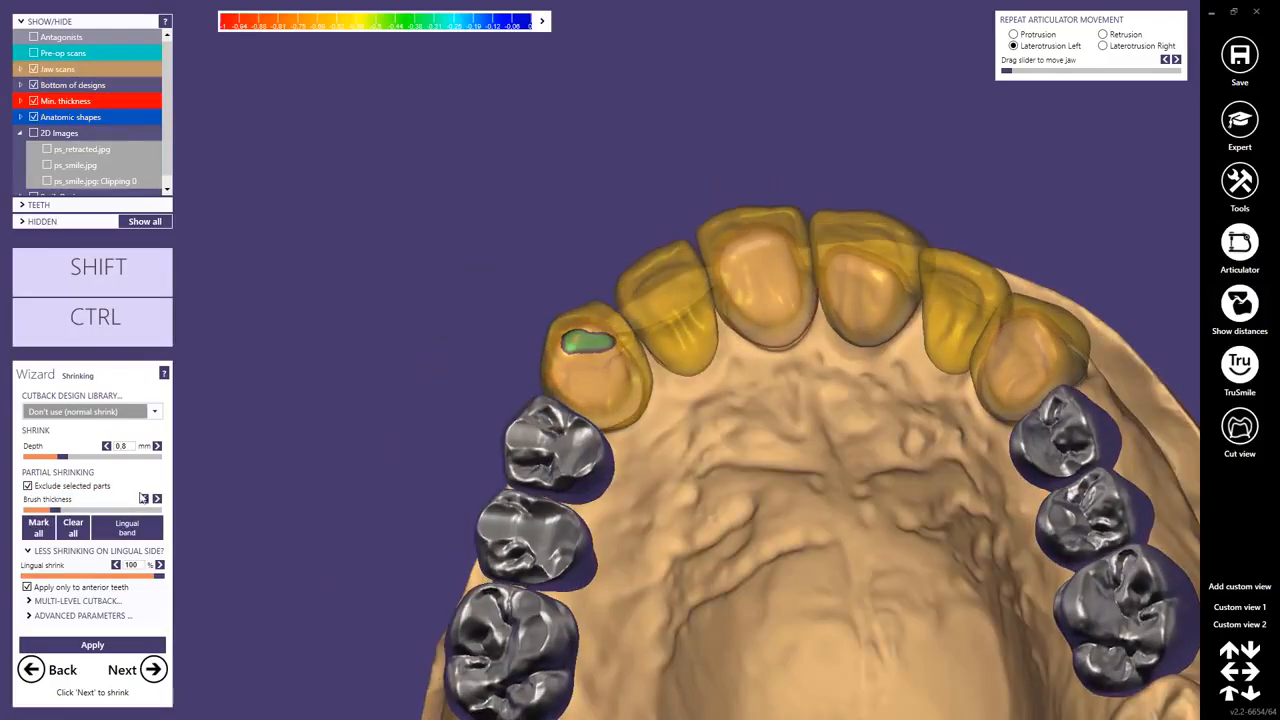
{"action": "left_click", "coordinate": [40, 530]}
Hide the three crowns directly behind the canine on each side of the upper arch.
{"action": "middle_click", "coordinate": [565, 469], "text": "ctrl"}
{"action": "middle_click", "coordinate": [533, 555], "text": "ctrl"}
{"action": "middle_click", "coordinate": [515, 640], "text": "ctrl"}
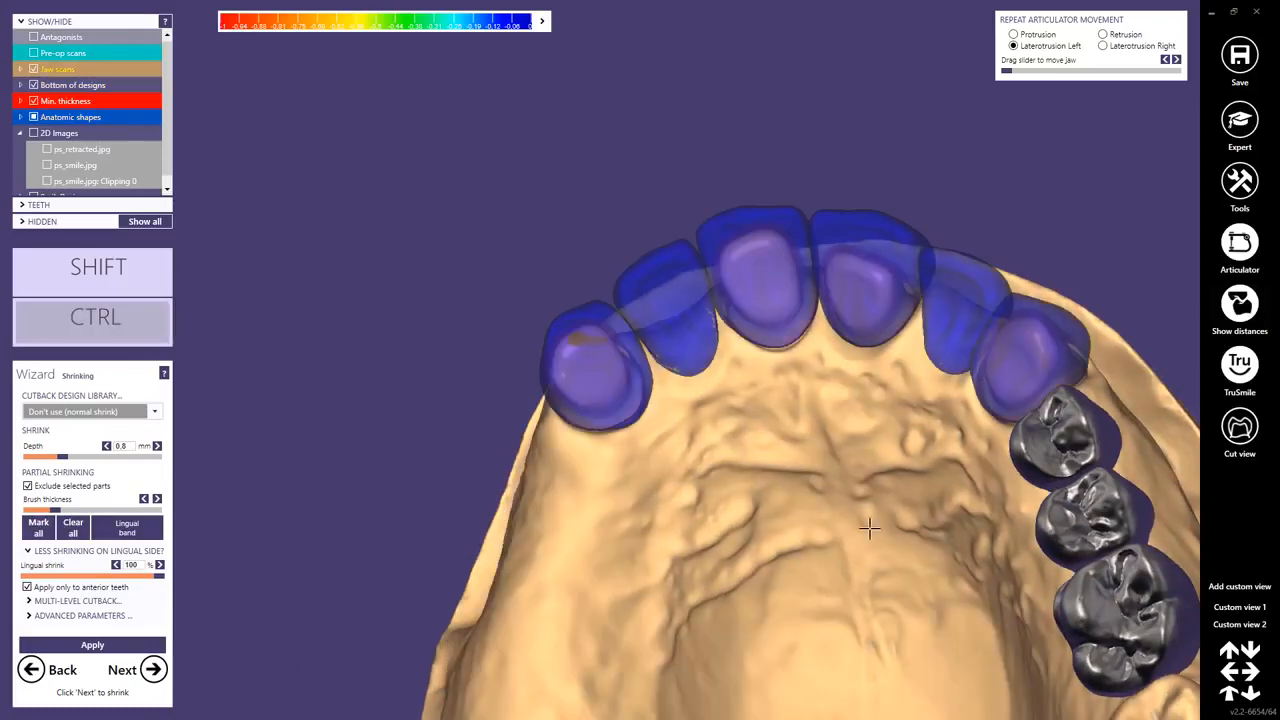
{"action": "middle_click", "coordinate": [1037, 464], "text": "ctrl"}
{"action": "middle_click", "coordinate": [1085, 528], "text": "ctrl"}
{"action": "middle_click", "coordinate": [1110, 608], "text": "ctrl"}
Enlarge the marking brush and erase the exclusion marking from the labial surface of the upper right canine.
{"action": "right_click_drag", "start_coordinate": [682, 474], "coordinate": [656, 494]}
{"action": "scroll", "coordinate": [608, 418], "scroll_direction": "up", "scroll_amount": 6}
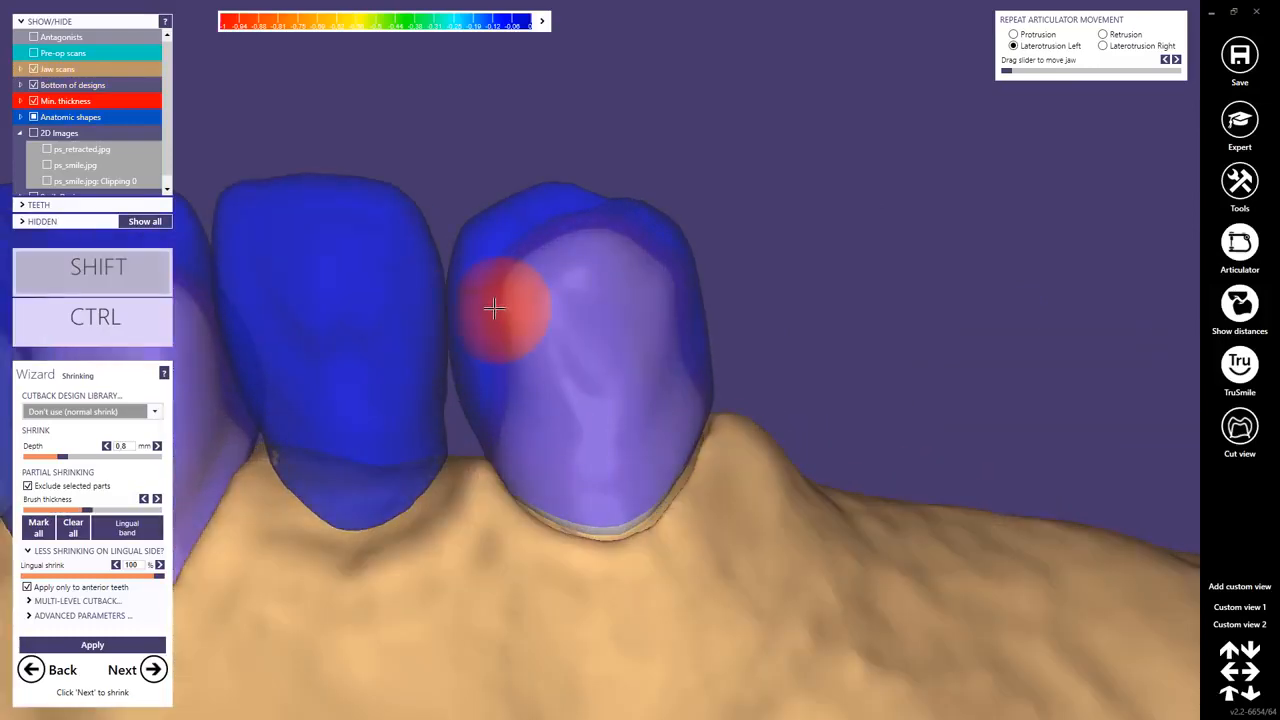
{"action": "mouse_move", "coordinate": [494, 309]}
{"action": "left_mouse_down"}
{"action": "mouse_move", "coordinate": [523, 249]}
{"action": "mouse_move", "coordinate": [634, 271]}
{"action": "mouse_move", "coordinate": [629, 297]}
{"action": "left_mouse_up"}
{"action": "right_click_drag", "start_coordinate": [629, 297], "coordinate": [669, 265]}
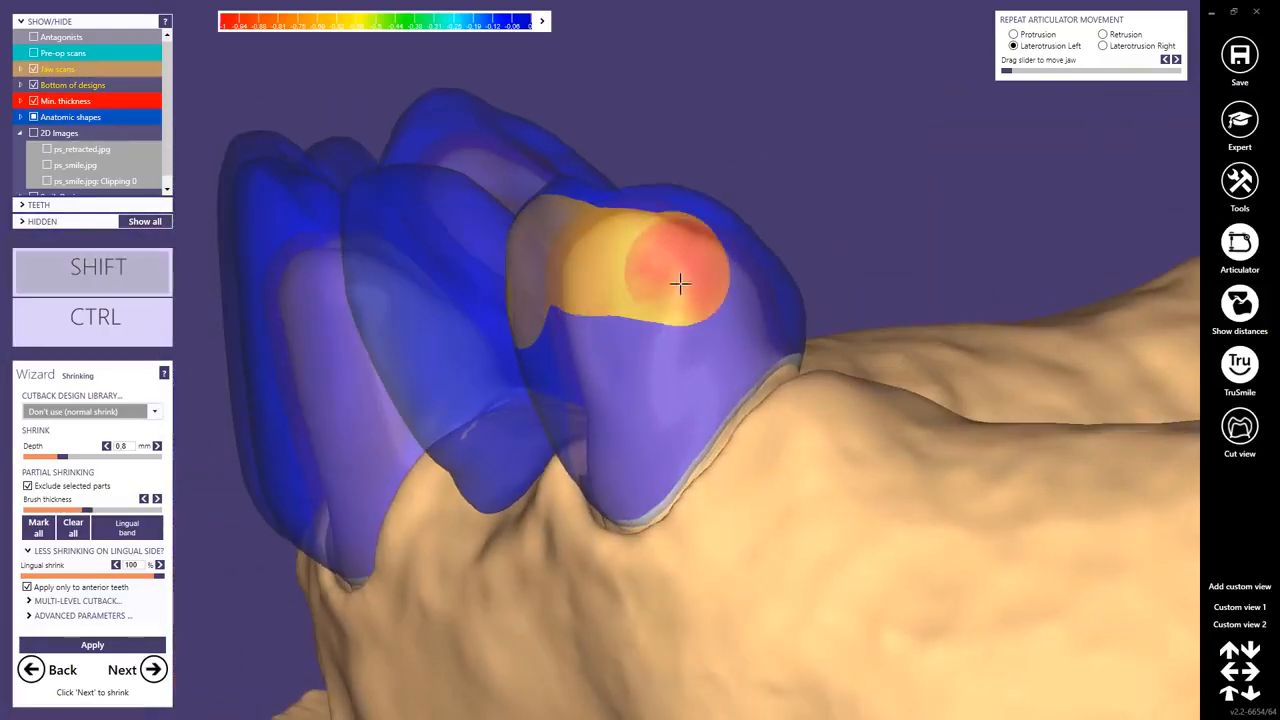
{"action": "mouse_move", "coordinate": [680, 284]}
{"action": "left_mouse_down"}
{"action": "mouse_move", "coordinate": [631, 297]}
{"action": "mouse_move", "coordinate": [637, 374]}
{"action": "mouse_move", "coordinate": [606, 443]}
{"action": "left_mouse_up"}
{"action": "mouse_move", "coordinate": [606, 443]}
{"action": "right_mouse_down"}
{"action": "mouse_move", "coordinate": [643, 510]}
{"action": "mouse_move", "coordinate": [527, 307]}
{"action": "right_mouse_up"}
{"action": "mouse_move", "coordinate": [506, 275]}
{"action": "left_mouse_down", "text": "shift"}
{"action": "mouse_move", "coordinate": [464, 423]}
{"action": "mouse_move", "coordinate": [533, 484]}
{"action": "left_mouse_up", "text": "shift"}
Erase the exclusion marking from the labial surface of the upper right lateral incisor, leaving its incisal edge marked.
{"action": "middle_click", "coordinate": [346, 311]}
{"action": "right_click_drag", "start_coordinate": [346, 311], "coordinate": [408, 313]}
{"action": "left_click_drag", "start_coordinate": [533, 275], "coordinate": [652, 275], "text": "shift"}
{"action": "mouse_move", "coordinate": [652, 275]}
{"action": "right_mouse_down"}
{"action": "mouse_move", "coordinate": [637, 309]}
{"action": "mouse_move", "coordinate": [648, 300]}
{"action": "right_mouse_up"}
{"action": "left_click_drag", "start_coordinate": [651, 277], "coordinate": [706, 372], "text": "shift"}
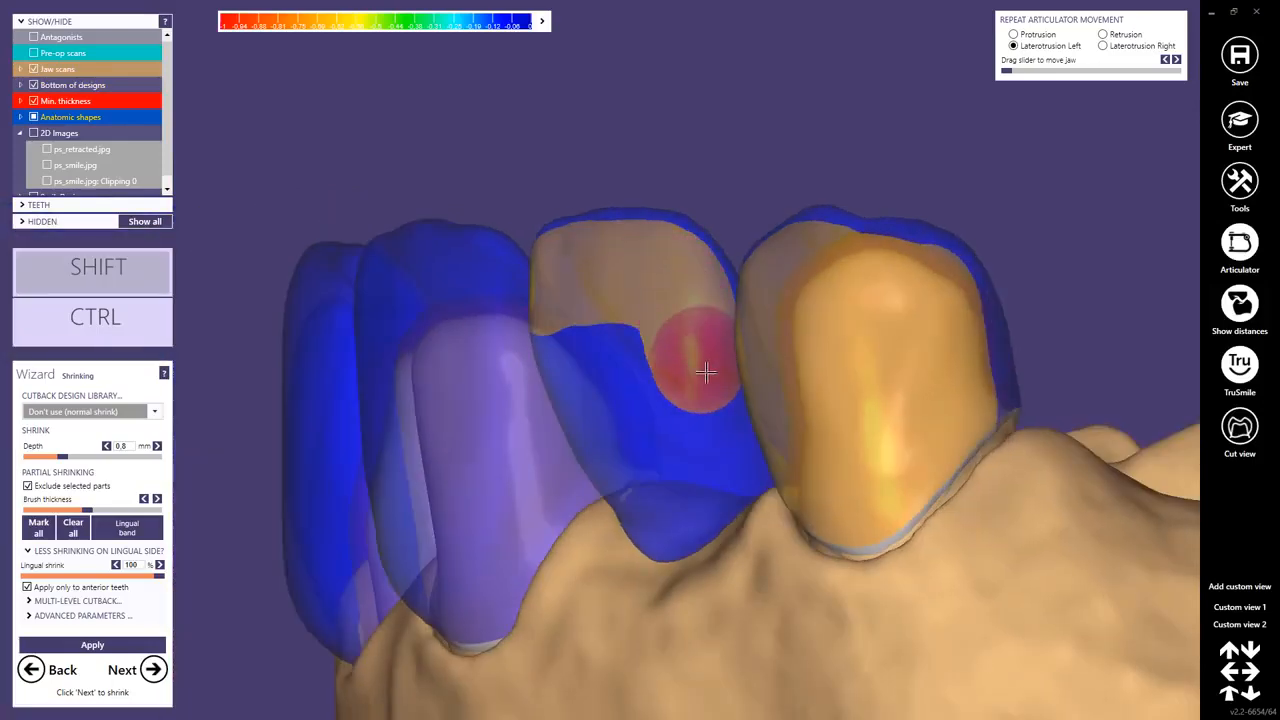
{"action": "left_click_drag", "start_coordinate": [711, 461], "coordinate": [643, 501], "text": "shift"}
{"action": "right_click_drag", "start_coordinate": [640, 500], "coordinate": [651, 486]}
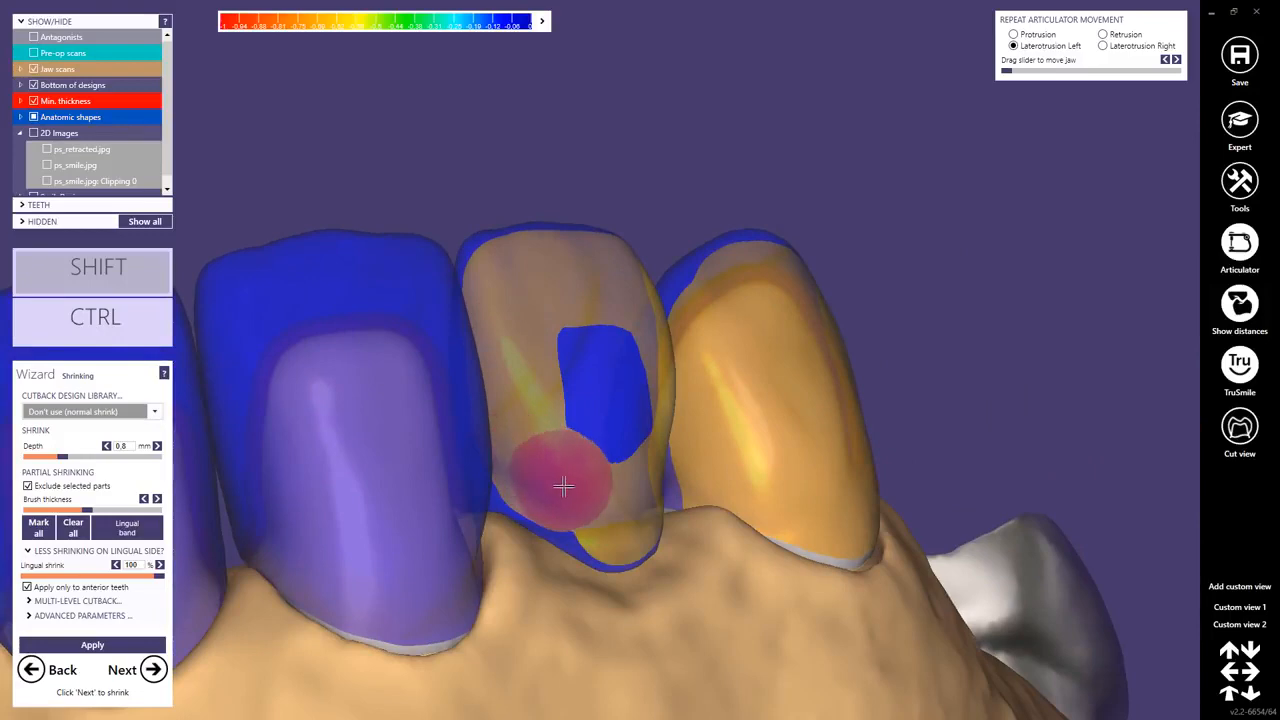
{"action": "mouse_move", "coordinate": [563, 486]}
{"action": "left_mouse_down", "text": "shift"}
{"action": "mouse_move", "coordinate": [614, 451]}
{"action": "mouse_move", "coordinate": [606, 380]}
{"action": "left_mouse_up", "text": "shift"}
Erase the exclusion marking from the labial surface of the upper right central incisor up to the gingival margin.
{"action": "mouse_move", "coordinate": [606, 380]}
{"action": "right_mouse_down"}
{"action": "mouse_move", "coordinate": [354, 357]}
{"action": "mouse_move", "coordinate": [463, 438]}
{"action": "mouse_move", "coordinate": [437, 371]}
{"action": "mouse_move", "coordinate": [491, 323]}
{"action": "mouse_move", "coordinate": [590, 325]}
{"action": "right_mouse_up"}
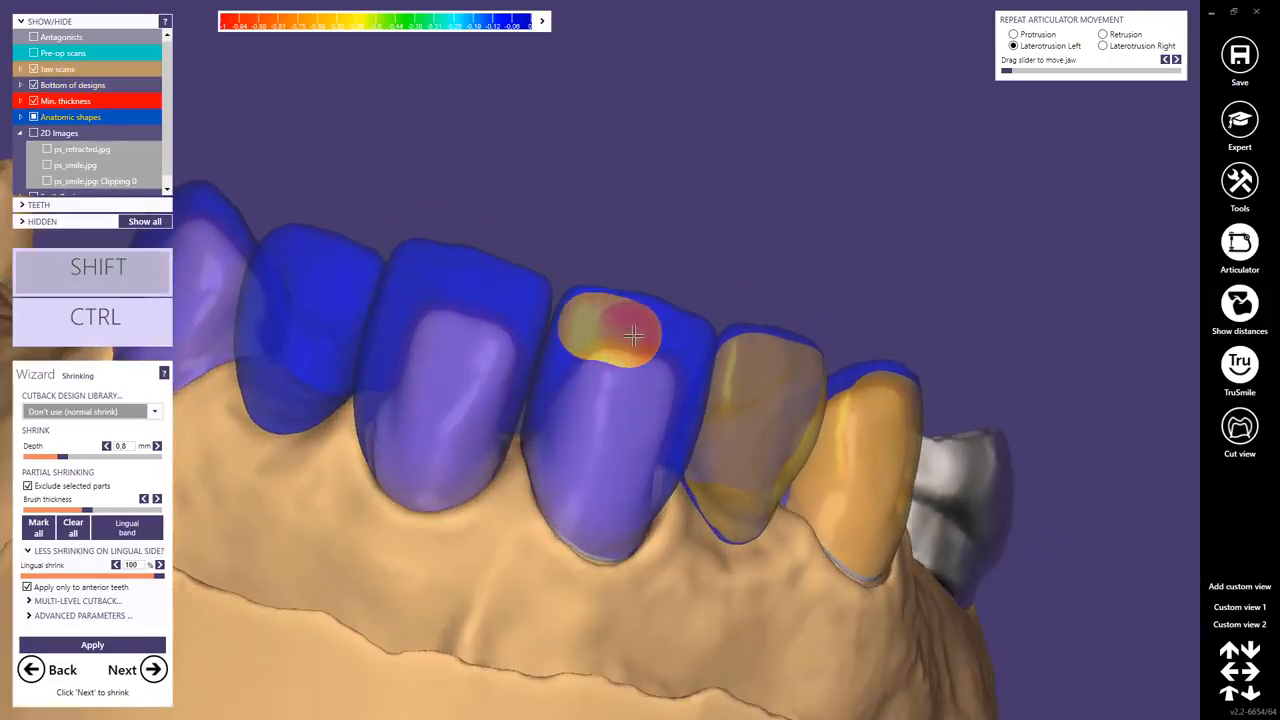
{"action": "mouse_move", "coordinate": [677, 375]}
{"action": "right_mouse_down"}
{"action": "mouse_move", "coordinate": [666, 360]}
{"action": "mouse_move", "coordinate": [689, 358]}
{"action": "mouse_move", "coordinate": [690, 435]}
{"action": "right_mouse_up"}
{"action": "left_click_drag", "start_coordinate": [670, 498], "coordinate": [698, 413], "text": "shift"}
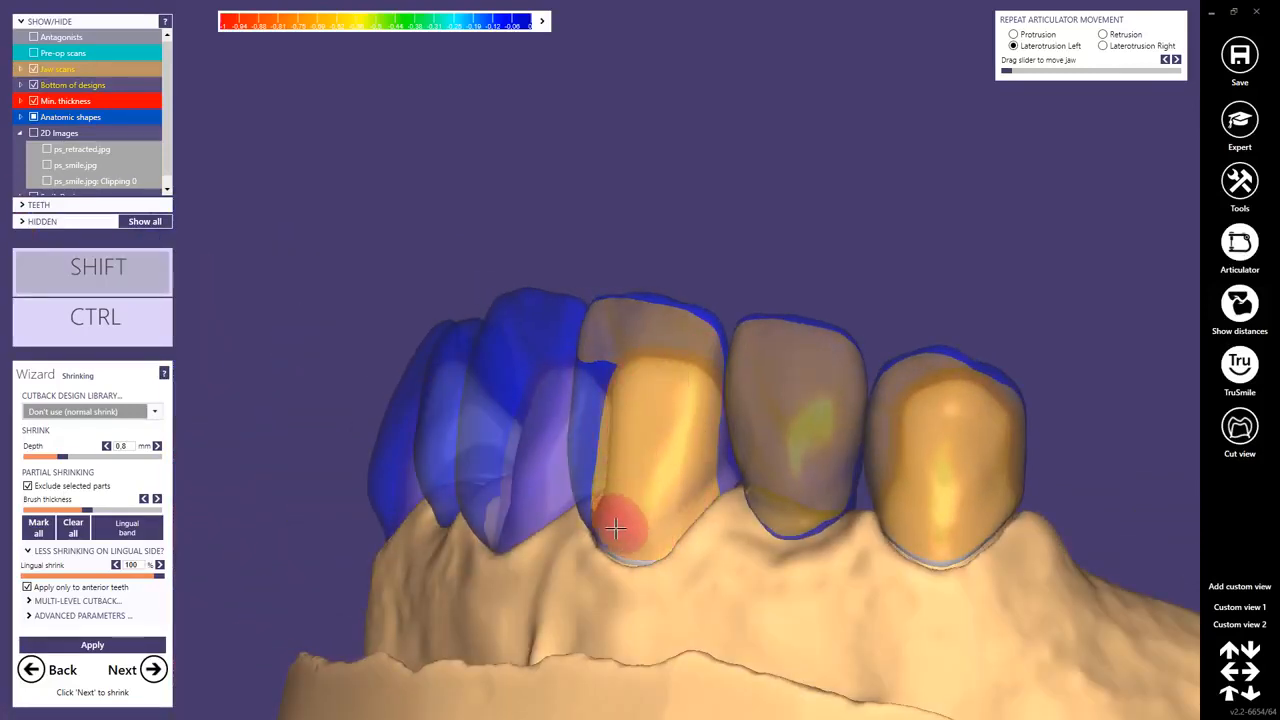
{"action": "mouse_move", "coordinate": [614, 528]}
{"action": "right_mouse_down"}
{"action": "mouse_move", "coordinate": [649, 527]}
{"action": "mouse_move", "coordinate": [579, 328]}
{"action": "right_mouse_up"}
{"action": "mouse_move", "coordinate": [567, 352]}
{"action": "left_mouse_down", "text": "shift"}
{"action": "mouse_move", "coordinate": [543, 509]}
{"action": "mouse_move", "coordinate": [604, 474]}
{"action": "left_mouse_up", "text": "shift"}
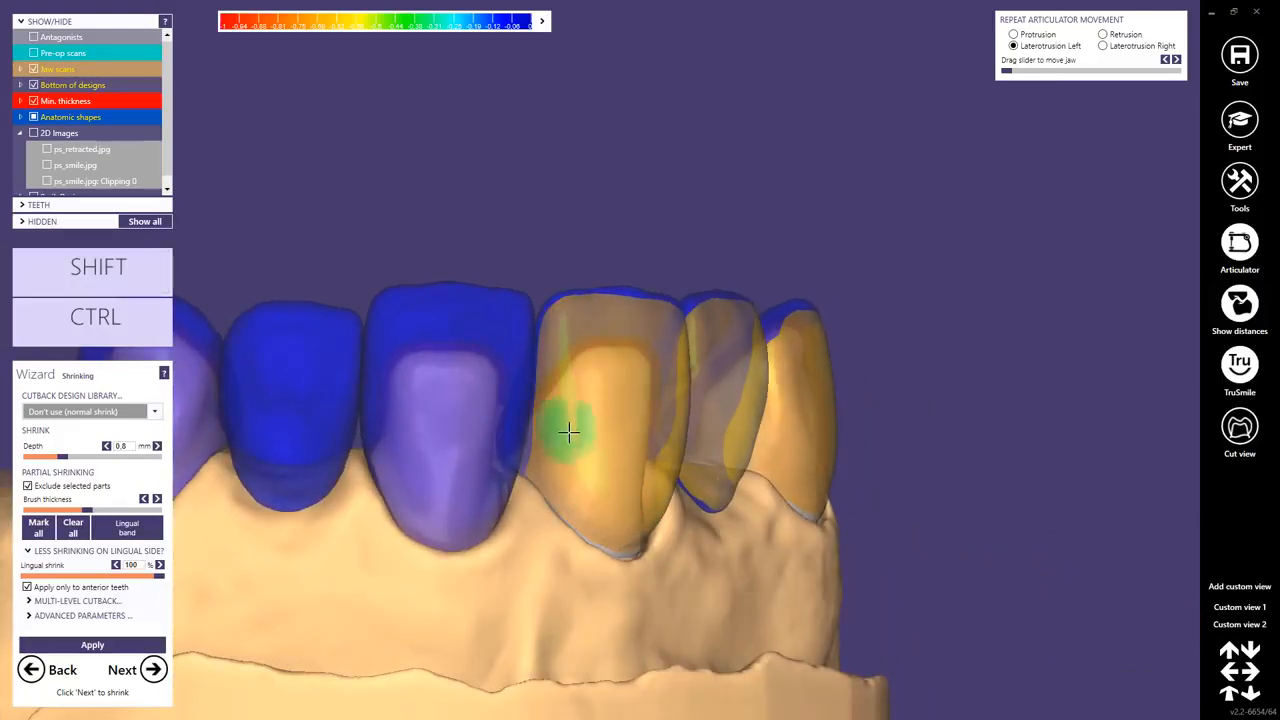
{"action": "right_click_drag", "start_coordinate": [568, 432], "coordinate": [571, 434]}
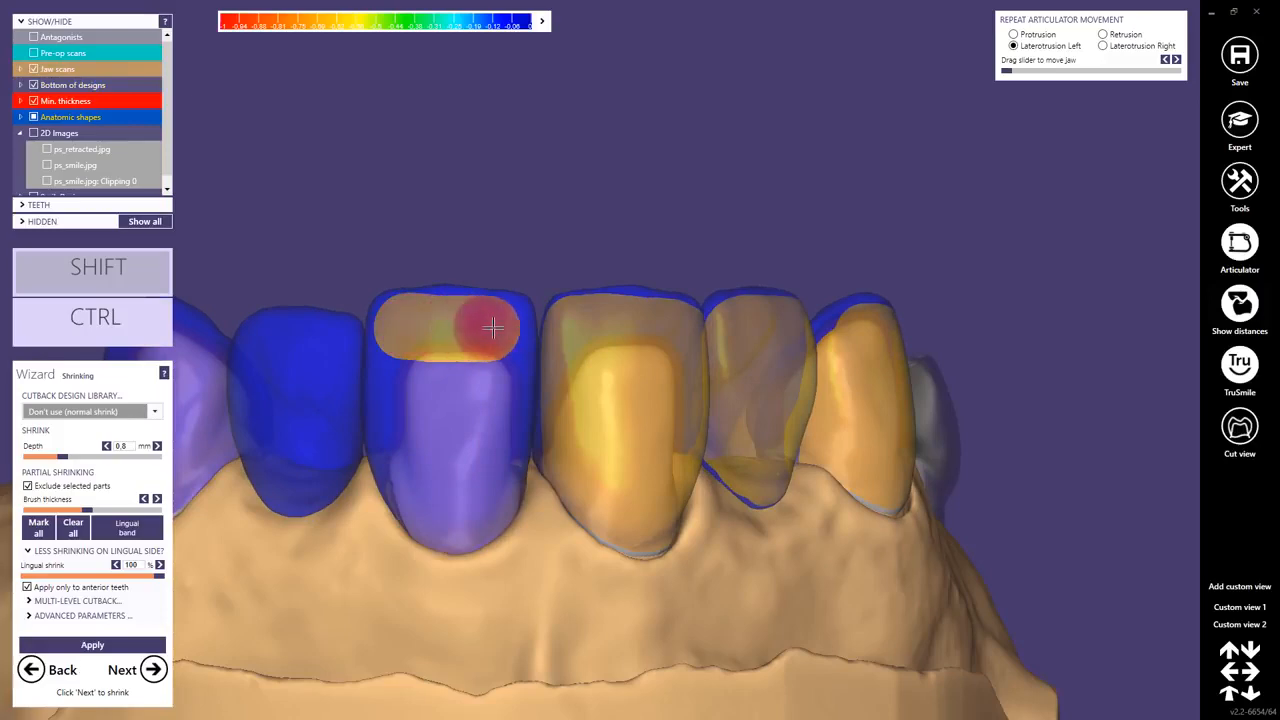
Erase the exclusion marking from the labial and approximal surfaces of the upper left central incisor below the incisal edge.
{"action": "left_click_drag", "start_coordinate": [493, 327], "coordinate": [507, 328], "text": "shift"}
{"action": "right_click_drag", "start_coordinate": [455, 358], "coordinate": [484, 364]}
{"action": "left_click_drag", "start_coordinate": [538, 361], "coordinate": [547, 420], "text": "shift"}
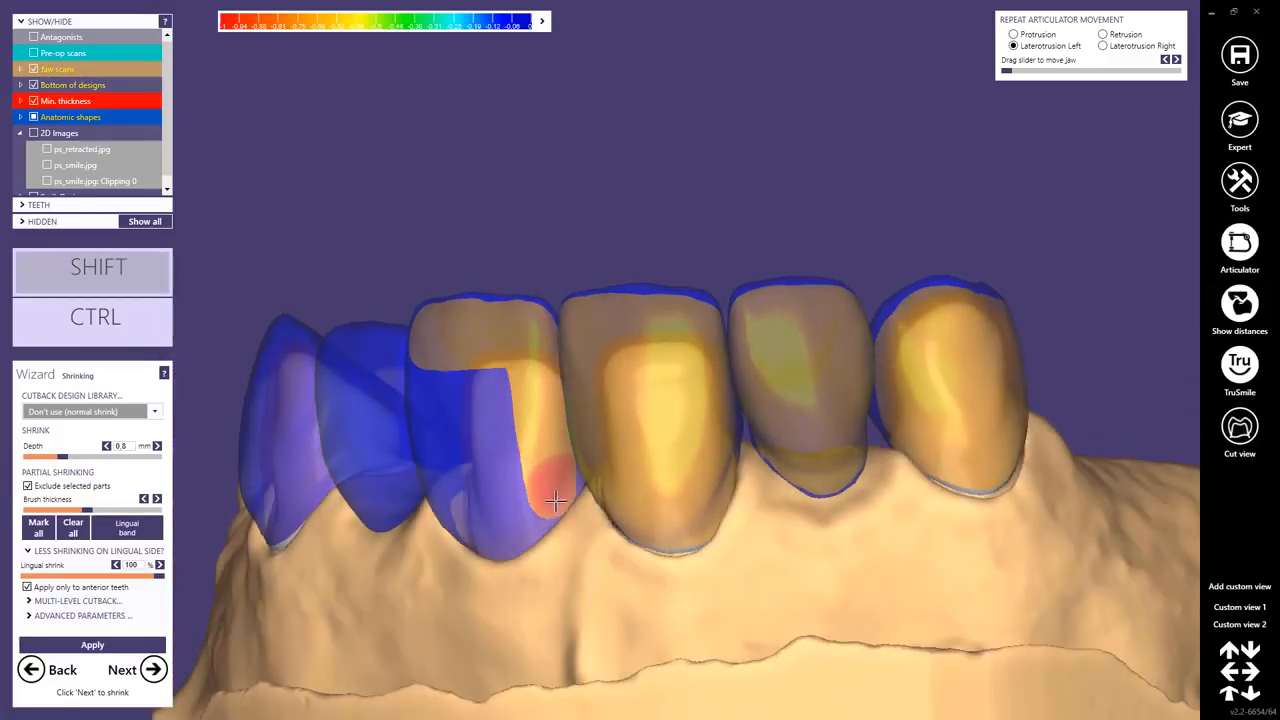
{"action": "right_click_drag", "start_coordinate": [555, 500], "coordinate": [417, 320]}
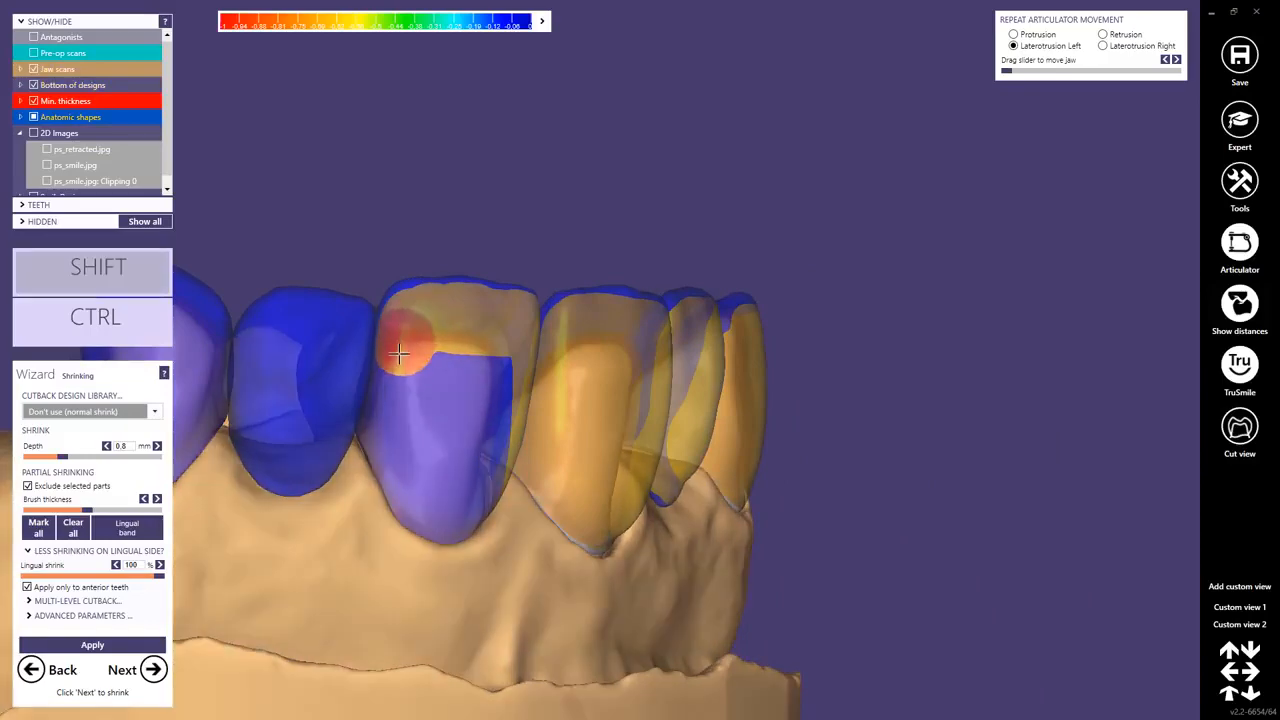
{"action": "left_click_drag", "start_coordinate": [399, 353], "coordinate": [379, 418], "text": "shift"}
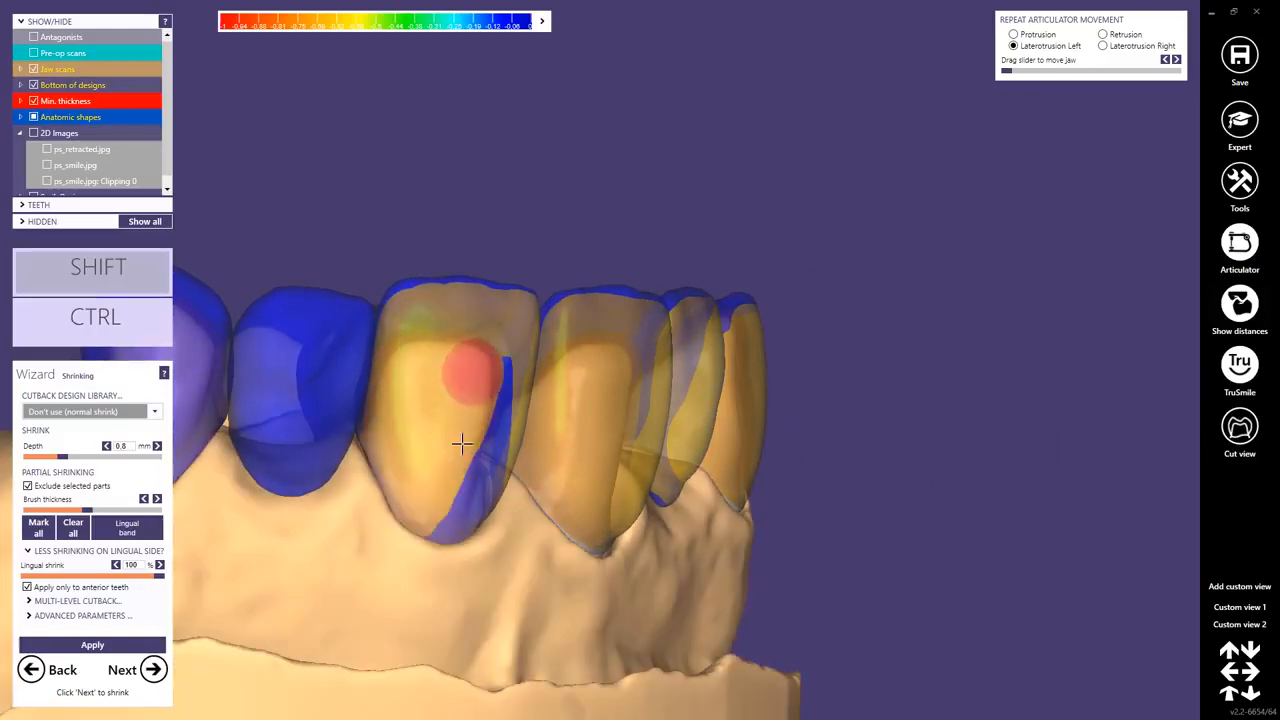
{"action": "left_click_drag", "start_coordinate": [487, 378], "coordinate": [463, 549], "text": "shift"}
{"action": "mouse_move", "coordinate": [463, 549]}
{"action": "right_mouse_down"}
{"action": "mouse_move", "coordinate": [466, 509]}
{"action": "mouse_move", "coordinate": [510, 485]}
{"action": "right_mouse_up"}
Erase the exclusion marking from the labial surface of the upper left lateral incisor pontic.
{"action": "middle_click", "coordinate": [291, 365]}
{"action": "scroll", "coordinate": [609, 405], "scroll_direction": "up", "scroll_amount": 3}
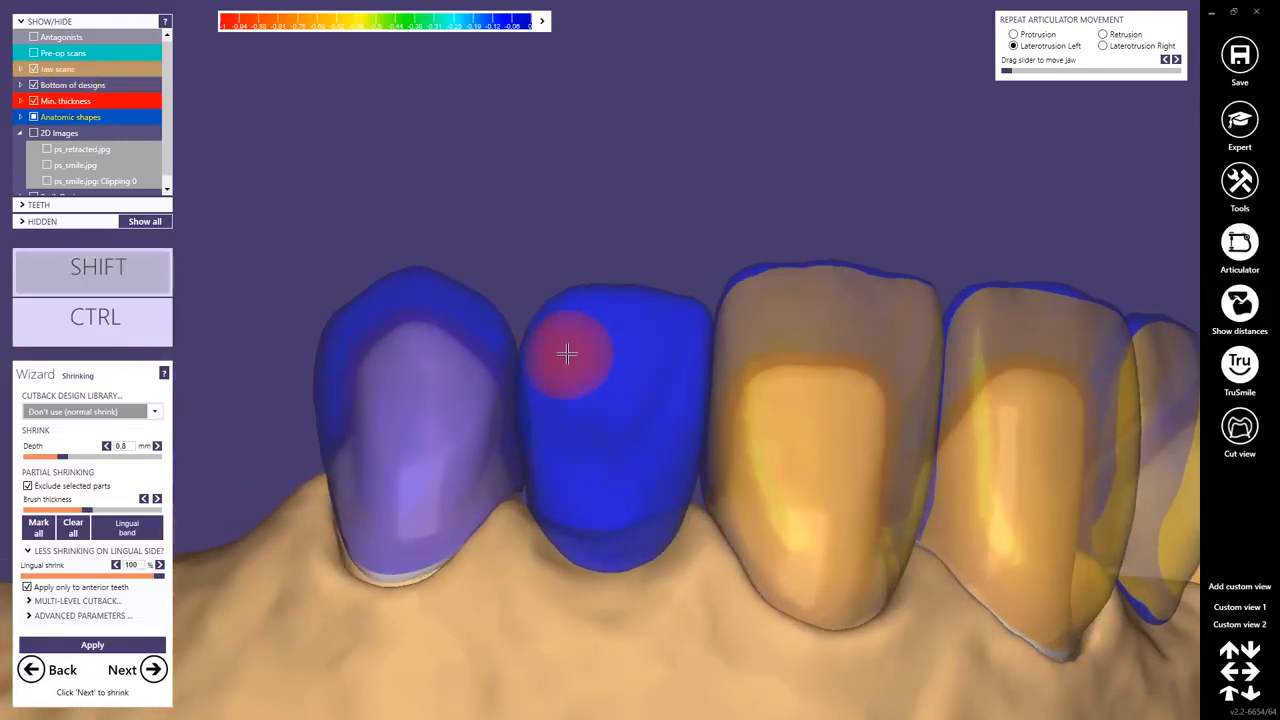
{"action": "right_click_drag", "start_coordinate": [662, 337], "coordinate": [693, 342]}
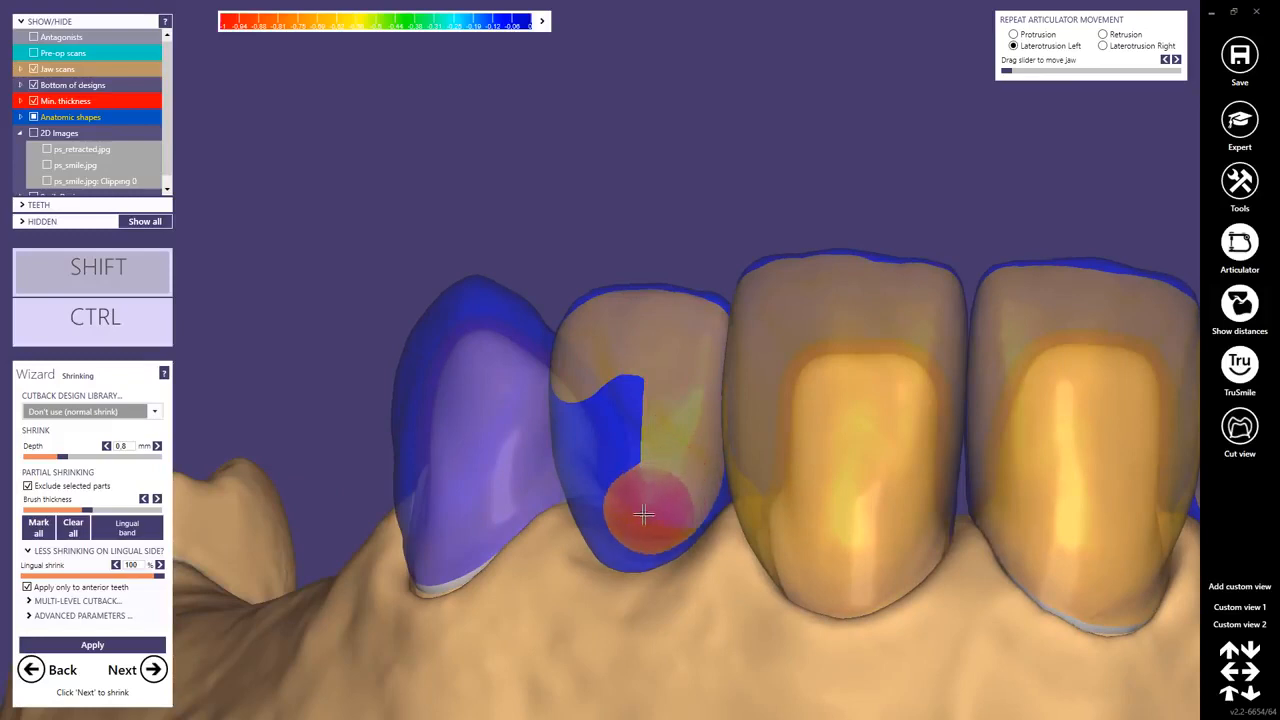
{"action": "mouse_move", "coordinate": [617, 414]}
{"action": "right_mouse_down"}
{"action": "mouse_move", "coordinate": [643, 400]}
{"action": "mouse_move", "coordinate": [610, 343]}
{"action": "right_mouse_up"}
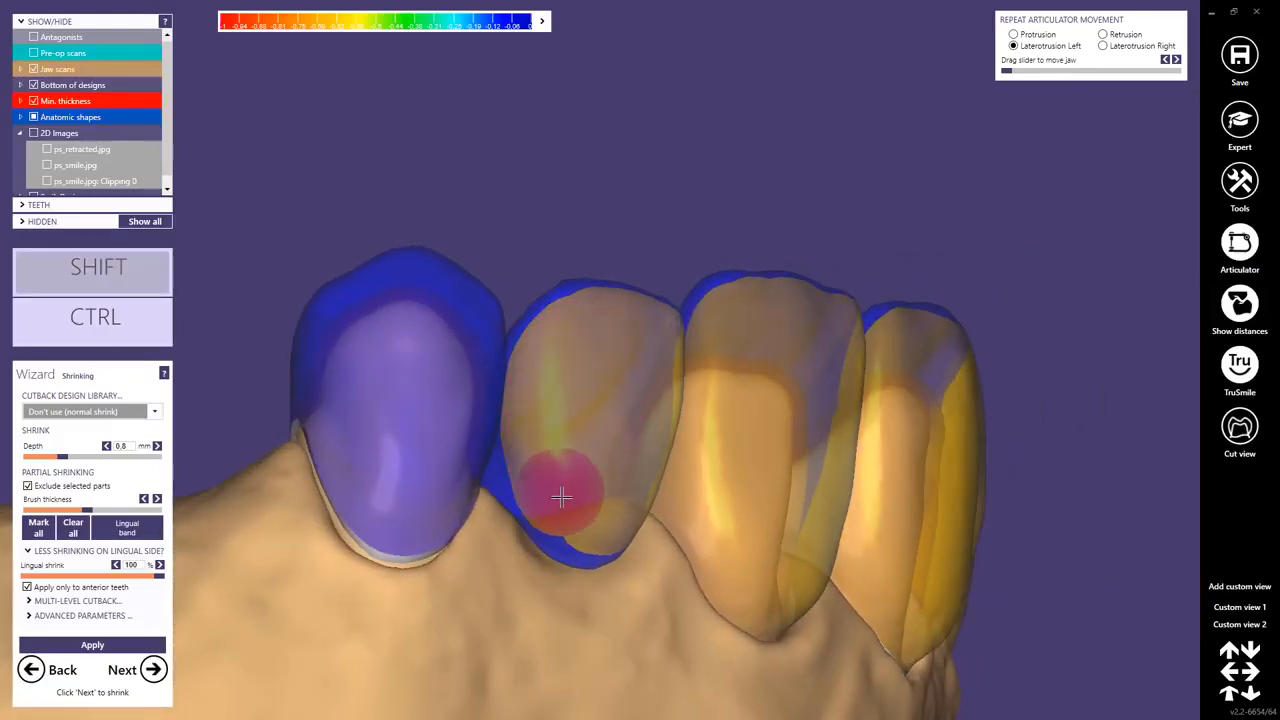
{"action": "mouse_move", "coordinate": [634, 487]}
{"action": "right_mouse_down"}
{"action": "mouse_move", "coordinate": [589, 386]}
{"action": "mouse_move", "coordinate": [345, 296]}
{"action": "right_mouse_up"}
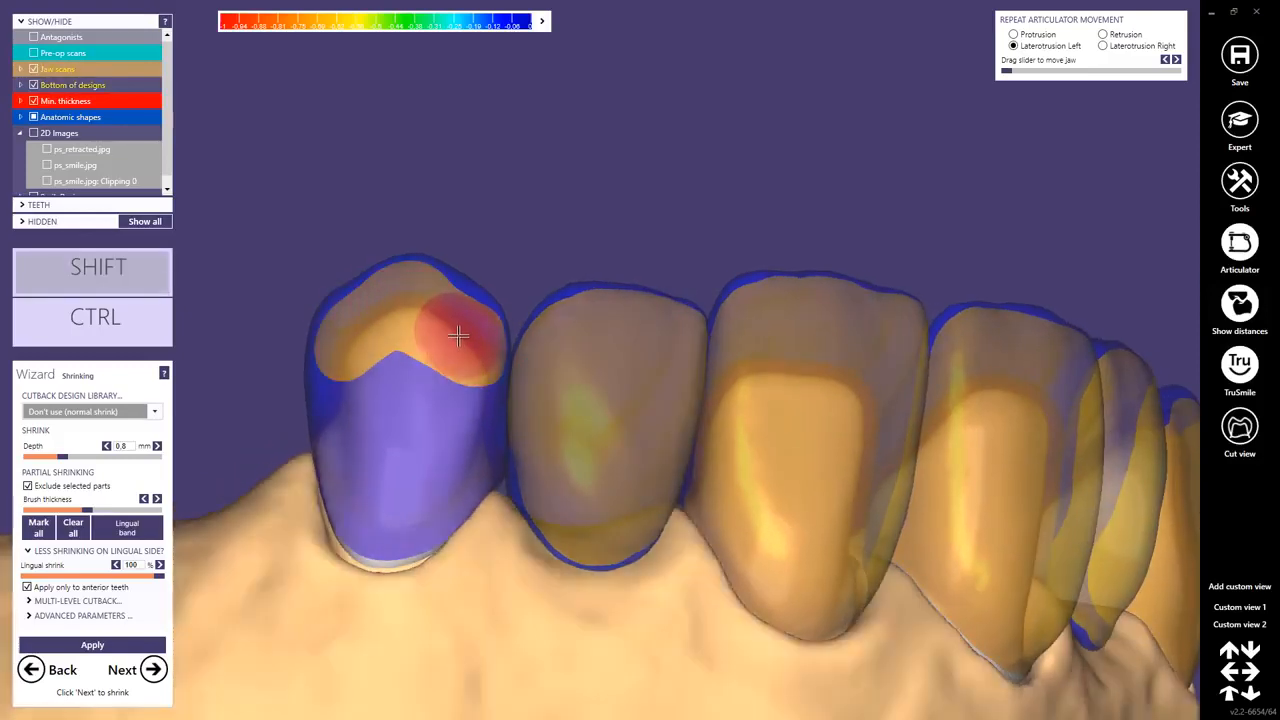
Erase the exclusion marking from the labial surface of the upper left canine, keeping the cusp edge marked.
{"action": "mouse_move", "coordinate": [437, 309]}
{"action": "right_mouse_down"}
{"action": "mouse_move", "coordinate": [417, 336]}
{"action": "mouse_move", "coordinate": [489, 349]}
{"action": "right_mouse_up"}
{"action": "key", "text": "shift"}
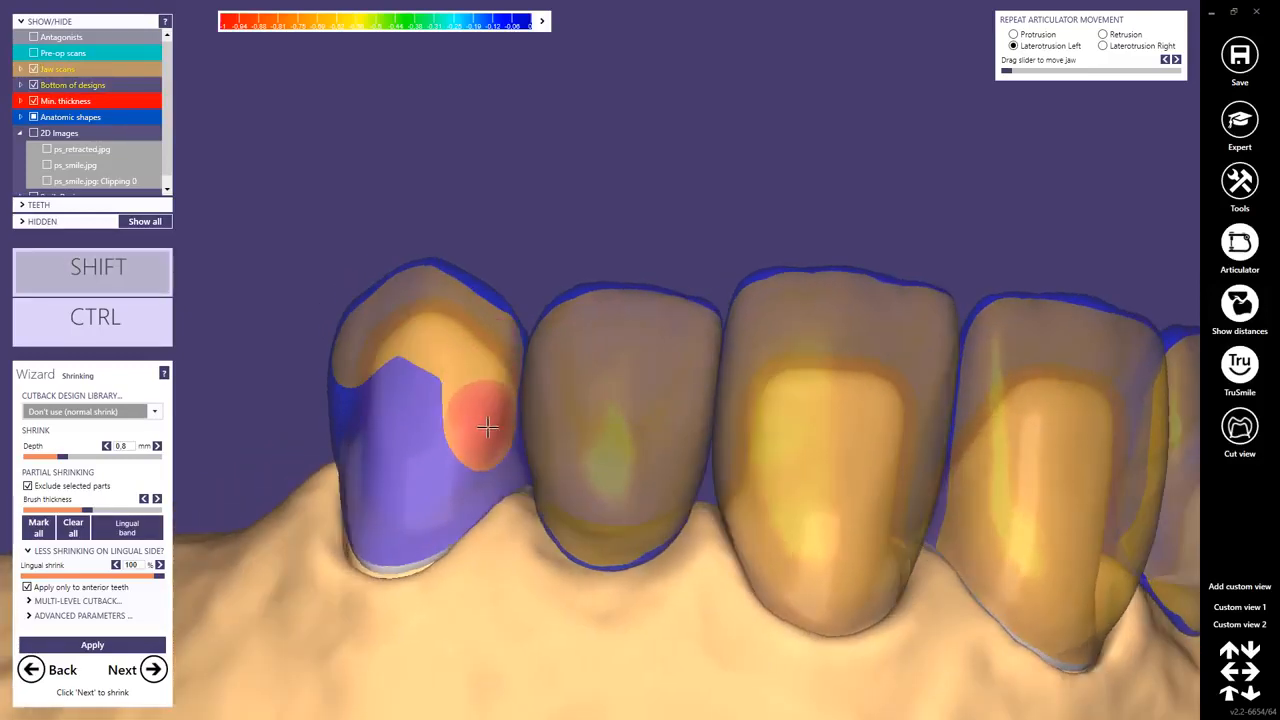
{"action": "mouse_move", "coordinate": [487, 505]}
{"action": "left_mouse_down", "text": "shift"}
{"action": "mouse_move", "coordinate": [423, 556]}
{"action": "mouse_move", "coordinate": [376, 475]}
{"action": "mouse_move", "coordinate": [382, 530]}
{"action": "left_mouse_up", "text": "shift"}
{"action": "mouse_move", "coordinate": [382, 530]}
{"action": "right_mouse_down"}
{"action": "mouse_move", "coordinate": [434, 495]}
{"action": "mouse_move", "coordinate": [461, 370]}
{"action": "right_mouse_up"}
{"action": "mouse_move", "coordinate": [443, 300]}
{"action": "left_mouse_down", "text": "shift"}
{"action": "mouse_move", "coordinate": [409, 354]}
{"action": "mouse_move", "coordinate": [434, 388]}
{"action": "left_mouse_up", "text": "shift"}
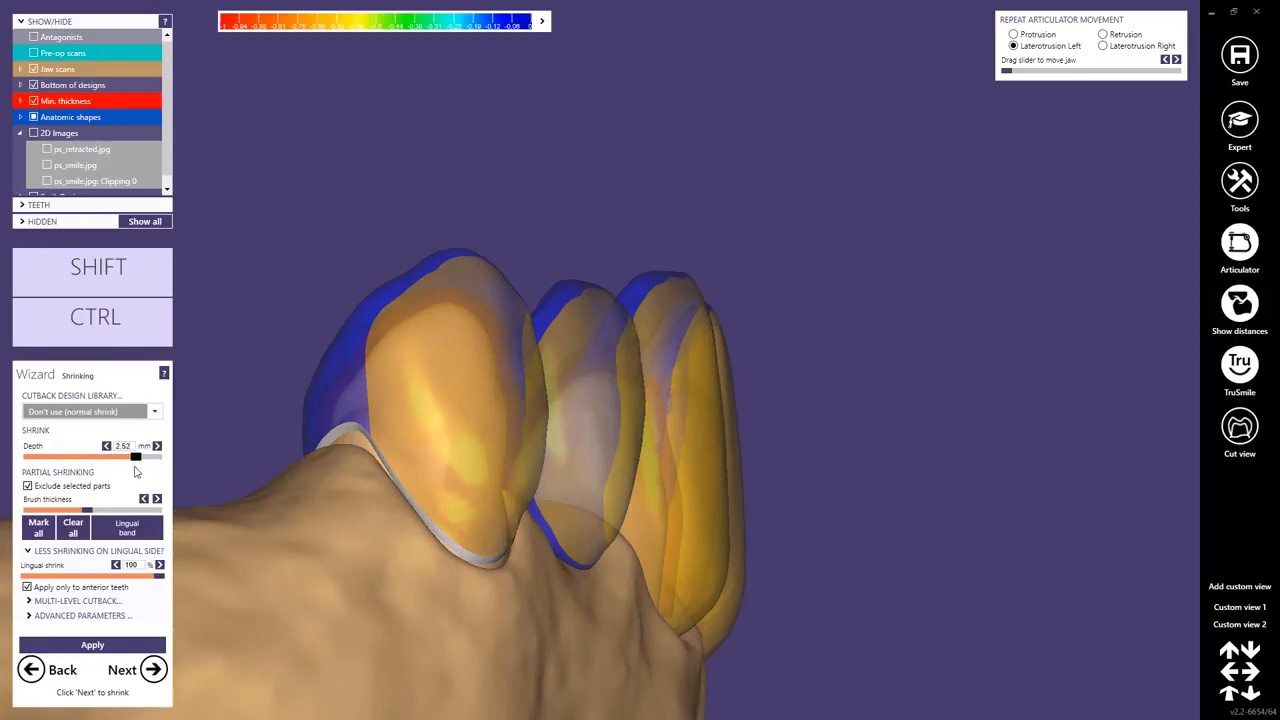
Set the shrink depth to 2.52 mm and apply the partial shrinking to the anterior teeth.
{"action": "right_click_drag", "start_coordinate": [857, 444], "coordinate": [886, 490]}
{"action": "scroll", "coordinate": [857, 446], "scroll_direction": "down", "scroll_amount": 2}
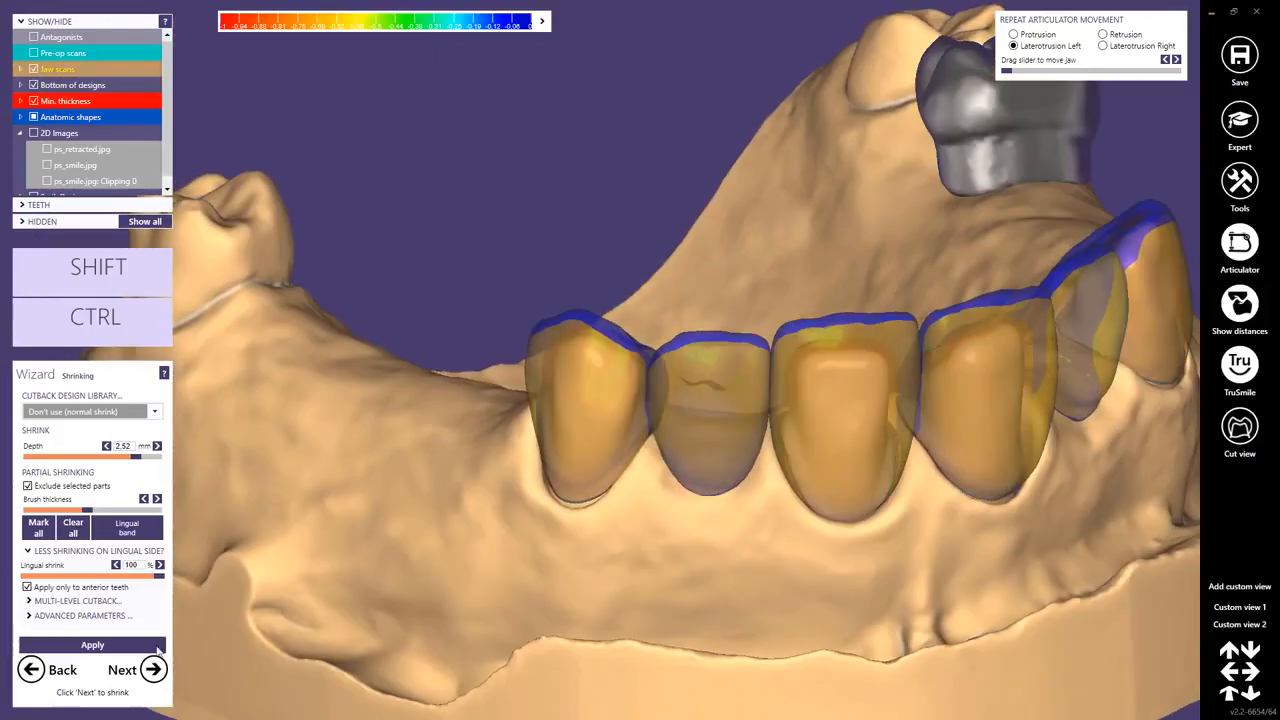
{"action": "left_click", "coordinate": [93, 645]}
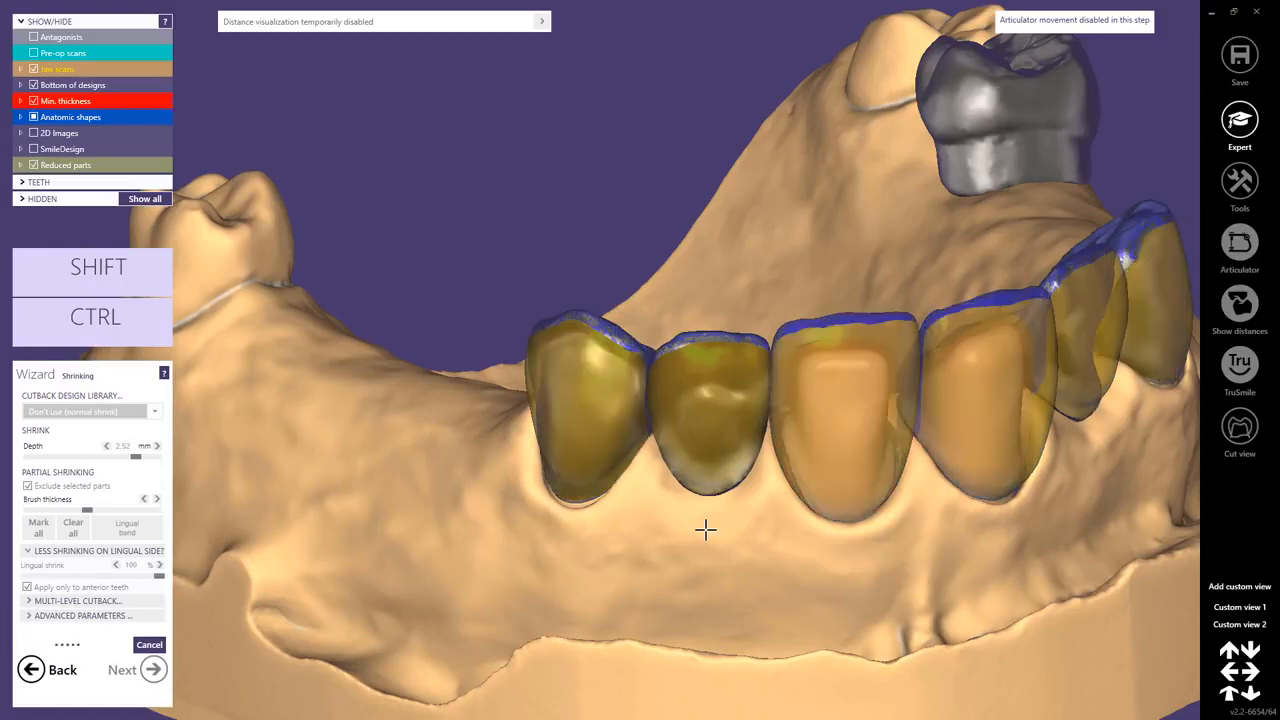
{"action": "right_click_drag", "start_coordinate": [897, 531], "coordinate": [654, 469]}
{"action": "right_click_drag", "start_coordinate": [630, 517], "coordinate": [598, 541]}
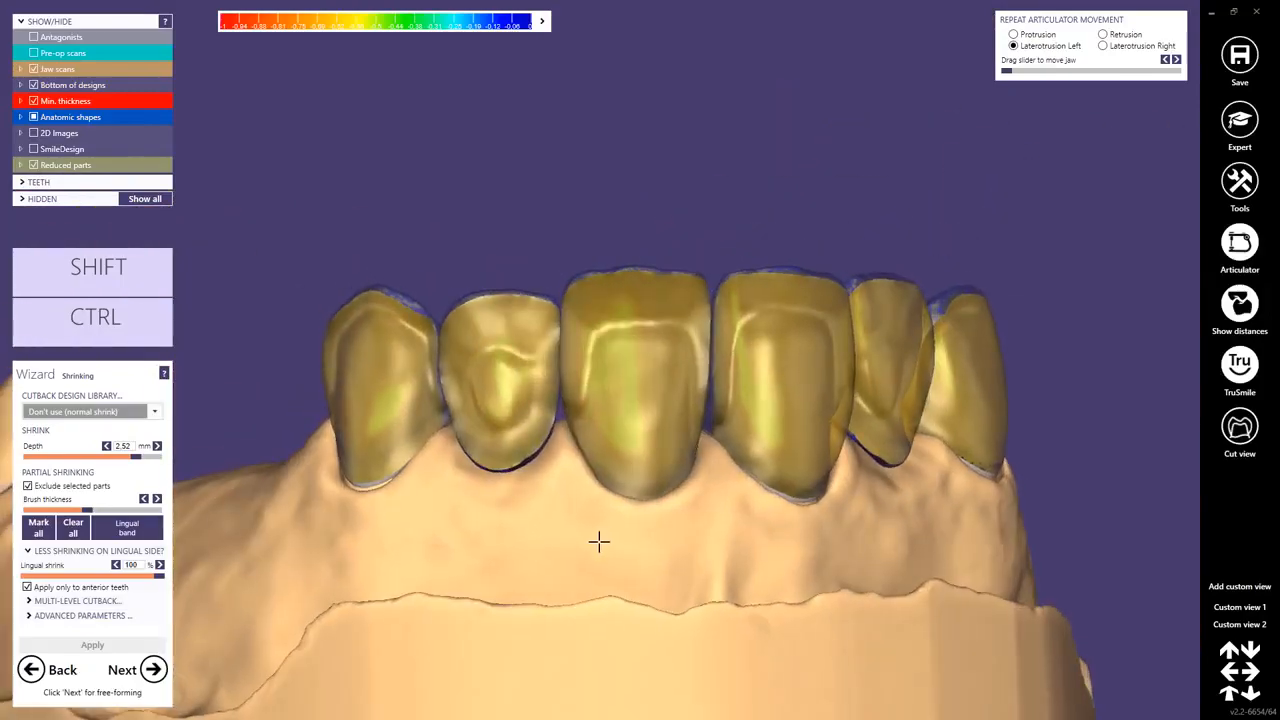
Proceed to Free-Forming and accept the adjustment of the reduced parts value to 2.5 mm.
{"action": "left_click", "coordinate": [152, 670]}
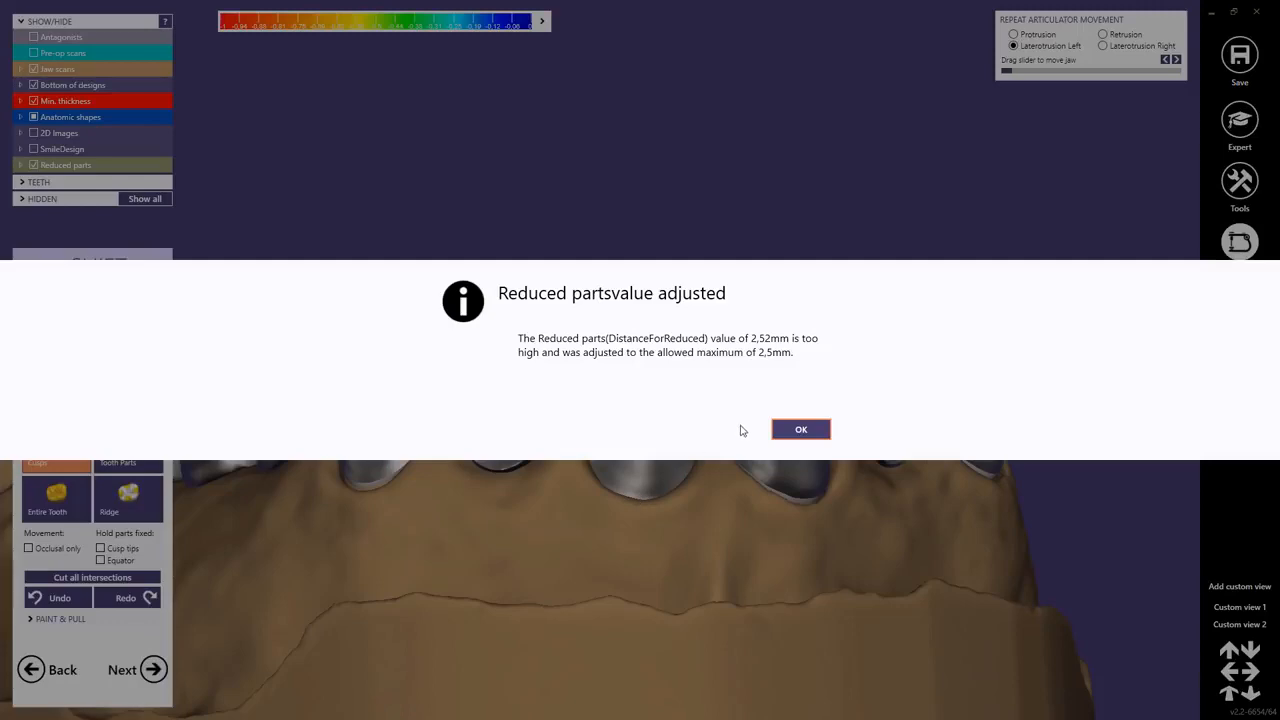
{"action": "left_click", "coordinate": [801, 430]}
{"action": "right_click_drag", "start_coordinate": [708, 523], "coordinate": [727, 502]}
{"action": "right_click_drag", "start_coordinate": [631, 451], "coordinate": [635, 452]}
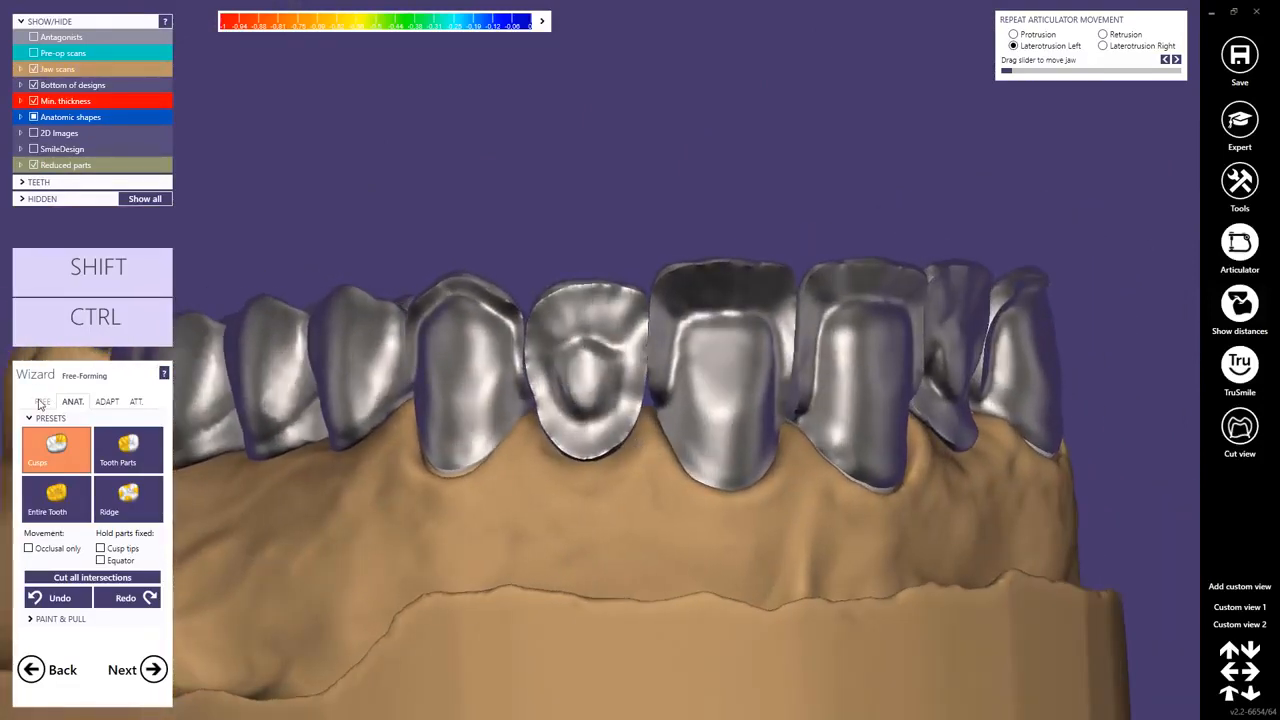
Examine the cut-back labial surfaces of the anterior teeth and the distance visualization settings.
{"action": "scroll", "coordinate": [800, 420], "scroll_direction": "up", "scroll_amount": 5}
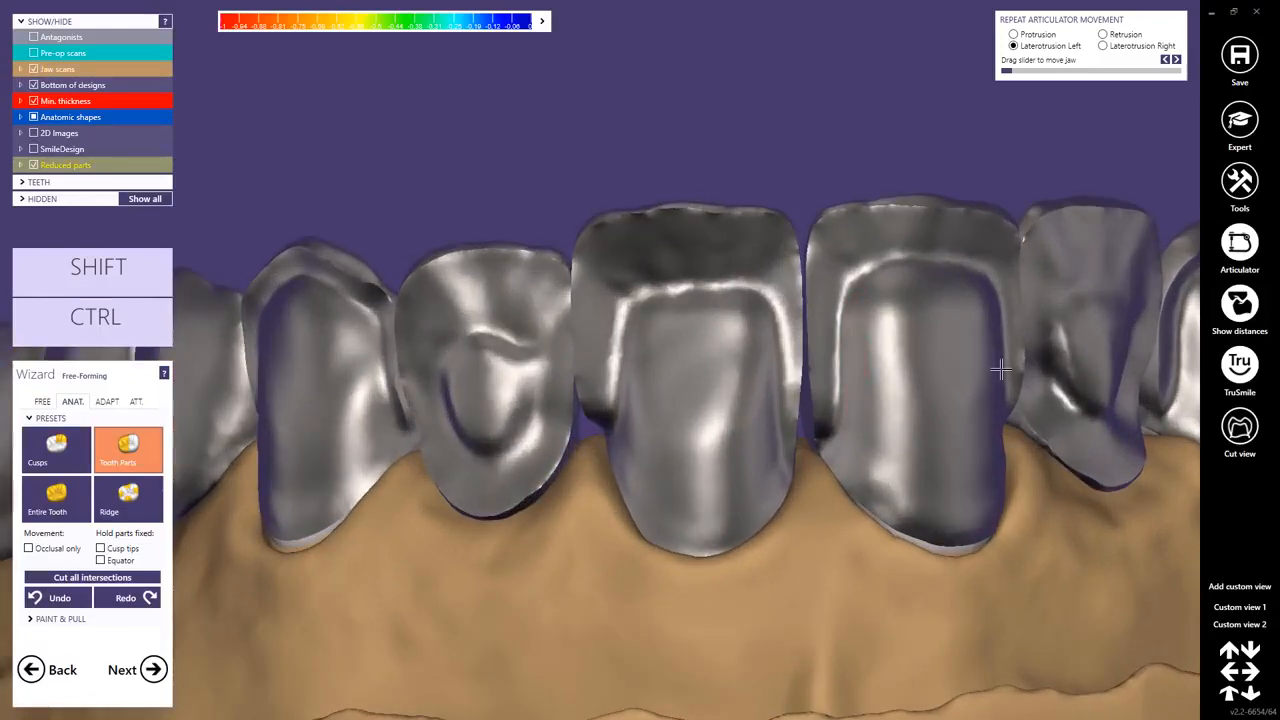
{"action": "right_click_drag", "start_coordinate": [1000, 370], "coordinate": [983, 371]}
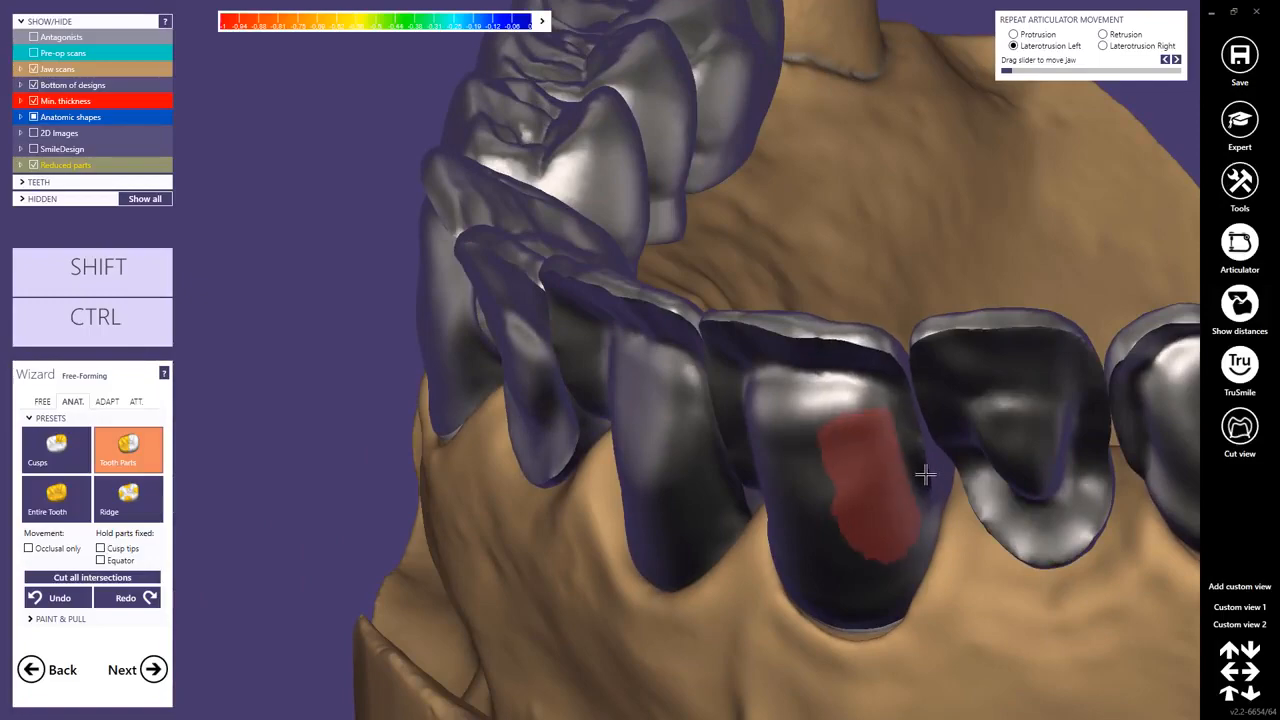
{"action": "right_click_drag", "start_coordinate": [922, 477], "coordinate": [866, 503]}
{"action": "middle_click_drag", "start_coordinate": [867, 503], "coordinate": [845, 488]}
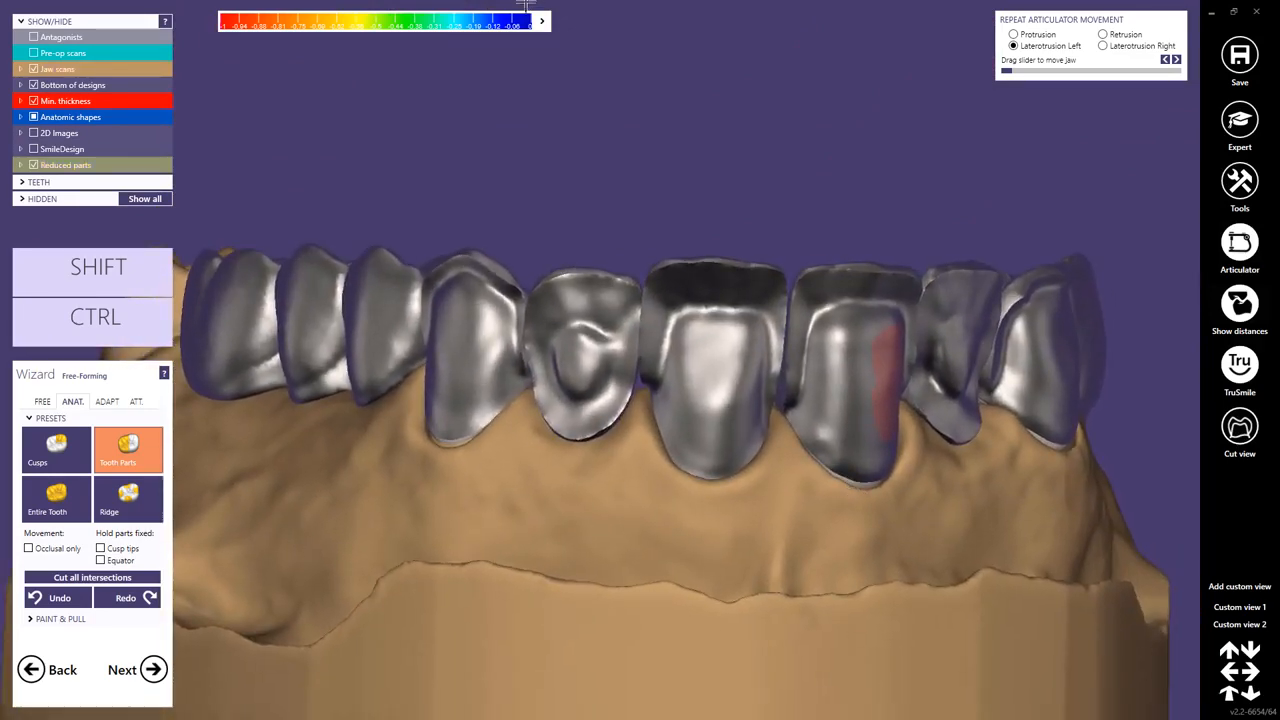
{"action": "left_click", "coordinate": [541, 22]}
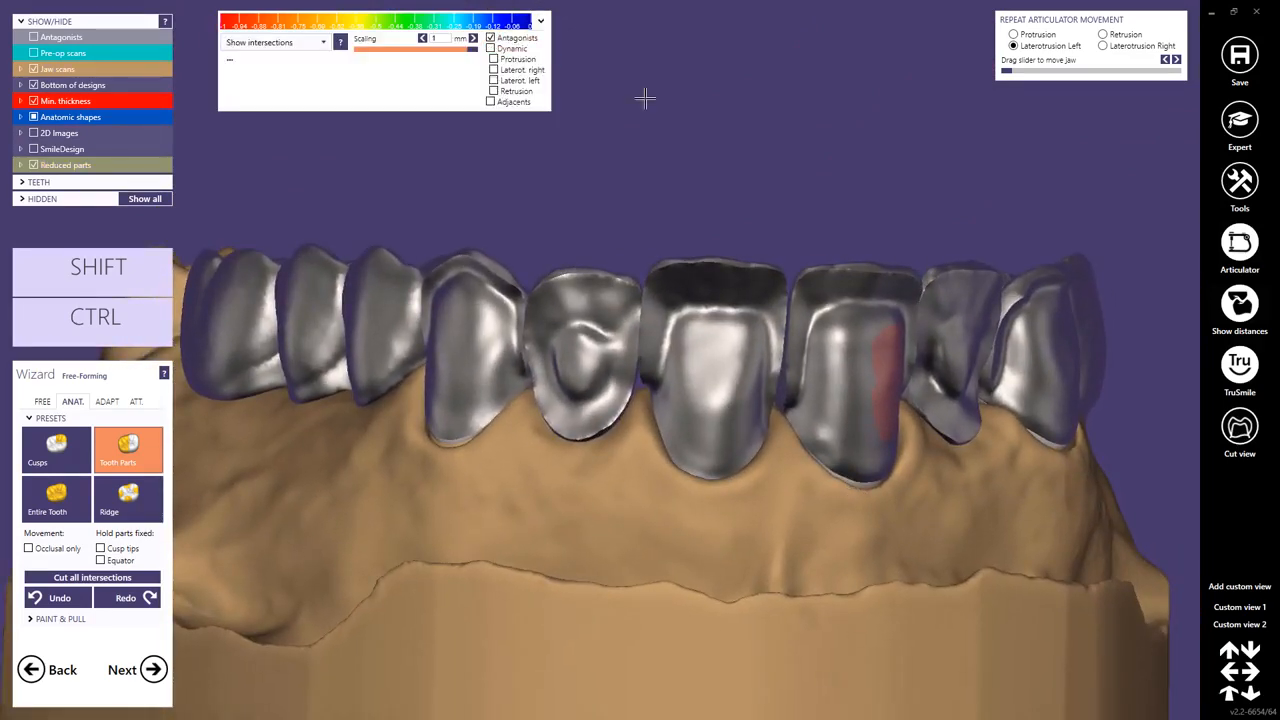
{"action": "left_click", "coordinate": [541, 22]}
Proceed to the Connectors step and choose the connector shape that joins the existing tooth shapes directly.
{"action": "right_click_drag", "start_coordinate": [752, 140], "coordinate": [768, 170]}
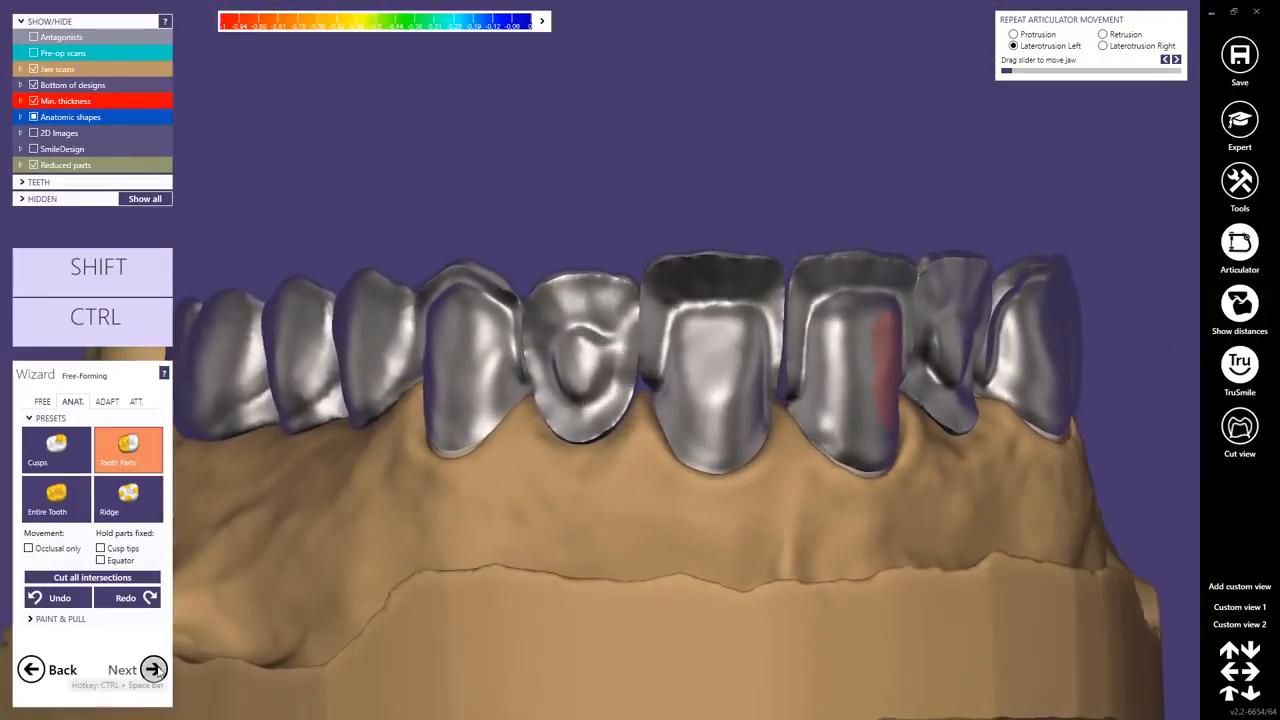
{"action": "right_click_drag", "start_coordinate": [636, 522], "coordinate": [637, 573]}
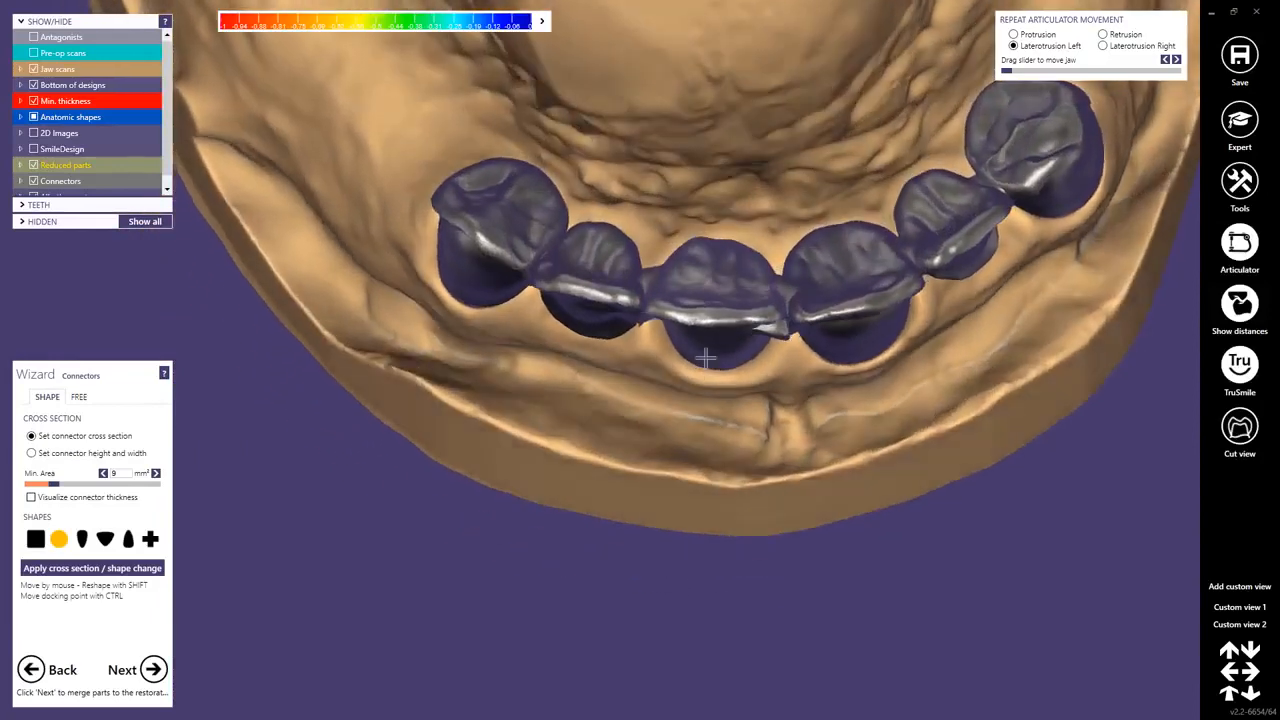
{"action": "right_click_drag", "start_coordinate": [706, 358], "coordinate": [382, 517]}
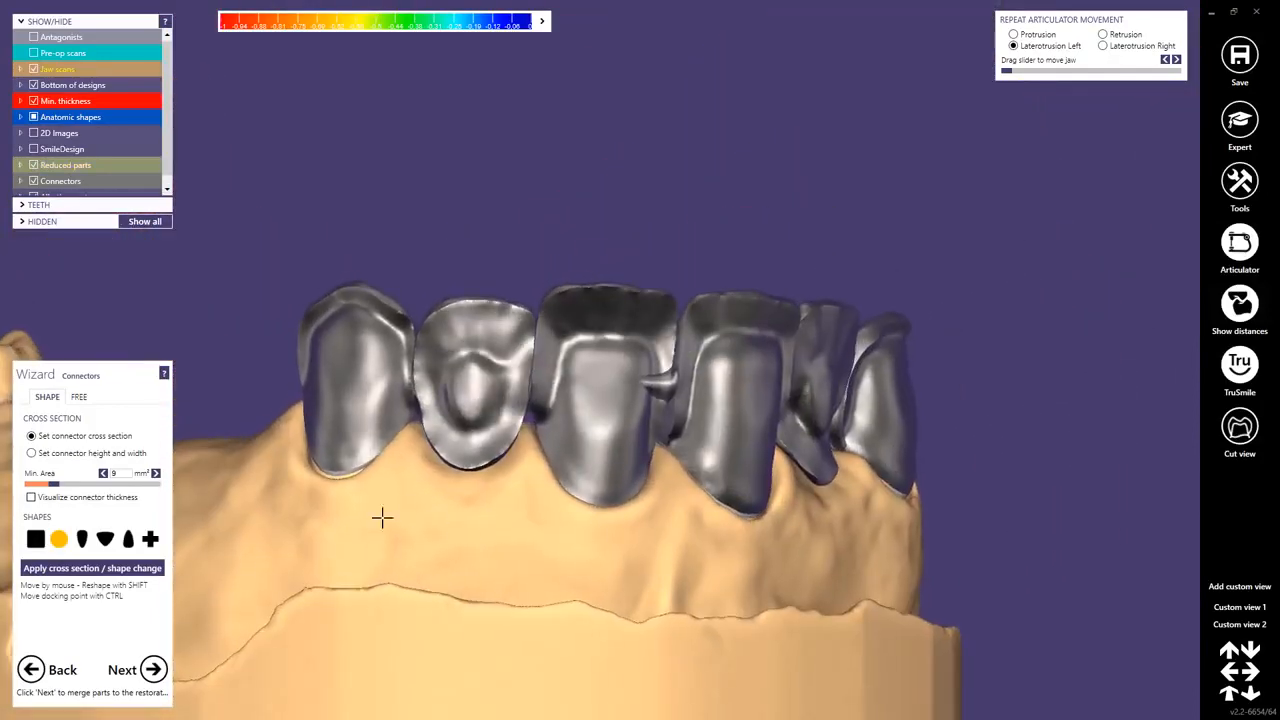
{"action": "left_click", "coordinate": [150, 541]}
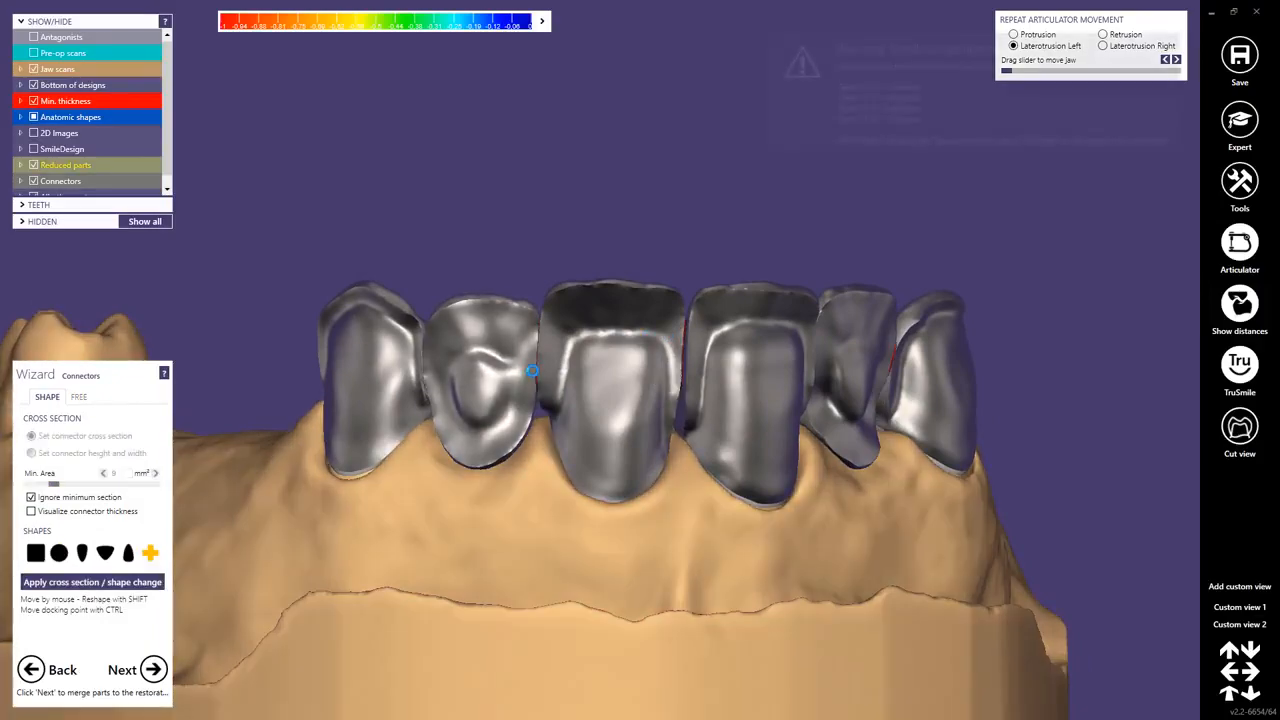
Switch the connectors to the pointed drop-shaped cross section, set the minimum area to 6 mm² and apply the shape change.
{"action": "mouse_move", "coordinate": [724, 300]}
{"action": "right_mouse_down"}
{"action": "mouse_move", "coordinate": [741, 307]}
{"action": "mouse_move", "coordinate": [733, 295]}
{"action": "right_mouse_up"}
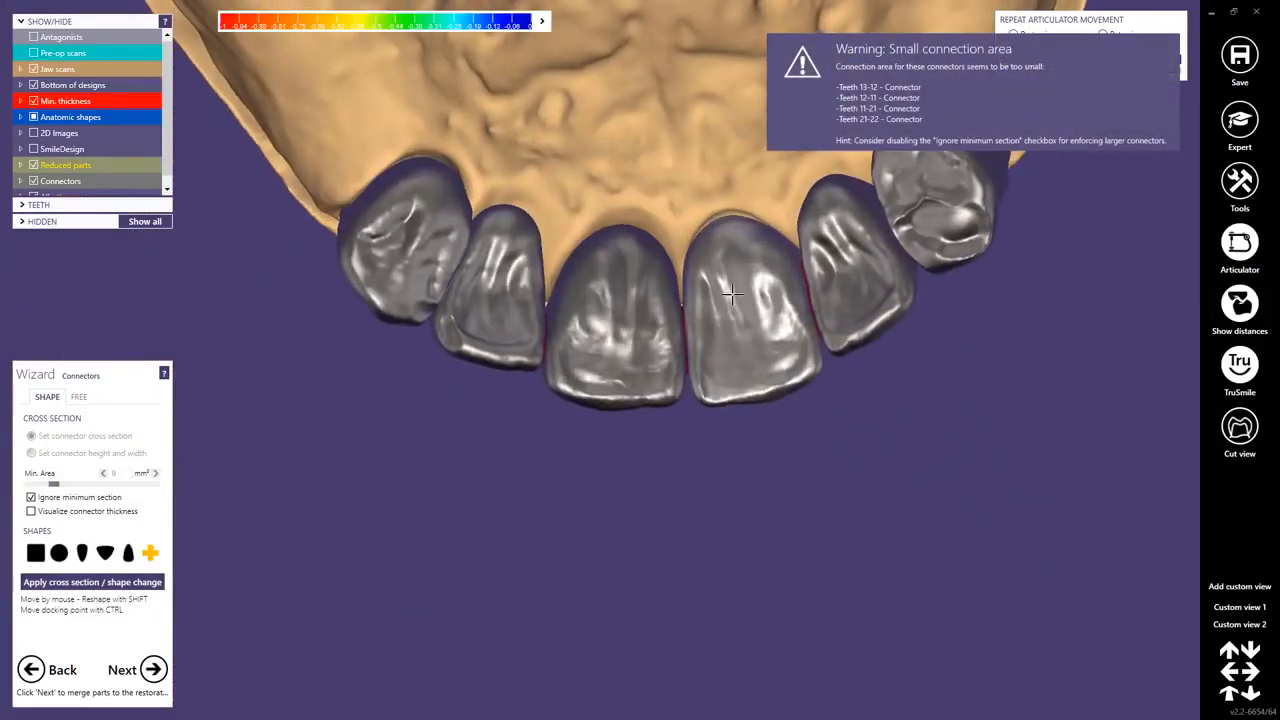
{"action": "right_click_drag", "start_coordinate": [623, 349], "coordinate": [648, 343]}
{"action": "right_click_drag", "start_coordinate": [881, 208], "coordinate": [884, 277]}
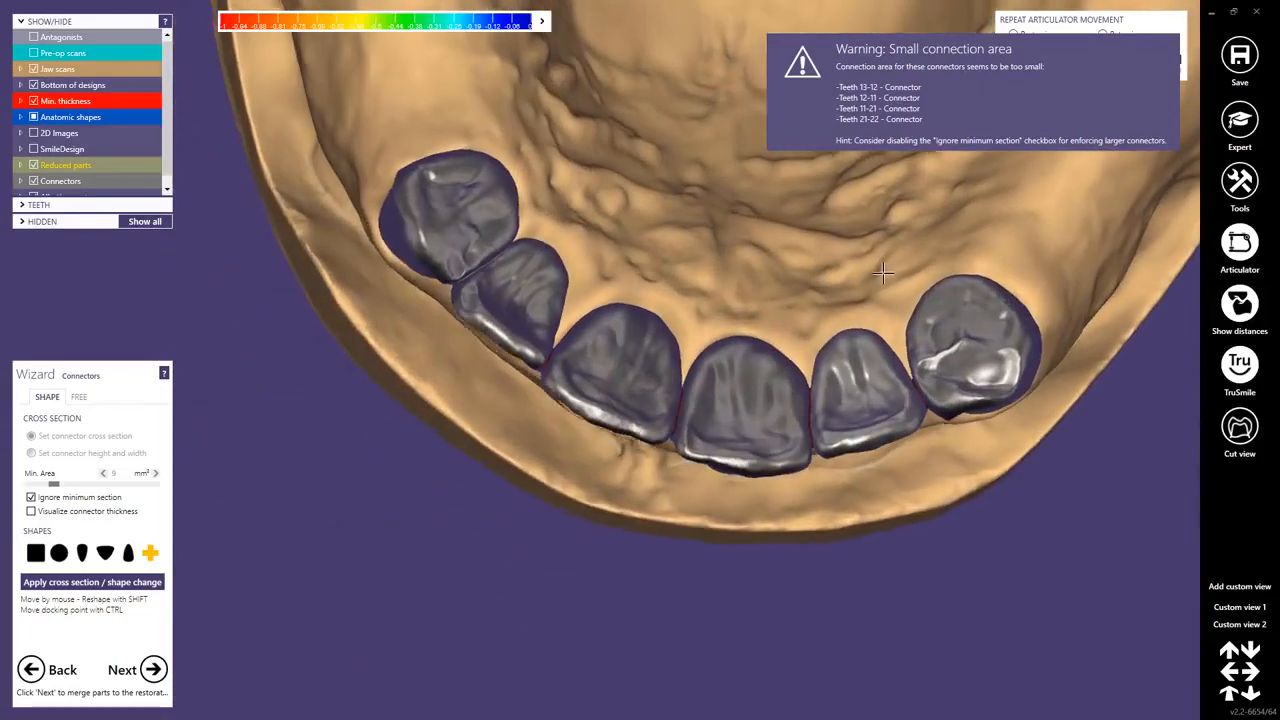
{"action": "scroll", "coordinate": [844, 424], "scroll_direction": "up", "scroll_amount": 3}
{"action": "right_click_drag", "start_coordinate": [844, 424], "coordinate": [870, 412]}
{"action": "left_click", "coordinate": [129, 553]}
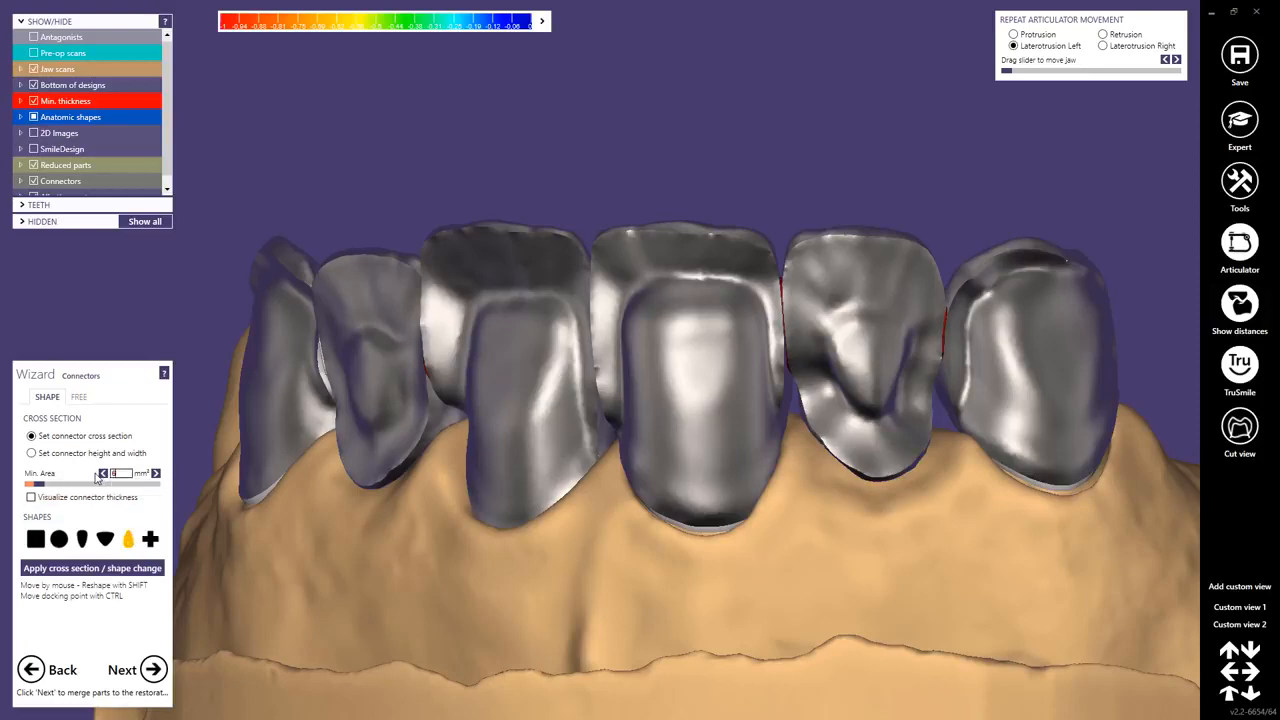
{"action": "right_click_drag", "start_coordinate": [677, 536], "coordinate": [683, 534]}
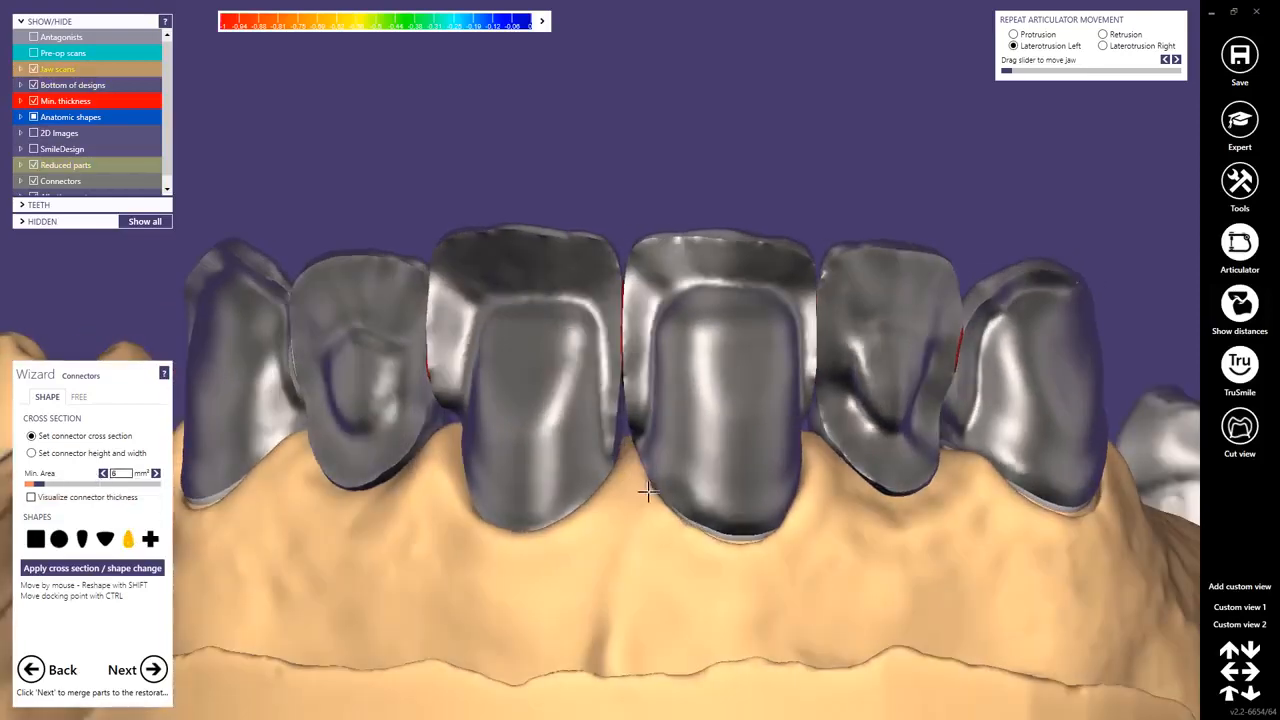
{"action": "right_click_drag", "start_coordinate": [593, 474], "coordinate": [610, 477]}
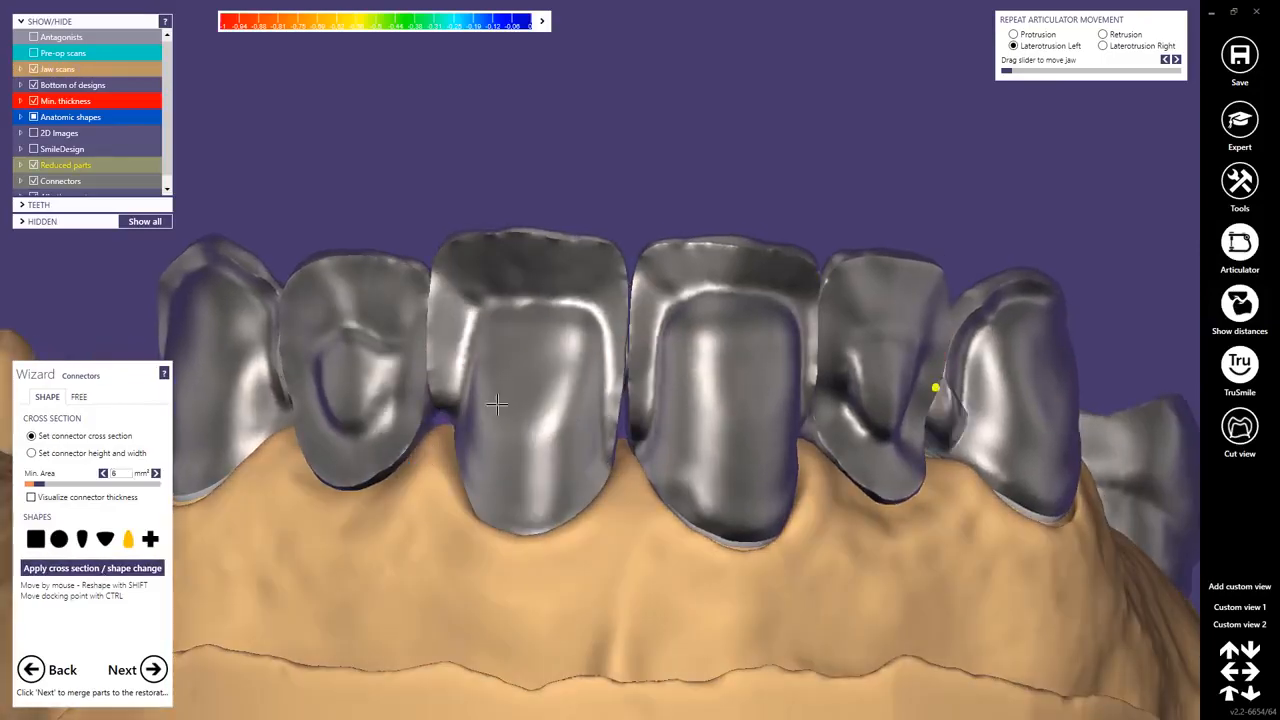
Reposition and reshape the connectors between the anterior teeth so they sit within the interdental contact areas.
{"action": "right_click_drag", "start_coordinate": [497, 405], "coordinate": [497, 430]}
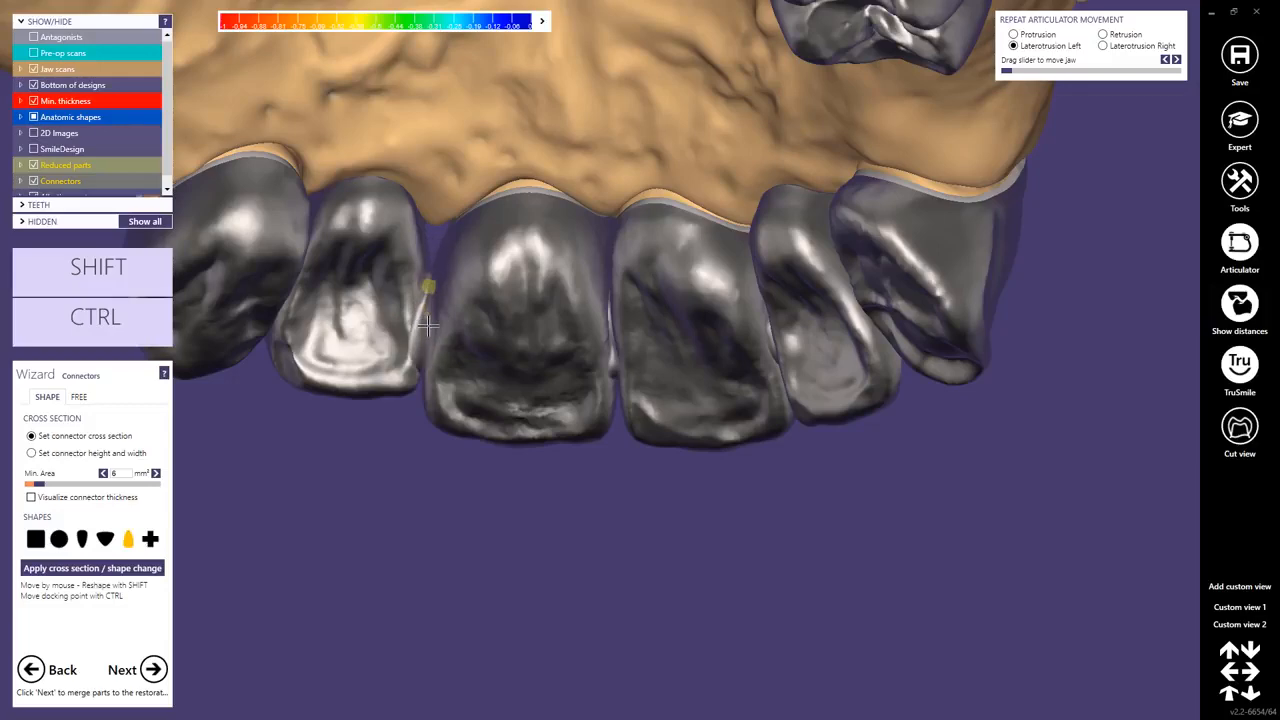
{"action": "right_click_drag", "start_coordinate": [425, 320], "coordinate": [428, 290]}
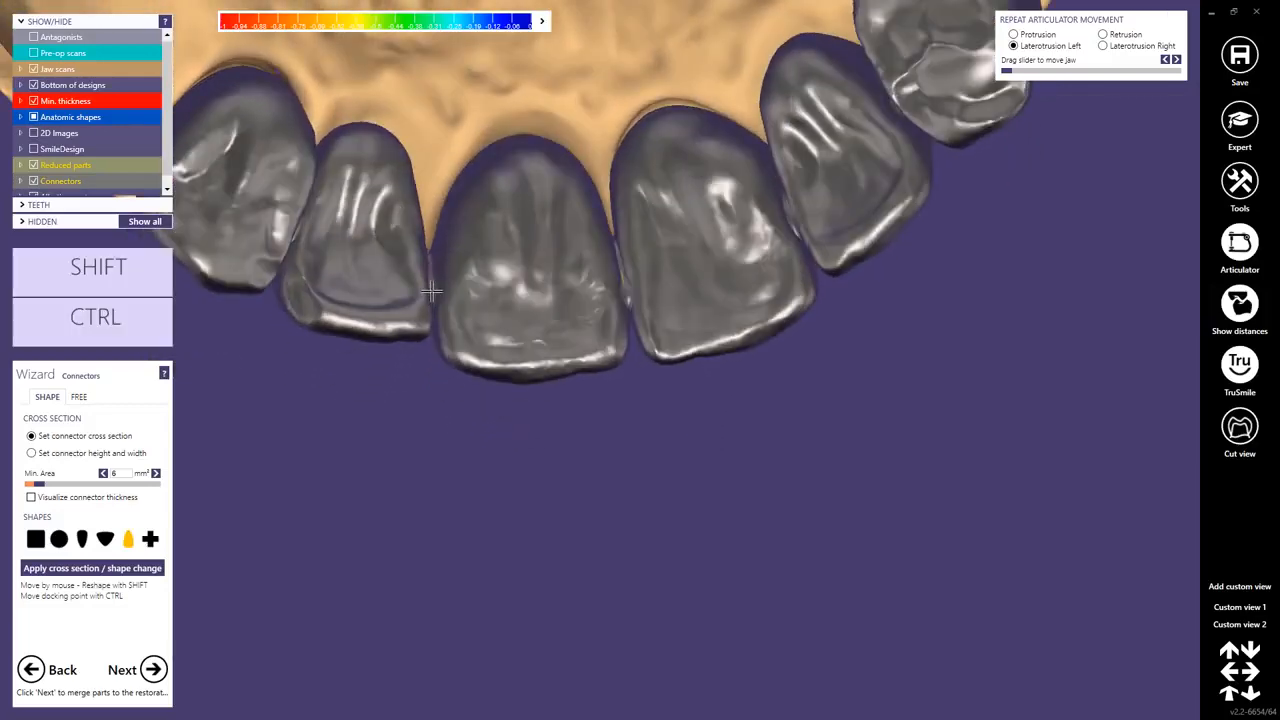
{"action": "right_click_drag", "start_coordinate": [627, 300], "coordinate": [724, 272]}
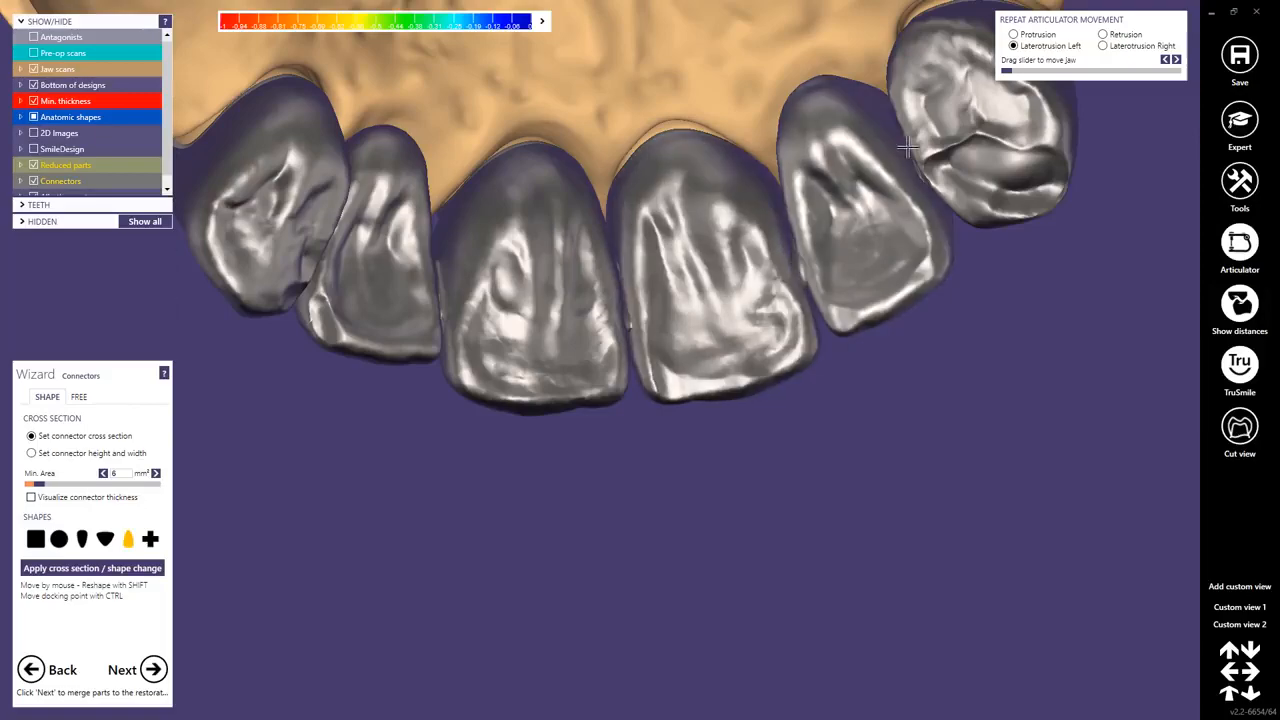
{"action": "right_click_drag", "start_coordinate": [905, 148], "coordinate": [903, 328]}
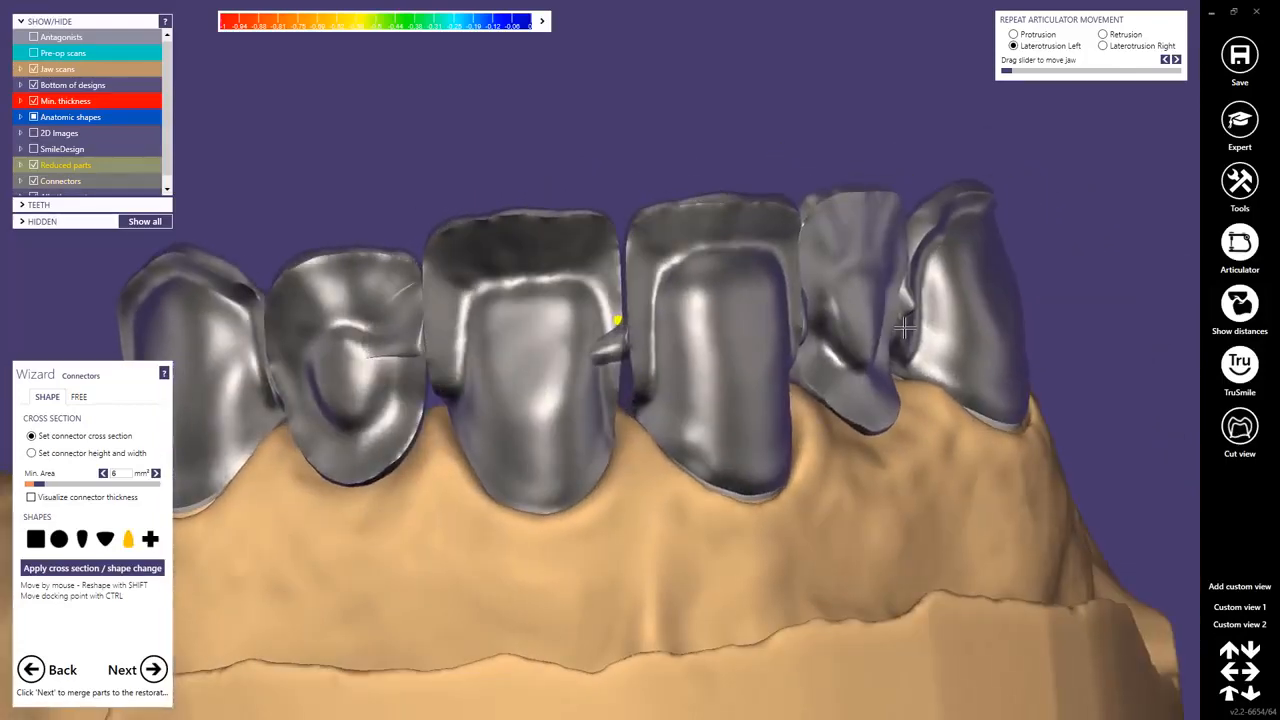
{"action": "left_click", "coordinate": [624, 356], "text": "ctrl+shift"}
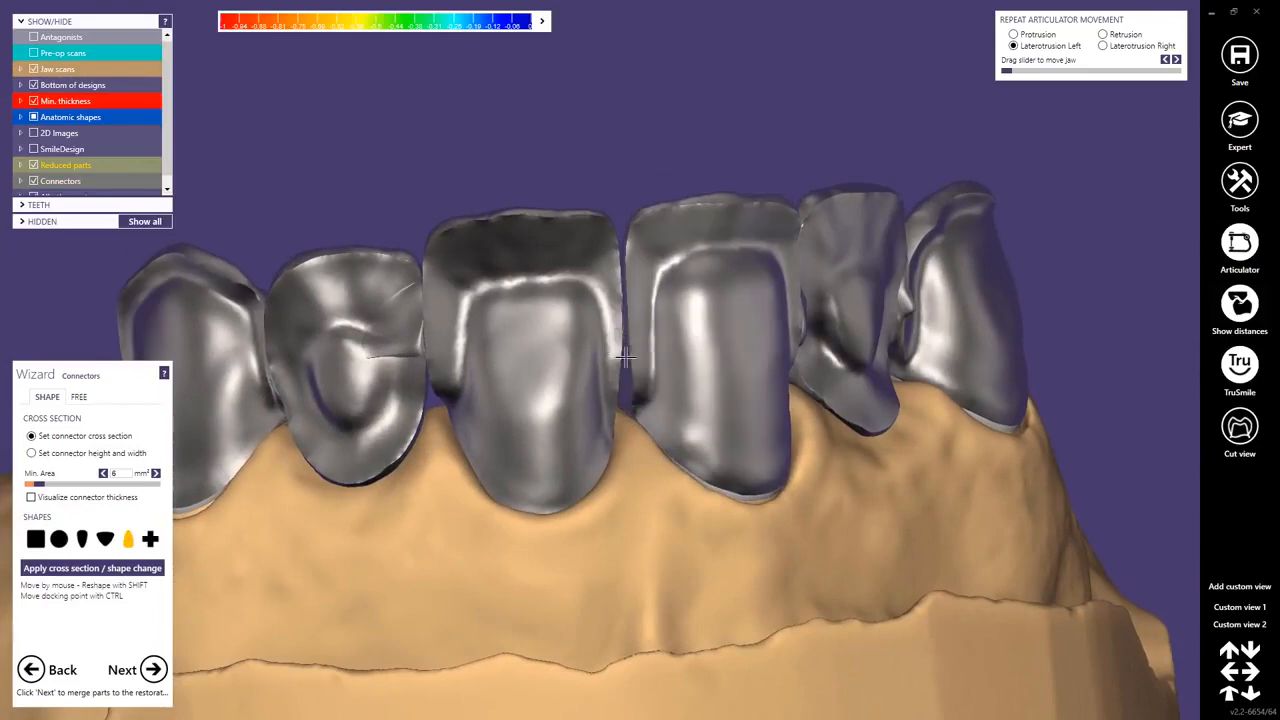
{"action": "right_click_drag", "start_coordinate": [625, 357], "coordinate": [513, 352]}
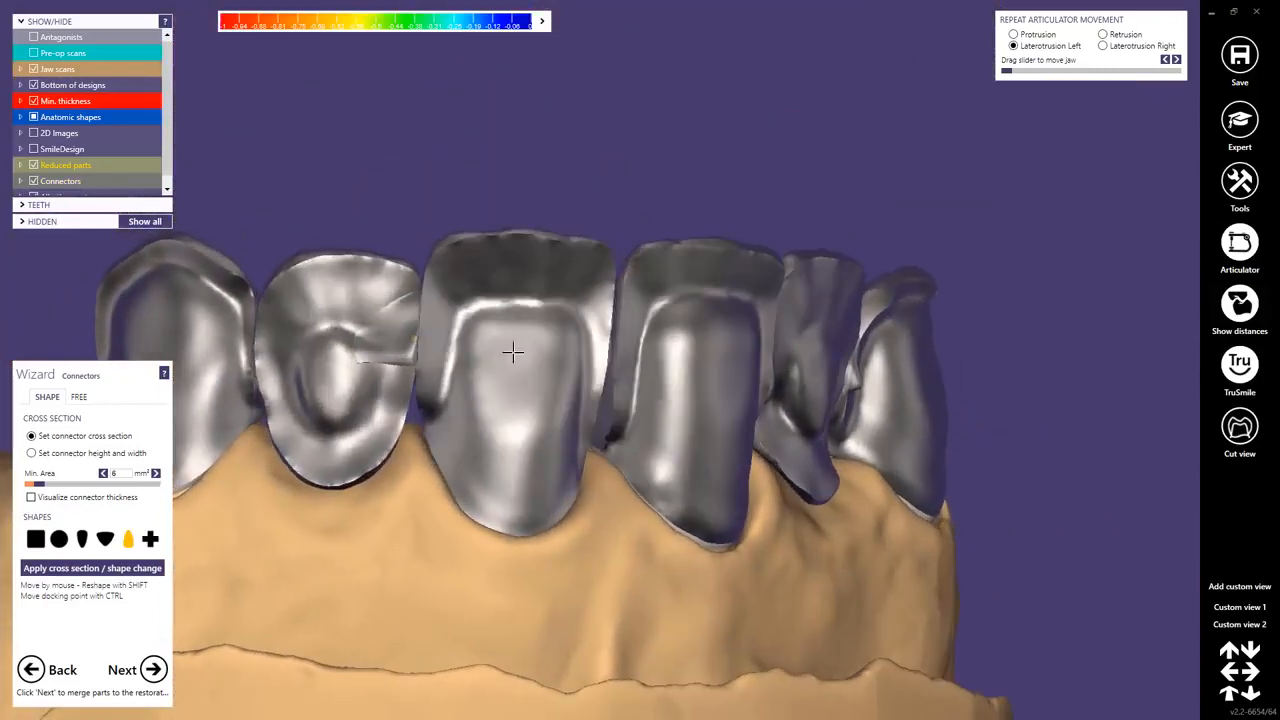
{"action": "left_click", "coordinate": [402, 343], "text": "ctrl+shift"}
{"action": "right_click_drag", "start_coordinate": [403, 338], "coordinate": [393, 439]}
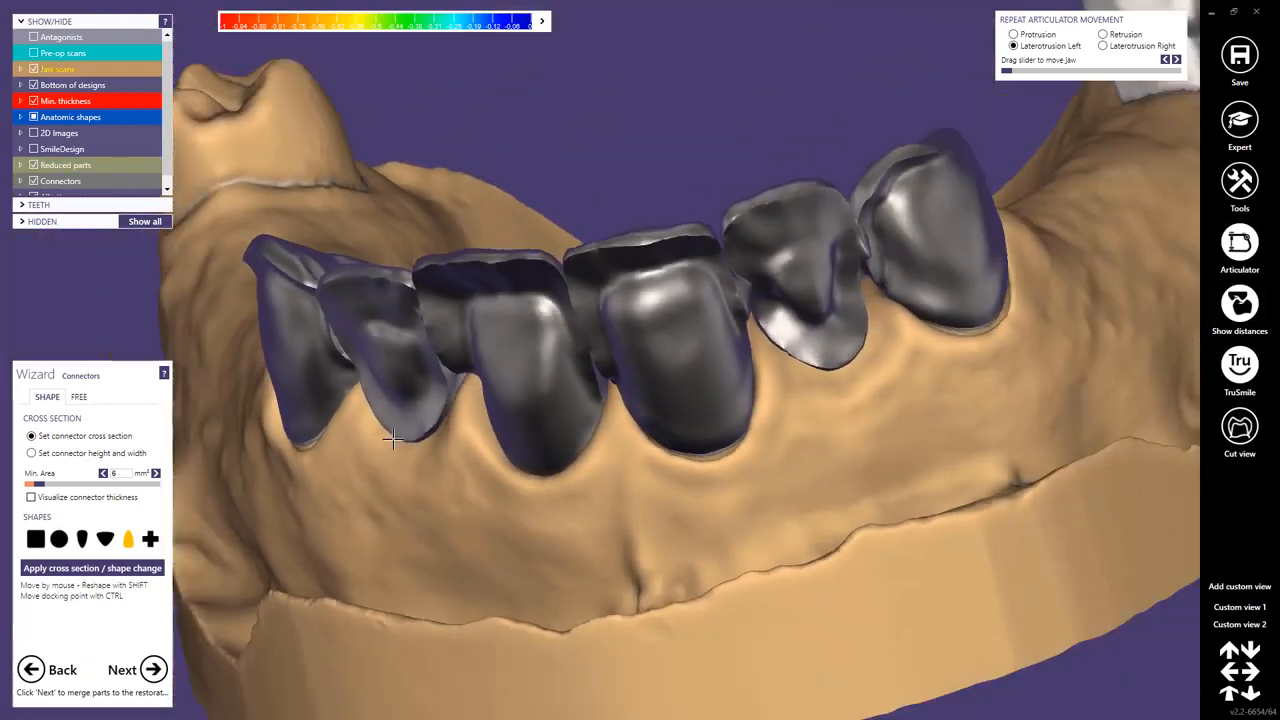
{"action": "scroll", "coordinate": [393, 439], "scroll_direction": "down", "scroll_amount": 2}
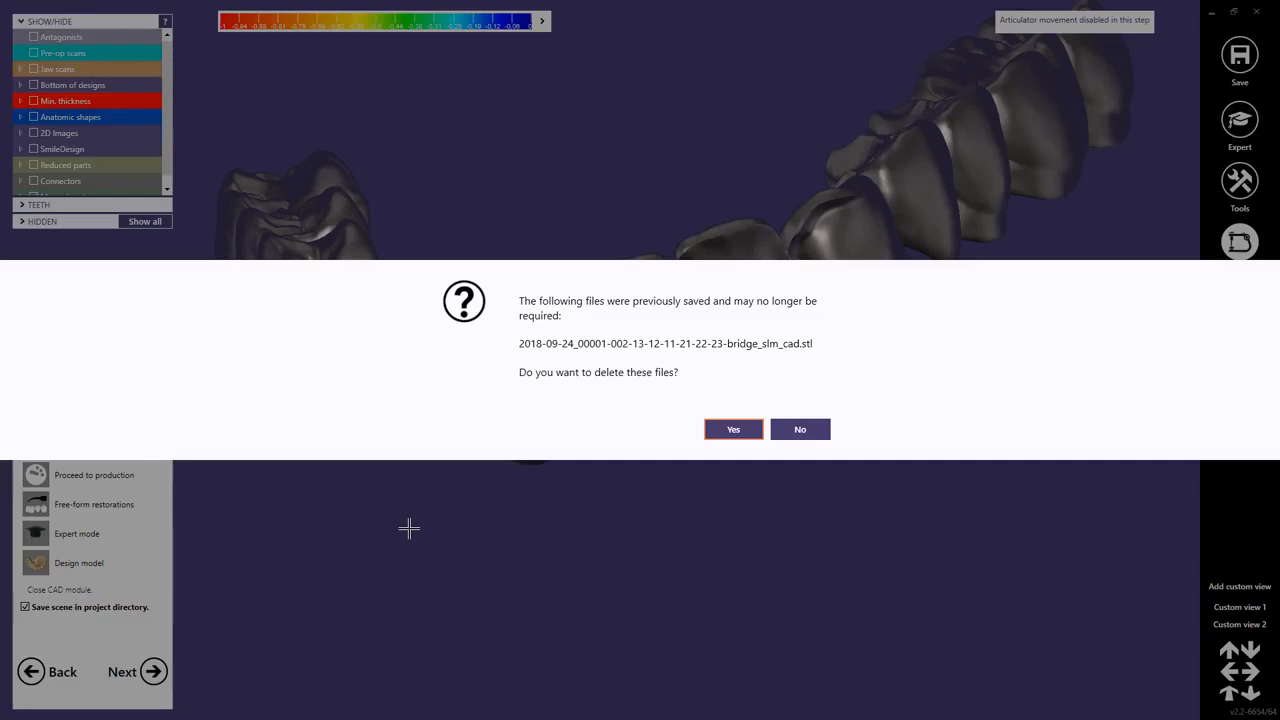
Merge the restorations, delete the previously saved bridge STL file and continue with Free-form restorations.
{"action": "left_click", "coordinate": [721, 429]}
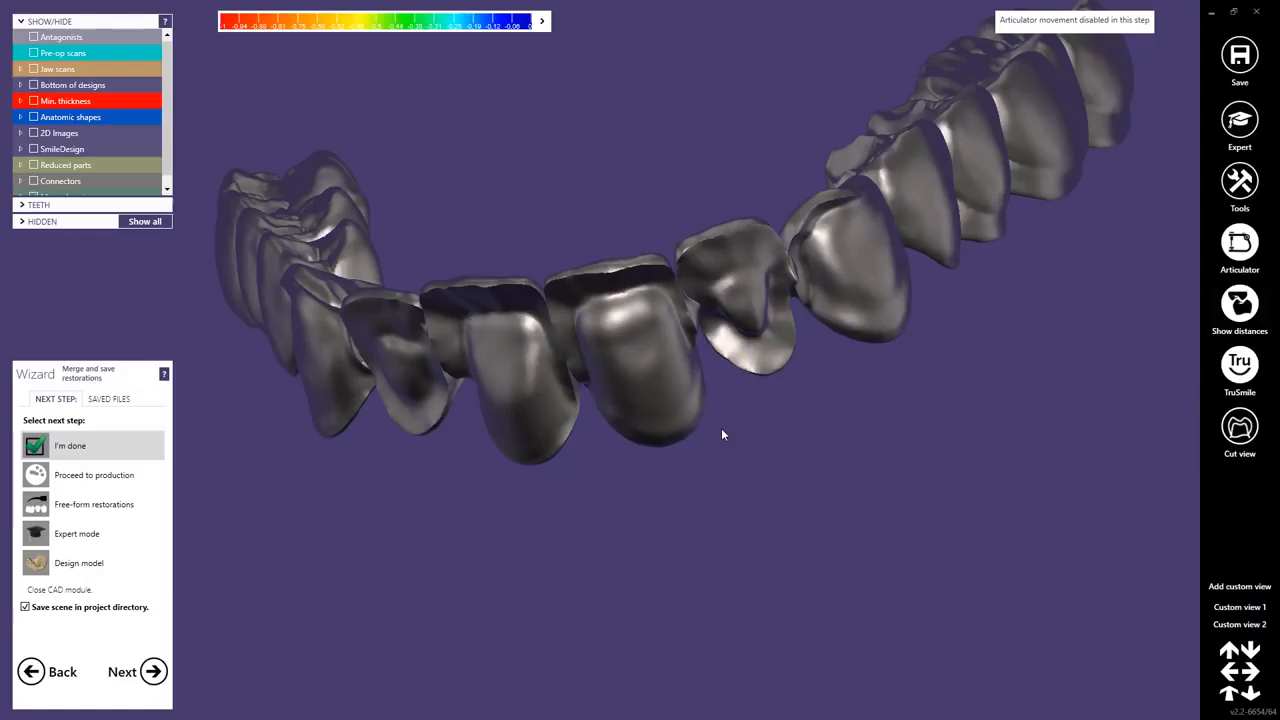
{"action": "left_click", "coordinate": [78, 510]}
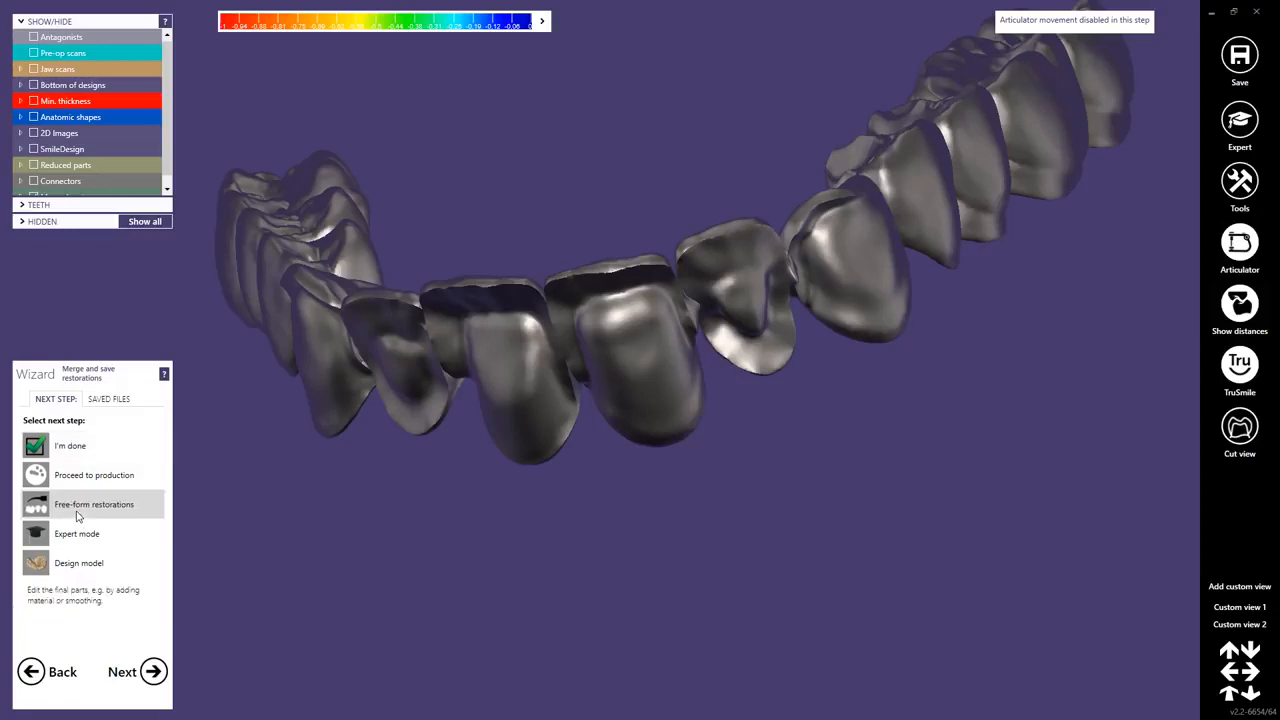
{"action": "left_click", "coordinate": [152, 672]}
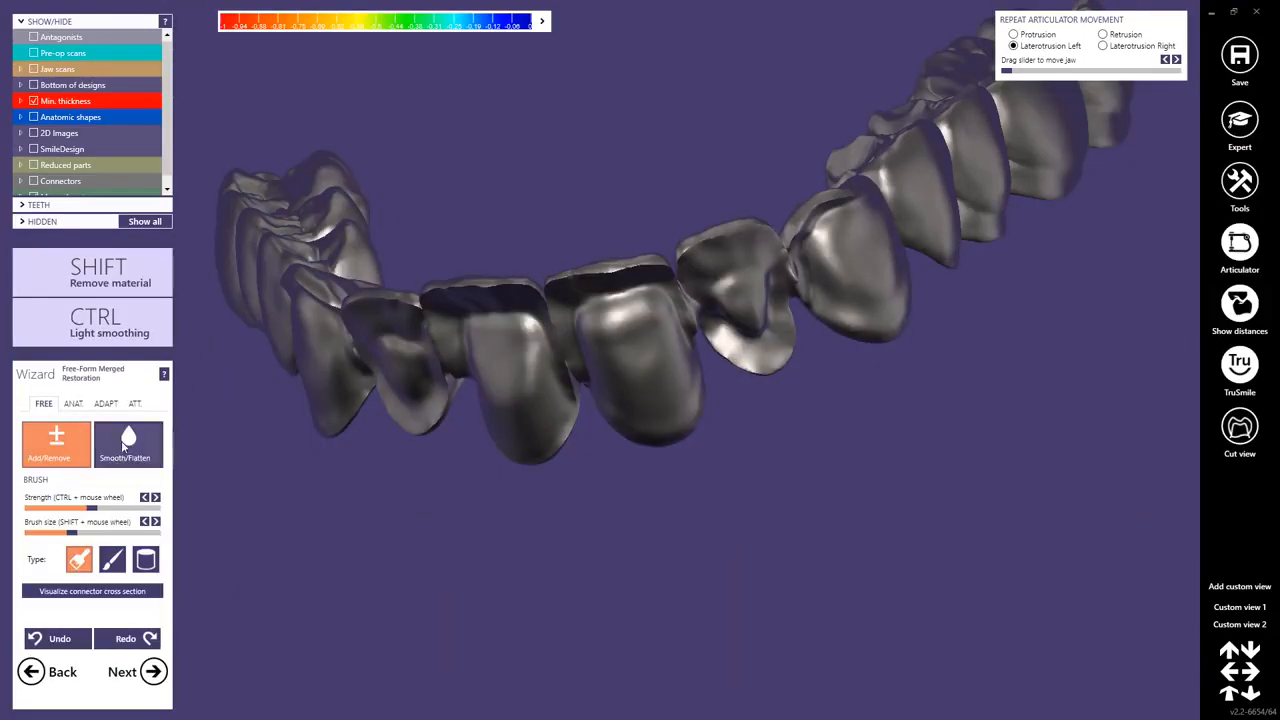
Smooth the connector transitions between the anterior teeth of the merged bridge with the Smooth/Flatten brush.
{"action": "left_click", "coordinate": [126, 446]}
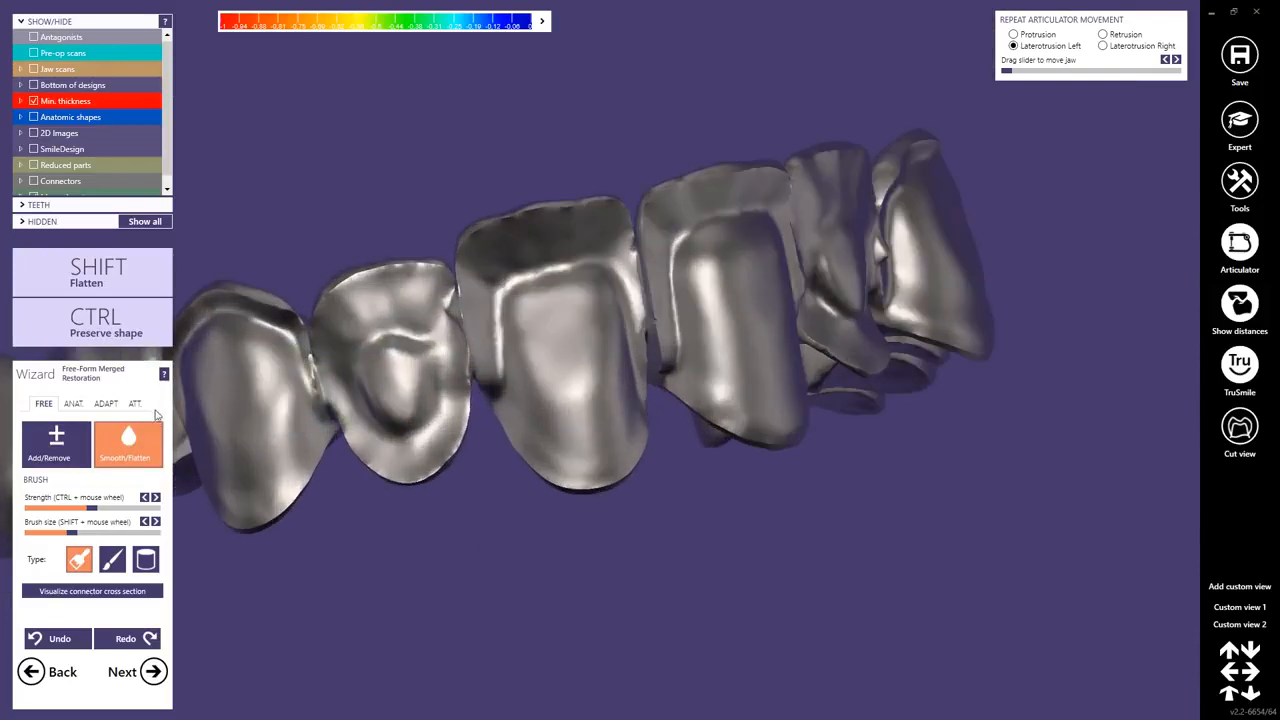
{"action": "left_click_drag", "start_coordinate": [310, 364], "coordinate": [322, 385]}
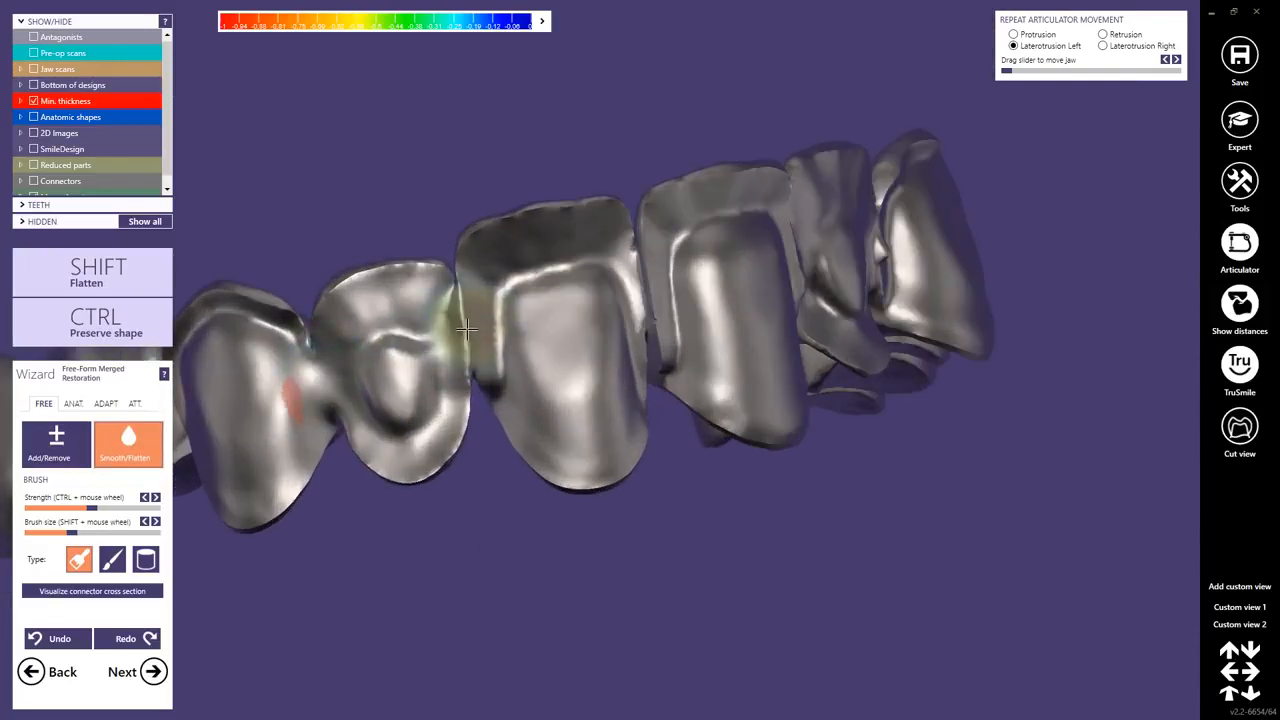
{"action": "left_click_drag", "start_coordinate": [466, 329], "coordinate": [461, 382]}
{"action": "left_click_drag", "start_coordinate": [662, 274], "coordinate": [668, 349]}
{"action": "right_click_drag", "start_coordinate": [908, 320], "coordinate": [877, 343]}
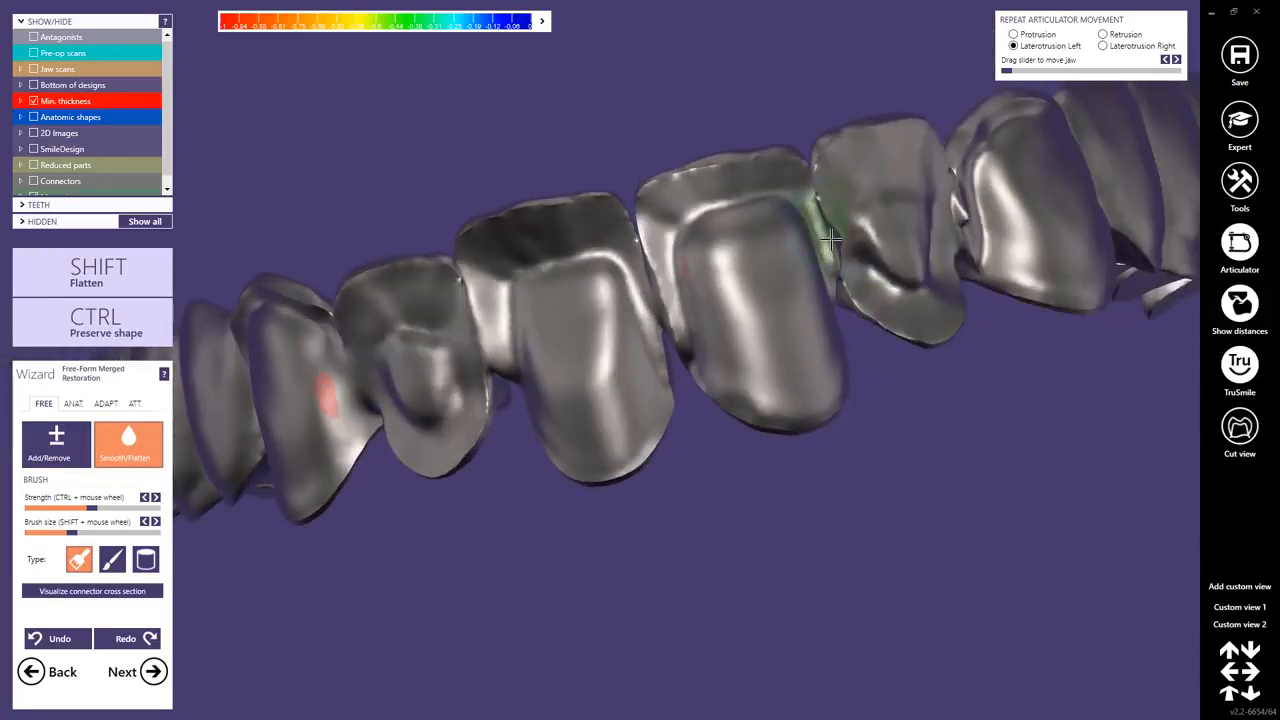
{"action": "left_click_drag", "start_coordinate": [831, 239], "coordinate": [838, 268]}
{"action": "left_click_drag", "start_coordinate": [959, 198], "coordinate": [965, 214]}
{"action": "scroll", "coordinate": [818, 300], "scroll_direction": "down", "scroll_amount": 3}
{"action": "right_click_drag", "start_coordinate": [816, 304], "coordinate": [828, 308]}
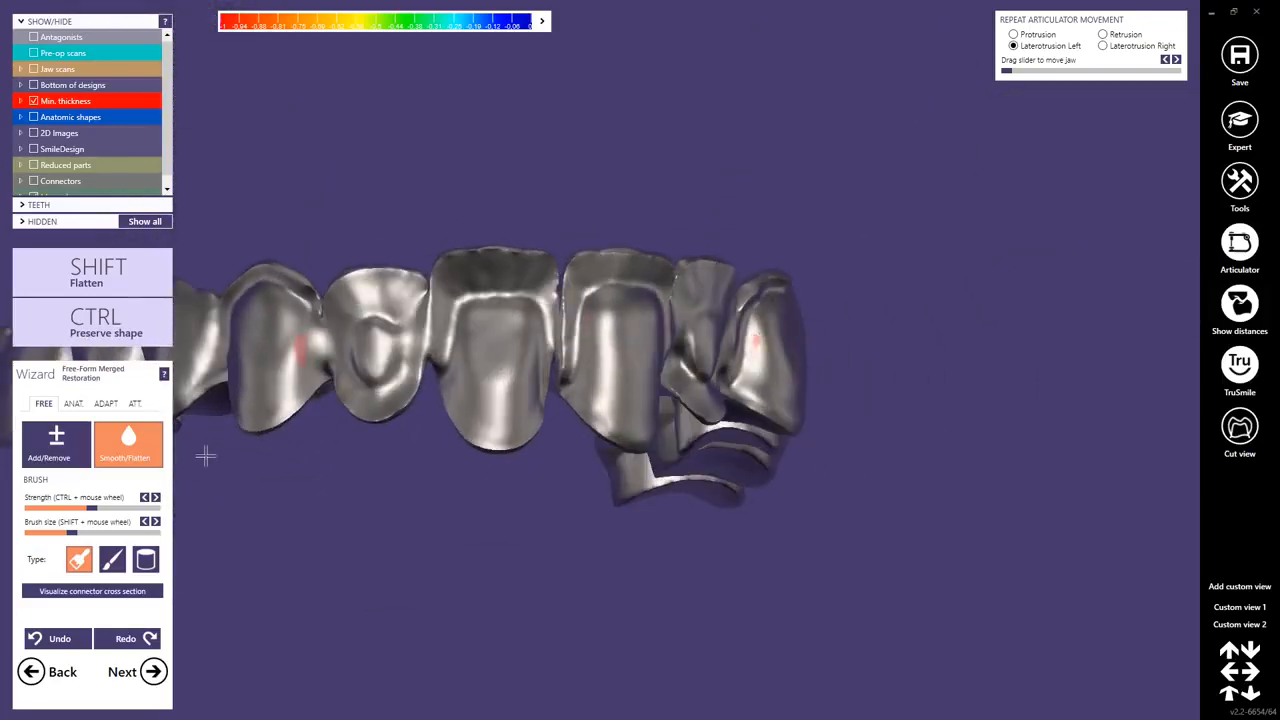
Reduce the smoothing brush size and refine the interdental transitions and cut-back edges along the anterior teeth.
{"action": "scroll", "coordinate": [457, 270], "scroll_direction": "up", "scroll_amount": 5}
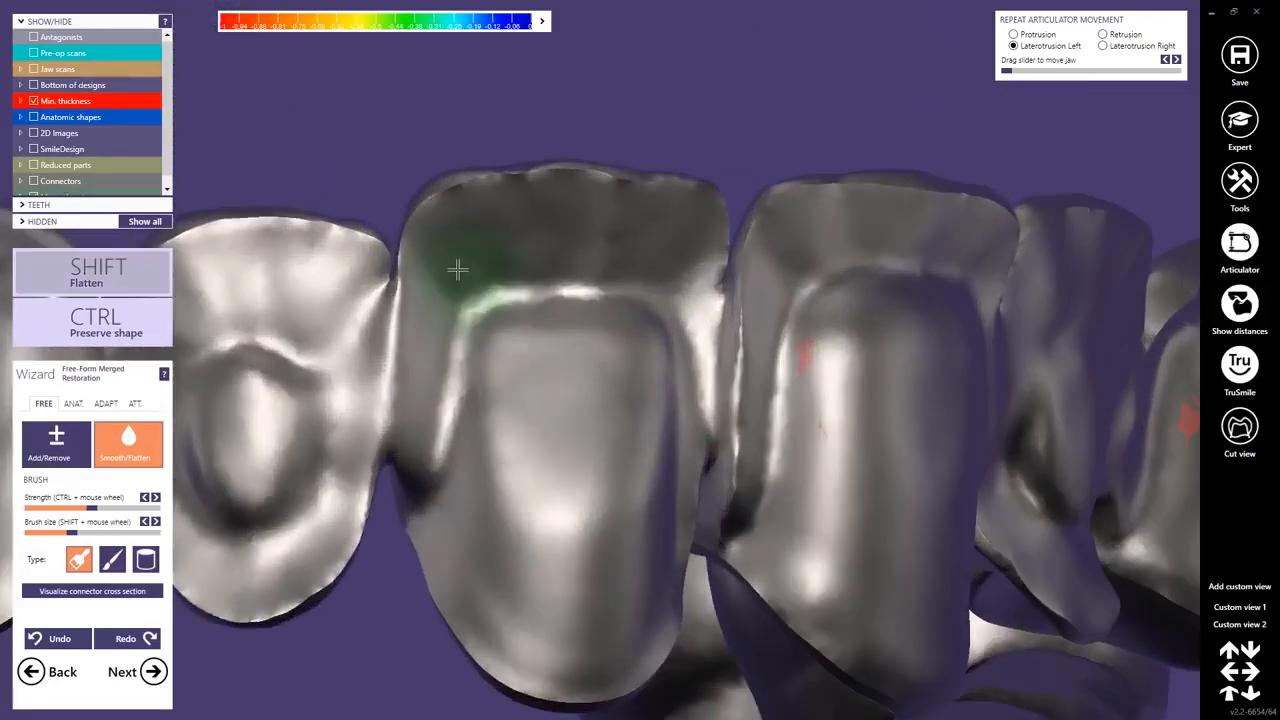
{"action": "scroll", "coordinate": [452, 258], "scroll_direction": "down", "scroll_amount": 3, "text": "shift"}
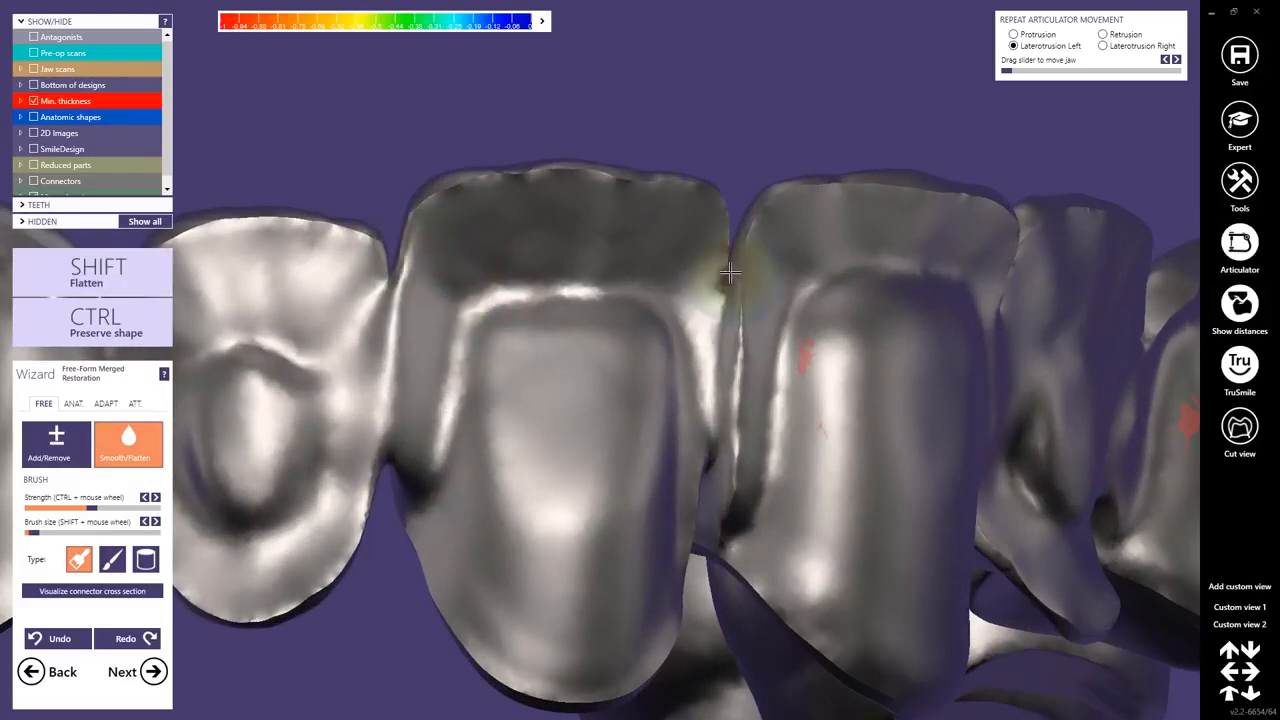
{"action": "right_click_drag", "start_coordinate": [730, 272], "coordinate": [650, 254]}
{"action": "right_click_drag", "start_coordinate": [815, 351], "coordinate": [938, 348]}
{"action": "scroll", "coordinate": [1038, 318], "scroll_direction": "down", "scroll_amount": 3}
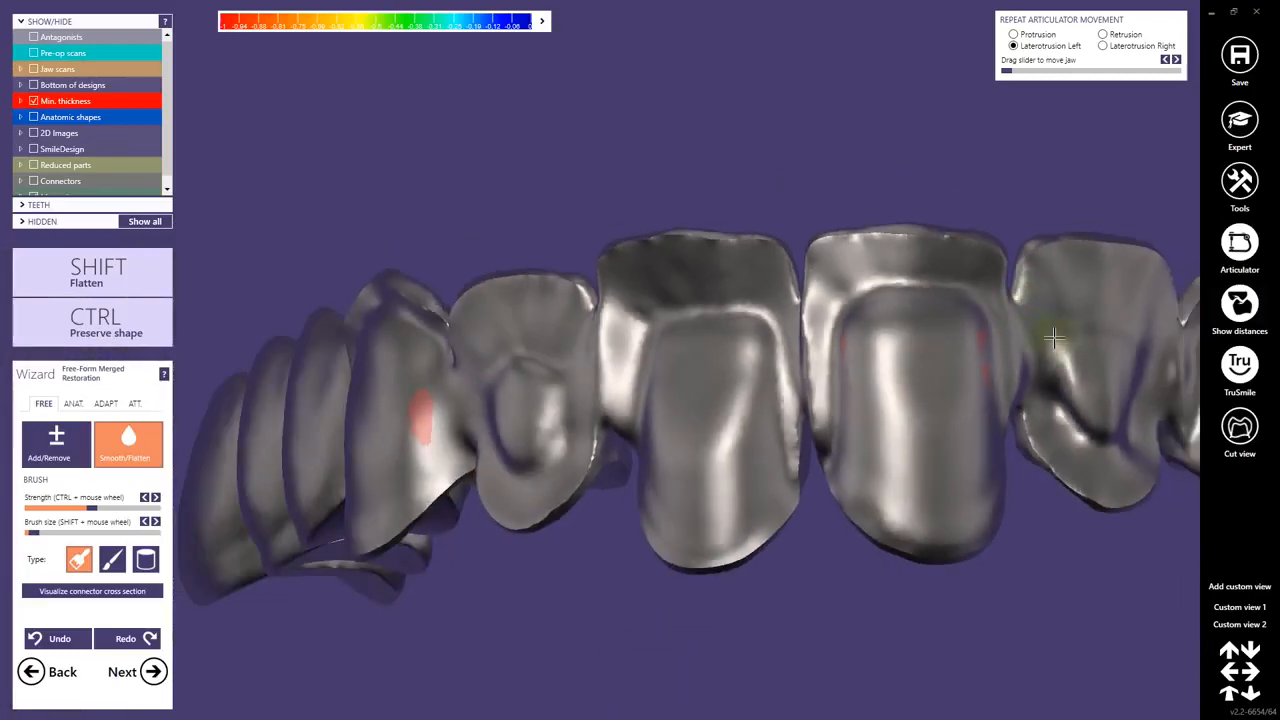
{"action": "right_click_drag", "start_coordinate": [1052, 344], "coordinate": [602, 357]}
{"action": "scroll", "coordinate": [765, 323], "scroll_direction": "up", "scroll_amount": 3}
{"action": "scroll", "coordinate": [657, 347], "scroll_direction": "down", "scroll_amount": 4}
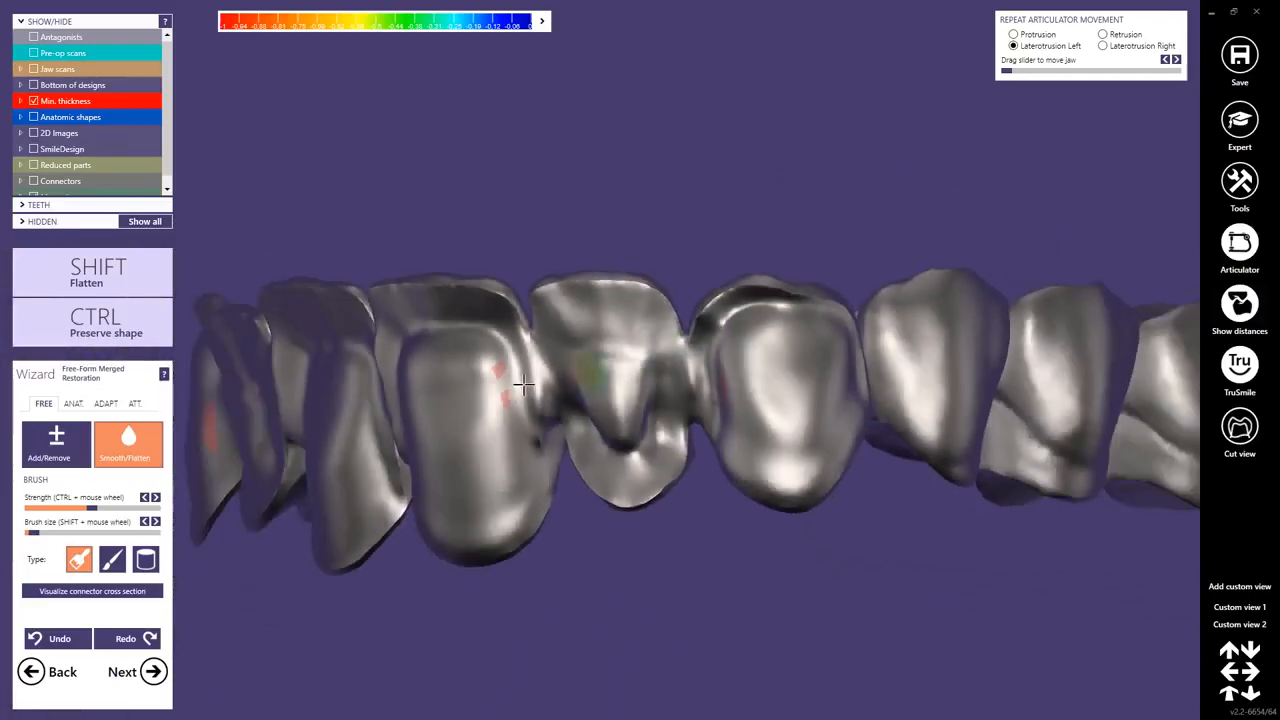
{"action": "right_click_drag", "start_coordinate": [512, 386], "coordinate": [450, 394]}
{"action": "scroll", "coordinate": [449, 395], "scroll_direction": "up", "scroll_amount": 2}
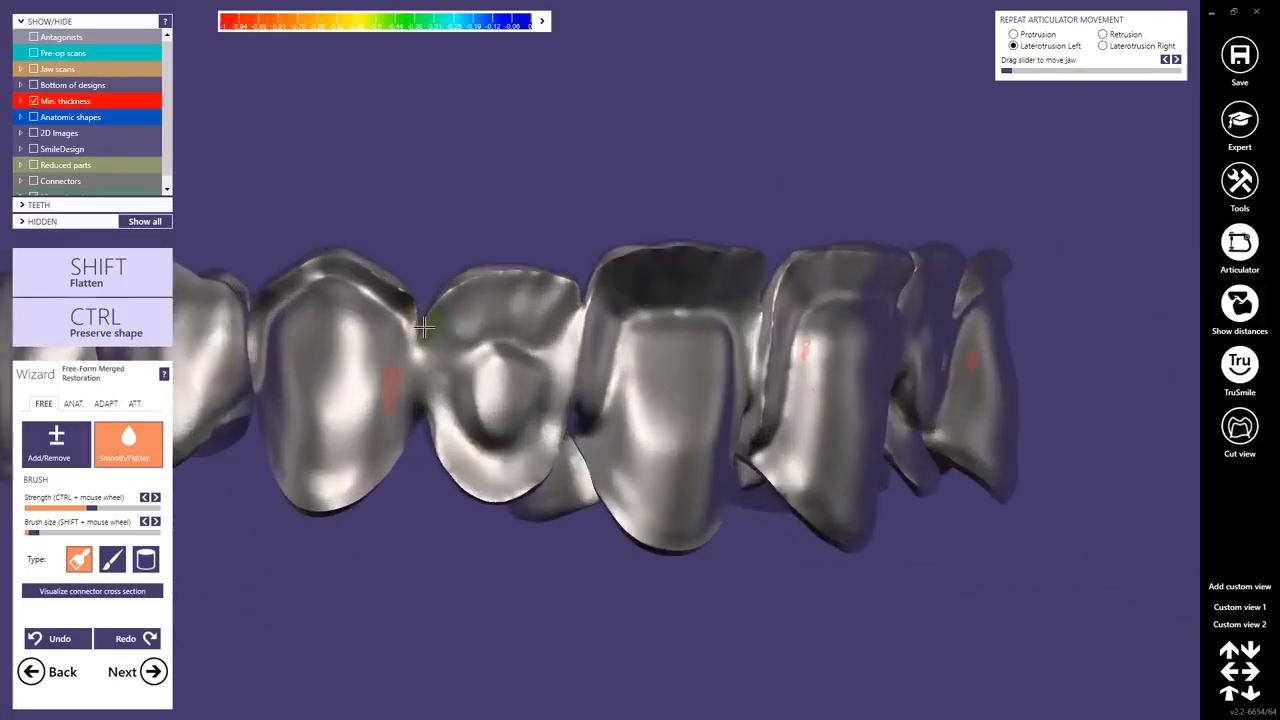
{"action": "right_click_drag", "start_coordinate": [399, 302], "coordinate": [586, 466]}
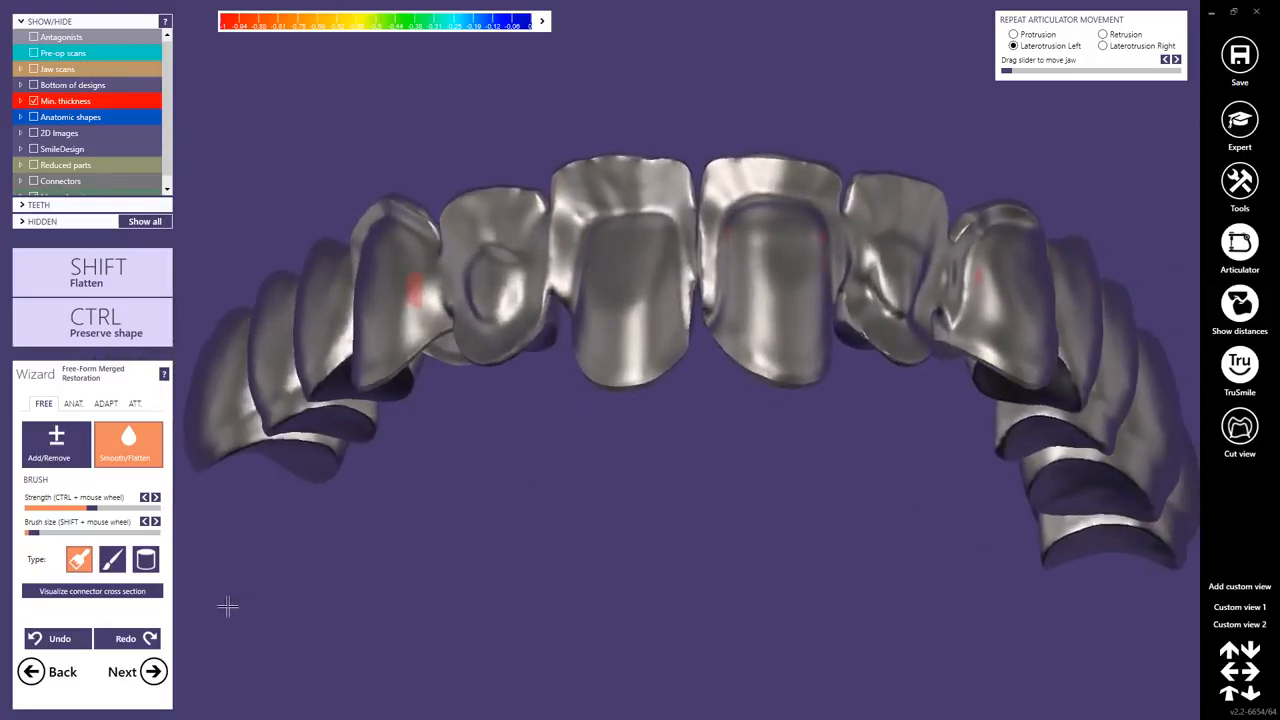
Save the free-forming modifications, finish the design as done and overwrite the existing scene file in the project directory.
{"action": "left_click", "coordinate": [157, 671]}
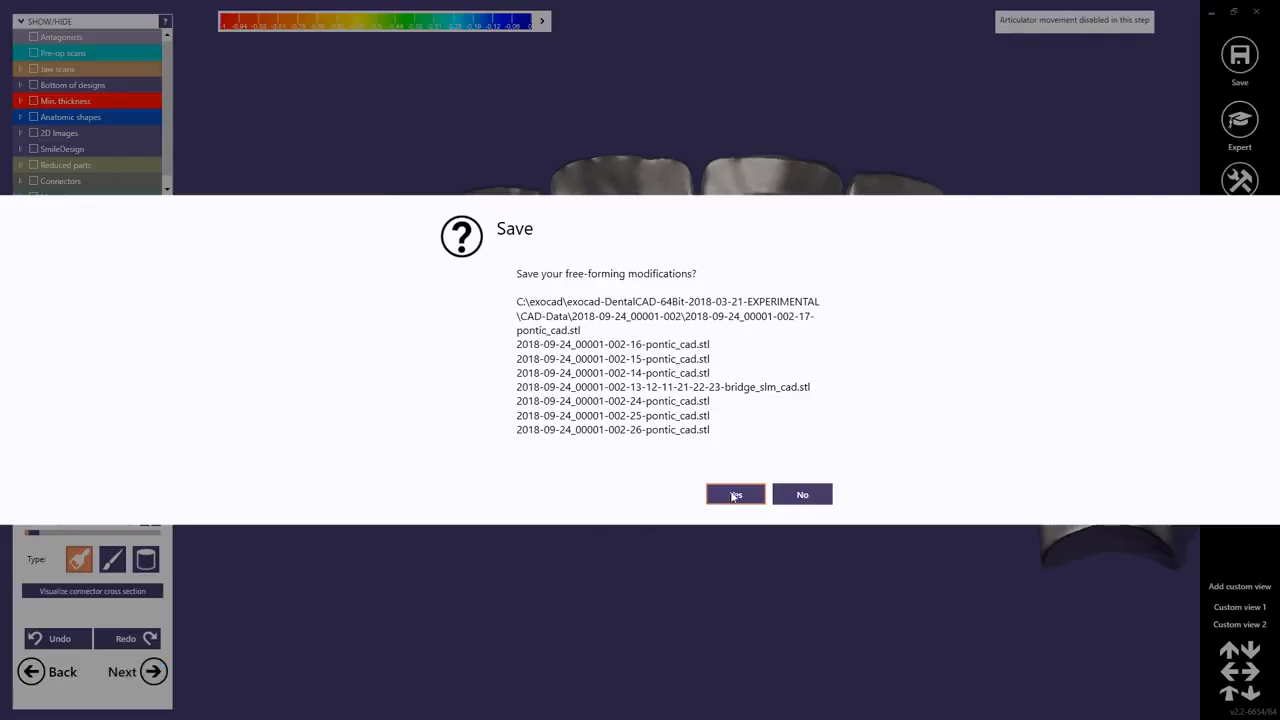
{"action": "left_click", "coordinate": [733, 495]}
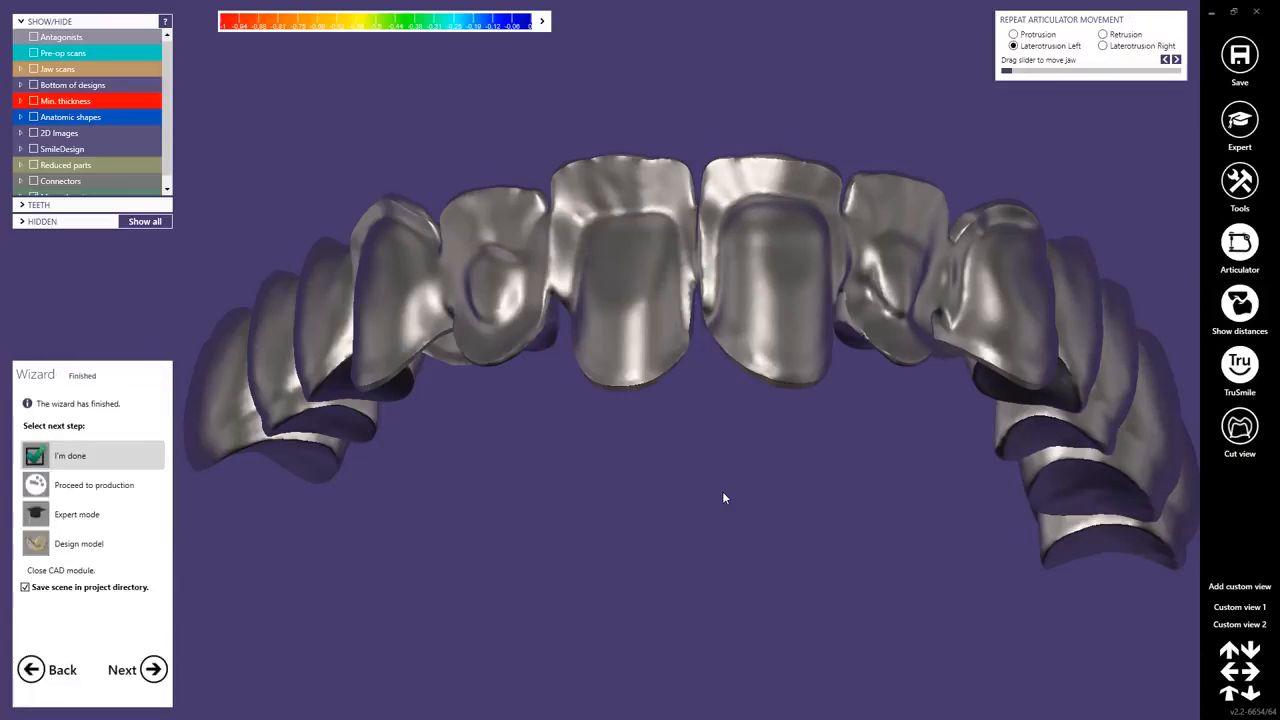
{"action": "left_click", "coordinate": [152, 669]}
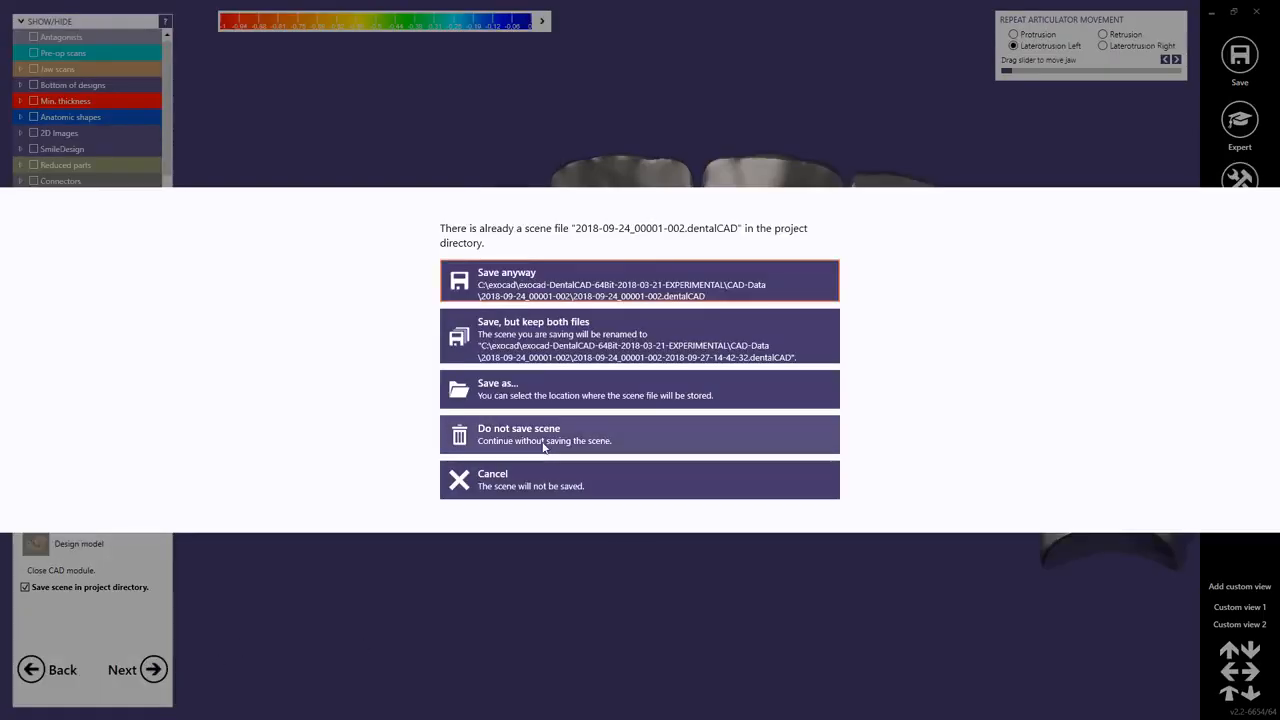
{"action": "left_click", "coordinate": [541, 301]}
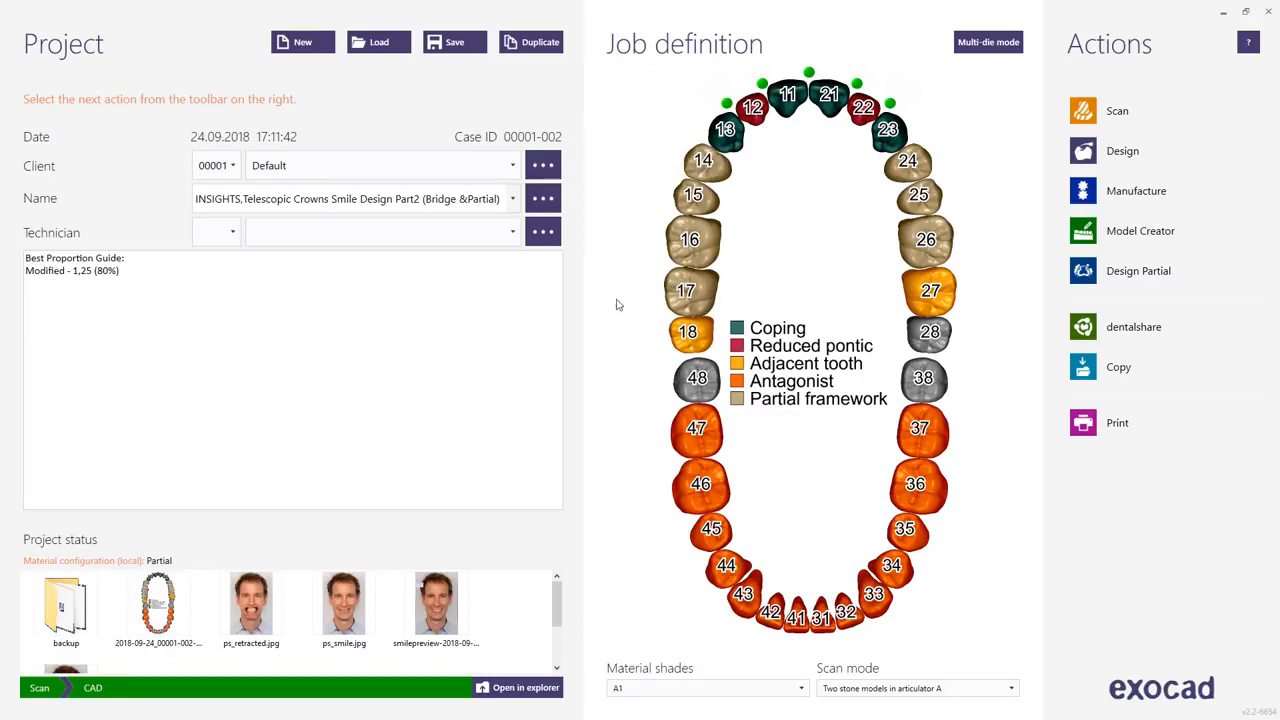
Start Design Partial for the project, load the upper jaw from a scan file in PartialCAD and hide the antagonist.
{"action": "left_click", "coordinate": [1098, 283]}
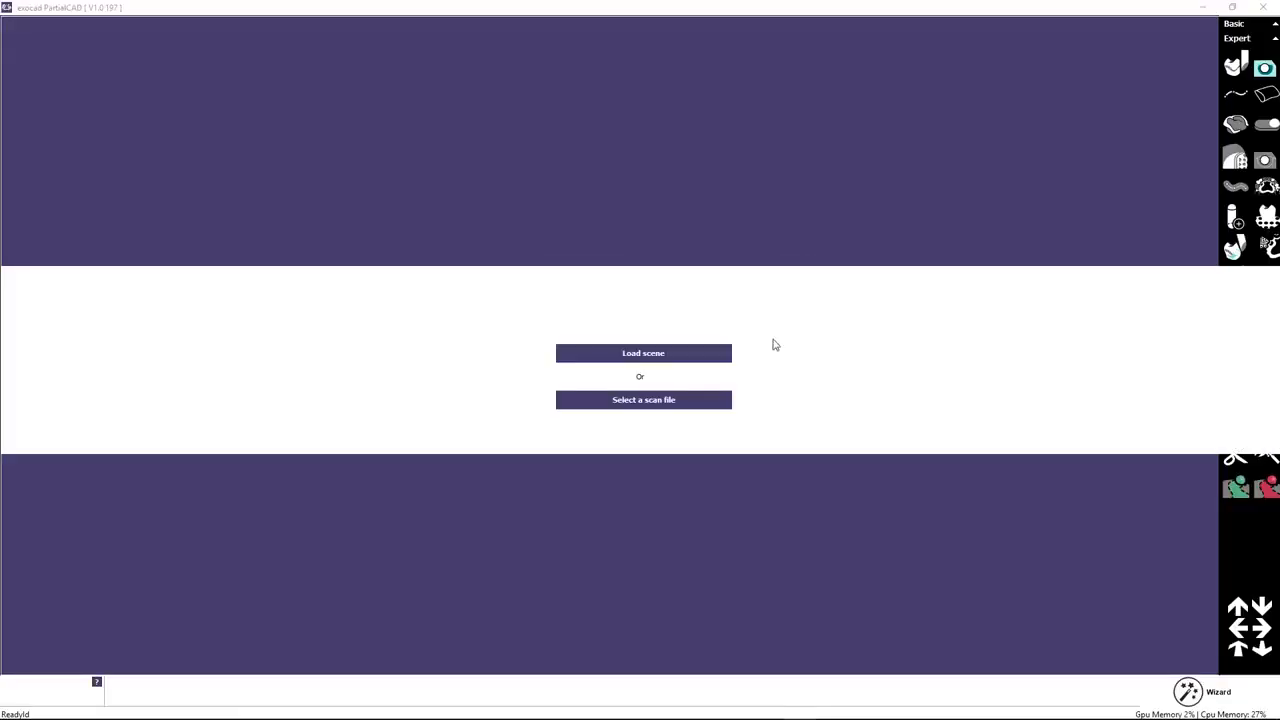
{"action": "left_click", "coordinate": [626, 404]}
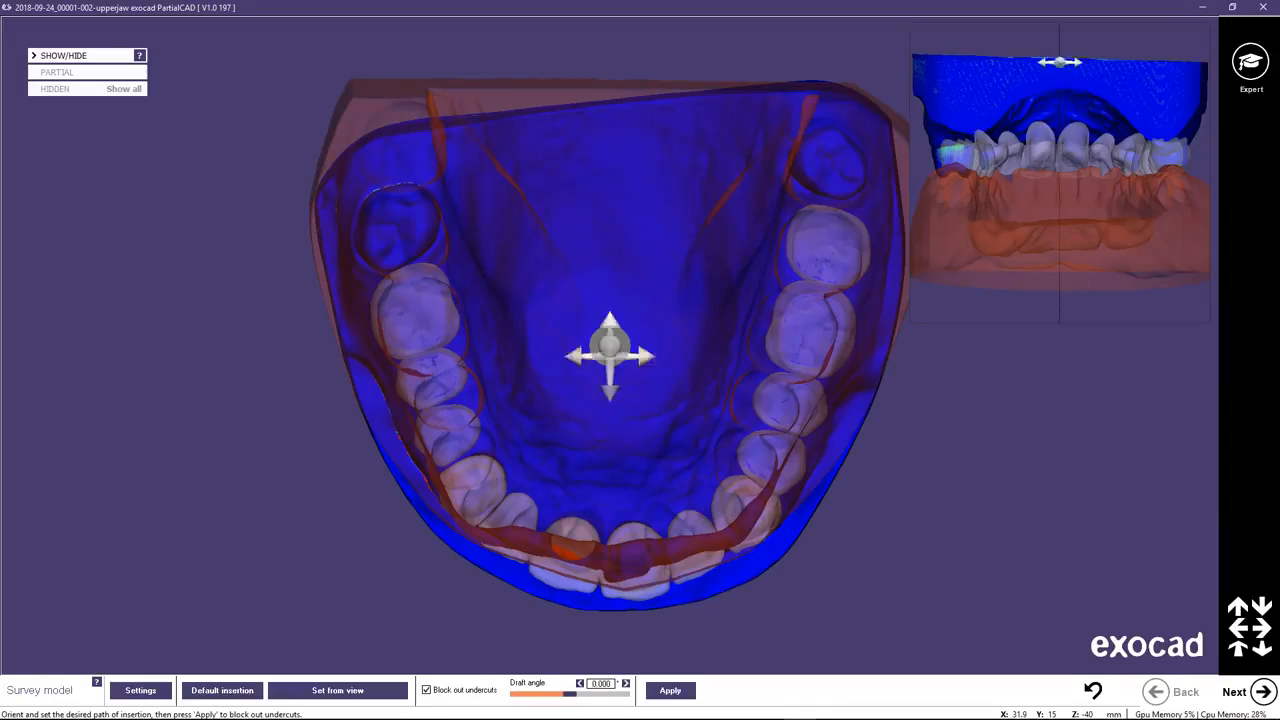
{"action": "left_click", "coordinate": [33, 55]}
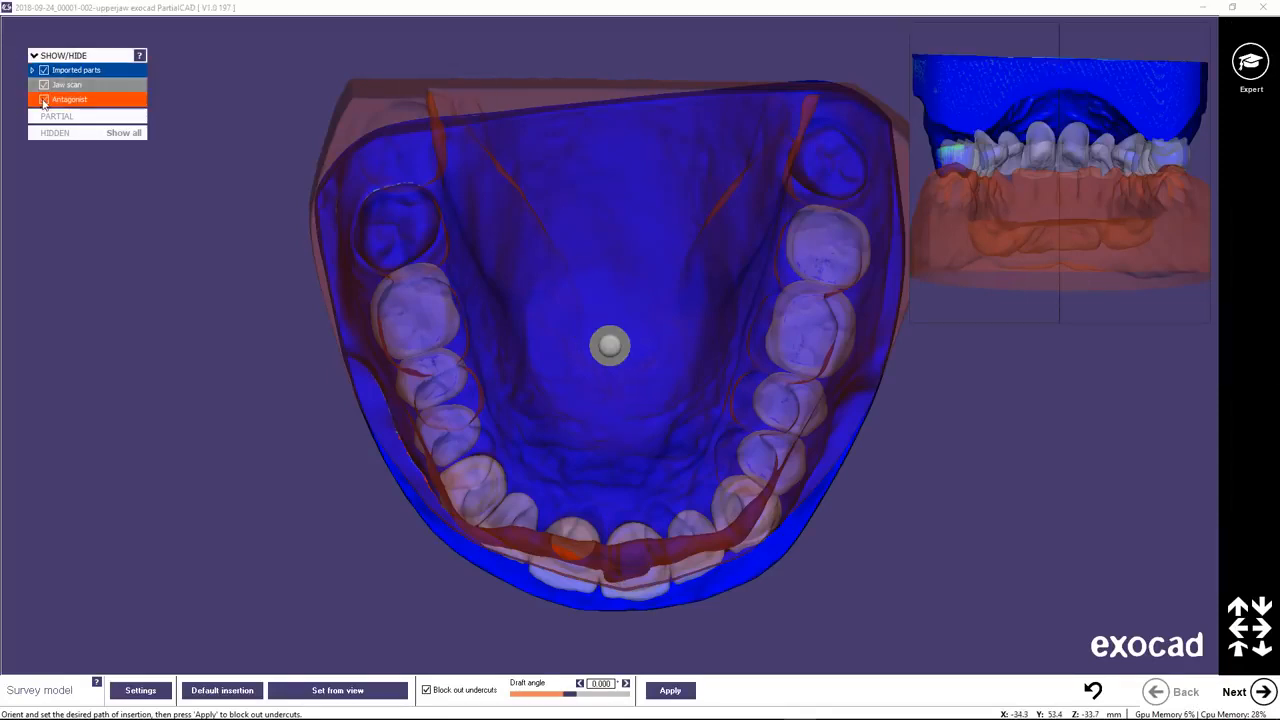
{"action": "left_click", "coordinate": [44, 101]}
Tilt the path of insertion on the upper jaw model for surveying, keeping undercut block-out enabled.
{"action": "right_click_drag", "start_coordinate": [611, 432], "coordinate": [633, 410]}
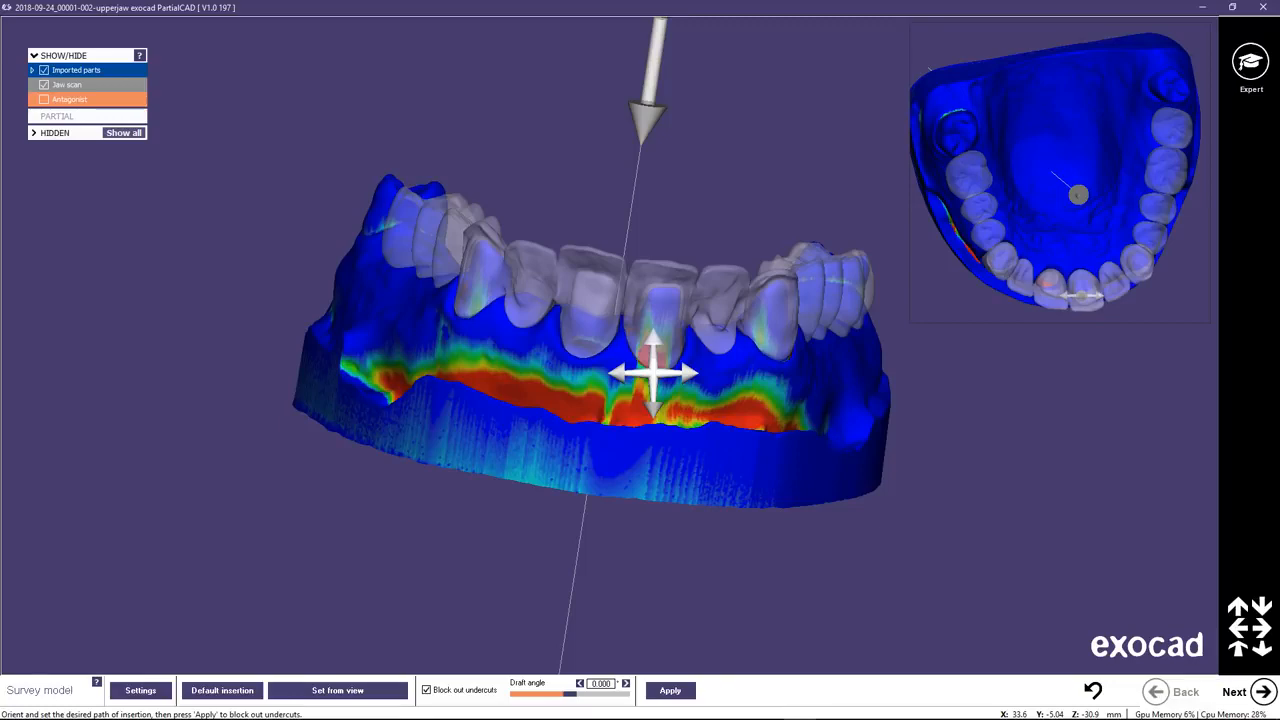
{"action": "left_click_drag", "start_coordinate": [652, 372], "coordinate": [588, 372]}
{"action": "right_click_drag", "start_coordinate": [588, 373], "coordinate": [655, 456]}
{"action": "scroll", "coordinate": [655, 456], "scroll_direction": "up", "scroll_amount": 3}
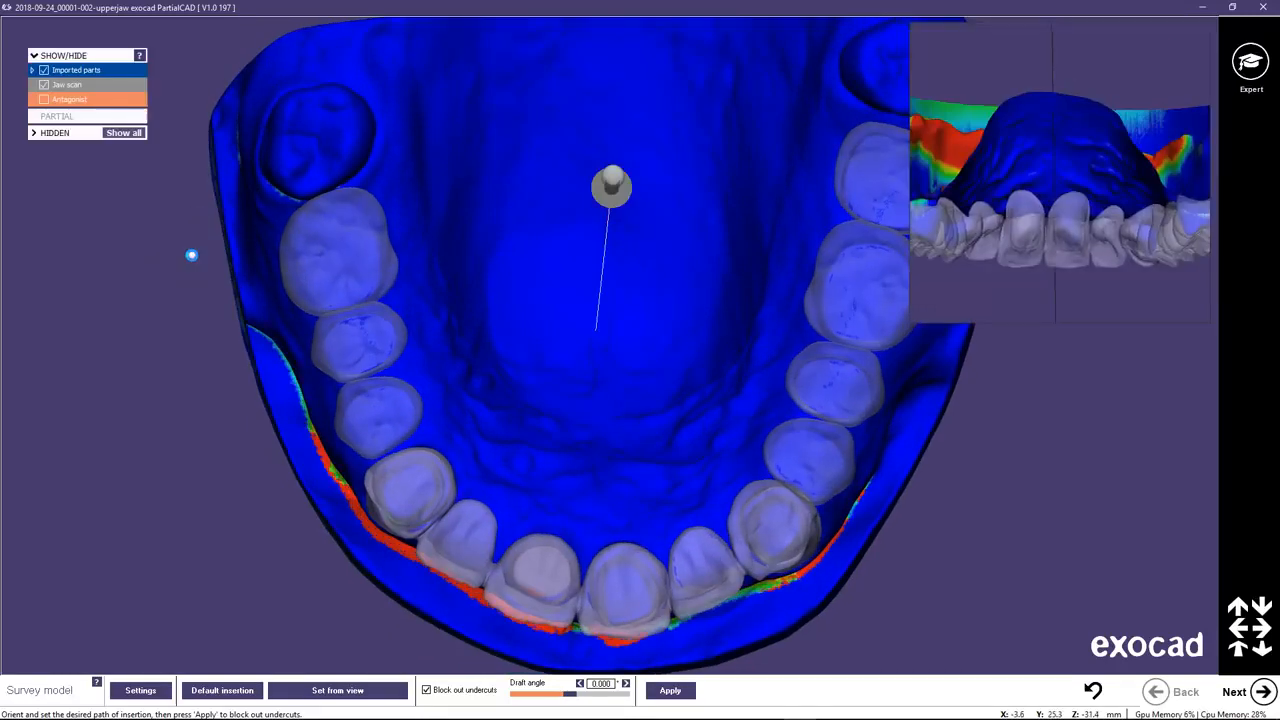
Hide the jaw scan, orient the view along the crowns of the anterior bridge and set the path of insertion from that view.
{"action": "left_click", "coordinate": [43, 86]}
{"action": "right_click_drag", "start_coordinate": [634, 447], "coordinate": [643, 457]}
{"action": "scroll", "coordinate": [632, 530], "scroll_direction": "up", "scroll_amount": 3}
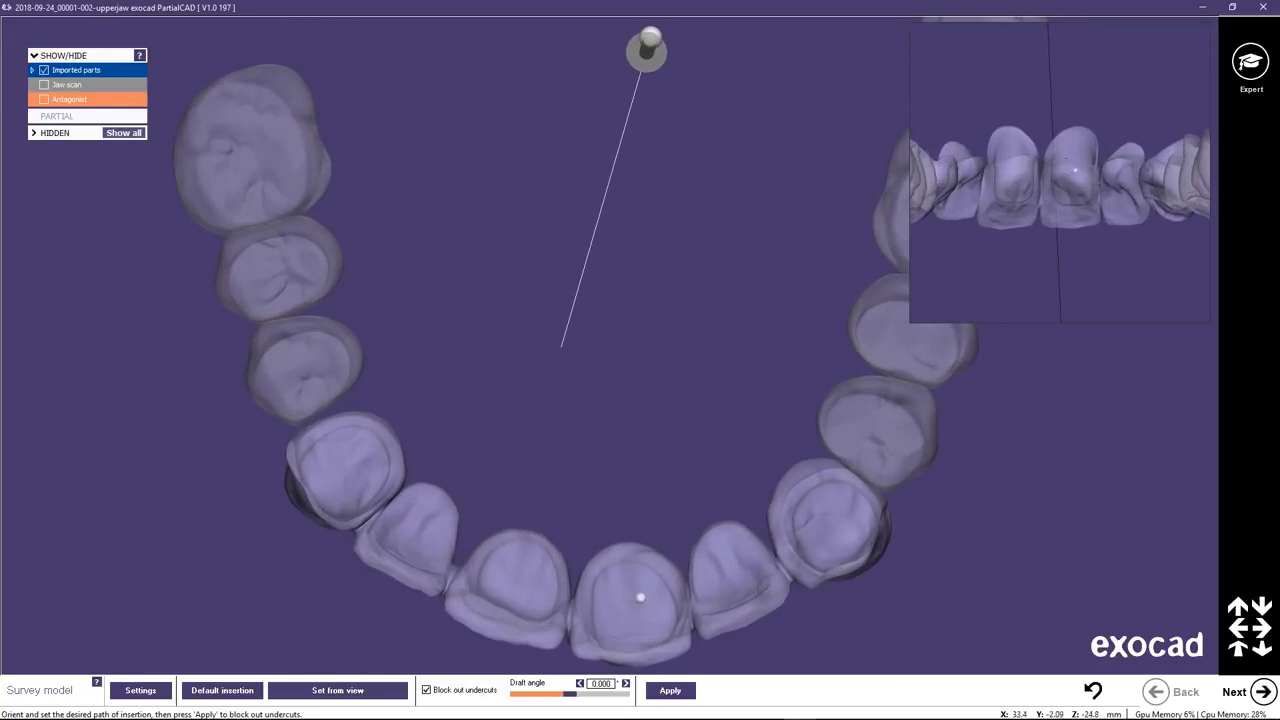
{"action": "middle_click", "coordinate": [641, 598]}
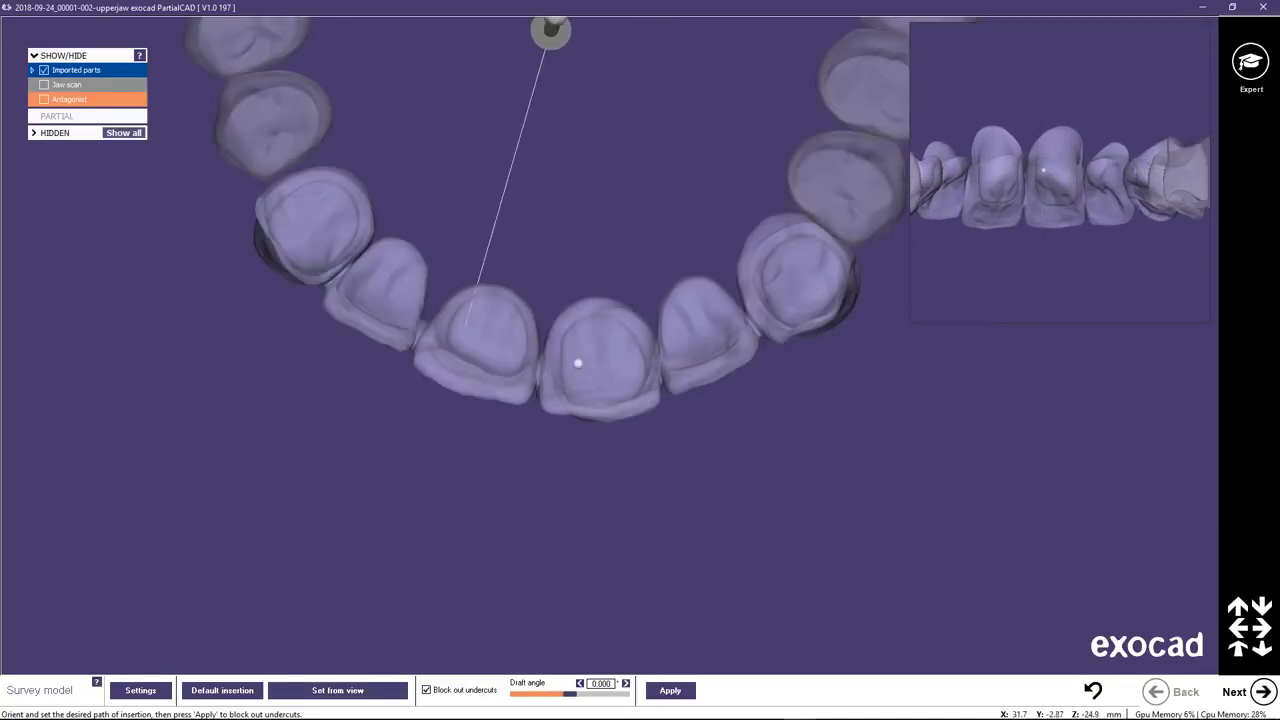
{"action": "right_click_drag", "start_coordinate": [579, 364], "coordinate": [580, 358]}
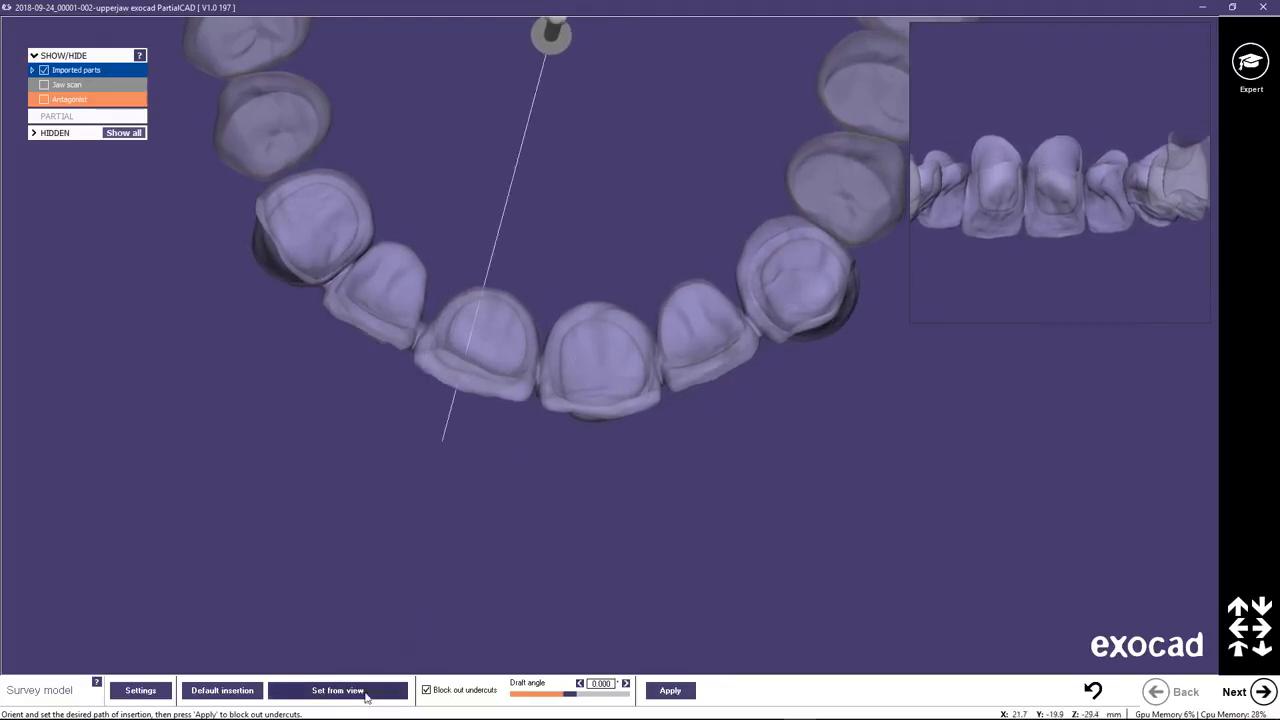
{"action": "left_click", "coordinate": [329, 690]}
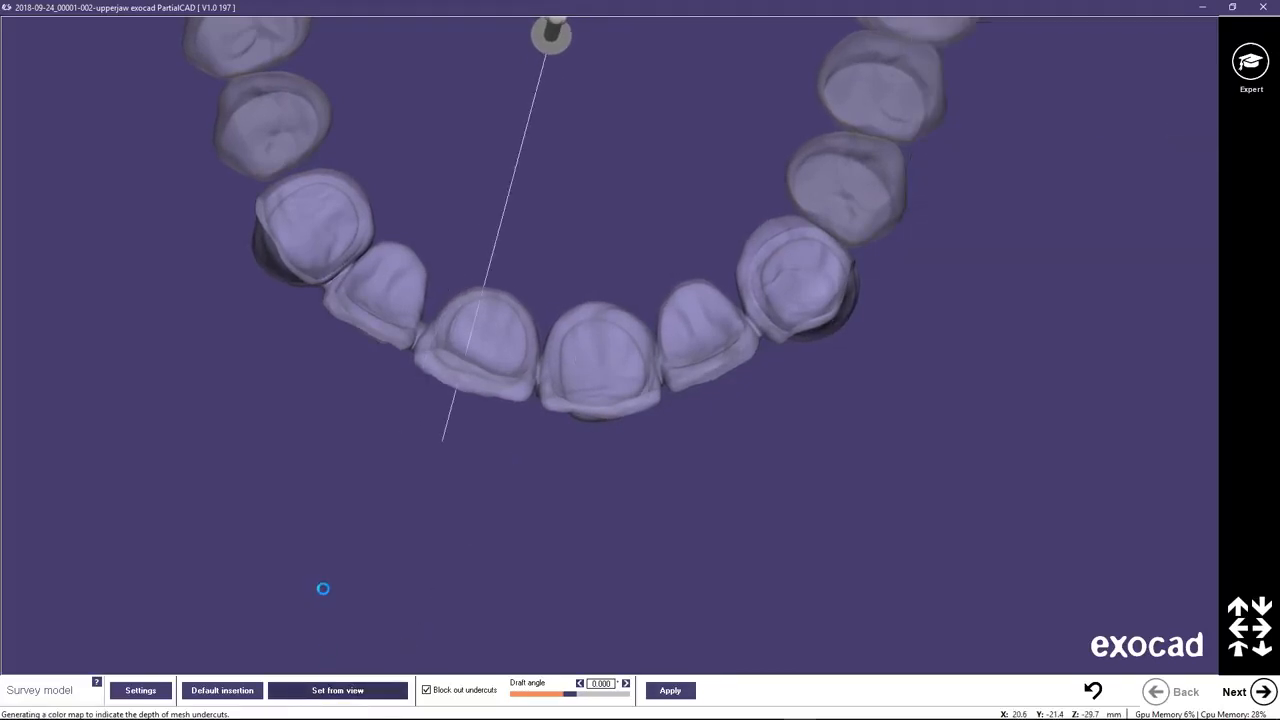
Show the jaw scan again and apply the undercut block-out with a draft angle of 0.000.
{"action": "left_click", "coordinate": [43, 86]}
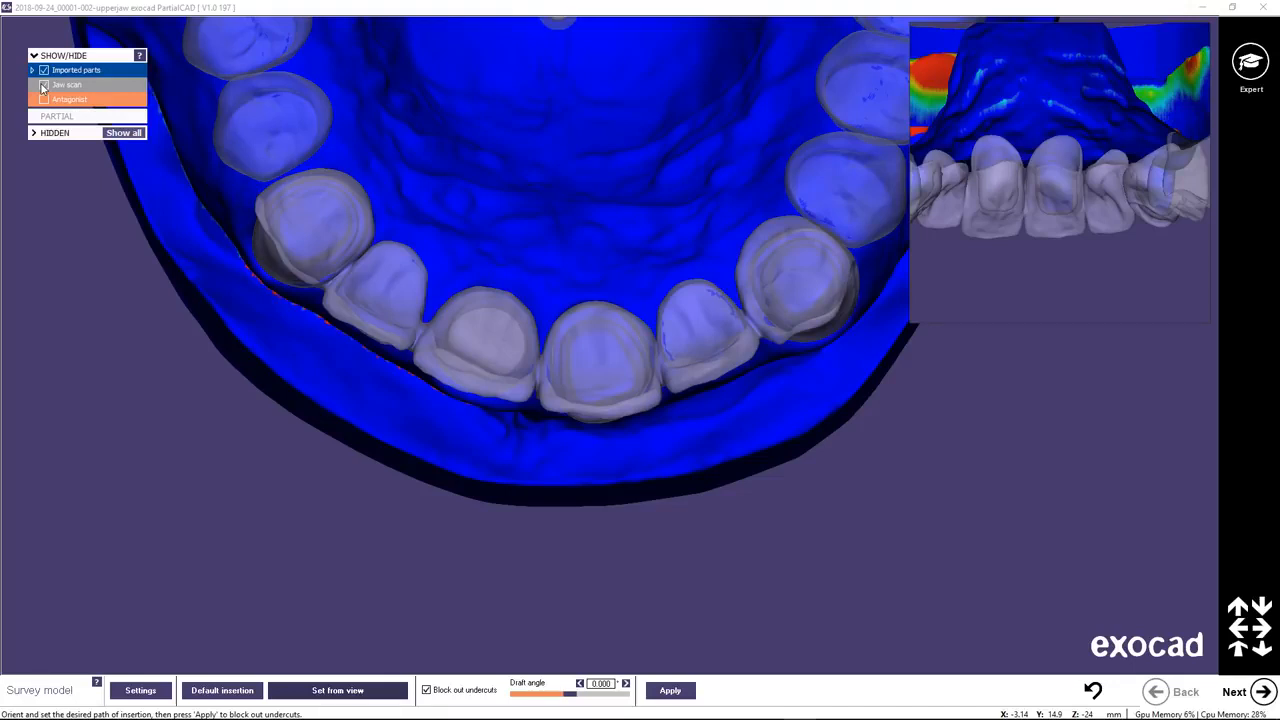
{"action": "scroll", "coordinate": [557, 313], "scroll_direction": "down", "scroll_amount": 4}
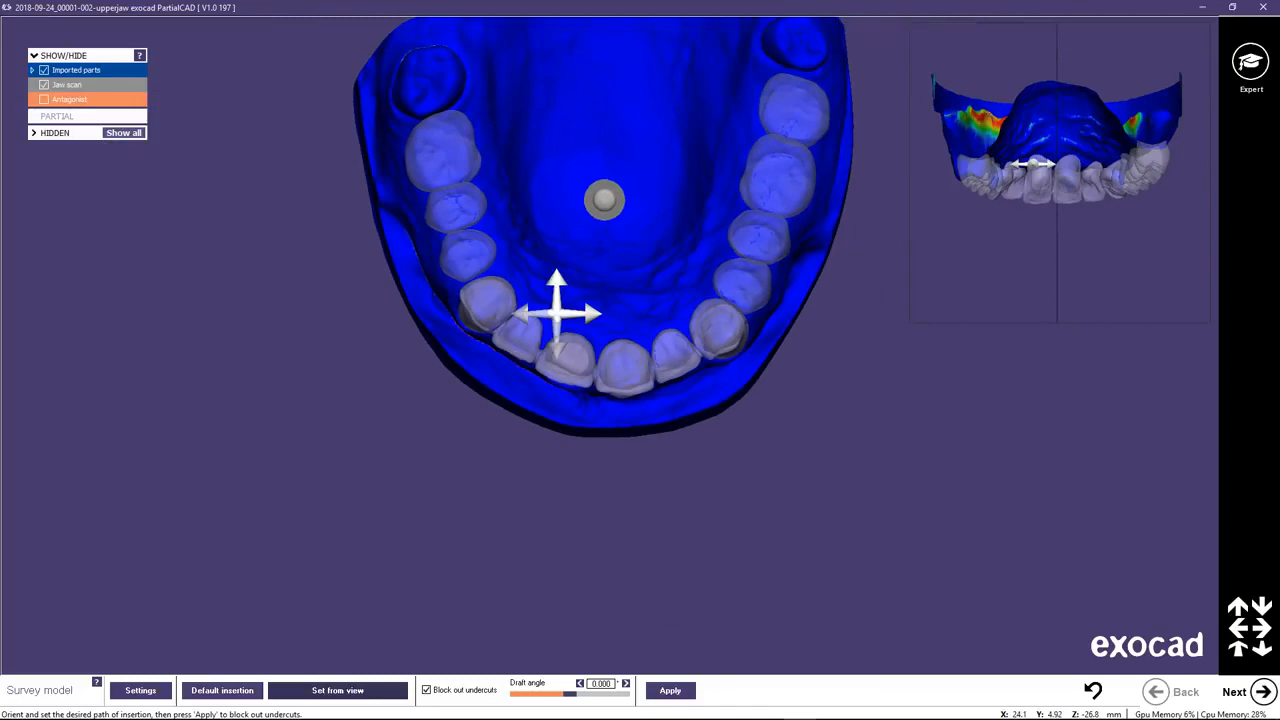
{"action": "left_click", "coordinate": [670, 690]}
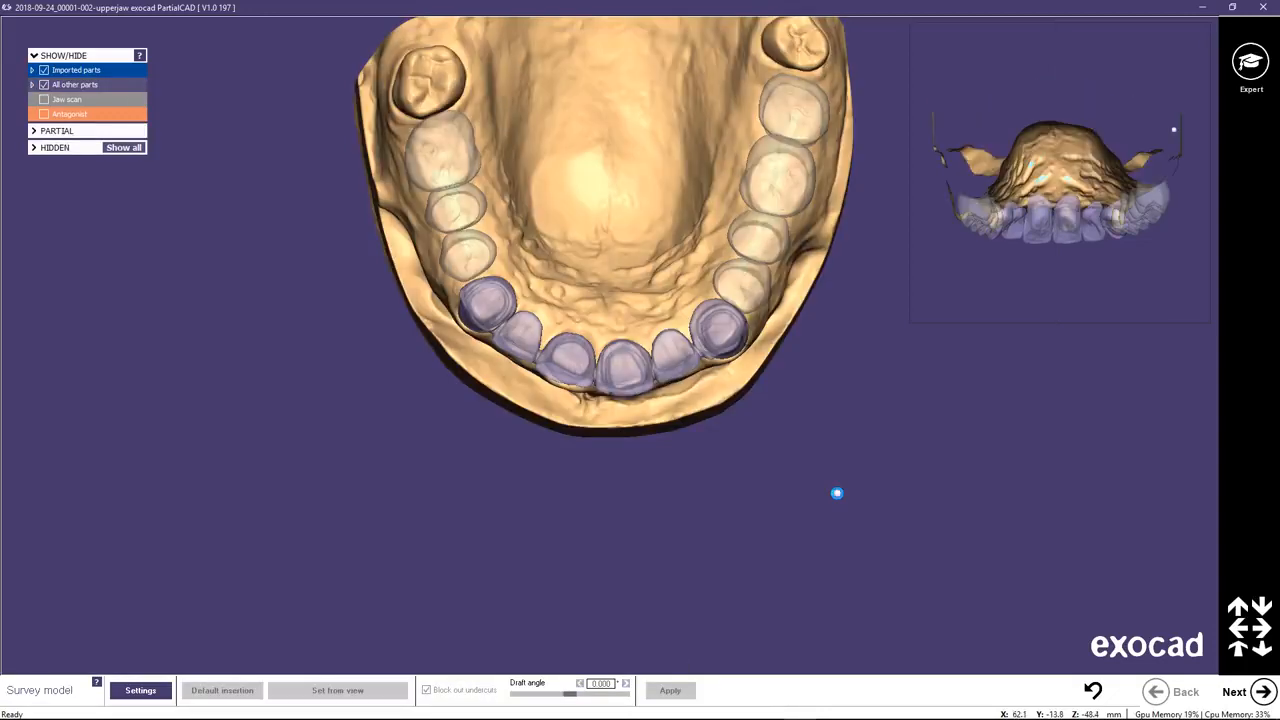
Inspect the blocked-out undercuts around the anterior bridge and jaw, and proceed to editing the blockout.
{"action": "right_click_drag", "start_coordinate": [656, 393], "coordinate": [659, 343]}
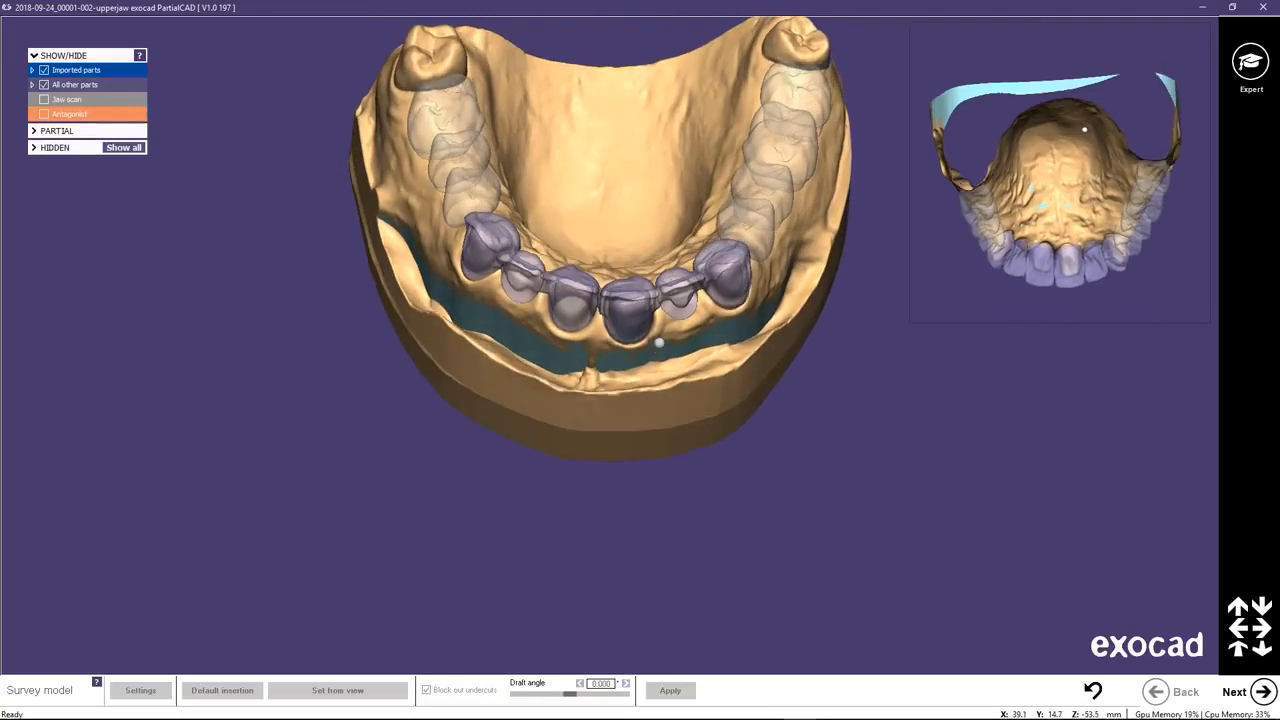
{"action": "scroll", "coordinate": [650, 330], "scroll_direction": "up", "scroll_amount": 4}
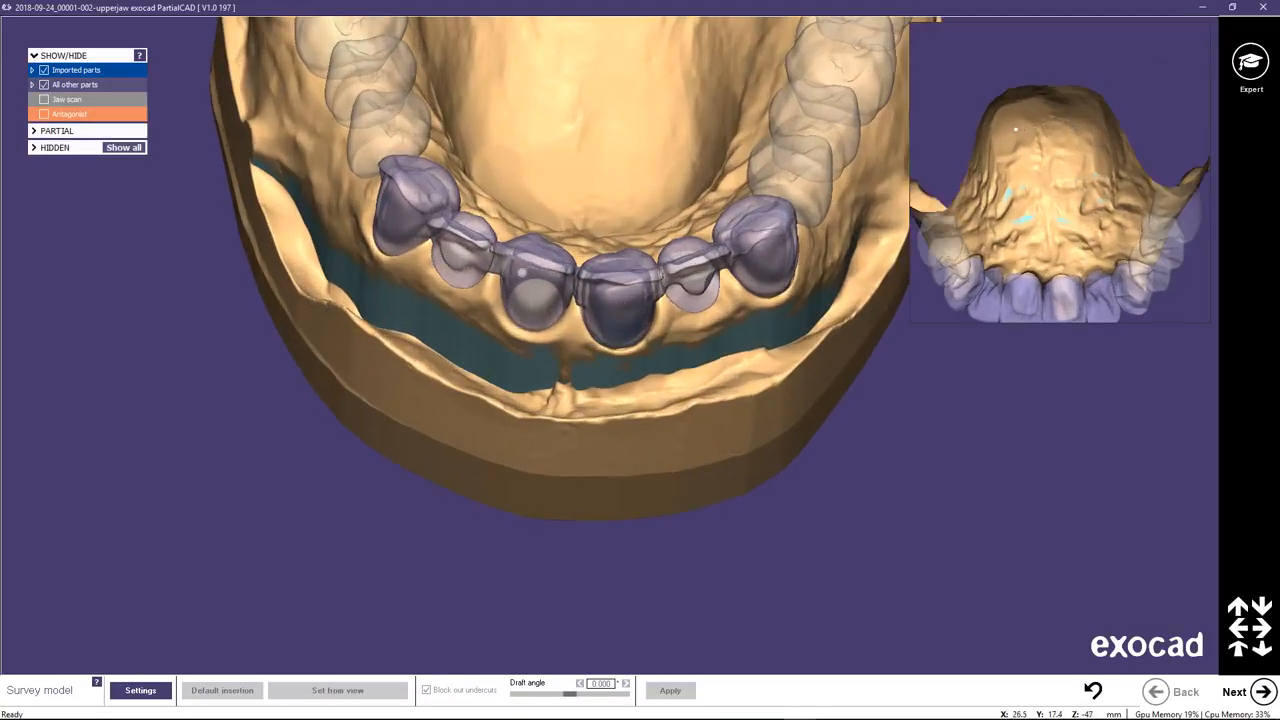
{"action": "right_click_drag", "start_coordinate": [534, 300], "coordinate": [630, 223]}
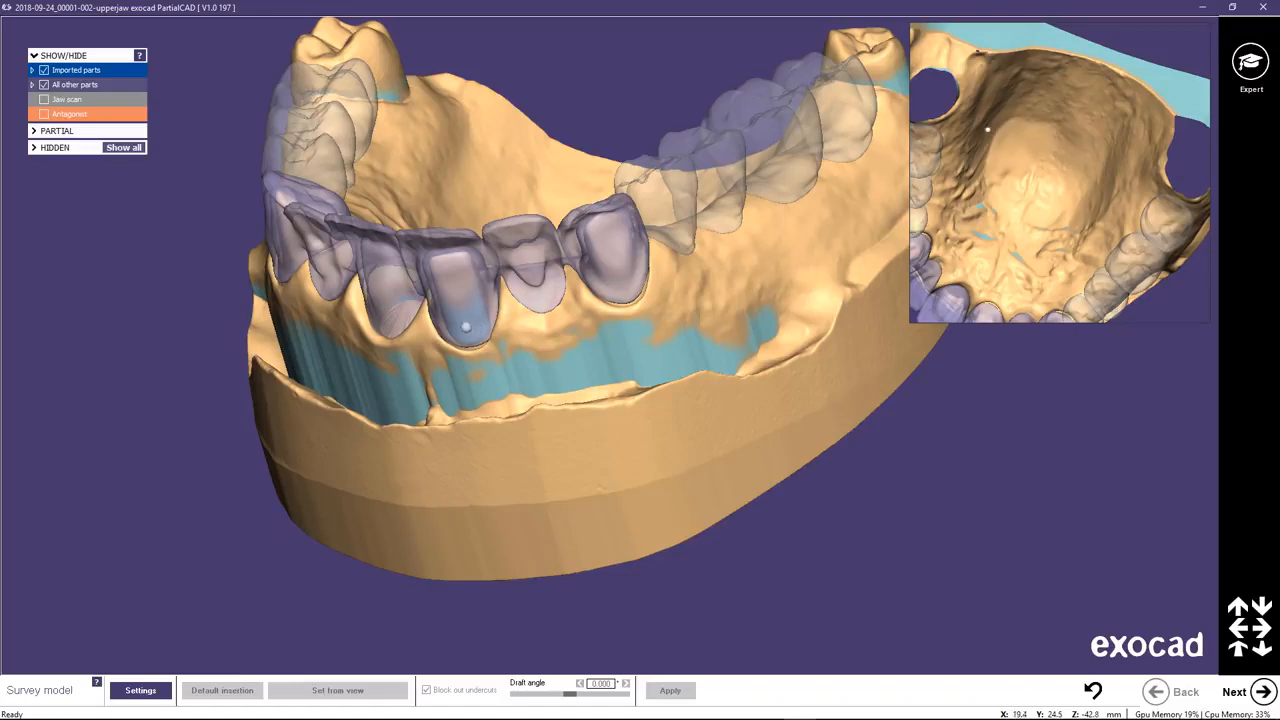
{"action": "right_click_drag", "start_coordinate": [480, 330], "coordinate": [488, 332]}
{"action": "middle_click_drag", "start_coordinate": [488, 335], "coordinate": [557, 404]}
{"action": "right_click_drag", "start_coordinate": [885, 530], "coordinate": [925, 445]}
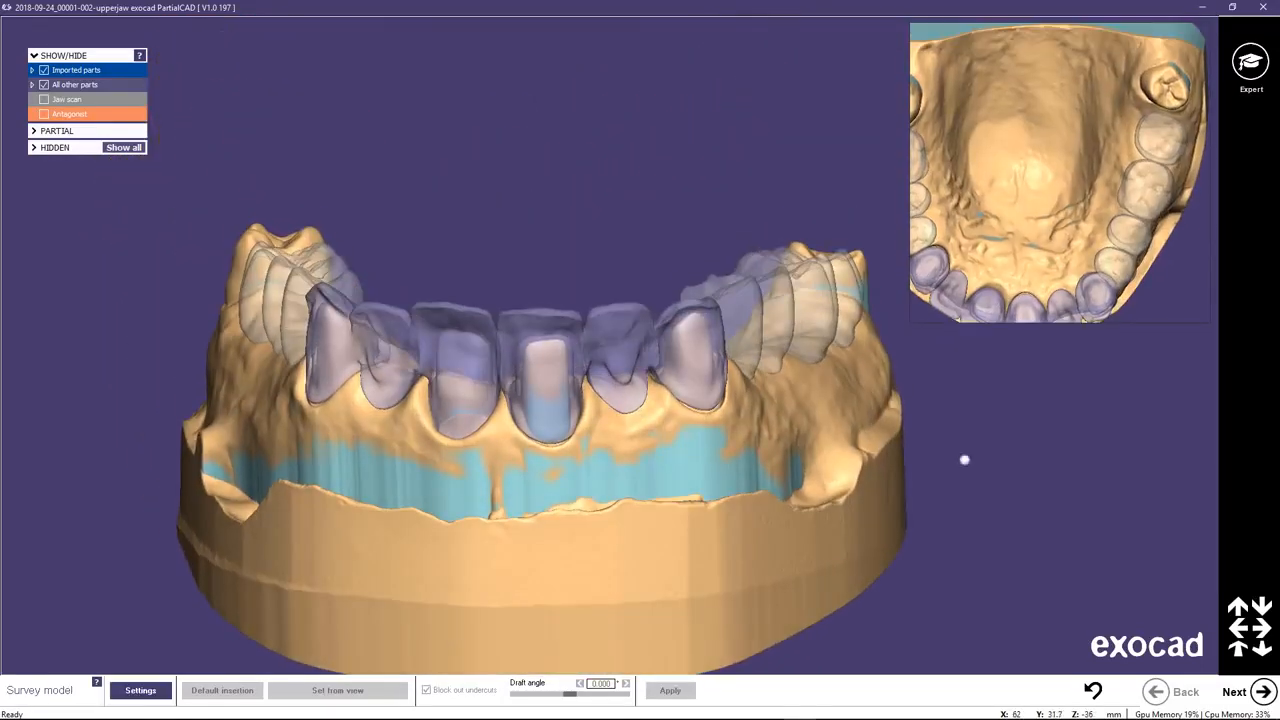
{"action": "left_click", "coordinate": [1252, 690]}
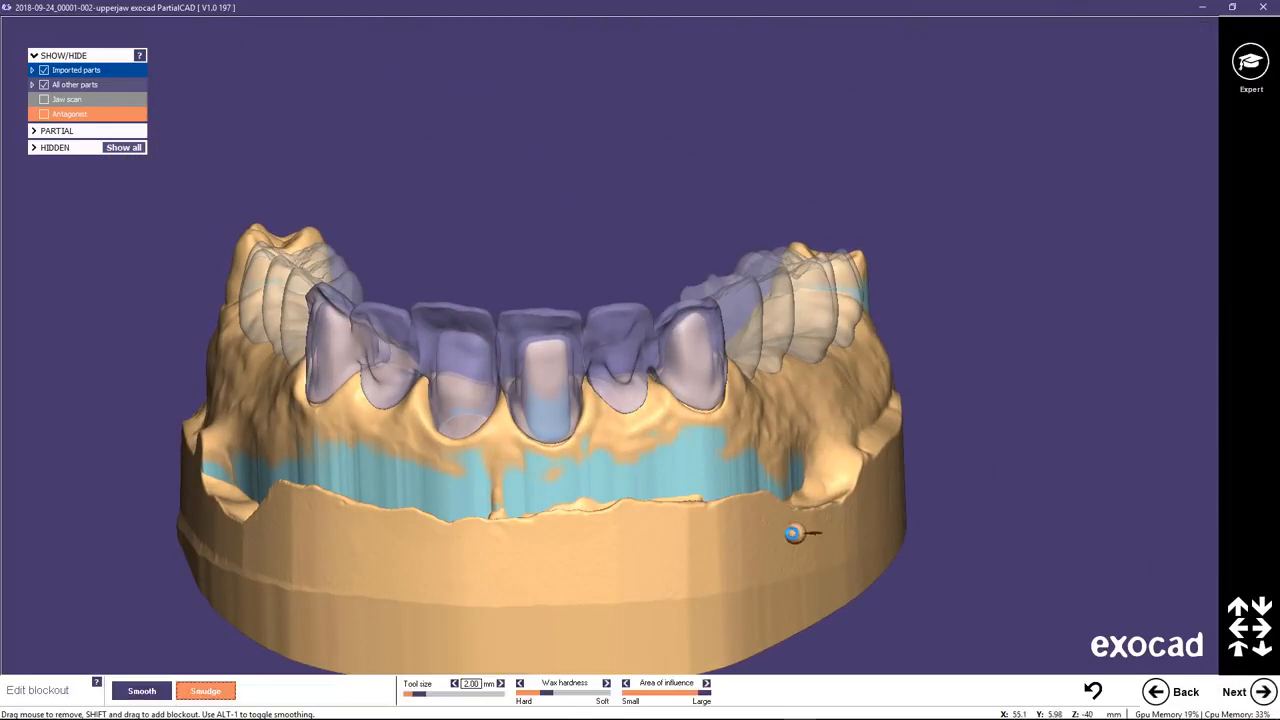
Enlarge the smudge tool to 3.00 mm and smudge away blockout on the rear molar behind pontic 17.
{"action": "right_click_drag", "start_coordinate": [760, 476], "coordinate": [830, 390]}
{"action": "middle_click", "coordinate": [1060, 394]}
{"action": "scroll", "coordinate": [690, 200], "scroll_direction": "up", "scroll_amount": 5}
{"action": "scroll", "coordinate": [680, 180], "scroll_direction": "up", "scroll_amount": 1, "text": "ctrl"}
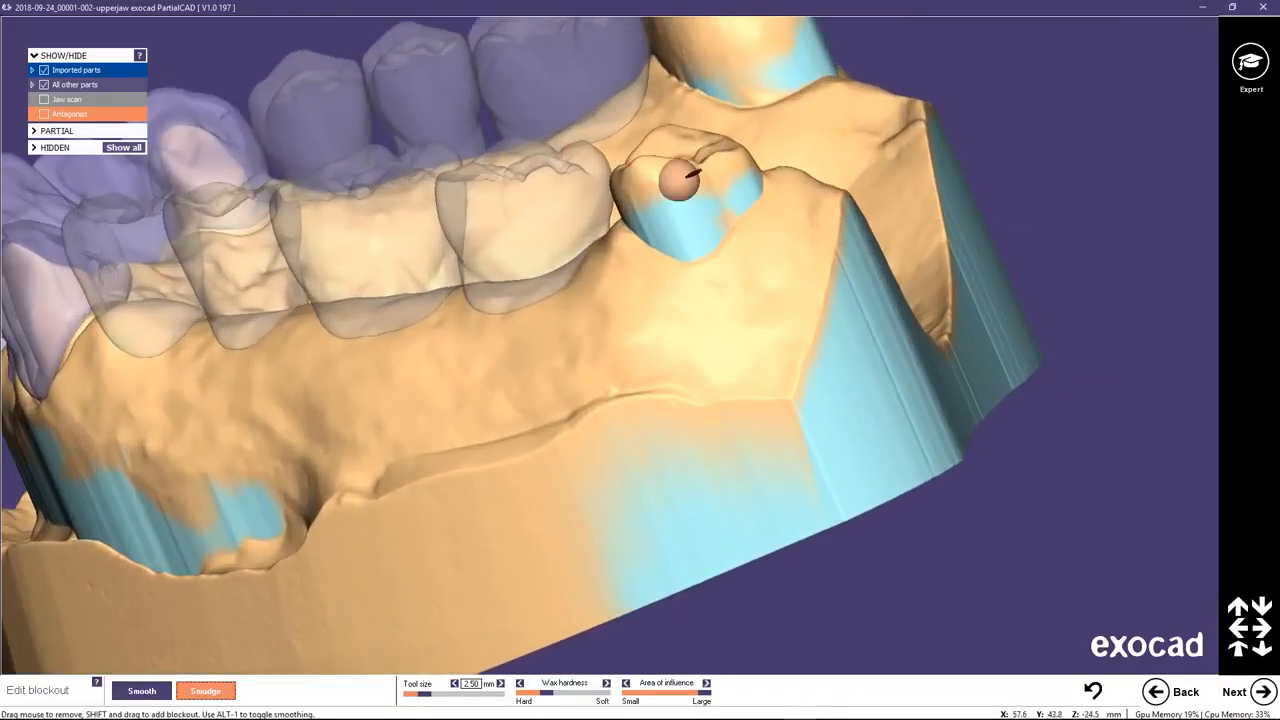
{"action": "scroll", "coordinate": [680, 180], "scroll_direction": "up", "scroll_amount": 1, "text": "ctrl"}
{"action": "mouse_move", "coordinate": [686, 187]}
{"action": "left_mouse_down"}
{"action": "mouse_move", "coordinate": [754, 189]}
{"action": "mouse_move", "coordinate": [683, 189]}
{"action": "left_mouse_up"}
{"action": "scroll", "coordinate": [712, 117], "scroll_direction": "down", "scroll_amount": 2}
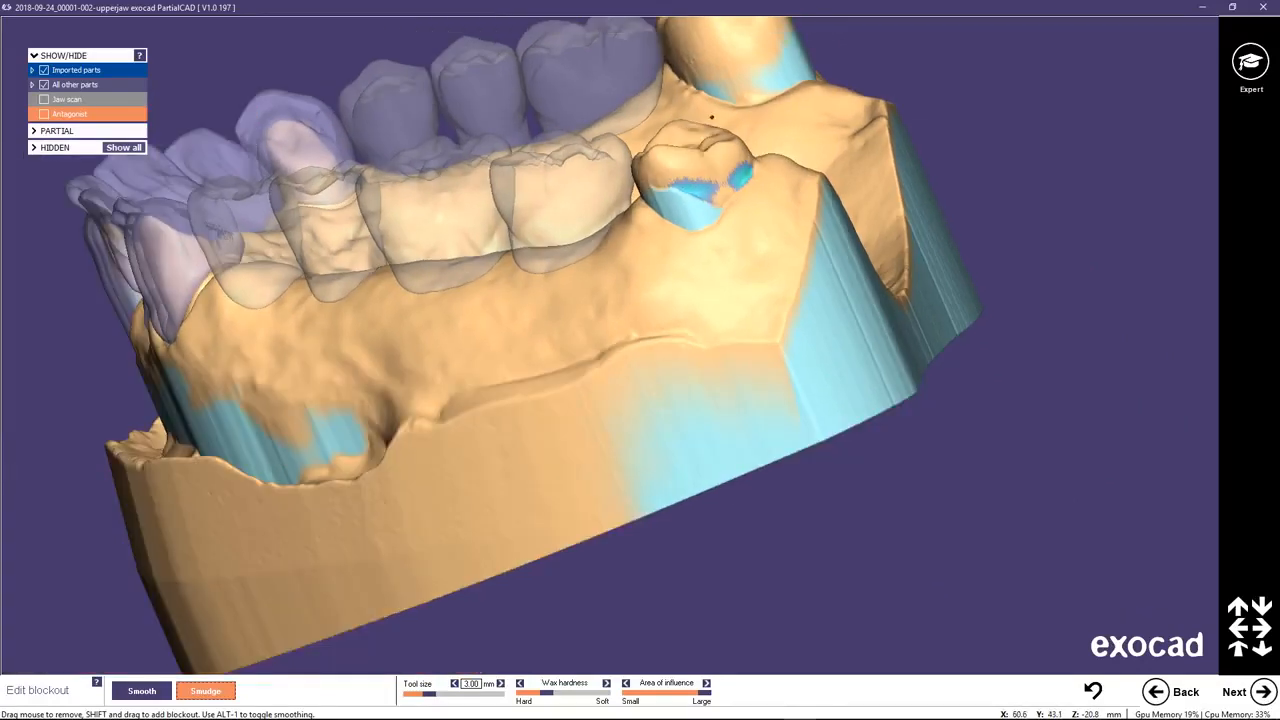
Smudge away blockout on the rear molar on the opposite side of the arch.
{"action": "middle_click", "coordinate": [754, 65]}
{"action": "right_click_drag", "start_coordinate": [693, 218], "coordinate": [430, 215]}
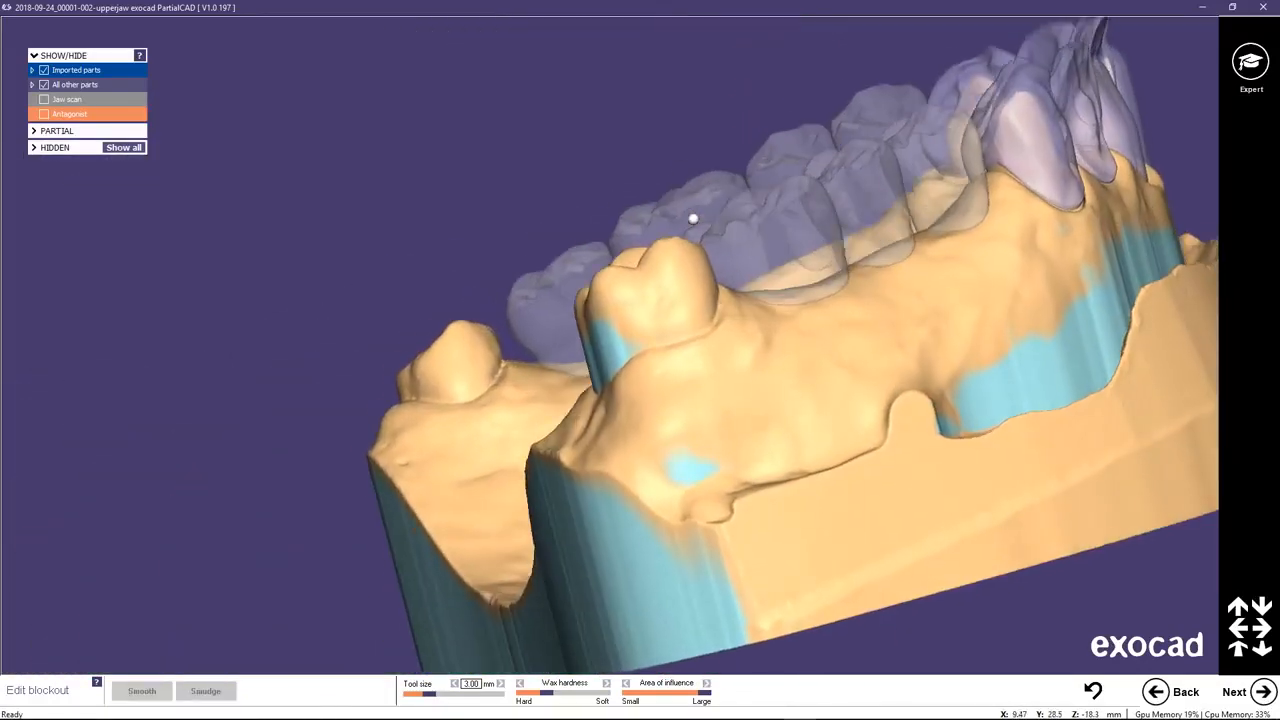
{"action": "right_click_drag", "start_coordinate": [622, 272], "coordinate": [645, 298]}
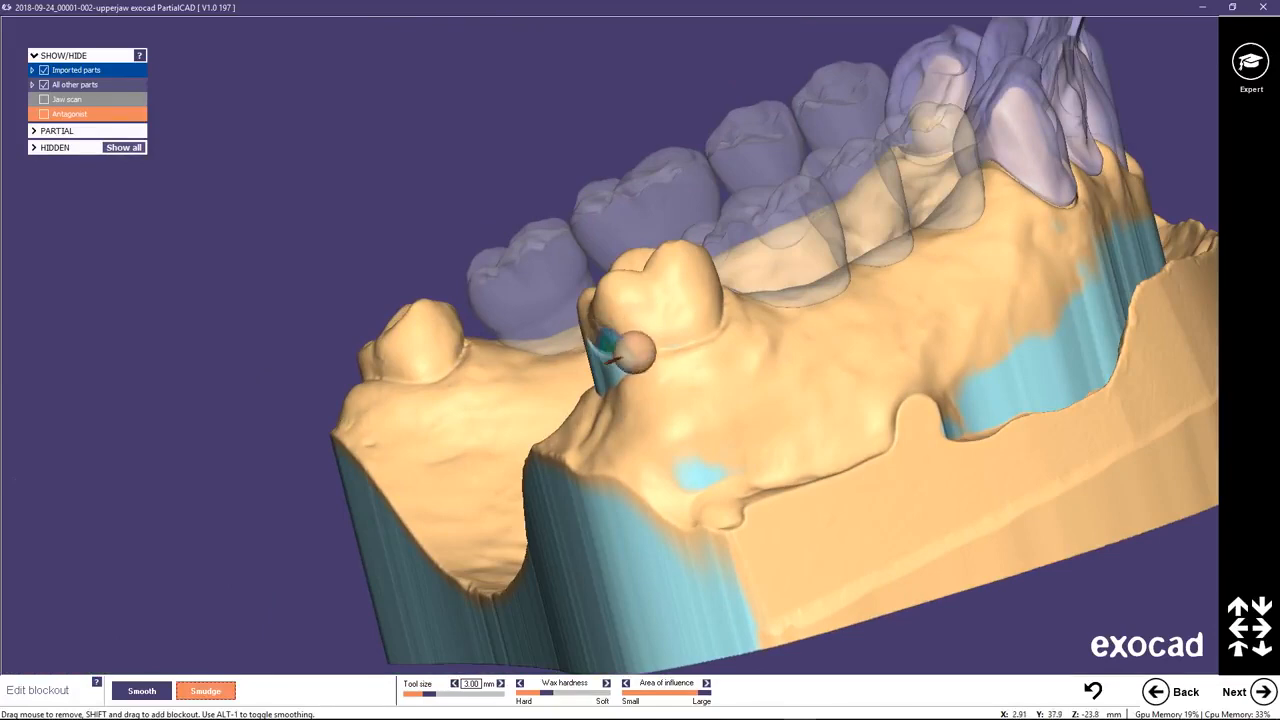
{"action": "scroll", "coordinate": [667, 337], "scroll_direction": "down", "scroll_amount": 2}
{"action": "right_click_drag", "start_coordinate": [760, 337], "coordinate": [762, 342]}
Hide partial pontics 26, 25, 24, 17, 16, 15 and 14, keeping the bridge and the refractory model displayed.
{"action": "mouse_move", "coordinate": [443, 343]}
{"action": "right_mouse_down"}
{"action": "mouse_move", "coordinate": [508, 337]}
{"action": "mouse_move", "coordinate": [767, 238]}
{"action": "right_mouse_up"}
{"action": "middle_click_drag", "start_coordinate": [1001, 337], "coordinate": [776, 231]}
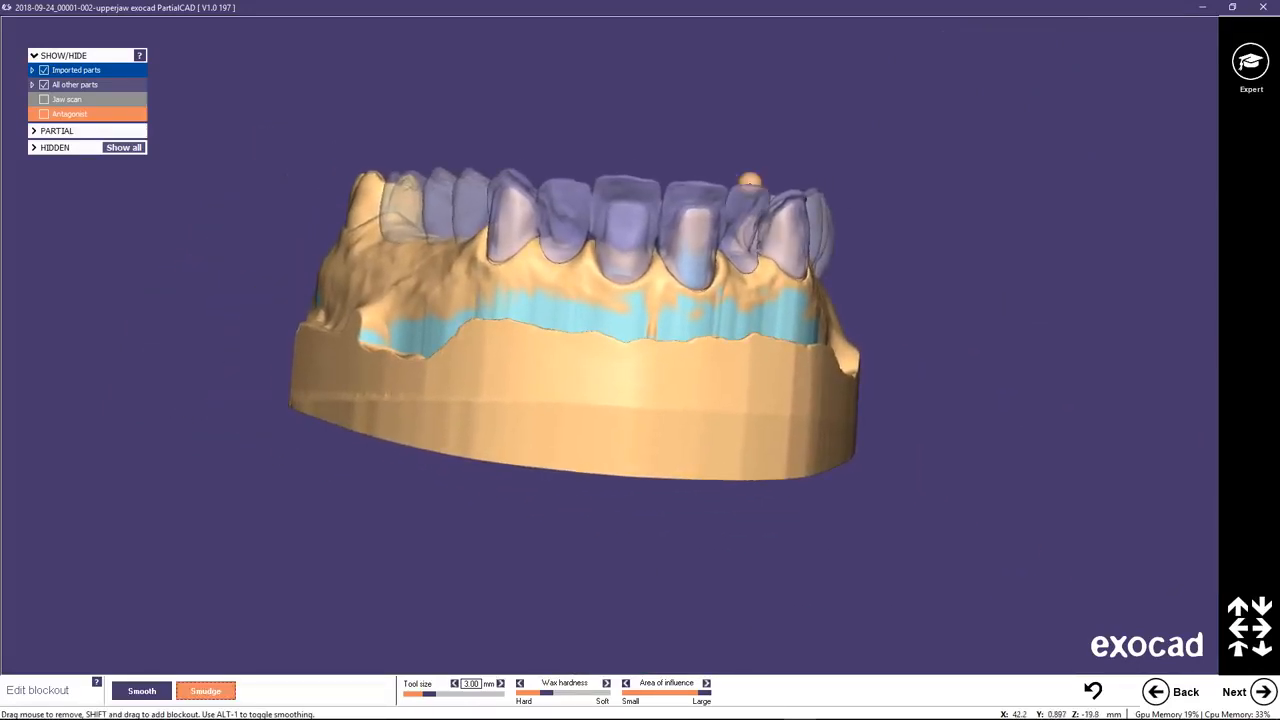
{"action": "right_click_drag", "start_coordinate": [705, 150], "coordinate": [690, 169]}
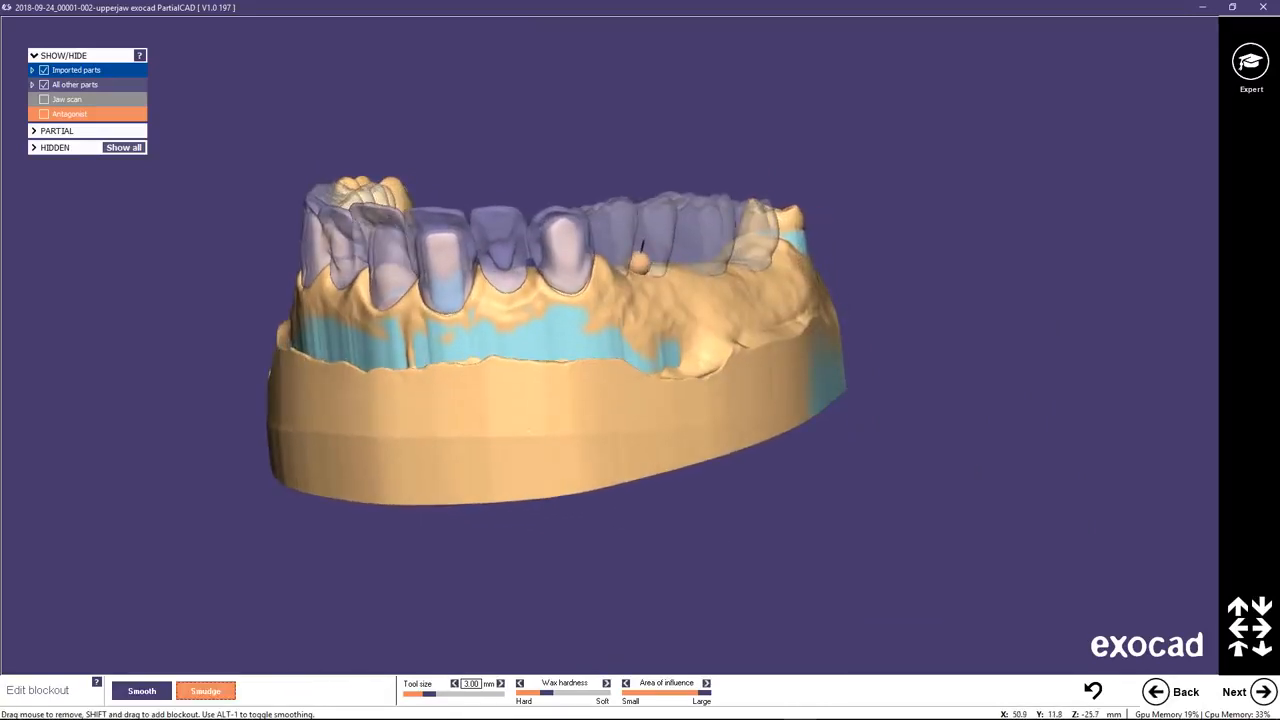
{"action": "middle_click", "coordinate": [639, 263]}
{"action": "mouse_move", "coordinate": [613, 271]}
{"action": "right_mouse_down"}
{"action": "mouse_move", "coordinate": [552, 305]}
{"action": "mouse_move", "coordinate": [537, 350]}
{"action": "mouse_move", "coordinate": [583, 374]}
{"action": "mouse_move", "coordinate": [523, 328]}
{"action": "right_mouse_up"}
{"action": "scroll", "coordinate": [537, 350], "scroll_direction": "up", "scroll_amount": 2}
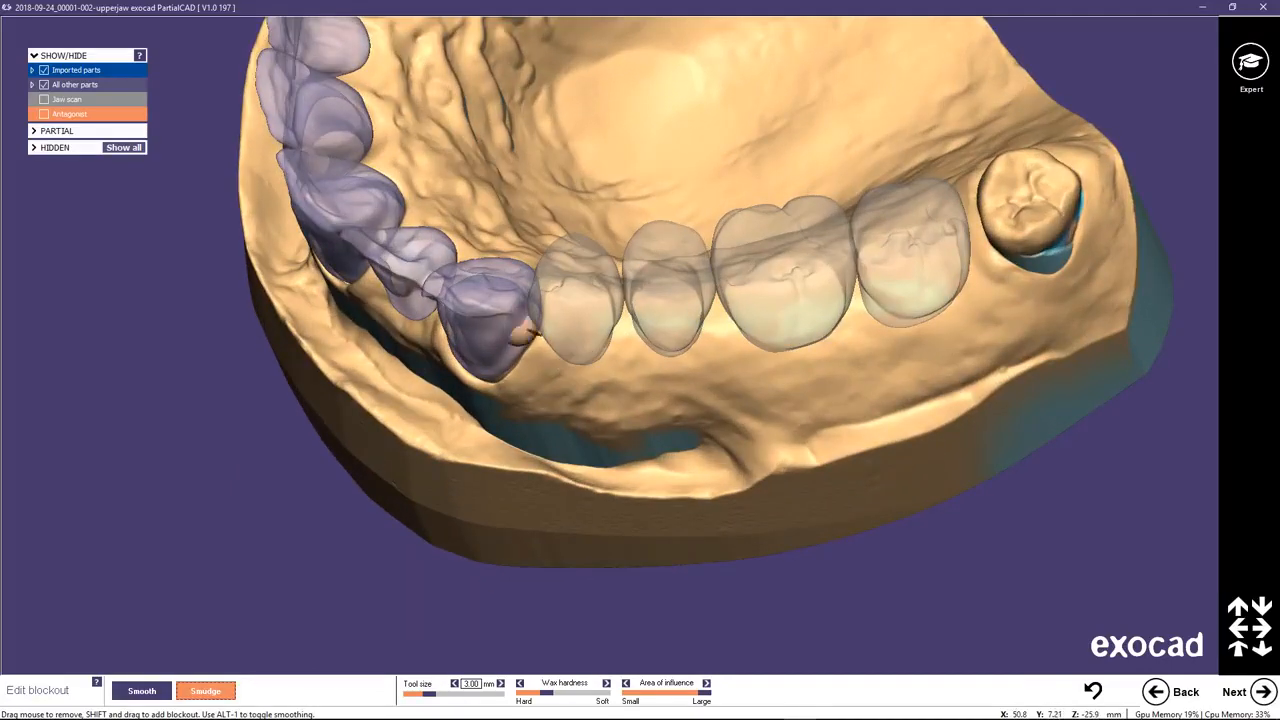
{"action": "left_click", "coordinate": [33, 85]}
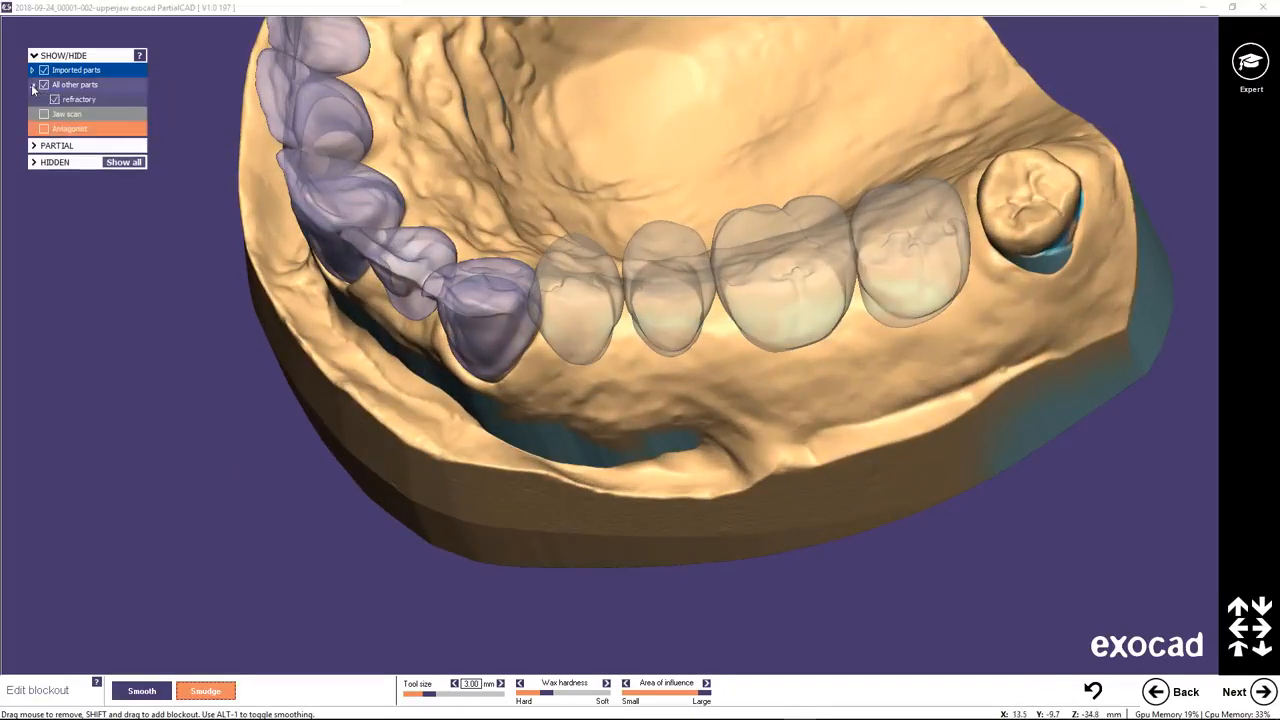
{"action": "left_click", "coordinate": [33, 70]}
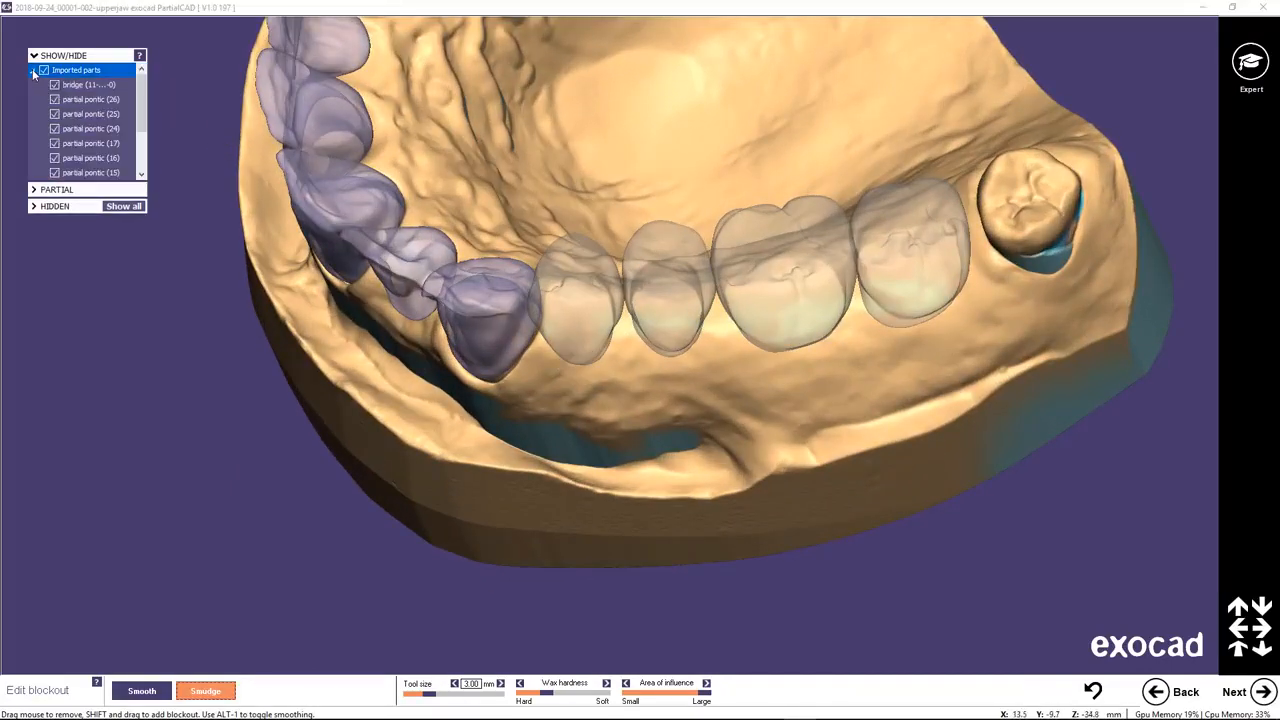
{"action": "mouse_move", "coordinate": [139, 103]}
{"action": "left_mouse_down"}
{"action": "mouse_move", "coordinate": [140, 118]}
{"action": "mouse_move", "coordinate": [141, 106]}
{"action": "left_mouse_up"}
{"action": "left_click", "coordinate": [55, 158]}
{"action": "left_click", "coordinate": [55, 172]}
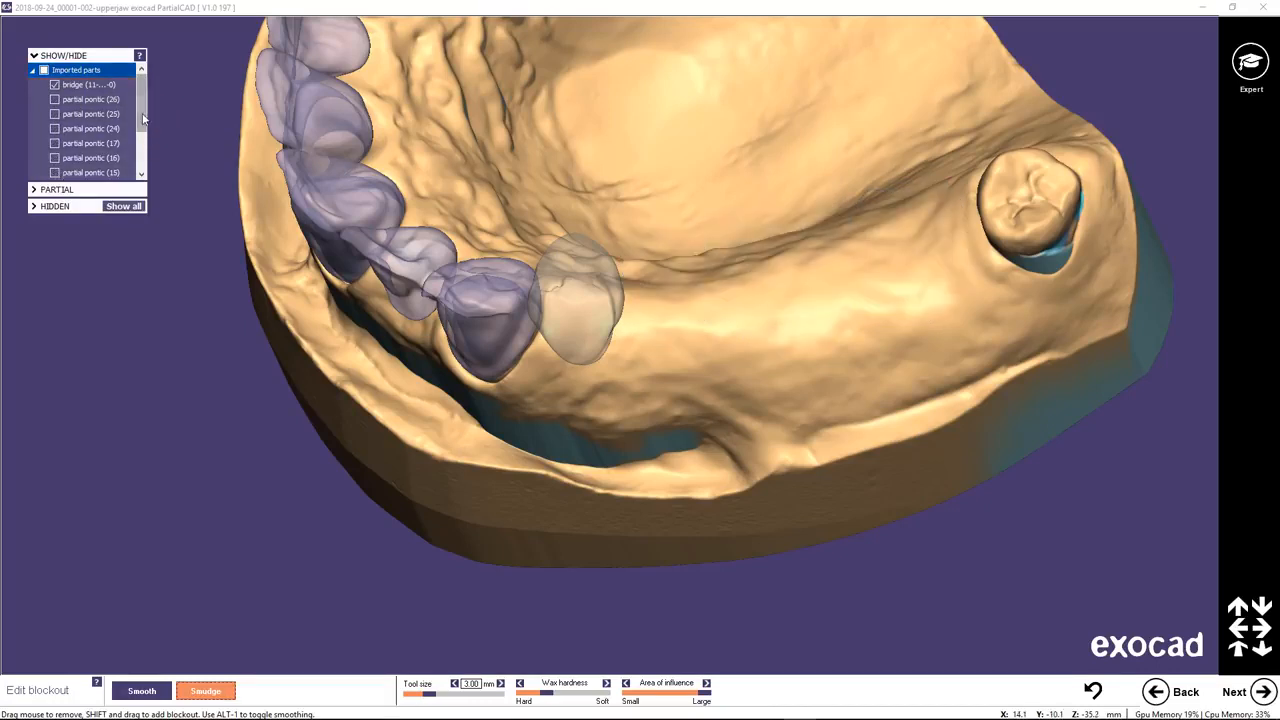
{"action": "left_click_drag", "start_coordinate": [143, 119], "coordinate": [141, 133]}
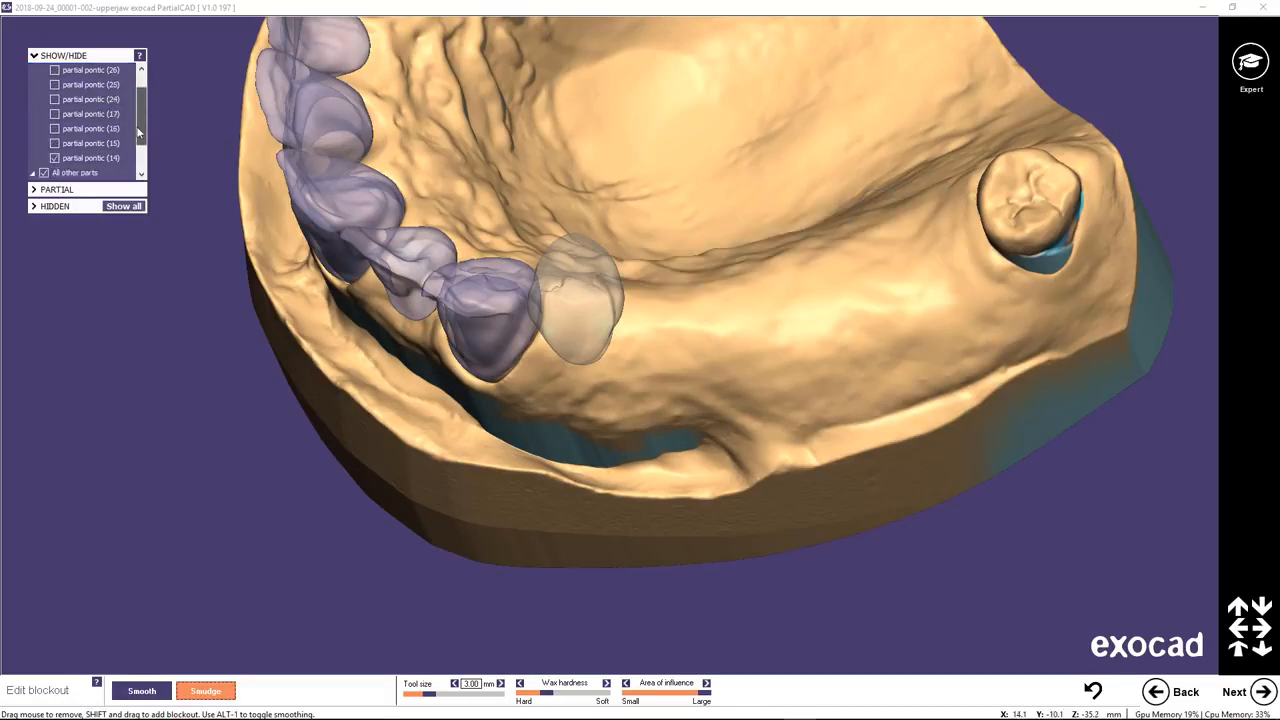
{"action": "left_click", "coordinate": [55, 158]}
Build up blockout with the 3.00 mm smoothing tool in its material-adding mode along the distal margin of the canine beside pontic 14's site.
{"action": "scroll", "coordinate": [623, 347], "scroll_direction": "up", "scroll_amount": 5}
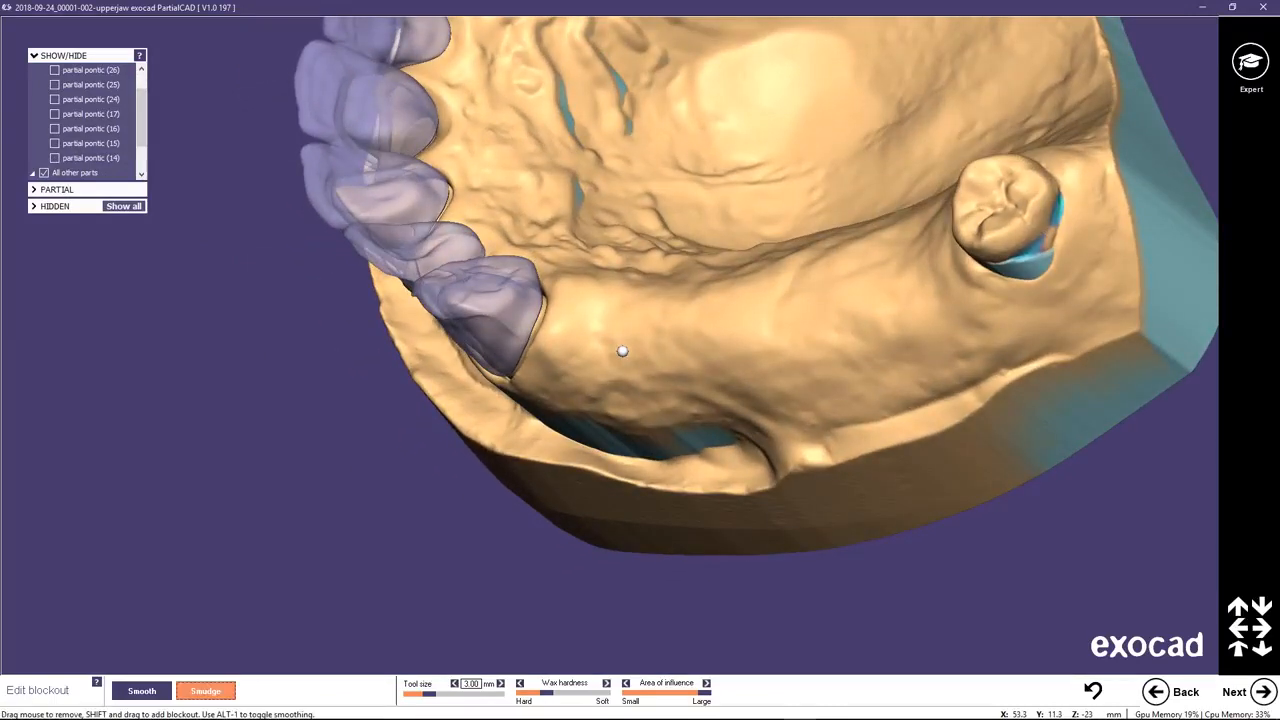
{"action": "scroll", "coordinate": [537, 294], "scroll_direction": "up", "scroll_amount": 3}
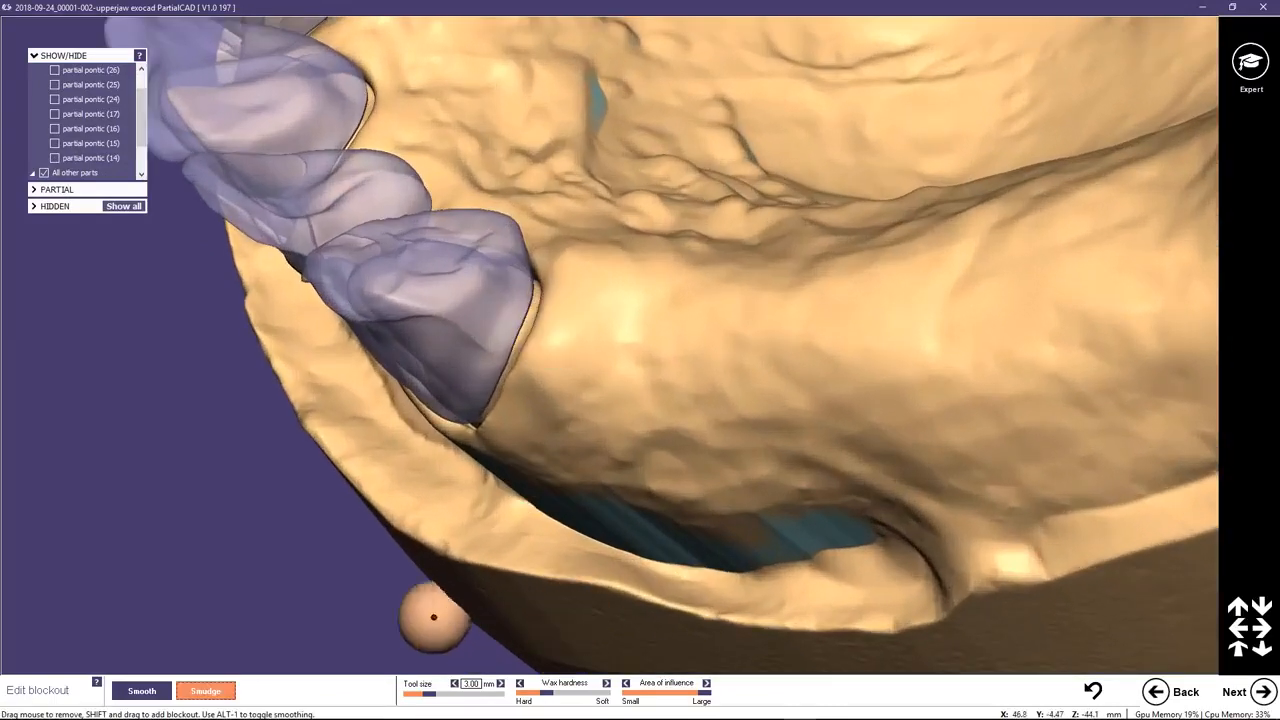
{"action": "left_click", "coordinate": [145, 690]}
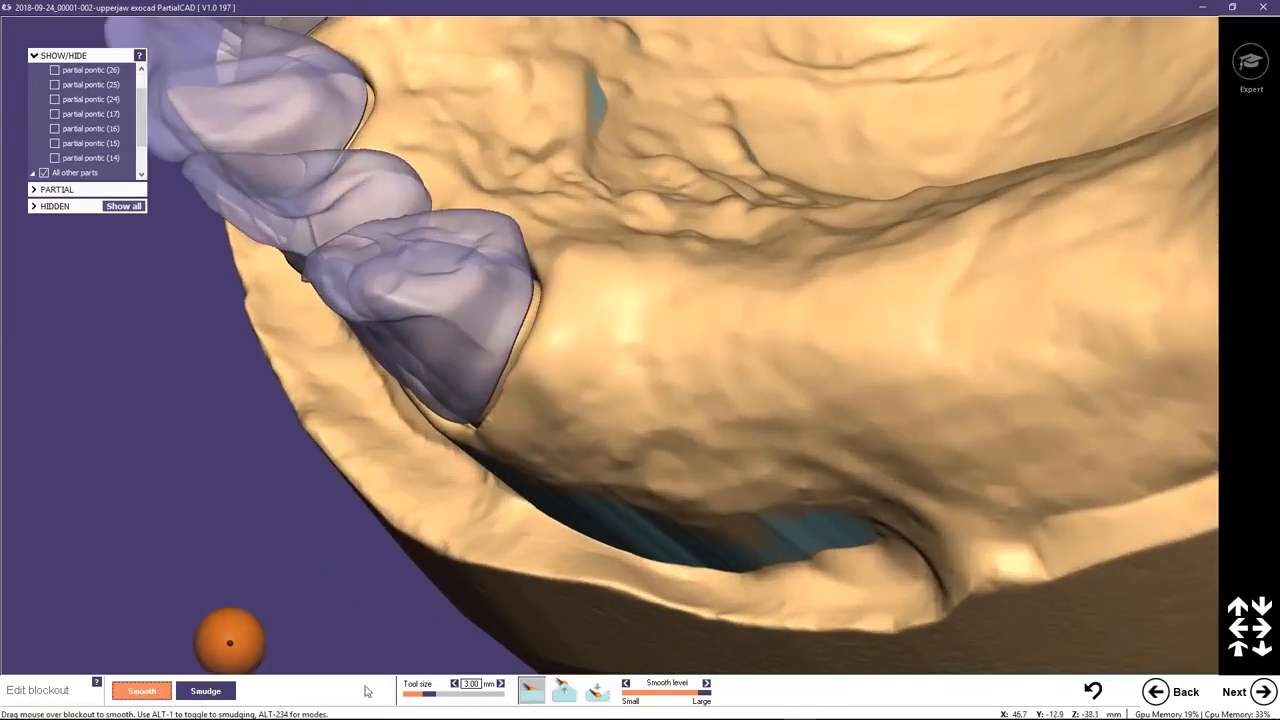
{"action": "left_click", "coordinate": [564, 690]}
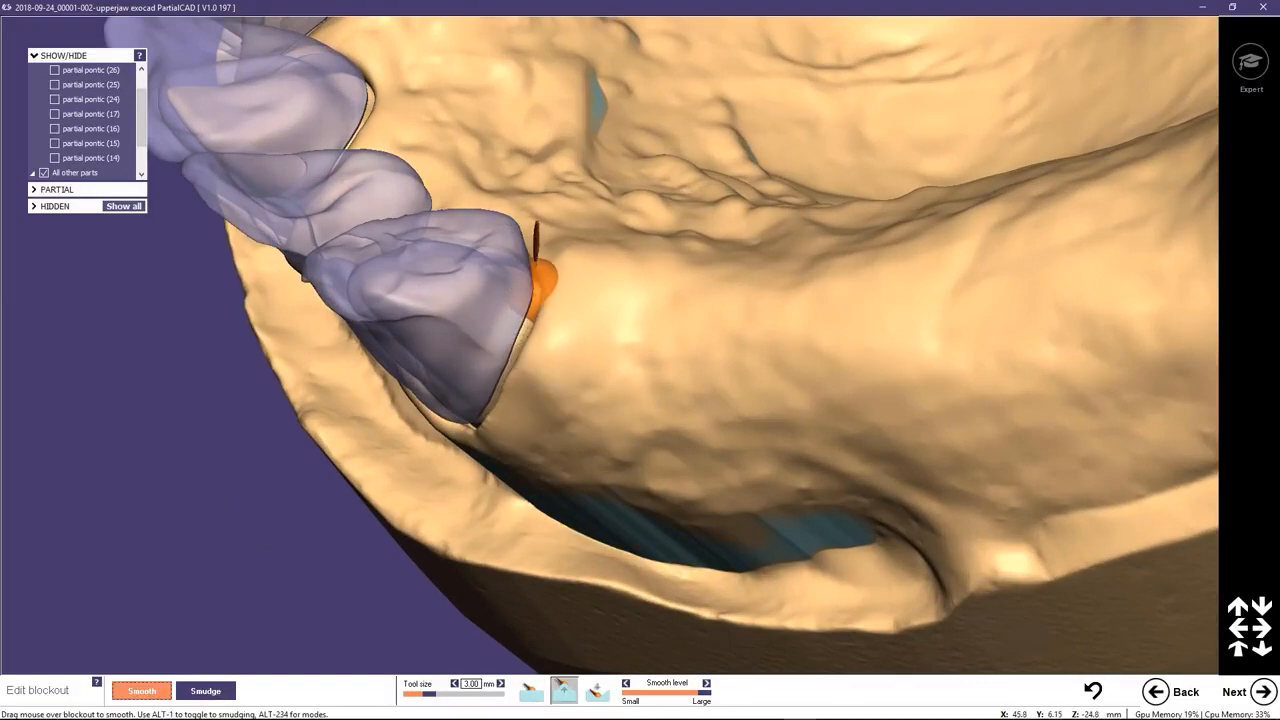
{"action": "mouse_move", "coordinate": [541, 290]}
{"action": "left_mouse_down"}
{"action": "mouse_move", "coordinate": [503, 394]}
{"action": "mouse_move", "coordinate": [543, 286]}
{"action": "mouse_move", "coordinate": [508, 386]}
{"action": "mouse_move", "coordinate": [540, 325]}
{"action": "left_mouse_up"}
{"action": "right_click_drag", "start_coordinate": [634, 330], "coordinate": [634, 329]}
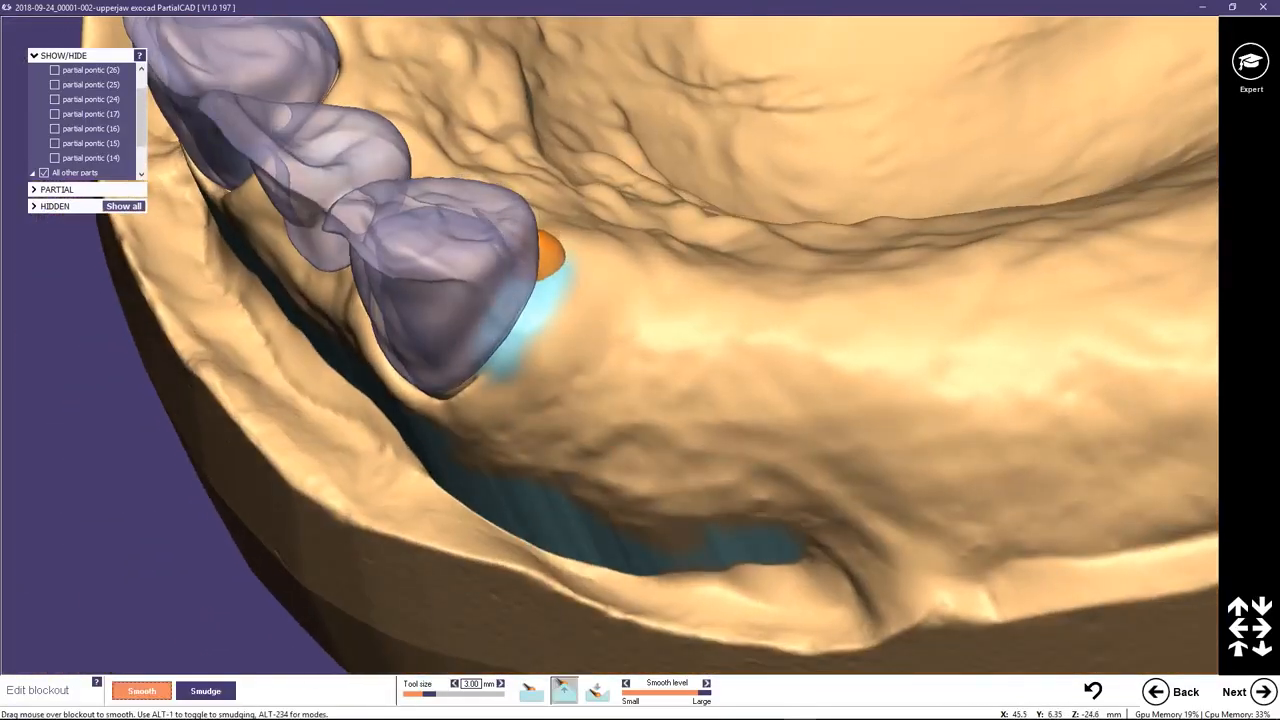
{"action": "middle_click_drag", "start_coordinate": [536, 290], "coordinate": [525, 310]}
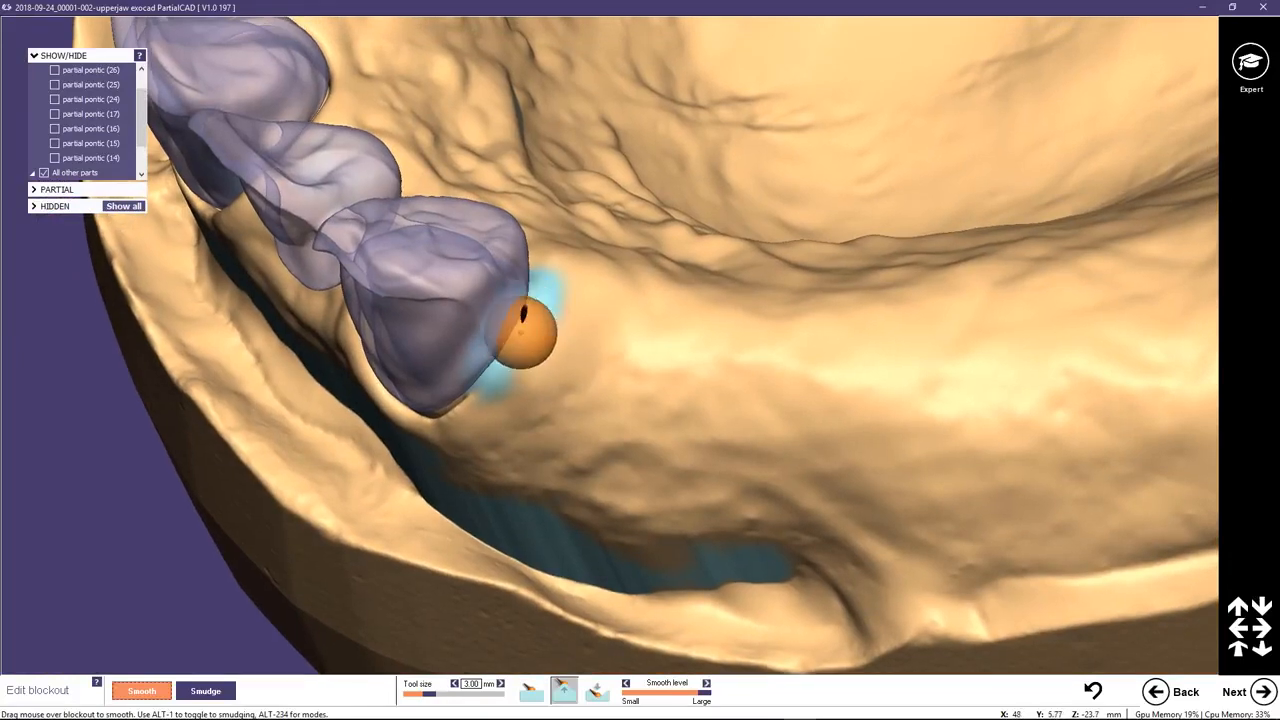
{"action": "mouse_move", "coordinate": [484, 394]}
{"action": "left_mouse_down"}
{"action": "mouse_move", "coordinate": [466, 403]}
{"action": "mouse_move", "coordinate": [528, 318]}
{"action": "left_mouse_up"}
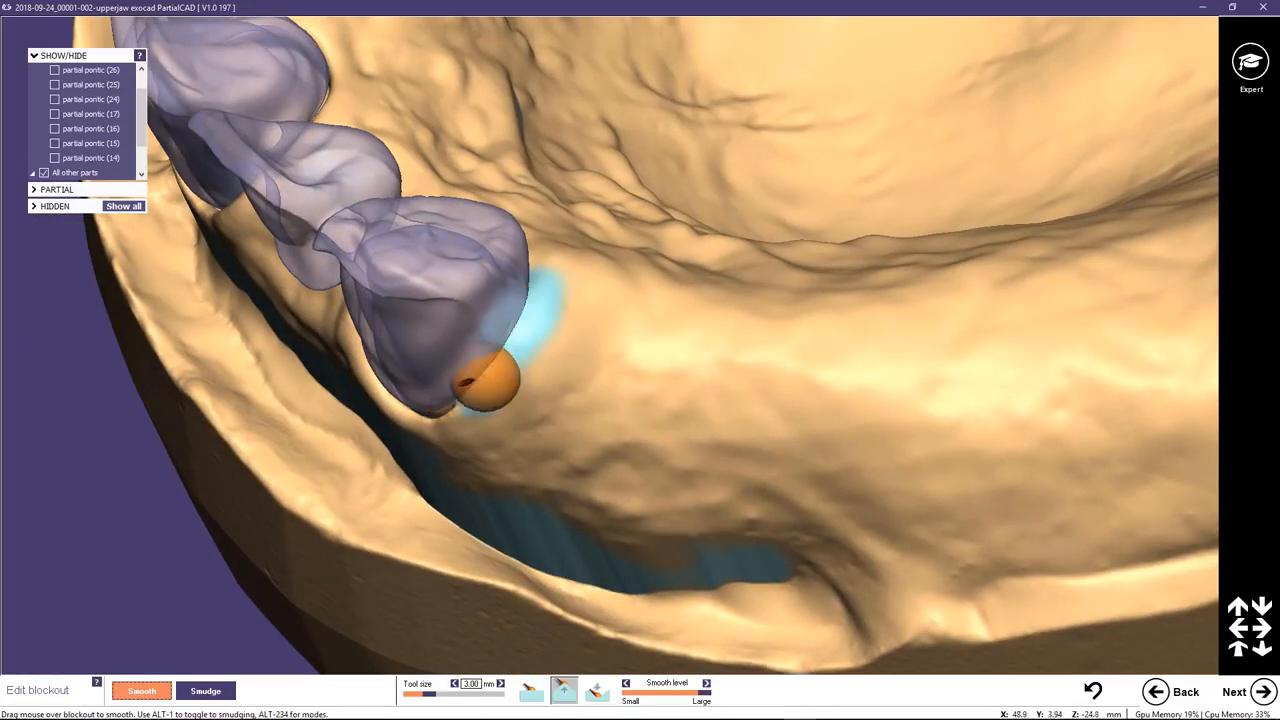
{"action": "left_click_drag", "start_coordinate": [487, 380], "coordinate": [523, 329]}
{"action": "right_click_drag", "start_coordinate": [523, 329], "coordinate": [523, 323]}
{"action": "mouse_move", "coordinate": [545, 274]}
{"action": "right_mouse_down"}
{"action": "mouse_move", "coordinate": [534, 277]}
{"action": "mouse_move", "coordinate": [612, 226]}
{"action": "right_mouse_up"}
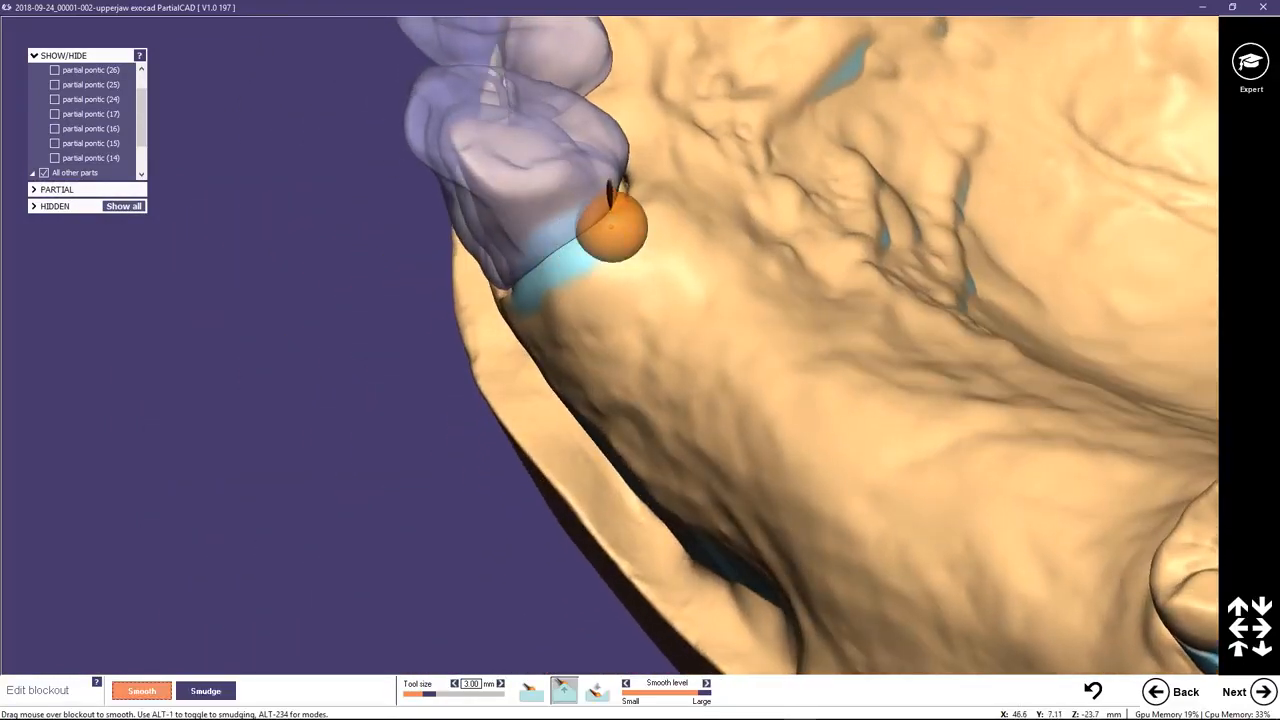
Build up blockout with the 3.00 mm smoothing tool in its material-adding mode along the distal margin of the canine beside pontic 24's site.
{"action": "right_click_drag", "start_coordinate": [657, 360], "coordinate": [706, 309]}
{"action": "scroll", "coordinate": [720, 146], "scroll_direction": "down", "scroll_amount": 2}
{"action": "middle_click_drag", "start_coordinate": [696, 148], "coordinate": [679, 203]}
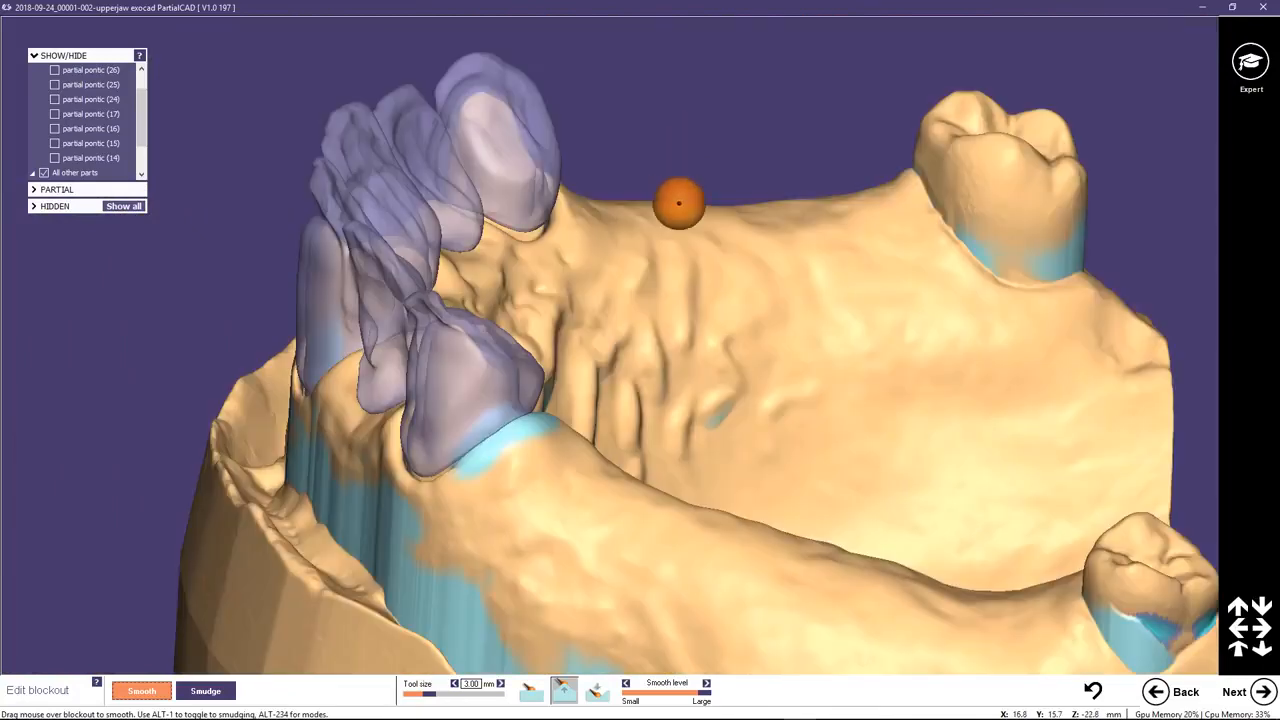
{"action": "right_click_drag", "start_coordinate": [679, 203], "coordinate": [617, 209]}
{"action": "scroll", "coordinate": [621, 122], "scroll_direction": "up", "scroll_amount": 2}
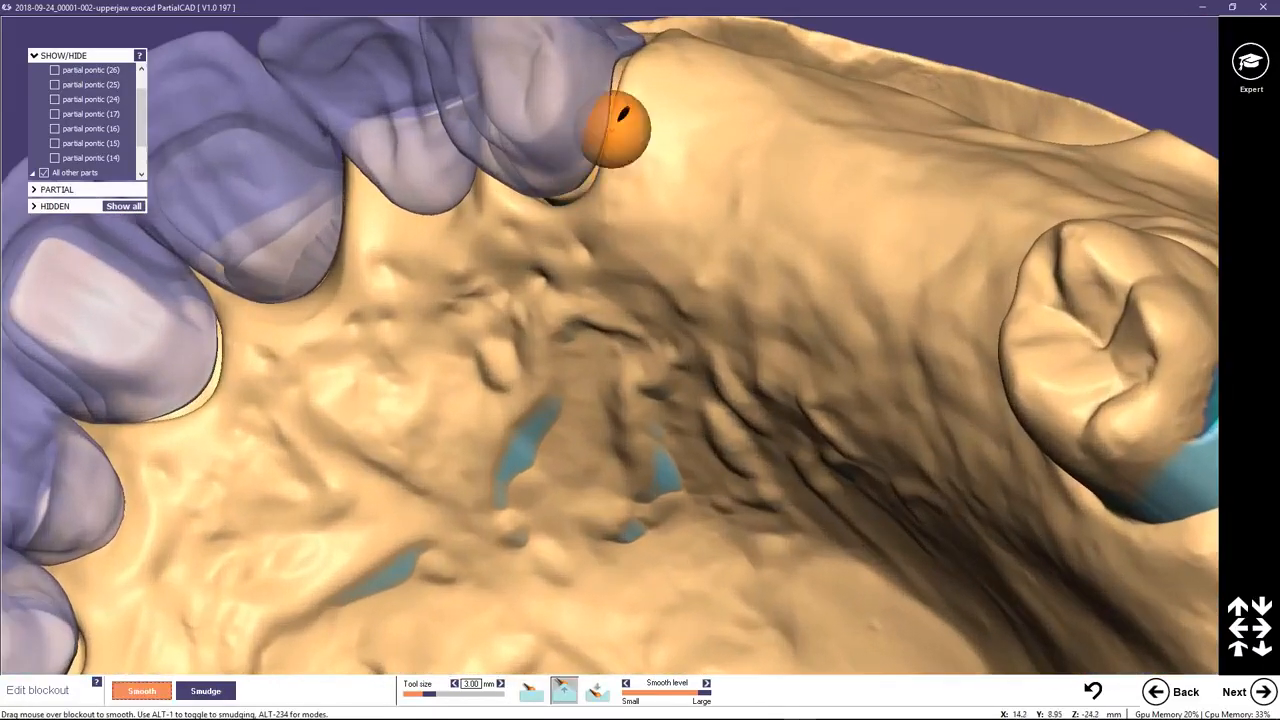
{"action": "middle_click", "coordinate": [657, 93]}
{"action": "scroll", "coordinate": [590, 274], "scroll_direction": "up", "scroll_amount": 2}
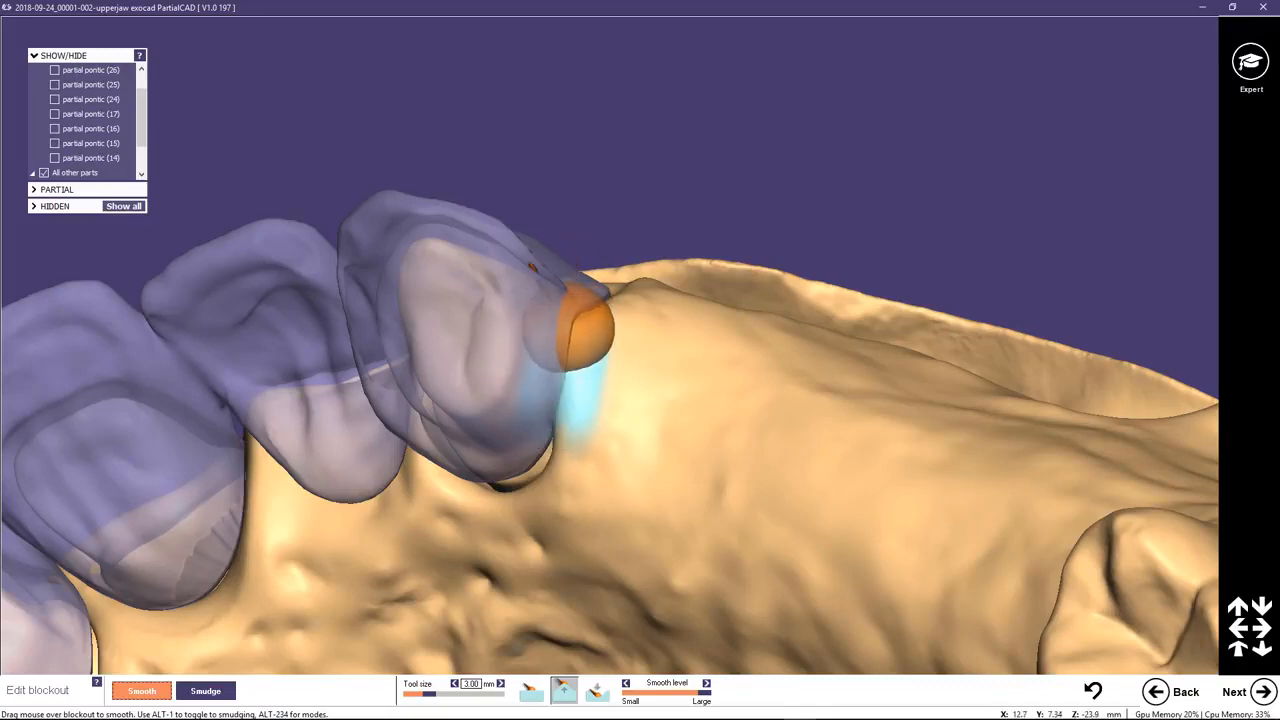
{"action": "mouse_move", "coordinate": [567, 323]}
{"action": "left_mouse_down"}
{"action": "mouse_move", "coordinate": [564, 301]}
{"action": "mouse_move", "coordinate": [554, 338]}
{"action": "left_mouse_up"}
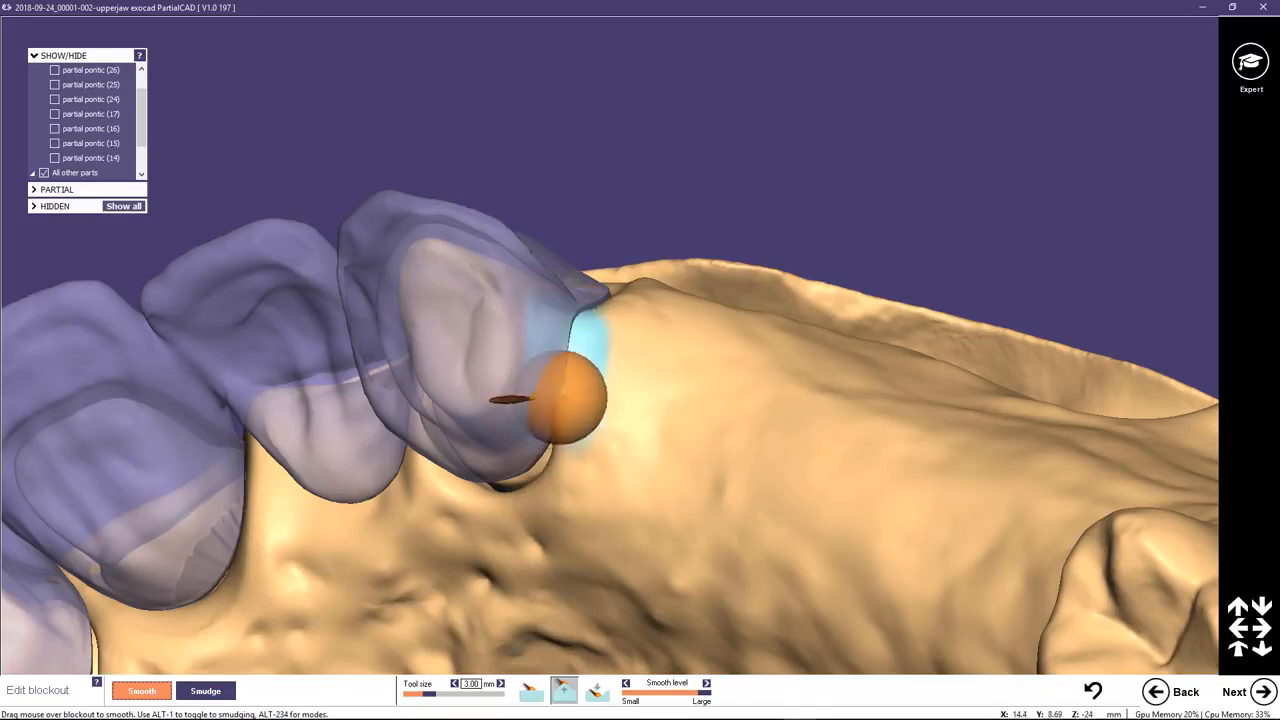
{"action": "mouse_move", "coordinate": [574, 388]}
{"action": "right_mouse_down"}
{"action": "mouse_move", "coordinate": [562, 335]}
{"action": "mouse_move", "coordinate": [500, 358]}
{"action": "mouse_move", "coordinate": [460, 395]}
{"action": "mouse_move", "coordinate": [571, 389]}
{"action": "mouse_move", "coordinate": [552, 387]}
{"action": "right_mouse_up"}
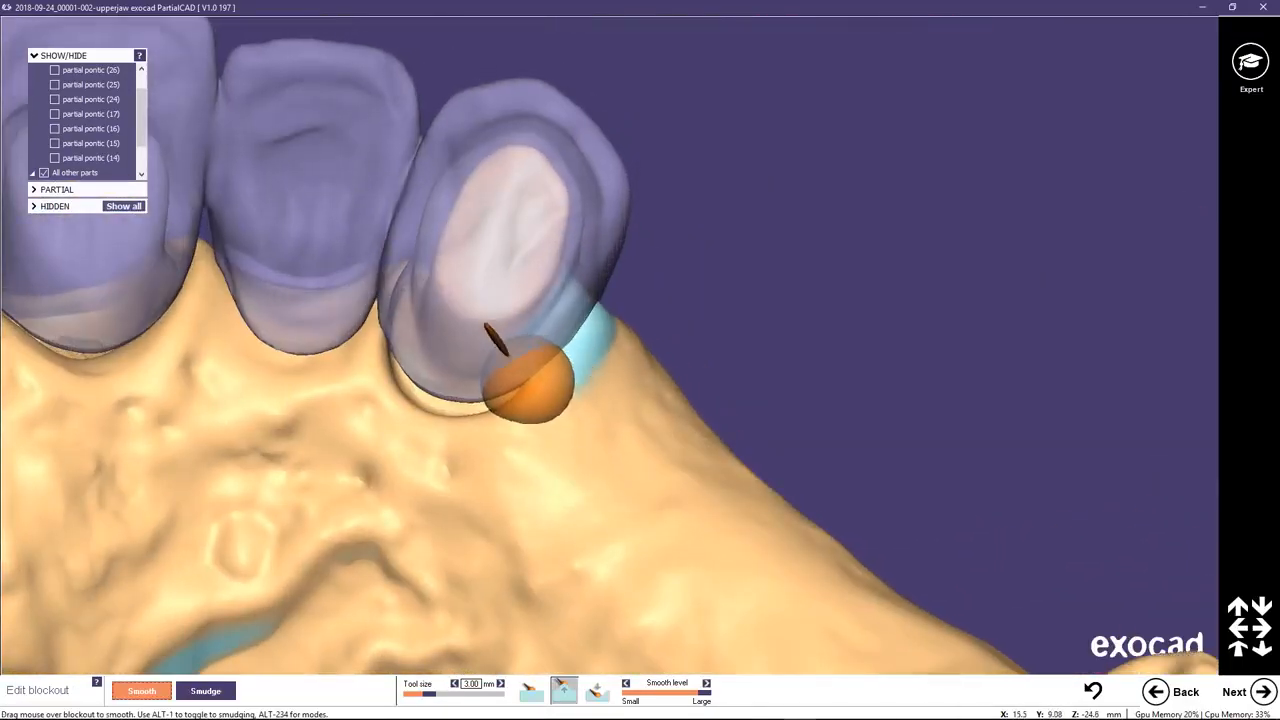
{"action": "scroll", "coordinate": [468, 392], "scroll_direction": "down", "scroll_amount": 5}
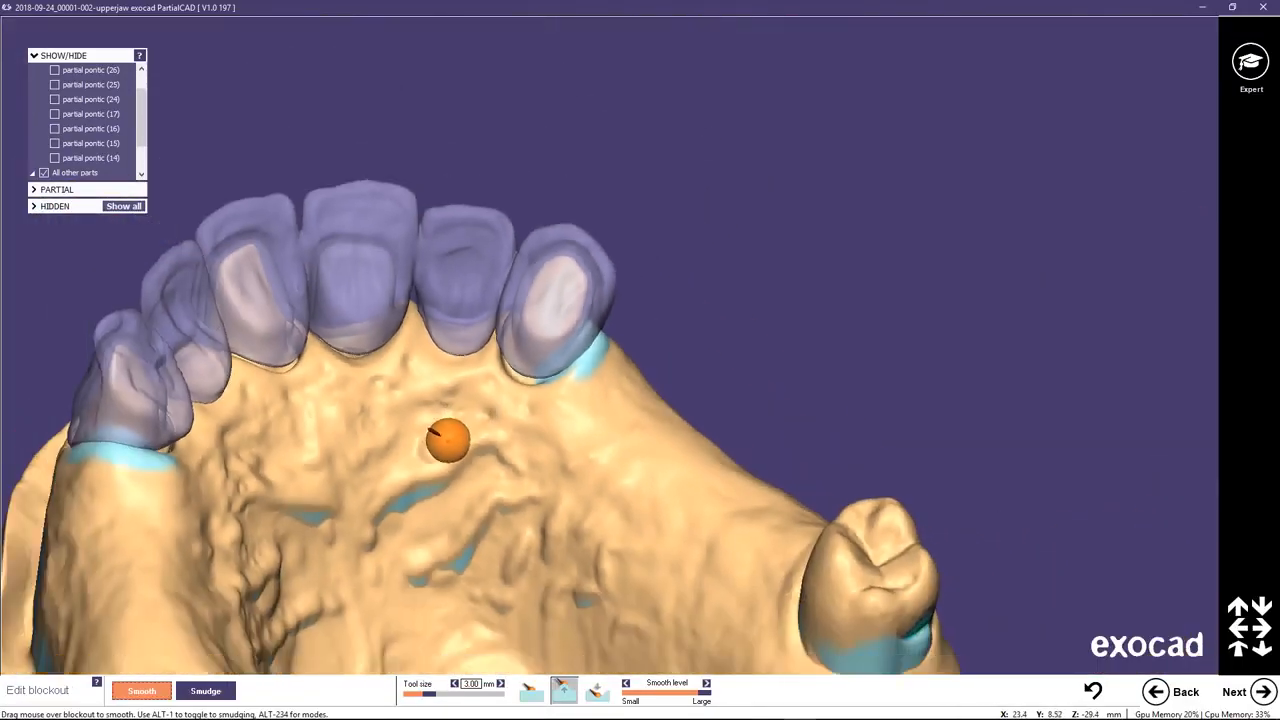
{"action": "scroll", "coordinate": [448, 440], "scroll_direction": "down", "scroll_amount": 1}
{"action": "mouse_move", "coordinate": [451, 489]}
{"action": "right_mouse_down"}
{"action": "mouse_move", "coordinate": [414, 500]}
{"action": "mouse_move", "coordinate": [449, 487]}
{"action": "right_mouse_up"}
{"action": "scroll", "coordinate": [449, 487], "scroll_direction": "down", "scroll_amount": 2}
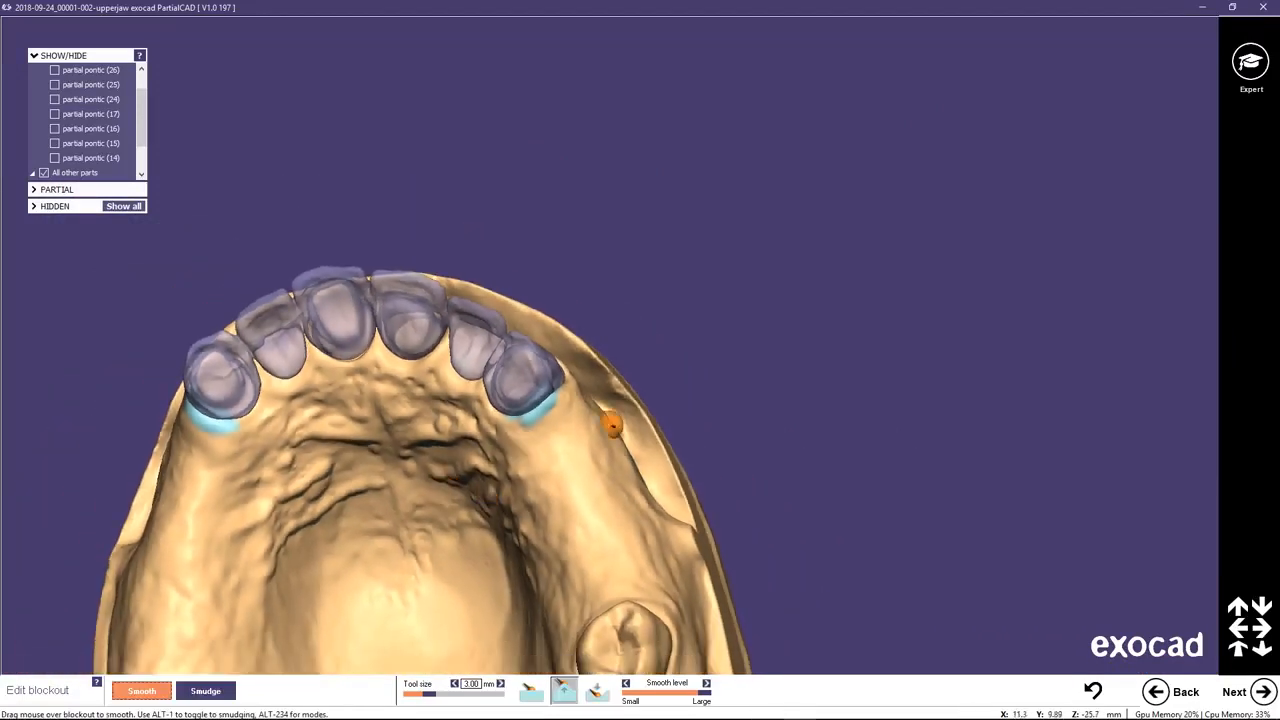
Finish the blockout editing and advance to the connector and mesh drawing stage, with the whole palate in view.
{"action": "left_click", "coordinate": [1262, 691]}
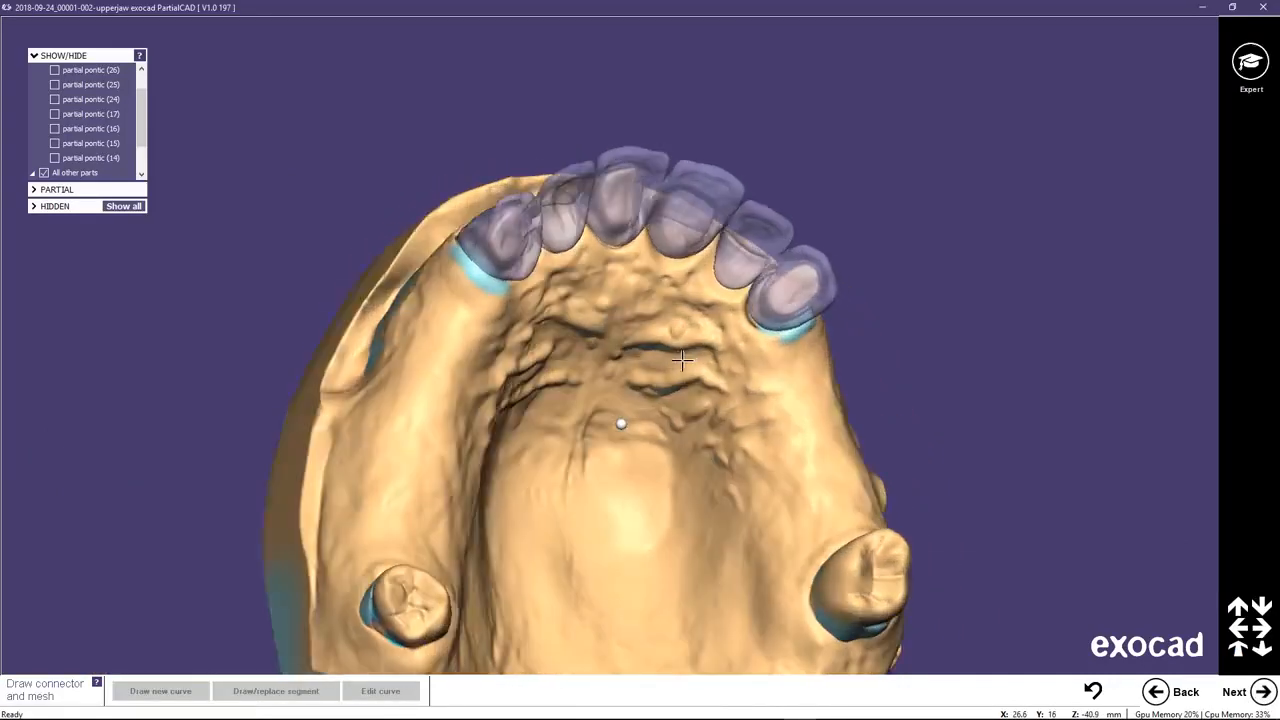
{"action": "right_click_drag", "start_coordinate": [671, 370], "coordinate": [612, 450]}
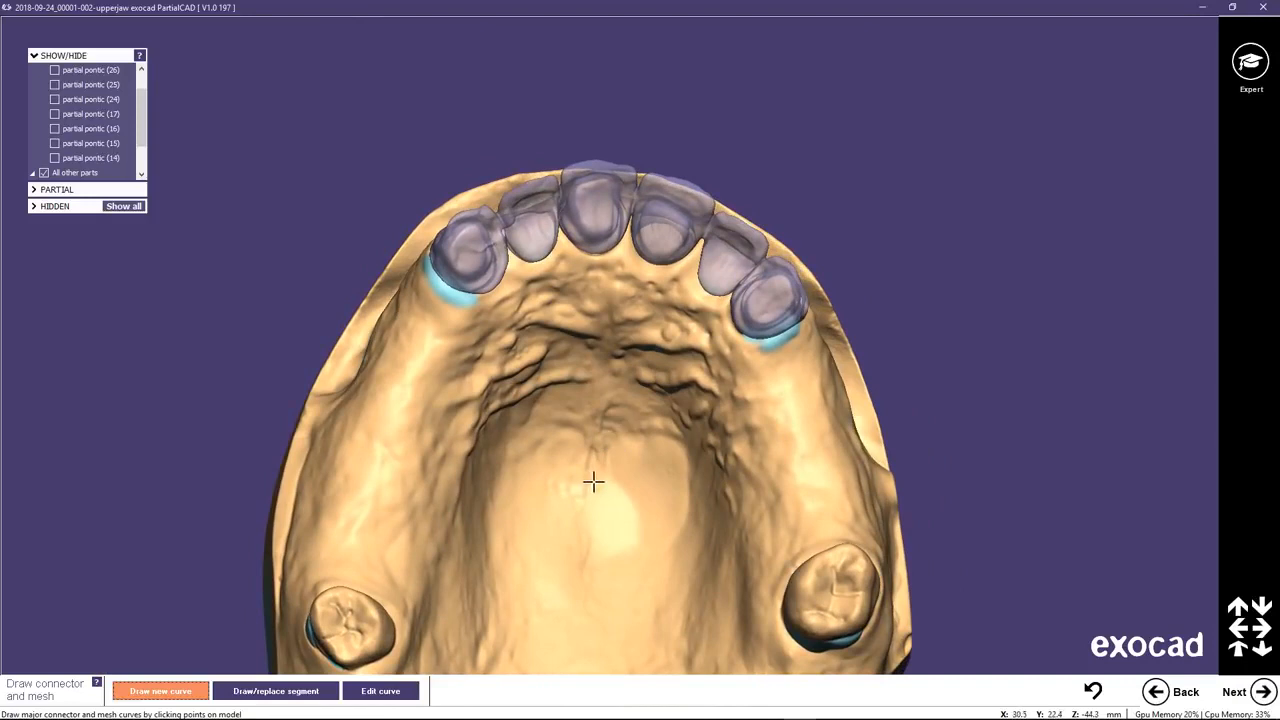
{"action": "middle_click", "coordinate": [595, 477]}
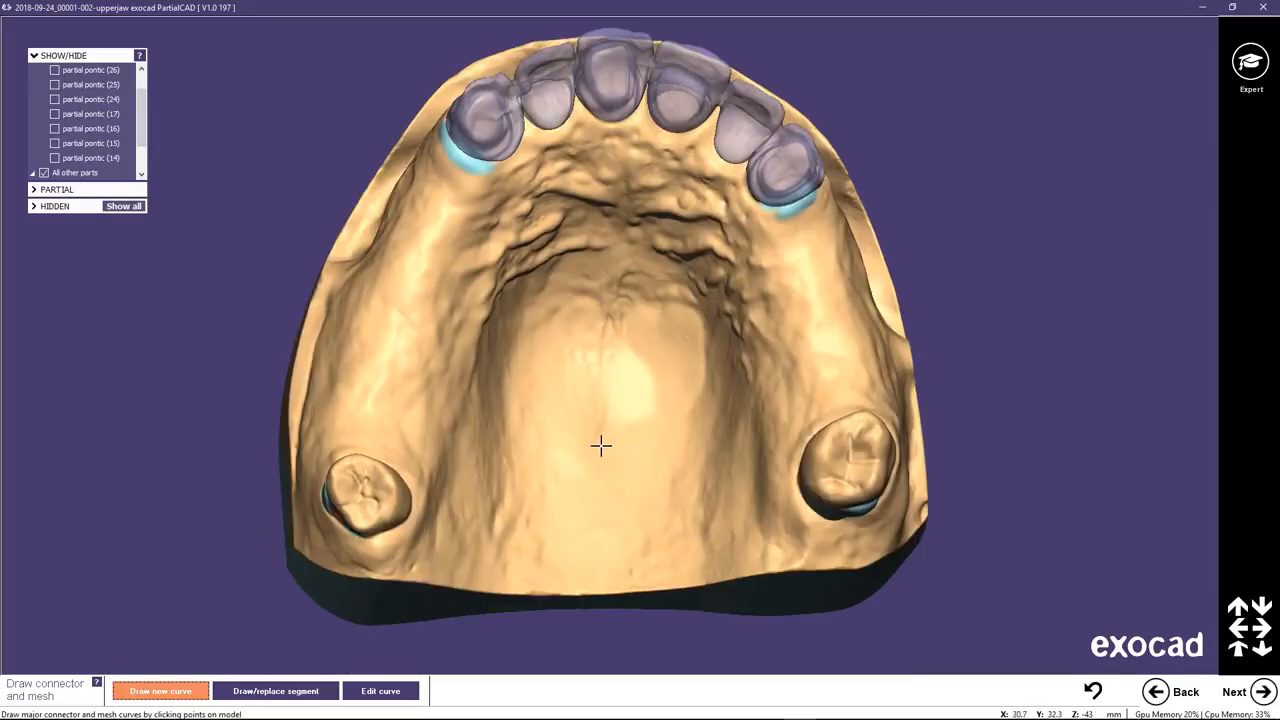
{"action": "left_click", "coordinate": [531, 438]}
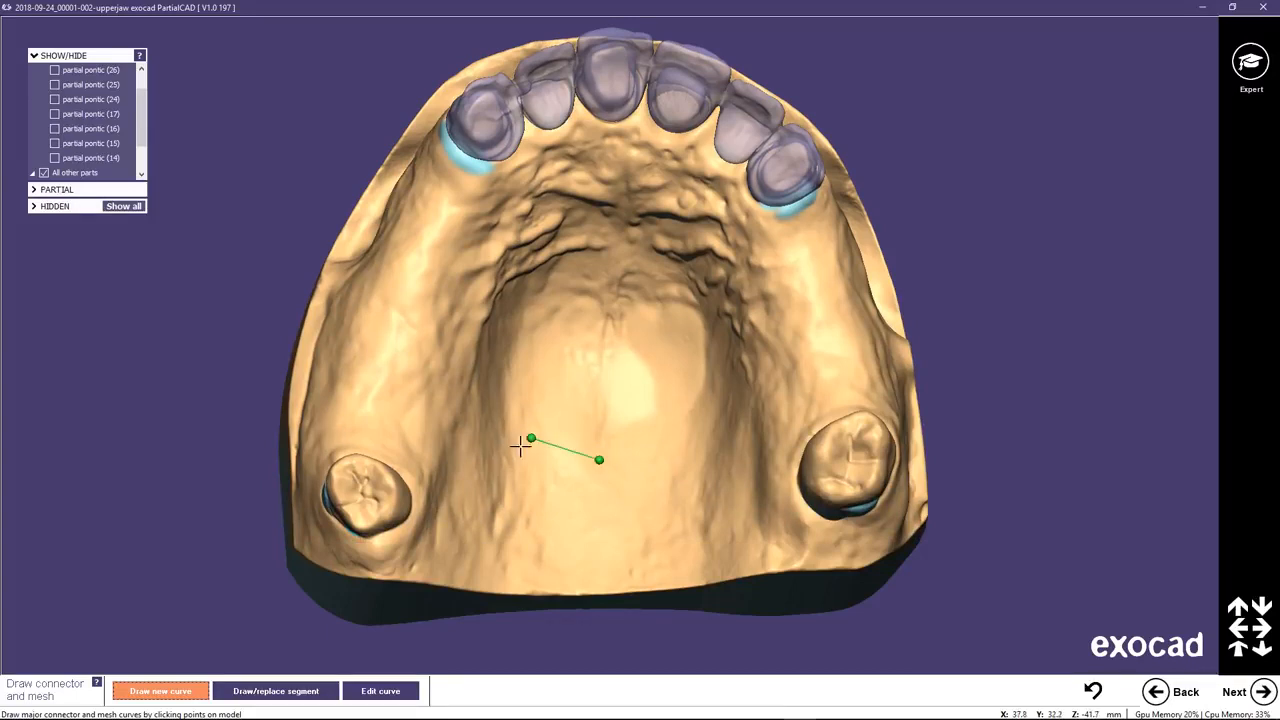
{"action": "left_click", "coordinate": [487, 500]}
{"action": "left_click", "coordinate": [446, 467]}
{"action": "key", "text": "ctrl+z"}
{"action": "key", "text": "ctrl+z"}
{"action": "key", "text": "ctrl+z"}
Display partial pontics 26, 25, 24, 17, 16, 15 and 14 again.
{"action": "left_click", "coordinate": [55, 70]}
{"action": "left_click", "coordinate": [55, 84]}
{"action": "left_click", "coordinate": [55, 99]}
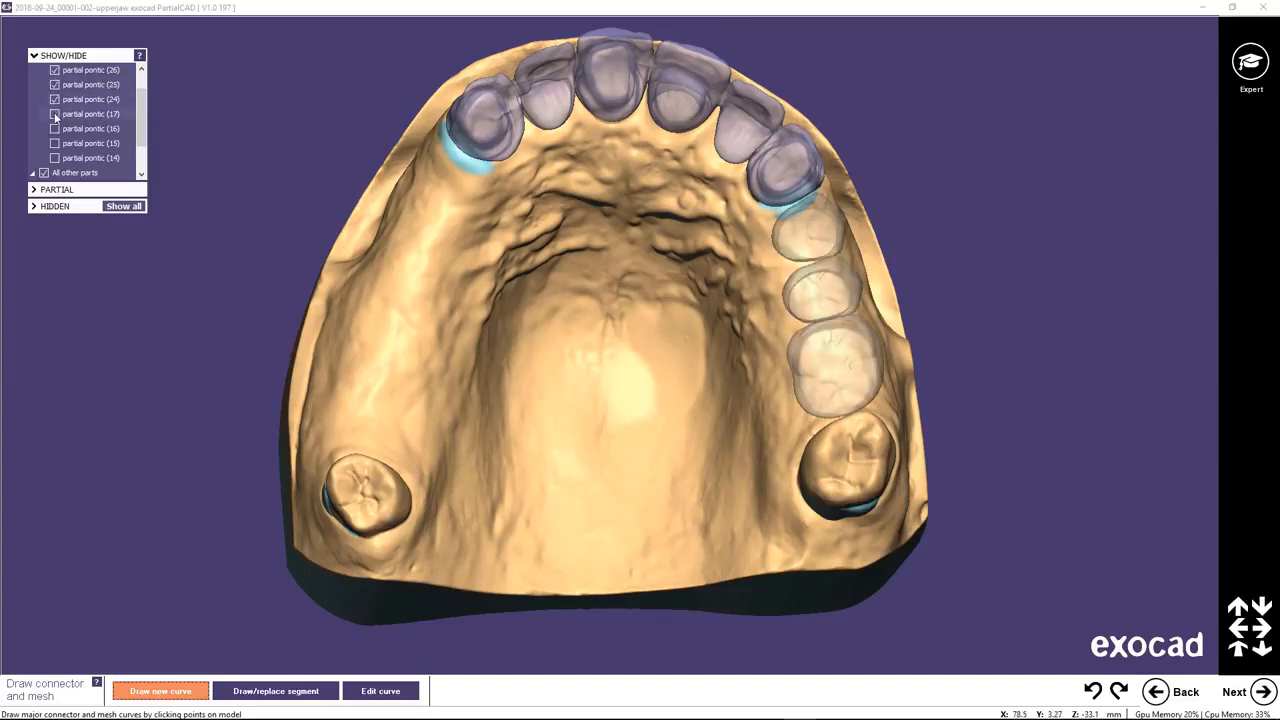
{"action": "left_click", "coordinate": [55, 114]}
{"action": "left_click", "coordinate": [55, 128]}
{"action": "left_click", "coordinate": [55, 143]}
{"action": "left_click", "coordinate": [55, 158]}
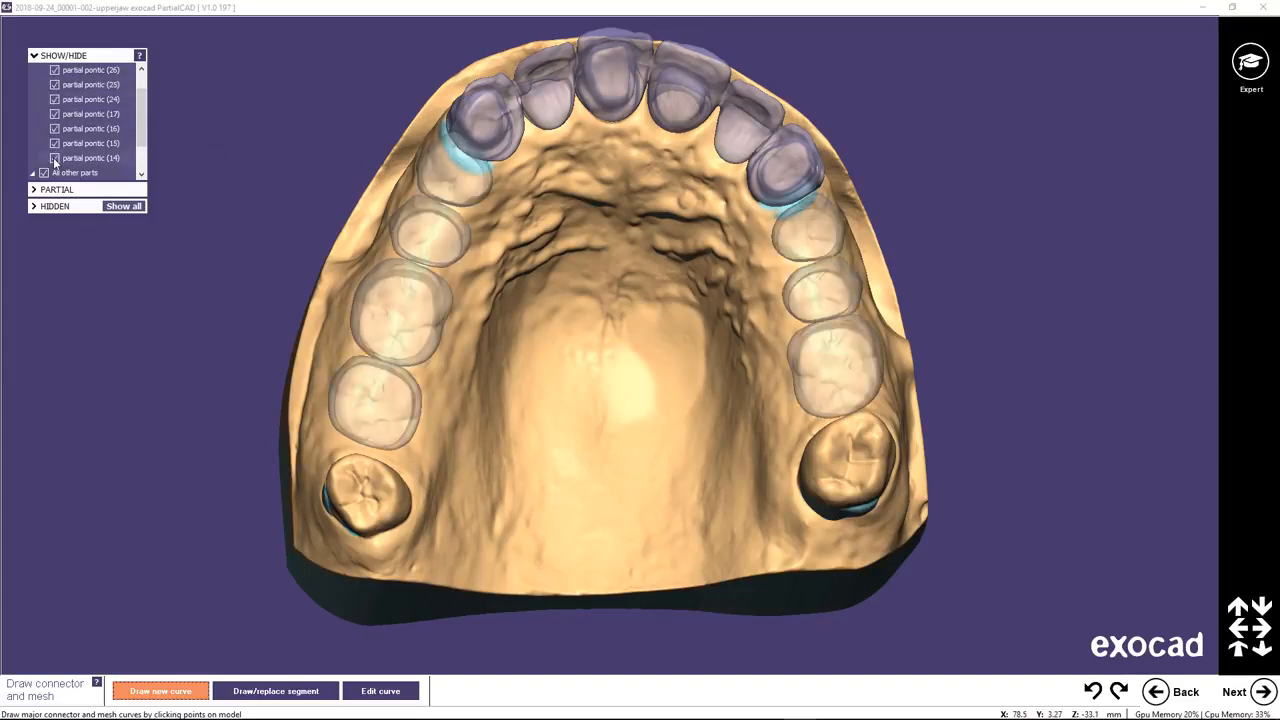
Draw a closed mesh curve on the ridge around the footprint of pontics 14, 15, 16 and 17.
{"action": "left_click", "coordinate": [437, 151]}
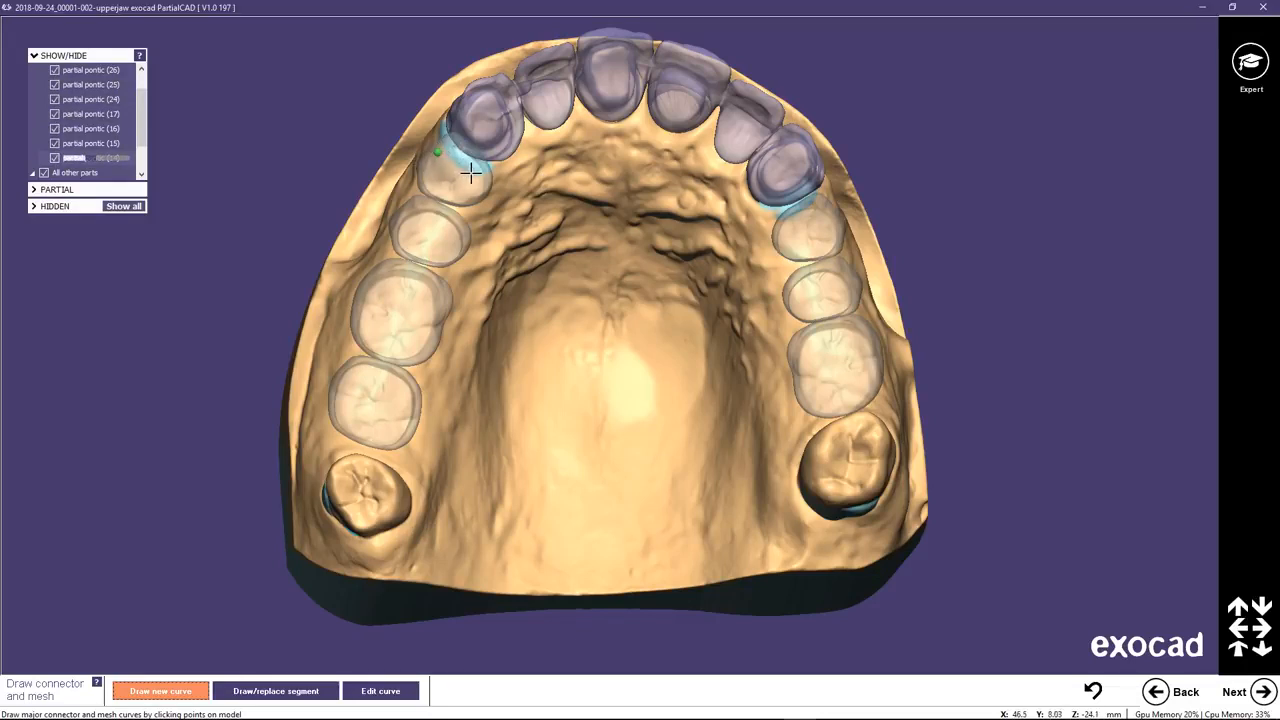
{"action": "left_click", "coordinate": [472, 207]}
{"action": "left_click", "coordinate": [457, 245]}
{"action": "left_click", "coordinate": [414, 393]}
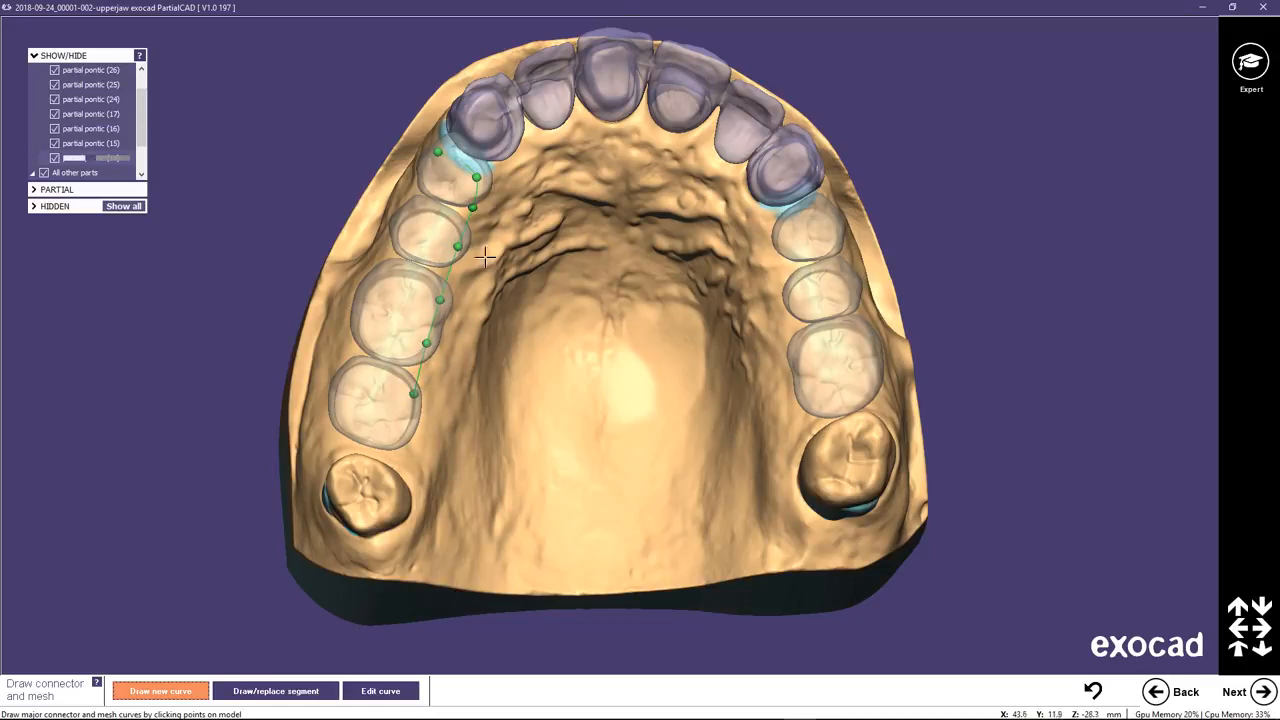
{"action": "left_click", "coordinate": [404, 437]}
{"action": "left_click", "coordinate": [362, 440]}
{"action": "left_click", "coordinate": [337, 393]}
{"action": "left_click", "coordinate": [370, 357]}
{"action": "left_click", "coordinate": [363, 303]}
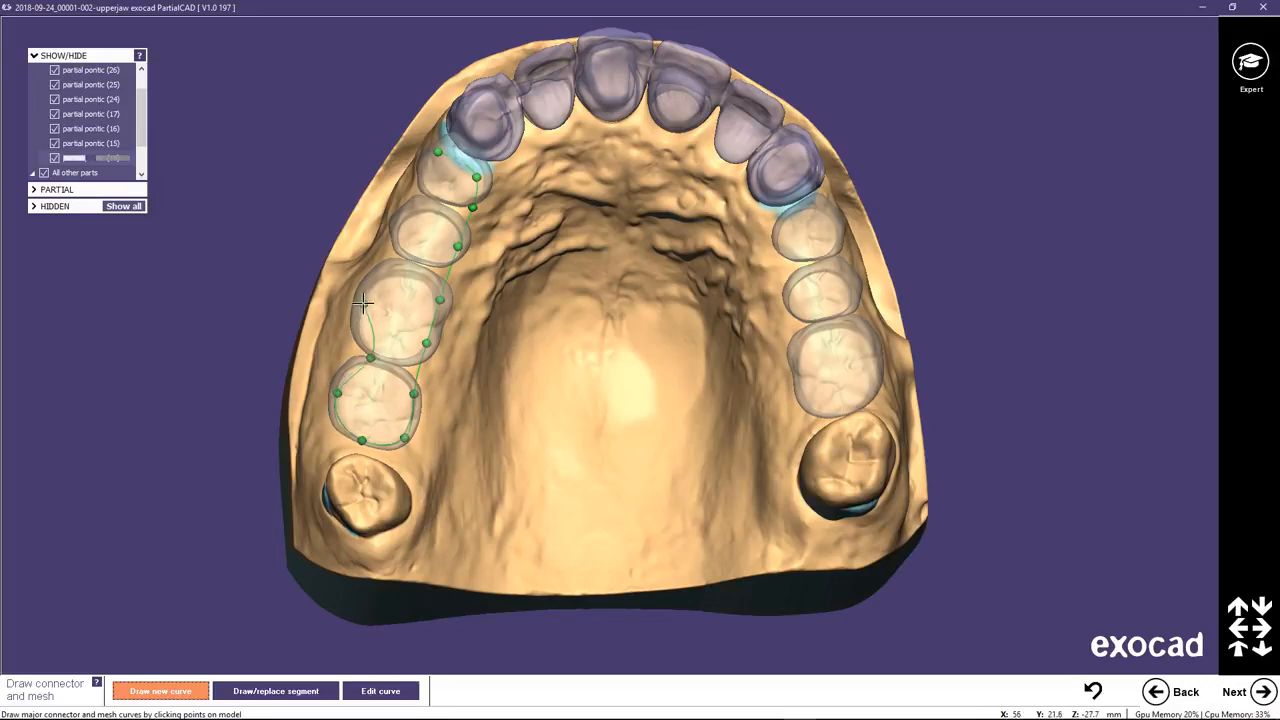
{"action": "left_click", "coordinate": [429, 172]}
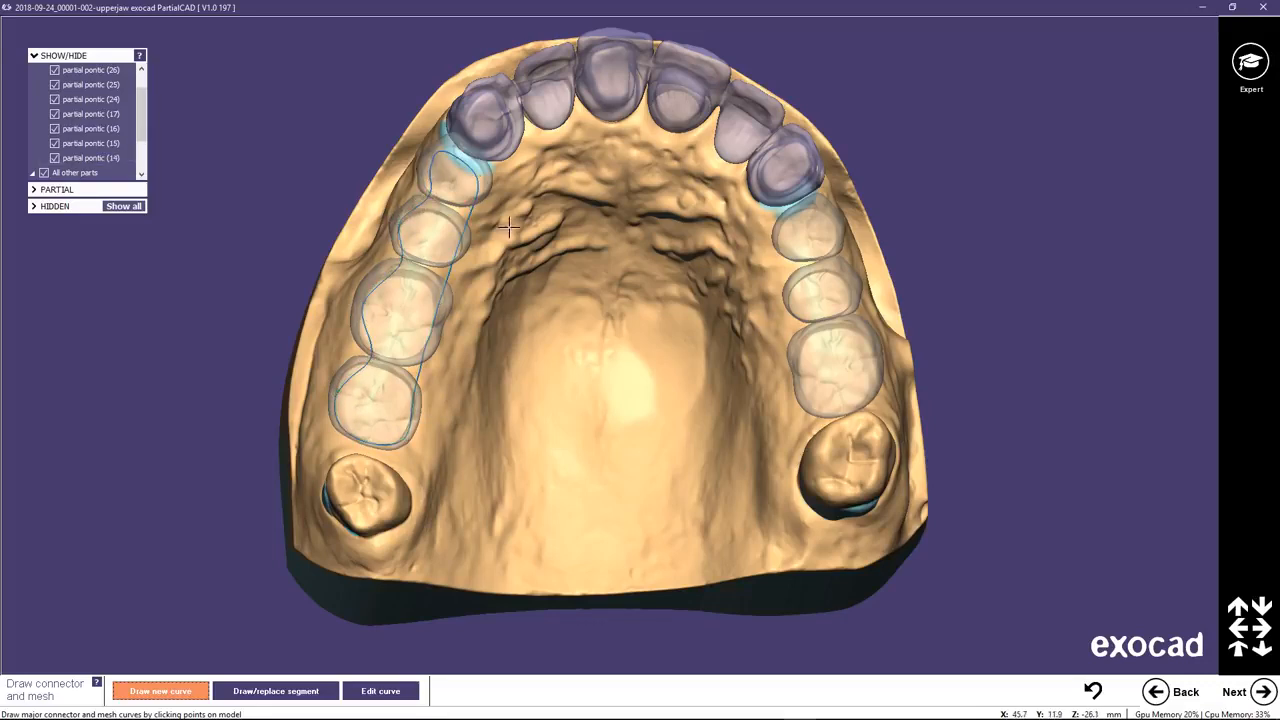
Draw a second closed mesh curve on the ridge around the footprint of pontics 24, 25 and 26.
{"action": "left_click", "coordinate": [780, 238]}
{"action": "left_click", "coordinate": [797, 333]}
{"action": "left_click", "coordinate": [809, 406]}
{"action": "left_click", "coordinate": [861, 400]}
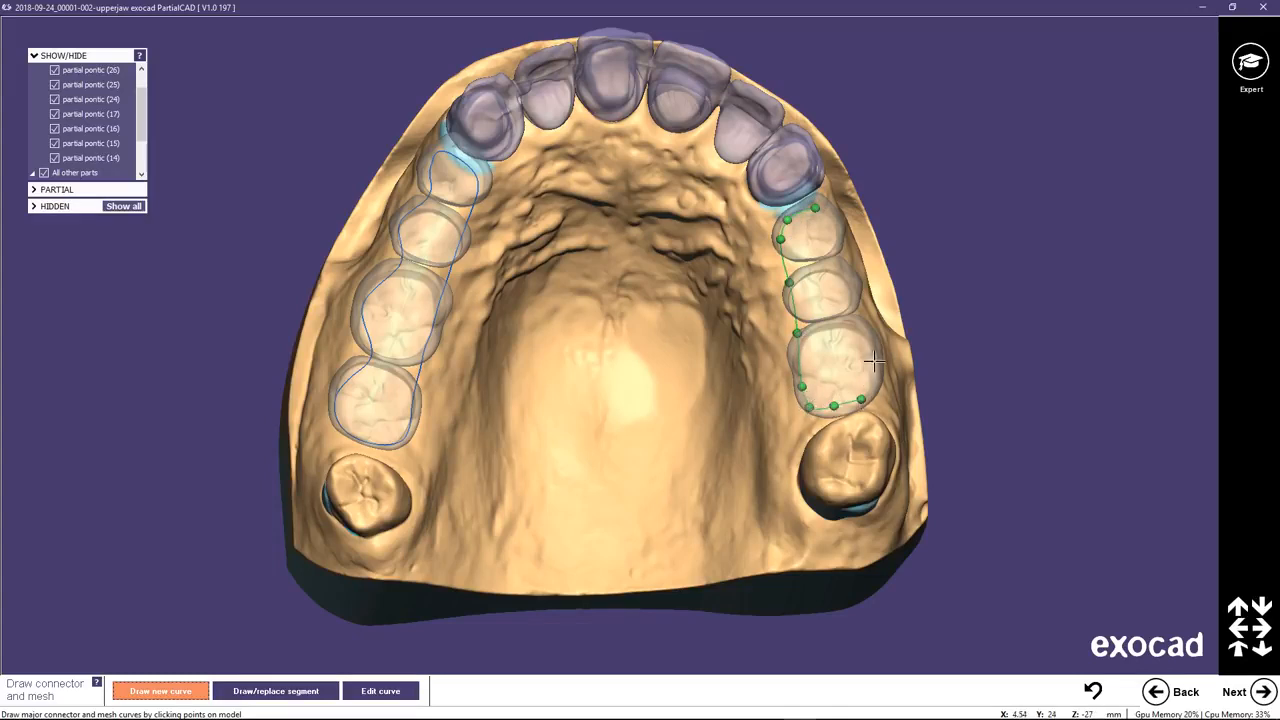
{"action": "left_click", "coordinate": [874, 360]}
{"action": "left_click", "coordinate": [852, 283]}
{"action": "left_click", "coordinate": [827, 254]}
{"action": "left_click", "coordinate": [835, 227]}
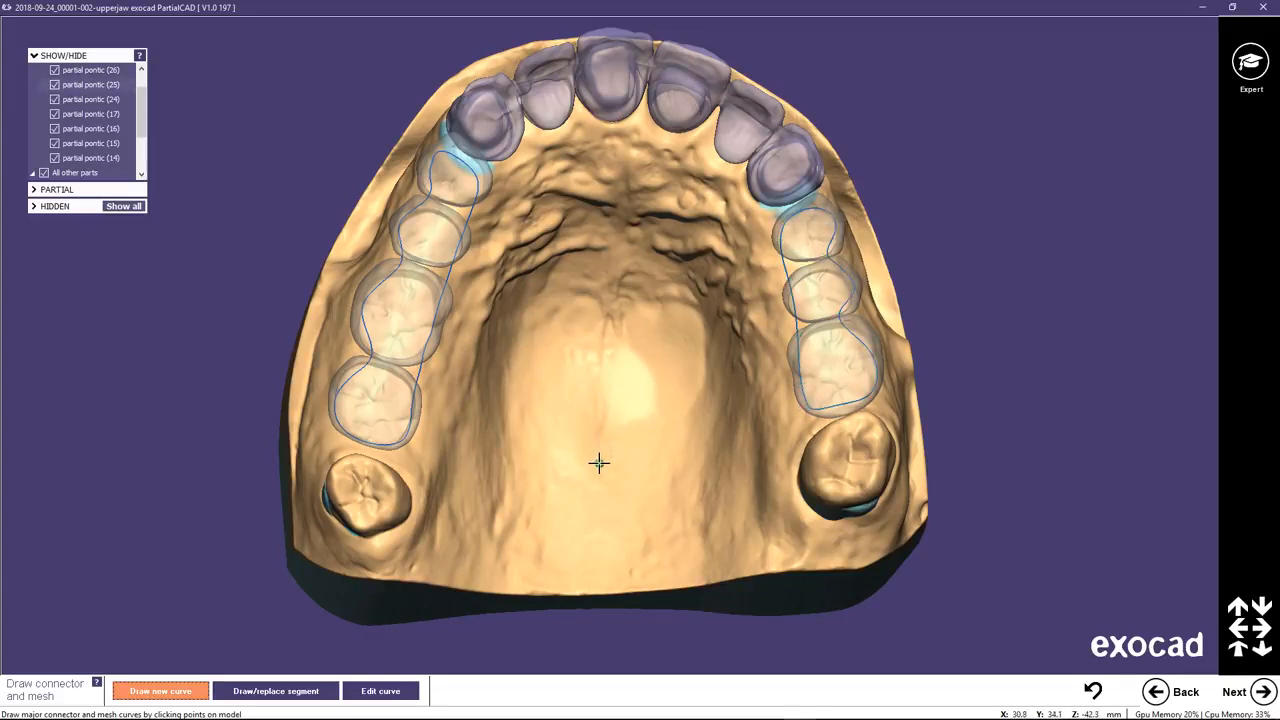
Start the major connector curve at the posterior palatal midline, lead it behind pontic 17 and follow the palatal side of pontics 17 to 14.
{"action": "left_click", "coordinate": [543, 438]}
{"action": "left_click", "coordinate": [489, 506]}
{"action": "left_click", "coordinate": [450, 452]}
{"action": "double_click", "coordinate": [412, 456]}
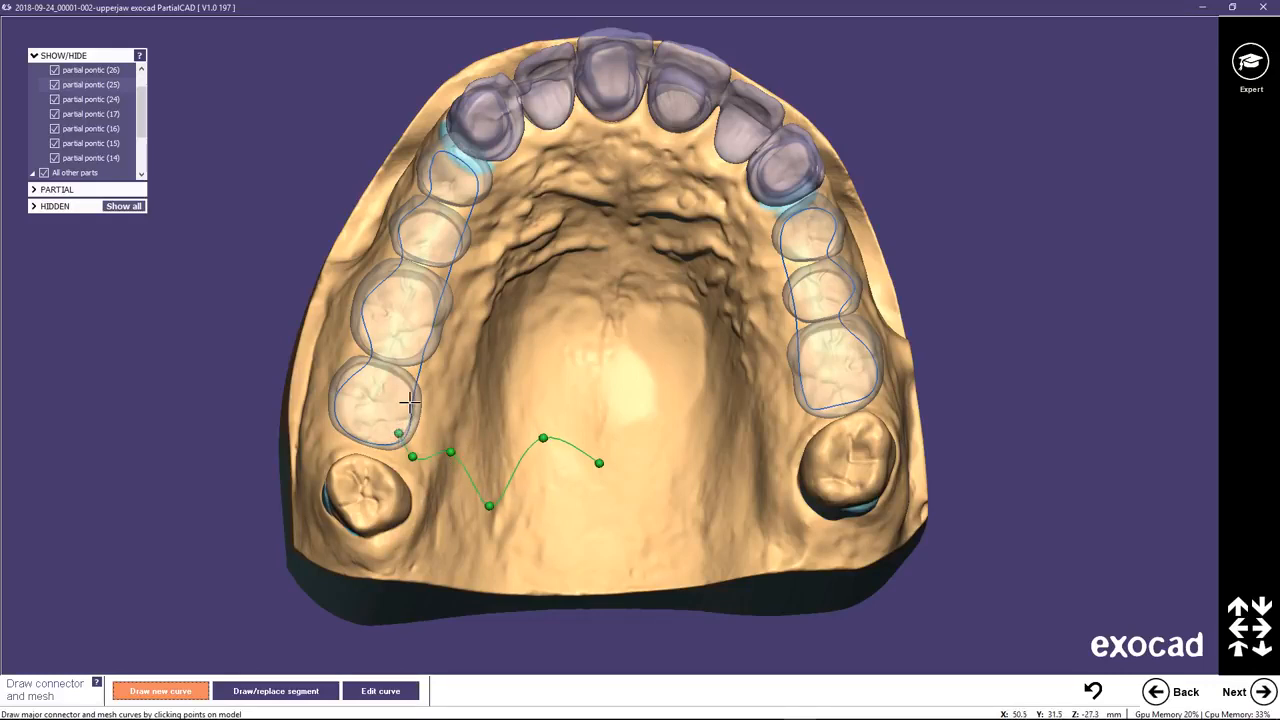
{"action": "left_click", "coordinate": [427, 322]}
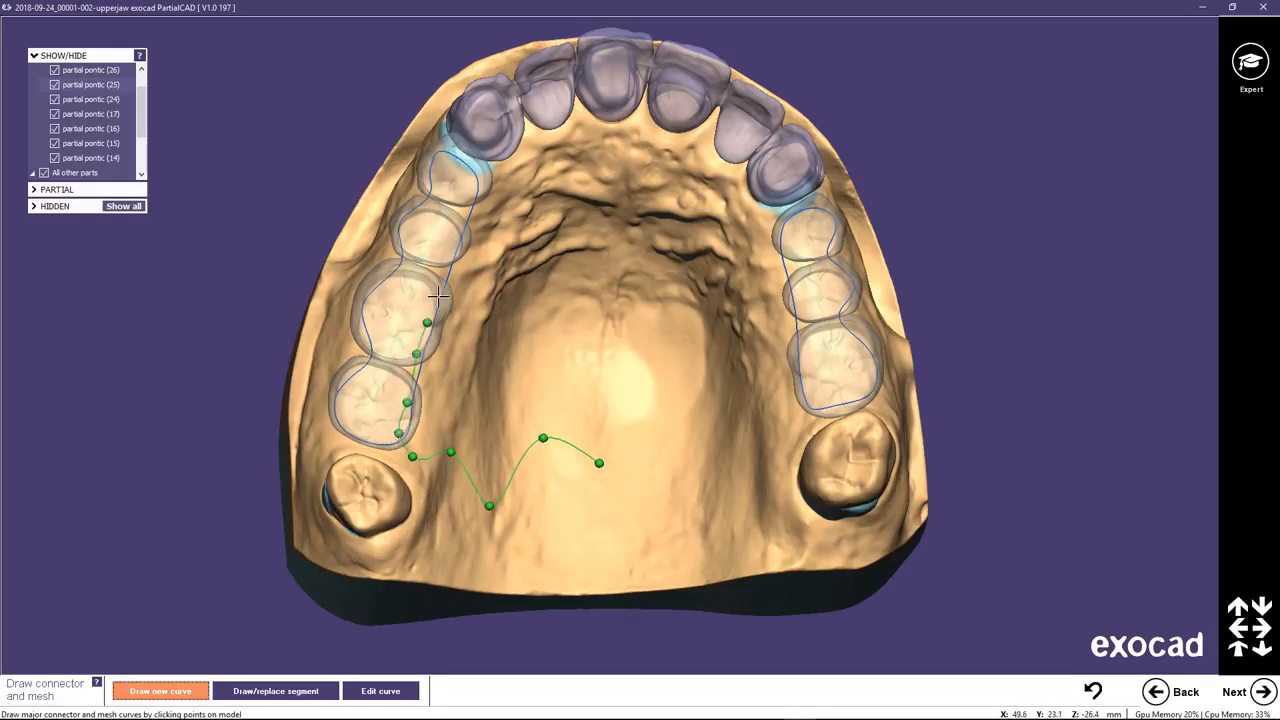
{"action": "left_click", "coordinate": [441, 274]}
{"action": "left_click", "coordinate": [453, 234]}
{"action": "left_click", "coordinate": [469, 184]}
{"action": "left_click", "coordinate": [470, 161]}
{"action": "left_click", "coordinate": [489, 164]}
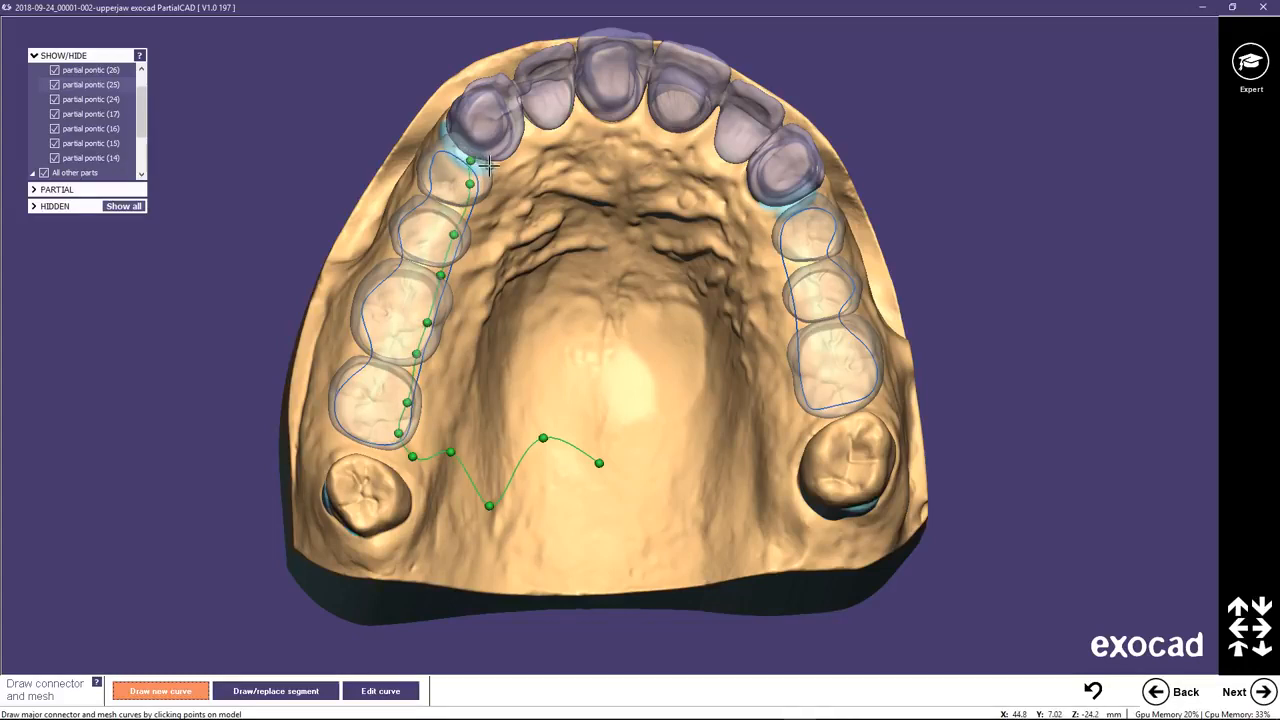
Continue the major connector curve from pontic 14 across the palate behind the rugae and up to the front of pontic 24.
{"action": "left_click", "coordinate": [515, 209]}
{"action": "left_click", "coordinate": [511, 288]}
{"action": "left_click", "coordinate": [525, 316]}
{"action": "left_click", "coordinate": [566, 308]}
{"action": "left_click", "coordinate": [610, 327]}
{"action": "right_click_drag", "start_coordinate": [616, 323], "coordinate": [655, 315]}
{"action": "left_click", "coordinate": [651, 314]}
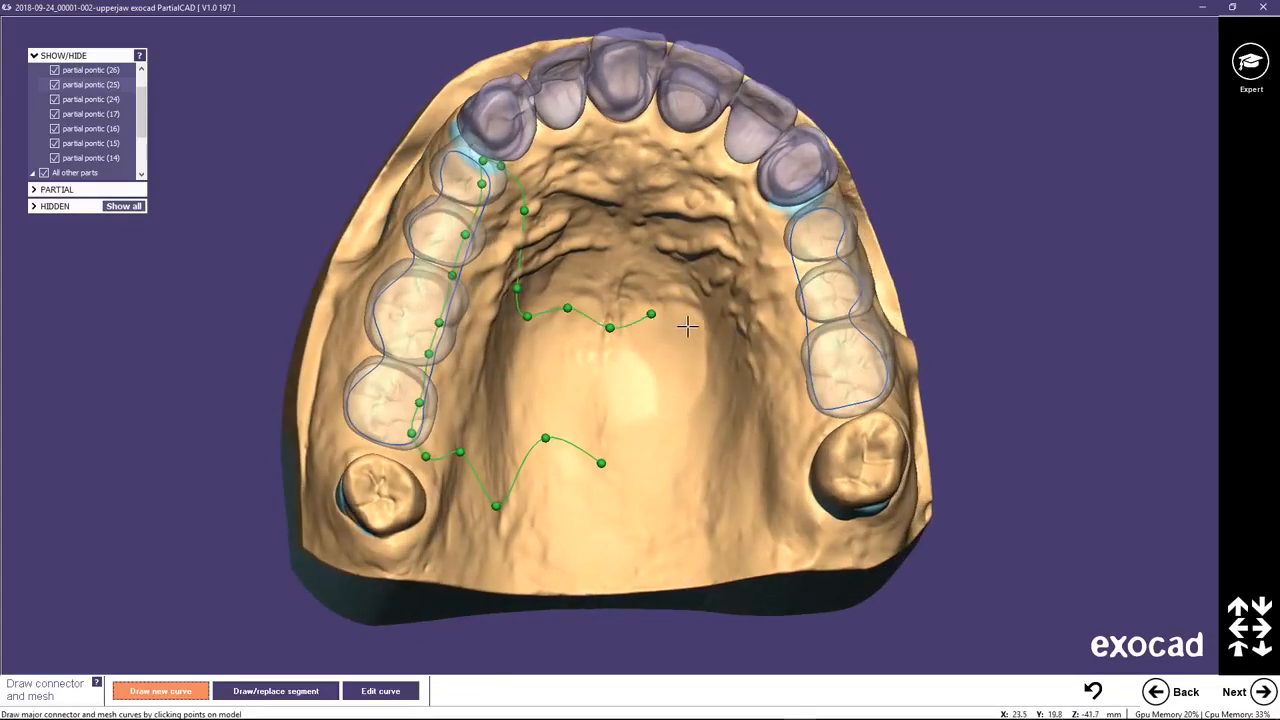
{"action": "left_click", "coordinate": [705, 327]}
{"action": "left_click", "coordinate": [749, 314]}
{"action": "left_click", "coordinate": [765, 268]}
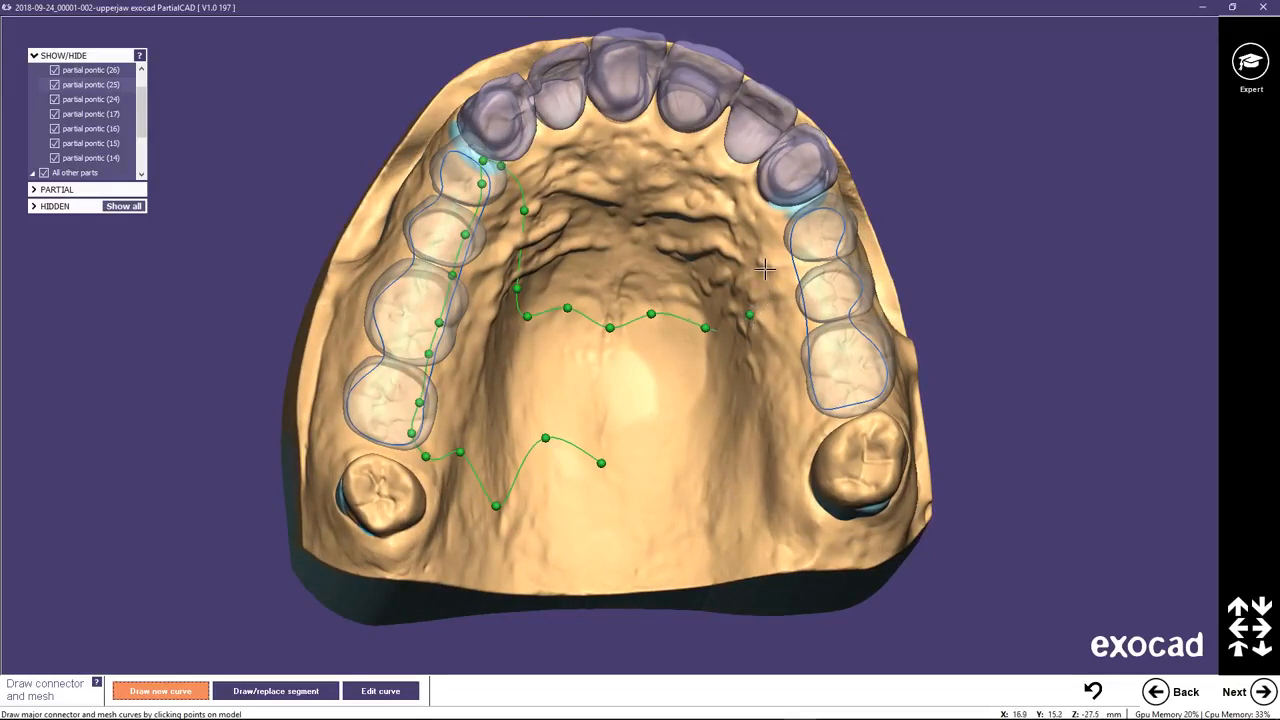
{"action": "left_click", "coordinate": [778, 220]}
{"action": "left_click", "coordinate": [791, 208]}
Run the major connector curve along pontics 24 to 26 and back across the posterior palate, closing it near the midline.
{"action": "left_click", "coordinate": [810, 290]}
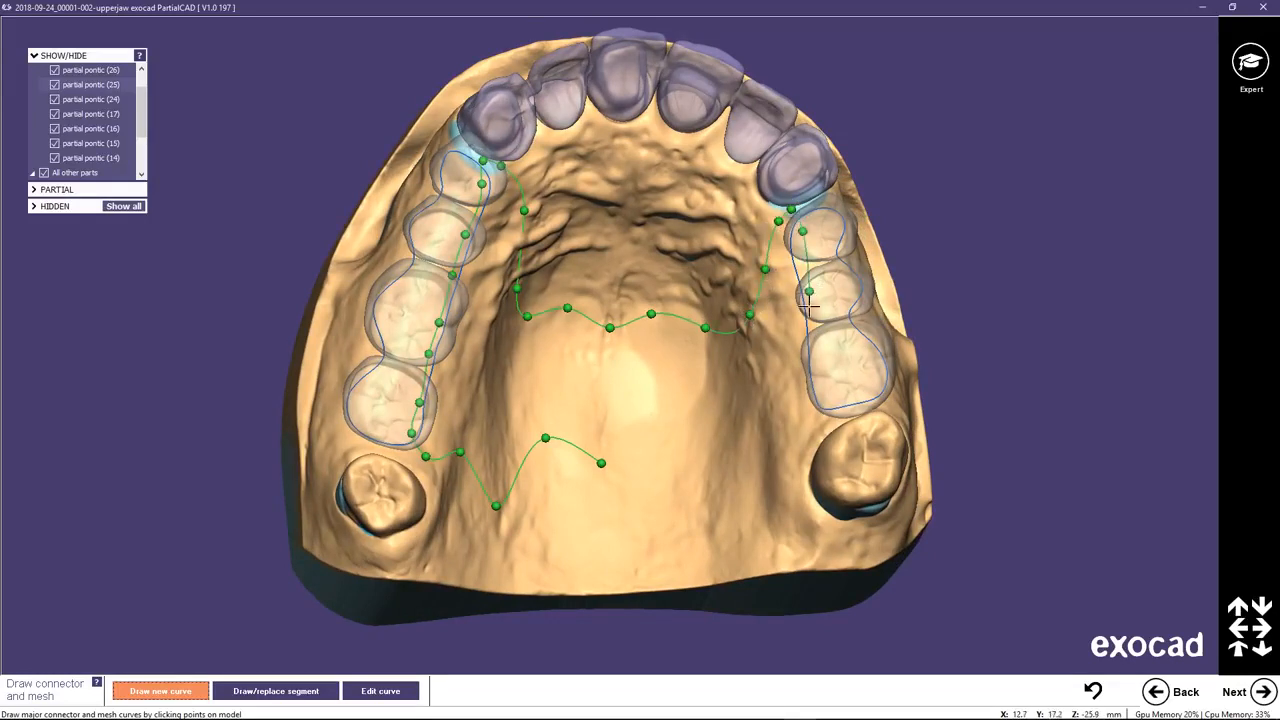
{"action": "left_click", "coordinate": [819, 372]}
{"action": "left_click", "coordinate": [828, 398]}
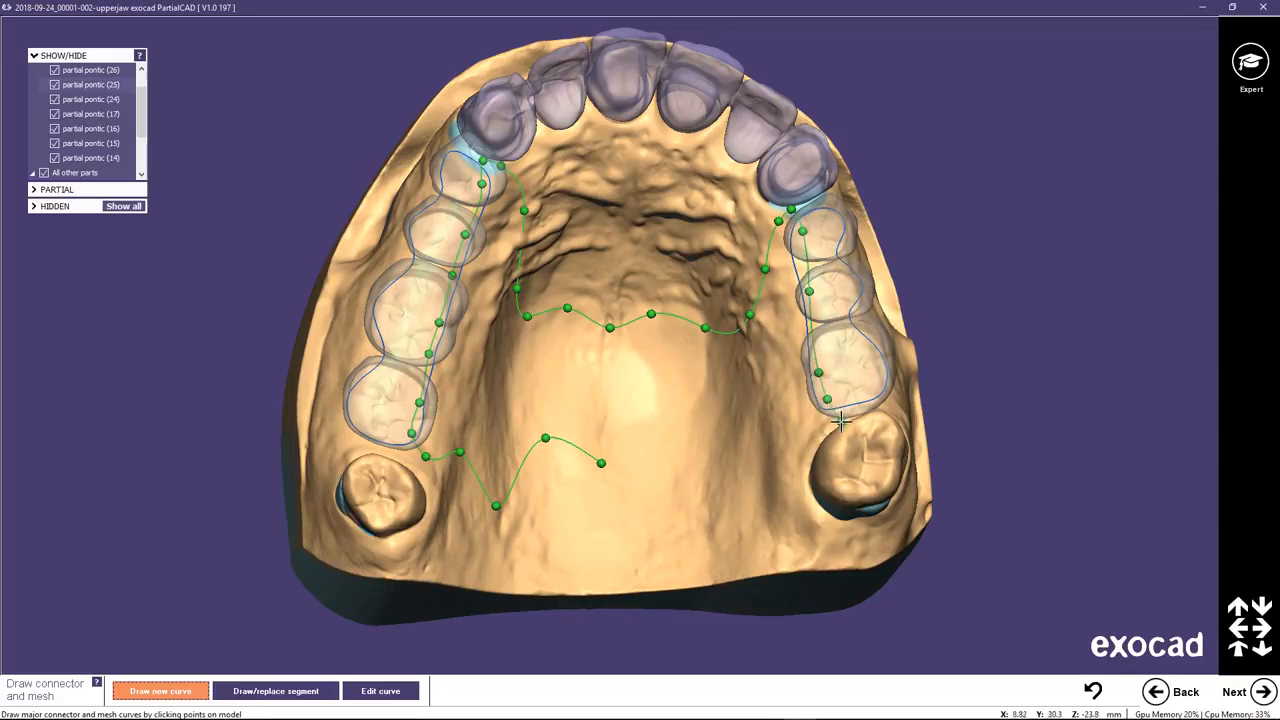
{"action": "left_click", "coordinate": [840, 422]}
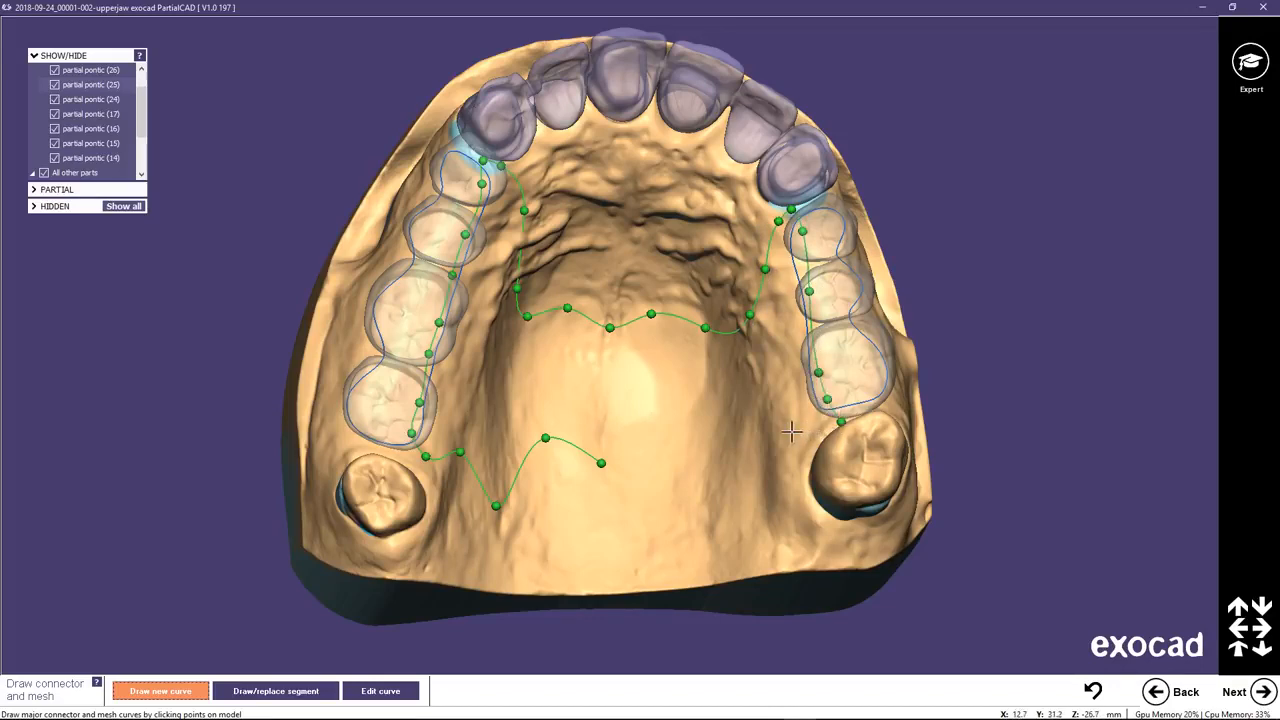
{"action": "left_click", "coordinate": [743, 497]}
{"action": "left_click", "coordinate": [666, 430]}
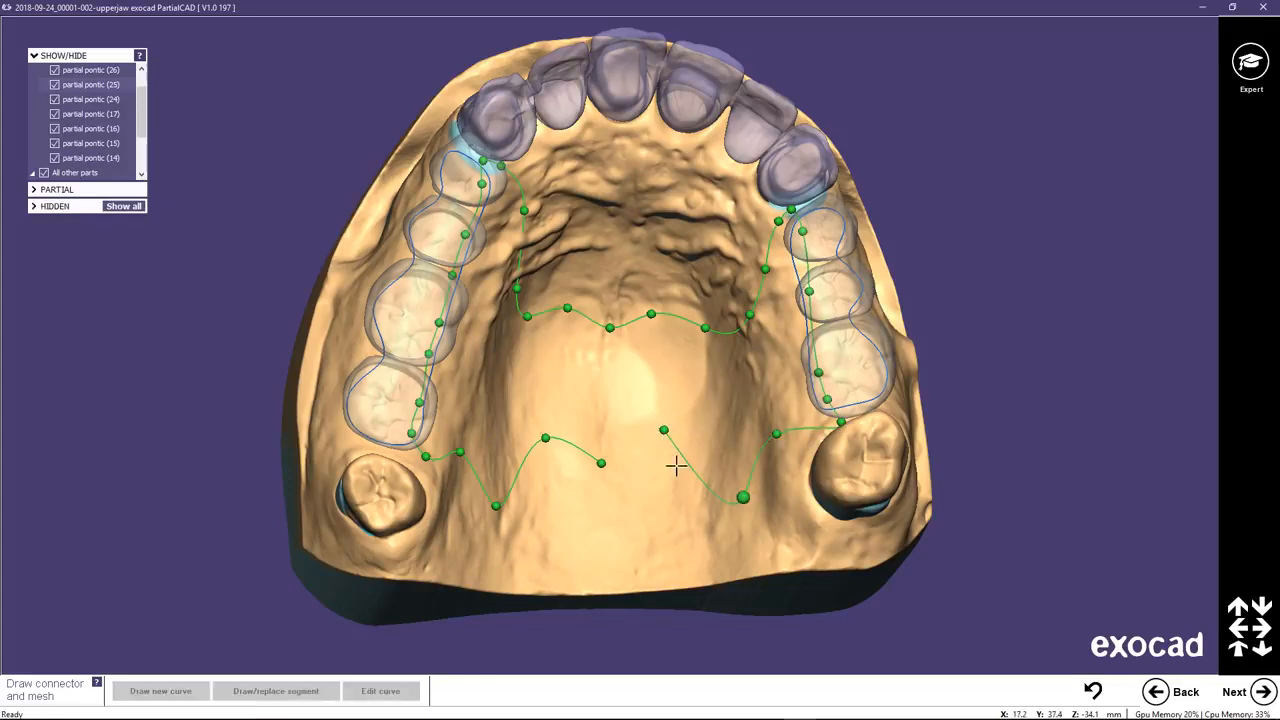
{"action": "left_click", "coordinate": [630, 437]}
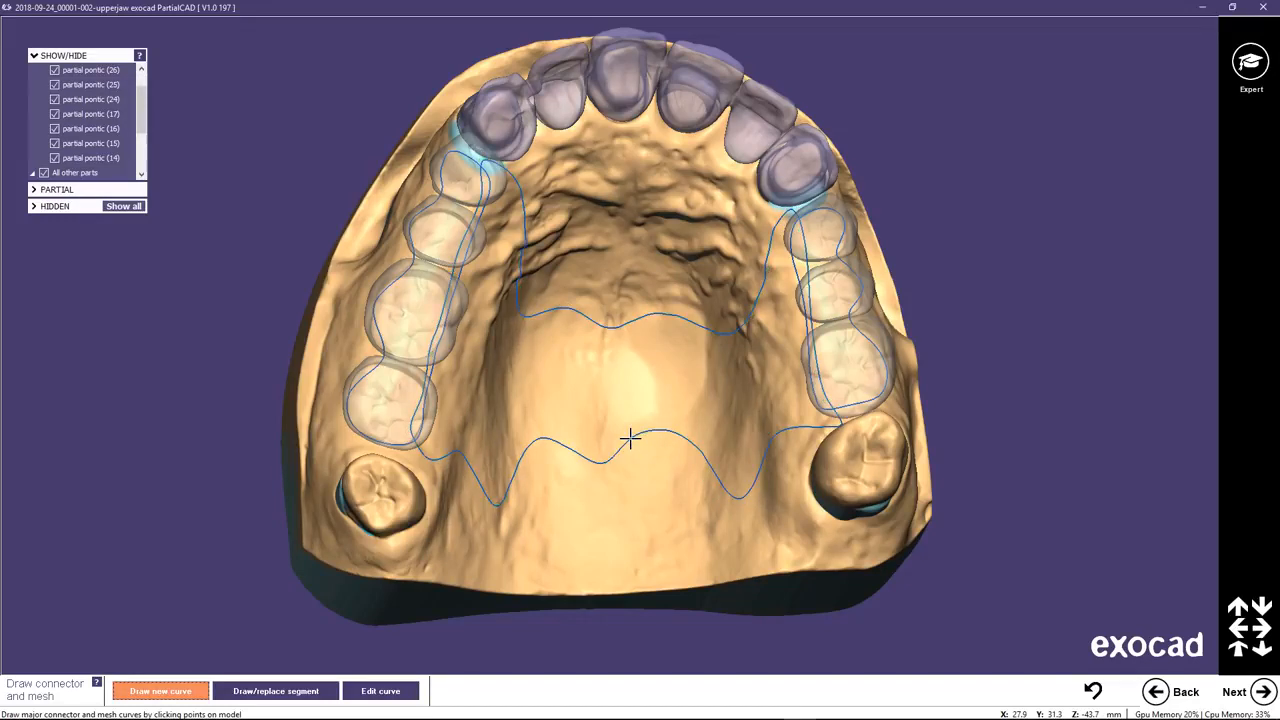
Edit the major connector curve at the posterior midline, deleting the extra edit point and repositioning its neighbours for a symmetrical wave.
{"action": "left_click", "coordinate": [380, 691]}
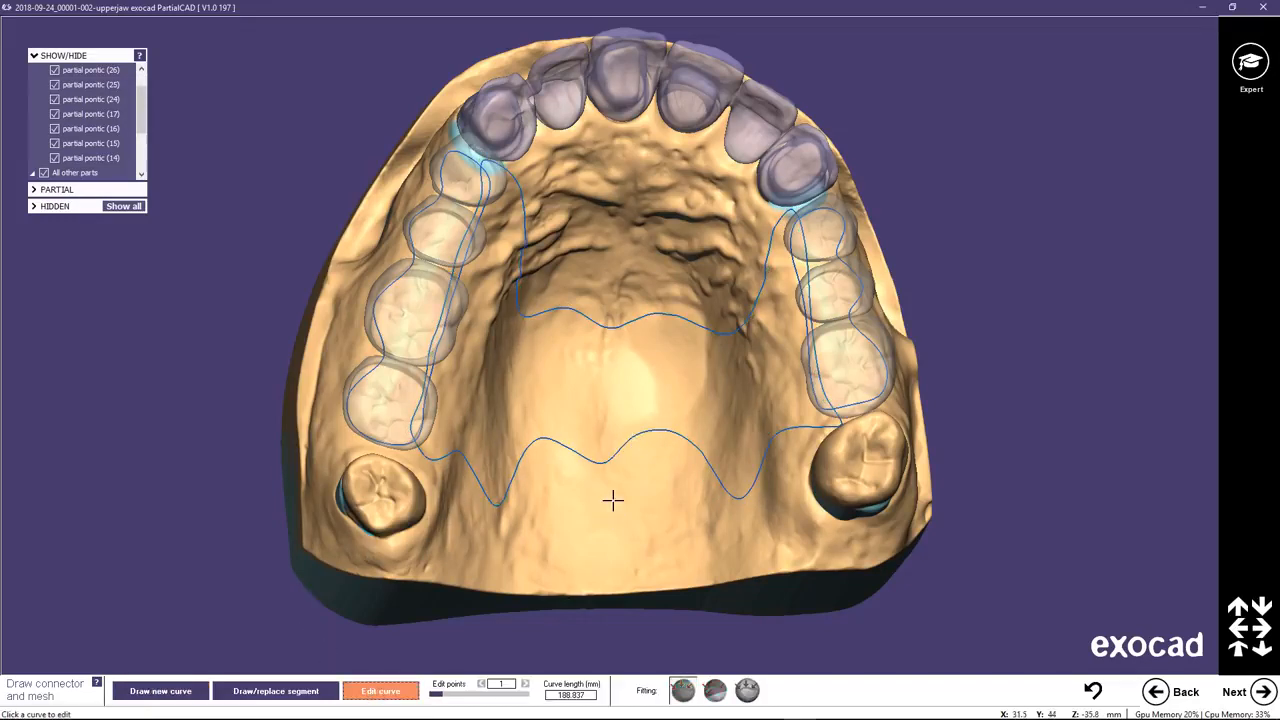
{"action": "left_click", "coordinate": [600, 464]}
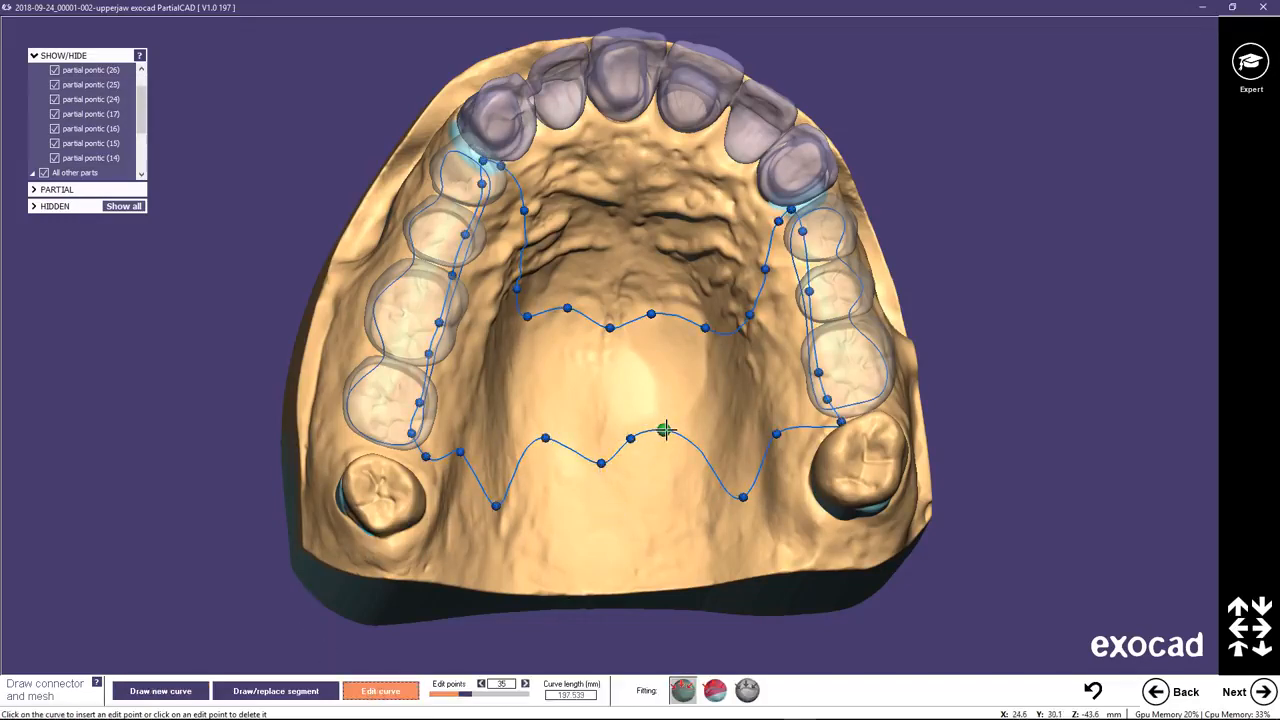
{"action": "left_click_drag", "start_coordinate": [673, 442], "coordinate": [663, 441]}
{"action": "left_click", "coordinate": [631, 438]}
{"action": "right_click_drag", "start_coordinate": [620, 463], "coordinate": [600, 463]}
{"action": "left_click_drag", "start_coordinate": [600, 463], "coordinate": [608, 462]}
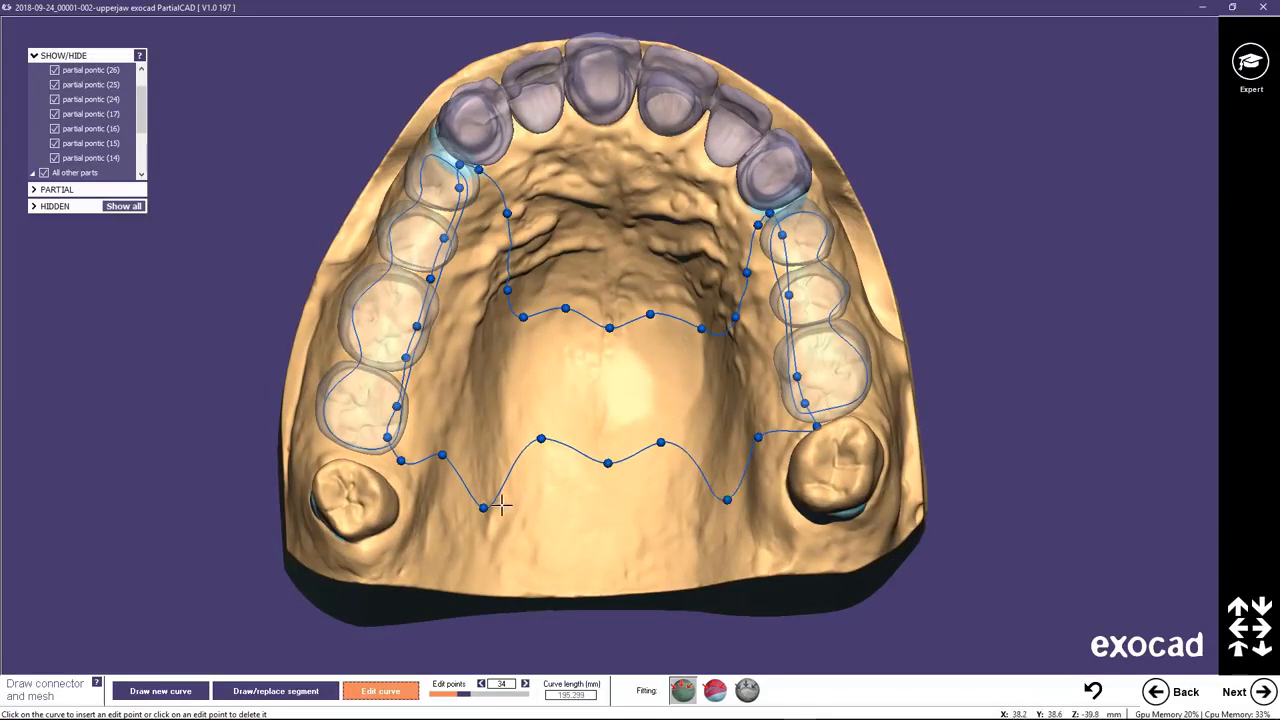
Reposition the connector's rear edit points to reach behind pontics 17 and 26, and advance to applying the mesh and connector.
{"action": "left_click_drag", "start_coordinate": [484, 506], "coordinate": [478, 496]}
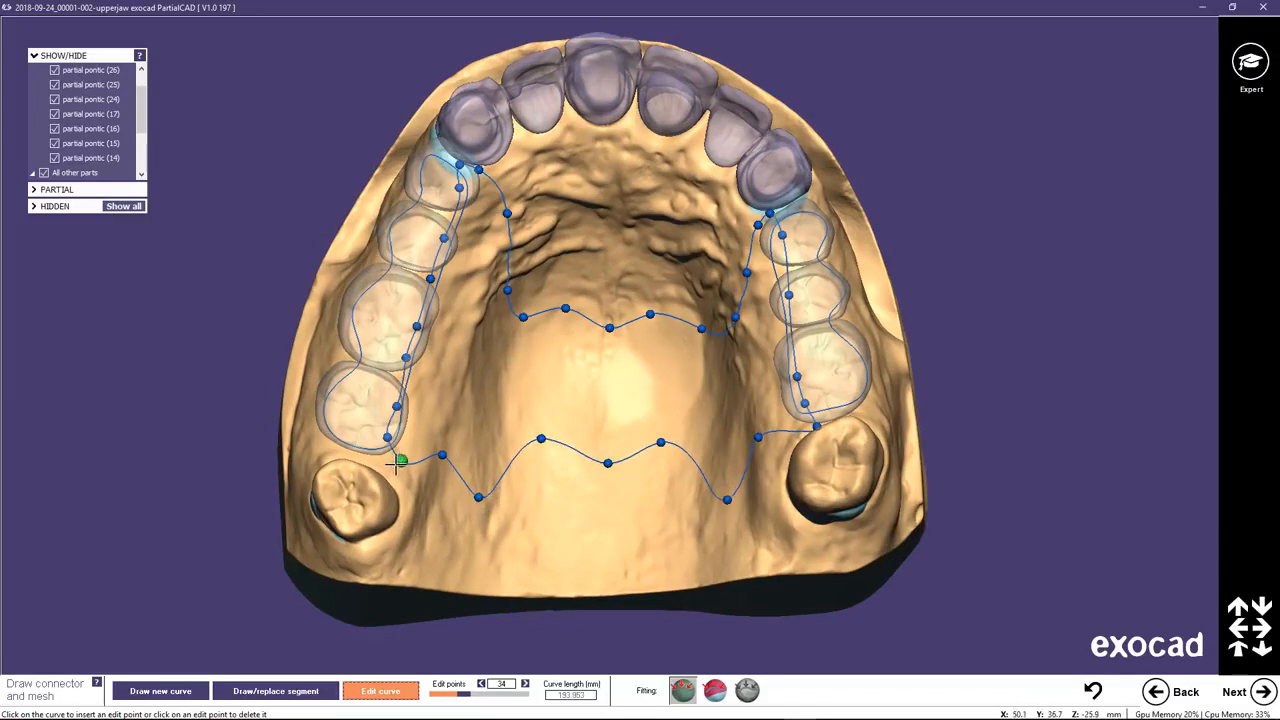
{"action": "left_click_drag", "start_coordinate": [399, 461], "coordinate": [365, 454]}
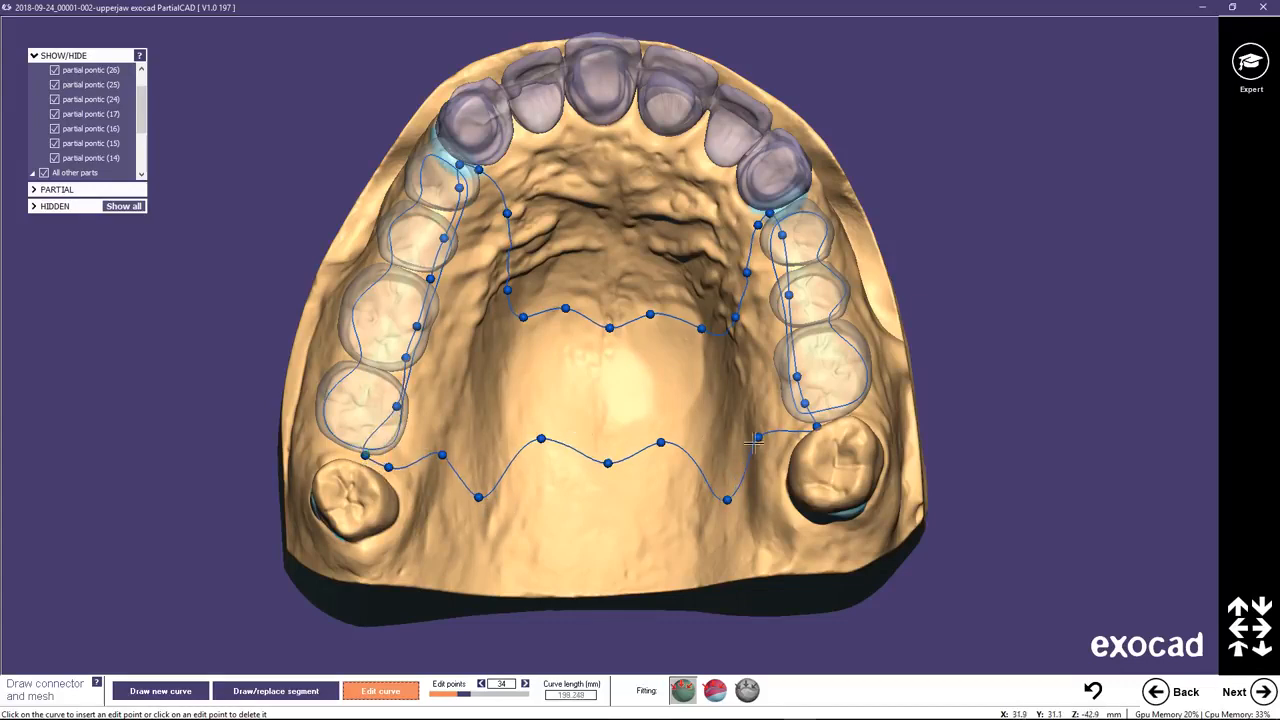
{"action": "mouse_move", "coordinate": [806, 404]}
{"action": "left_mouse_down"}
{"action": "mouse_move", "coordinate": [818, 403]}
{"action": "mouse_move", "coordinate": [815, 422]}
{"action": "left_mouse_up"}
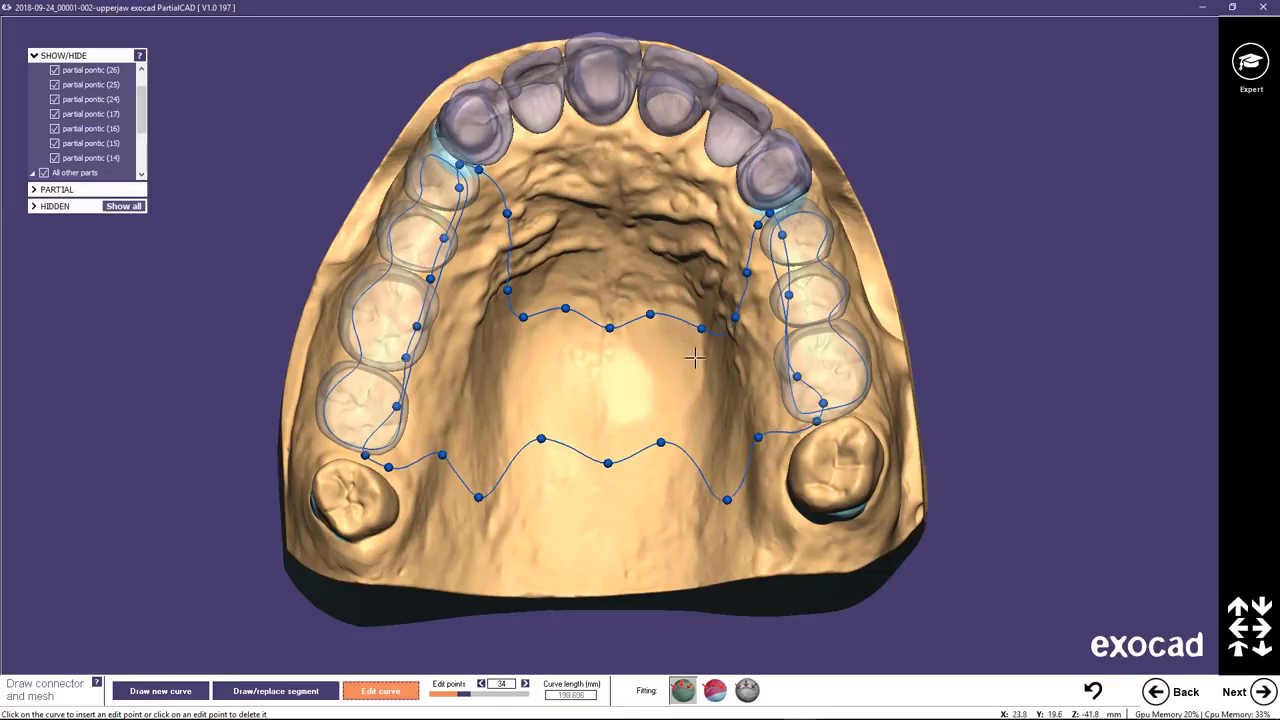
{"action": "left_click", "coordinate": [1262, 691]}
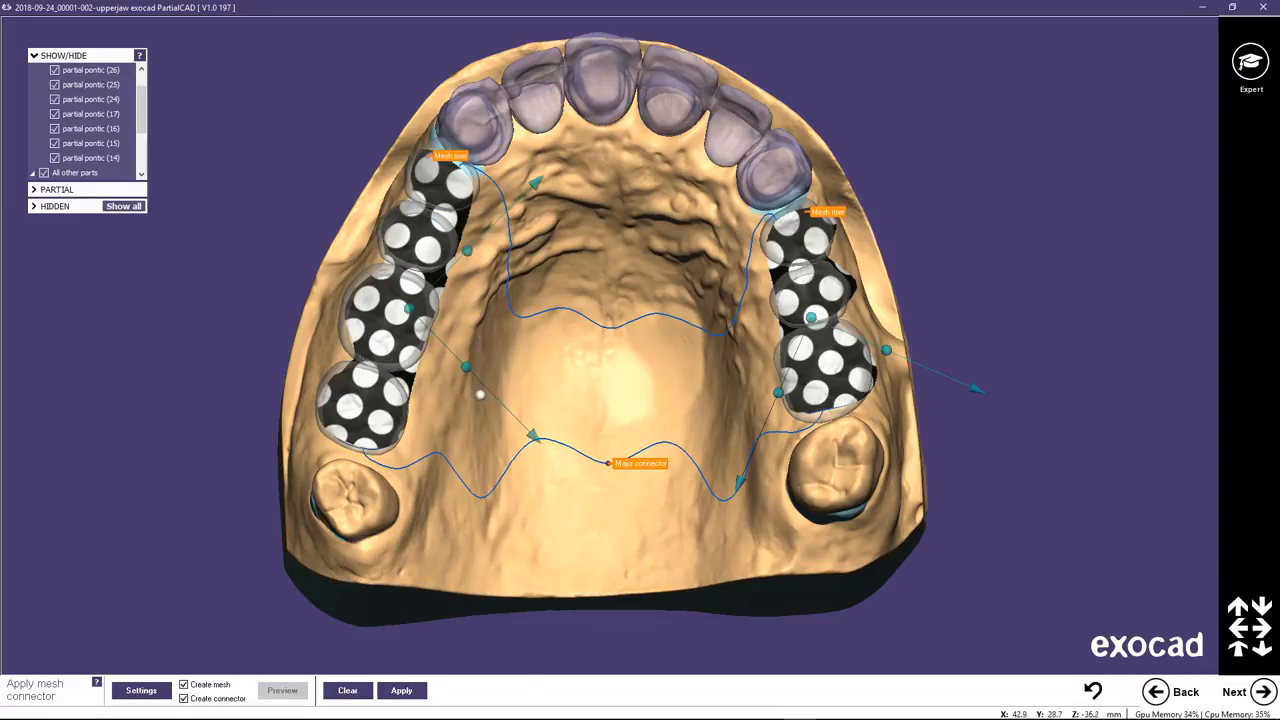
Set the hole size of the round mesh pattern to 3 mm in the mesh settings.
{"action": "left_click", "coordinate": [145, 690]}
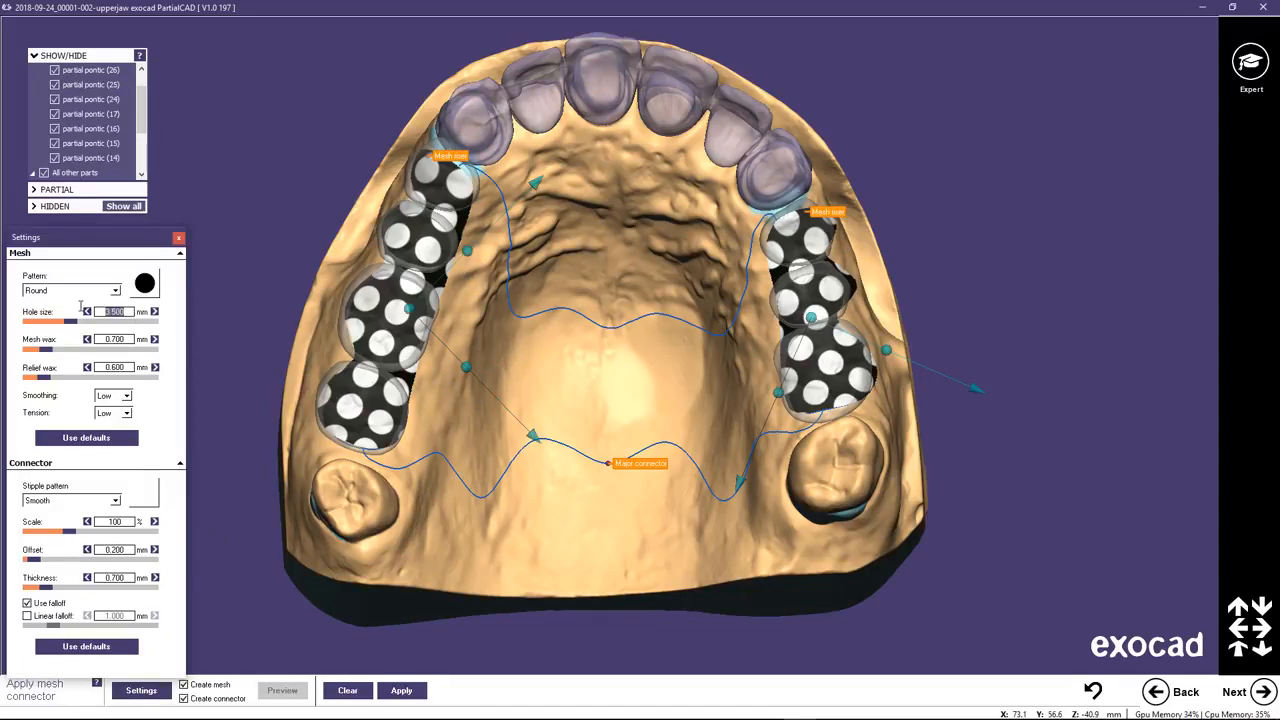
{"action": "key", "text": "Return"}
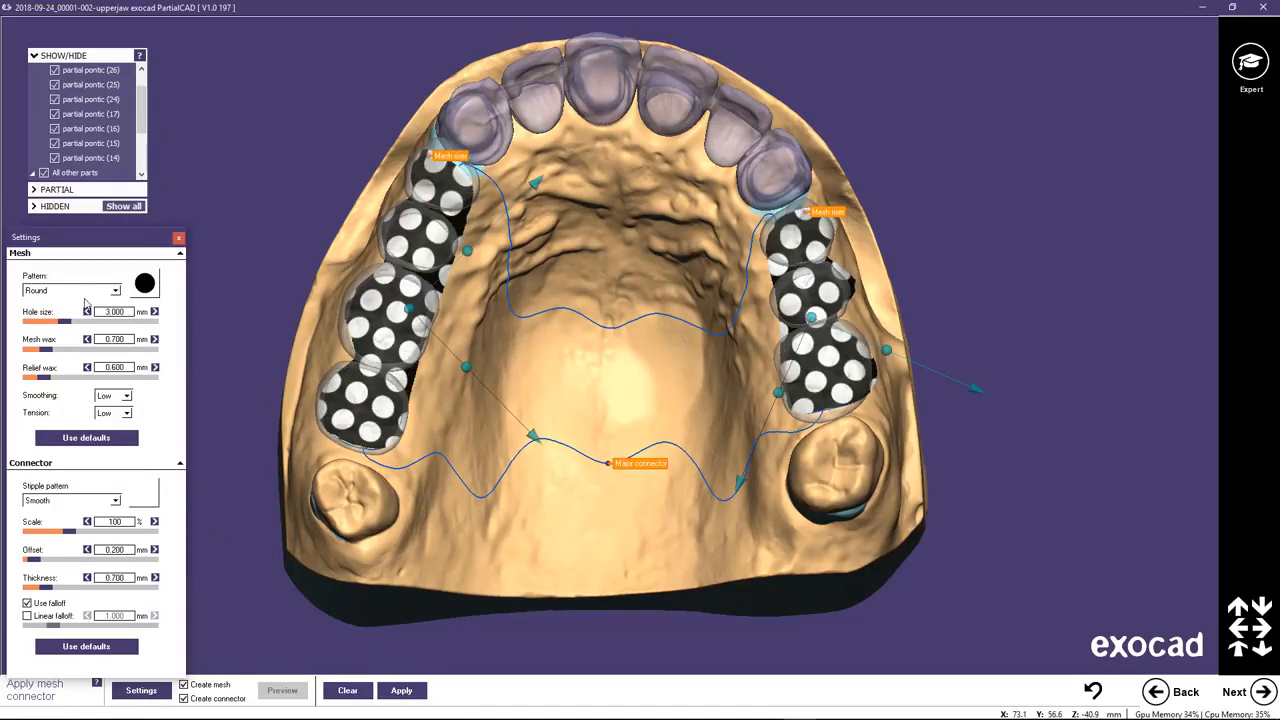
{"action": "left_click", "coordinate": [179, 239]}
Rotate and shift the round mesh pattern on both saddles so the holes align along pontics 14 to 17 and 24 to 26.
{"action": "mouse_move", "coordinate": [466, 366]}
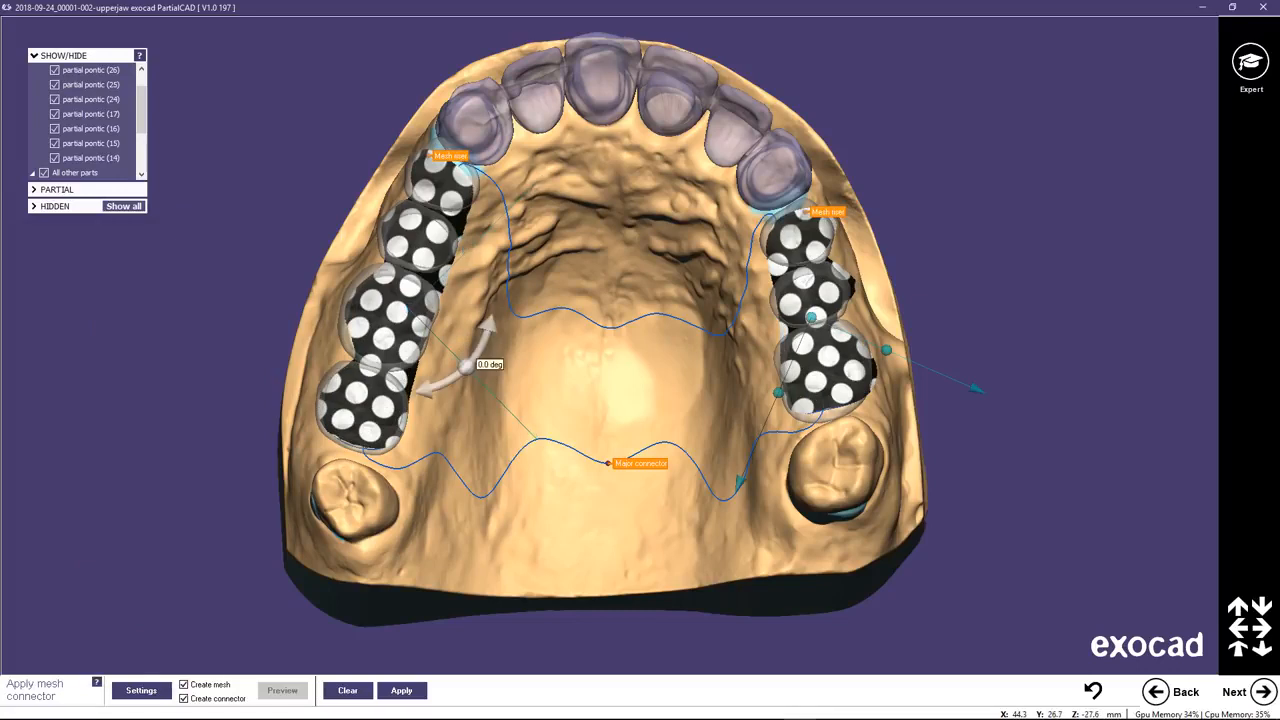
{"action": "mouse_move", "coordinate": [466, 366]}
{"action": "left_mouse_down"}
{"action": "mouse_move", "coordinate": [477, 346]}
{"action": "mouse_move", "coordinate": [458, 368]}
{"action": "left_mouse_up"}
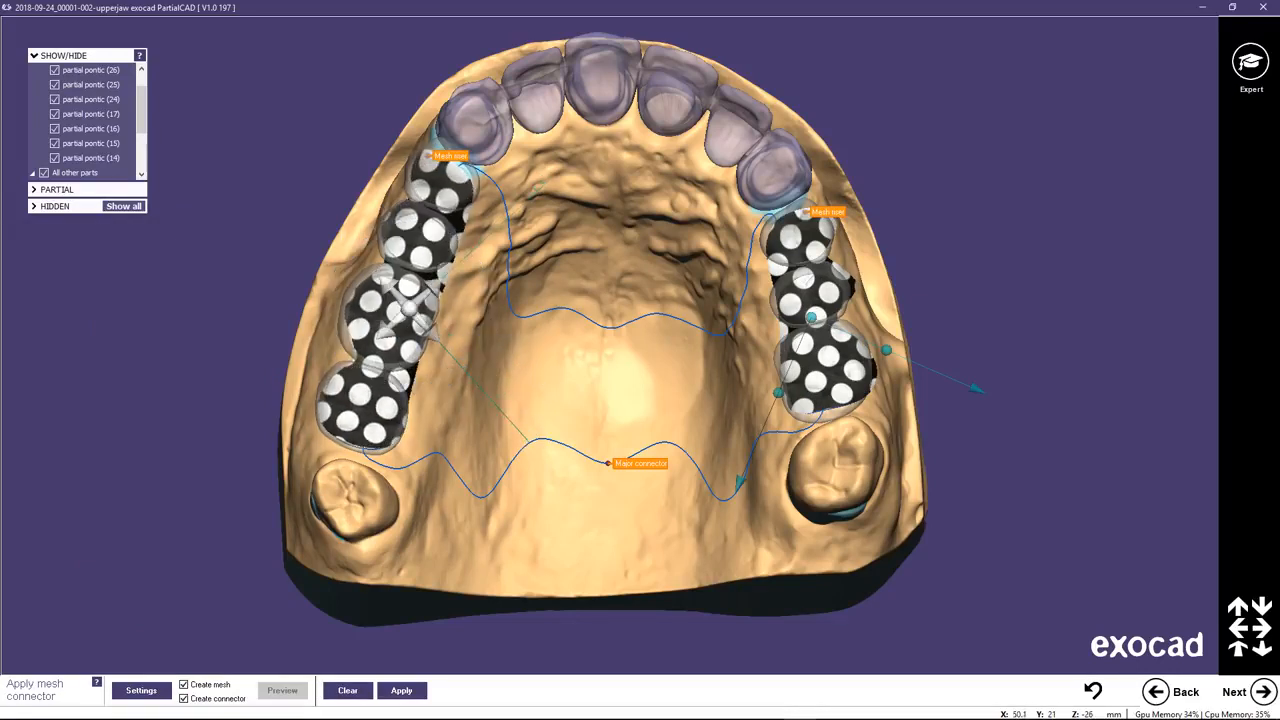
{"action": "left_click_drag", "start_coordinate": [409, 308], "coordinate": [410, 299]}
{"action": "left_click_drag", "start_coordinate": [358, 228], "coordinate": [356, 228]}
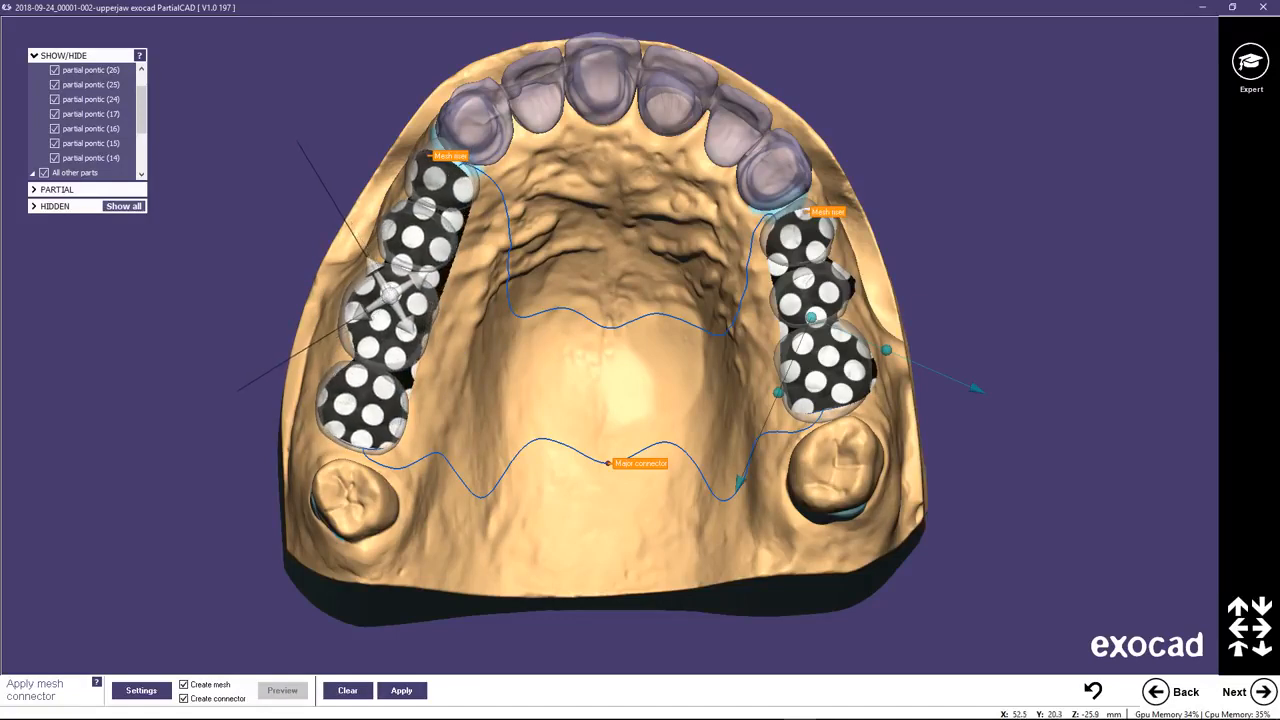
{"action": "left_click_drag", "start_coordinate": [886, 349], "coordinate": [890, 290]}
{"action": "left_click_drag", "start_coordinate": [808, 319], "coordinate": [823, 314]}
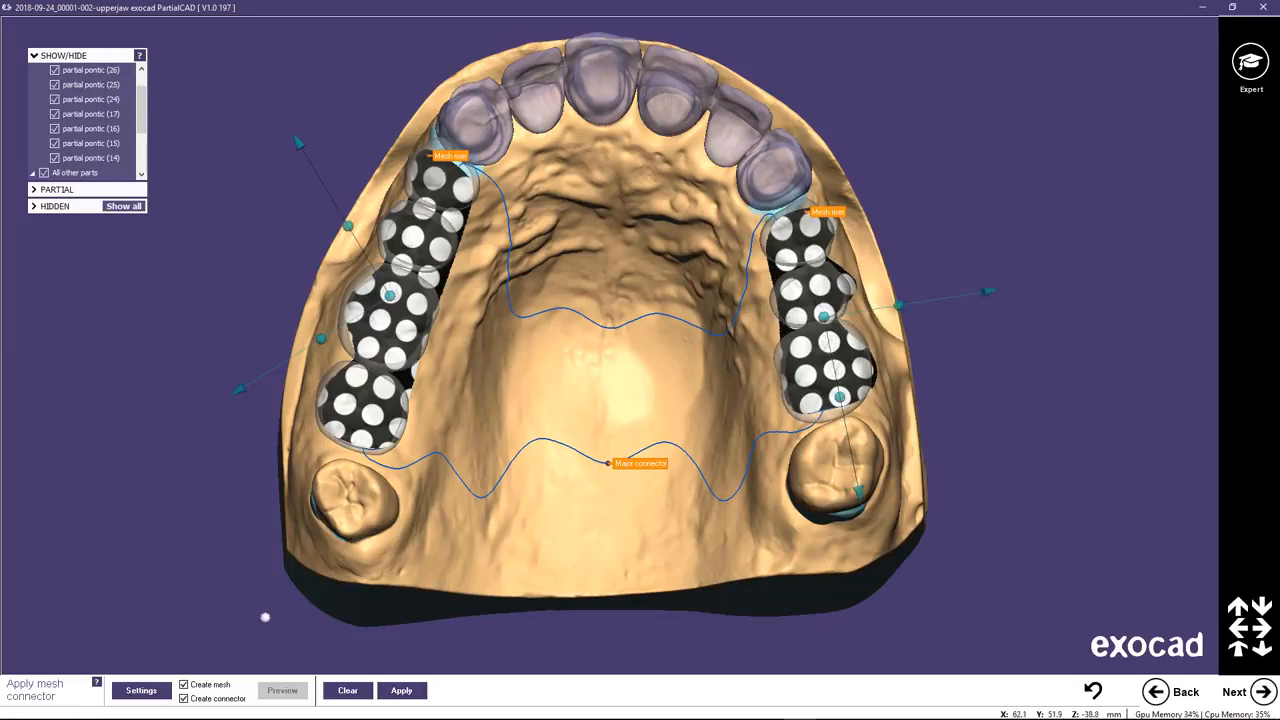
Set the connector's stipple pattern to Coarse and generate the mesh and major connector.
{"action": "left_click", "coordinate": [141, 691]}
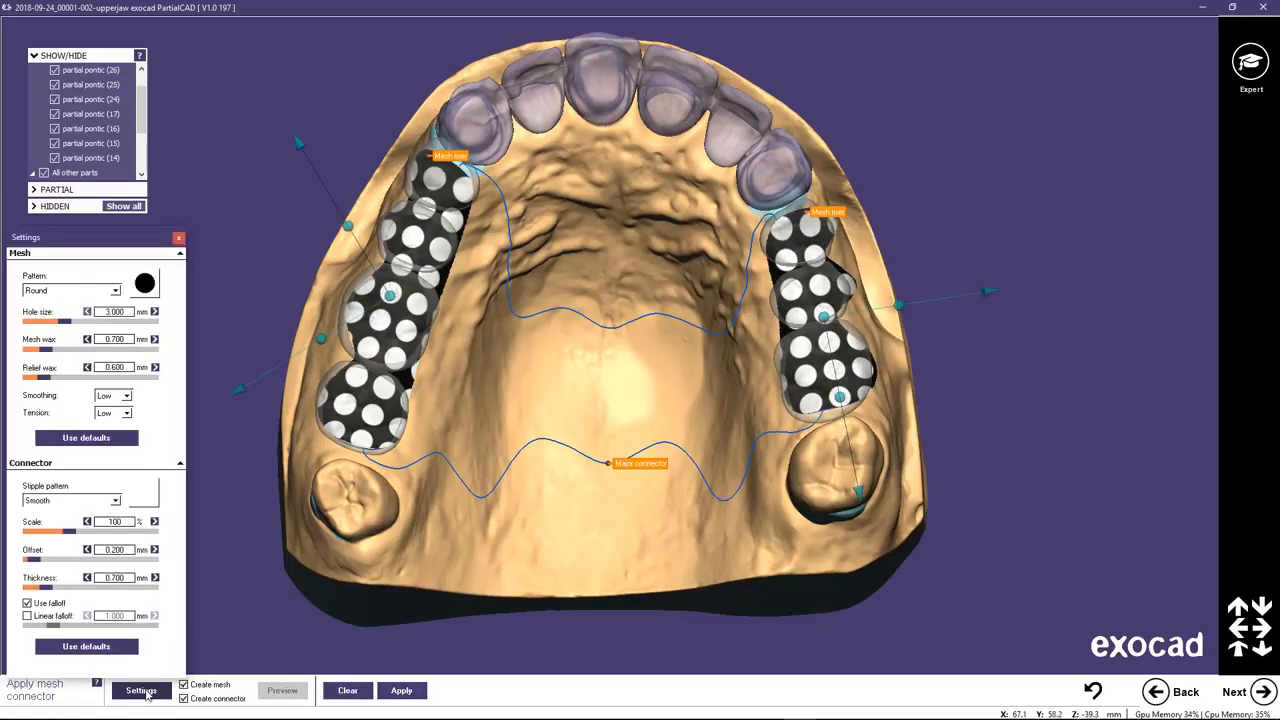
{"action": "left_click", "coordinate": [115, 502]}
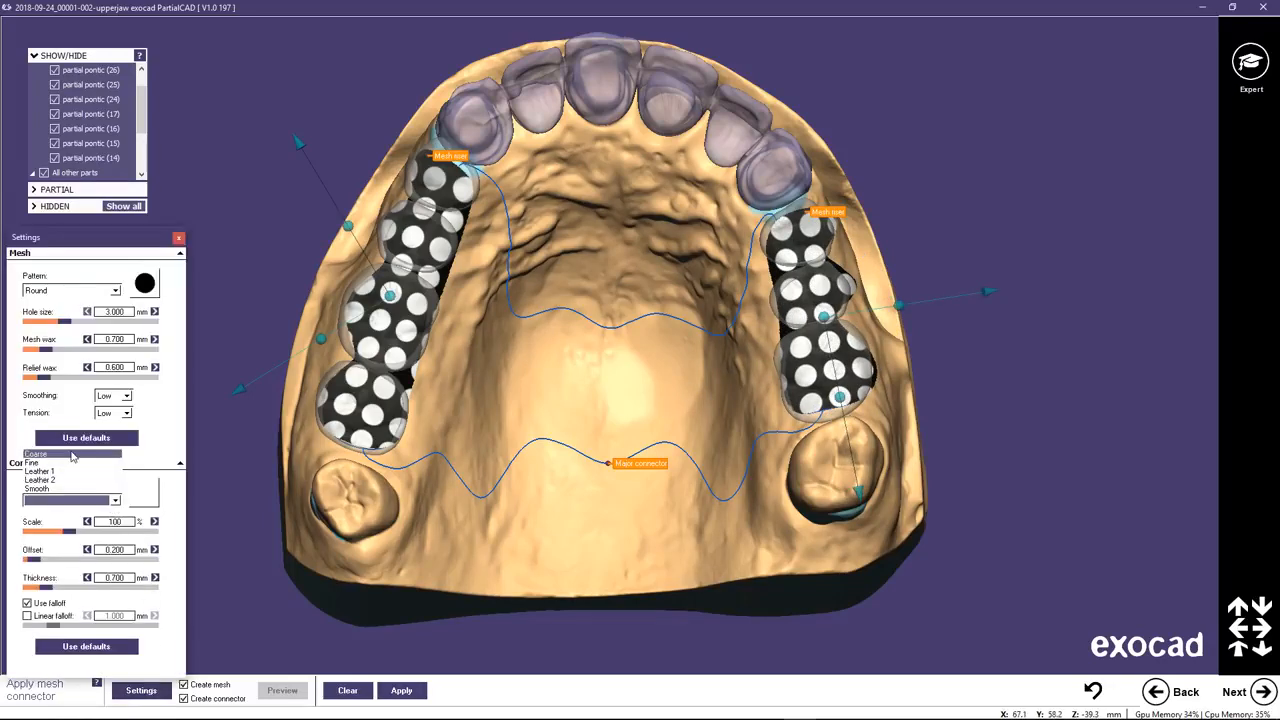
{"action": "left_click", "coordinate": [75, 455]}
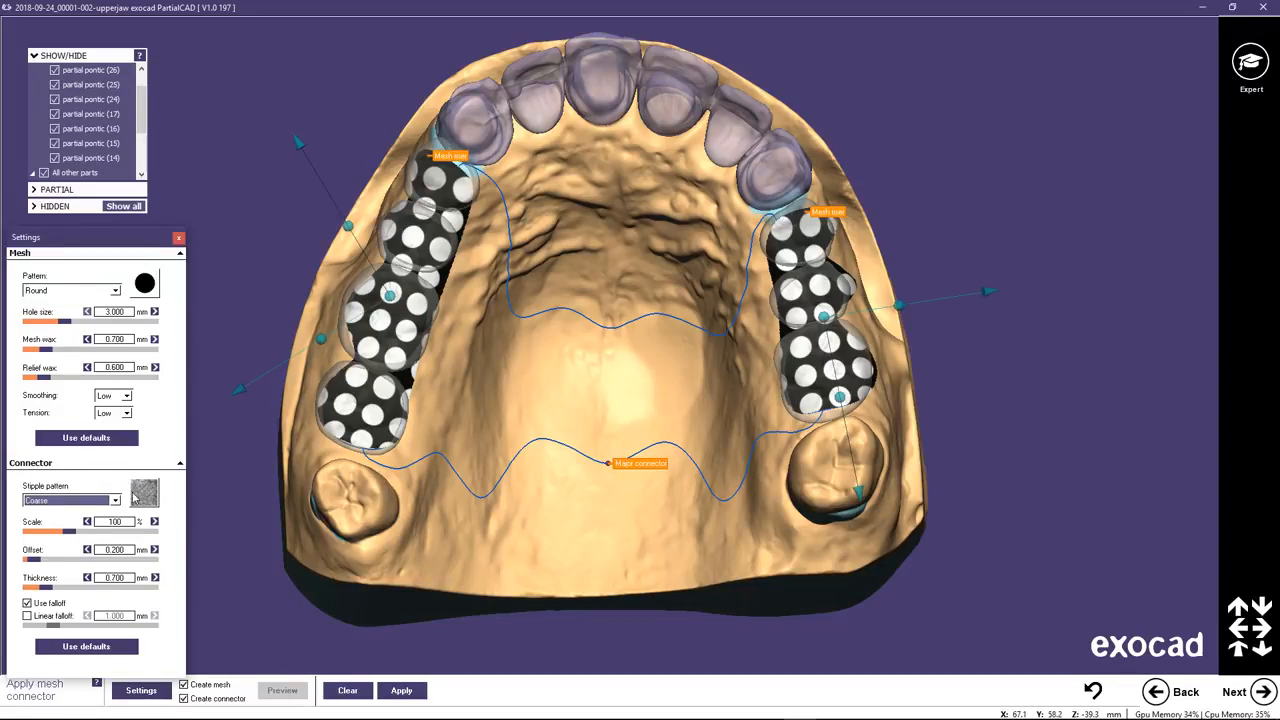
{"action": "left_click", "coordinate": [401, 693]}
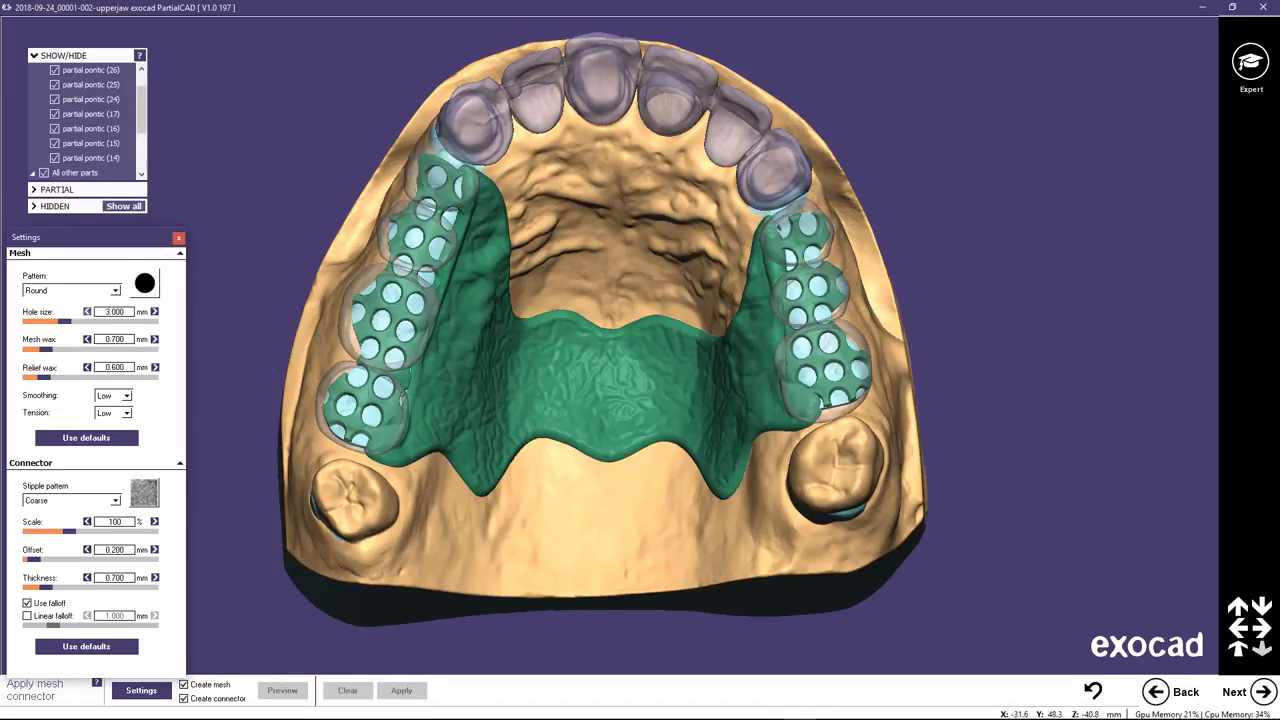
Advance to drawing clasps and draw a clasp curve around the molar behind pontic 17, from the palatal to the buccal side.
{"action": "left_click", "coordinate": [1263, 691]}
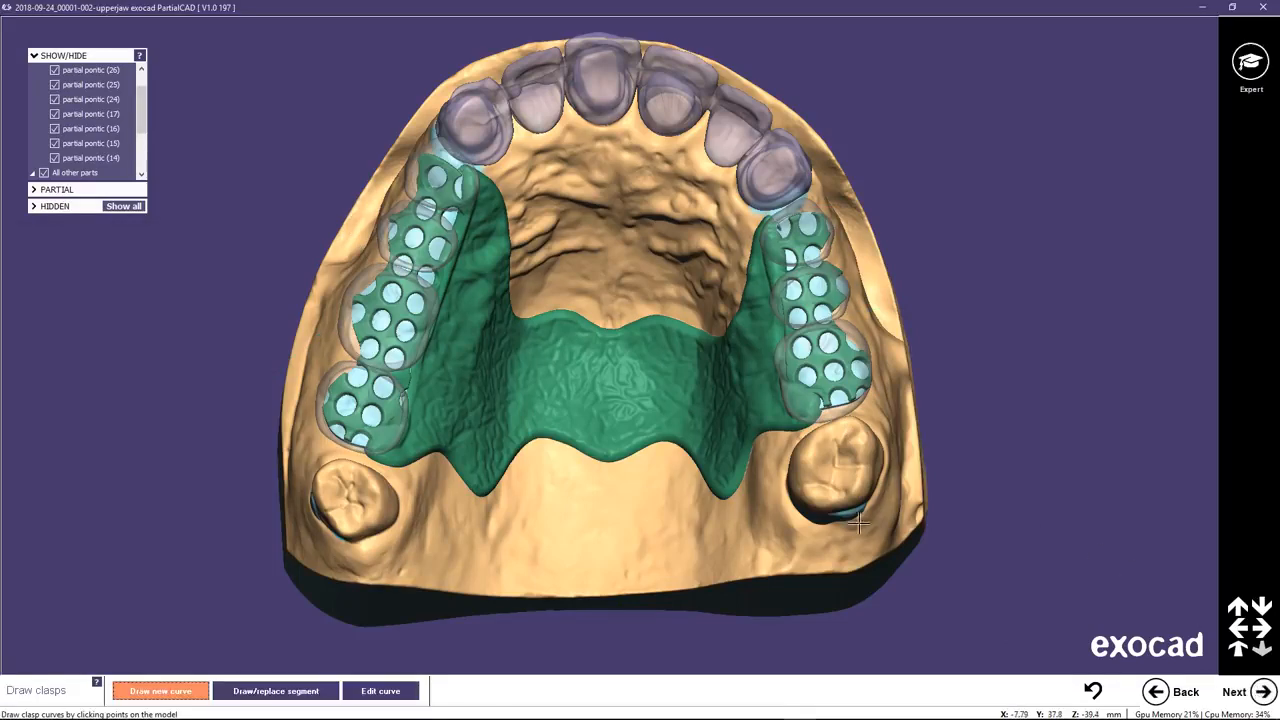
{"action": "middle_click", "coordinate": [376, 496]}
{"action": "right_click_drag", "start_coordinate": [458, 354], "coordinate": [171, 329]}
{"action": "scroll", "coordinate": [555, 383], "scroll_direction": "up", "scroll_amount": 4}
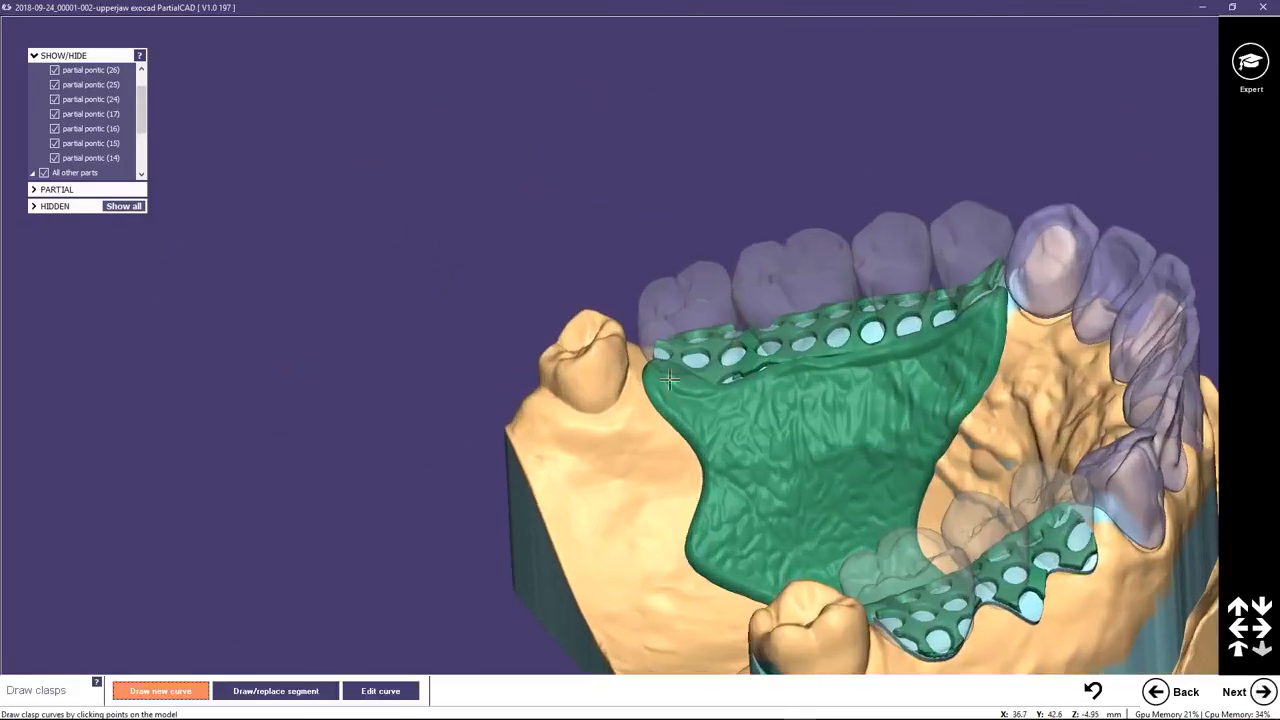
{"action": "left_click", "coordinate": [537, 386]}
{"action": "left_click", "coordinate": [568, 380]}
{"action": "left_click", "coordinate": [616, 359]}
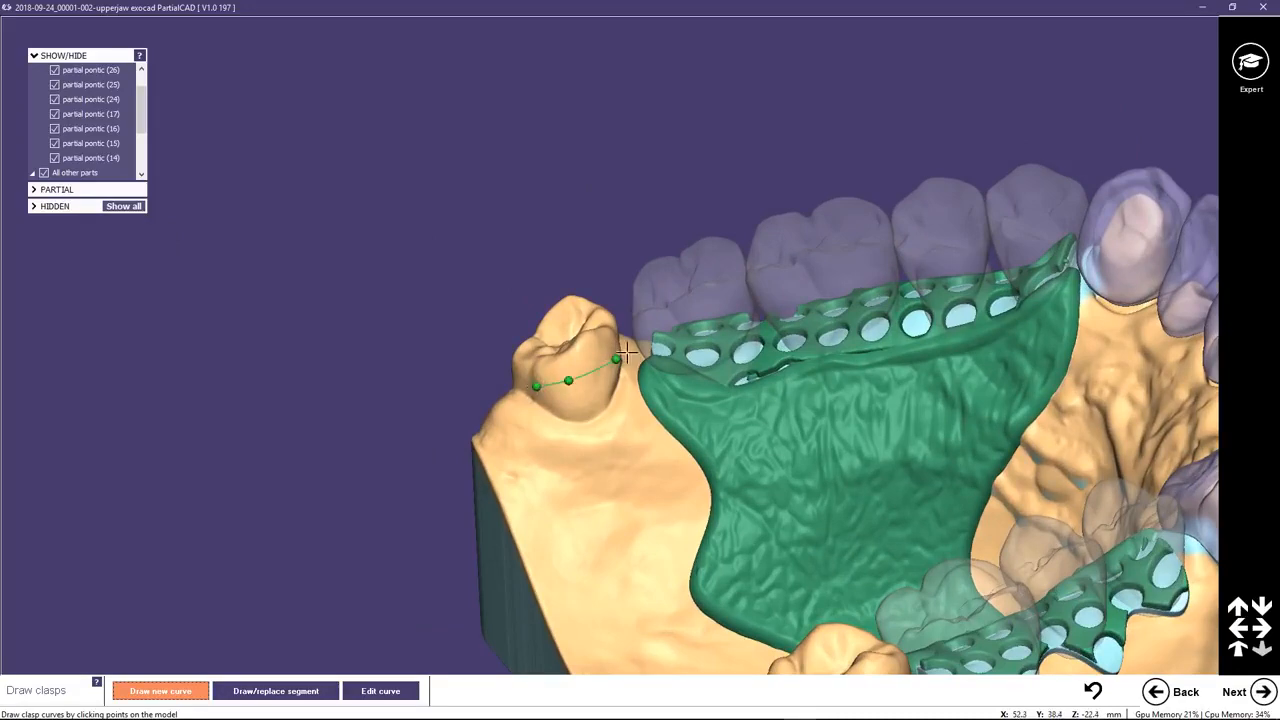
{"action": "mouse_move", "coordinate": [719, 306]}
{"action": "right_mouse_down"}
{"action": "mouse_move", "coordinate": [637, 295]}
{"action": "mouse_move", "coordinate": [531, 441]}
{"action": "mouse_move", "coordinate": [659, 297]}
{"action": "mouse_move", "coordinate": [531, 329]}
{"action": "mouse_move", "coordinate": [371, 500]}
{"action": "mouse_move", "coordinate": [729, 307]}
{"action": "right_mouse_up"}
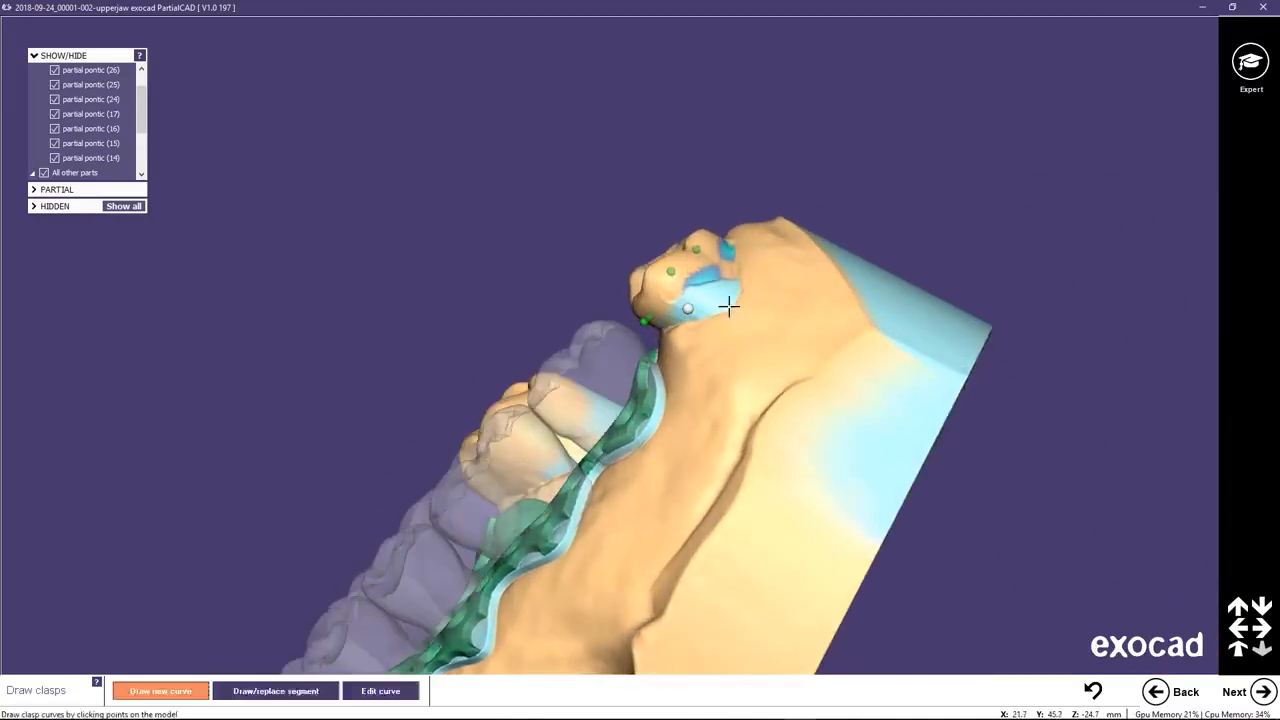
{"action": "left_click", "coordinate": [662, 304]}
{"action": "left_click", "coordinate": [681, 287]}
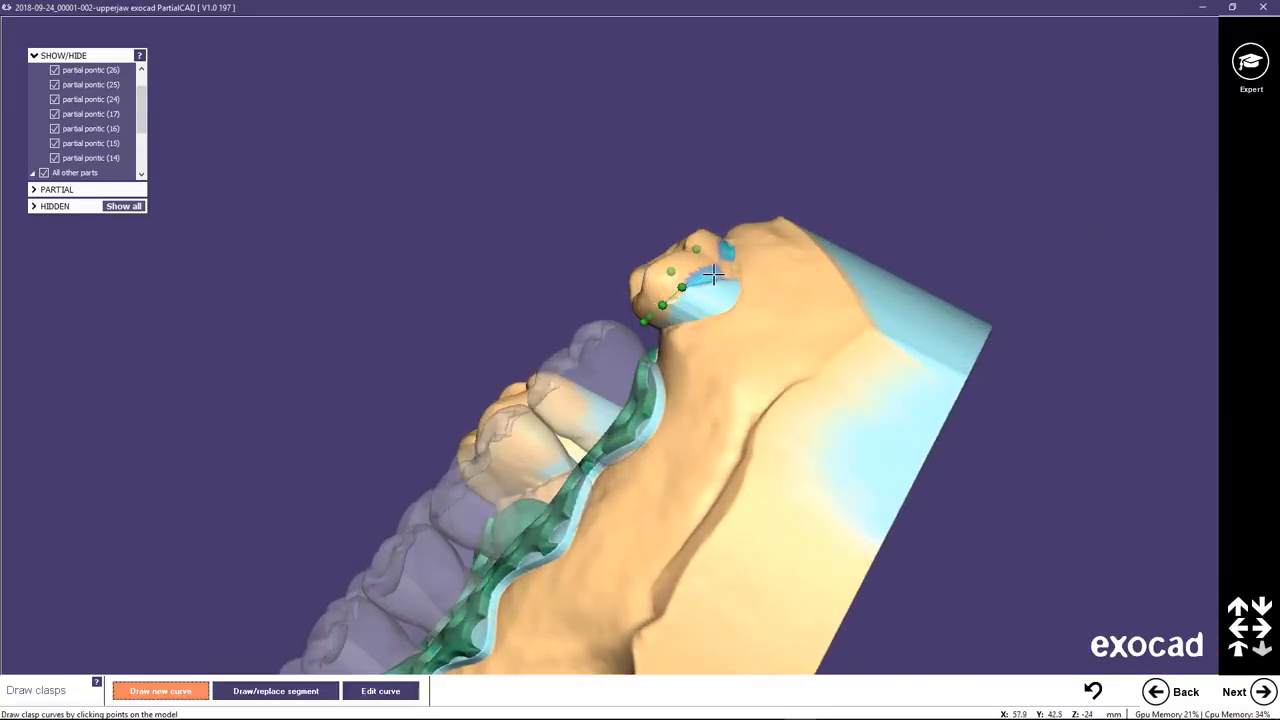
{"action": "left_click", "coordinate": [708, 274]}
Draw a second clasp curve around the molar behind pontic 26 from the palatal to the buccal side, and advance to applying clasps.
{"action": "right_click_drag", "start_coordinate": [491, 369], "coordinate": [600, 432]}
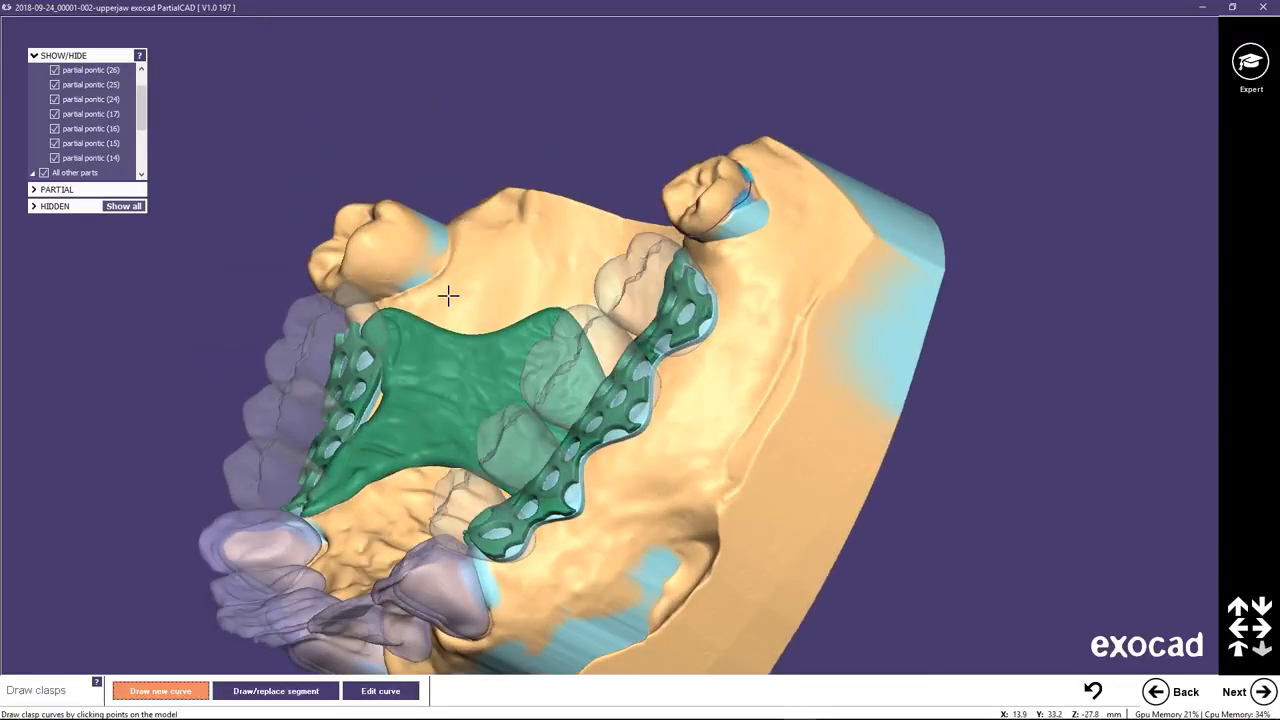
{"action": "middle_click_drag", "start_coordinate": [448, 294], "coordinate": [633, 343]}
{"action": "scroll", "coordinate": [588, 257], "scroll_direction": "up", "scroll_amount": 3}
{"action": "left_click", "coordinate": [603, 252]}
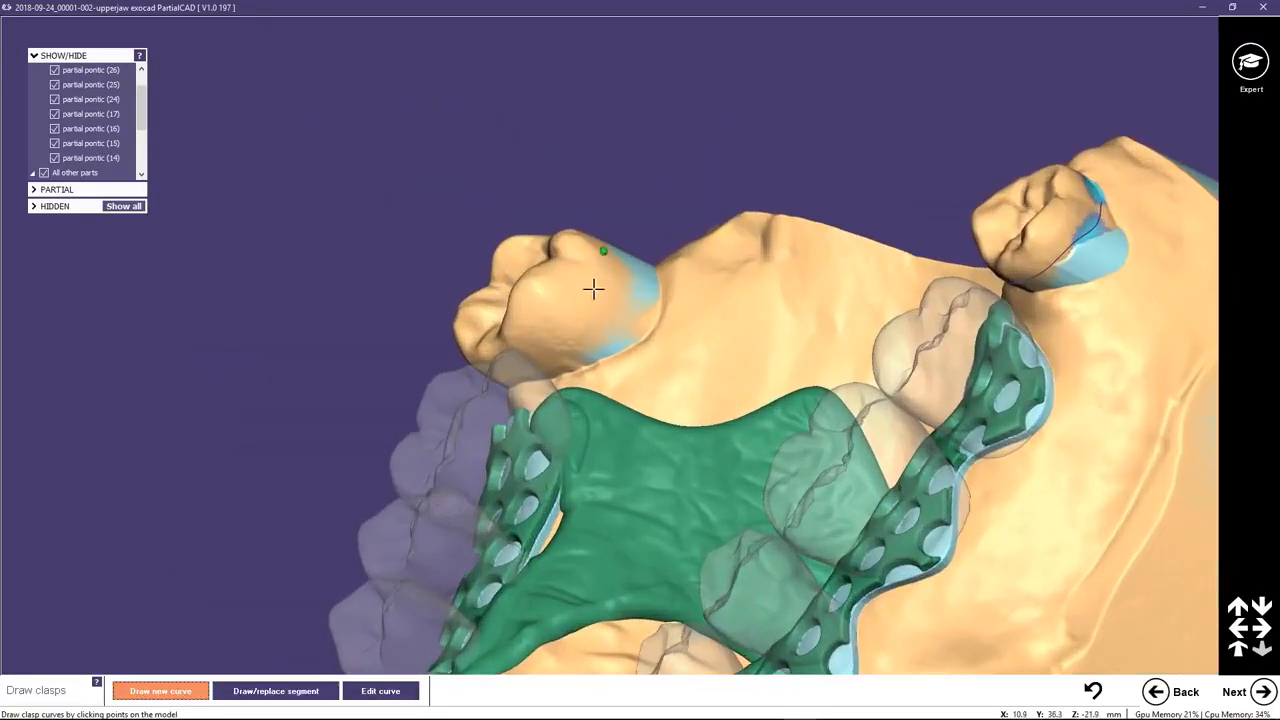
{"action": "left_click", "coordinate": [594, 289]}
{"action": "left_click", "coordinate": [560, 334]}
{"action": "double_click", "coordinate": [507, 362]}
{"action": "right_click_drag", "start_coordinate": [595, 343], "coordinate": [371, 423]}
{"action": "left_click", "coordinate": [421, 379]}
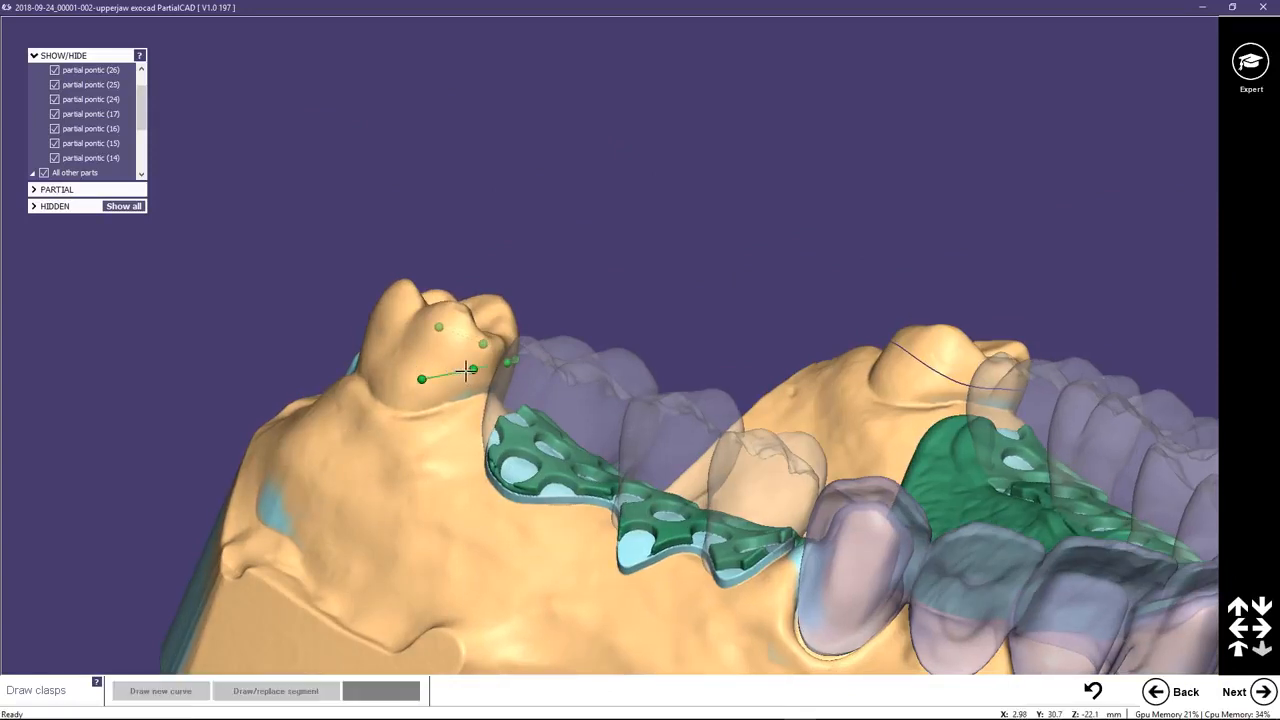
{"action": "right_click_drag", "start_coordinate": [422, 378], "coordinate": [457, 371]}
{"action": "left_click", "coordinate": [364, 375]}
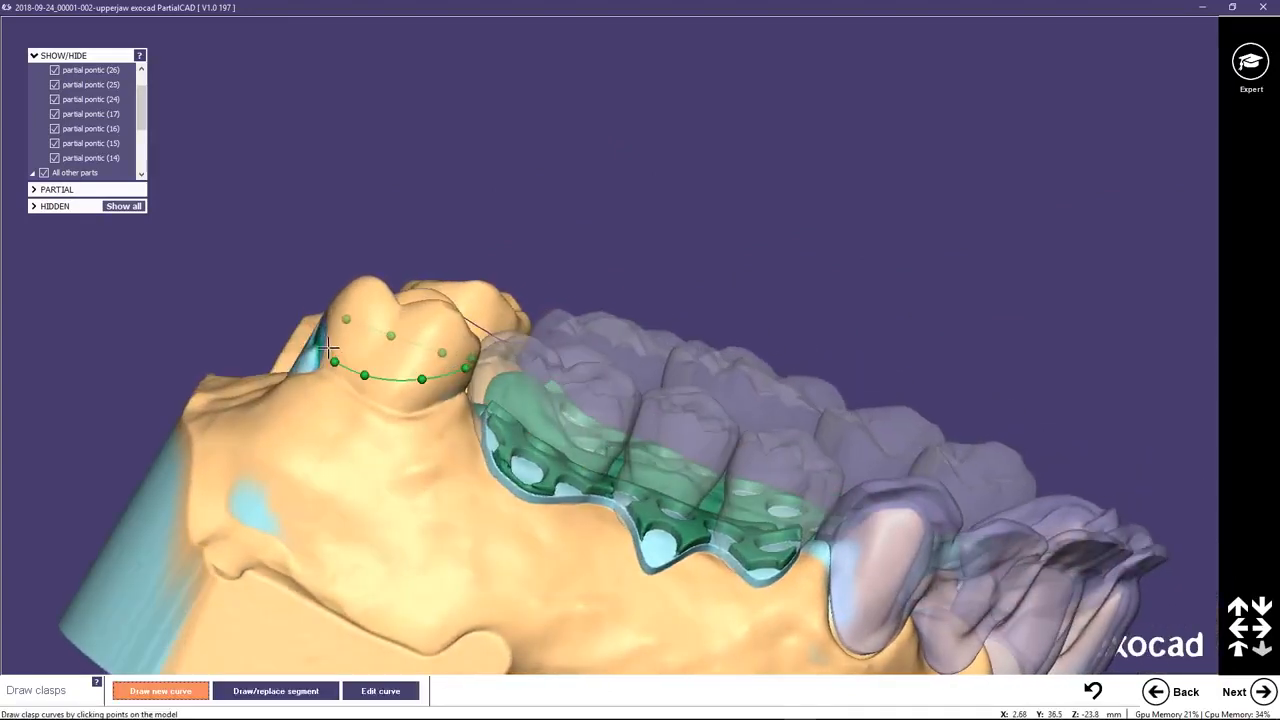
{"action": "double_click", "coordinate": [326, 344]}
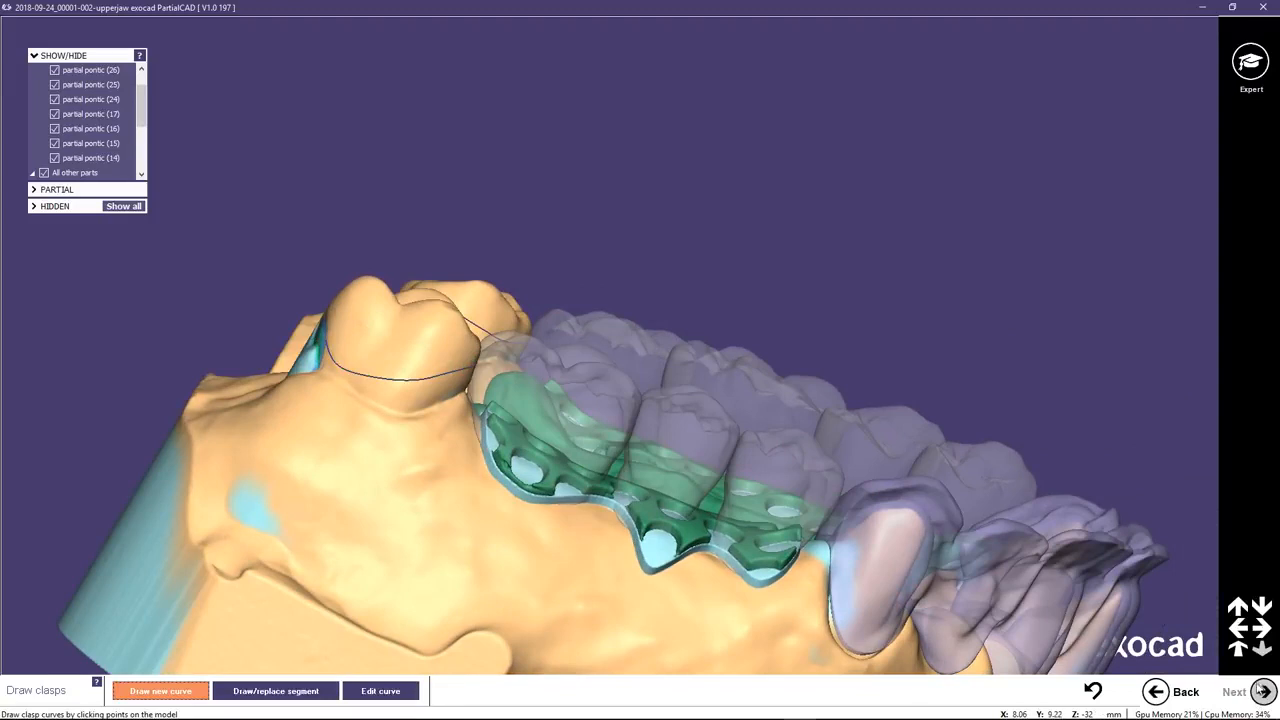
Form a clasp from the curve on the molar behind pontic 26 using the Posterior profile.
{"action": "left_click", "coordinate": [410, 378]}
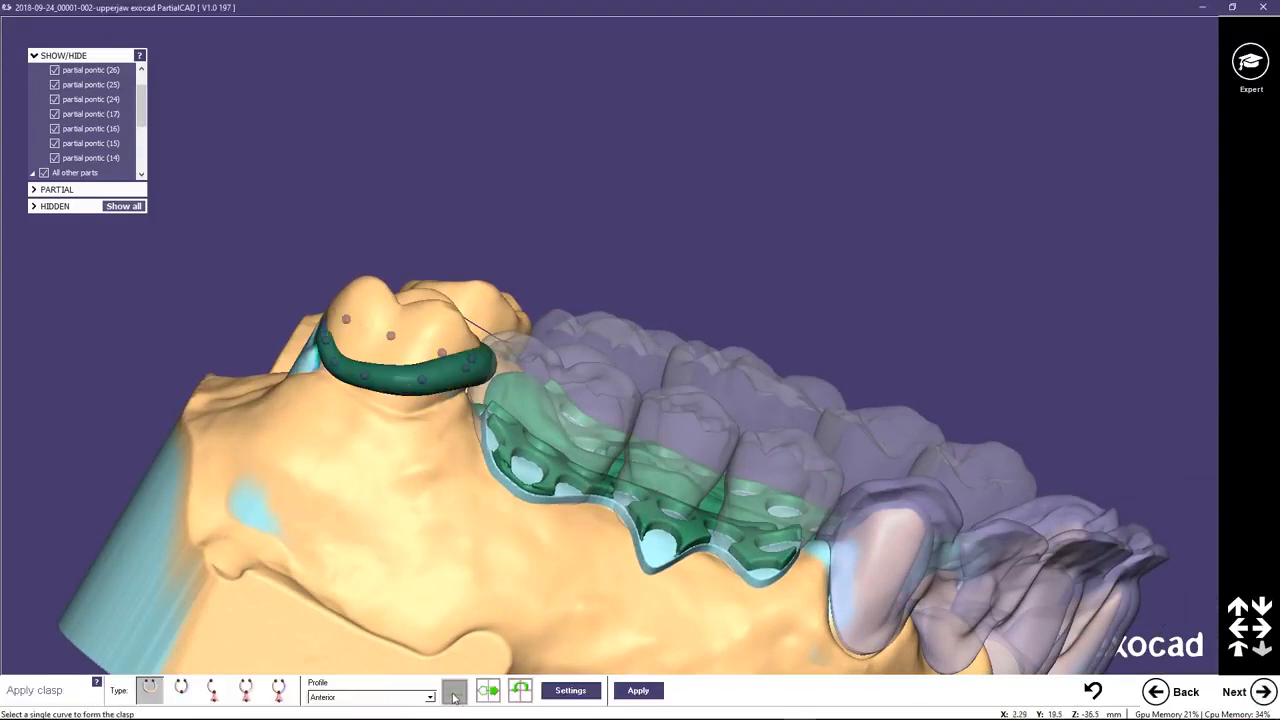
{"action": "left_click", "coordinate": [430, 697]}
{"action": "left_click", "coordinate": [385, 642]}
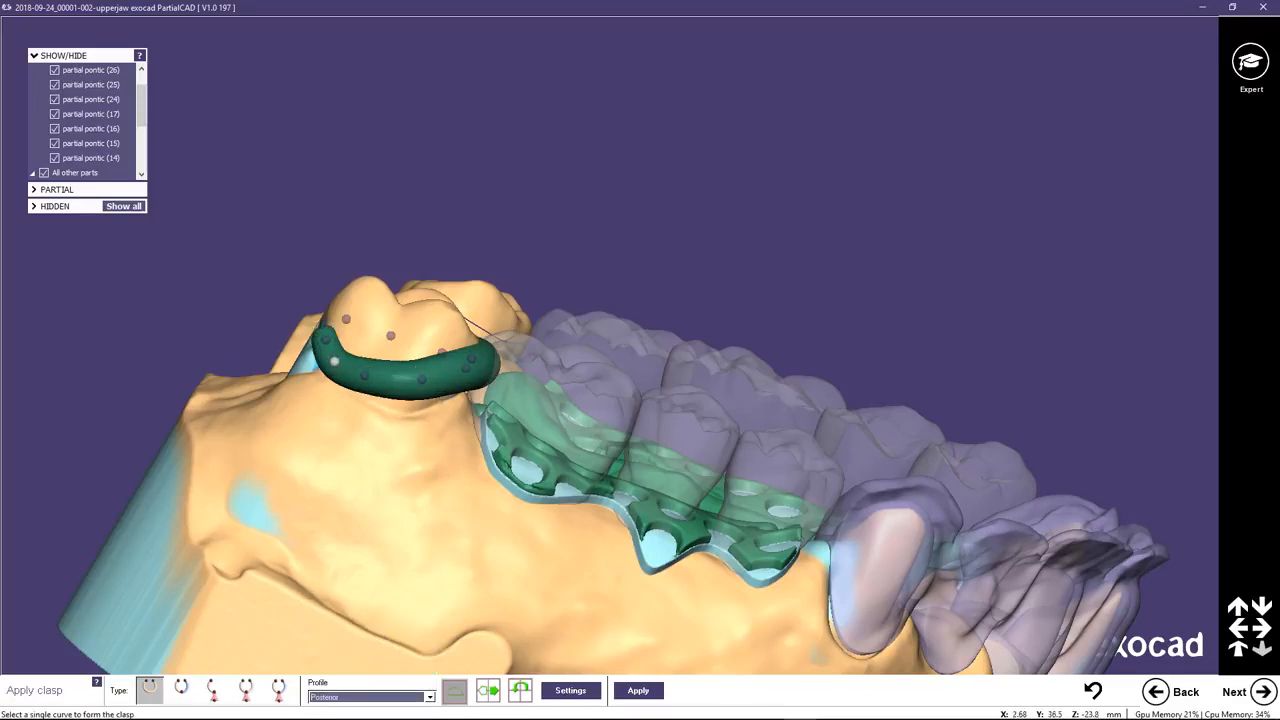
Reposition the buccal points of the clasp behind pontic 26 to smooth its arm, and apply the clasp.
{"action": "left_click_drag", "start_coordinate": [334, 362], "coordinate": [361, 369]}
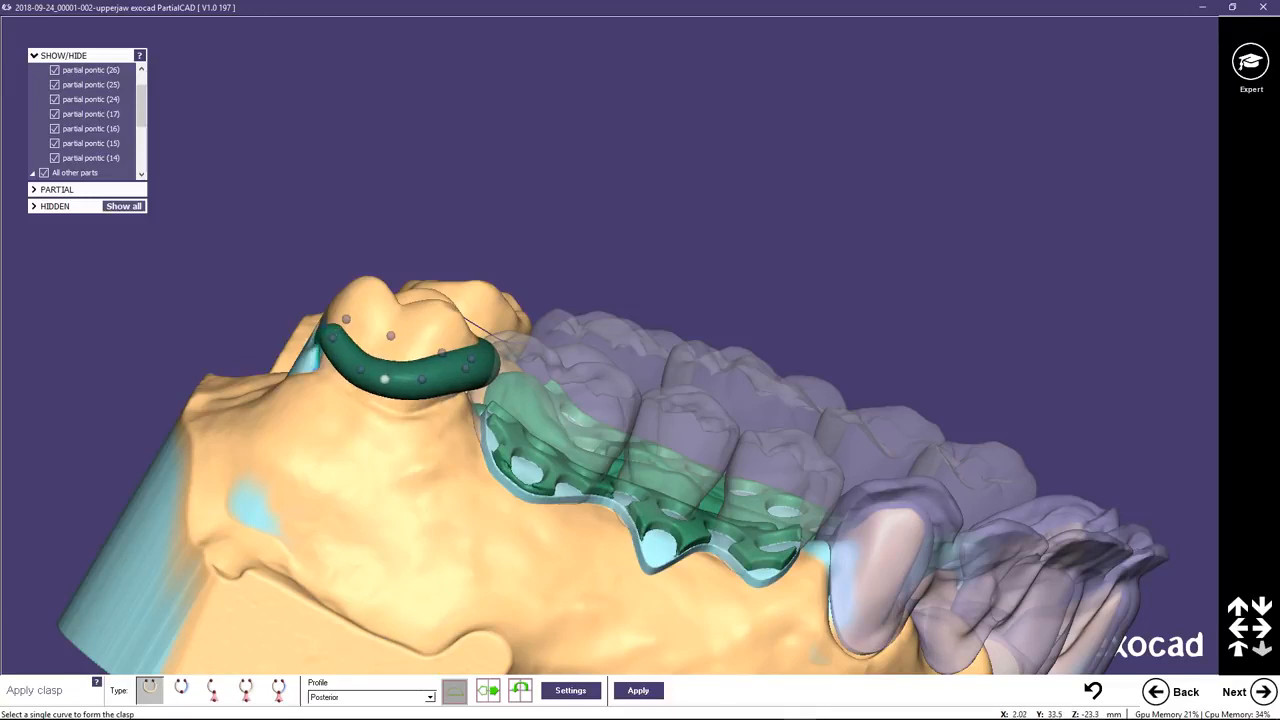
{"action": "left_click", "coordinate": [384, 379]}
{"action": "left_click_drag", "start_coordinate": [382, 381], "coordinate": [380, 413]}
{"action": "left_click_drag", "start_coordinate": [395, 381], "coordinate": [389, 378]}
{"action": "right_click_drag", "start_coordinate": [447, 382], "coordinate": [436, 384]}
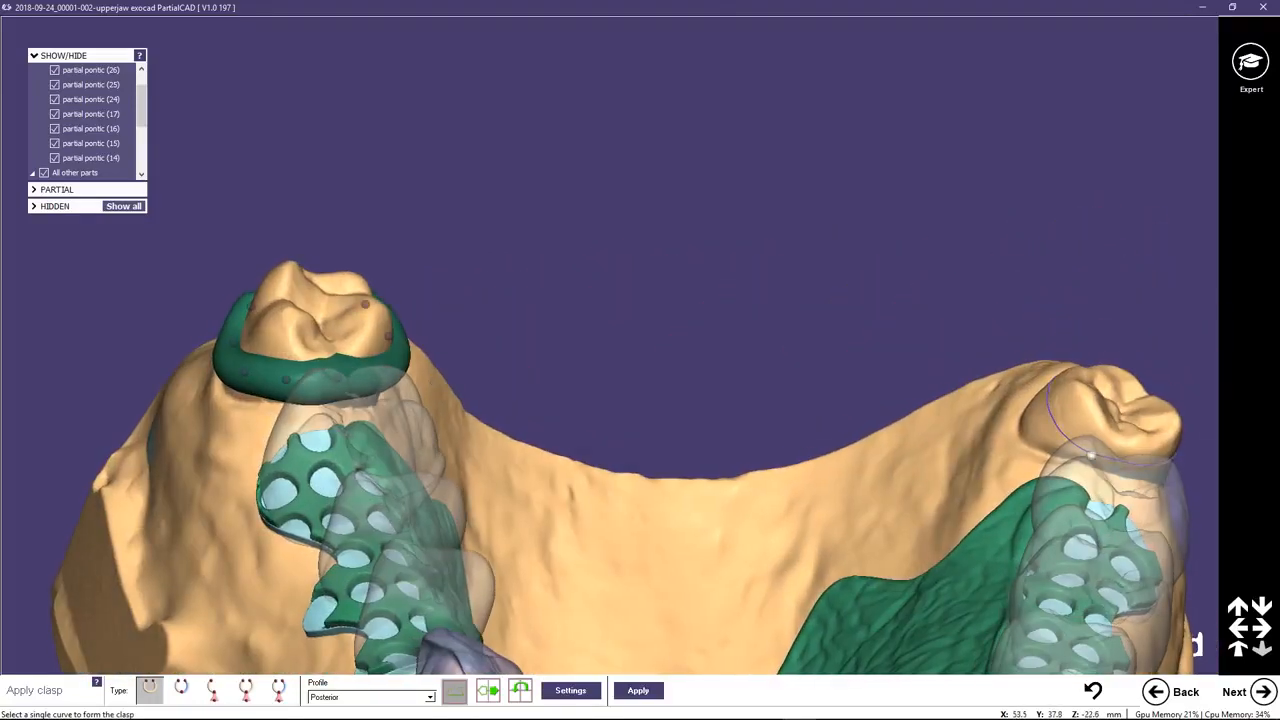
{"action": "left_click", "coordinate": [638, 691]}
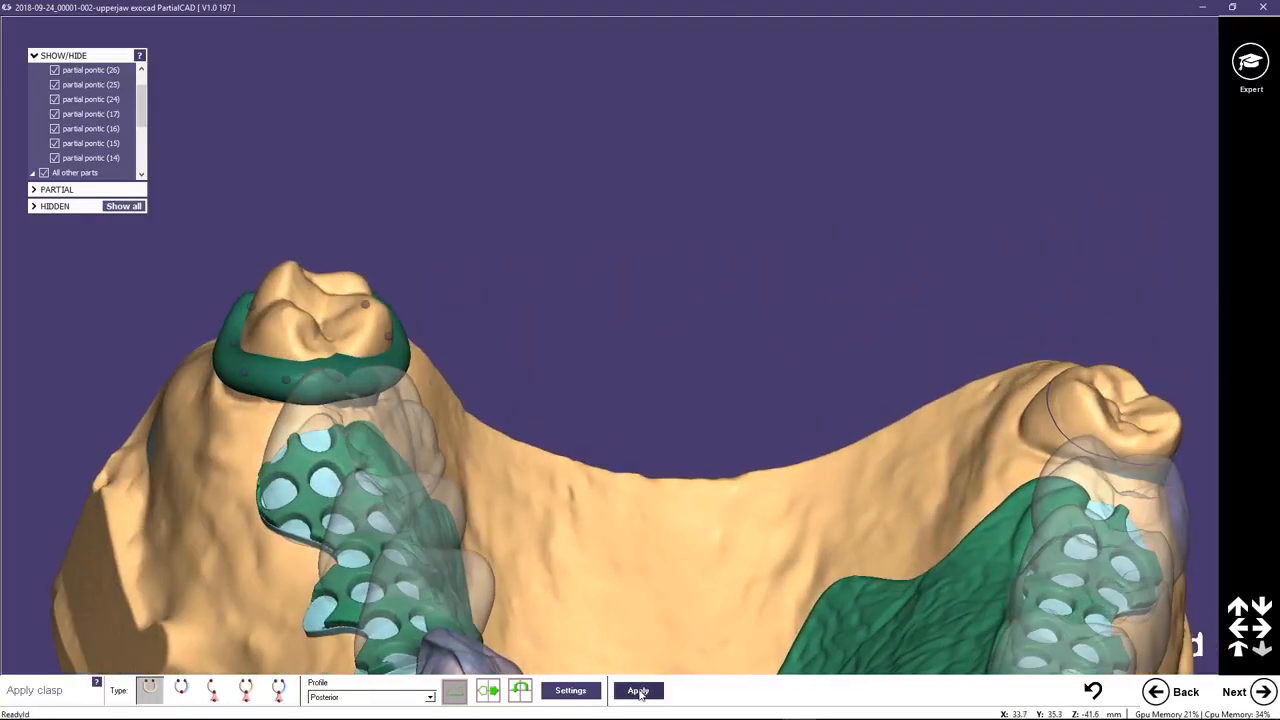
Form the Posterior-profile clasp on the molar behind pontic 17, check its shape, and advance to filling in wax.
{"action": "left_click", "coordinate": [1058, 428]}
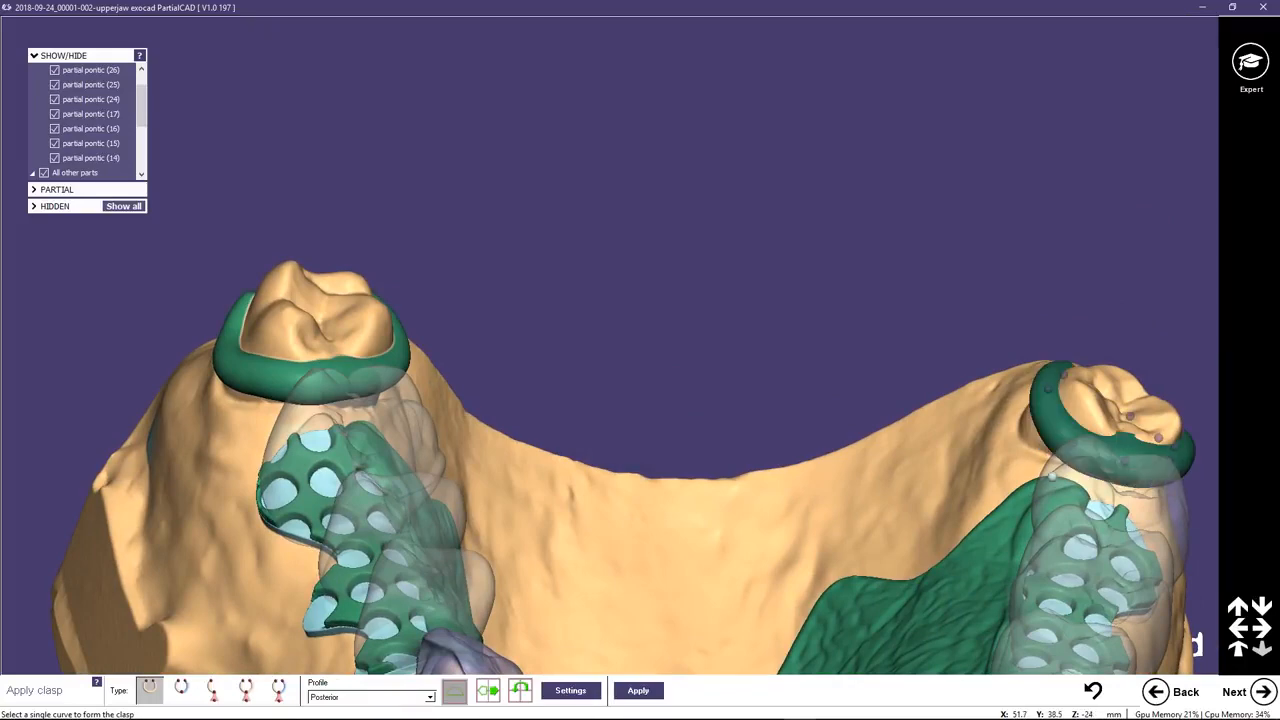
{"action": "right_click_drag", "start_coordinate": [1035, 467], "coordinate": [1034, 467]}
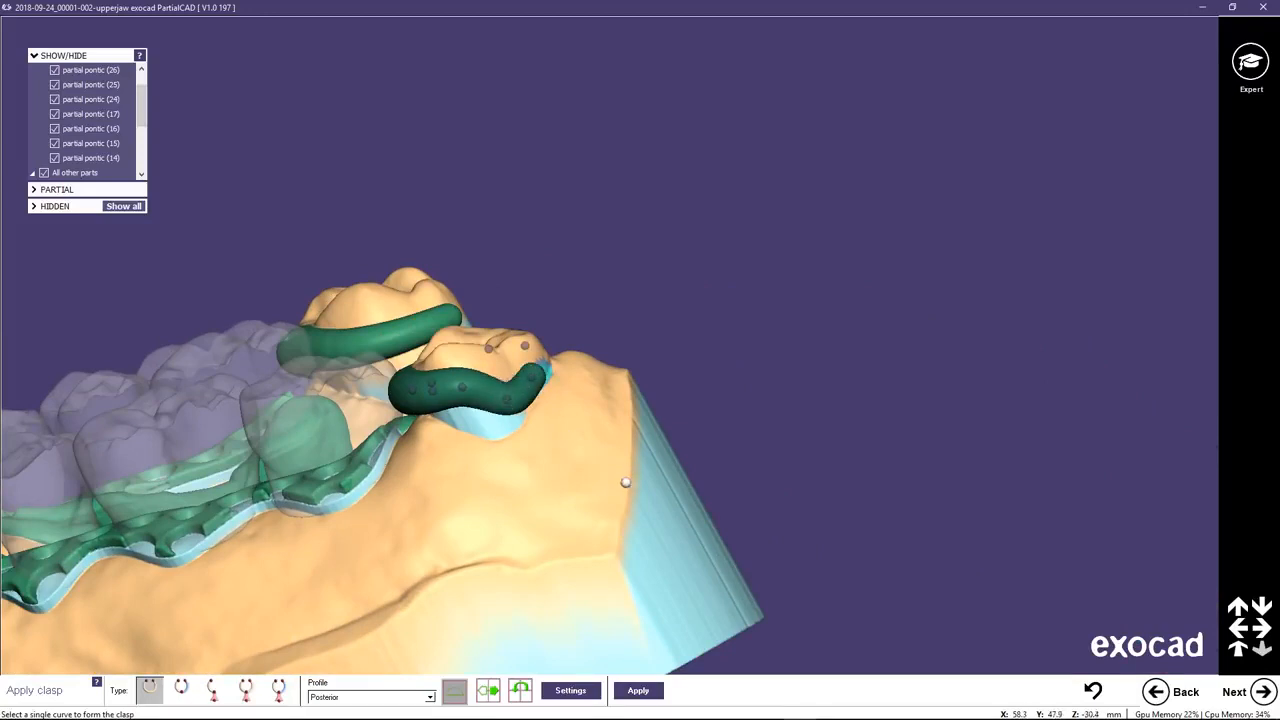
{"action": "mouse_move", "coordinate": [535, 466]}
{"action": "right_mouse_down"}
{"action": "mouse_move", "coordinate": [549, 468]}
{"action": "mouse_move", "coordinate": [514, 464]}
{"action": "right_mouse_up"}
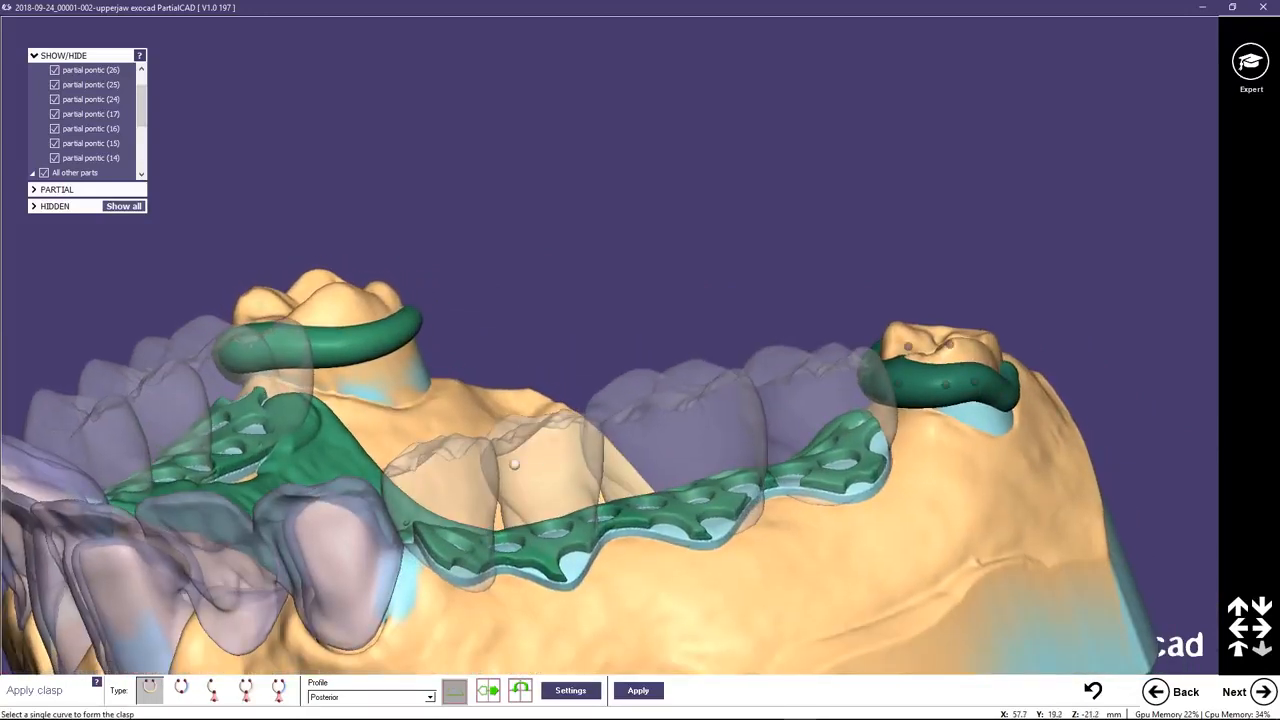
{"action": "left_click", "coordinate": [1261, 690]}
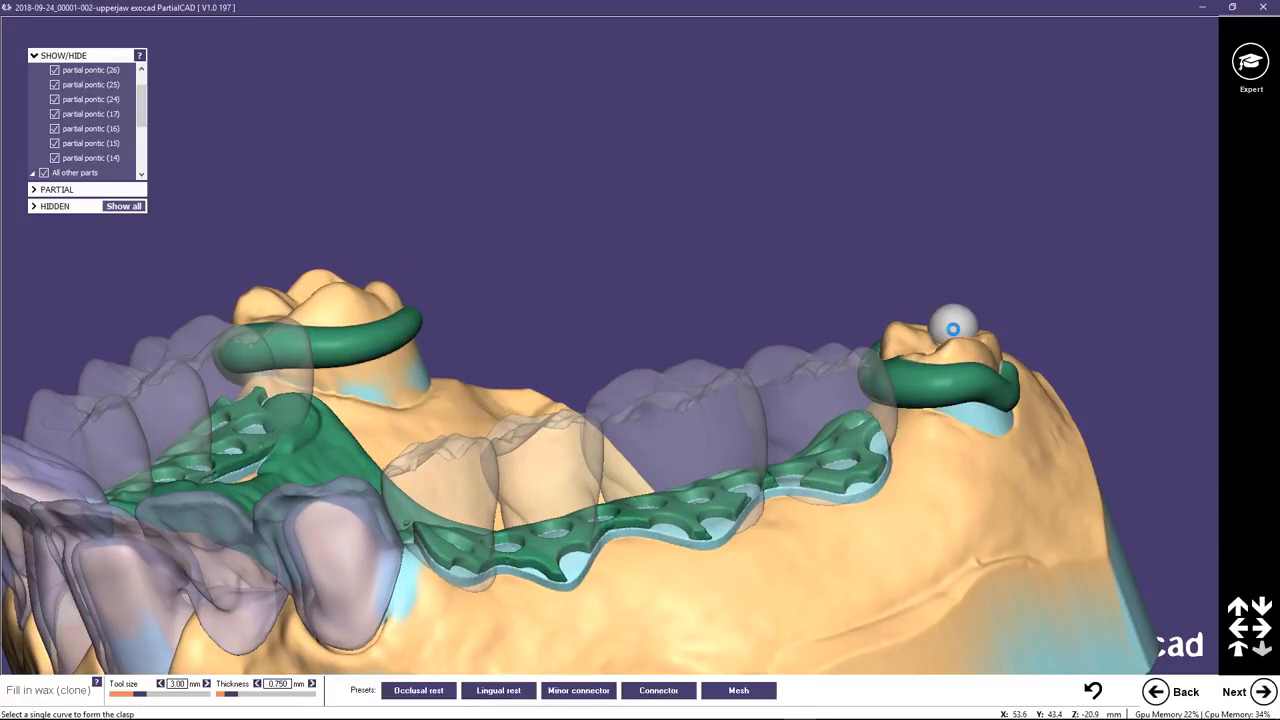
Add an occlusal rest on the molar behind pontic 17 with the Occlusal rest preset, reducing the tool size to 2.5 mm.
{"action": "right_click_drag", "start_coordinate": [901, 359], "coordinate": [935, 342]}
{"action": "middle_click_drag", "start_coordinate": [935, 342], "coordinate": [914, 338]}
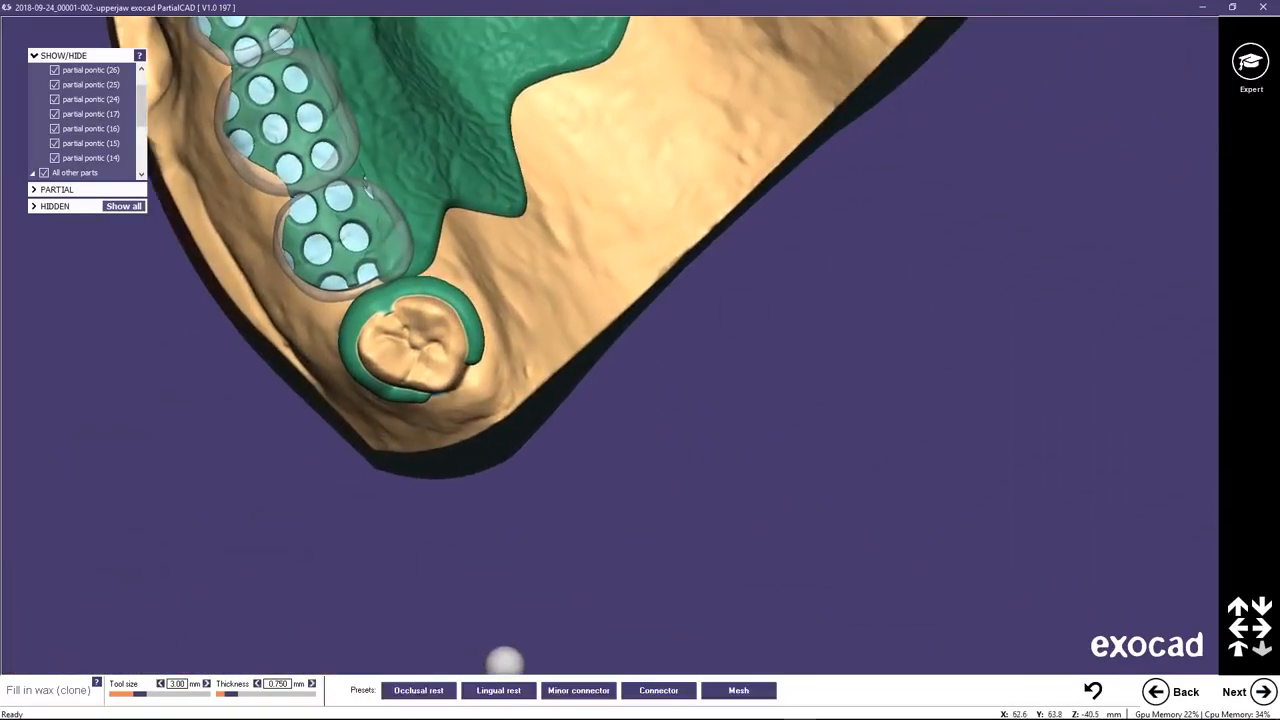
{"action": "left_click", "coordinate": [437, 690]}
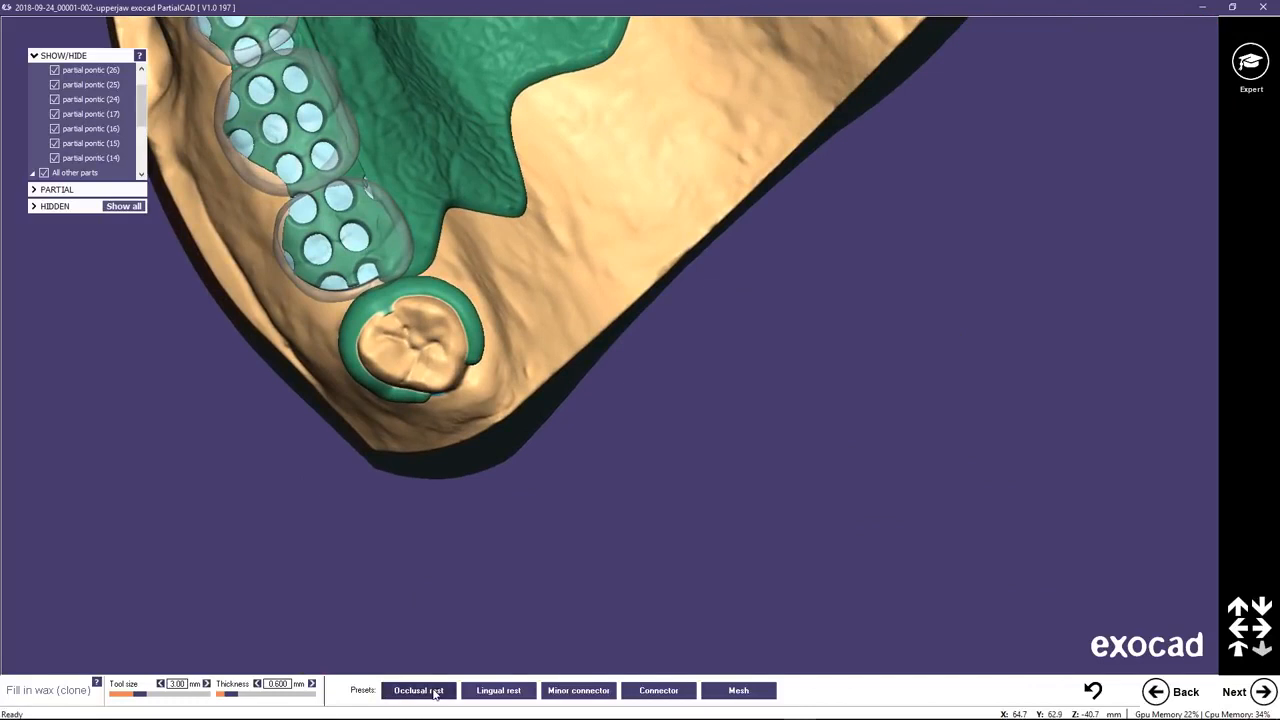
{"action": "scroll", "coordinate": [397, 320], "scroll_direction": "down", "scroll_amount": 3, "text": "ctrl"}
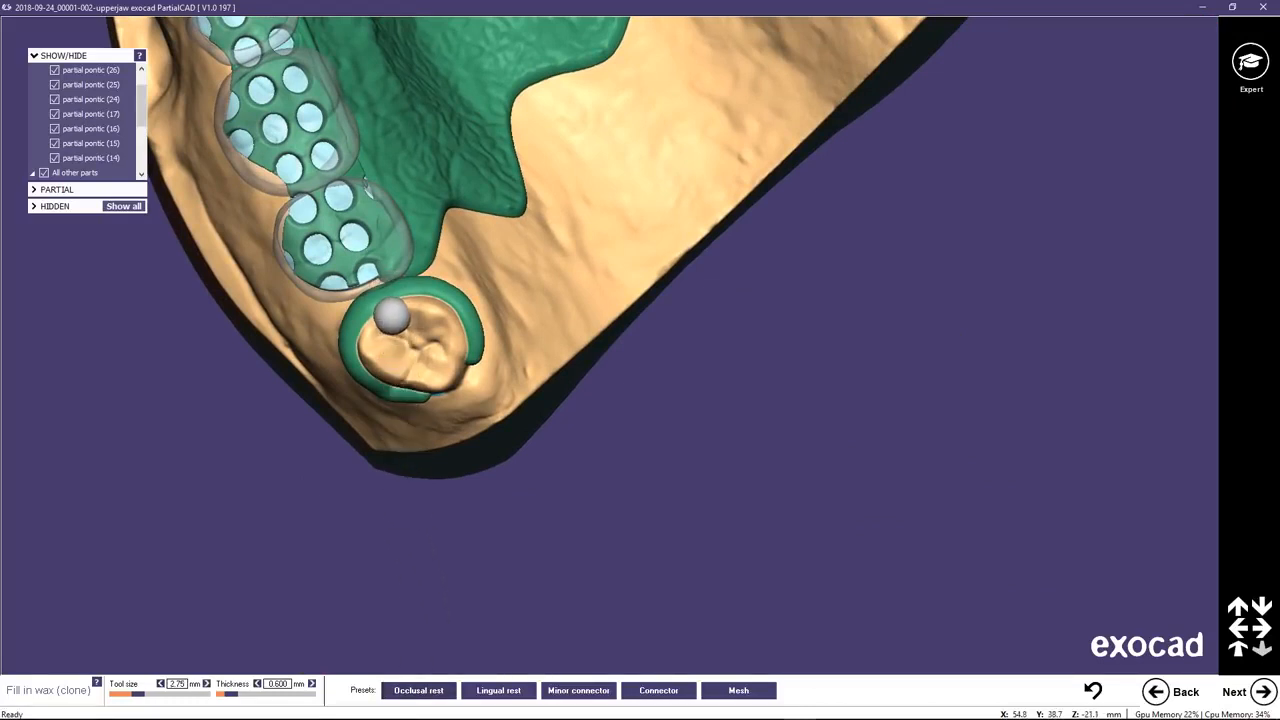
{"action": "scroll", "coordinate": [395, 318], "scroll_direction": "up", "scroll_amount": 3}
{"action": "left_click_drag", "start_coordinate": [380, 298], "coordinate": [354, 297]}
{"action": "scroll", "coordinate": [643, 222], "scroll_direction": "down", "scroll_amount": 2}
{"action": "scroll", "coordinate": [643, 222], "scroll_direction": "down", "scroll_amount": 1}
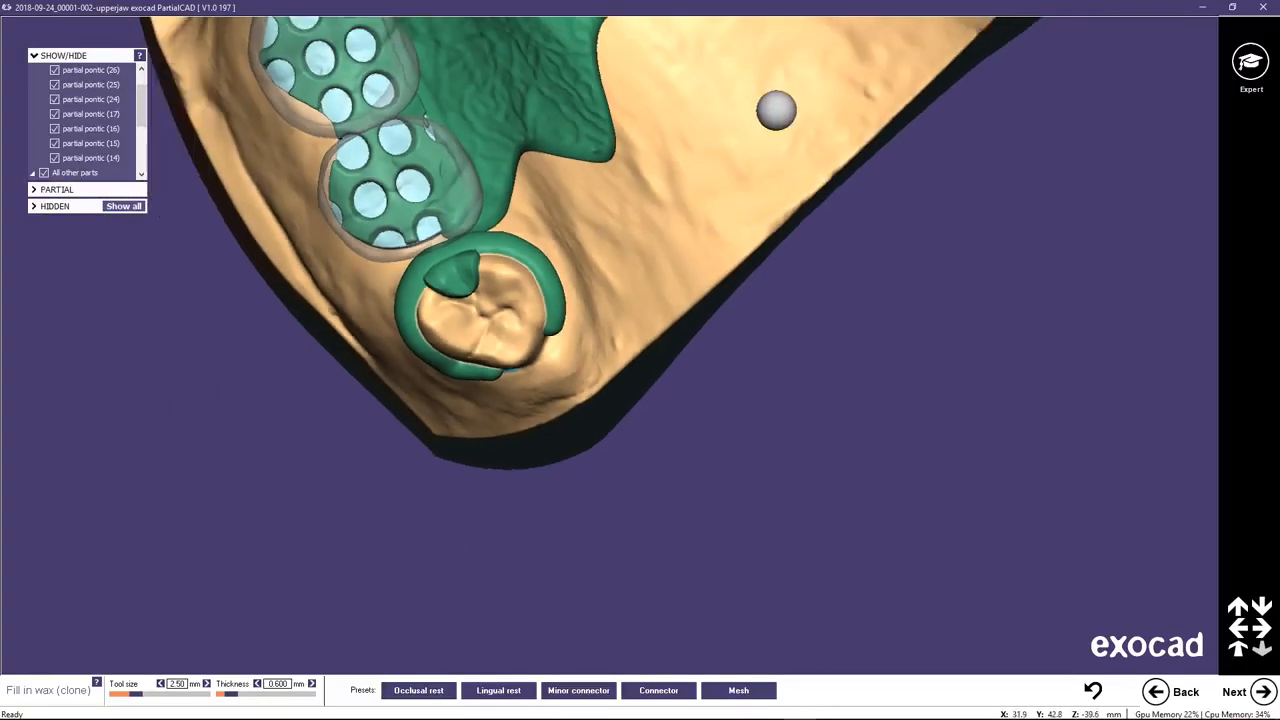
Add a matching occlusal rest with wax on the mesial side of the molar behind pontic 26, joined to its clasp.
{"action": "middle_click", "coordinate": [771, 114]}
{"action": "middle_click", "coordinate": [726, 149]}
{"action": "scroll", "coordinate": [724, 145], "scroll_direction": "up", "scroll_amount": 3}
{"action": "mouse_move", "coordinate": [737, 92]}
{"action": "left_mouse_down"}
{"action": "mouse_move", "coordinate": [746, 86]}
{"action": "mouse_move", "coordinate": [733, 92]}
{"action": "left_mouse_up"}
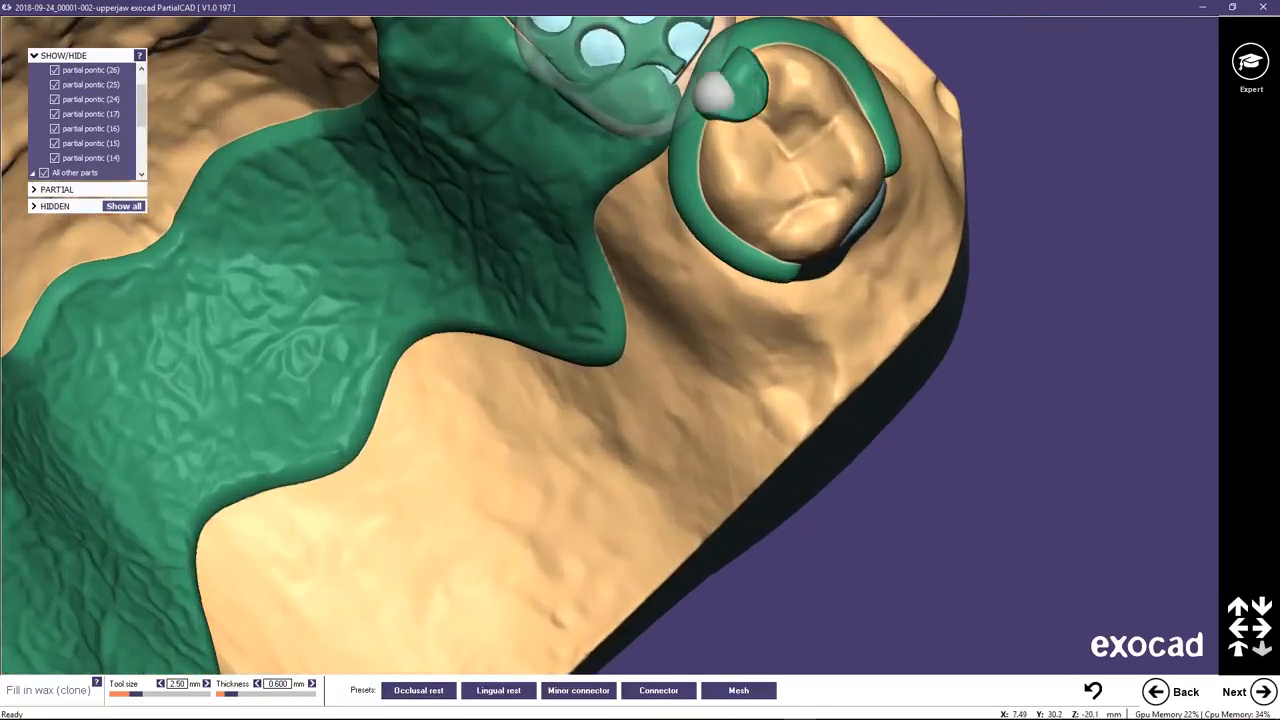
Join the clasp behind pontic 26 to the distal end of the mesh with 0.7 mm thick wax, using a 3.25 mm tool.
{"action": "right_click_drag", "start_coordinate": [694, 86], "coordinate": [774, 283]}
{"action": "left_click", "coordinate": [571, 692]}
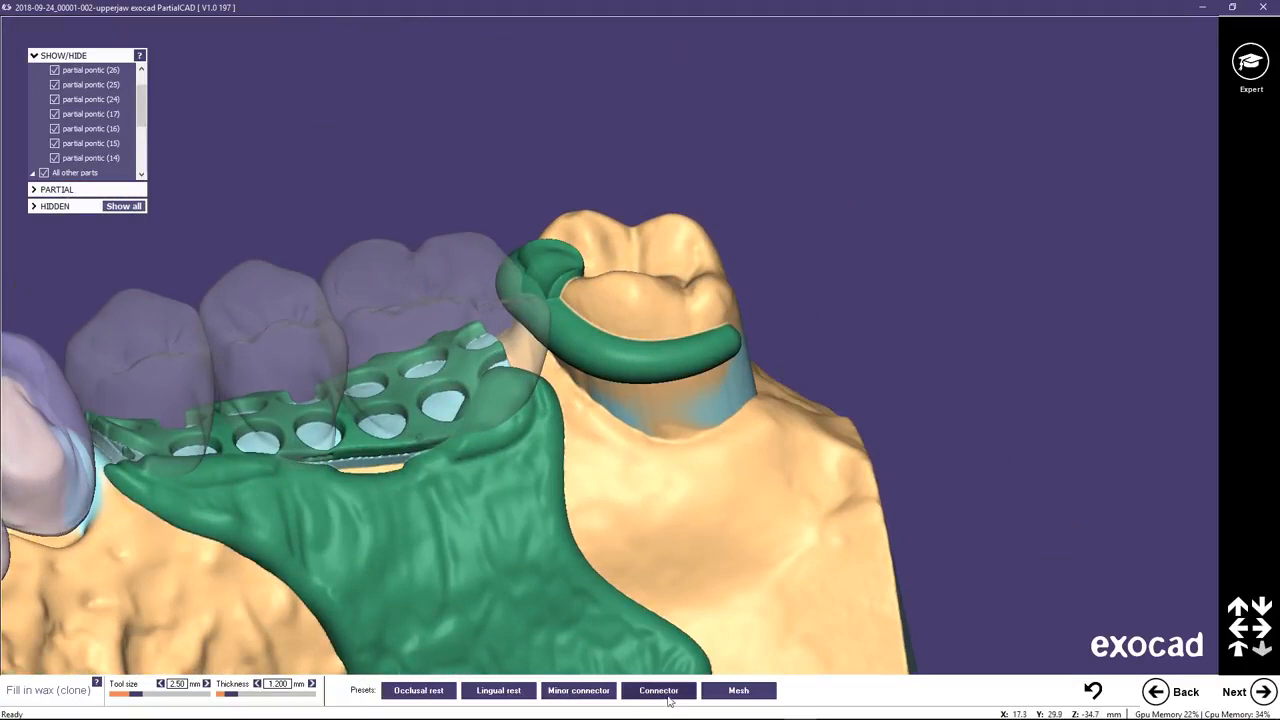
{"action": "right_click_drag", "start_coordinate": [622, 603], "coordinate": [650, 597]}
{"action": "scroll", "coordinate": [563, 380], "scroll_direction": "up", "scroll_amount": 3}
{"action": "scroll", "coordinate": [563, 380], "scroll_direction": "up", "scroll_amount": 2}
{"action": "scroll", "coordinate": [467, 308], "scroll_direction": "up", "scroll_amount": 3, "text": "shift"}
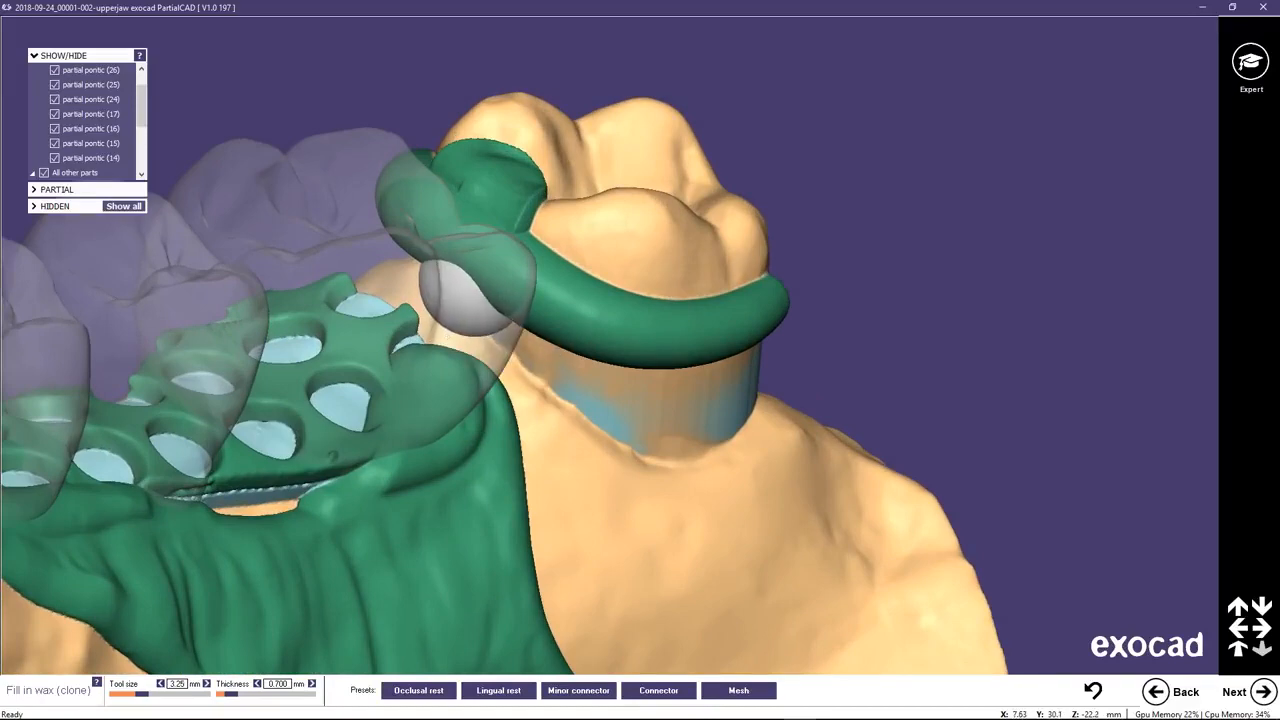
{"action": "left_click_drag", "start_coordinate": [466, 293], "coordinate": [464, 302]}
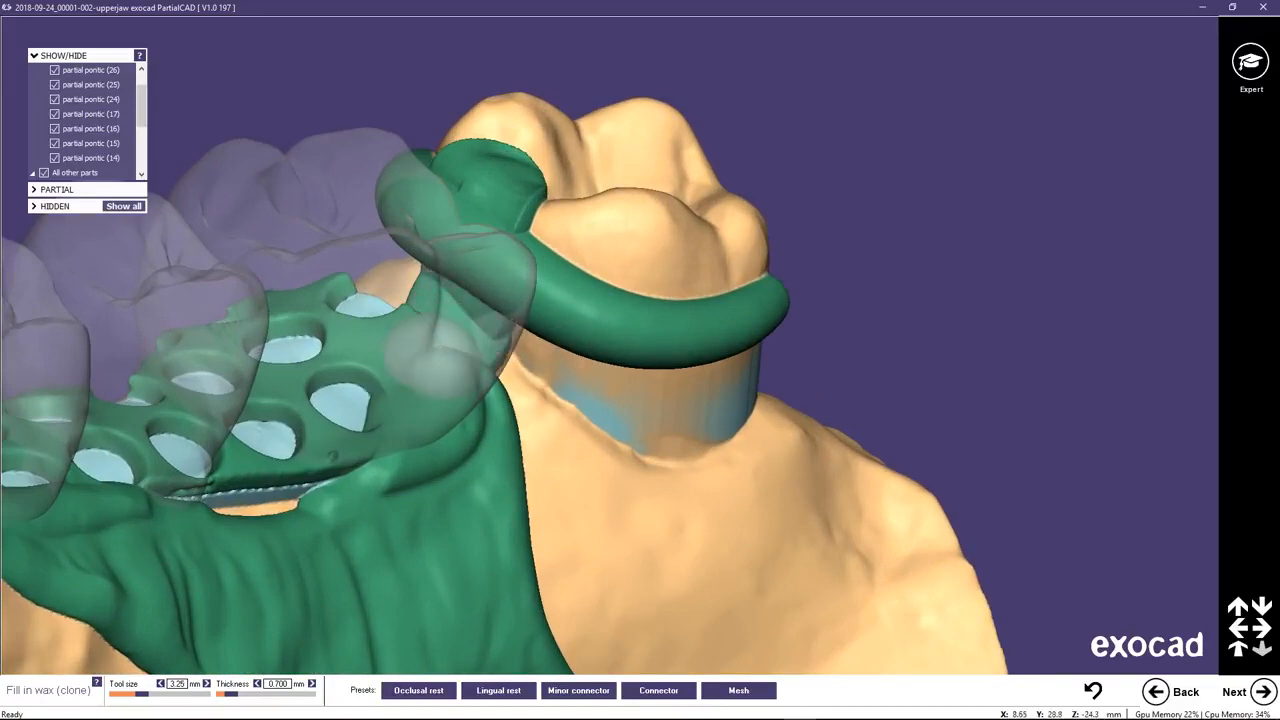
{"action": "right_click_drag", "start_coordinate": [480, 352], "coordinate": [516, 378]}
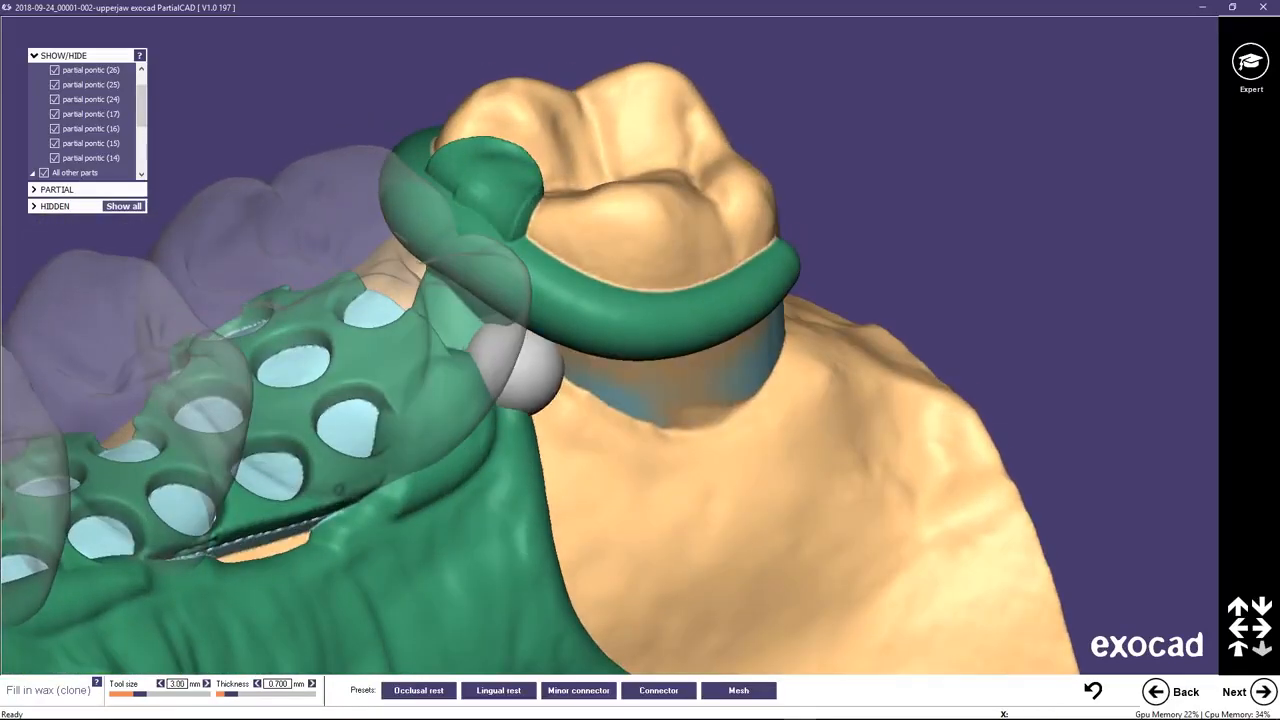
Fill in wax between the clasp behind pontic 26 and the adjacent major connector edge, reducing the tool size to 2.25 mm.
{"action": "scroll", "coordinate": [510, 360], "scroll_direction": "down", "scroll_amount": 4, "text": "shift"}
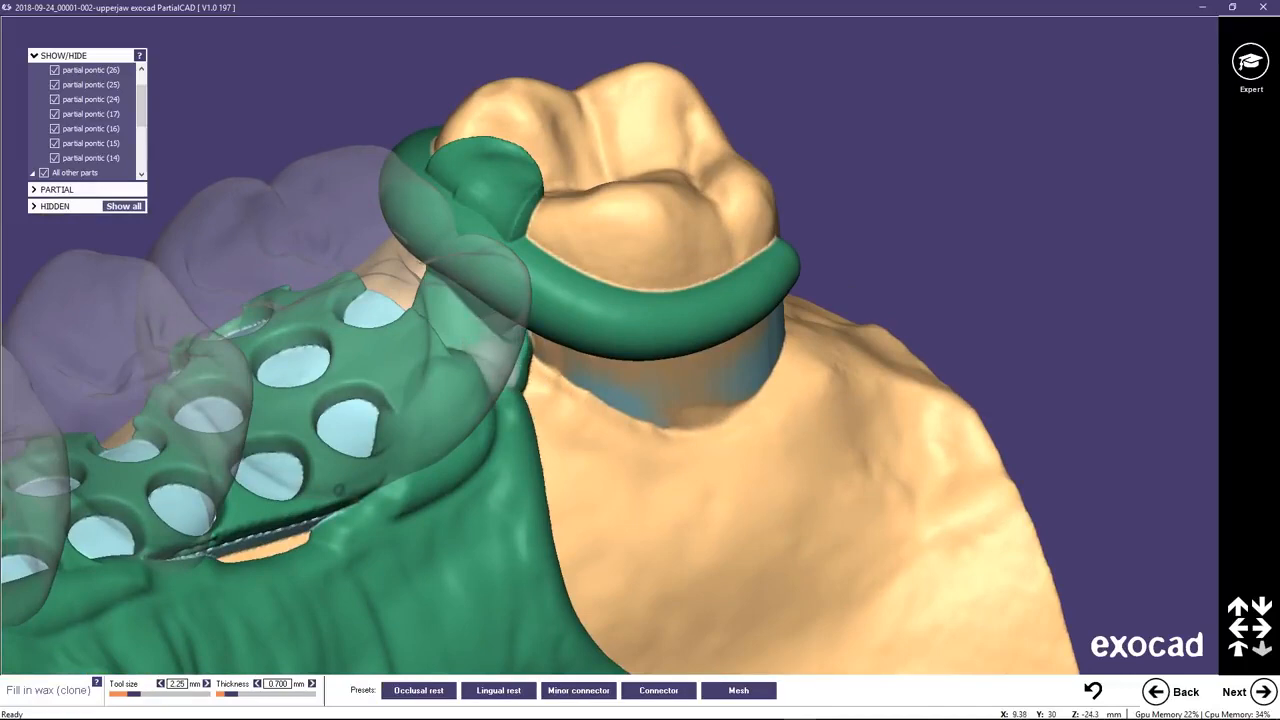
{"action": "right_click_drag", "start_coordinate": [522, 441], "coordinate": [533, 452]}
{"action": "right_click_drag", "start_coordinate": [543, 340], "coordinate": [562, 306]}
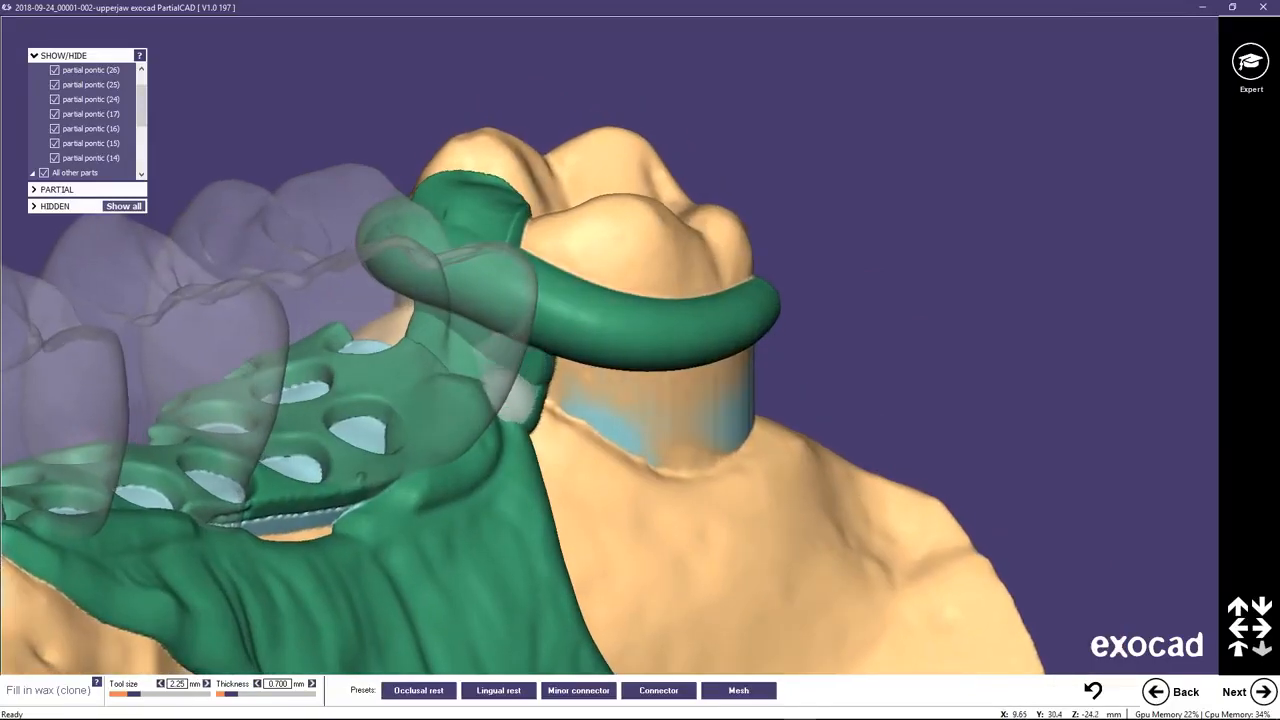
{"action": "mouse_move", "coordinate": [443, 594]}
{"action": "right_mouse_down"}
{"action": "mouse_move", "coordinate": [443, 664]}
{"action": "mouse_move", "coordinate": [450, 604]}
{"action": "right_mouse_up"}
{"action": "right_click_drag", "start_coordinate": [451, 462], "coordinate": [440, 284]}
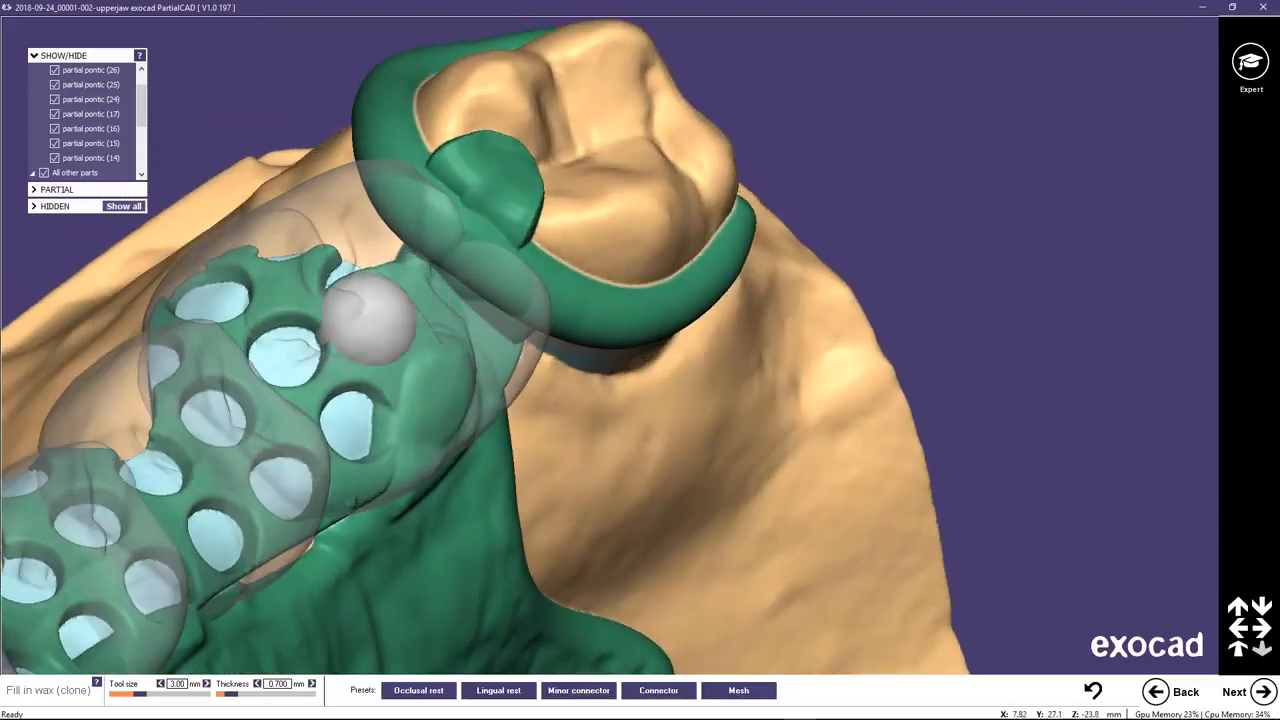
Connect the clasp behind pontic 17 to the mesh and major connector with 0.7 mm thick wax, using a 3 mm tool.
{"action": "right_click_drag", "start_coordinate": [371, 306], "coordinate": [564, 572]}
{"action": "right_click_drag", "start_coordinate": [706, 594], "coordinate": [386, 366]}
{"action": "scroll", "coordinate": [615, 333], "scroll_direction": "up", "scroll_amount": 1}
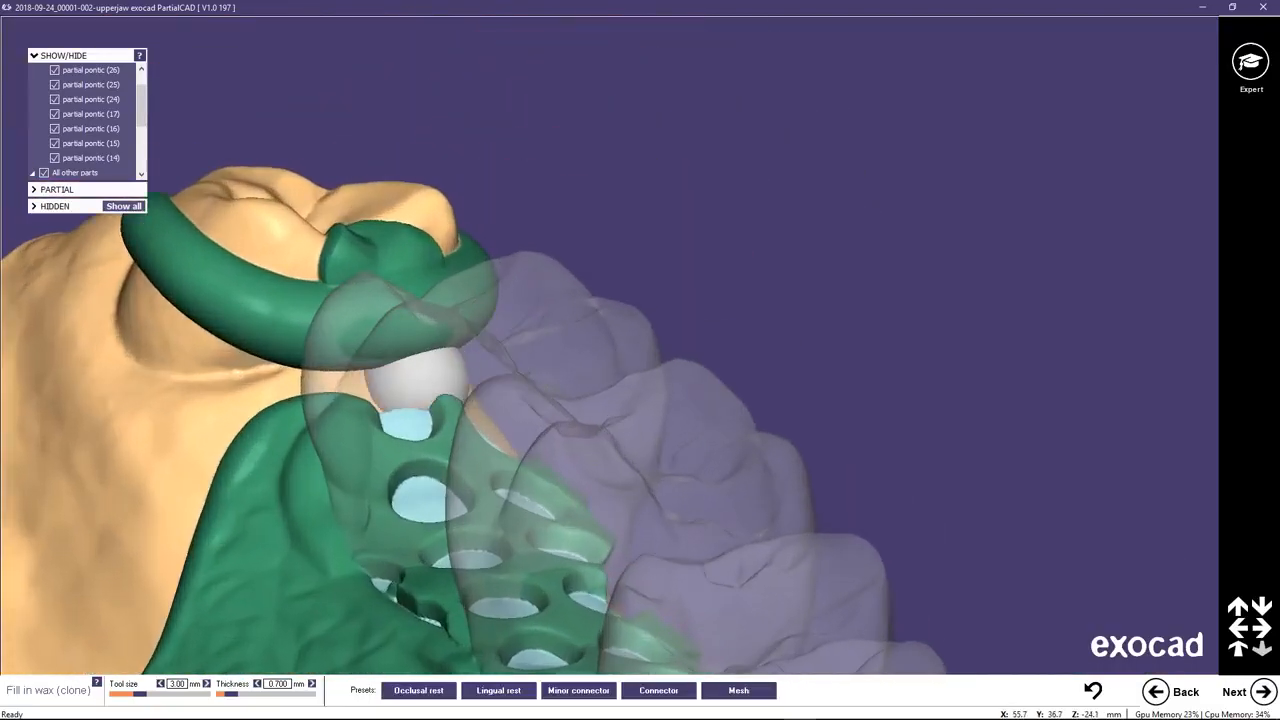
{"action": "left_click", "coordinate": [328, 385]}
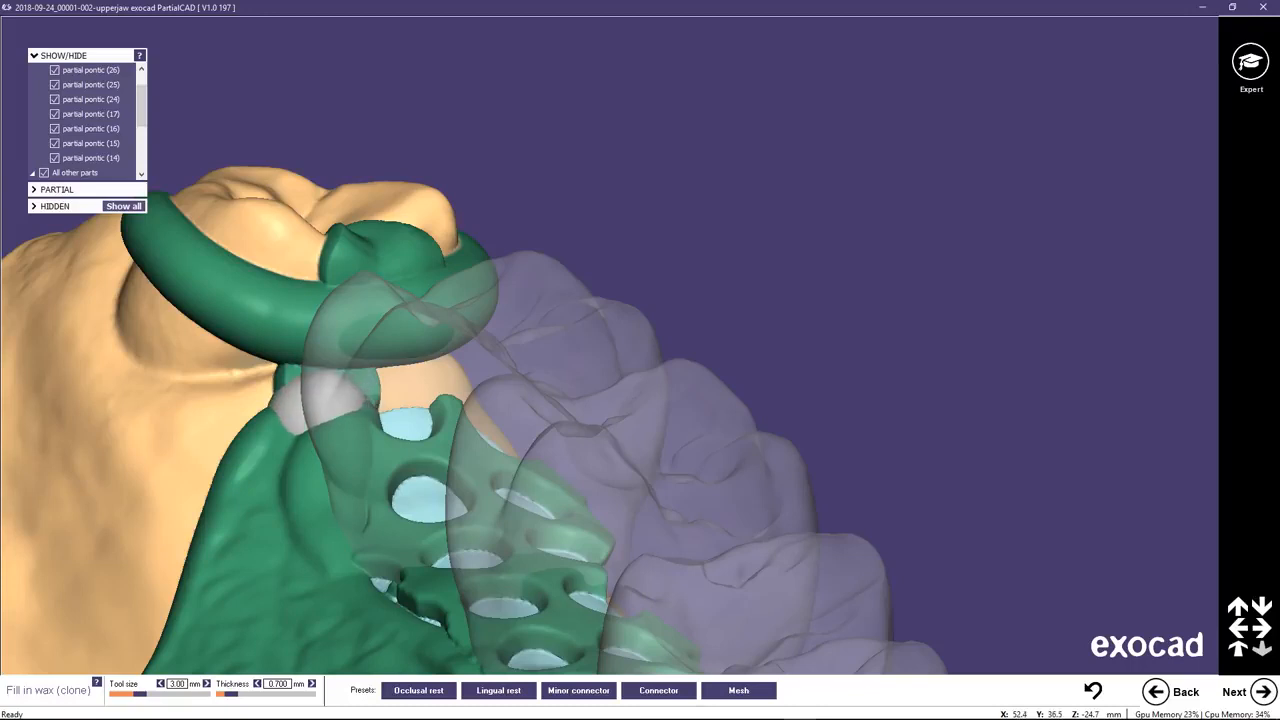
{"action": "right_click_drag", "start_coordinate": [305, 405], "coordinate": [423, 377]}
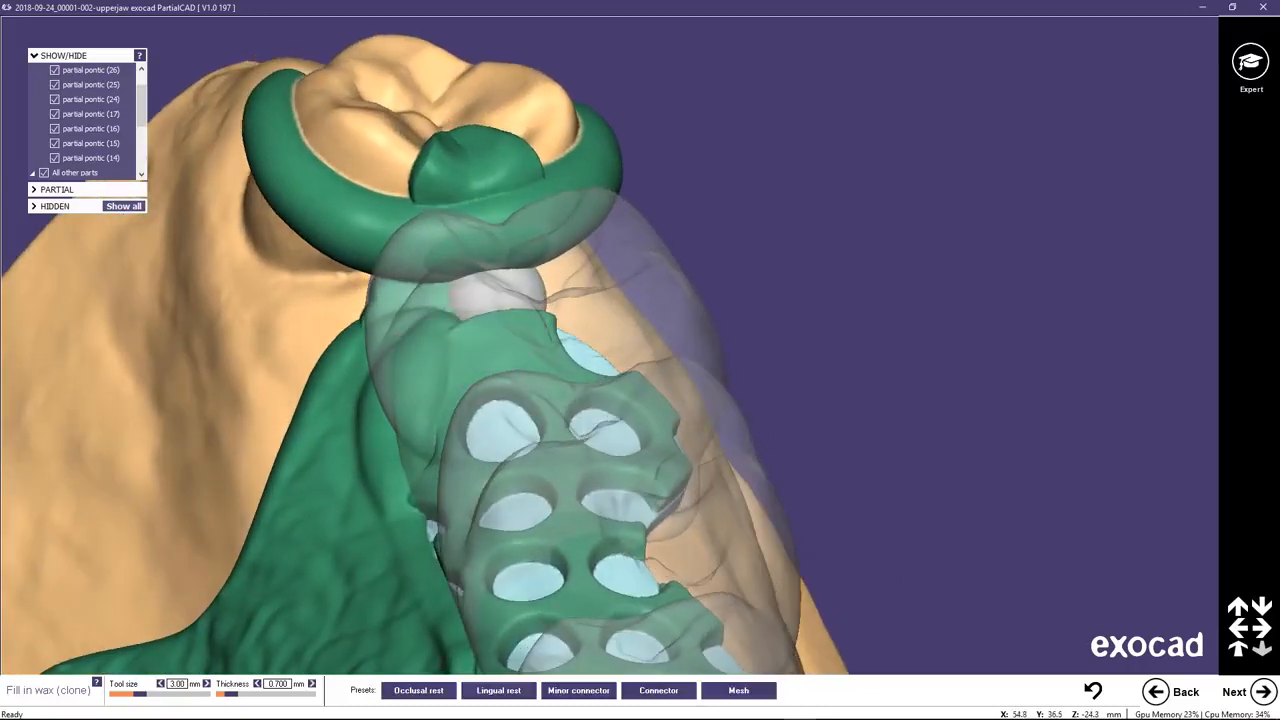
{"action": "right_click_drag", "start_coordinate": [430, 380], "coordinate": [691, 372]}
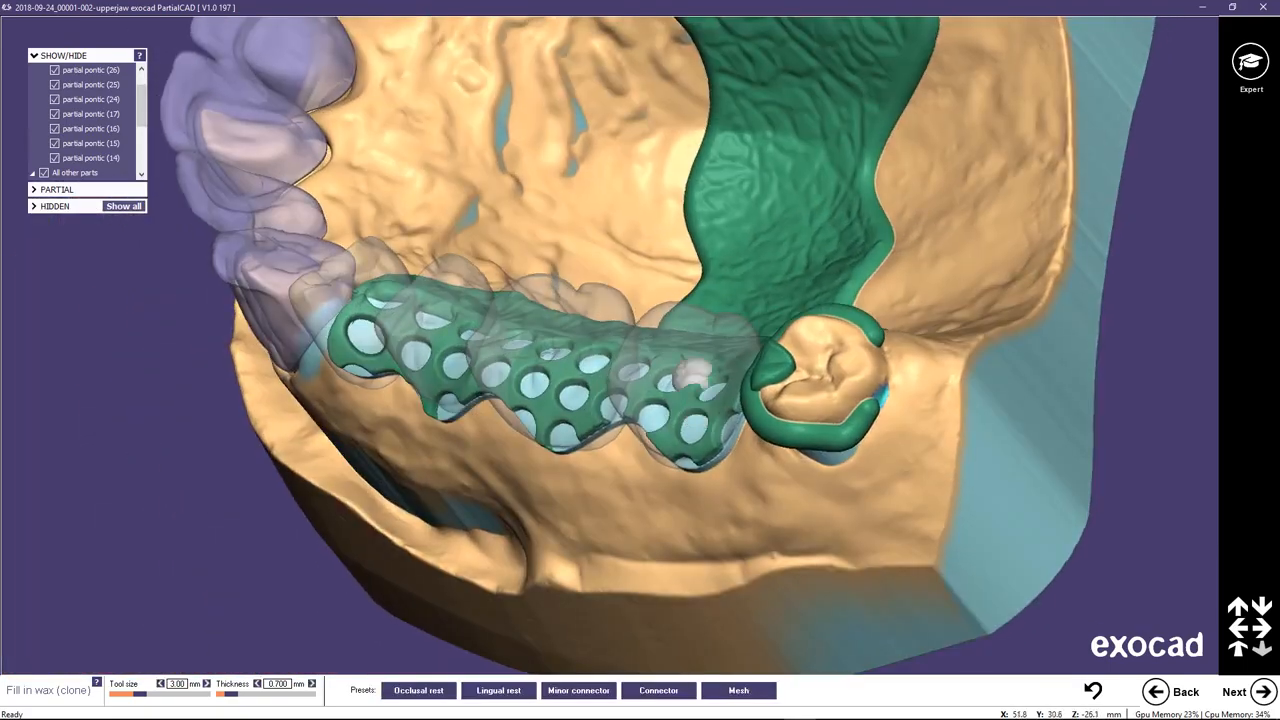
Fill in wax at the mesial end of the mesh under pontic 14, reducing the tool size to 2.25 mm.
{"action": "middle_click", "coordinate": [526, 308]}
{"action": "right_click_drag", "start_coordinate": [479, 354], "coordinate": [477, 376]}
{"action": "scroll", "coordinate": [445, 238], "scroll_direction": "down", "scroll_amount": 2}
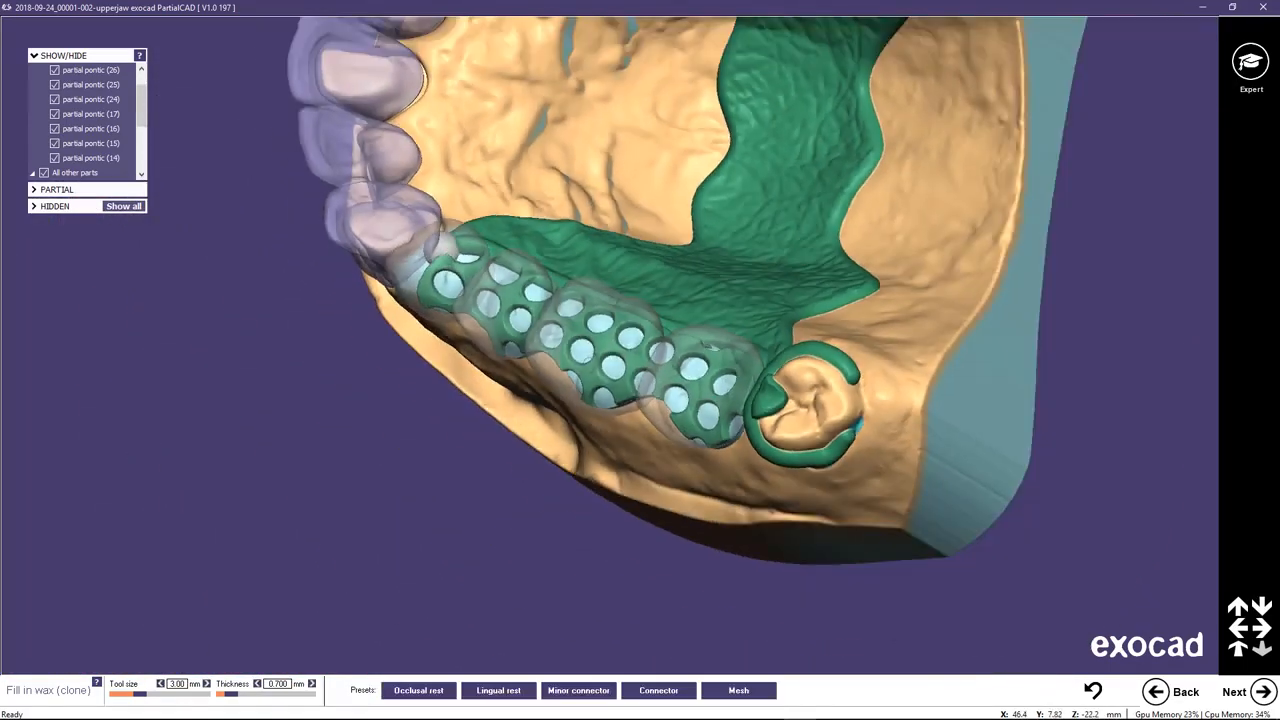
{"action": "scroll", "coordinate": [452, 245], "scroll_direction": "up", "scroll_amount": 4}
{"action": "scroll", "coordinate": [452, 248], "scroll_direction": "up", "scroll_amount": 3}
{"action": "scroll", "coordinate": [434, 243], "scroll_direction": "up", "scroll_amount": 2}
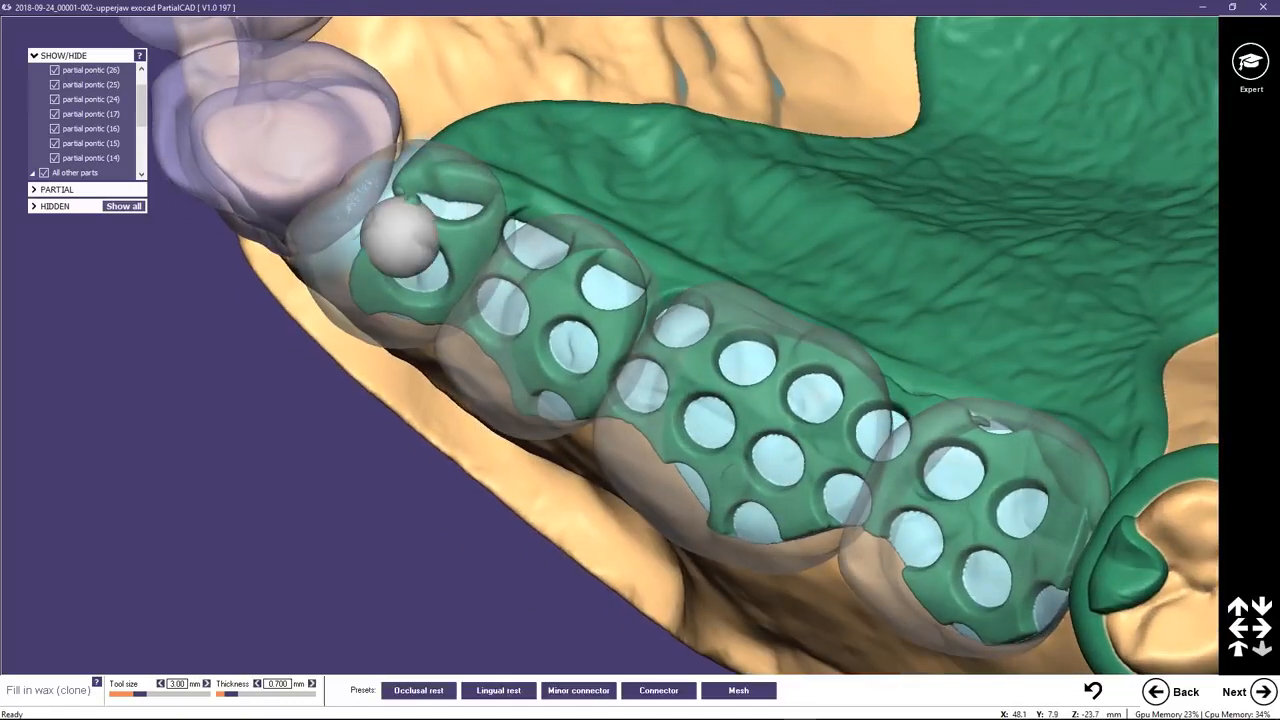
{"action": "scroll", "coordinate": [391, 228], "scroll_direction": "down", "scroll_amount": 3, "text": "shift"}
{"action": "mouse_move", "coordinate": [391, 222]}
{"action": "left_mouse_down"}
{"action": "mouse_move", "coordinate": [412, 206]}
{"action": "mouse_move", "coordinate": [350, 212]}
{"action": "mouse_move", "coordinate": [354, 238]}
{"action": "left_mouse_up"}
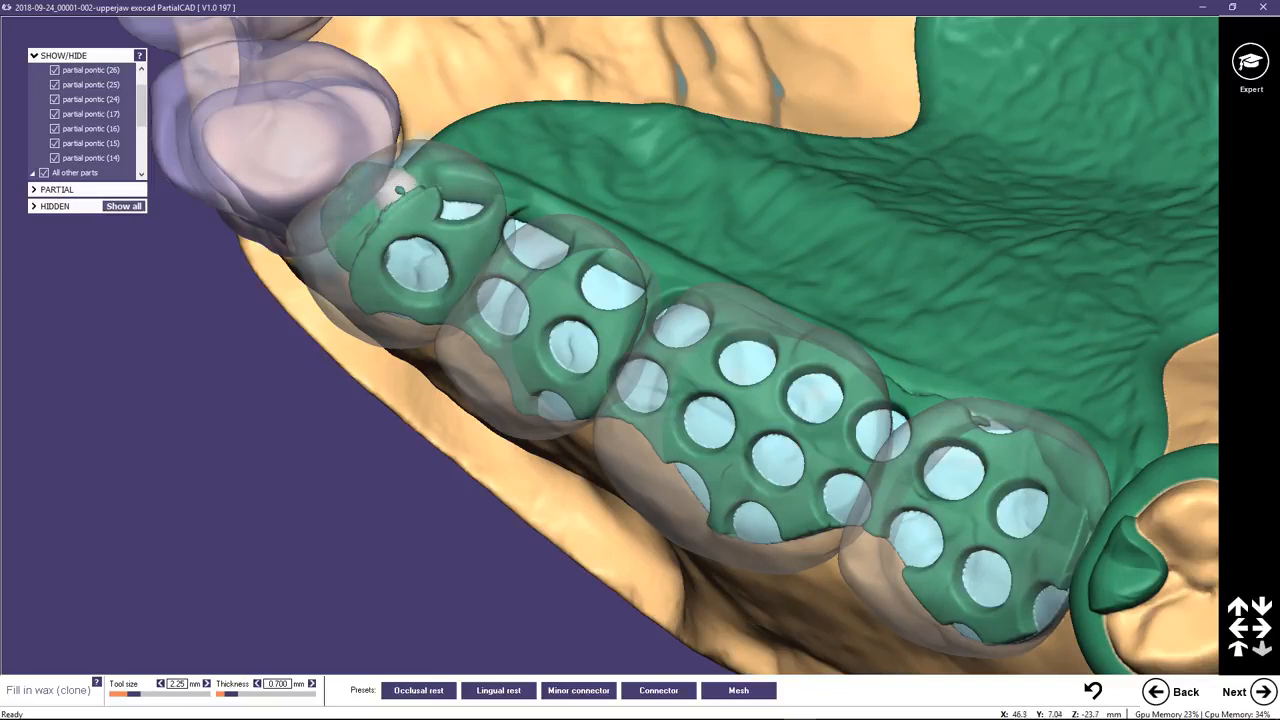
{"action": "mouse_move", "coordinate": [404, 186]}
{"action": "left_mouse_down"}
{"action": "mouse_move", "coordinate": [400, 216]}
{"action": "mouse_move", "coordinate": [420, 184]}
{"action": "left_mouse_up"}
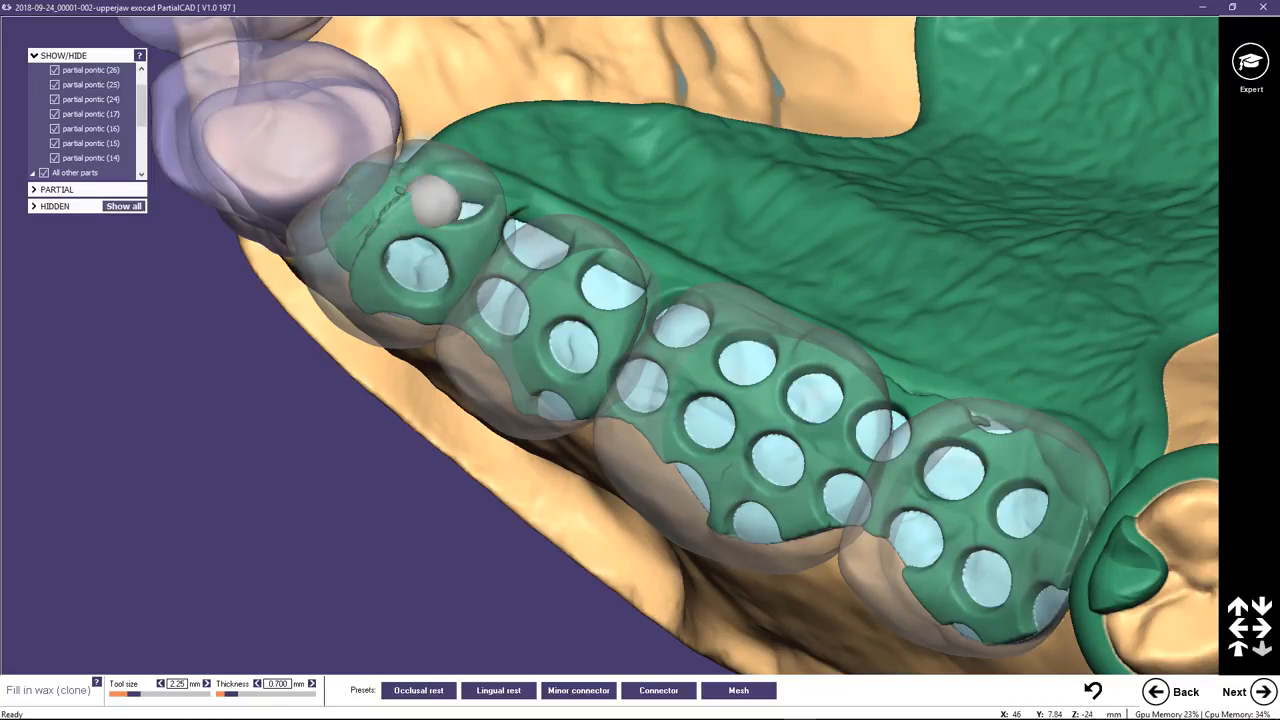
Add wax to the mesial end of the mesh under pontic 24, beside the anterior crown, with the 2.25 mm tool.
{"action": "middle_click", "coordinate": [370, 246]}
{"action": "right_click_drag", "start_coordinate": [517, 283], "coordinate": [584, 279]}
{"action": "scroll", "coordinate": [584, 279], "scroll_direction": "down", "scroll_amount": 2}
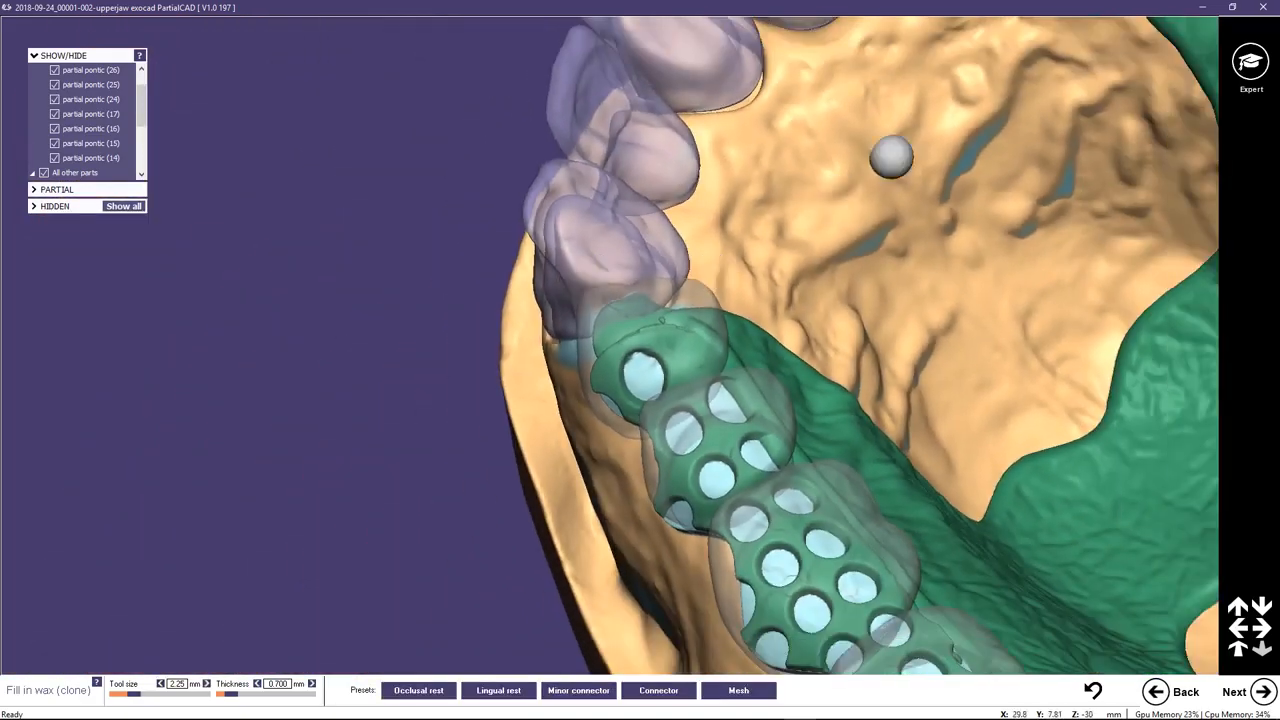
{"action": "middle_click", "coordinate": [1085, 87]}
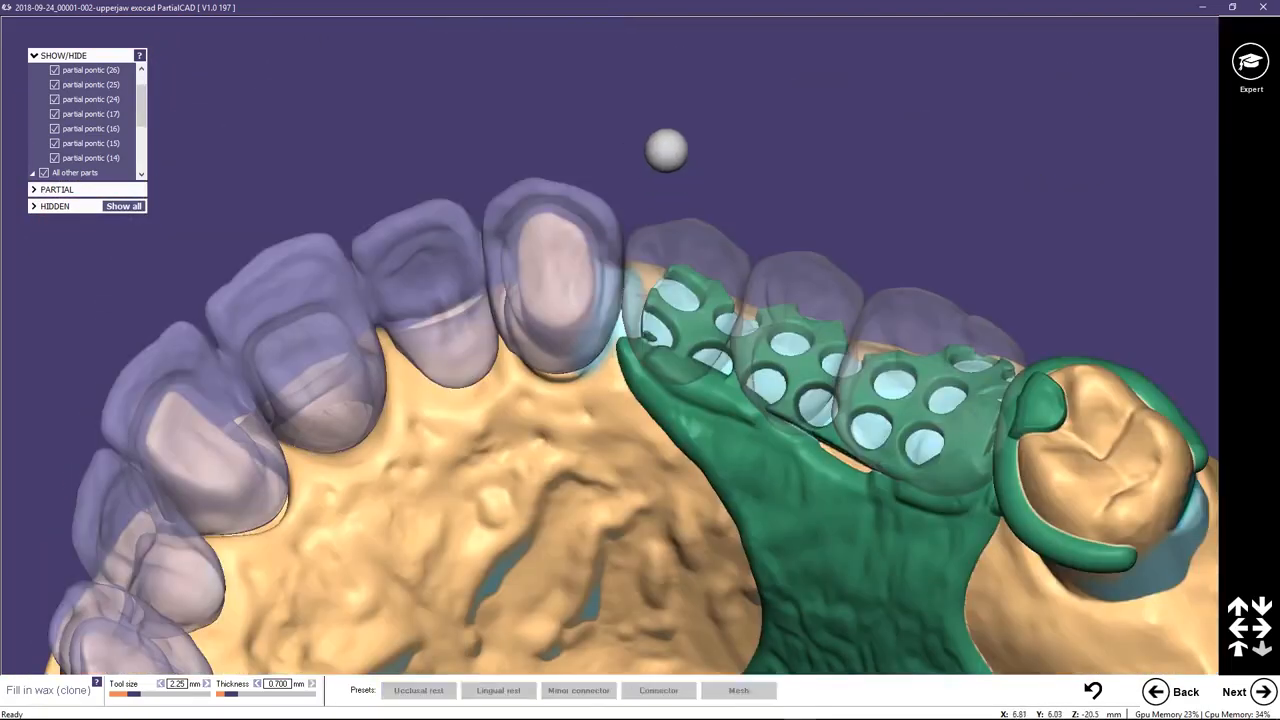
{"action": "right_click_drag", "start_coordinate": [663, 140], "coordinate": [638, 208]}
{"action": "scroll", "coordinate": [638, 214], "scroll_direction": "up", "scroll_amount": 2}
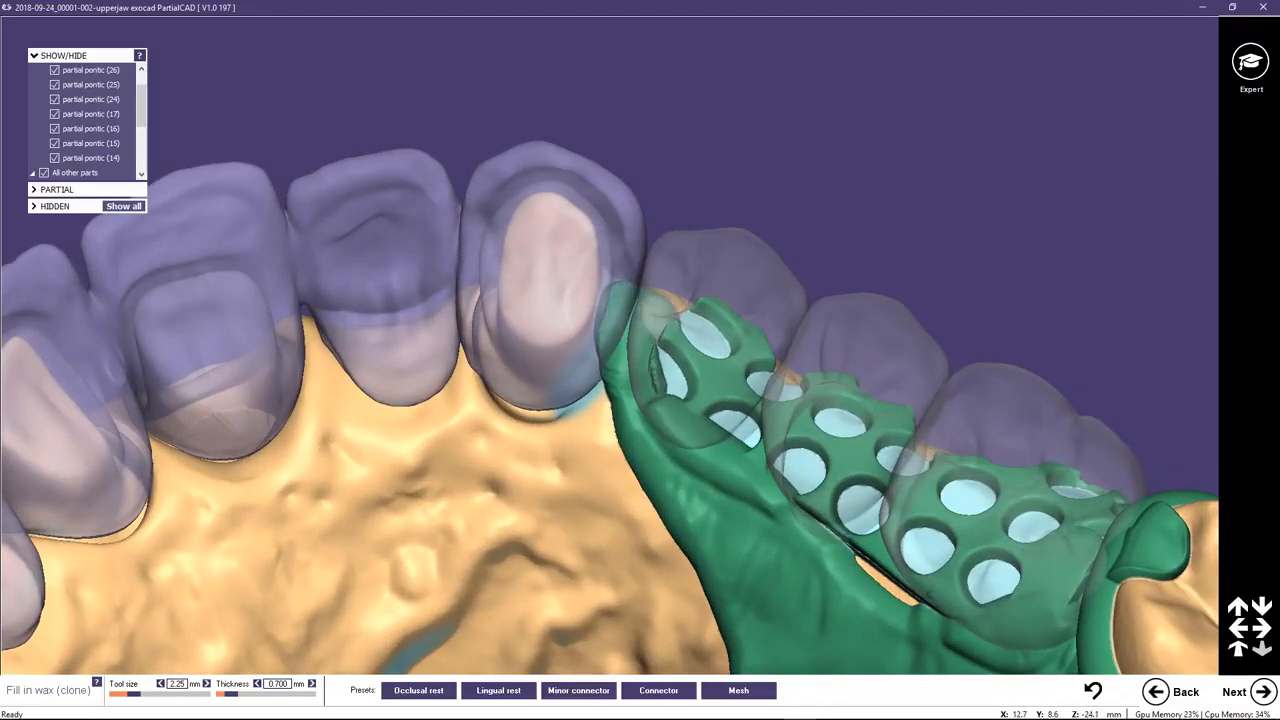
{"action": "mouse_move", "coordinate": [658, 380]}
{"action": "right_mouse_down"}
{"action": "mouse_move", "coordinate": [655, 406]}
{"action": "mouse_move", "coordinate": [653, 388]}
{"action": "right_mouse_up"}
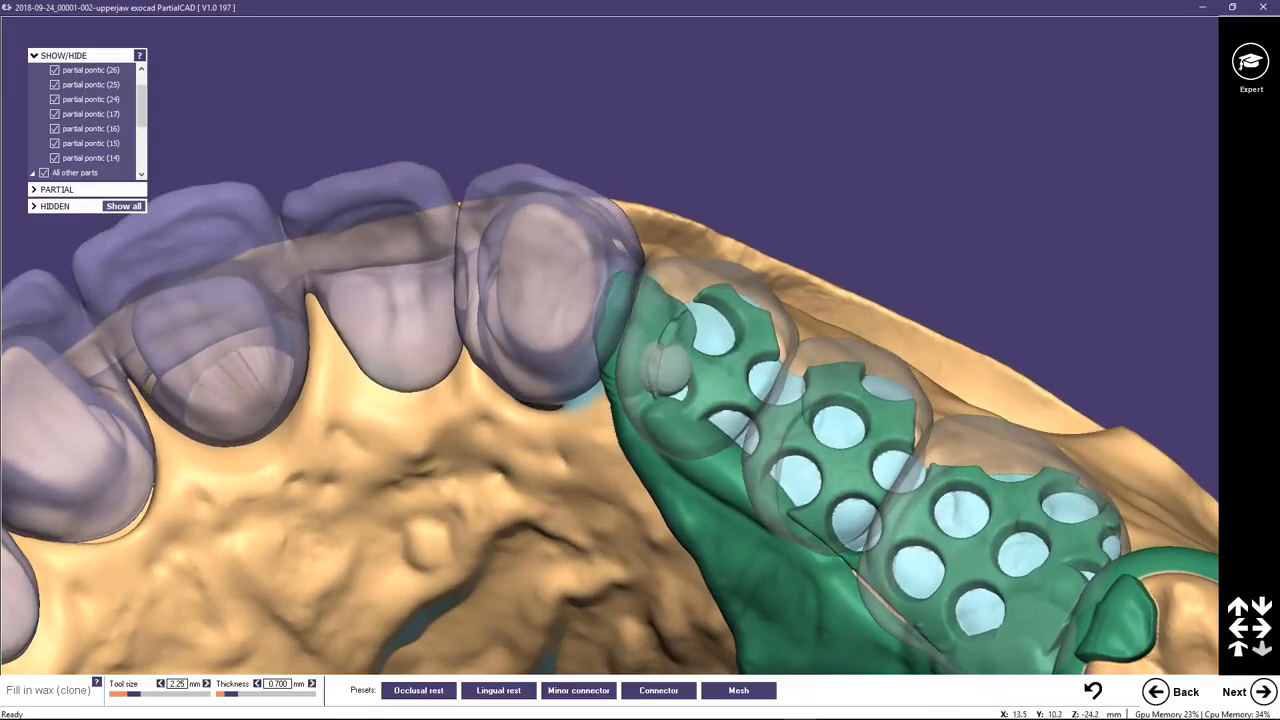
{"action": "right_click_drag", "start_coordinate": [674, 386], "coordinate": [668, 400]}
Close the gap between the mesh and major connector beside pontics 25 and 26 with wax, using a 1.75 mm tool.
{"action": "scroll", "coordinate": [668, 401], "scroll_direction": "down", "scroll_amount": 3}
{"action": "right_click_drag", "start_coordinate": [796, 490], "coordinate": [801, 437]}
{"action": "scroll", "coordinate": [748, 496], "scroll_direction": "down", "scroll_amount": 2}
{"action": "scroll", "coordinate": [743, 507], "scroll_direction": "up", "scroll_amount": 2}
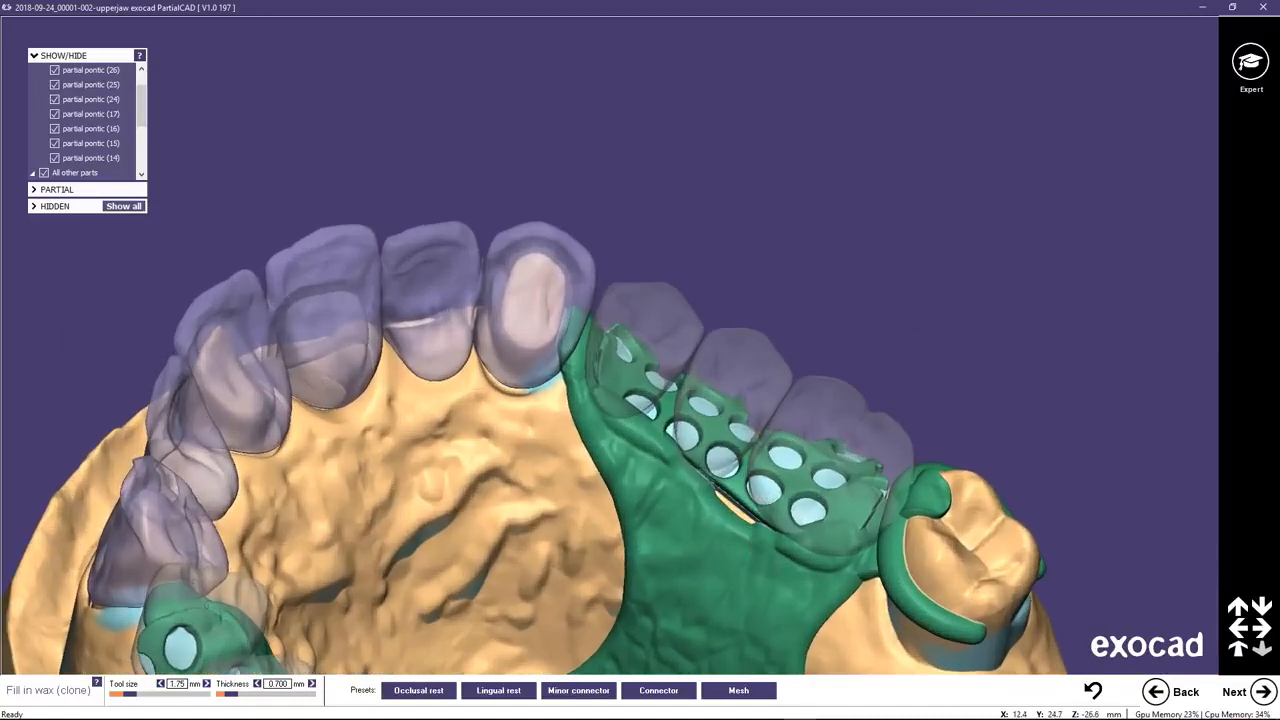
{"action": "left_click_drag", "start_coordinate": [768, 527], "coordinate": [698, 468]}
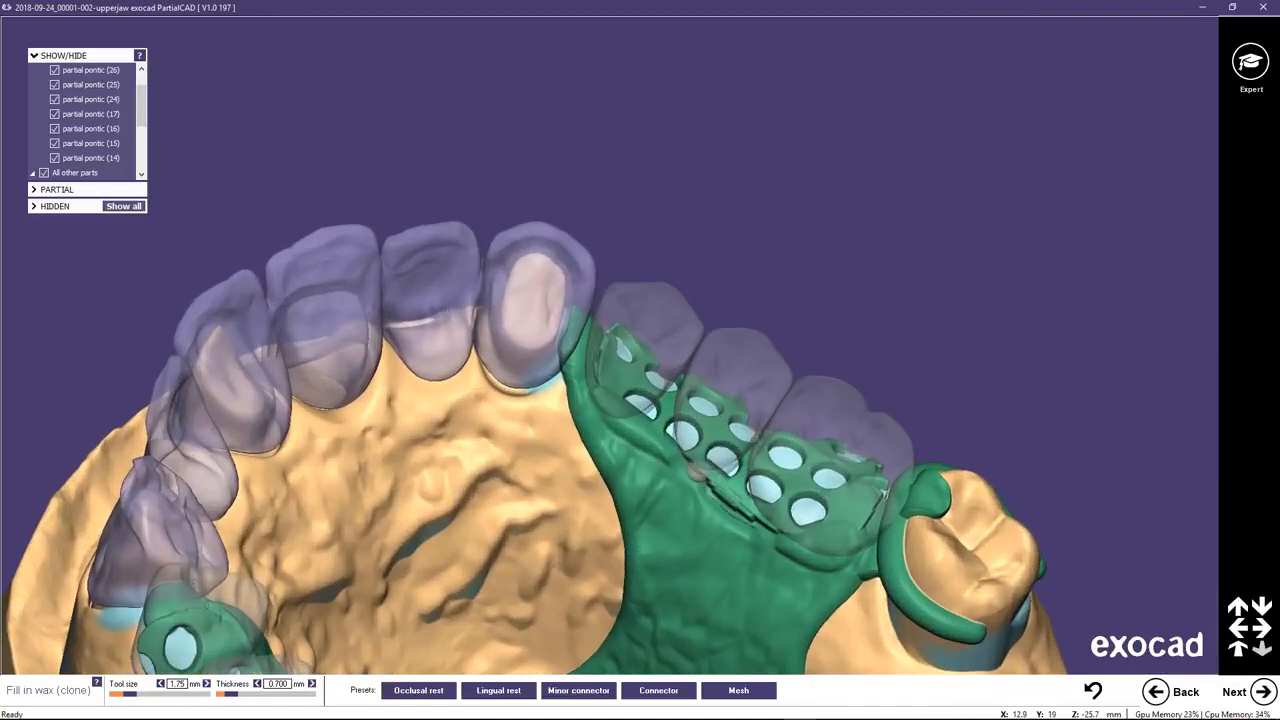
{"action": "scroll", "coordinate": [754, 532], "scroll_direction": "down", "scroll_amount": 4}
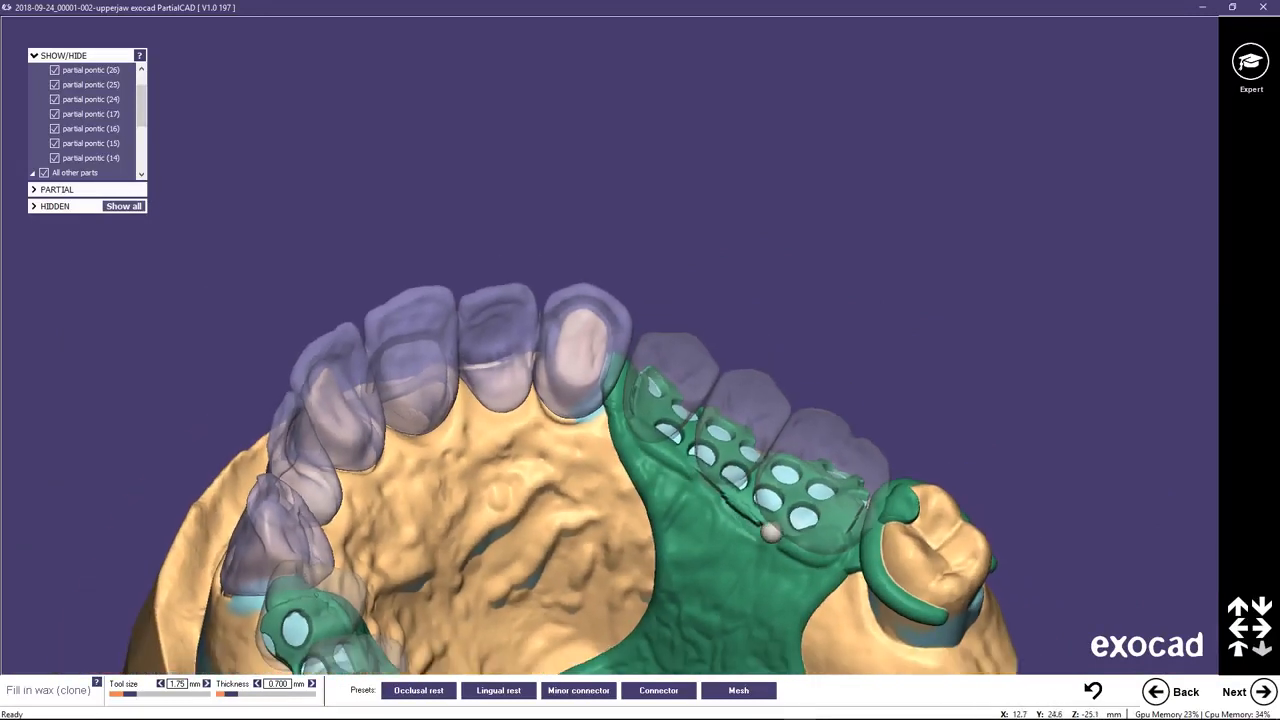
Check the waxed joints on both sides of the framework and advance to drawing the finish line.
{"action": "right_click_drag", "start_coordinate": [666, 564], "coordinate": [510, 558]}
{"action": "scroll", "coordinate": [372, 355], "scroll_direction": "up", "scroll_amount": 3}
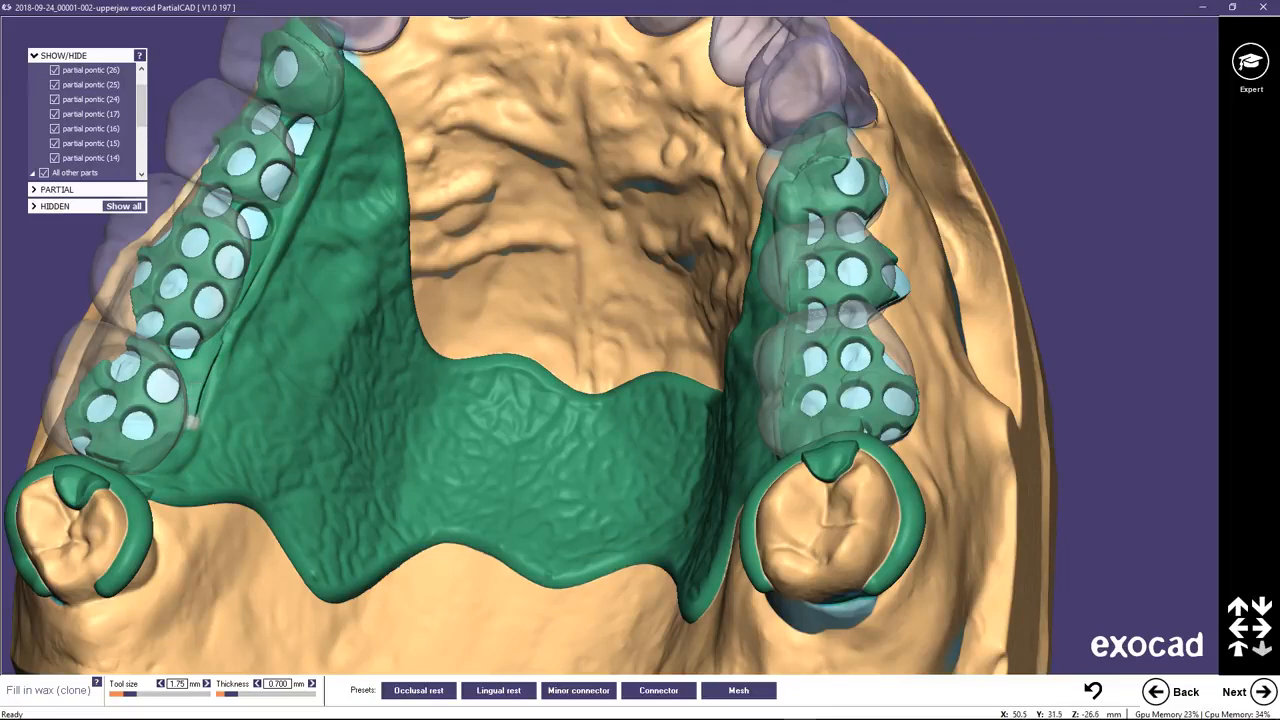
{"action": "scroll", "coordinate": [413, 285], "scroll_direction": "down", "scroll_amount": 5}
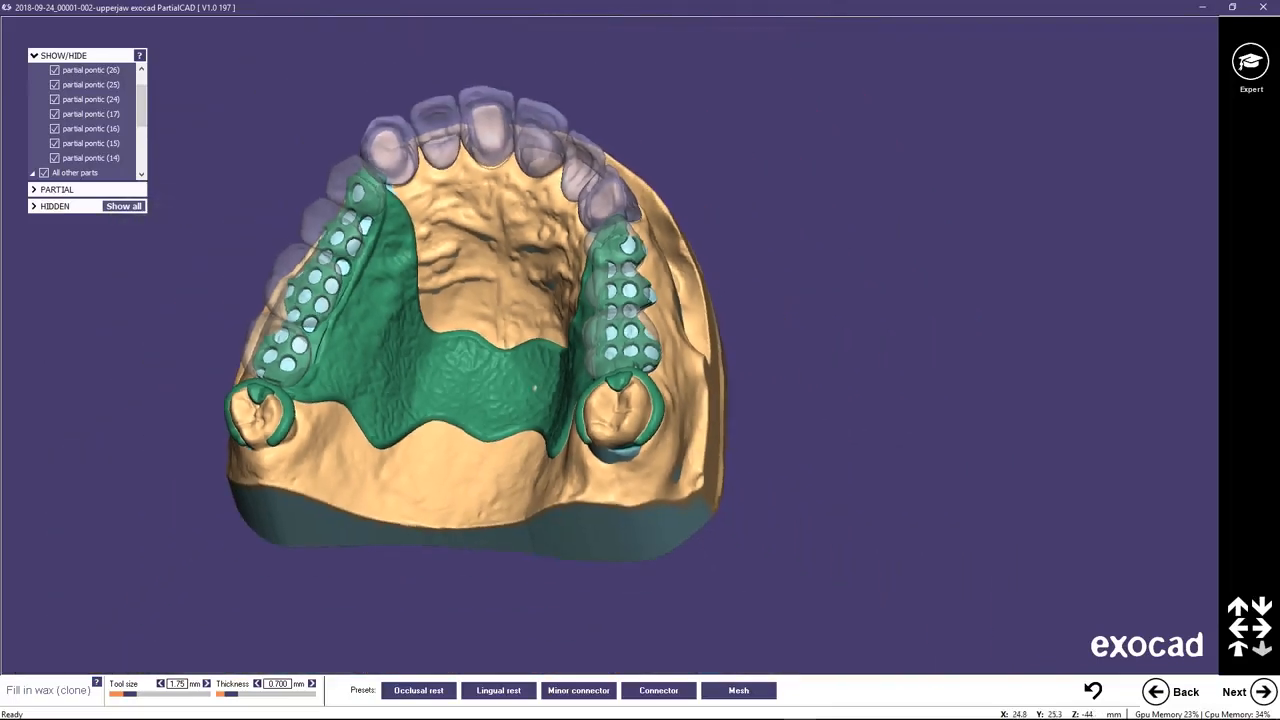
{"action": "middle_click", "coordinate": [534, 387]}
{"action": "right_click_drag", "start_coordinate": [742, 397], "coordinate": [788, 412]}
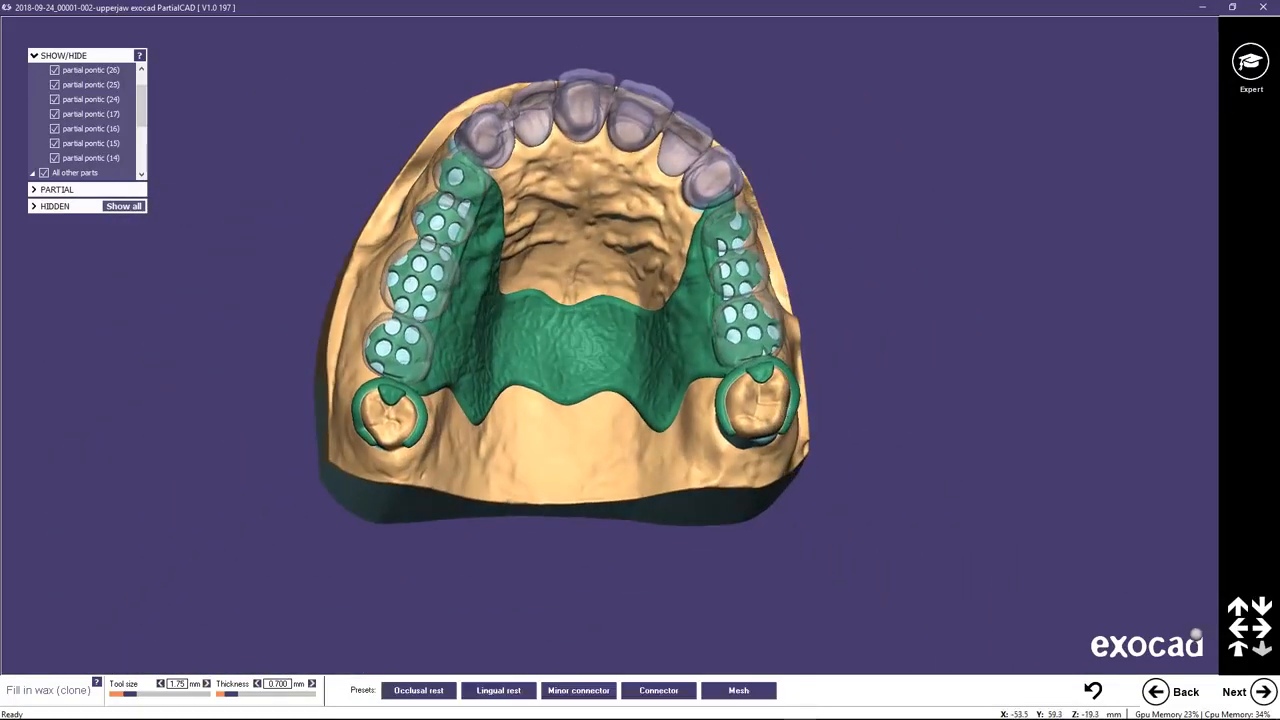
{"action": "left_click", "coordinate": [1263, 691]}
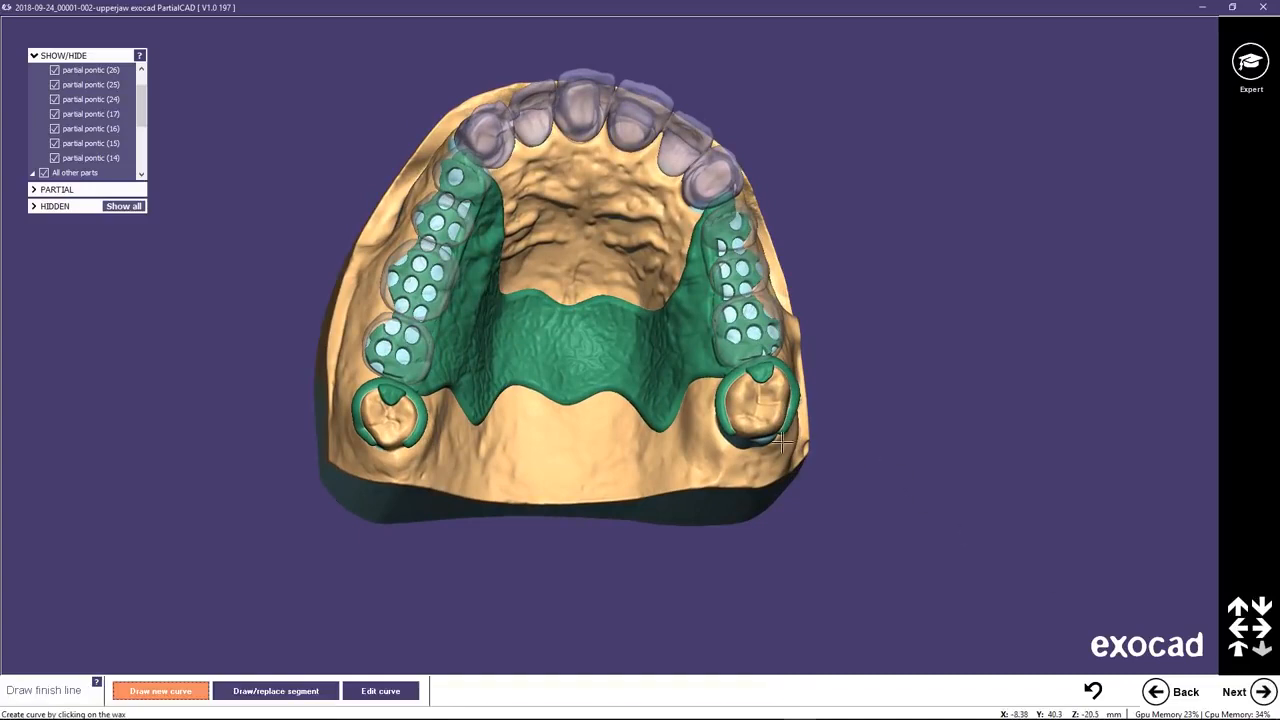
Draw finish-line curves on the wax along the palatal edge of both meshes, from the front end to the molar clasps, and continue.
{"action": "right_click_drag", "start_coordinate": [554, 235], "coordinate": [603, 356]}
{"action": "scroll", "coordinate": [603, 356], "scroll_direction": "up", "scroll_amount": 3}
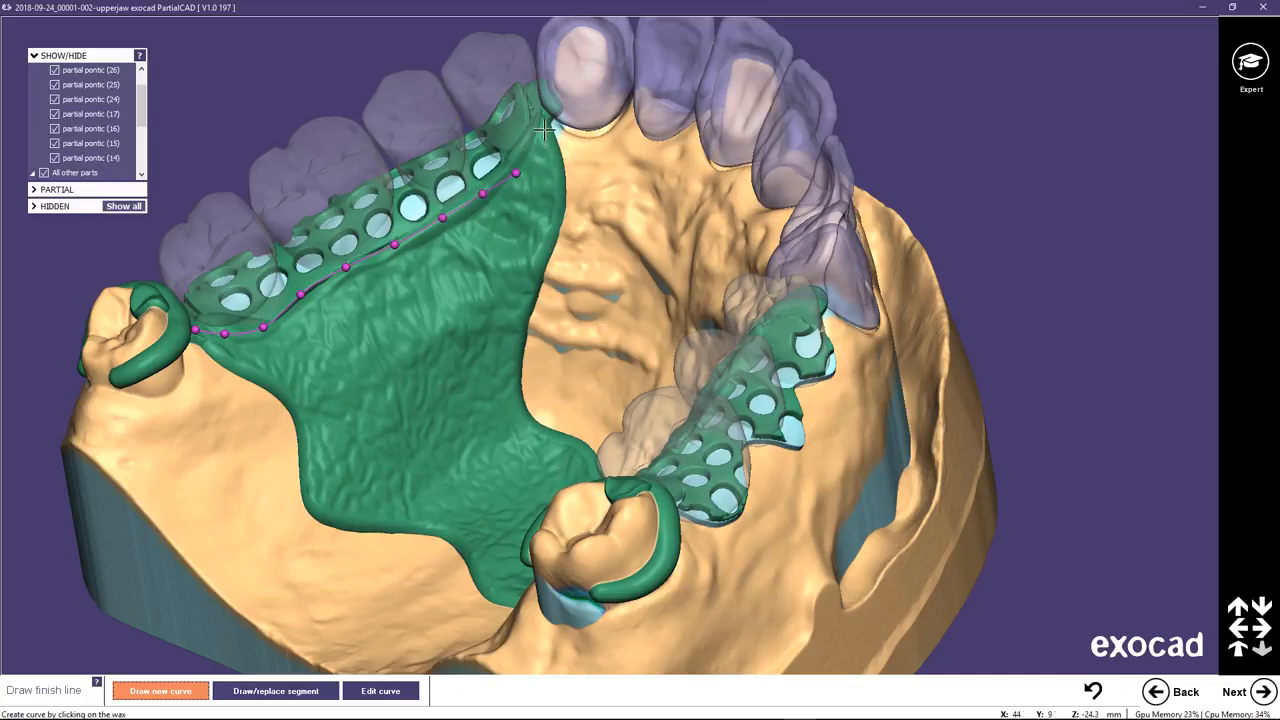
{"action": "mouse_move", "coordinate": [685, 449]}
{"action": "right_mouse_down"}
{"action": "mouse_move", "coordinate": [669, 457]}
{"action": "mouse_move", "coordinate": [846, 403]}
{"action": "mouse_move", "coordinate": [1030, 543]}
{"action": "mouse_move", "coordinate": [479, 281]}
{"action": "right_mouse_up"}
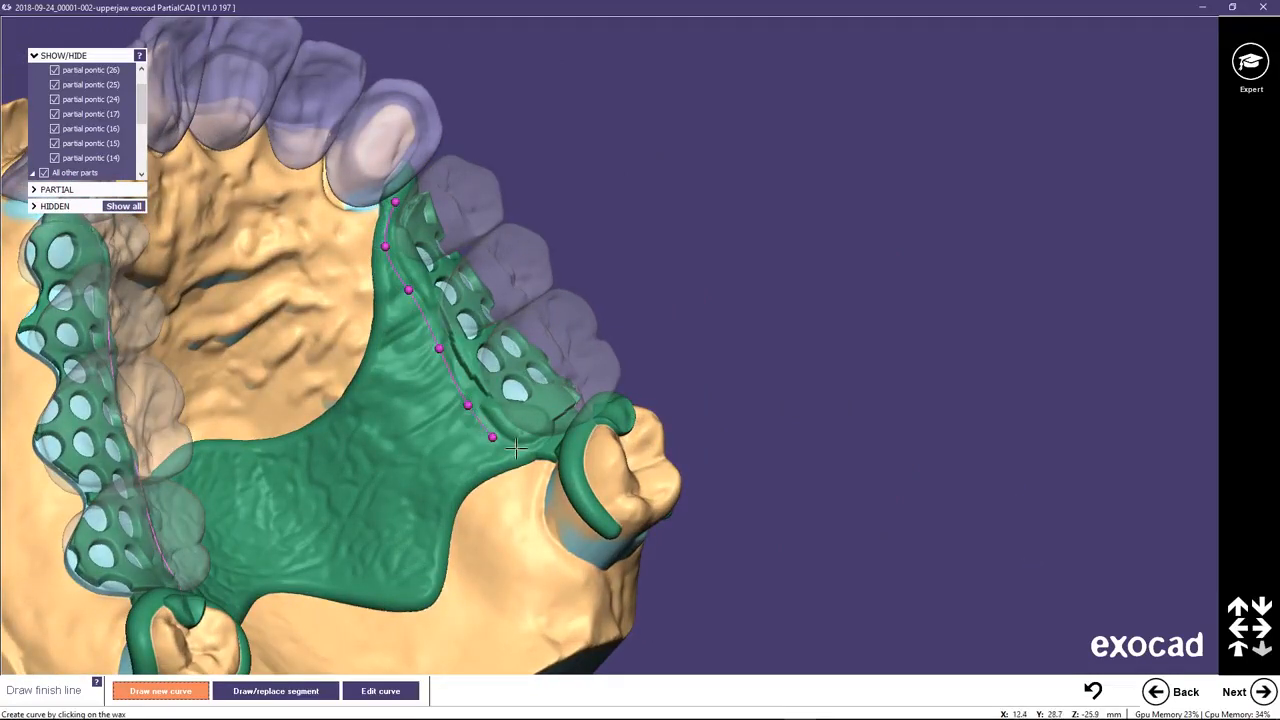
{"action": "left_click", "coordinate": [556, 447]}
{"action": "left_click", "coordinate": [1262, 691]}
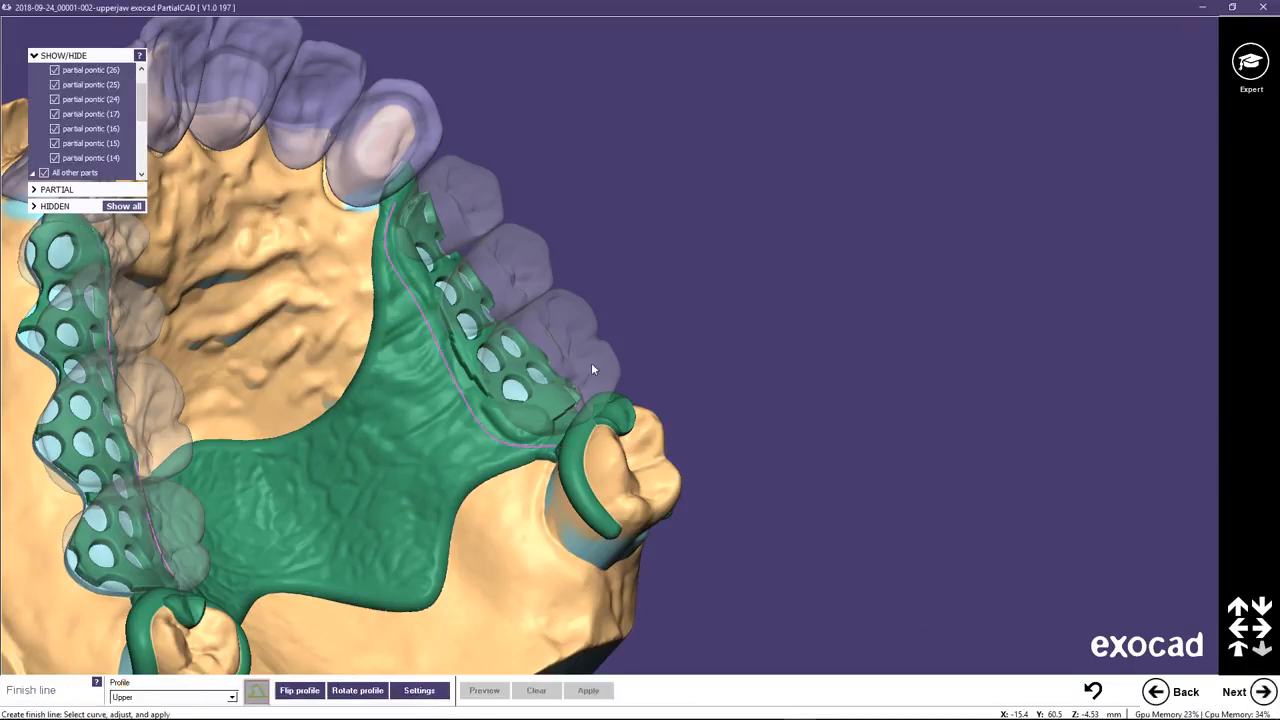
Select the finish line beside pontics 24 to 26 with the Upper profile and shift its control points slightly toward the palate.
{"action": "right_click_drag", "start_coordinate": [406, 306], "coordinate": [406, 306]}
{"action": "scroll", "coordinate": [406, 306], "scroll_direction": "up", "scroll_amount": 2}
{"action": "scroll", "coordinate": [390, 301], "scroll_direction": "up", "scroll_amount": 2}
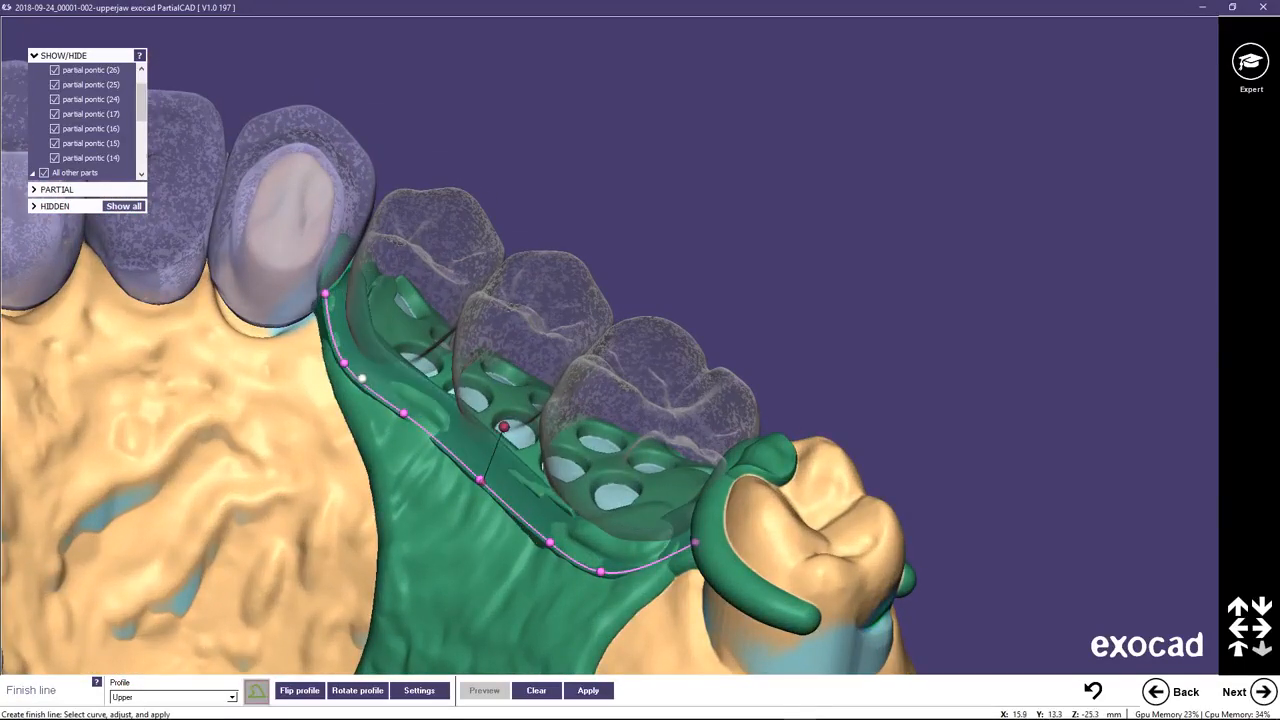
{"action": "left_click_drag", "start_coordinate": [344, 362], "coordinate": [337, 374]}
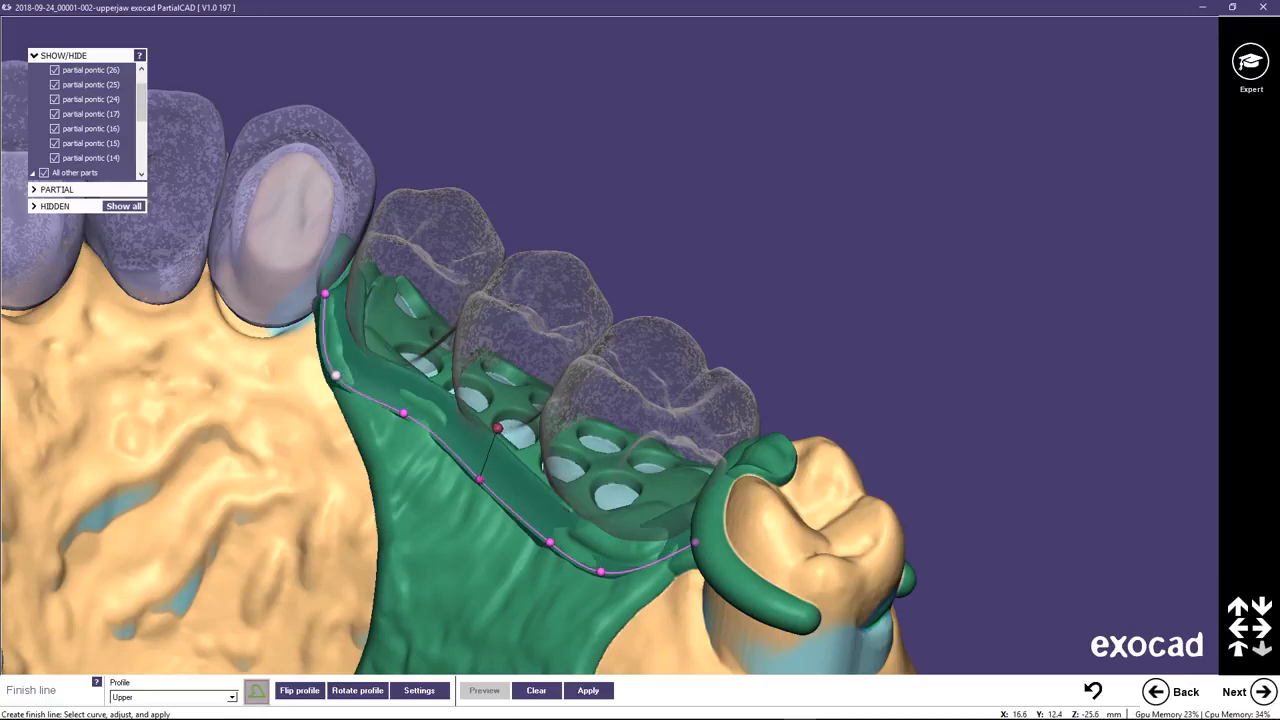
{"action": "left_click_drag", "start_coordinate": [403, 412], "coordinate": [398, 425]}
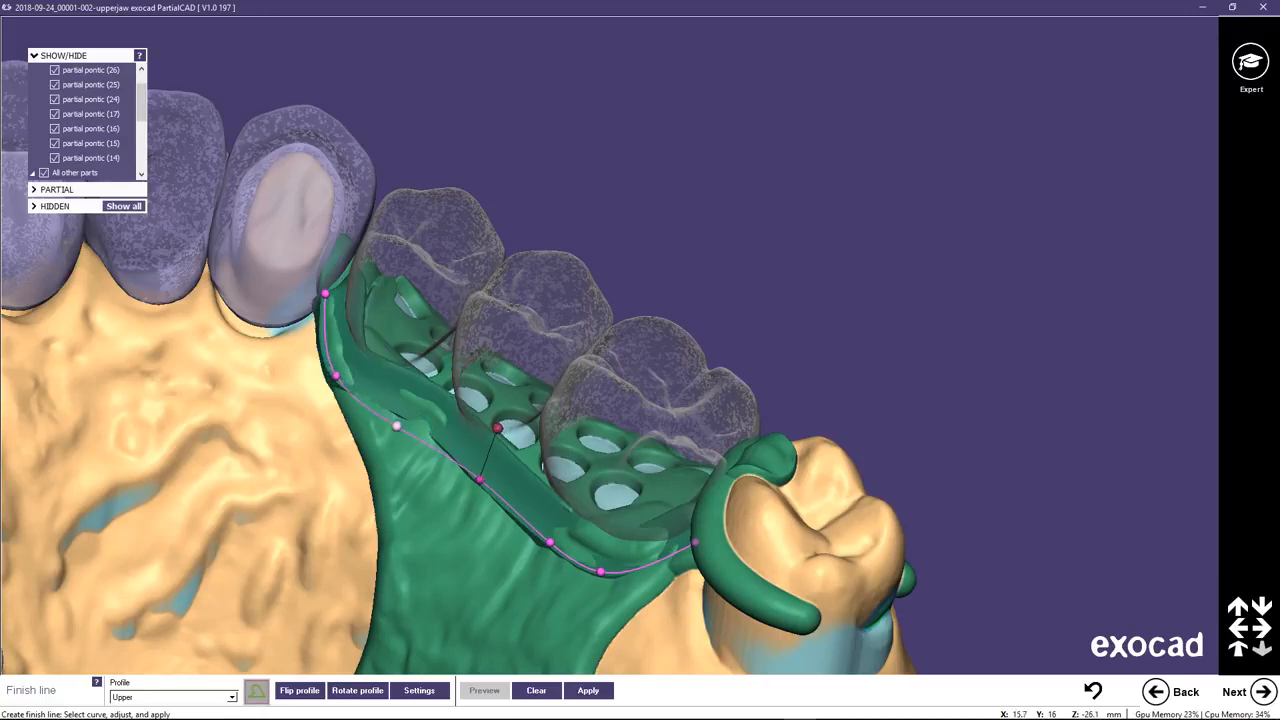
{"action": "left_click_drag", "start_coordinate": [480, 479], "coordinate": [470, 491]}
{"action": "mouse_move", "coordinate": [550, 541]}
{"action": "left_mouse_down"}
{"action": "mouse_move", "coordinate": [545, 552]}
{"action": "mouse_move", "coordinate": [606, 582]}
{"action": "left_mouse_up"}
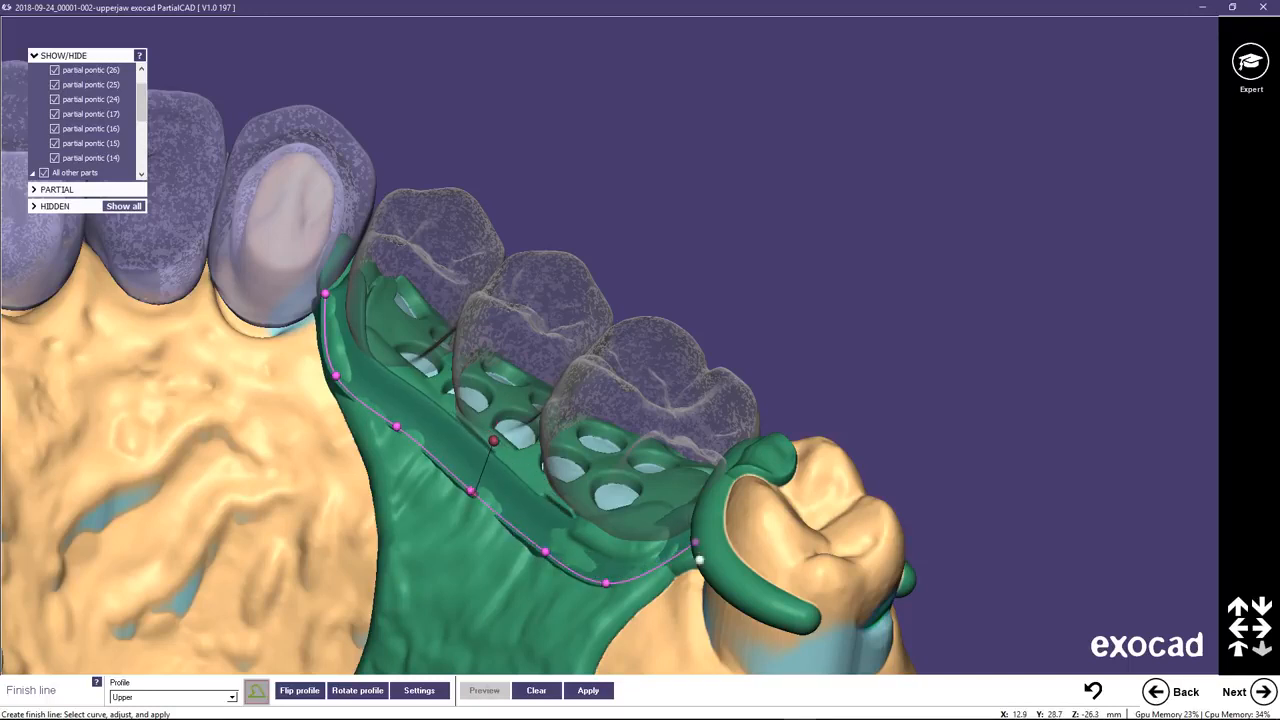
{"action": "left_click_drag", "start_coordinate": [700, 548], "coordinate": [697, 569]}
{"action": "right_click_drag", "start_coordinate": [653, 530], "coordinate": [647, 520]}
Tilt the finish-line profile beside pontics 24 to 26 toward the palate with its direction handle.
{"action": "mouse_move", "coordinate": [500, 430]}
{"action": "left_click_drag", "start_coordinate": [500, 431], "coordinate": [465, 452]}
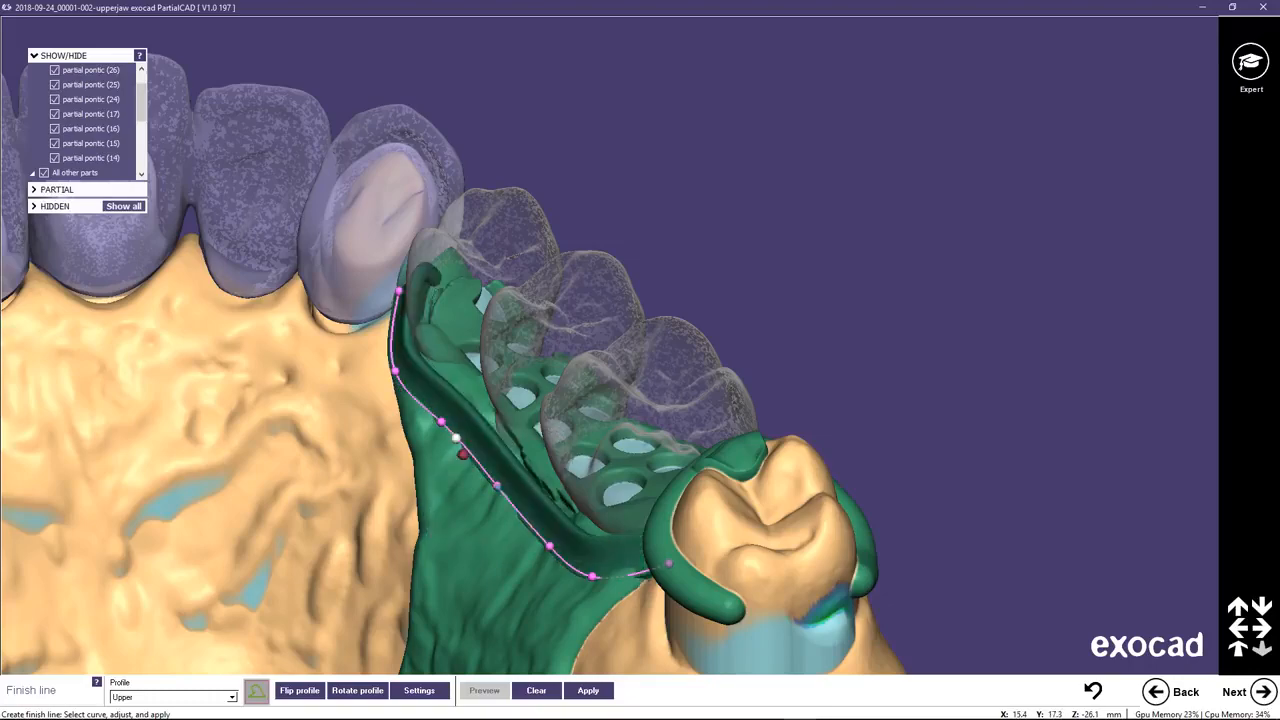
{"action": "right_click_drag", "start_coordinate": [512, 447], "coordinate": [508, 447]}
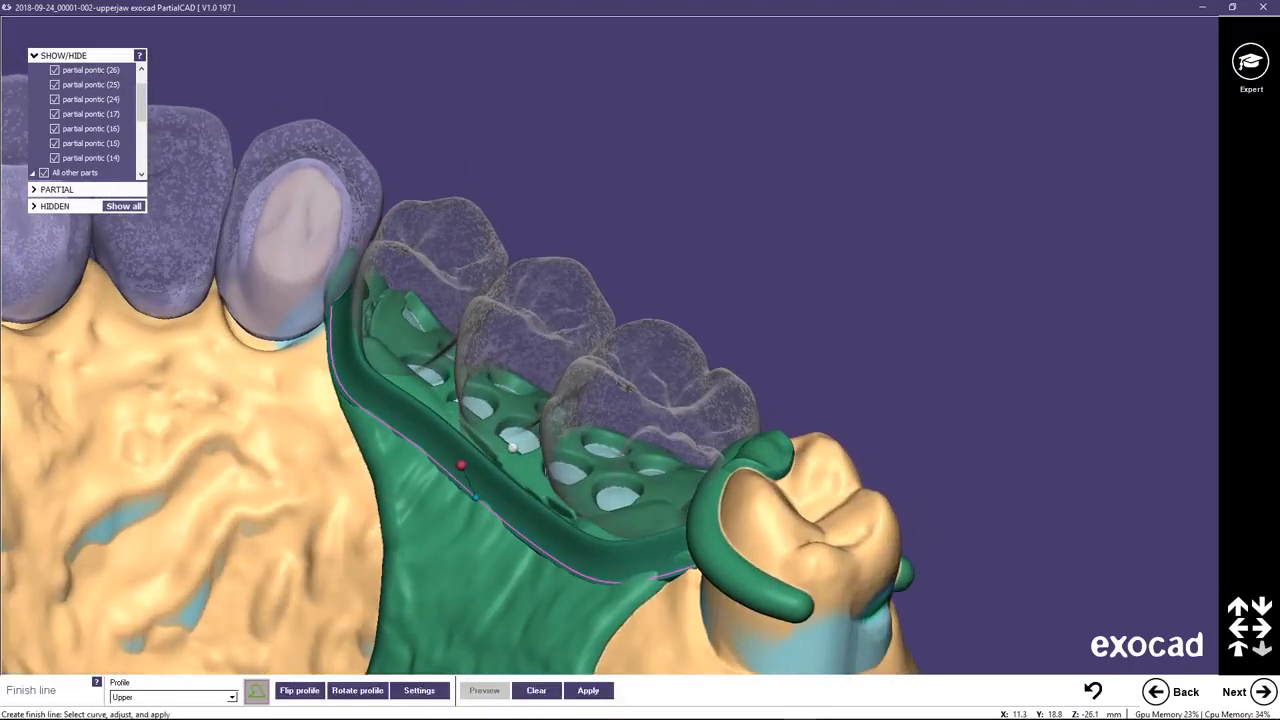
{"action": "scroll", "coordinate": [505, 448], "scroll_direction": "down", "scroll_amount": 3}
{"action": "middle_click", "coordinate": [100, 587]}
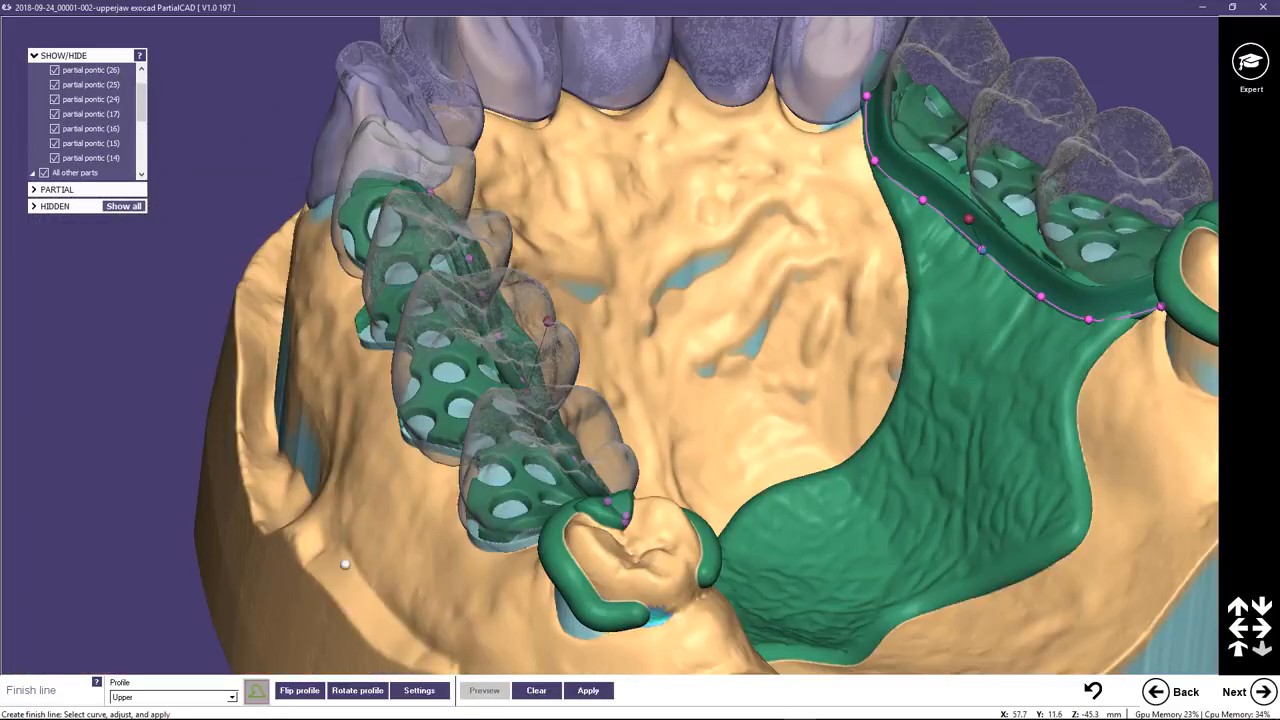
Shift the control points of the finish line beside pontics 14 to 17 toward the palate, from the anterior crown to the molar clasp.
{"action": "right_click_drag", "start_coordinate": [463, 394], "coordinate": [369, 310]}
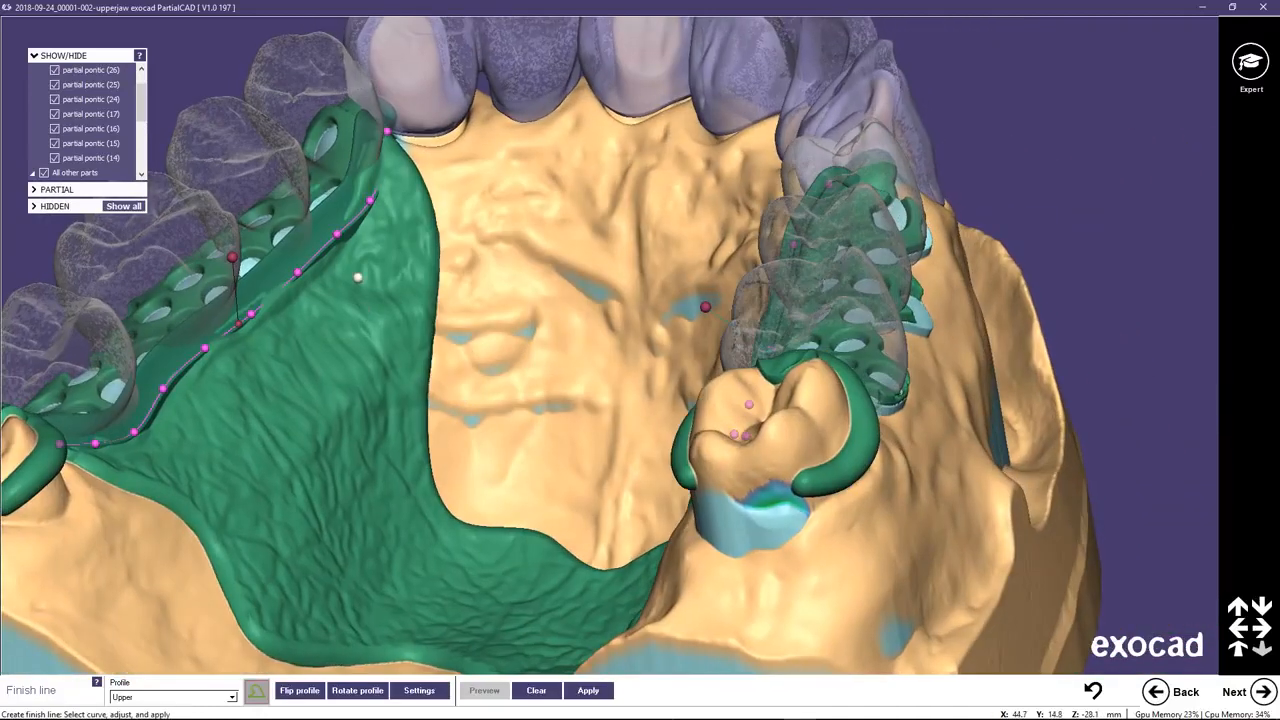
{"action": "middle_click", "coordinate": [358, 277]}
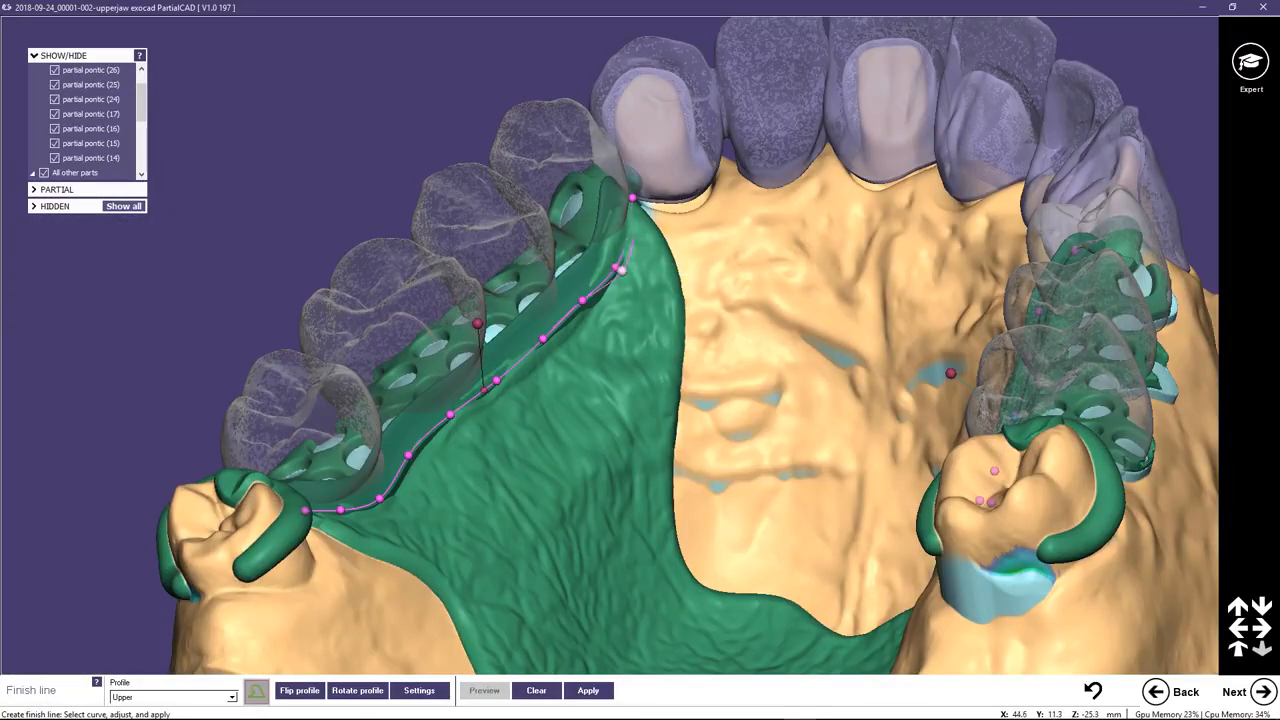
{"action": "left_click", "coordinate": [632, 275]}
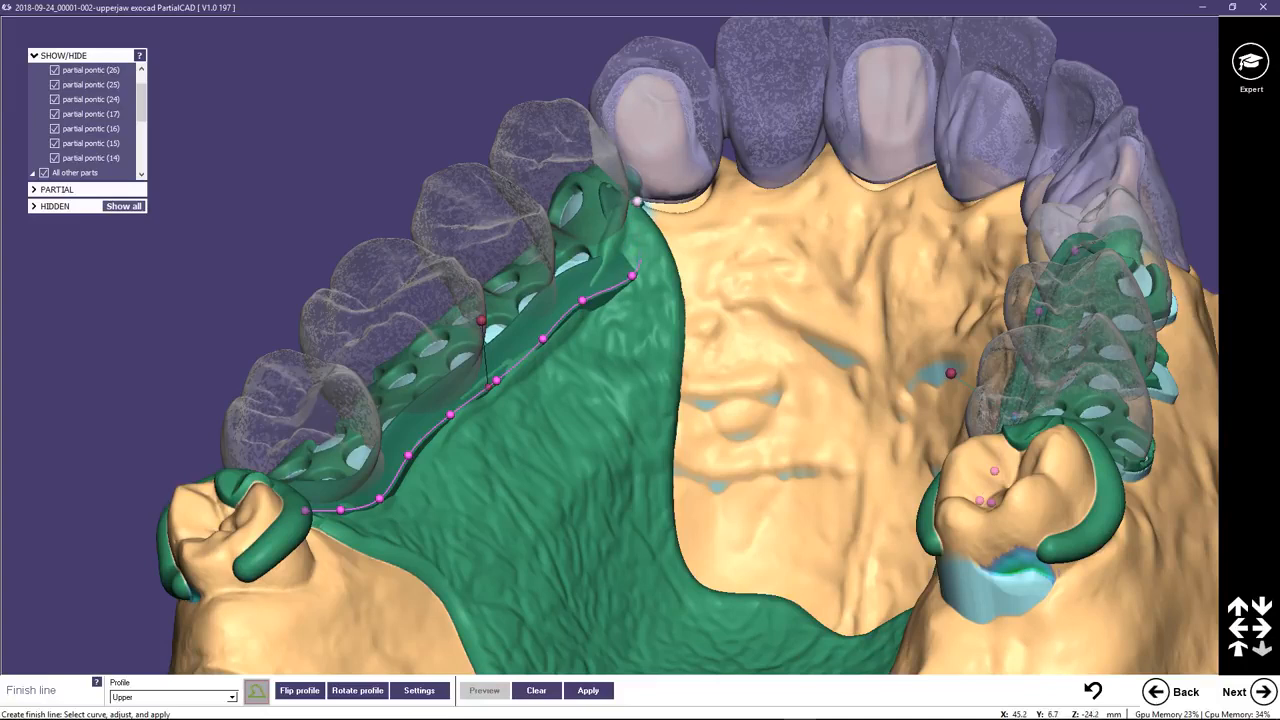
{"action": "left_click", "coordinate": [641, 202]}
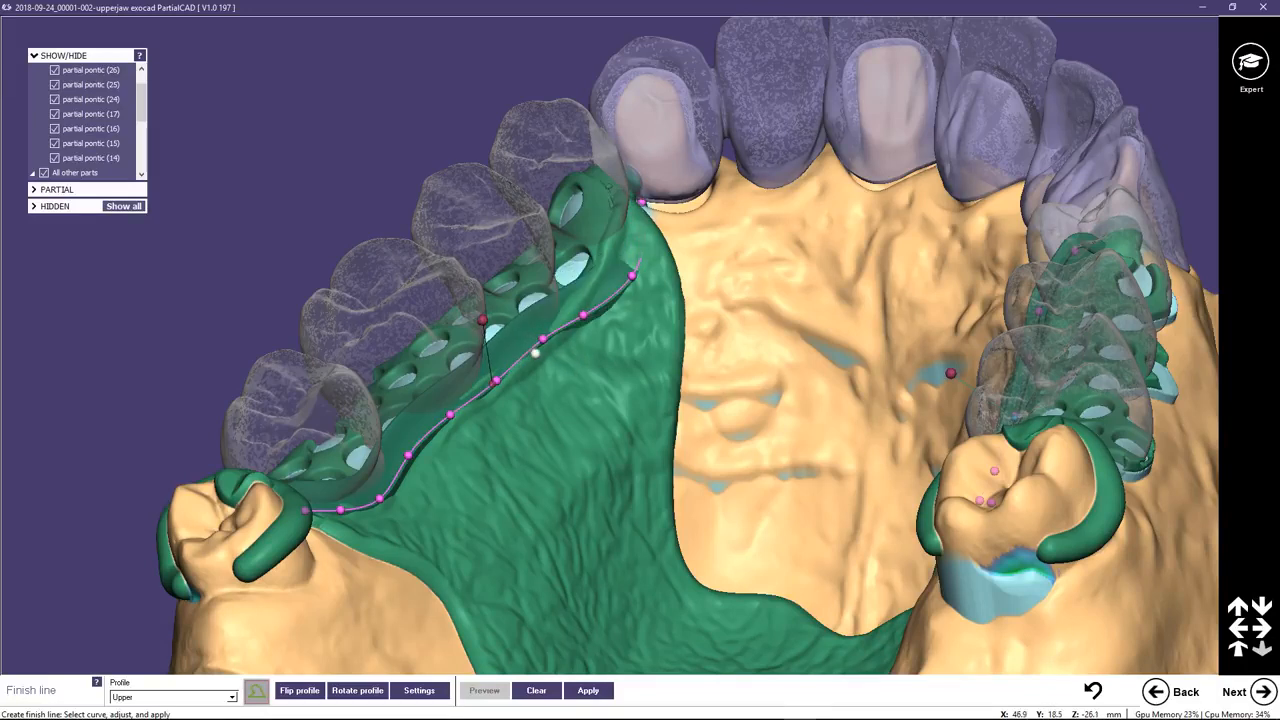
{"action": "left_click_drag", "start_coordinate": [543, 339], "coordinate": [543, 355]}
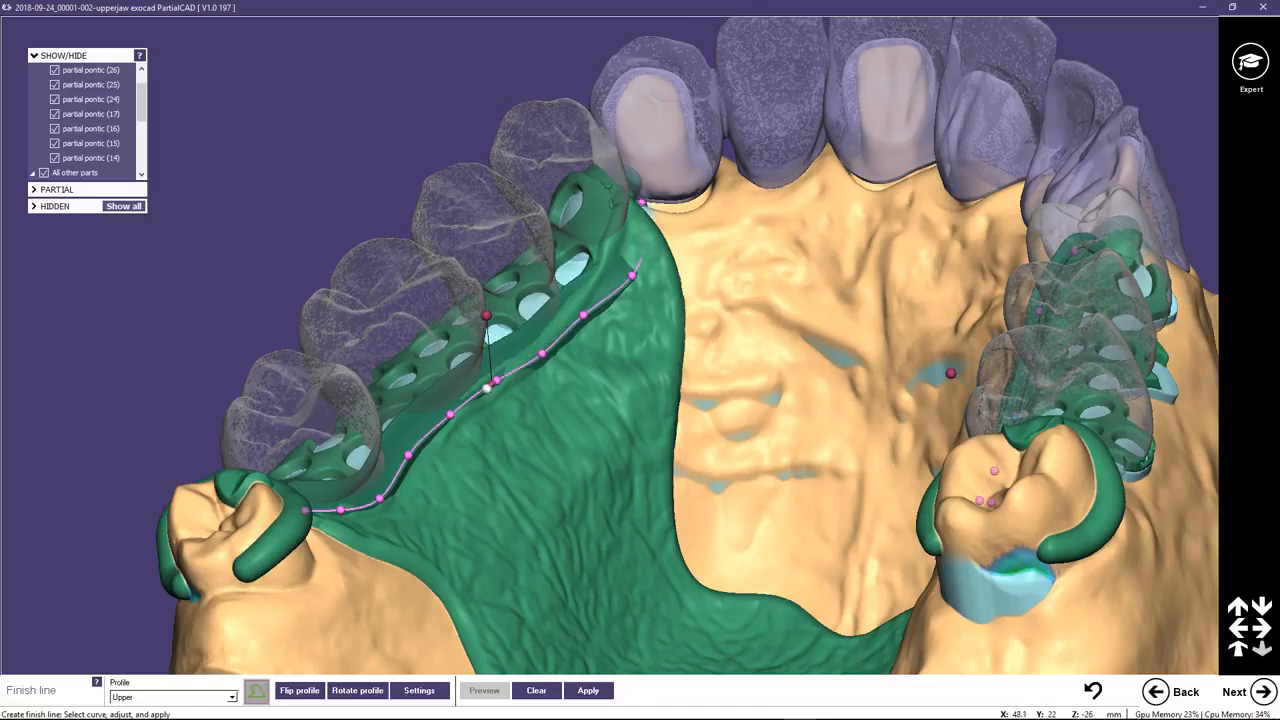
{"action": "left_click", "coordinate": [505, 377]}
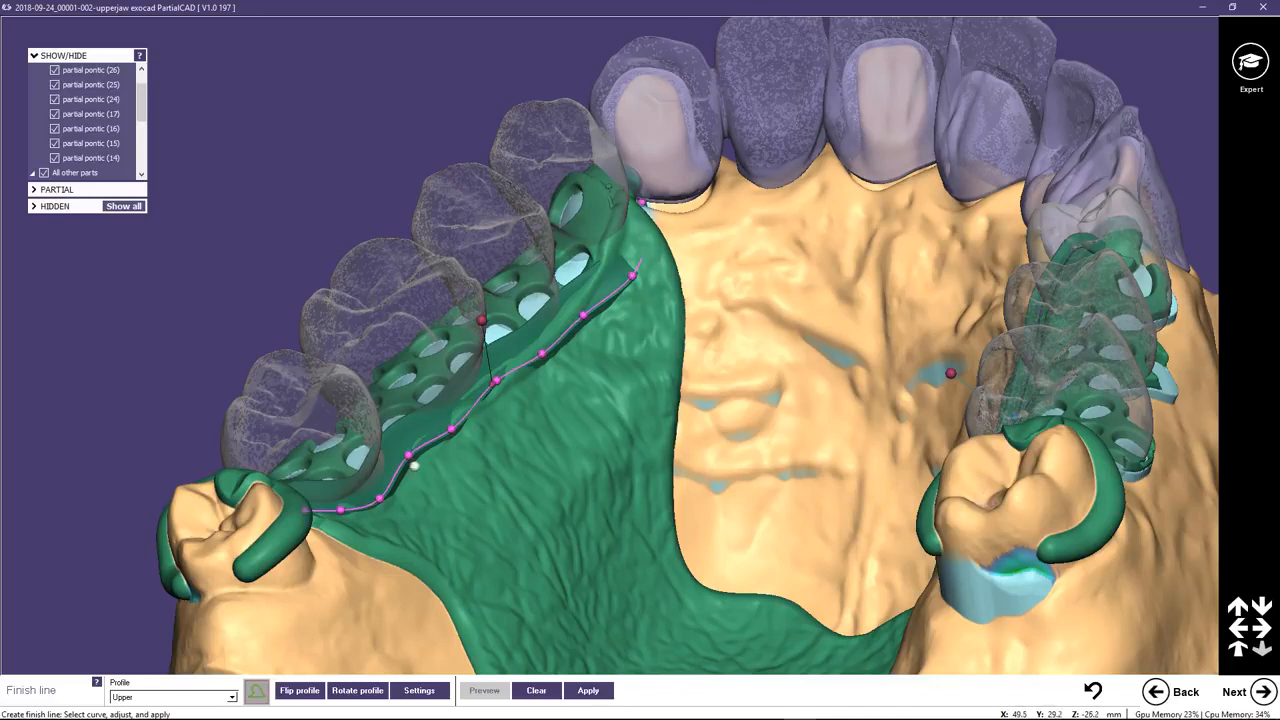
{"action": "left_click_drag", "start_coordinate": [408, 455], "coordinate": [378, 512]}
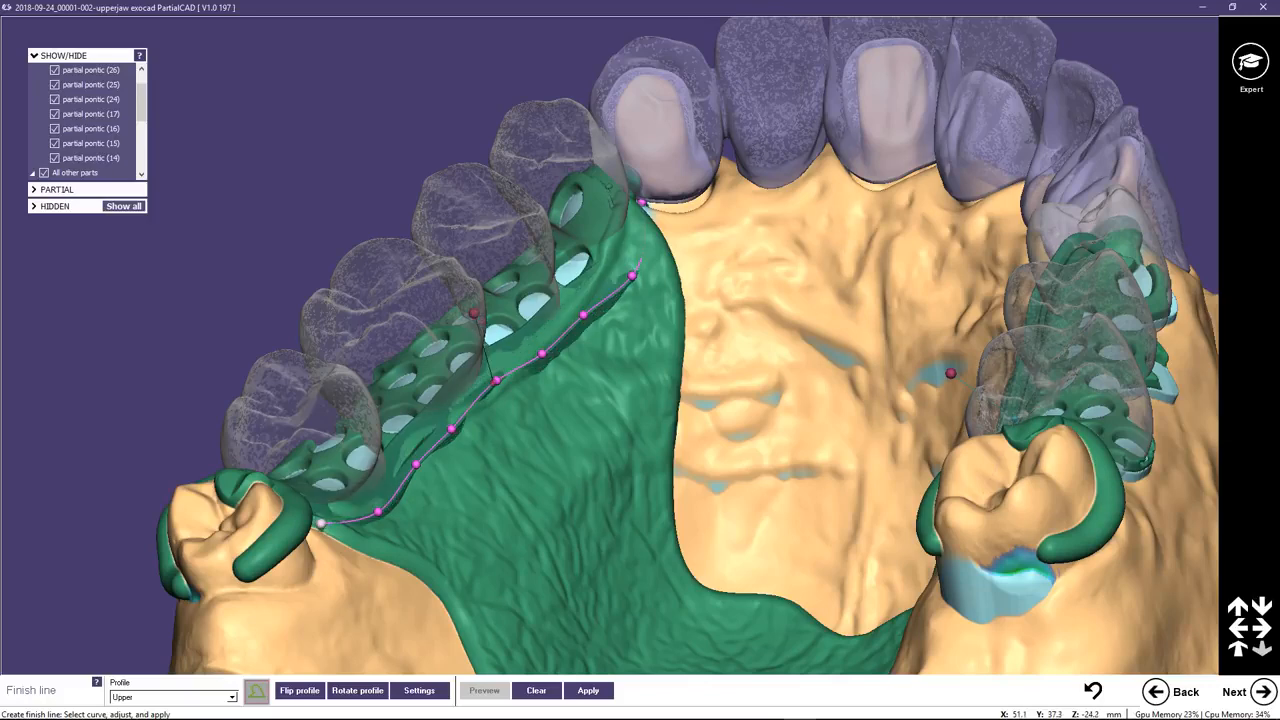
Tilt the finish-line profile beside pontics 14 to 17 toward the palate and move its middle control points slightly palatally.
{"action": "right_click_drag", "start_coordinate": [468, 494], "coordinate": [489, 502]}
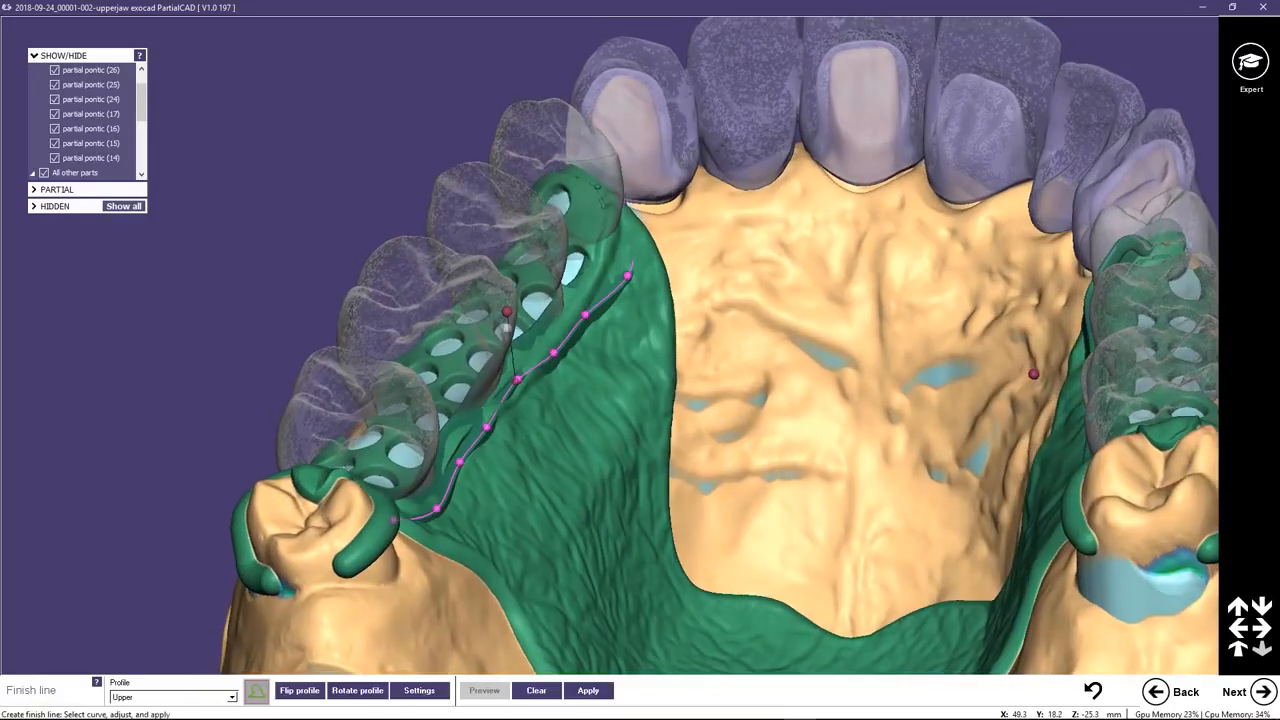
{"action": "left_click_drag", "start_coordinate": [507, 312], "coordinate": [548, 329]}
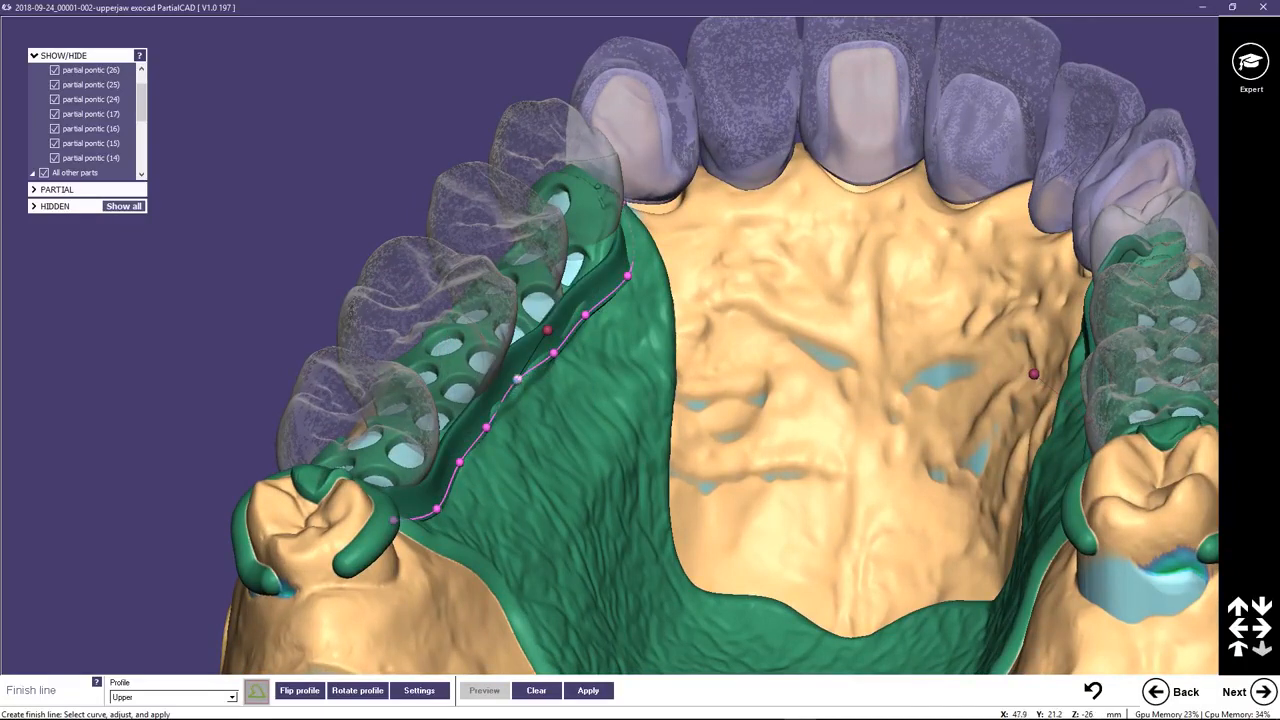
{"action": "left_click_drag", "start_coordinate": [517, 378], "coordinate": [525, 388]}
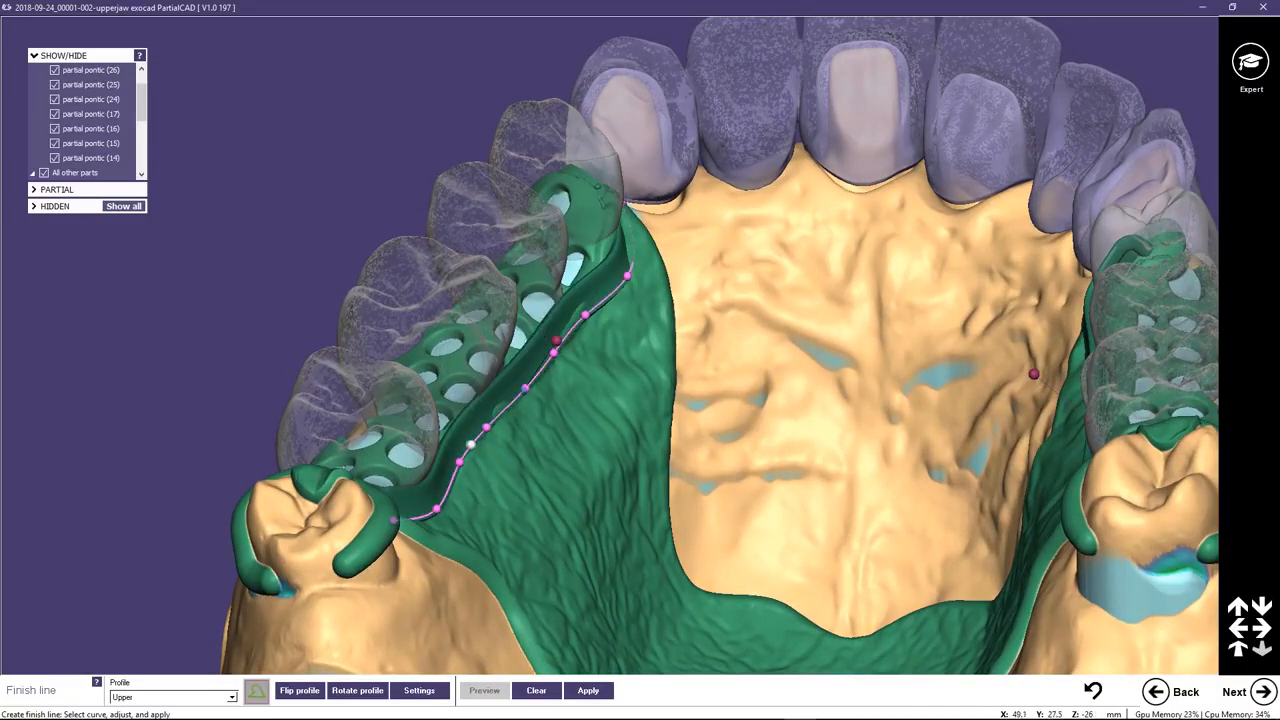
{"action": "left_click_drag", "start_coordinate": [486, 427], "coordinate": [493, 435]}
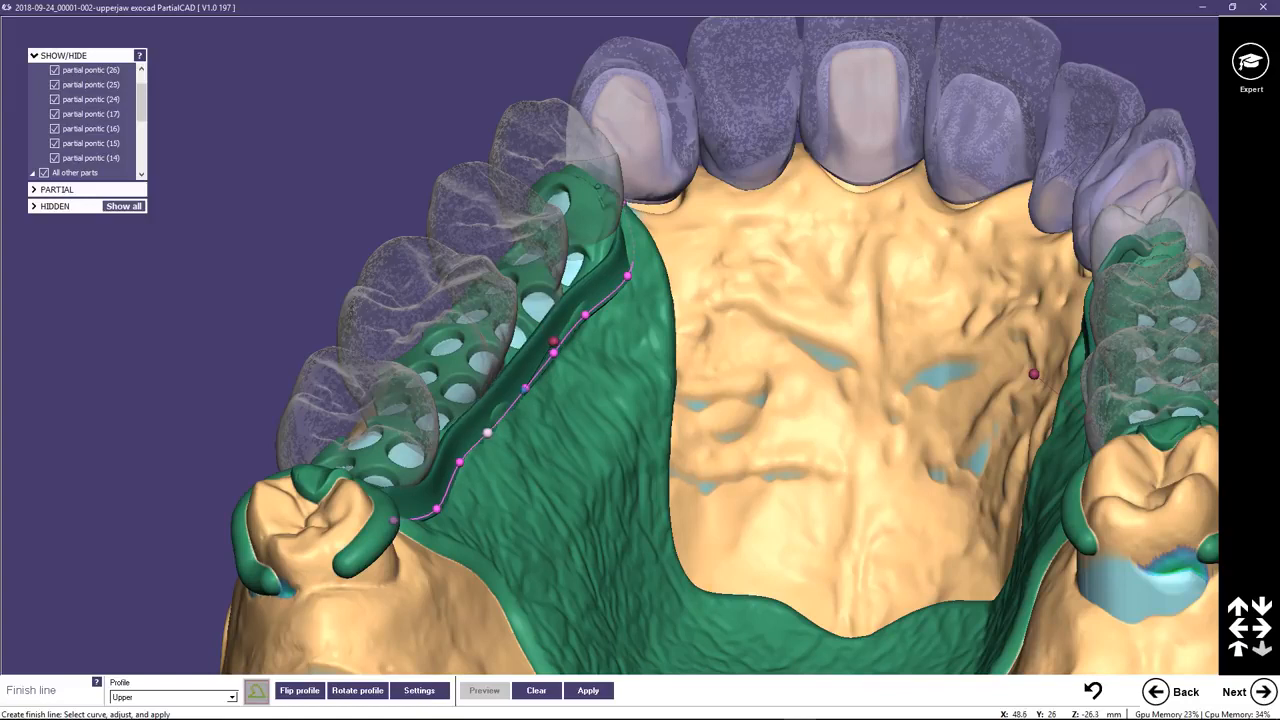
{"action": "left_click_drag", "start_coordinate": [461, 463], "coordinate": [466, 469]}
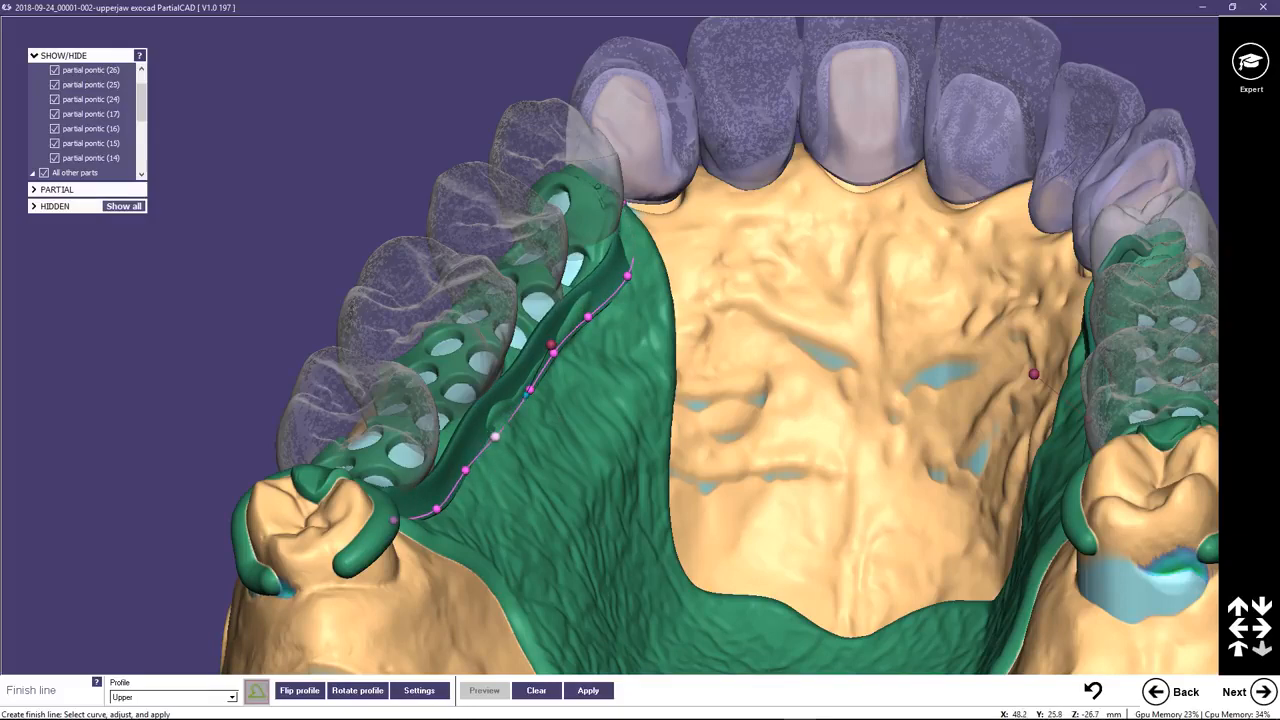
{"action": "right_click_drag", "start_coordinate": [511, 423], "coordinate": [420, 395]}
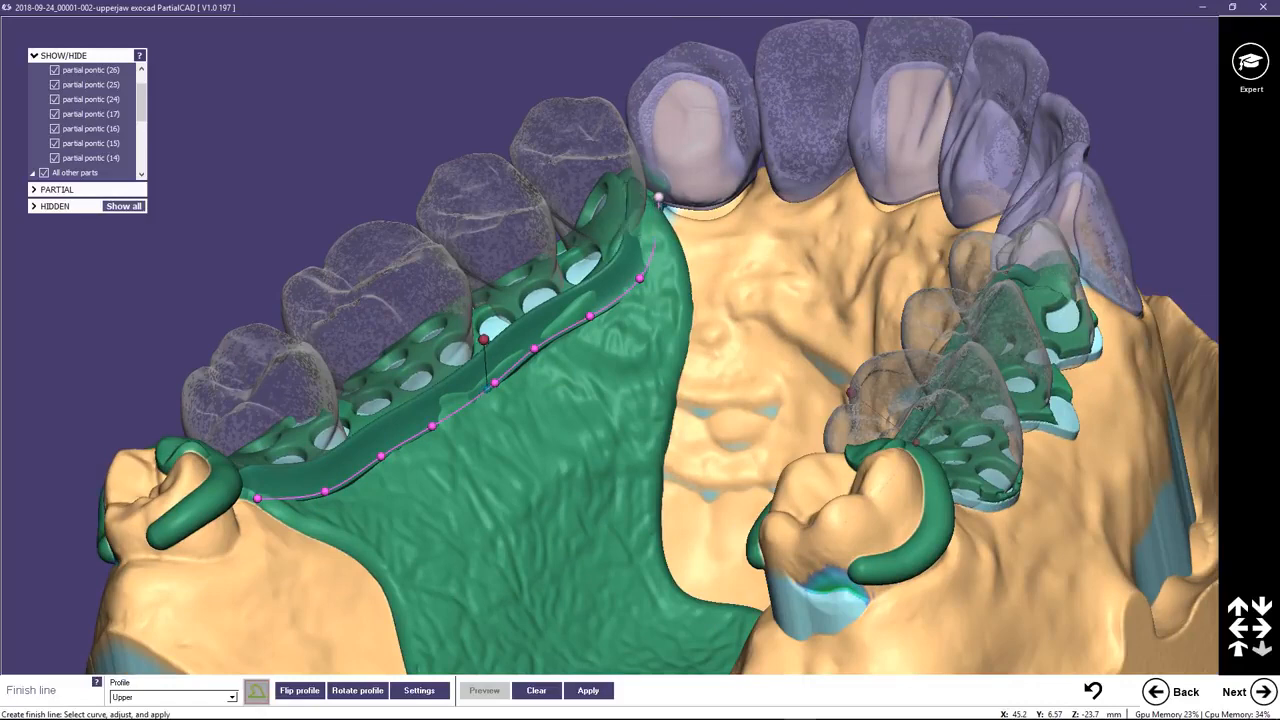
Check the finish lines on both sides of the framework, apply them to the wax, and continue to adding parts.
{"action": "right_click_drag", "start_coordinate": [651, 358], "coordinate": [670, 228]}
{"action": "mouse_move", "coordinate": [580, 283]}
{"action": "left_click_drag", "start_coordinate": [580, 283], "coordinate": [584, 284]}
{"action": "scroll", "coordinate": [706, 287], "scroll_direction": "down", "scroll_amount": 3}
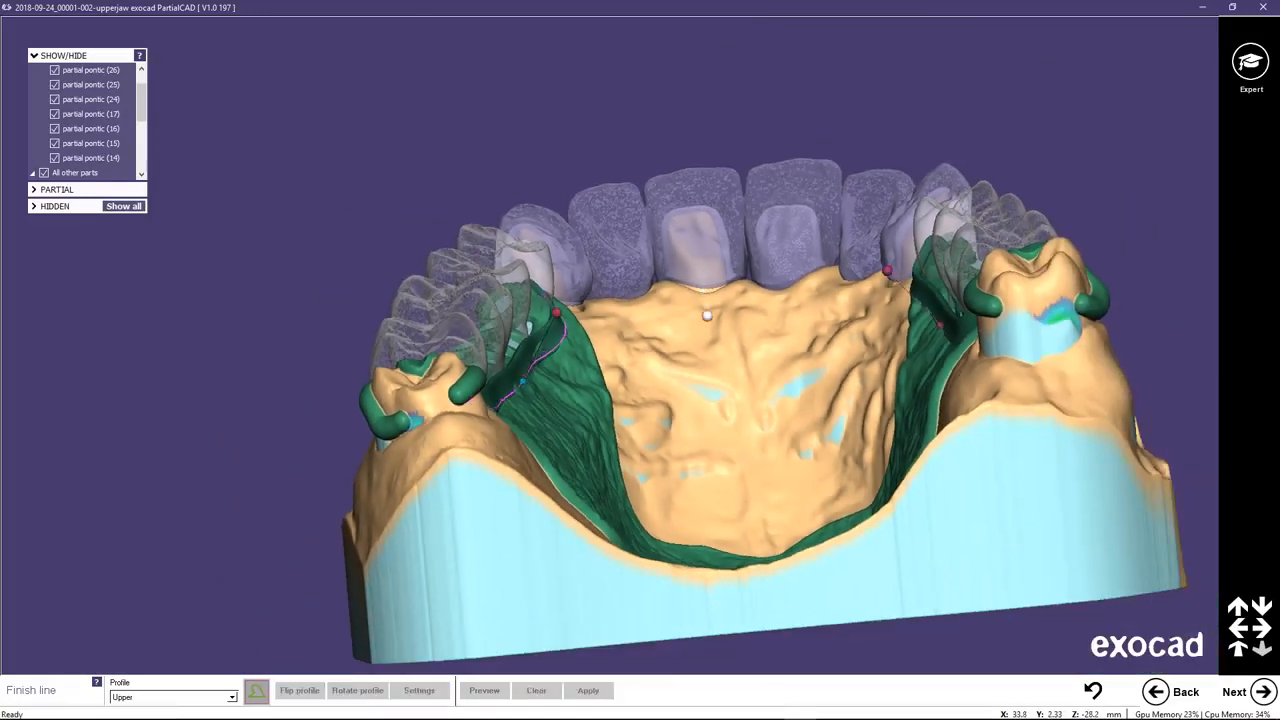
{"action": "right_click_drag", "start_coordinate": [714, 306], "coordinate": [679, 322]}
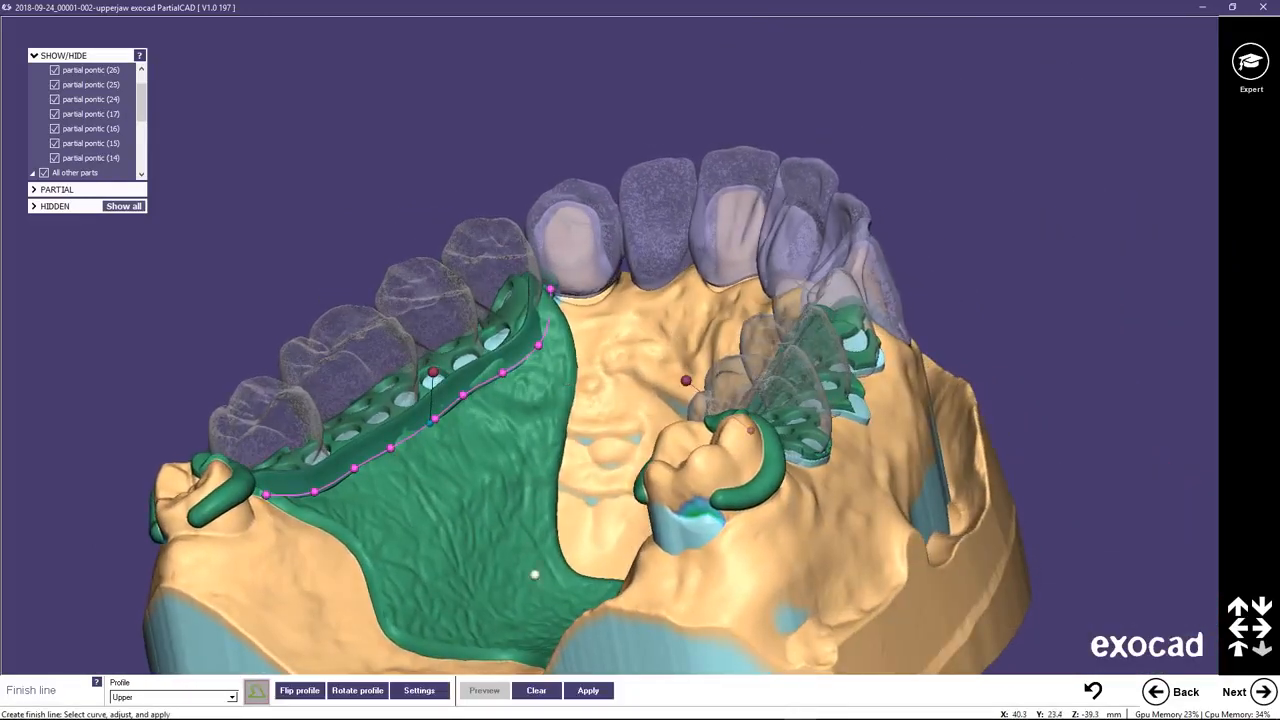
{"action": "left_click", "coordinate": [588, 694]}
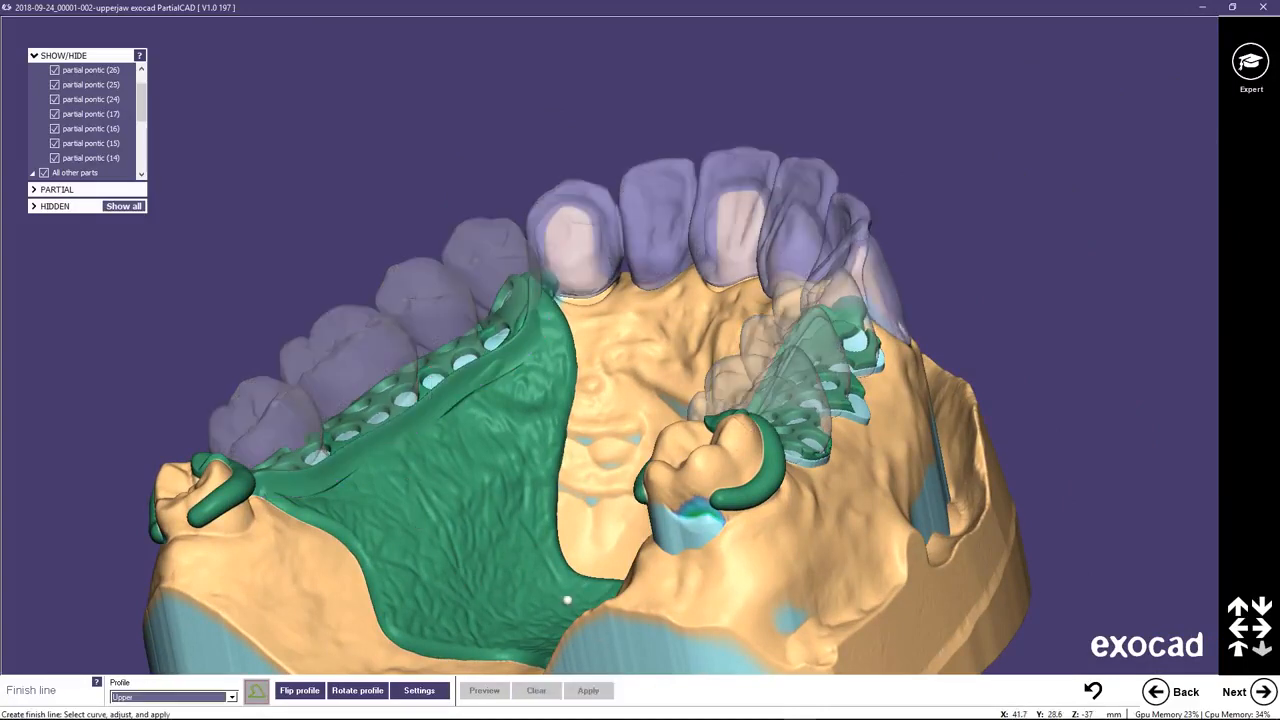
{"action": "left_click", "coordinate": [1250, 694]}
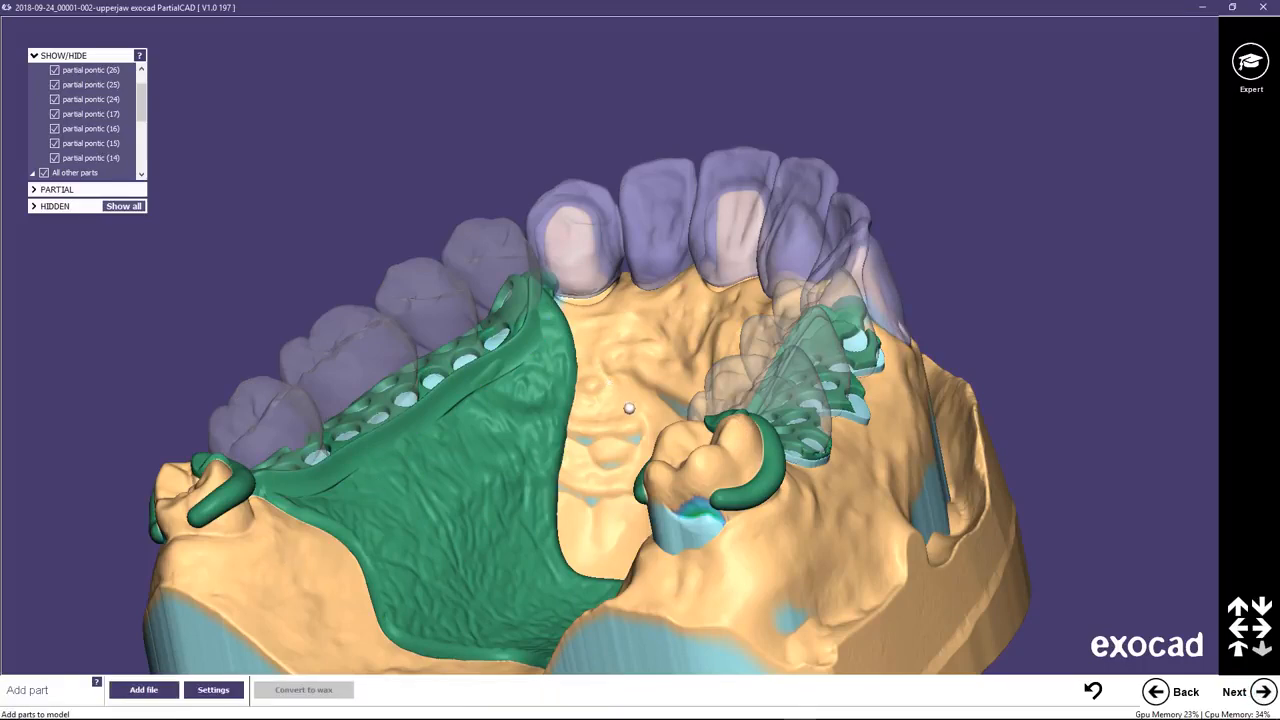
Open the advanced settings for added parts and browse the part list from partial pontic (14) to the bridge.
{"action": "right_click_drag", "start_coordinate": [638, 409], "coordinate": [642, 409]}
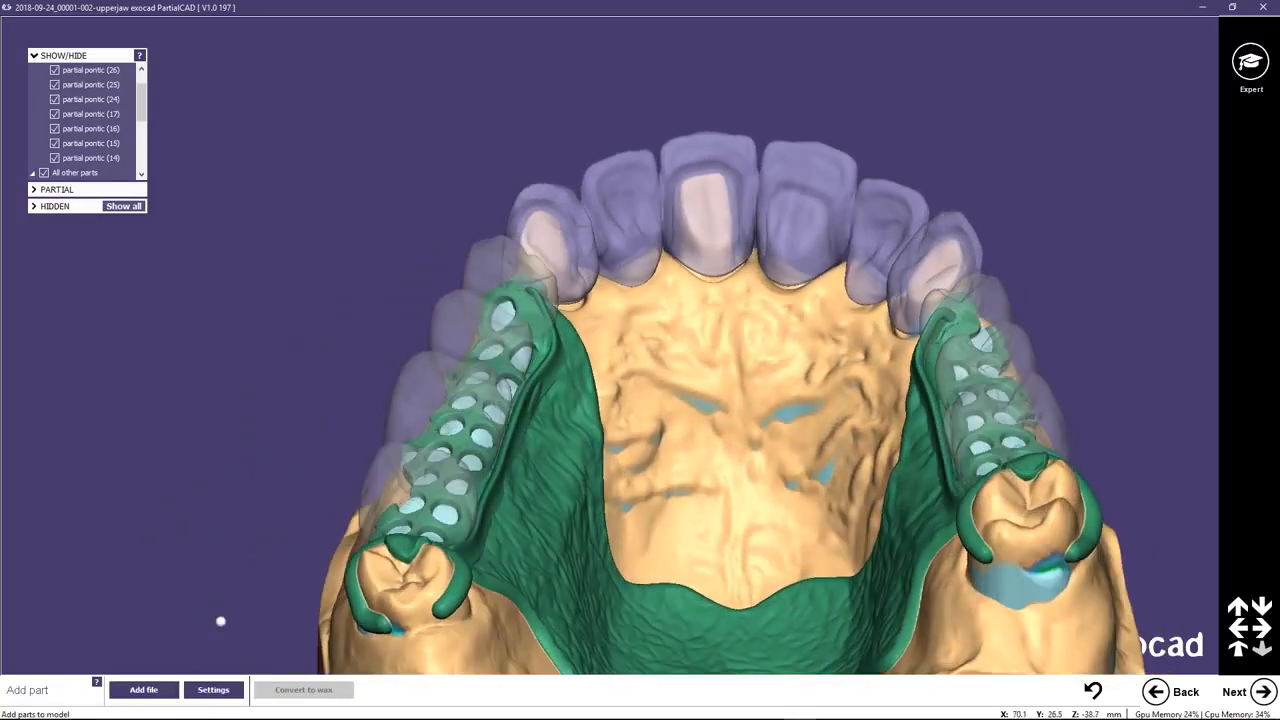
{"action": "left_click", "coordinate": [213, 690]}
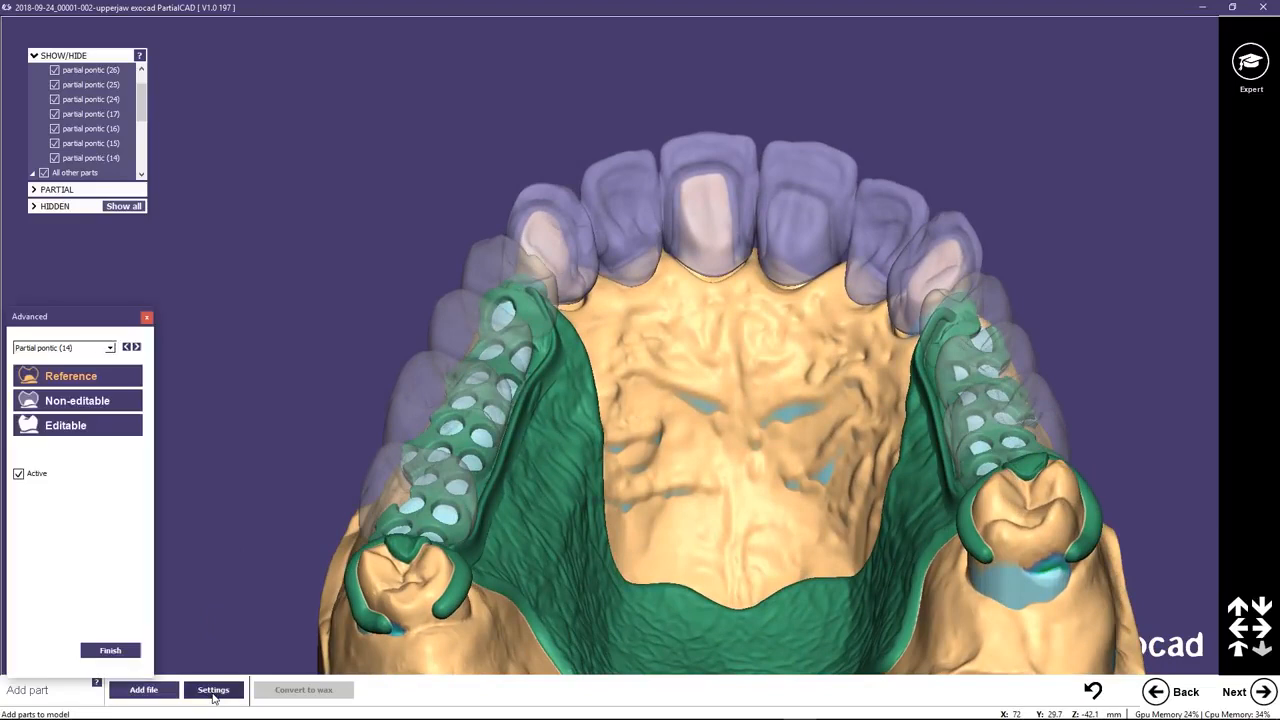
{"action": "left_click", "coordinate": [110, 347]}
{"action": "left_click", "coordinate": [70, 421]}
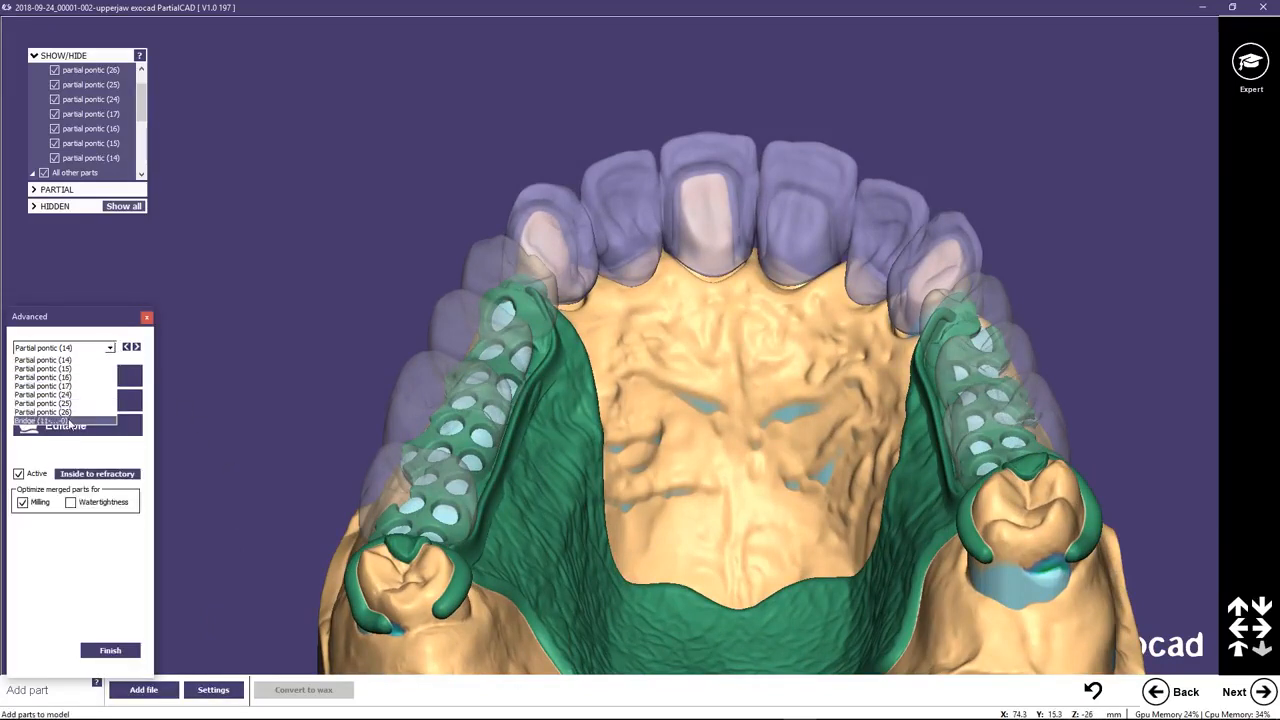
{"action": "left_click", "coordinate": [97, 460]}
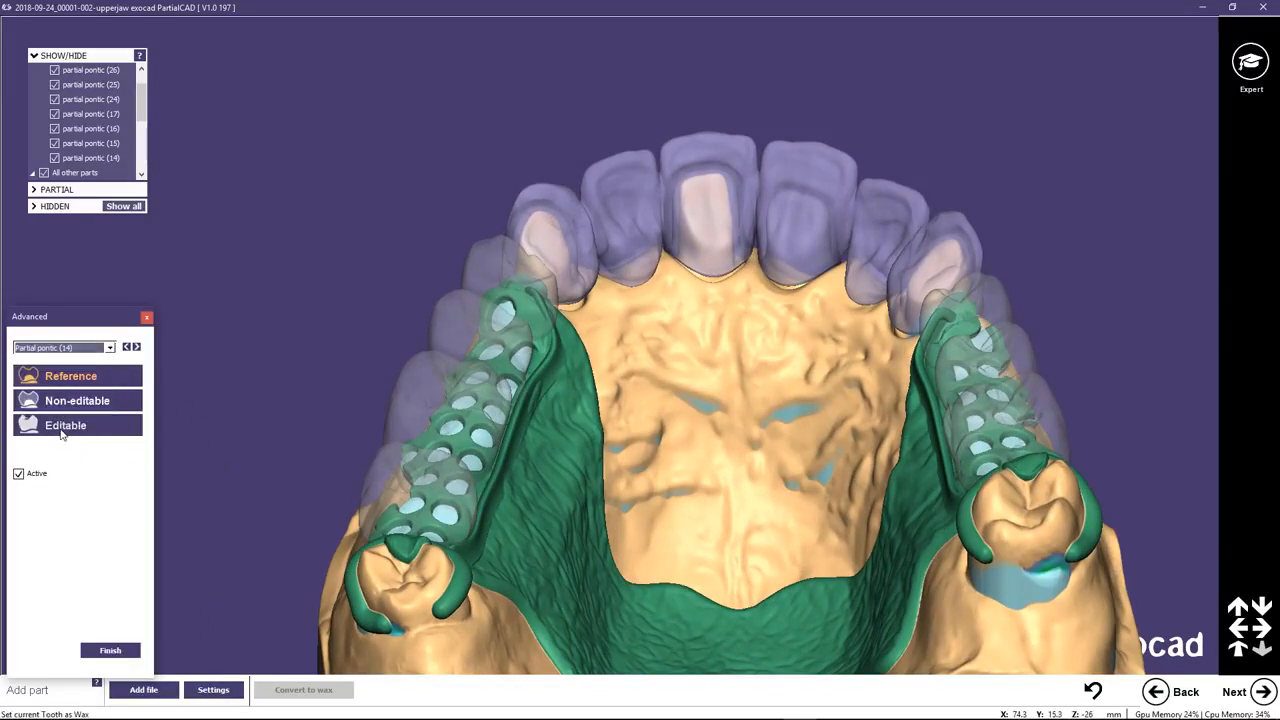
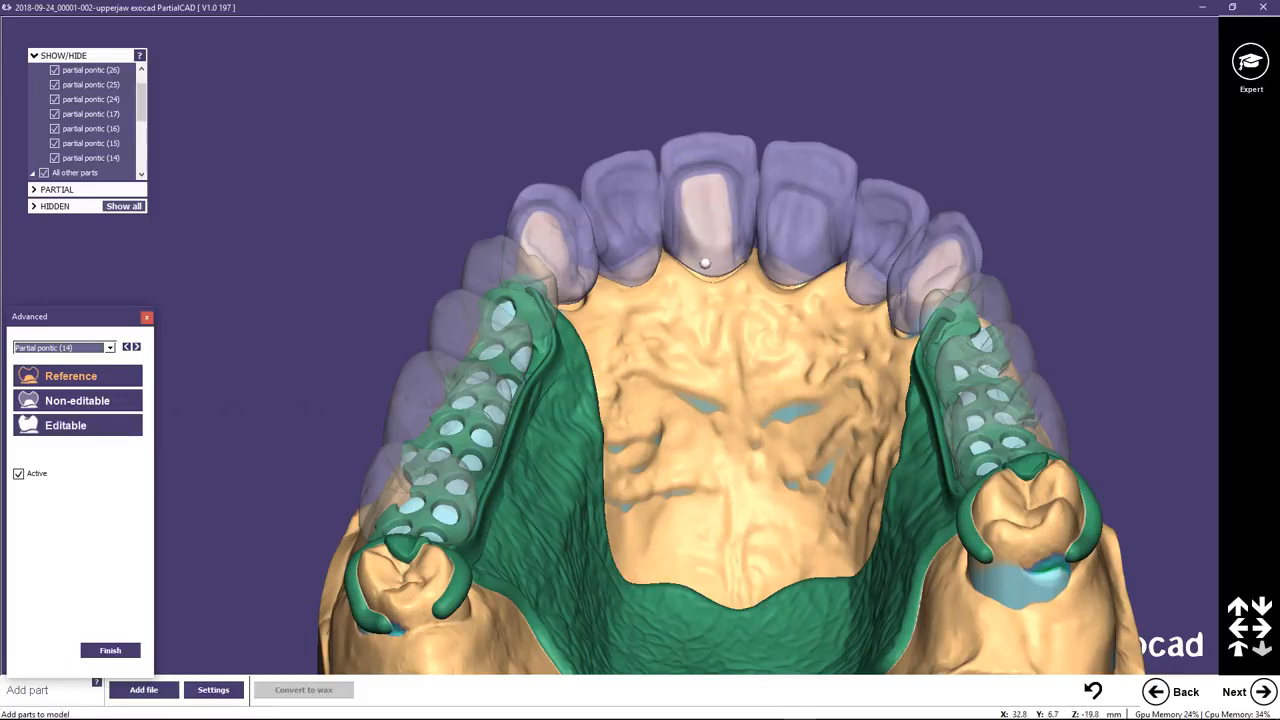
Close the part settings, continue to wax editing, and smooth the wax along the finish line beside pontic 17, undoing the last stroke.
{"action": "left_click", "coordinate": [146, 318]}
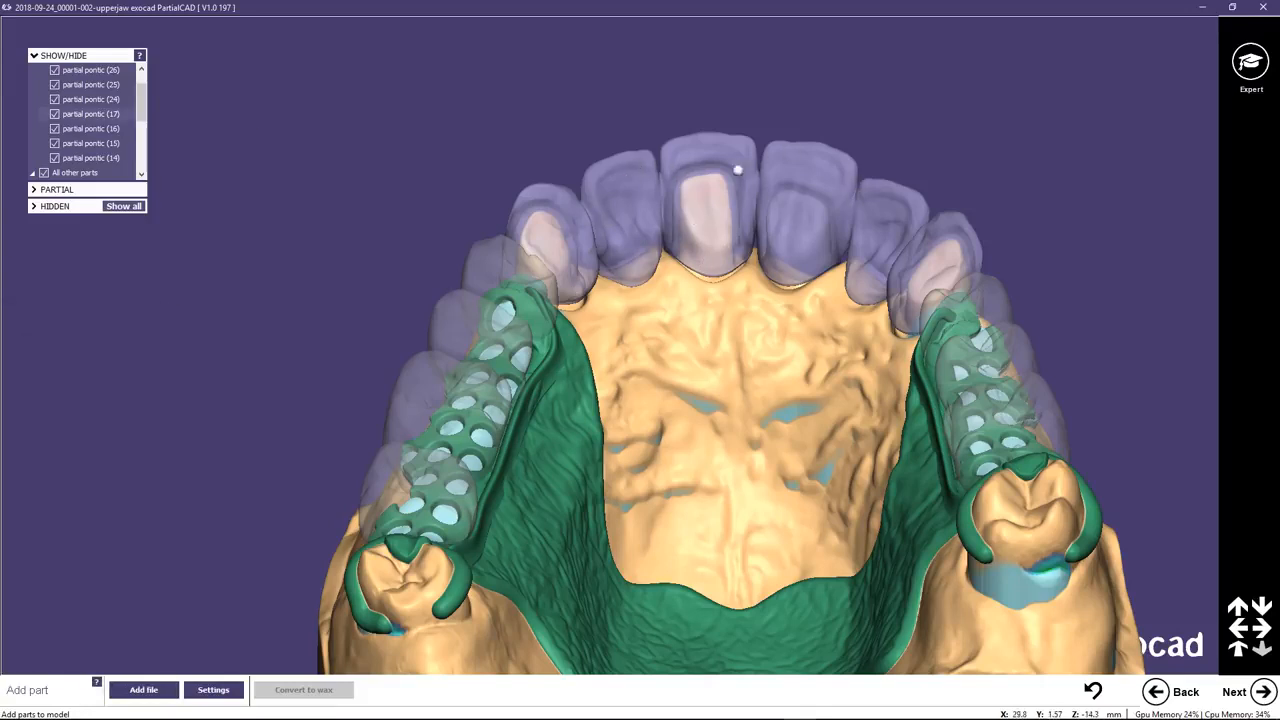
{"action": "left_click", "coordinate": [1262, 691]}
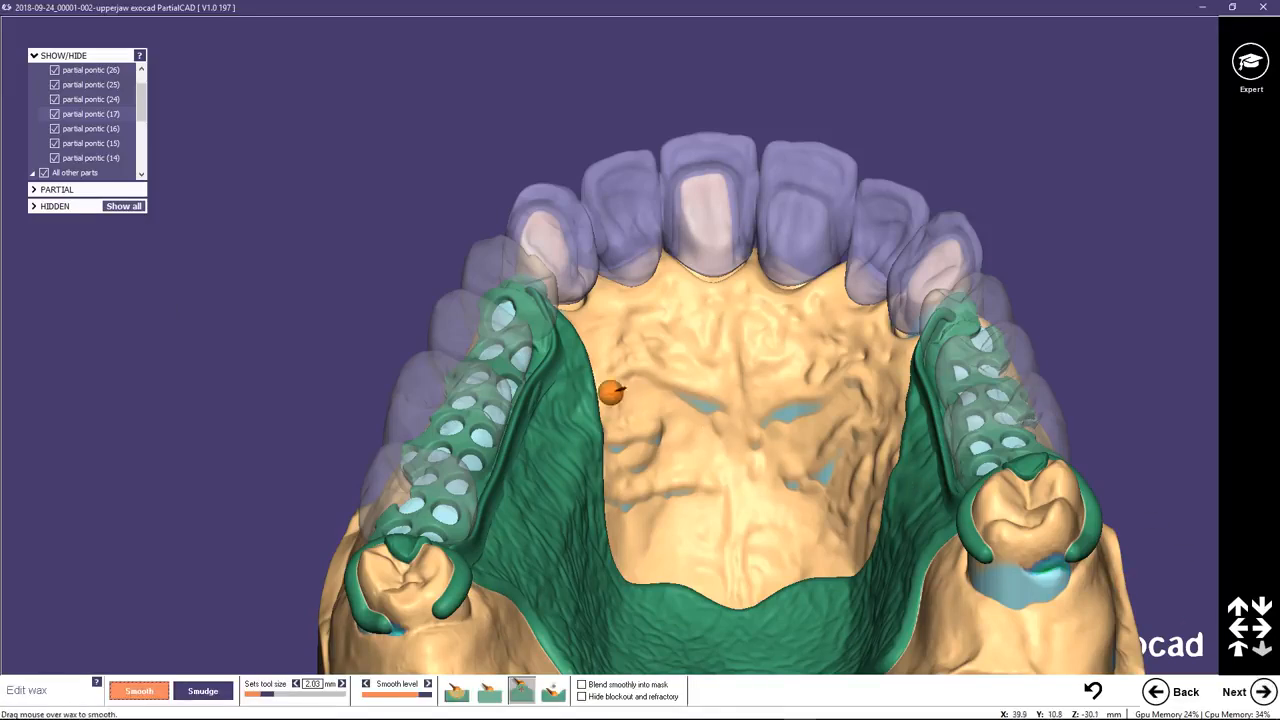
{"action": "right_click_drag", "start_coordinate": [610, 392], "coordinate": [463, 451]}
{"action": "scroll", "coordinate": [329, 529], "scroll_direction": "up", "scroll_amount": 3}
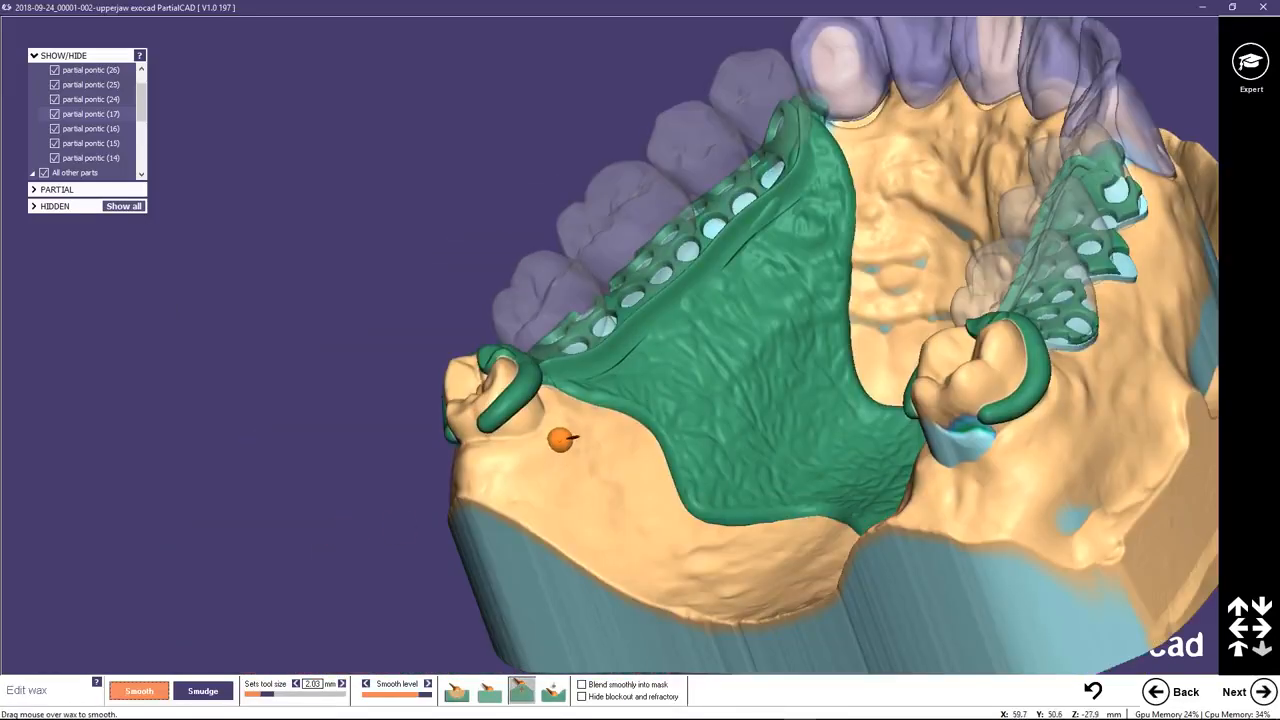
{"action": "scroll", "coordinate": [562, 438], "scroll_direction": "up", "scroll_amount": 3}
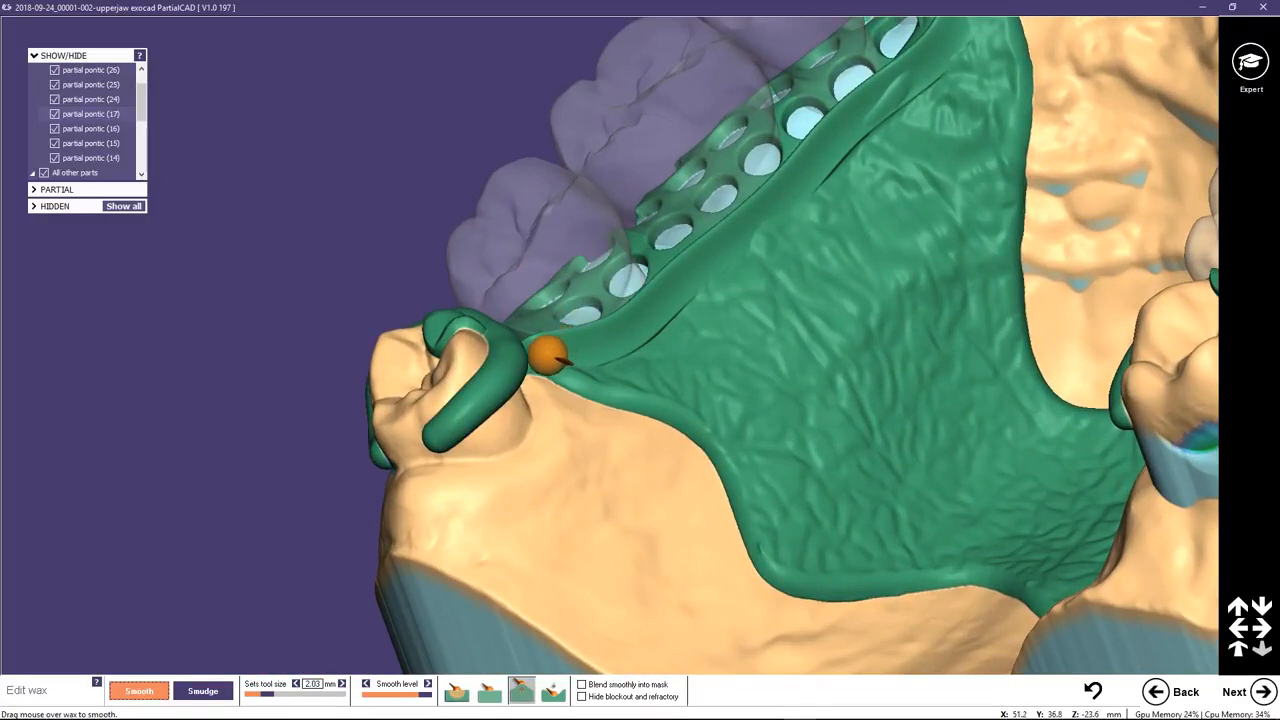
{"action": "mouse_move", "coordinate": [548, 355]}
{"action": "left_mouse_down"}
{"action": "mouse_move", "coordinate": [643, 340]}
{"action": "mouse_move", "coordinate": [932, 78]}
{"action": "mouse_move", "coordinate": [720, 276]}
{"action": "left_mouse_up"}
{"action": "key", "text": "ctrl+z"}
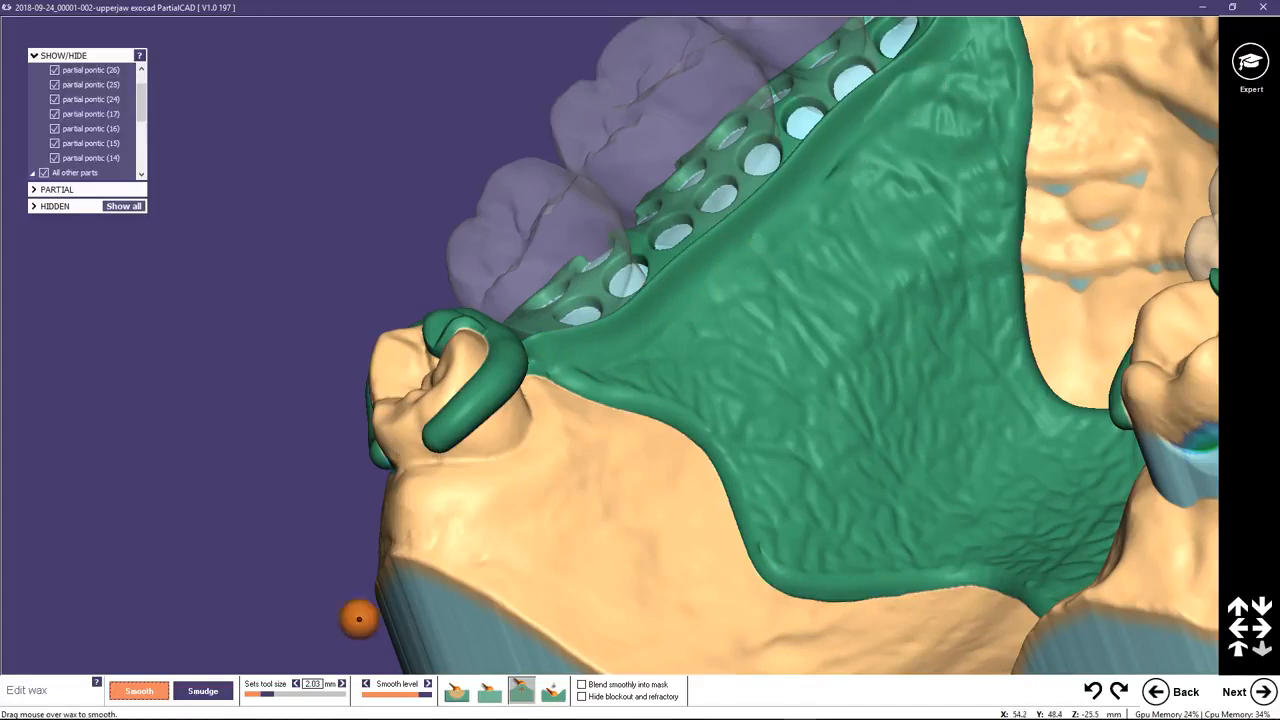
Change the smoothing mode and smooth the wax palatal to the finish lines beside pontics 14 to 17 and 24 to 26.
{"action": "left_click", "coordinate": [489, 690]}
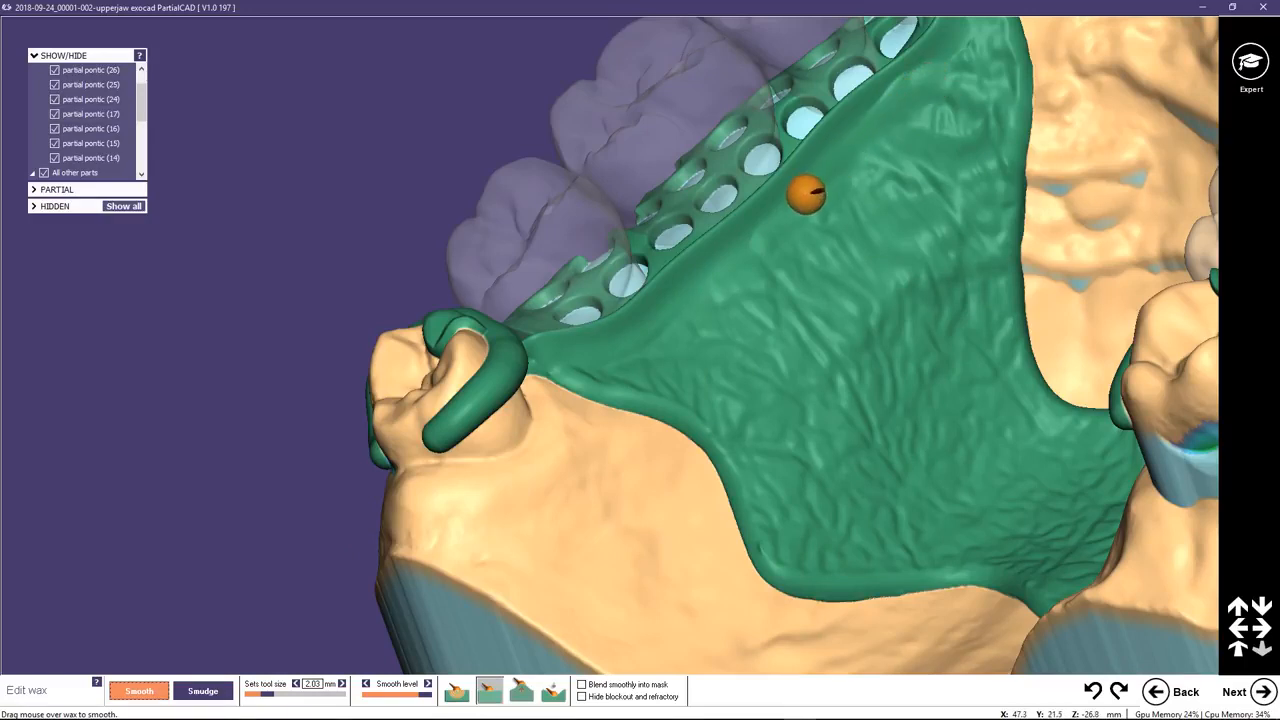
{"action": "left_click_drag", "start_coordinate": [803, 191], "coordinate": [860, 131]}
{"action": "middle_click", "coordinate": [919, 96]}
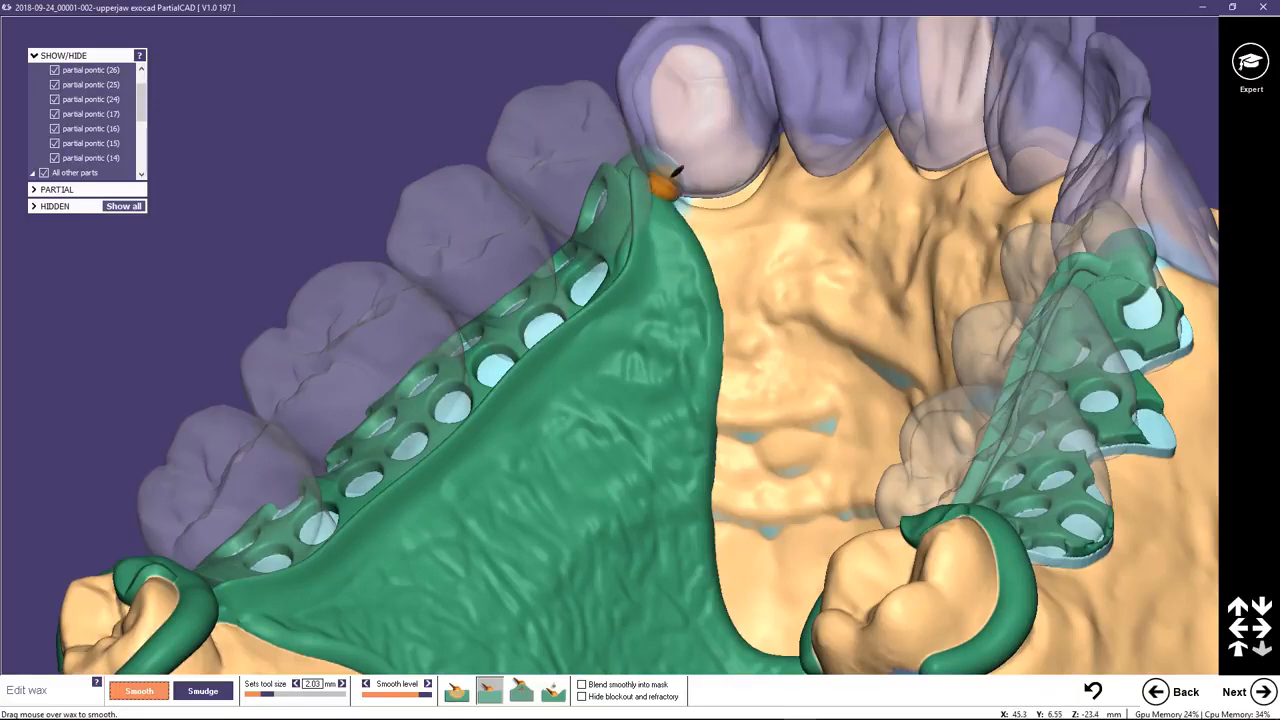
{"action": "scroll", "coordinate": [714, 474], "scroll_direction": "down", "scroll_amount": 2}
{"action": "middle_click", "coordinate": [729, 489]}
{"action": "right_click_drag", "start_coordinate": [731, 491], "coordinate": [951, 211]}
{"action": "middle_click", "coordinate": [951, 211]}
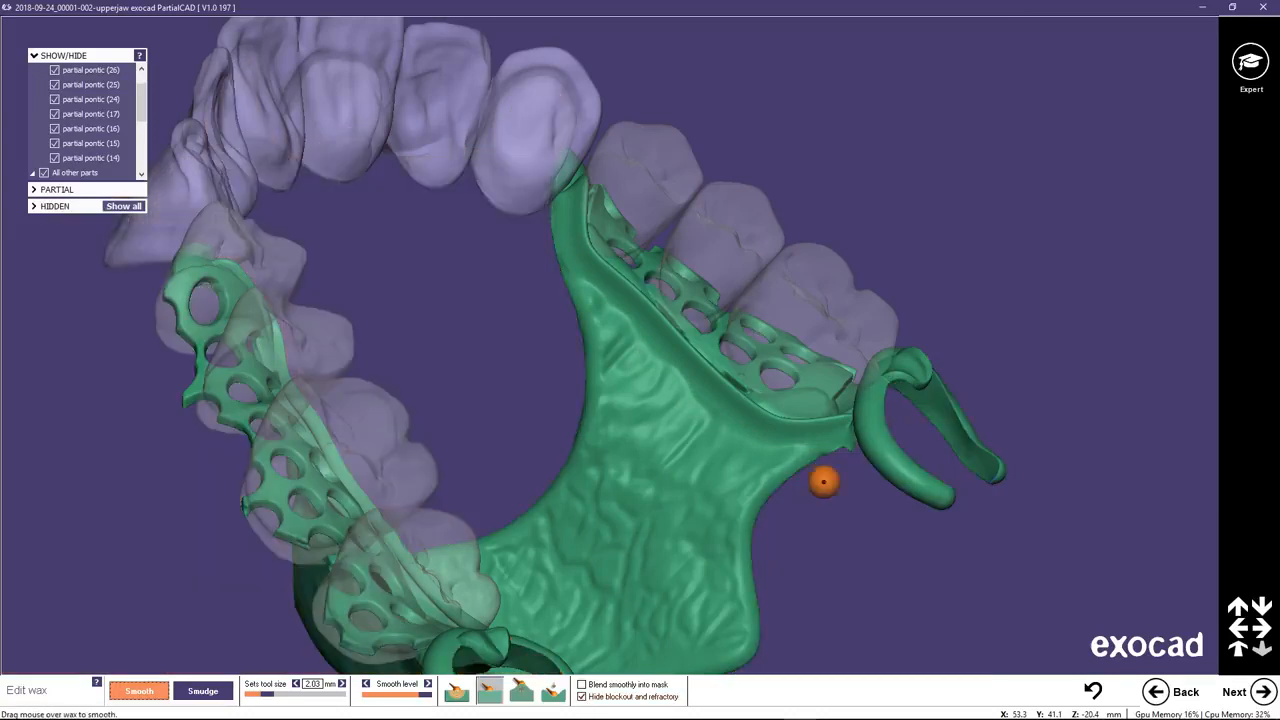
Hide the blockout and refractory and examine the framework's underside, retention mesh and clasp connections from several angles.
{"action": "right_click_drag", "start_coordinate": [823, 480], "coordinate": [765, 339]}
{"action": "scroll", "coordinate": [760, 330], "scroll_direction": "up", "scroll_amount": 5}
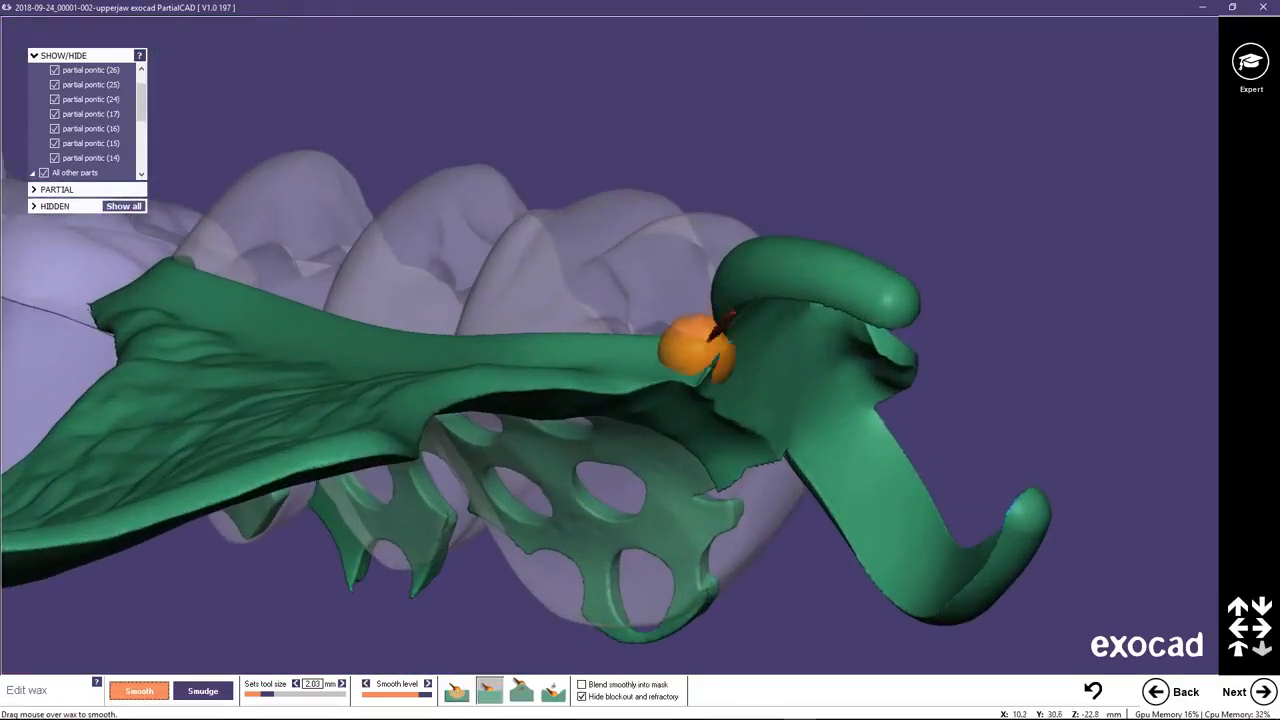
{"action": "mouse_move", "coordinate": [672, 388]}
{"action": "left_mouse_down"}
{"action": "mouse_move", "coordinate": [617, 399]}
{"action": "mouse_move", "coordinate": [717, 400]}
{"action": "mouse_move", "coordinate": [753, 438]}
{"action": "mouse_move", "coordinate": [731, 470]}
{"action": "left_mouse_up"}
{"action": "scroll", "coordinate": [700, 440], "scroll_direction": "down", "scroll_amount": 5}
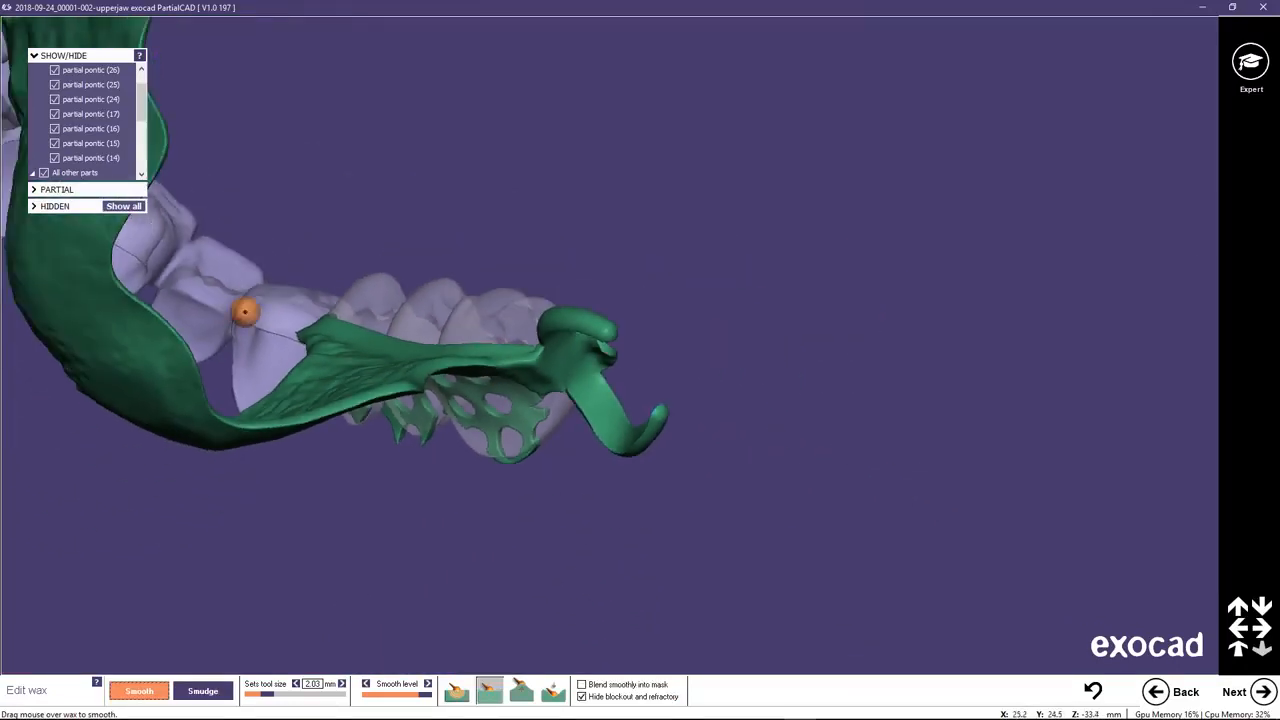
{"action": "right_click_drag", "start_coordinate": [54, 269], "coordinate": [309, 217]}
{"action": "right_click_drag", "start_coordinate": [611, 54], "coordinate": [560, 263]}
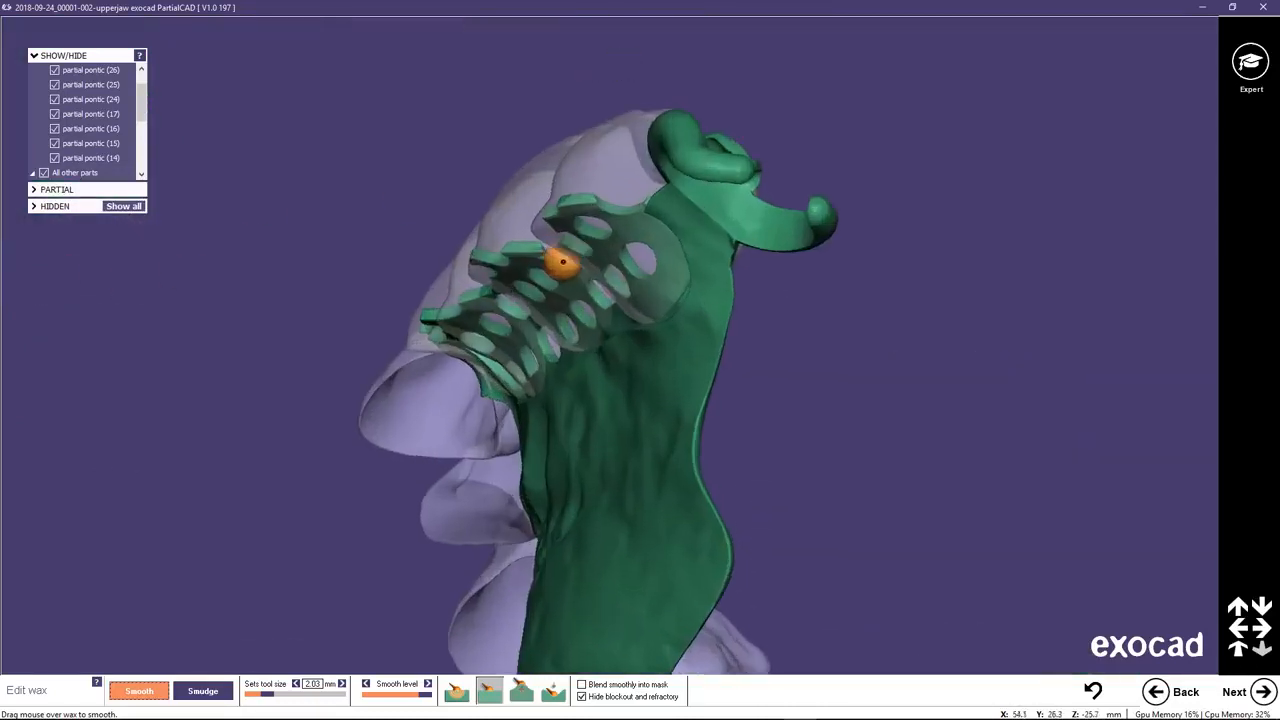
{"action": "scroll", "coordinate": [680, 200], "scroll_direction": "up", "scroll_amount": 3}
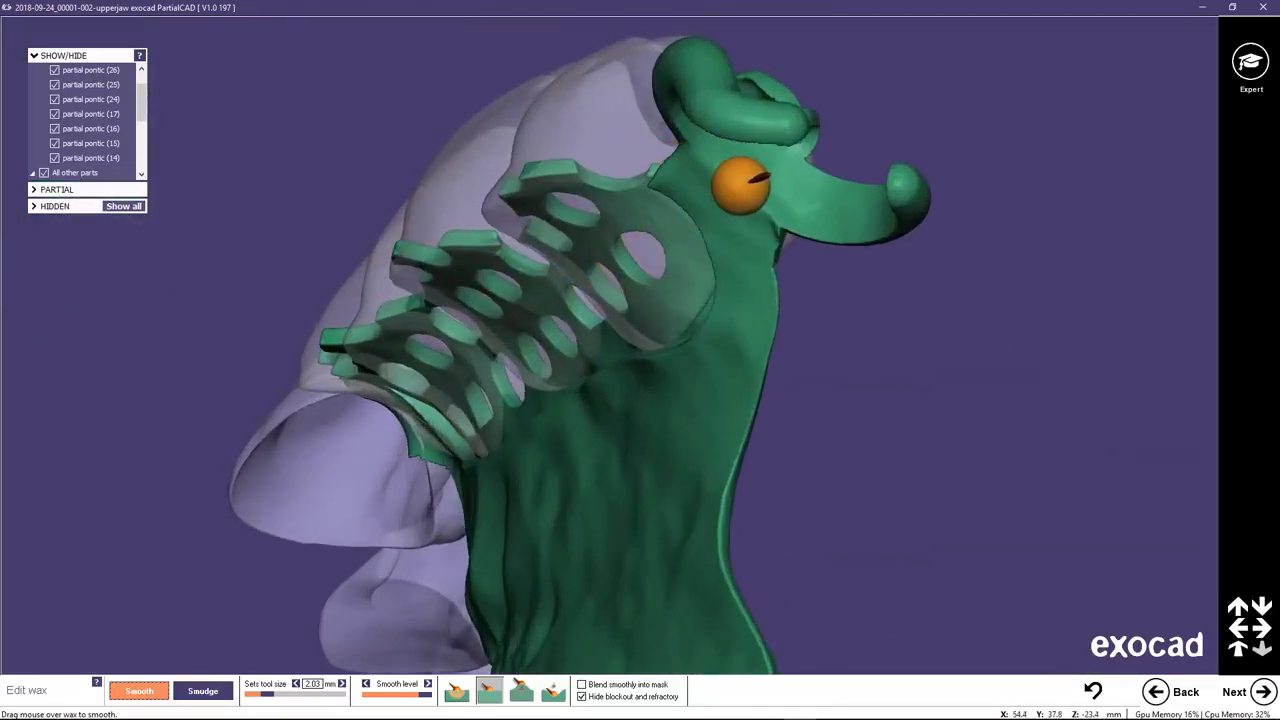
{"action": "mouse_move", "coordinate": [749, 294]}
{"action": "right_mouse_down"}
{"action": "mouse_move", "coordinate": [792, 443]}
{"action": "mouse_move", "coordinate": [826, 255]}
{"action": "right_mouse_up"}
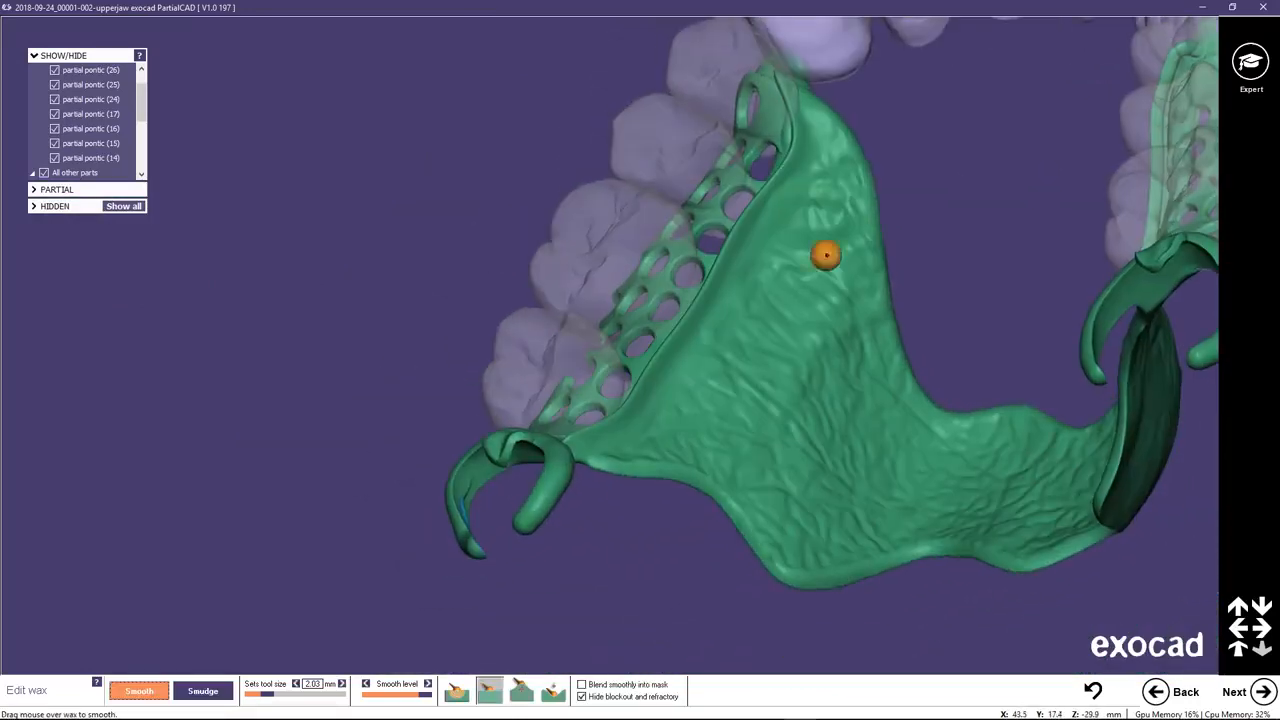
{"action": "middle_click", "coordinate": [849, 193]}
{"action": "right_click_drag", "start_coordinate": [712, 233], "coordinate": [695, 236]}
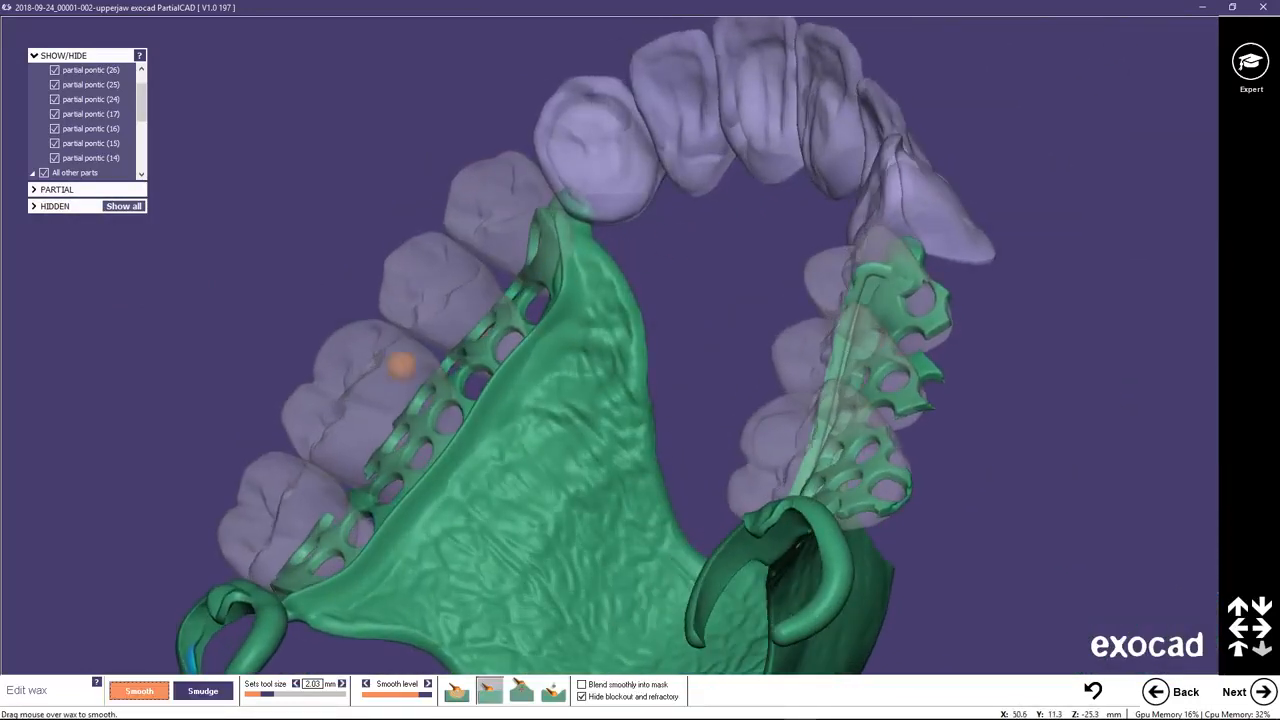
Switch the smoothing mode again and smooth the anterior wax ends where the framework meets the canine crowns on both sides.
{"action": "left_click", "coordinate": [519, 694]}
{"action": "scroll", "coordinate": [623, 289], "scroll_direction": "up", "scroll_amount": 5}
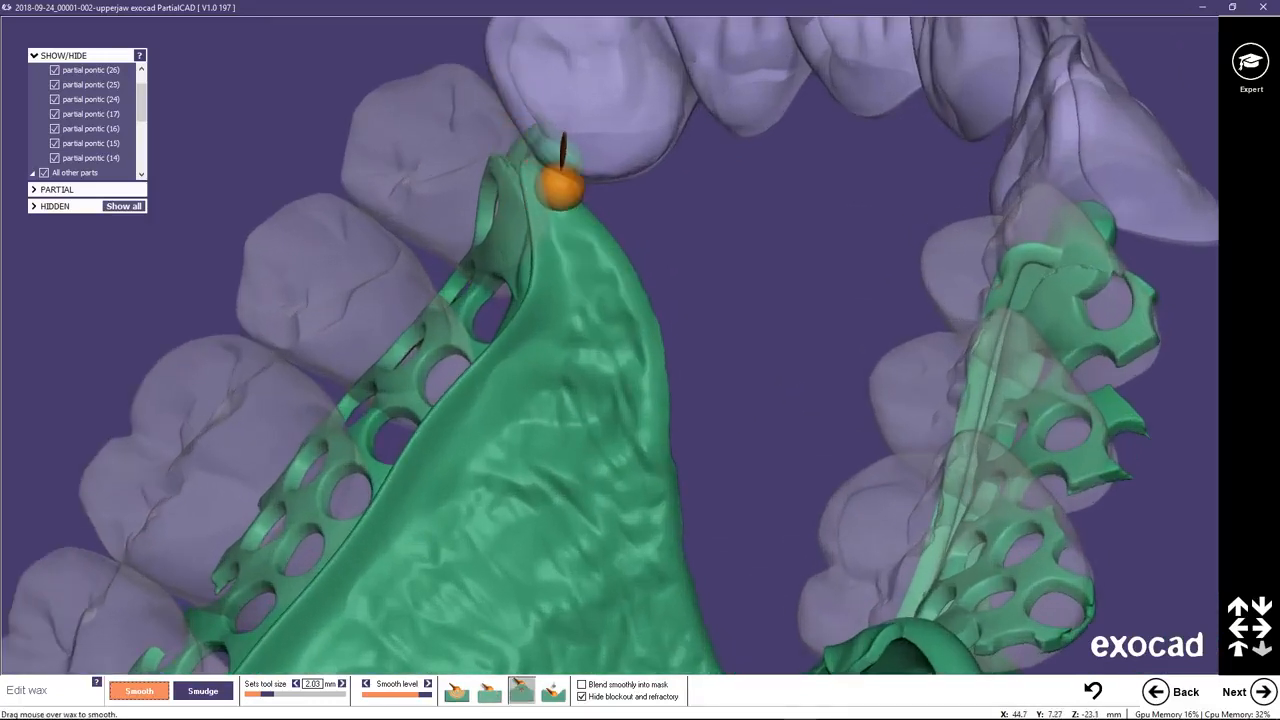
{"action": "scroll", "coordinate": [660, 267], "scroll_direction": "down", "scroll_amount": 2}
{"action": "right_click_drag", "start_coordinate": [843, 302], "coordinate": [844, 302]}
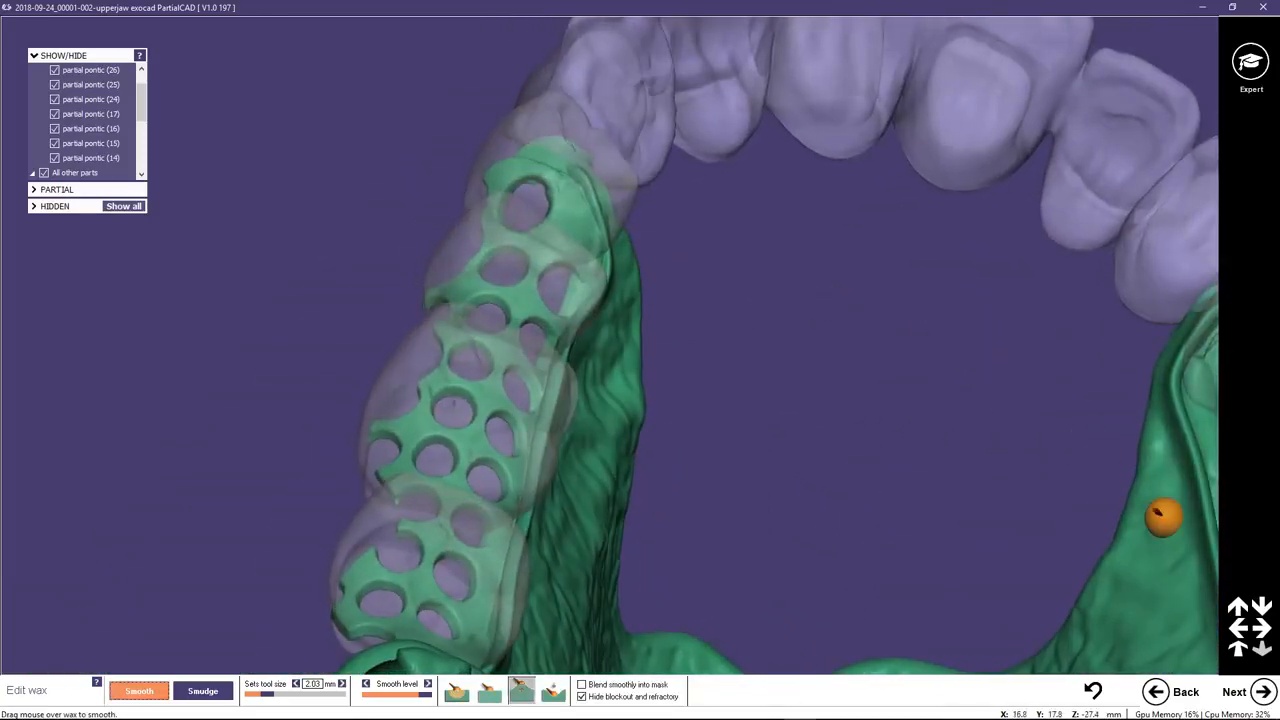
{"action": "middle_click", "coordinate": [1150, 508]}
{"action": "right_click_drag", "start_coordinate": [692, 206], "coordinate": [692, 196]}
{"action": "scroll", "coordinate": [692, 190], "scroll_direction": "up", "scroll_amount": 2}
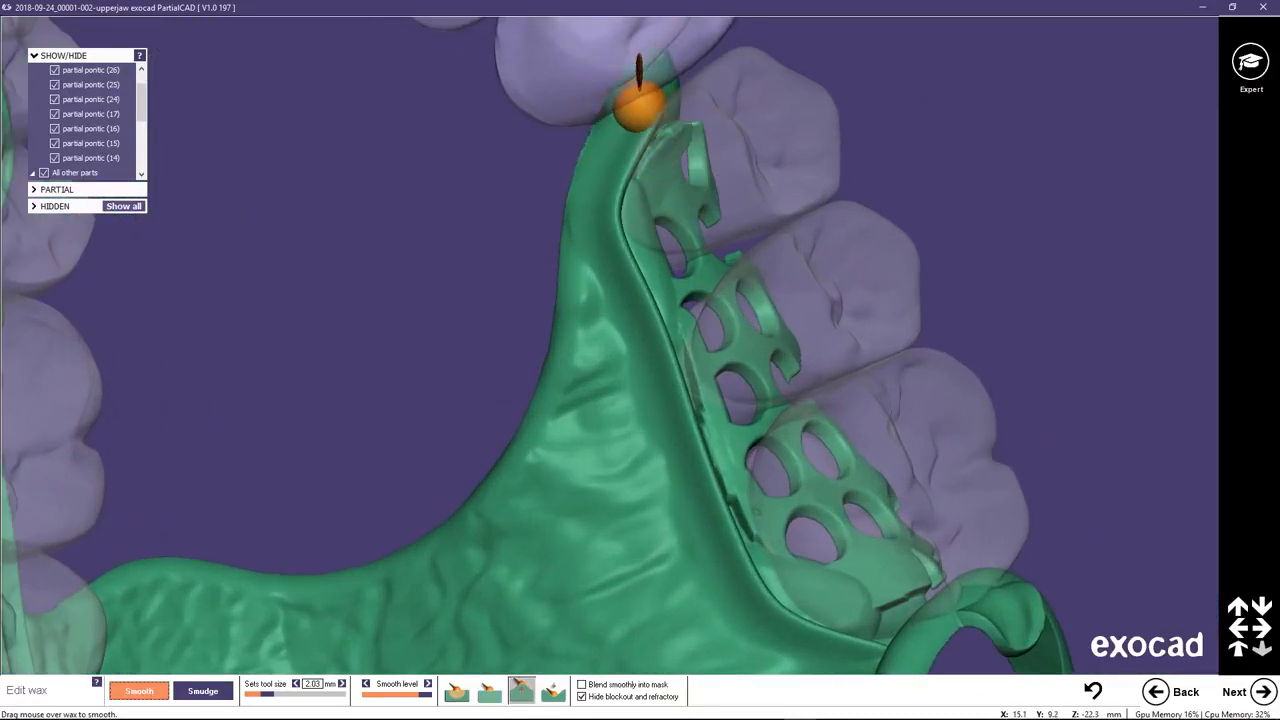
Check the complete framework from the occlusal side and show the blockout and refractory again.
{"action": "scroll", "coordinate": [592, 322], "scroll_direction": "down", "scroll_amount": 5}
{"action": "right_click_drag", "start_coordinate": [623, 317], "coordinate": [602, 287]}
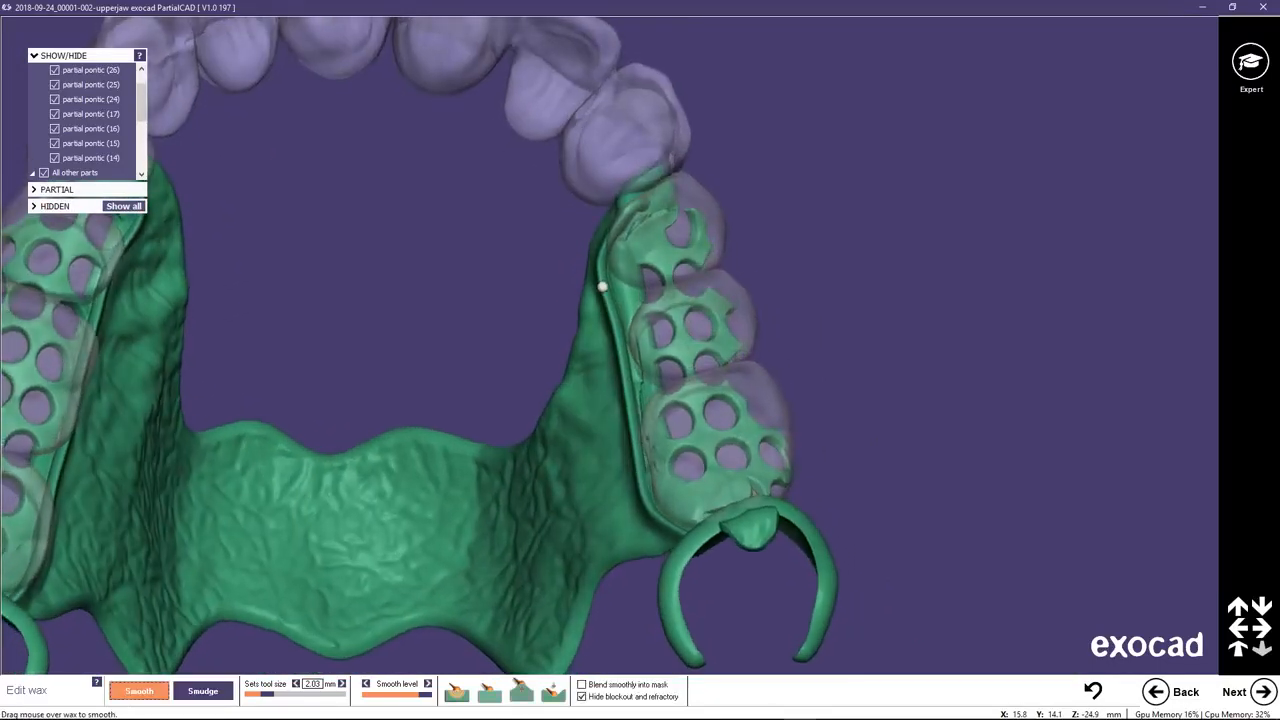
{"action": "scroll", "coordinate": [509, 314], "scroll_direction": "down", "scroll_amount": 5}
{"action": "right_click_drag", "start_coordinate": [509, 314], "coordinate": [412, 317]}
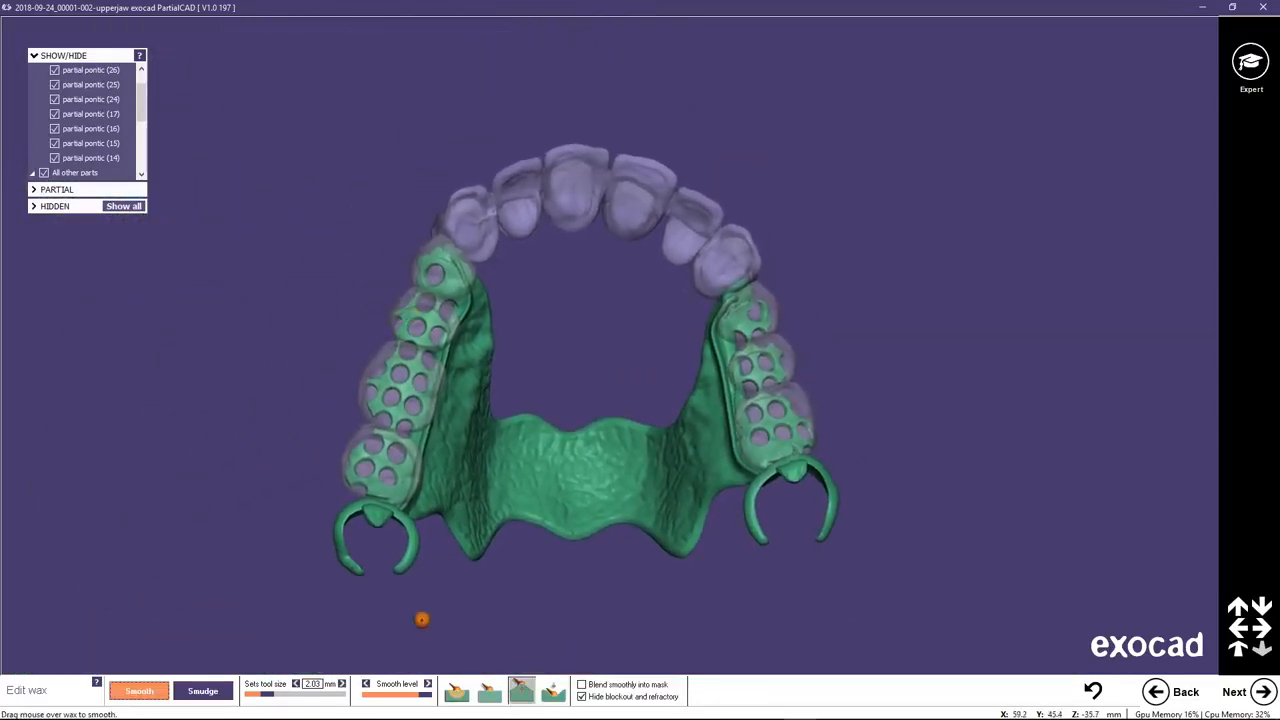
{"action": "left_click", "coordinate": [582, 697]}
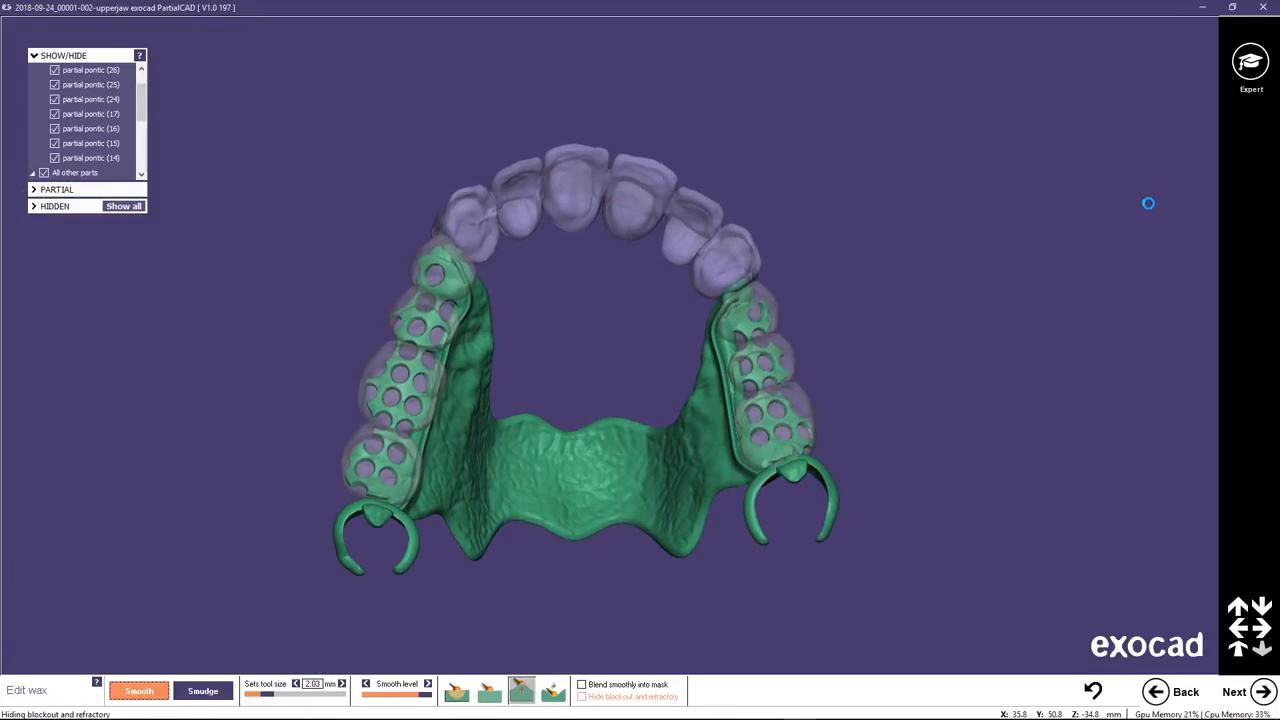
Switch to expert mode and add a post 1.50 mm thick and 3 mm long on the mesh under pontic 24.
{"action": "left_click", "coordinate": [1250, 62]}
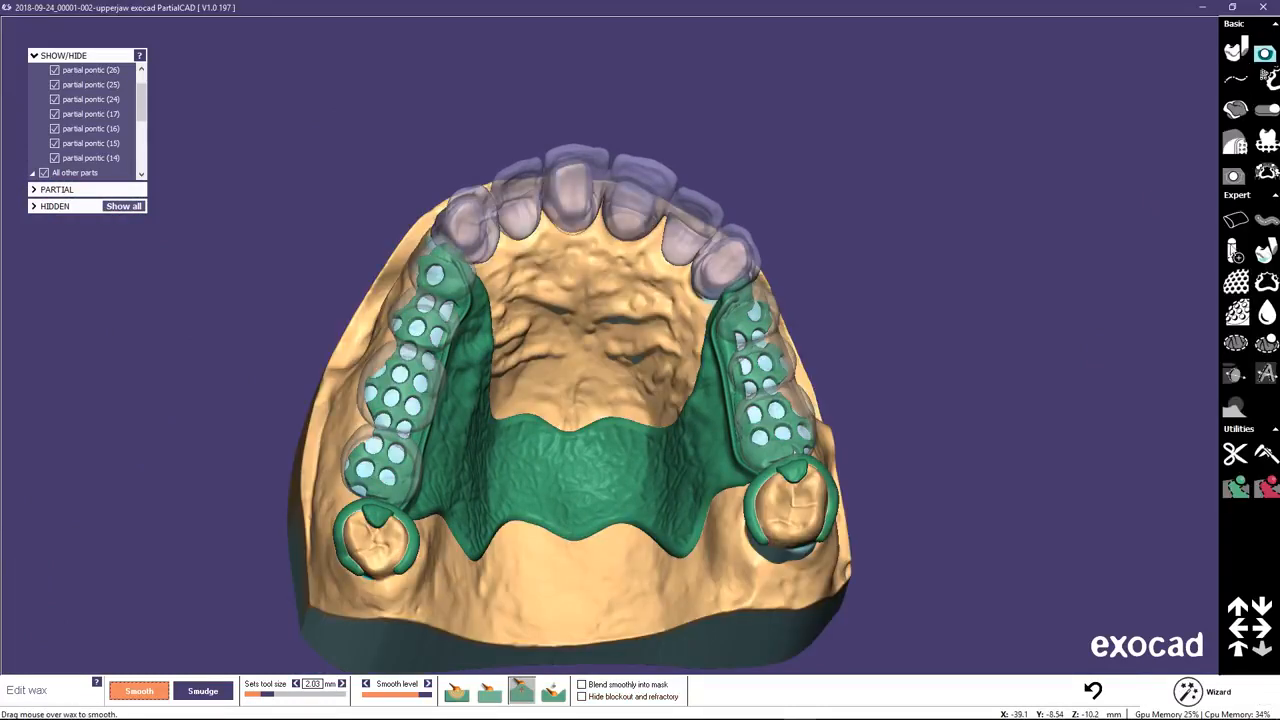
{"action": "left_click", "coordinate": [1231, 253]}
{"action": "left_click", "coordinate": [748, 318]}
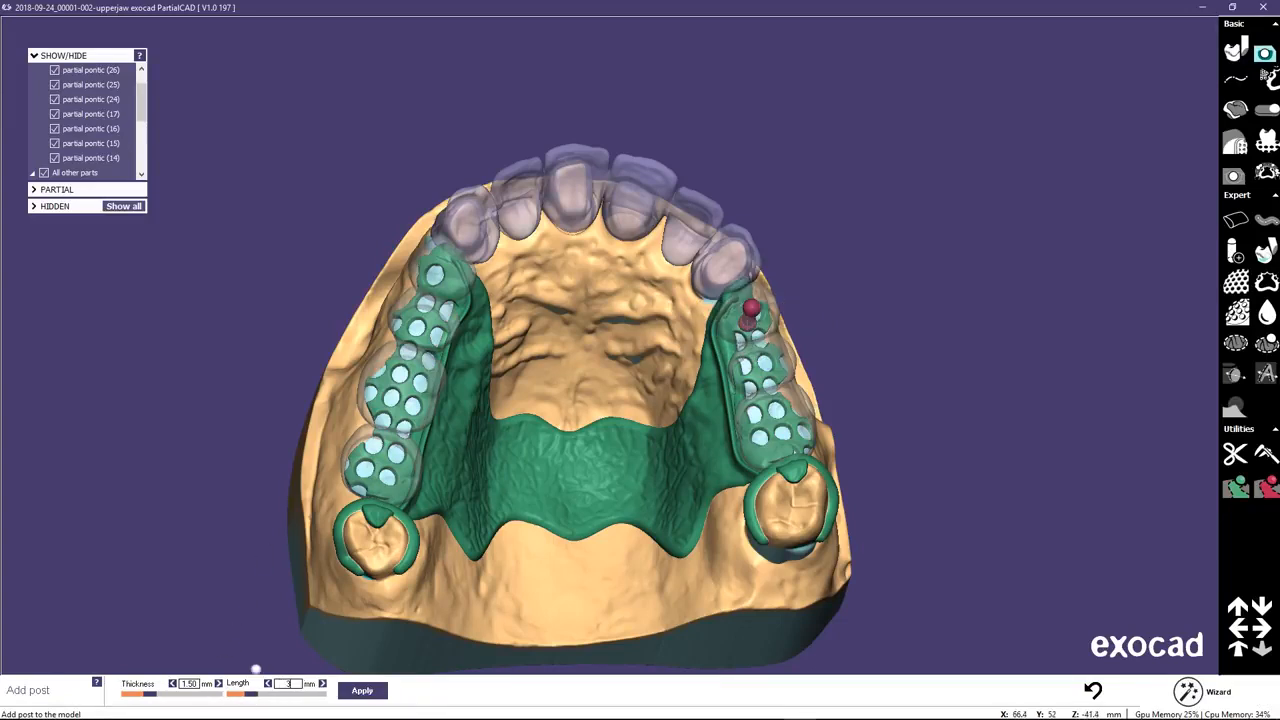
{"action": "right_click_drag", "start_coordinate": [901, 383], "coordinate": [901, 383]}
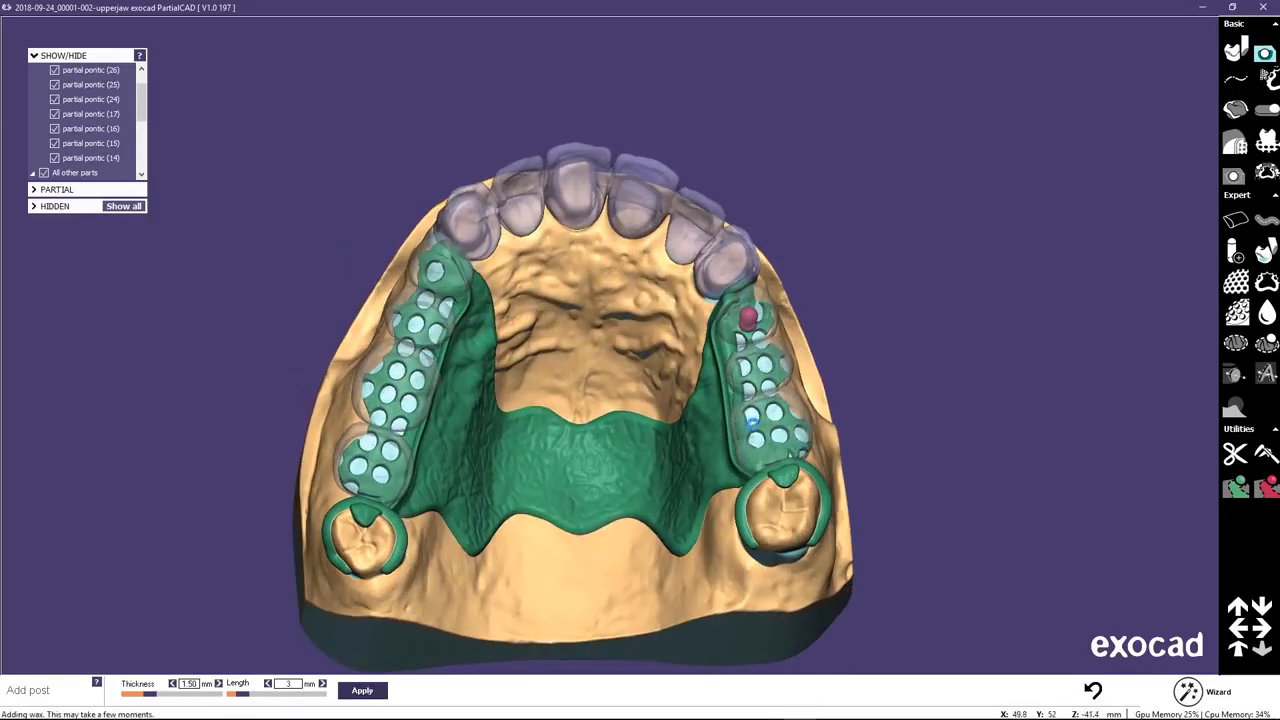
{"action": "left_click", "coordinate": [362, 690]}
Add one 3 mm long post each on the retention mesh under pontics 25 and 26.
{"action": "left_click", "coordinate": [760, 370]}
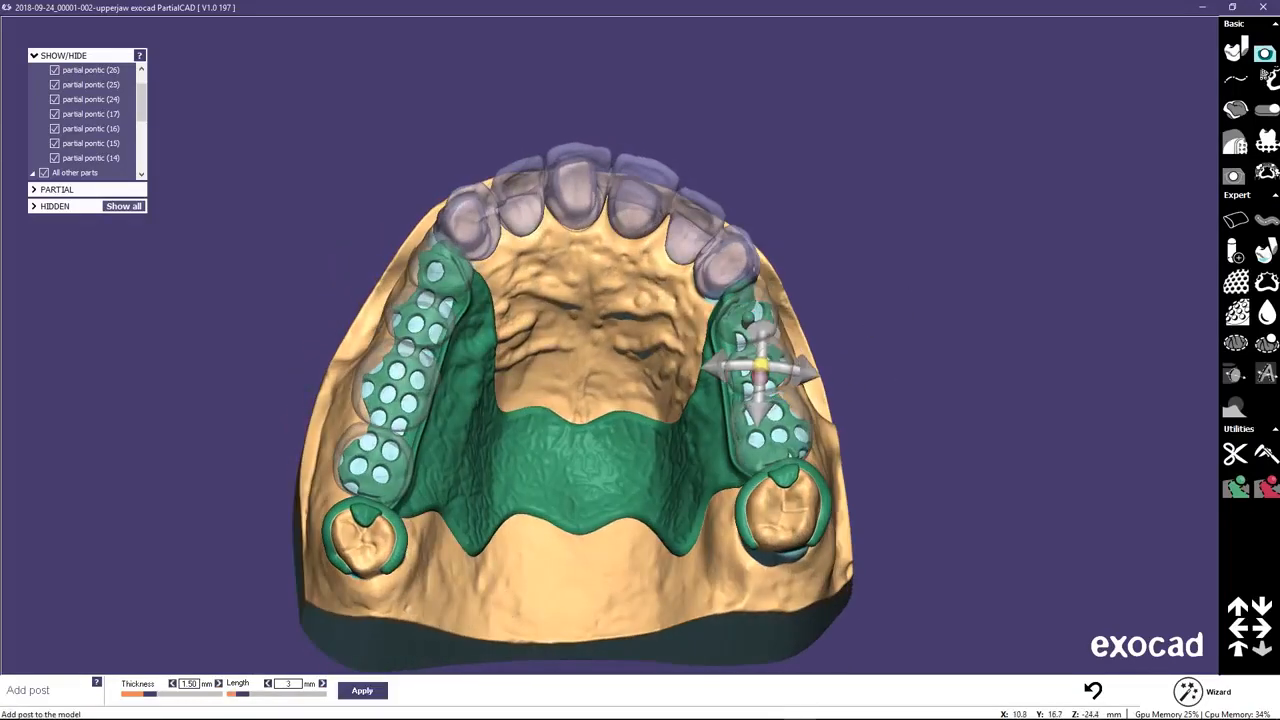
{"action": "left_click", "coordinate": [362, 690]}
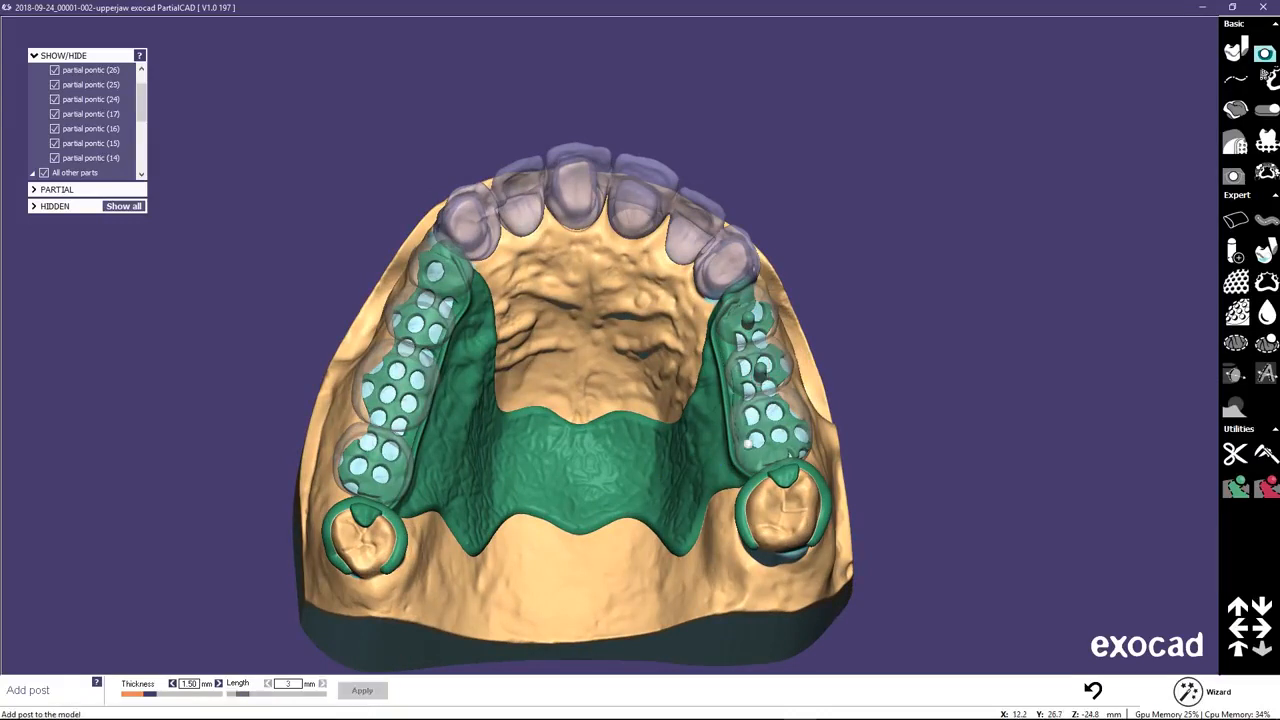
{"action": "left_click", "coordinate": [770, 432]}
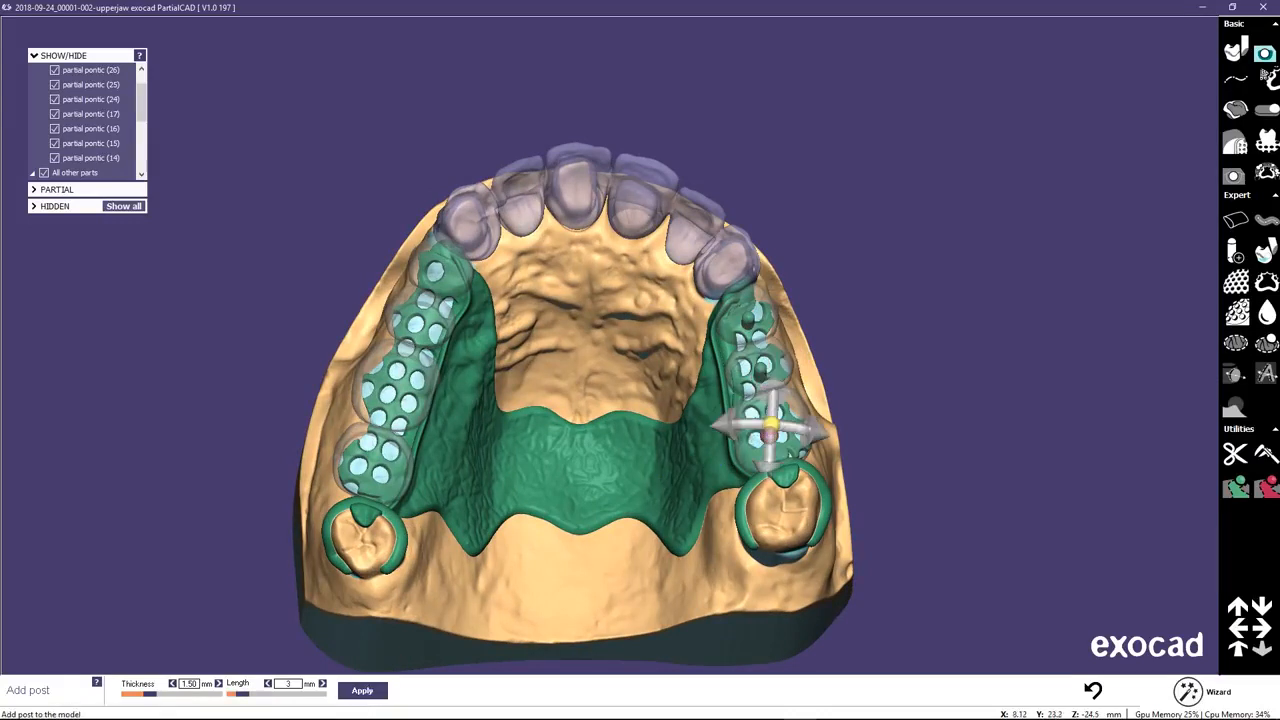
{"action": "left_click", "coordinate": [362, 690]}
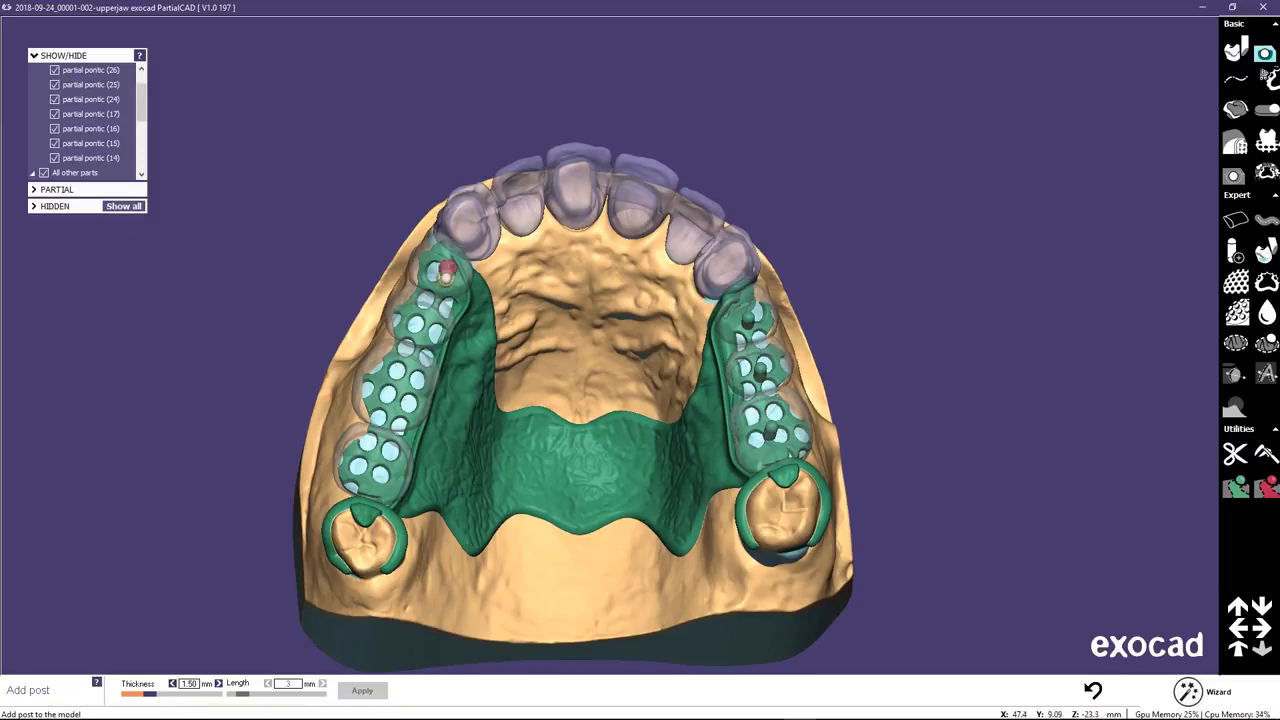
Place a 3 mm long post on the retention mesh under pontic 14 and apply it.
{"action": "left_click", "coordinate": [446, 276]}
{"action": "right_click_drag", "start_coordinate": [446, 276], "coordinate": [424, 294]}
{"action": "mouse_move", "coordinate": [459, 281]}
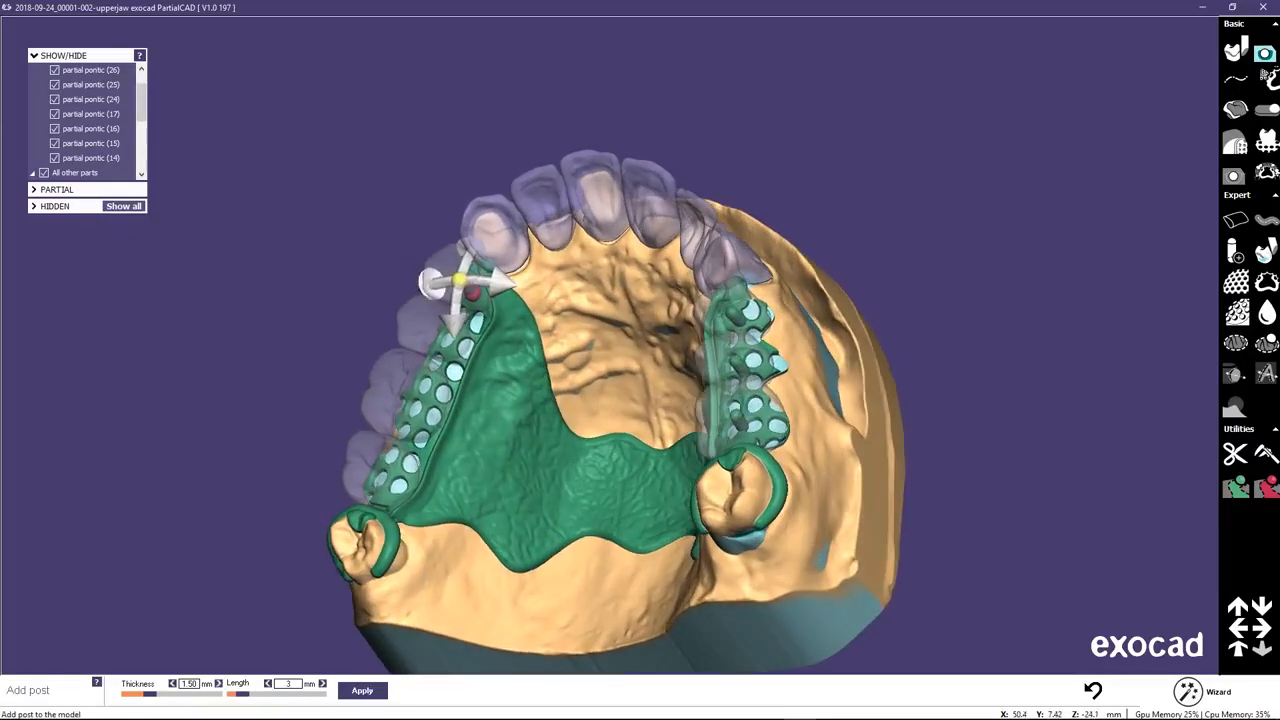
{"action": "left_click", "coordinate": [363, 691]}
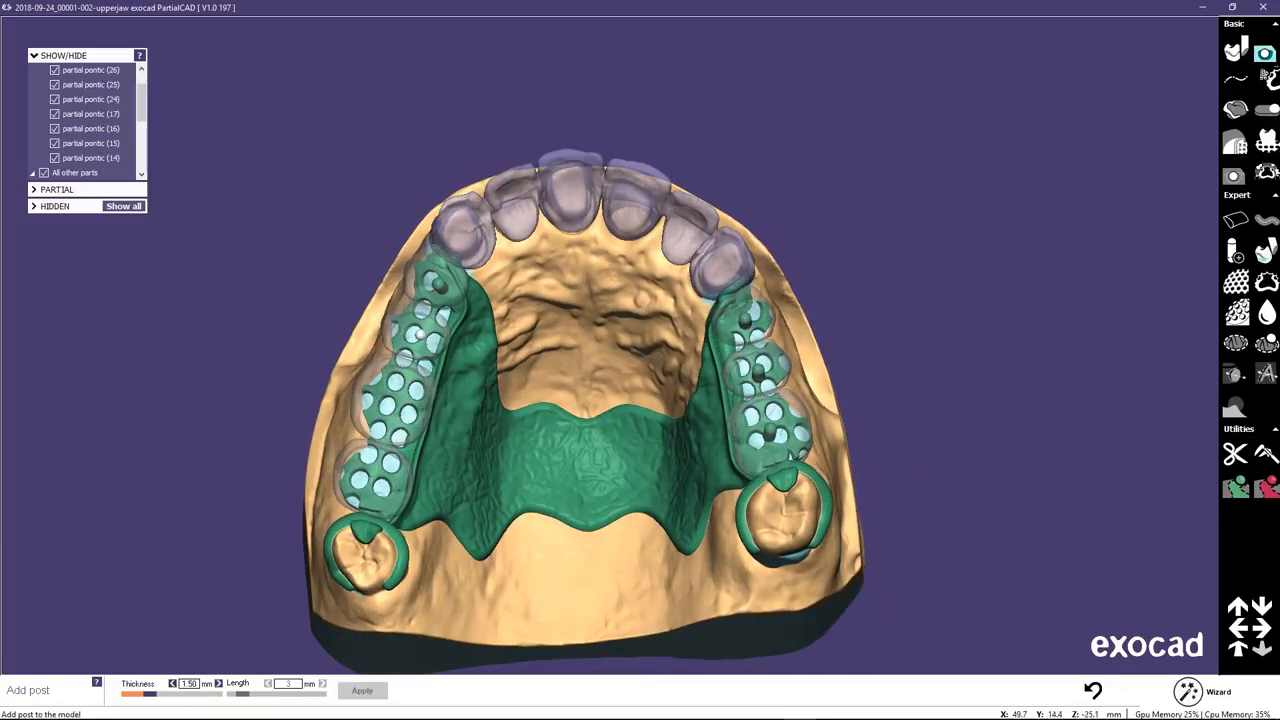
Add one 3 mm long post each on the retention mesh under pontics 15, 16 and 17.
{"action": "left_click", "coordinate": [422, 332]}
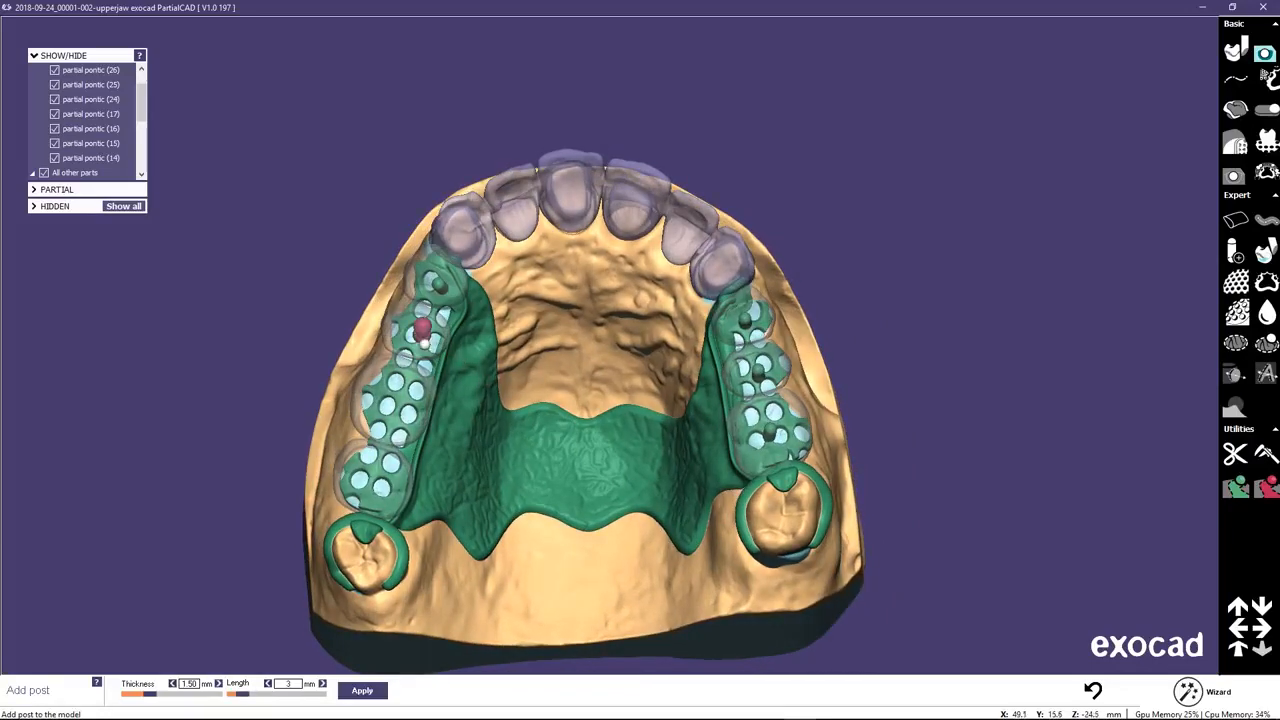
{"action": "left_click", "coordinate": [364, 690]}
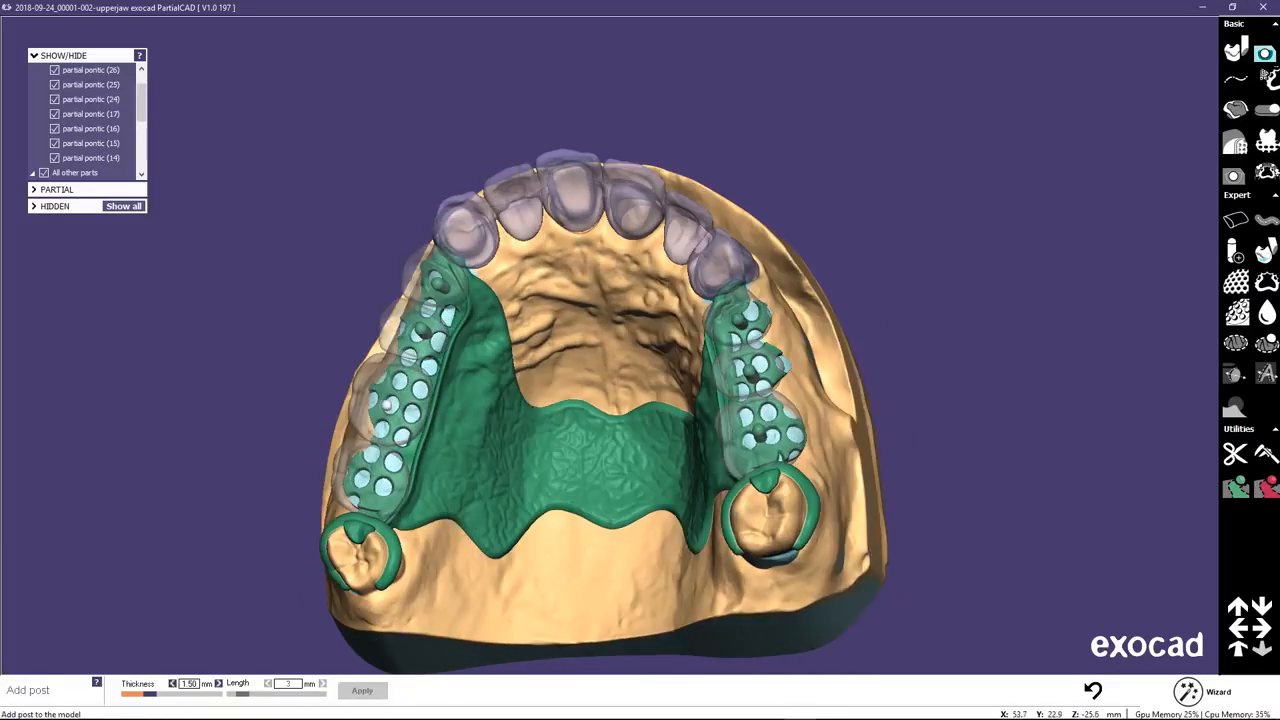
{"action": "left_click", "coordinate": [398, 396]}
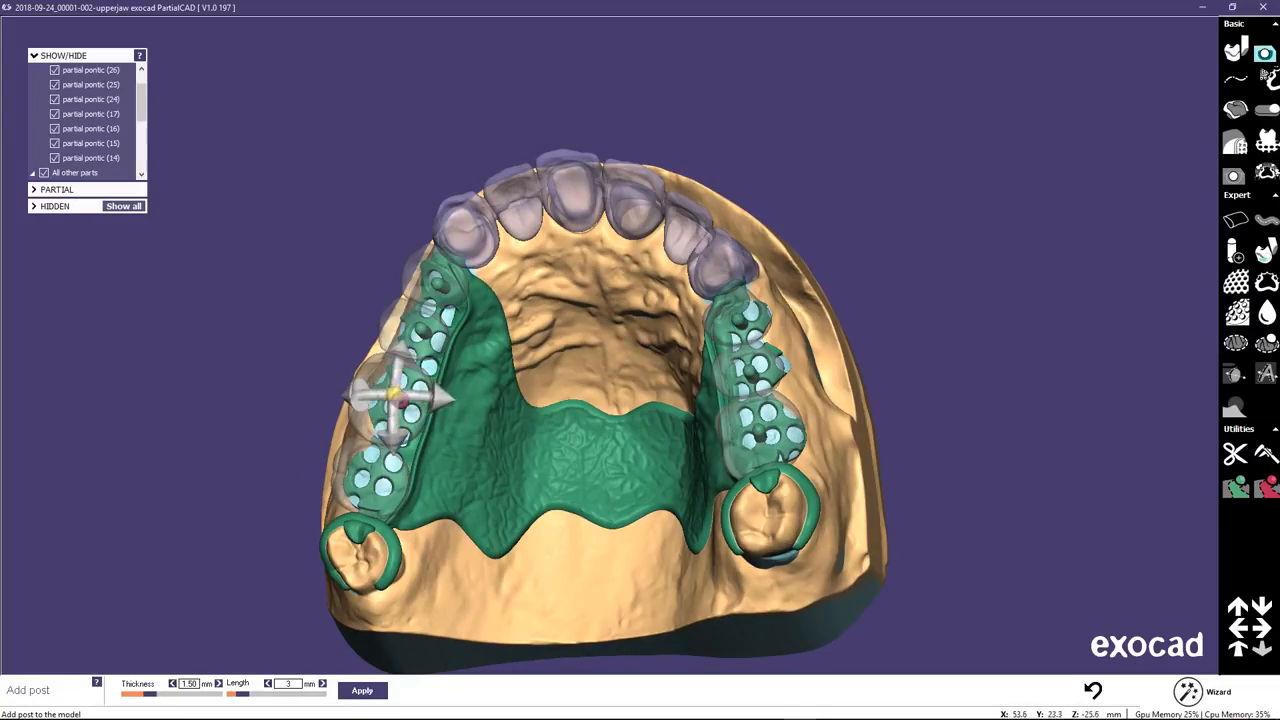
{"action": "left_click", "coordinate": [362, 690]}
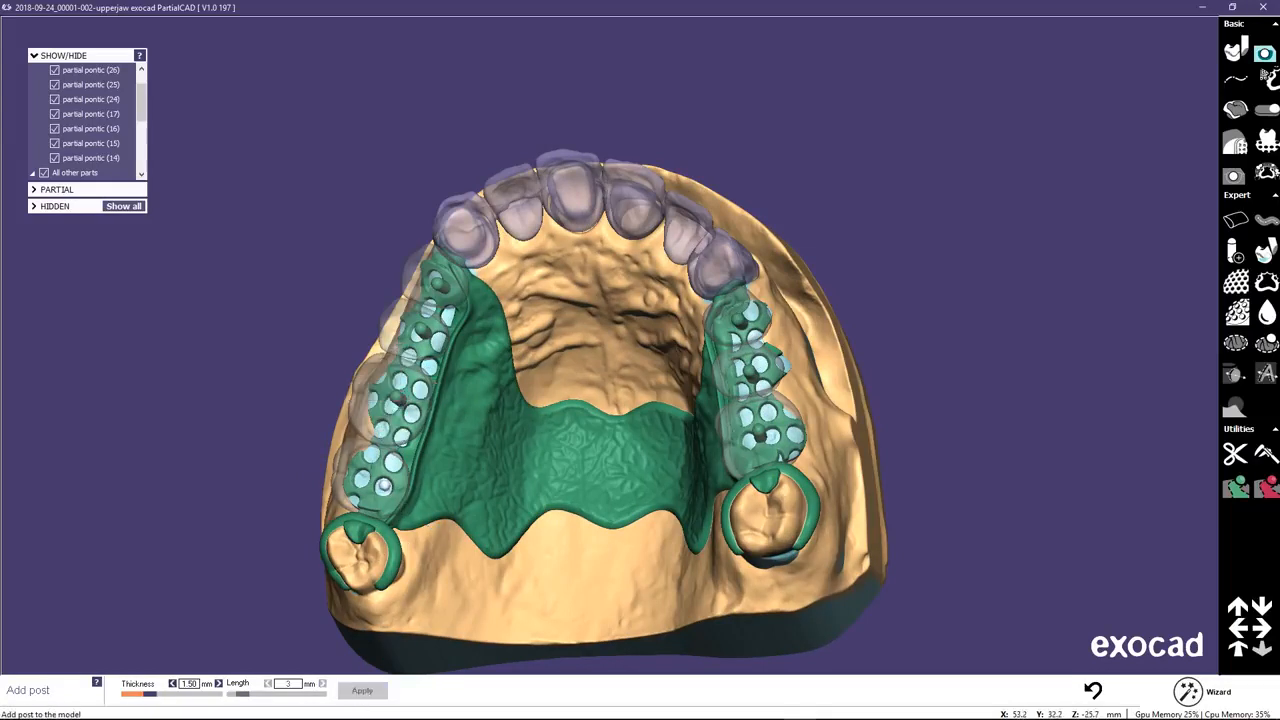
{"action": "left_click", "coordinate": [365, 468]}
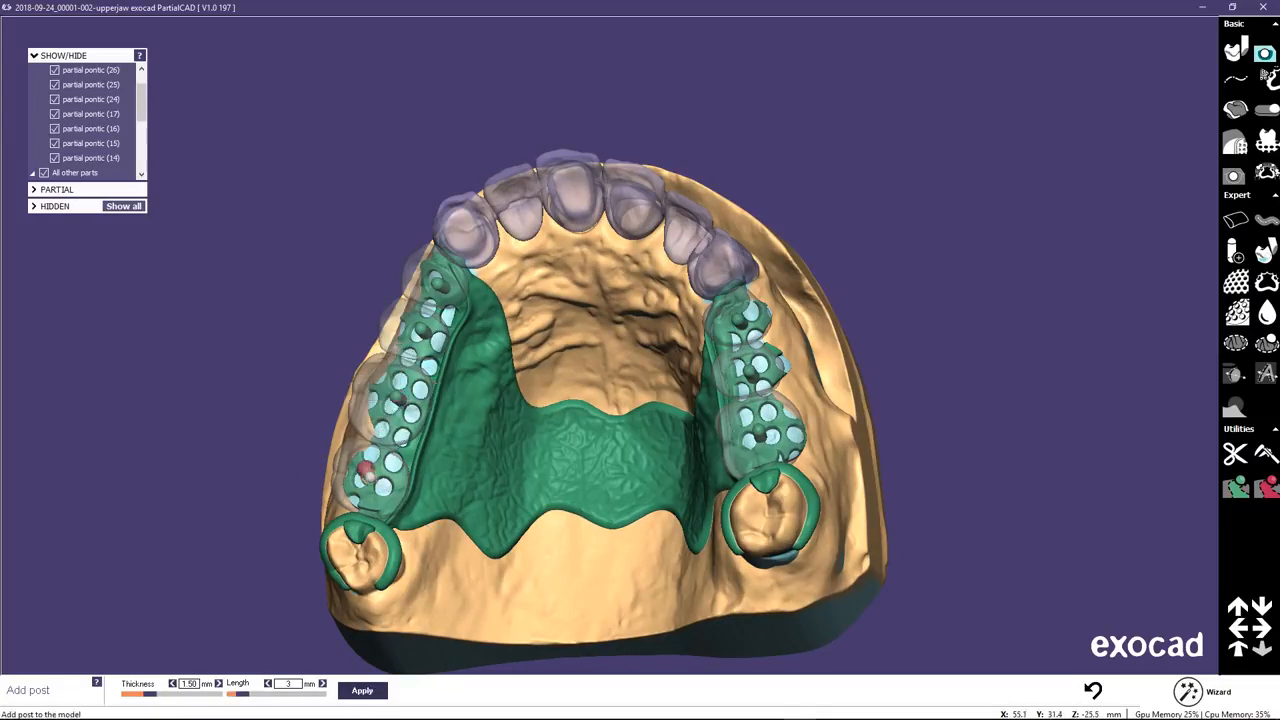
{"action": "left_click", "coordinate": [366, 692]}
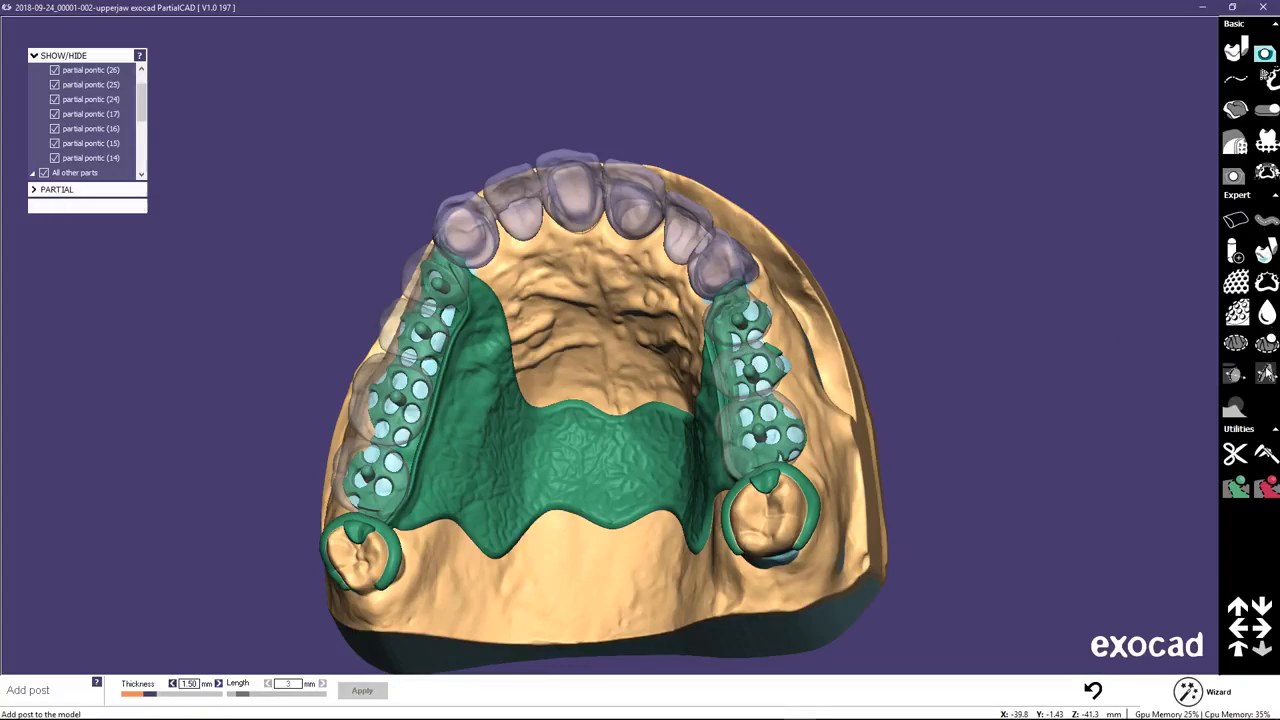
Start embossing with text and create the wording "INSIGHTS" in MS Sans Serif.
{"action": "left_click", "coordinate": [1266, 373]}
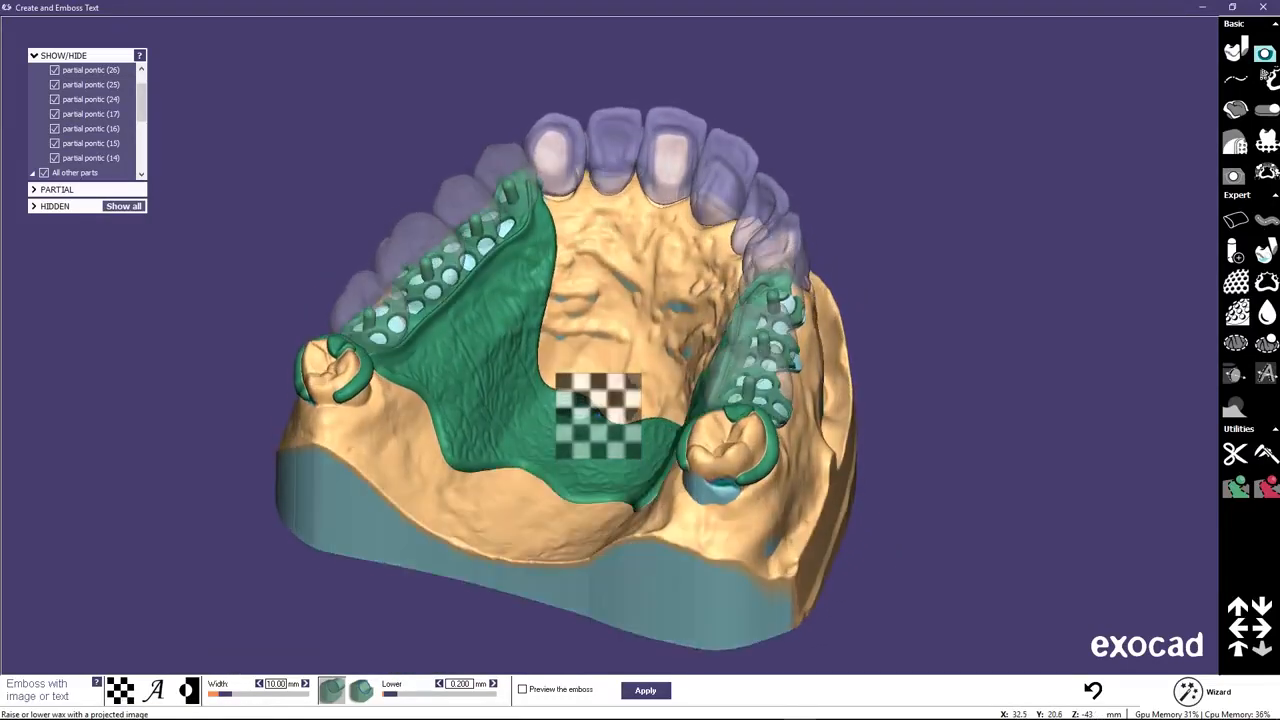
{"action": "left_click", "coordinate": [155, 690]}
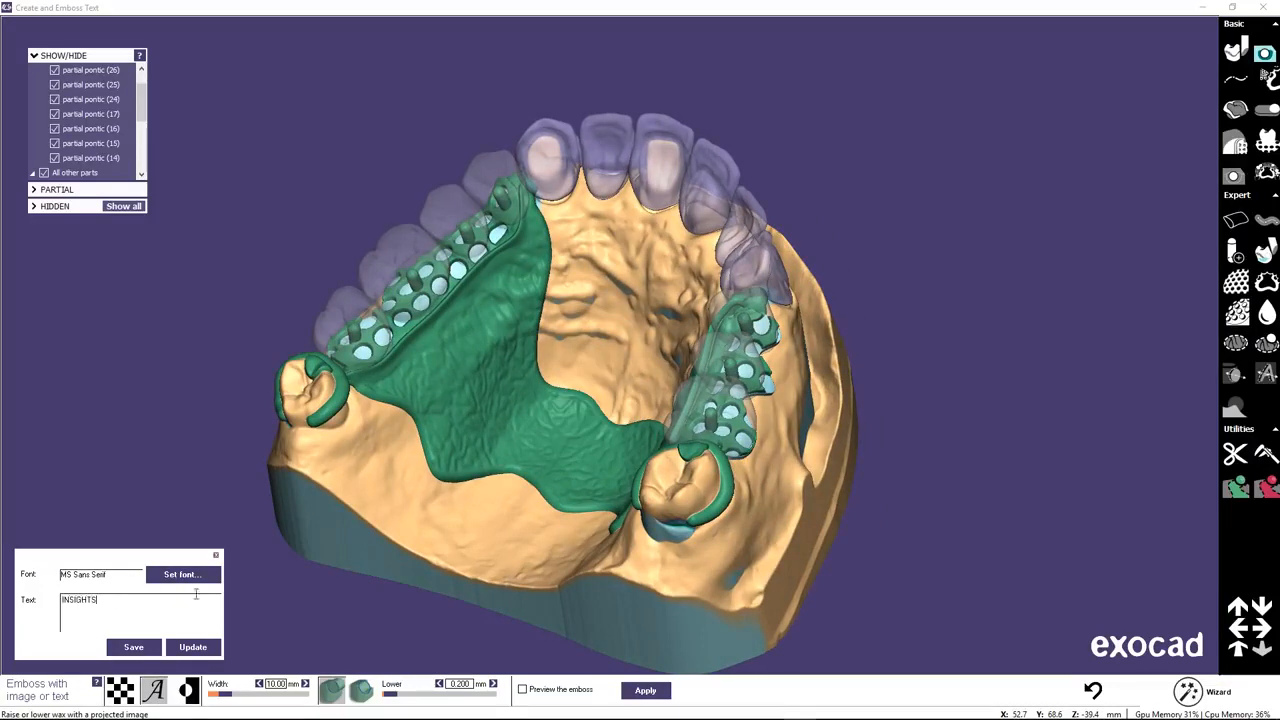
{"action": "left_click", "coordinate": [187, 648]}
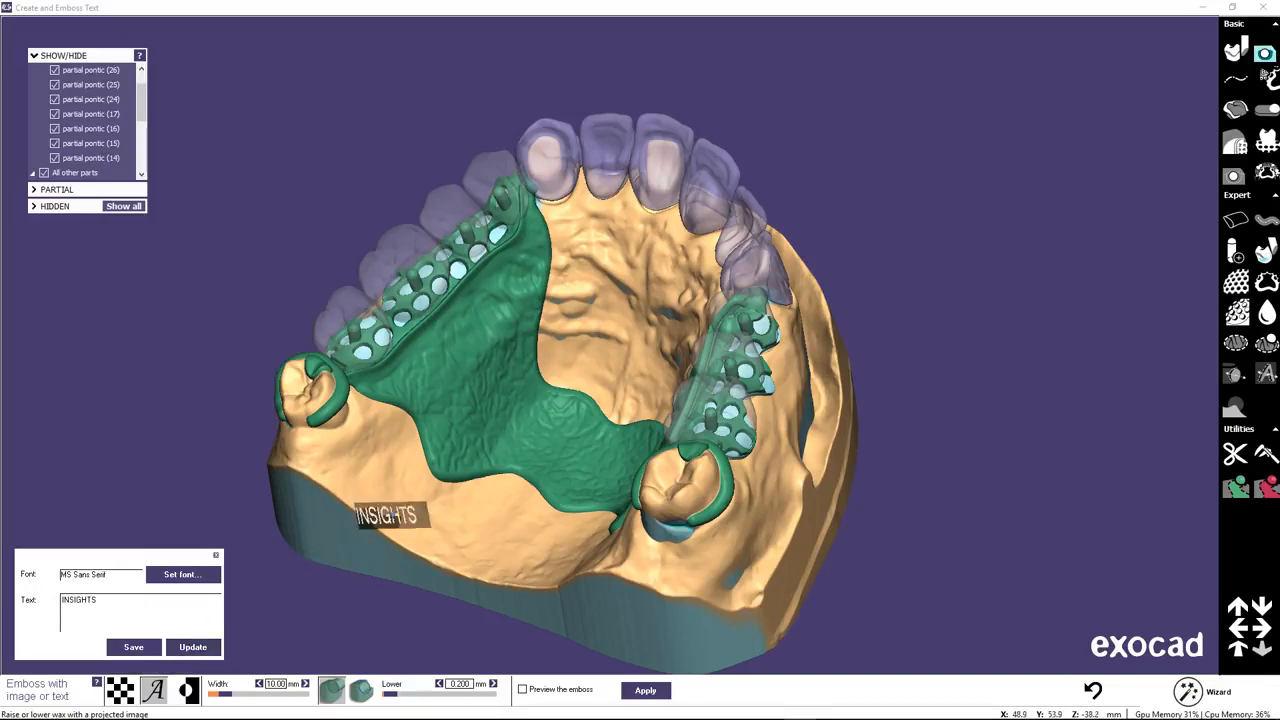
Place the "INSIGHTS" text on the inner side of the major connector beside pontics 14 to 17 and apply it 10 mm wide, lowered 0.200 mm.
{"action": "right_click_drag", "start_coordinate": [506, 350], "coordinate": [490, 290]}
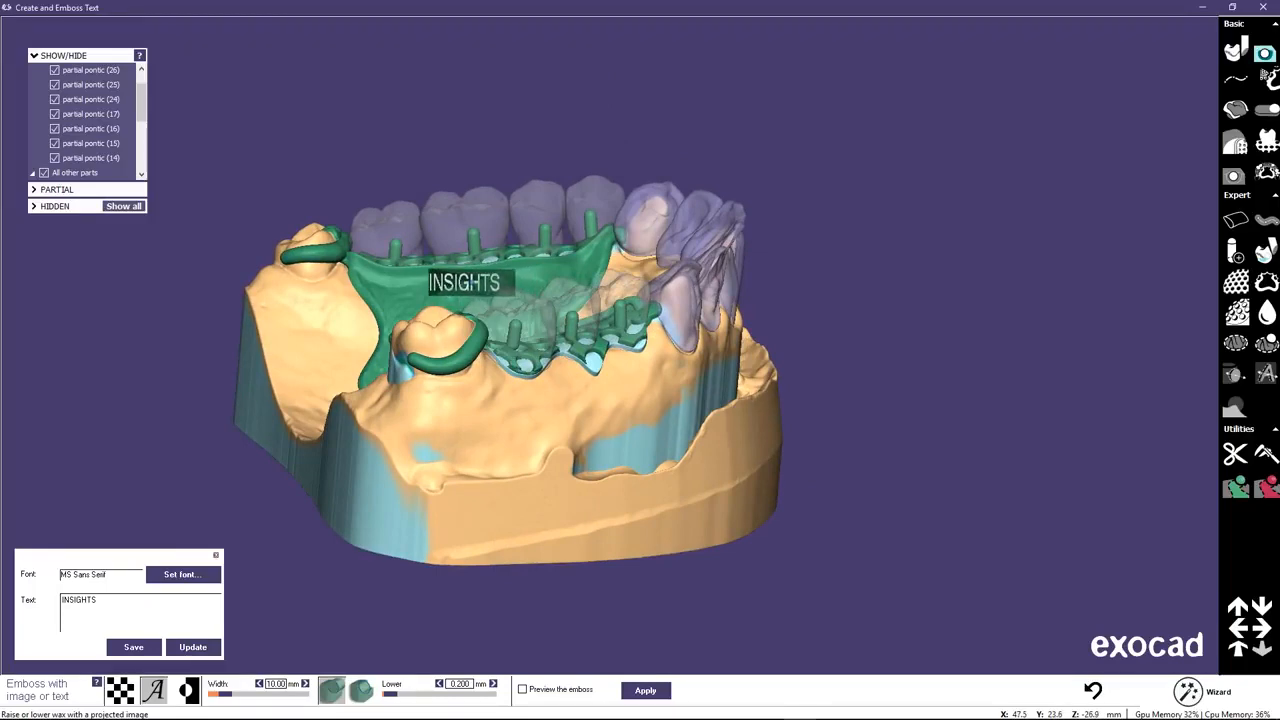
{"action": "mouse_move", "coordinate": [480, 294]}
{"action": "right_mouse_down"}
{"action": "mouse_move", "coordinate": [486, 348]}
{"action": "mouse_move", "coordinate": [483, 291]}
{"action": "mouse_move", "coordinate": [497, 295]}
{"action": "right_mouse_up"}
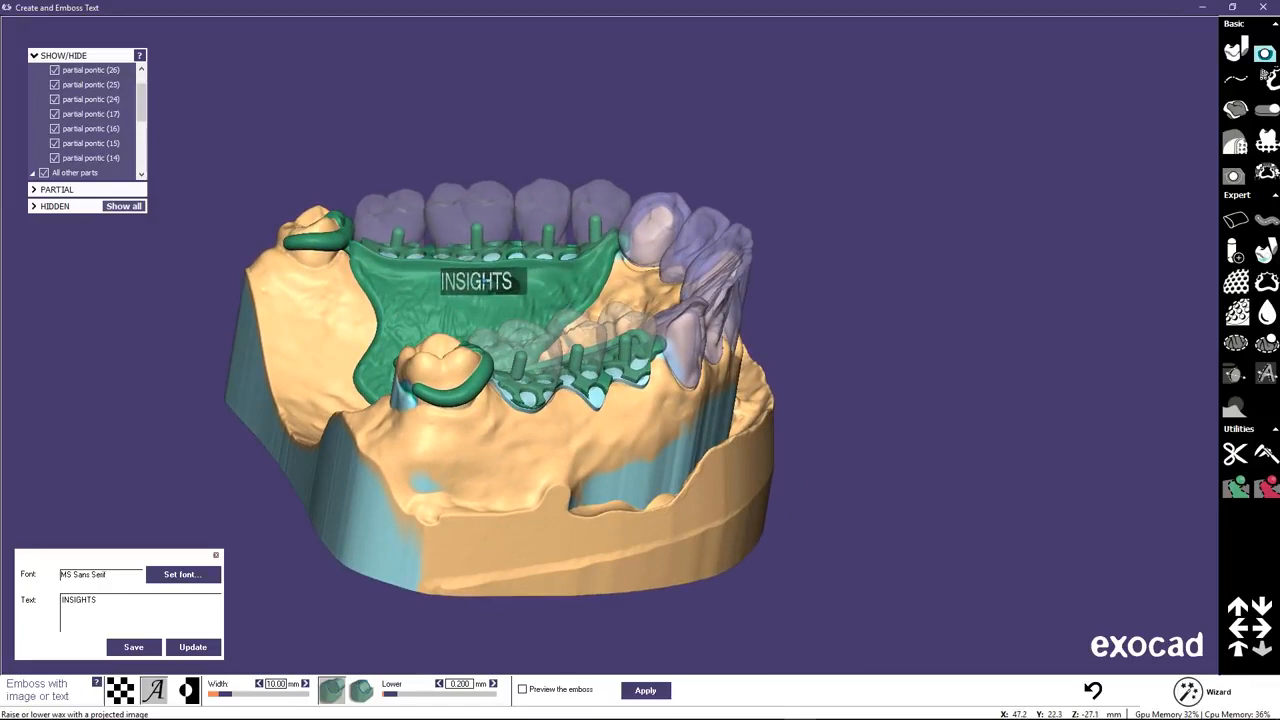
{"action": "left_click", "coordinate": [476, 281]}
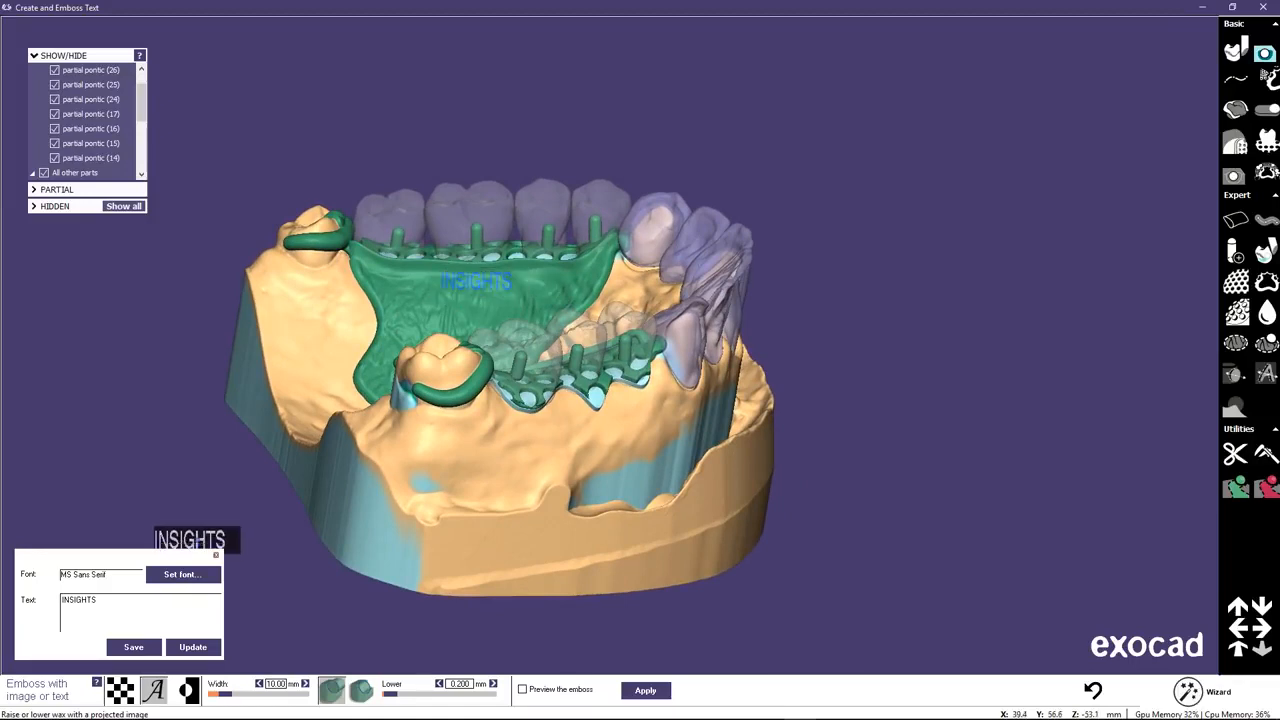
{"action": "right_click_drag", "start_coordinate": [612, 458], "coordinate": [636, 470]}
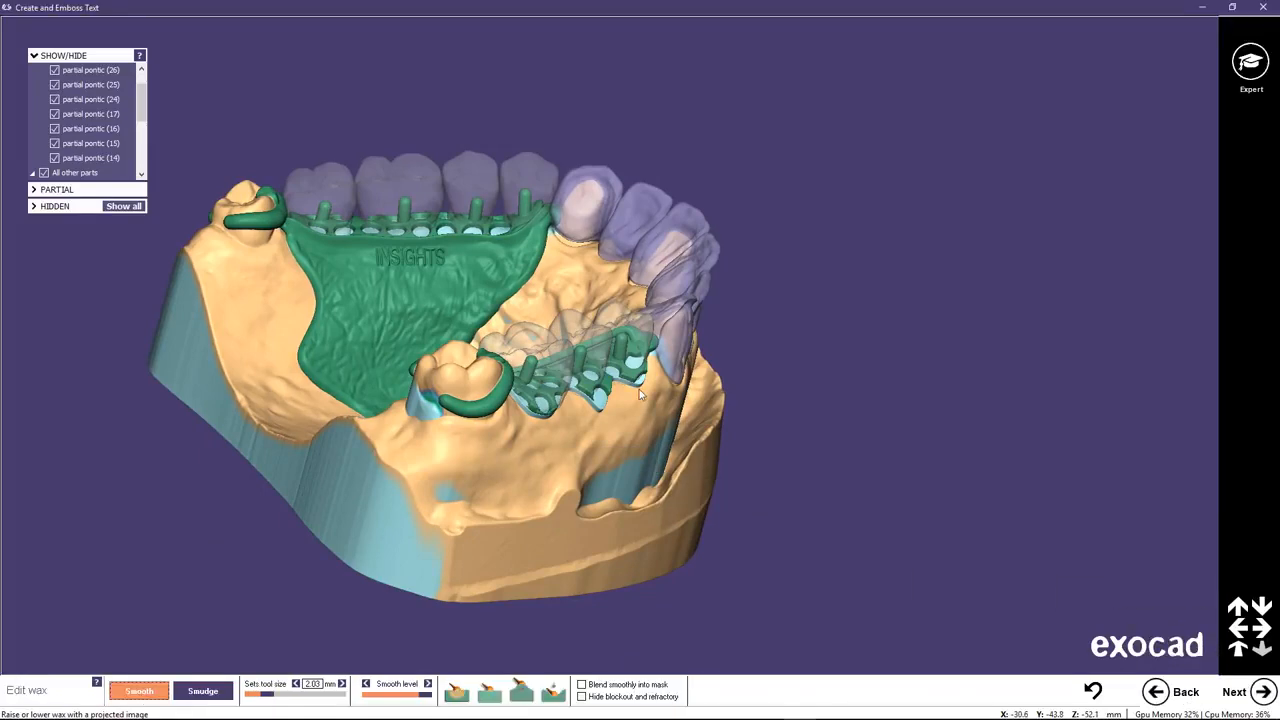
Proceed from wax editing to the build stage and save the framework for build, overwriting the existing scene file.
{"action": "left_click", "coordinate": [521, 690]}
{"action": "right_click_drag", "start_coordinate": [441, 401], "coordinate": [463, 397]}
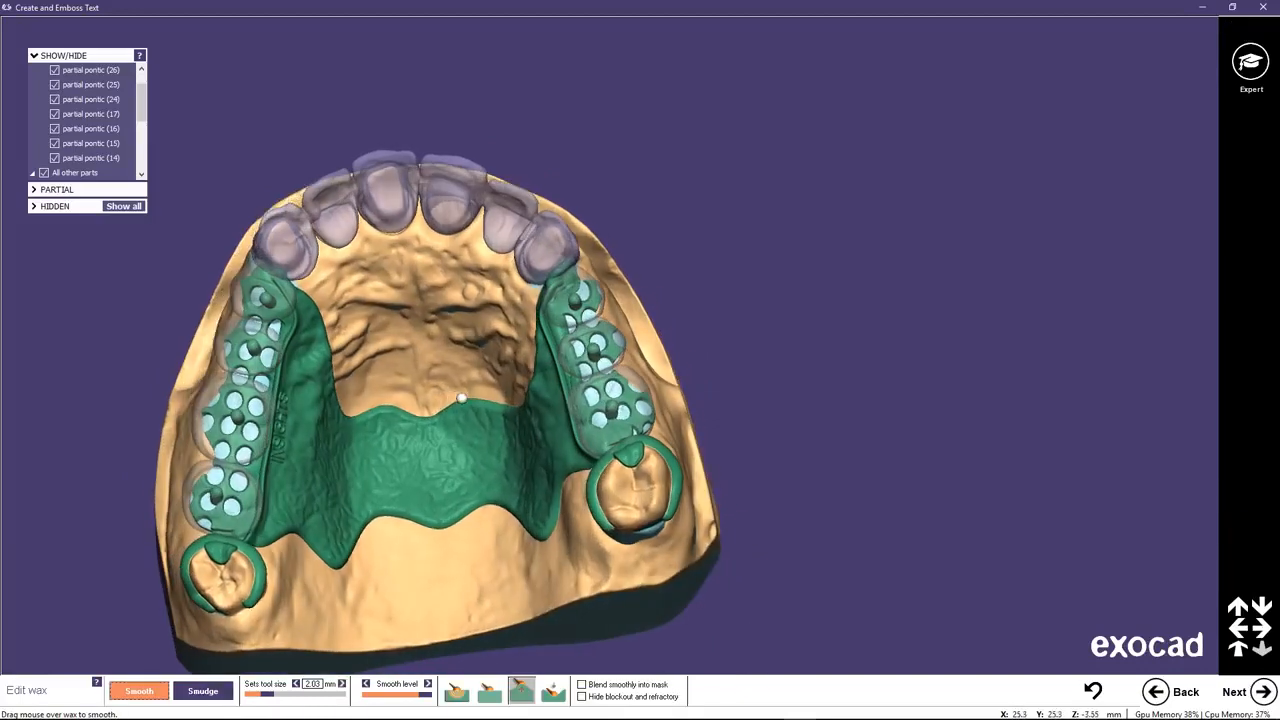
{"action": "middle_click_drag", "start_coordinate": [372, 328], "coordinate": [526, 211]}
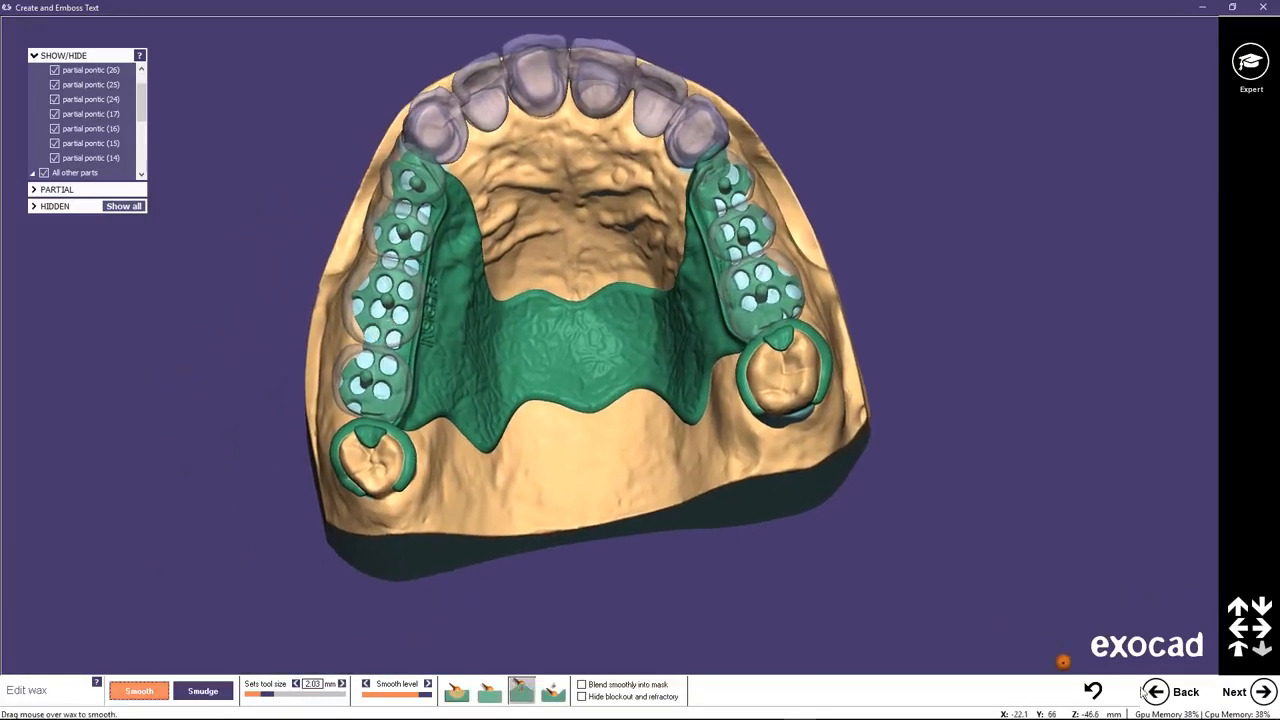
{"action": "left_click", "coordinate": [1262, 689]}
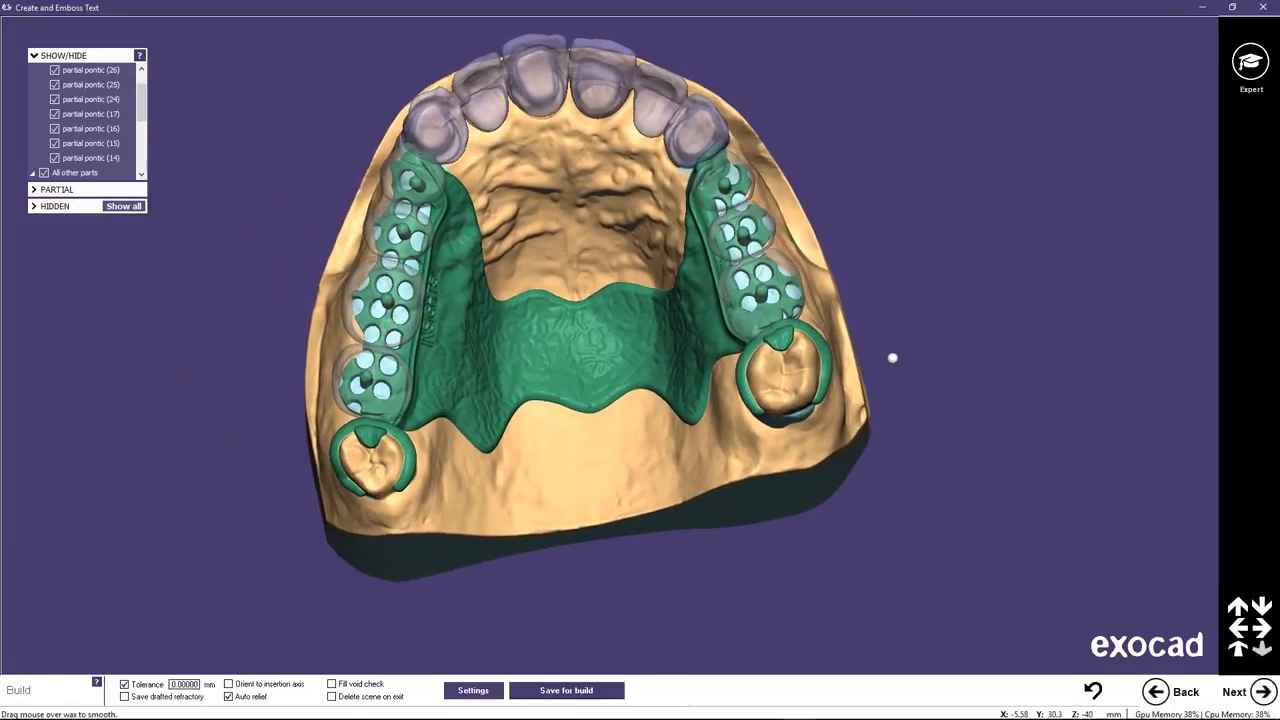
{"action": "middle_click_drag", "start_coordinate": [560, 190], "coordinate": [559, 217]}
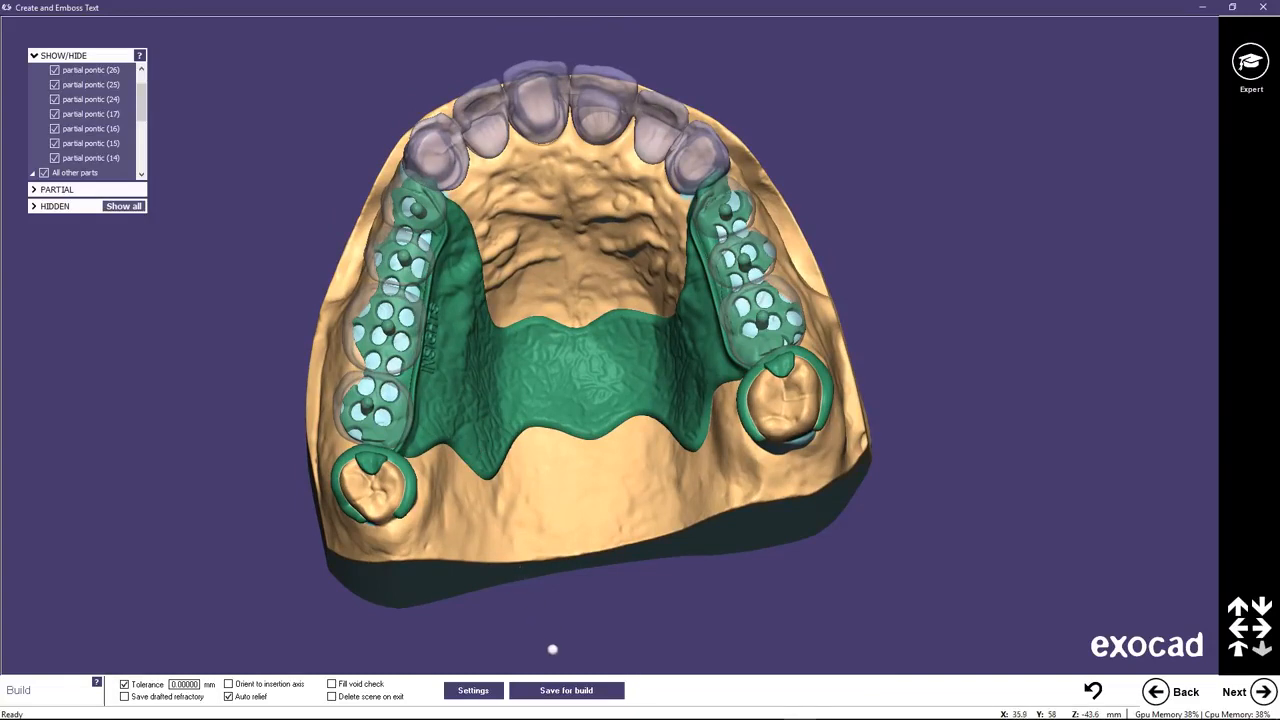
{"action": "left_click", "coordinate": [561, 690]}
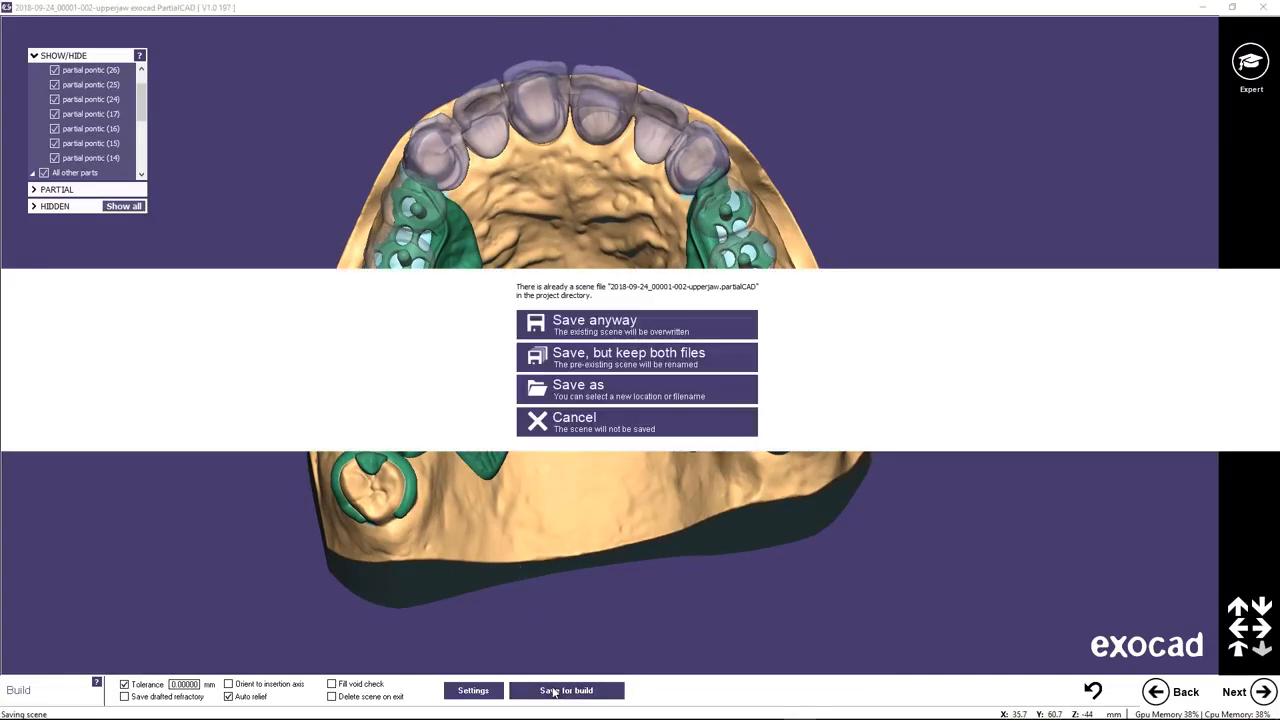
{"action": "left_click", "coordinate": [599, 324]}
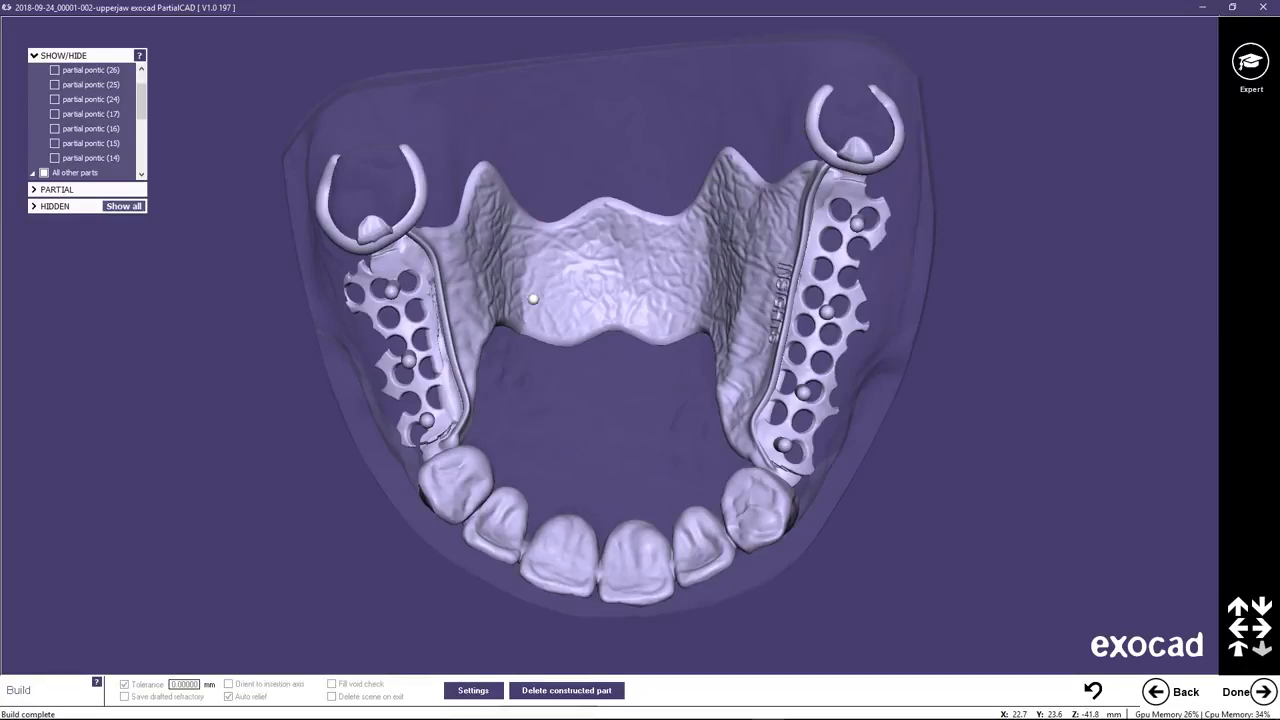
Hide the jaw scan so that only the built framework and bridge are shown.
{"action": "right_click_drag", "start_coordinate": [585, 370], "coordinate": [590, 418]}
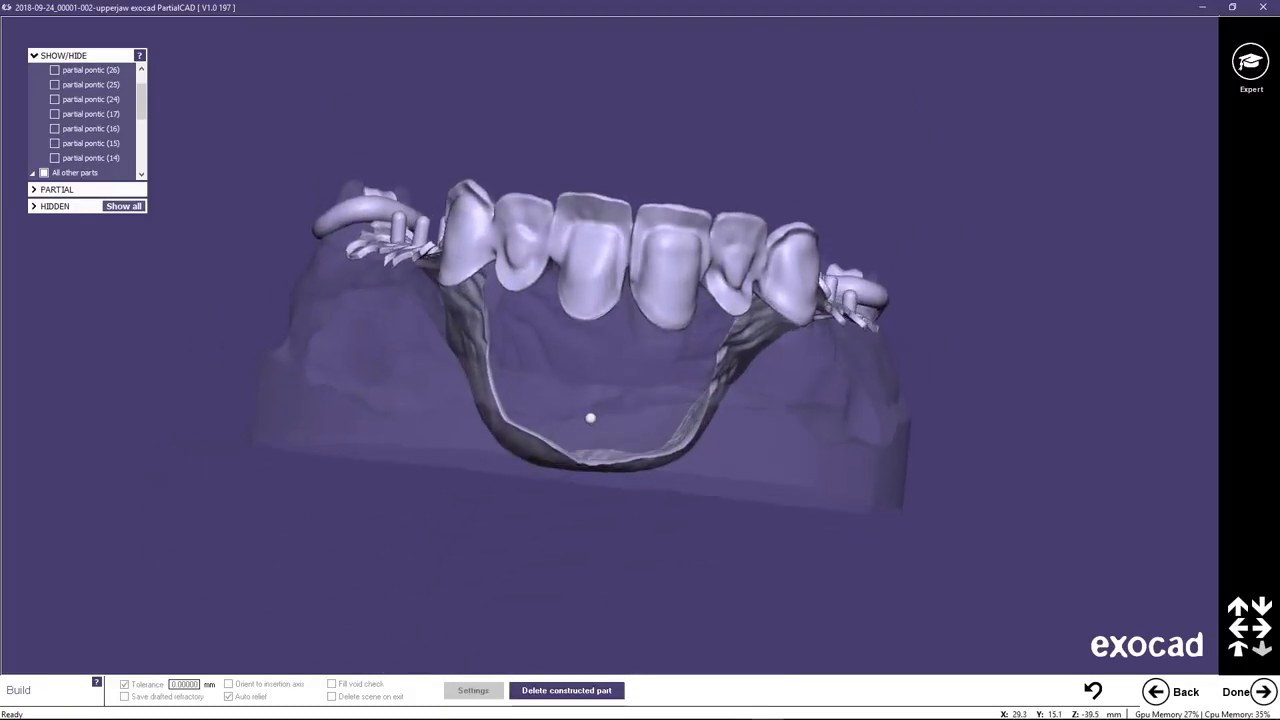
{"action": "left_click", "coordinate": [141, 68]}
{"action": "left_click_drag", "start_coordinate": [143, 98], "coordinate": [147, 163]}
{"action": "left_click", "coordinate": [44, 159]}
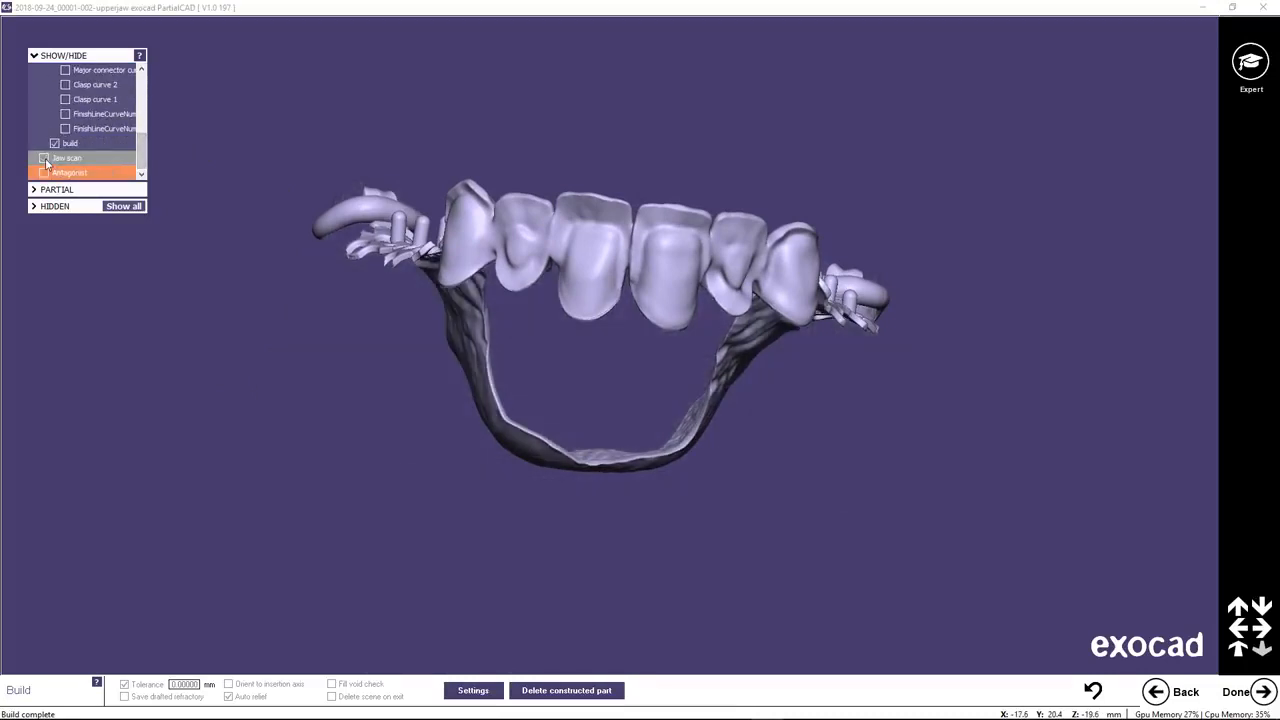
Examine the built part from below and above, including the crown interiors, bridge connectors, retention meshes, posts and clasps.
{"action": "right_click_drag", "start_coordinate": [658, 447], "coordinate": [657, 408]}
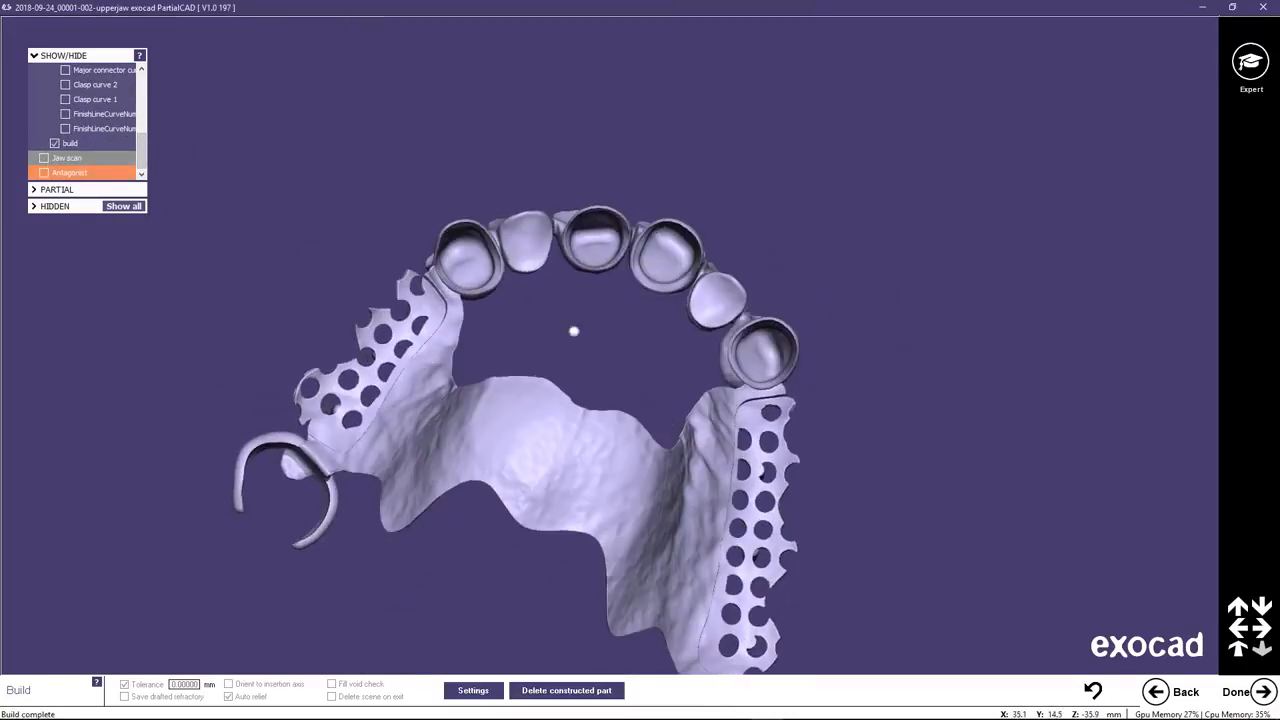
{"action": "scroll", "coordinate": [510, 268], "scroll_direction": "up", "scroll_amount": 5}
{"action": "middle_click_drag", "start_coordinate": [454, 260], "coordinate": [586, 323]}
{"action": "right_click_drag", "start_coordinate": [586, 323], "coordinate": [575, 342]}
{"action": "scroll", "coordinate": [575, 342], "scroll_direction": "up", "scroll_amount": 8}
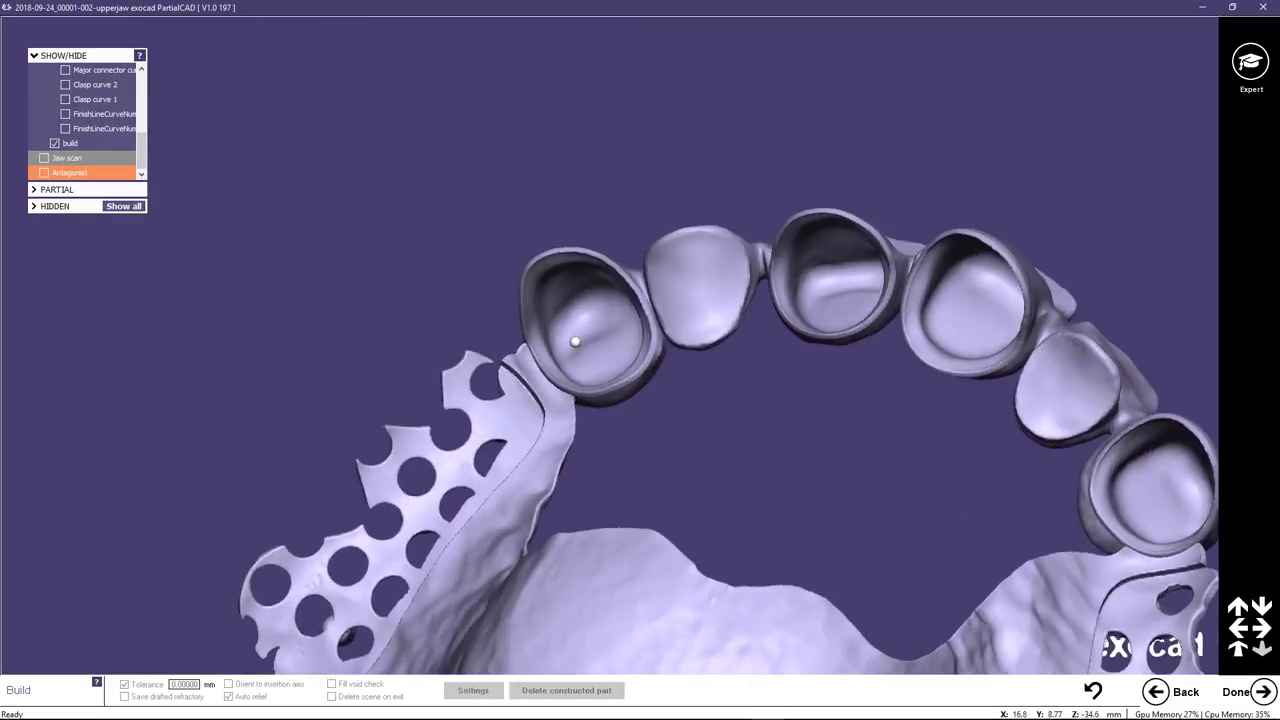
{"action": "scroll", "coordinate": [683, 392], "scroll_direction": "down", "scroll_amount": 10}
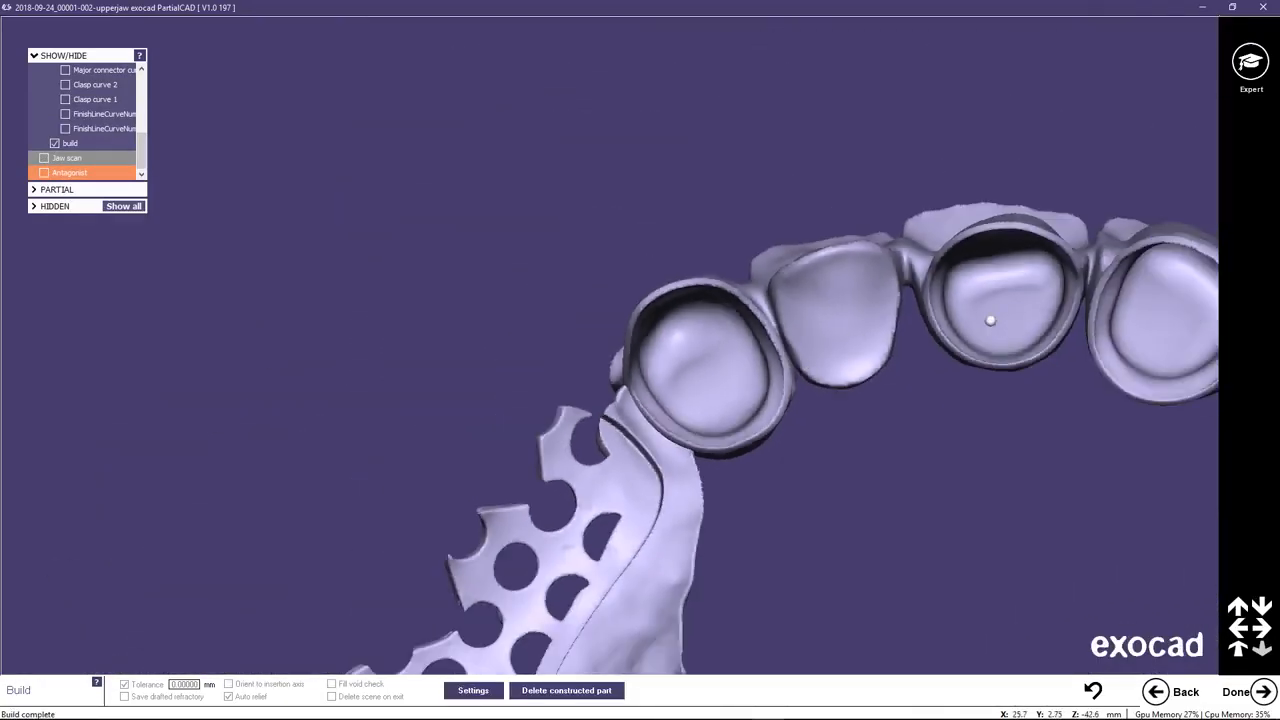
{"action": "middle_click", "coordinate": [1007, 302]}
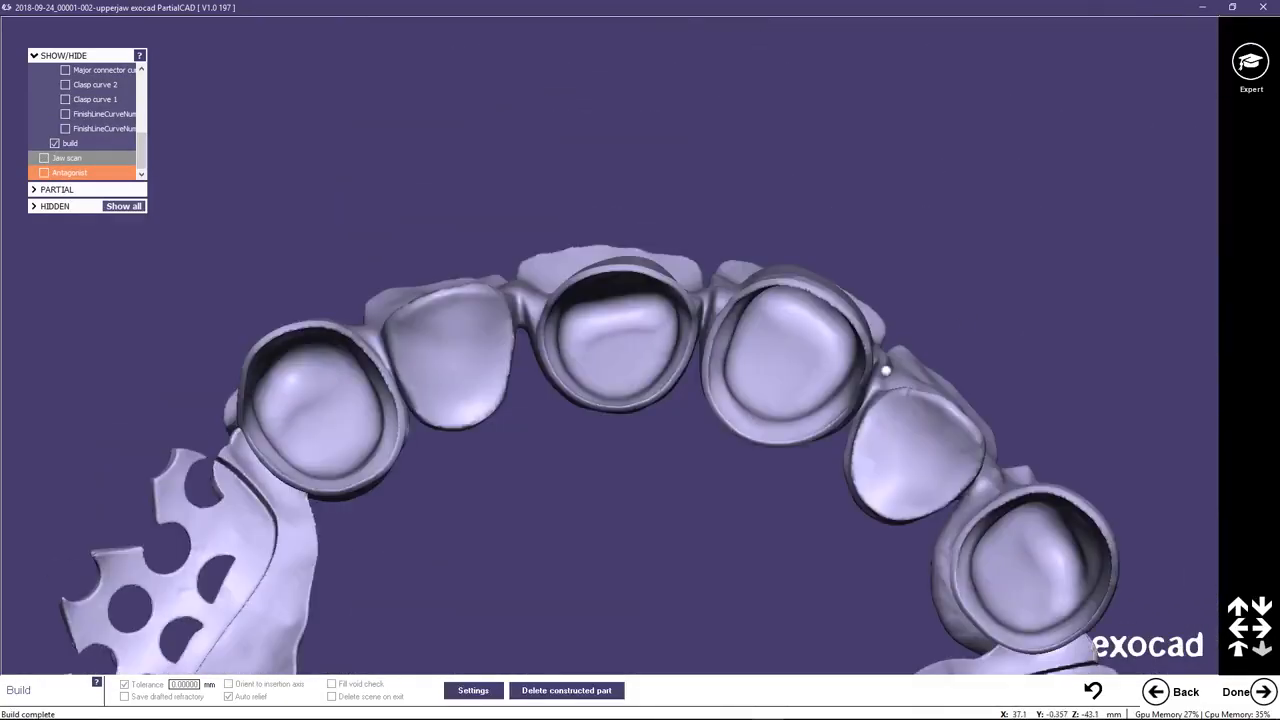
{"action": "right_click_drag", "start_coordinate": [825, 373], "coordinate": [825, 373]}
{"action": "scroll", "coordinate": [825, 373], "scroll_direction": "down", "scroll_amount": 8}
{"action": "right_click_drag", "start_coordinate": [756, 462], "coordinate": [723, 492]}
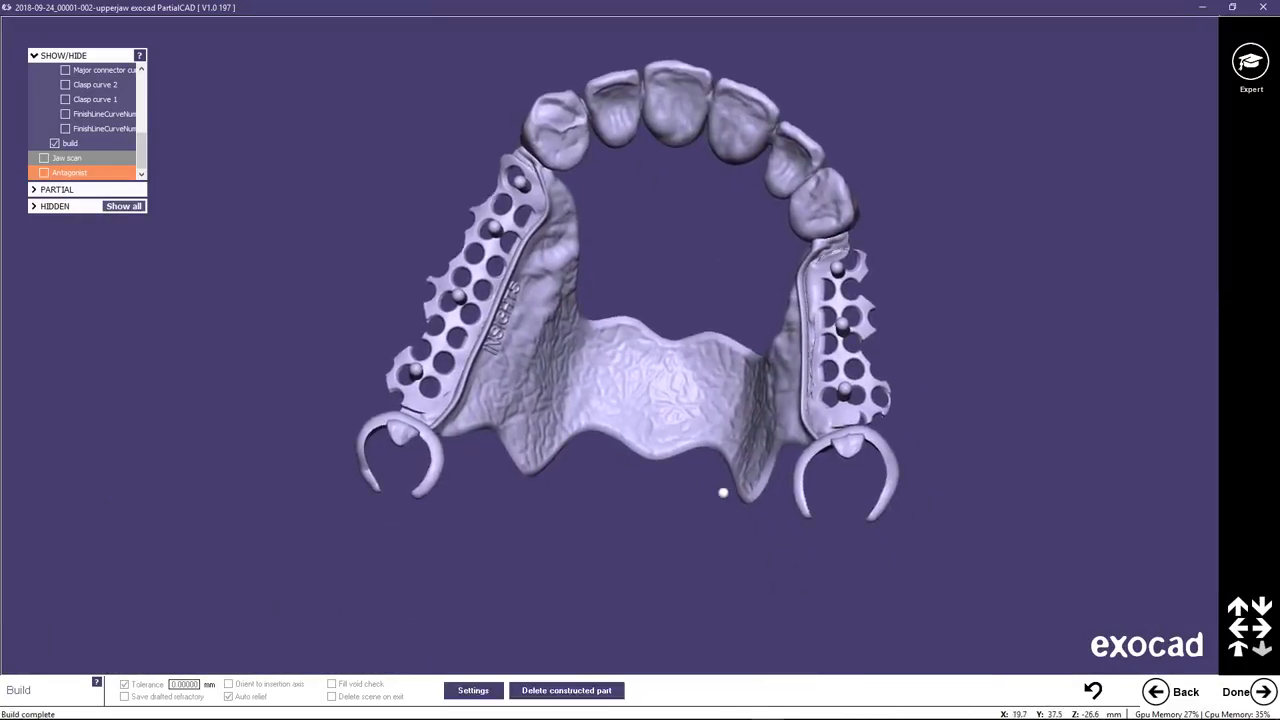